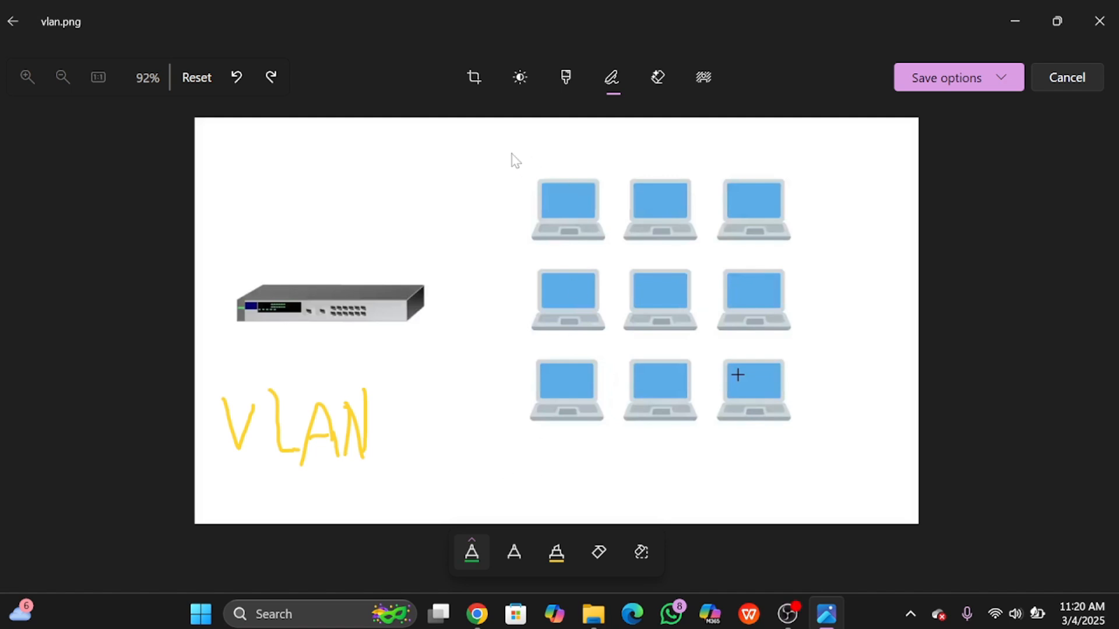
Step: Draw a green box around the nine laptops, split into three rows by two lines
mouse_move(512, 153)
left_mouse_down()
mouse_move(517, 413)
mouse_move(712, 454)
mouse_move(802, 430)
mouse_move(804, 204)
mouse_move(611, 152)
mouse_move(504, 152)
left_mouse_up()
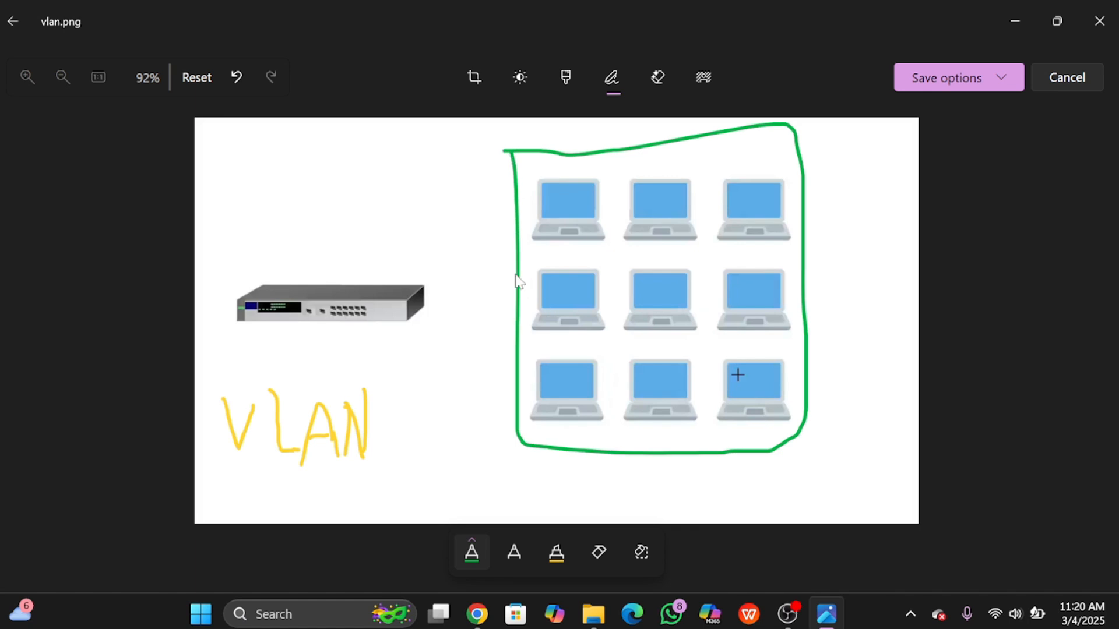
left_click_drag(519, 258, 797, 254)
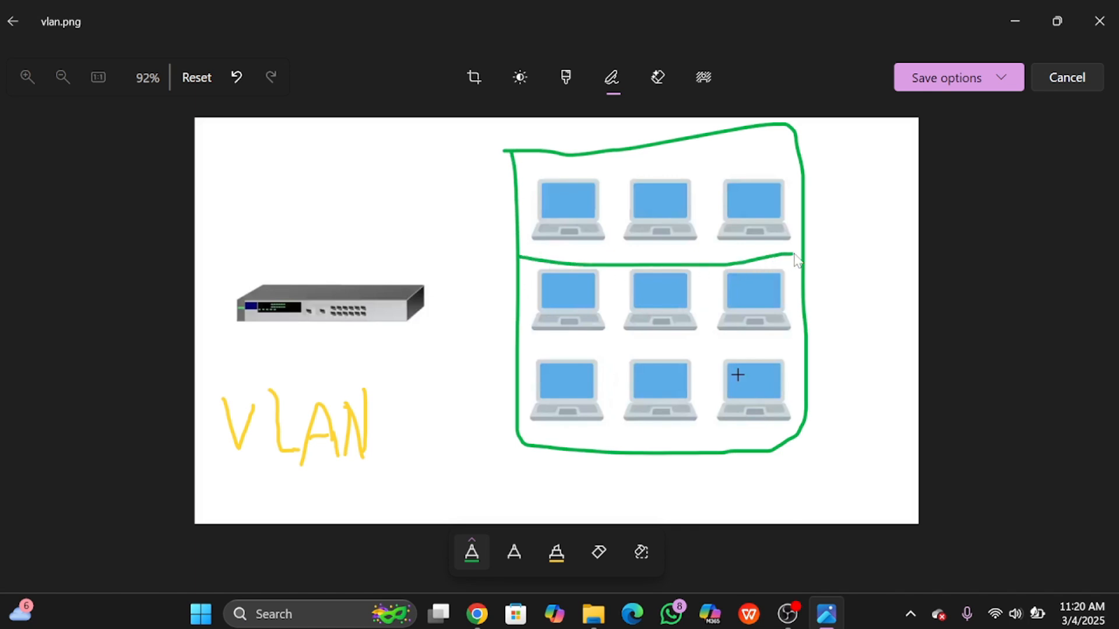
left_click_drag(513, 345, 811, 345)
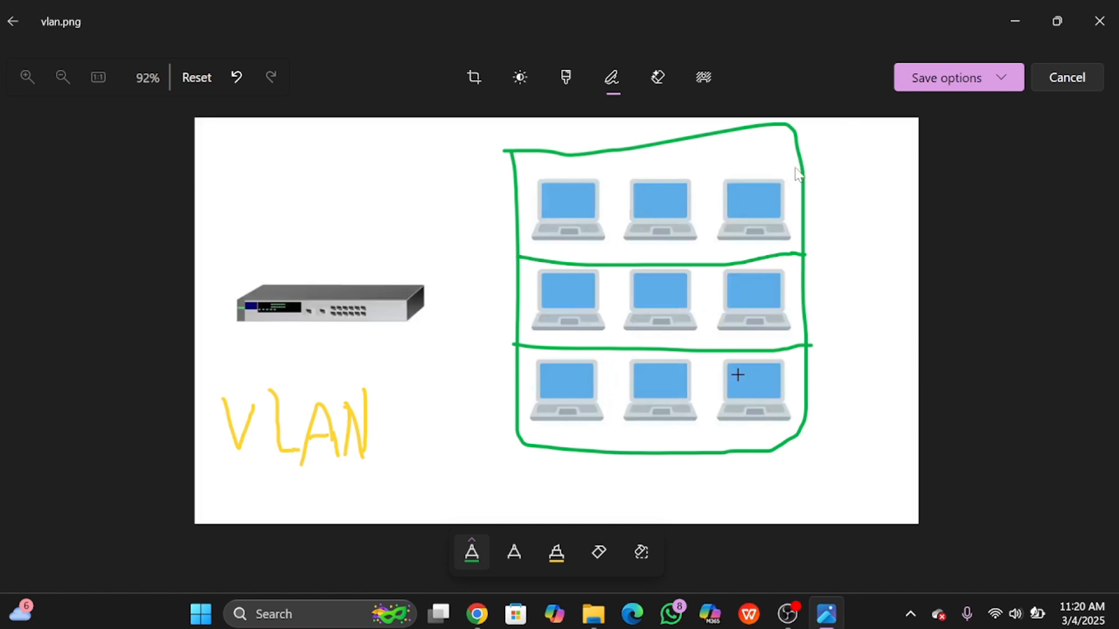
Step: Write the letters E, P and M beside the top, middle and bottom rows
left_click_drag(793, 156, 824, 198)
mouse_move(798, 163)
left_mouse_down()
mouse_move(815, 161)
mouse_move(822, 181)
left_mouse_up()
mouse_move(800, 284)
left_mouse_down()
mouse_move(803, 317)
mouse_move(810, 272)
mouse_move(805, 299)
left_mouse_up()
mouse_move(794, 364)
left_mouse_down()
mouse_move(802, 391)
mouse_move(843, 347)
mouse_move(837, 402)
left_mouse_up()
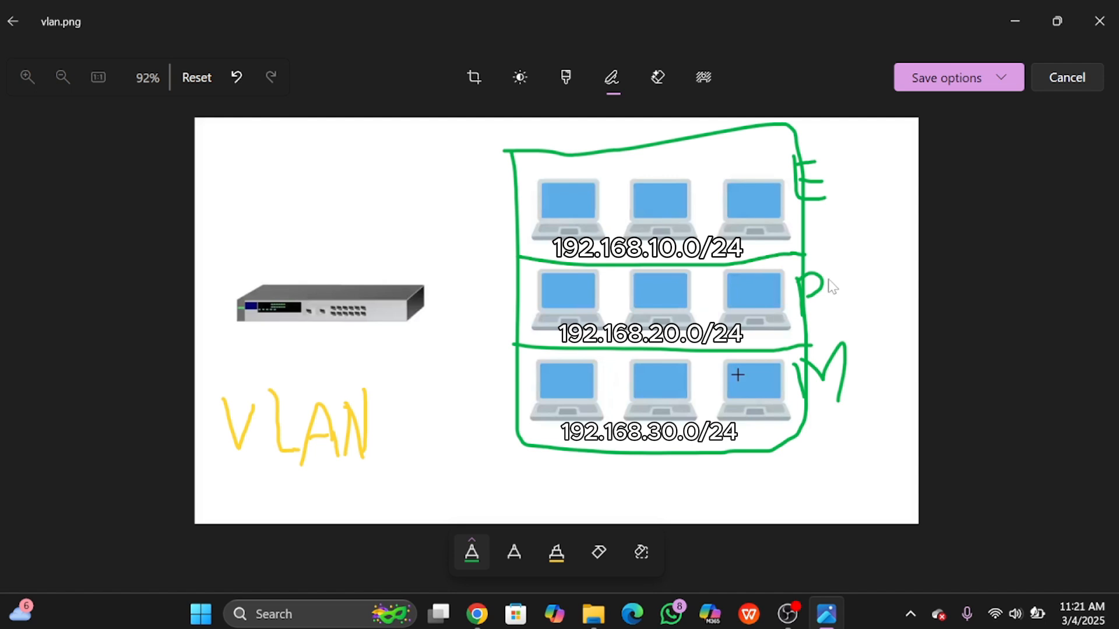
Step: Draw green cable strokes from each of the nine laptops to the switch ports
mouse_move(573, 209)
left_mouse_down()
mouse_move(443, 294)
mouse_move(333, 307)
left_mouse_up()
mouse_move(655, 203)
left_mouse_down()
mouse_move(388, 327)
mouse_move(334, 309)
left_mouse_up()
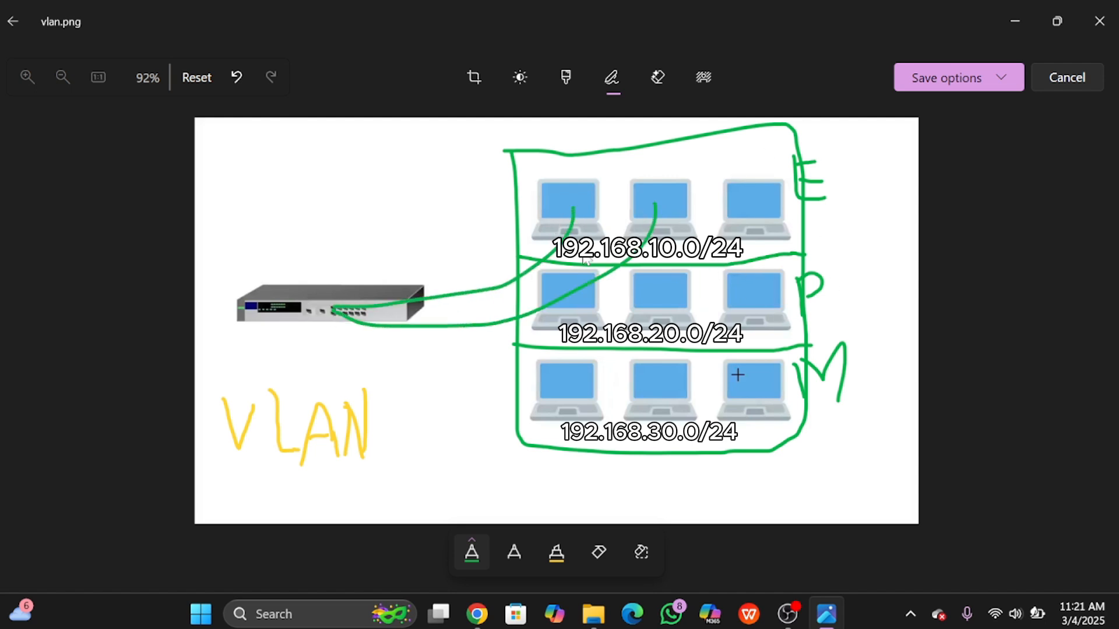
mouse_move(756, 209)
left_mouse_down()
mouse_move(697, 267)
mouse_move(361, 305)
left_mouse_up()
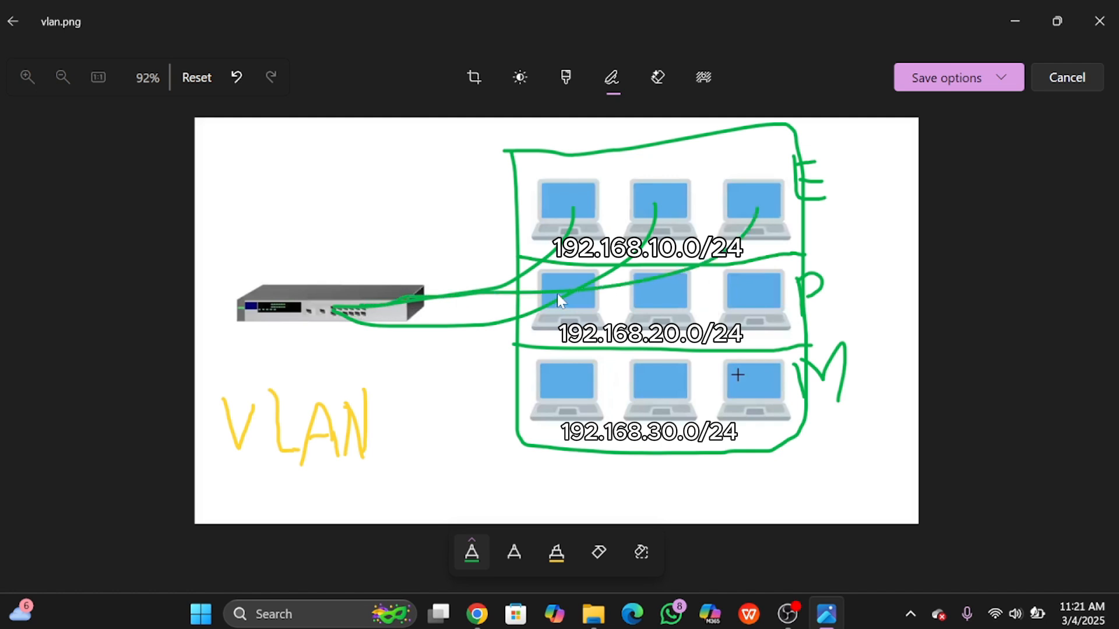
mouse_move(566, 293)
left_mouse_down()
mouse_move(395, 328)
mouse_move(367, 302)
left_mouse_up()
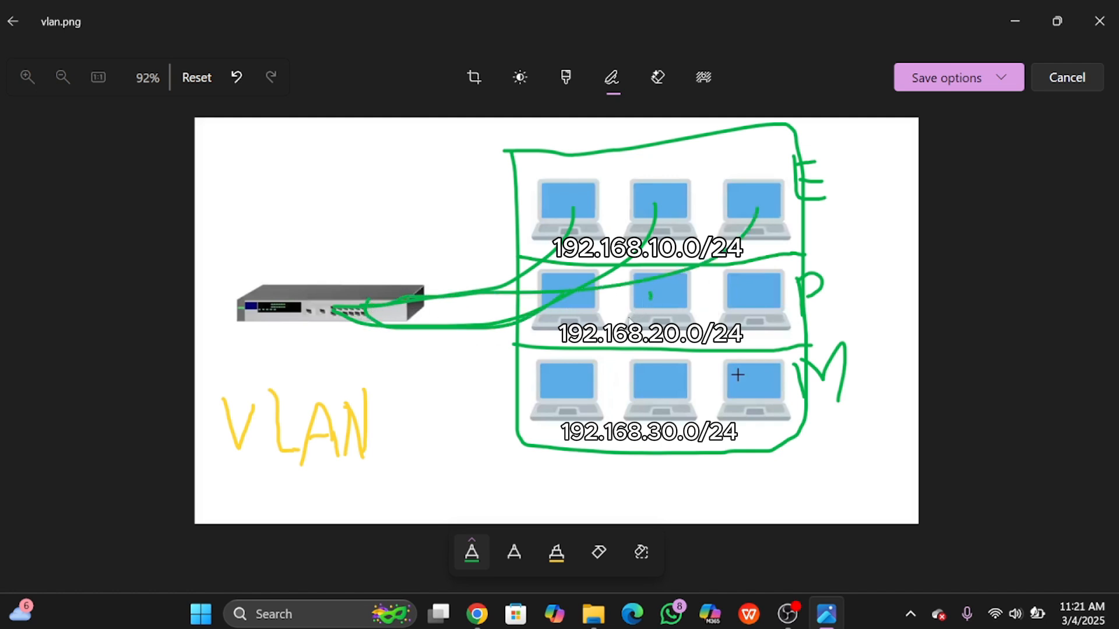
left_click_drag(650, 295, 370, 301)
mouse_move(725, 295)
left_mouse_down()
mouse_move(716, 323)
mouse_move(408, 341)
mouse_move(341, 309)
left_mouse_up()
left_click_drag(578, 380, 352, 310)
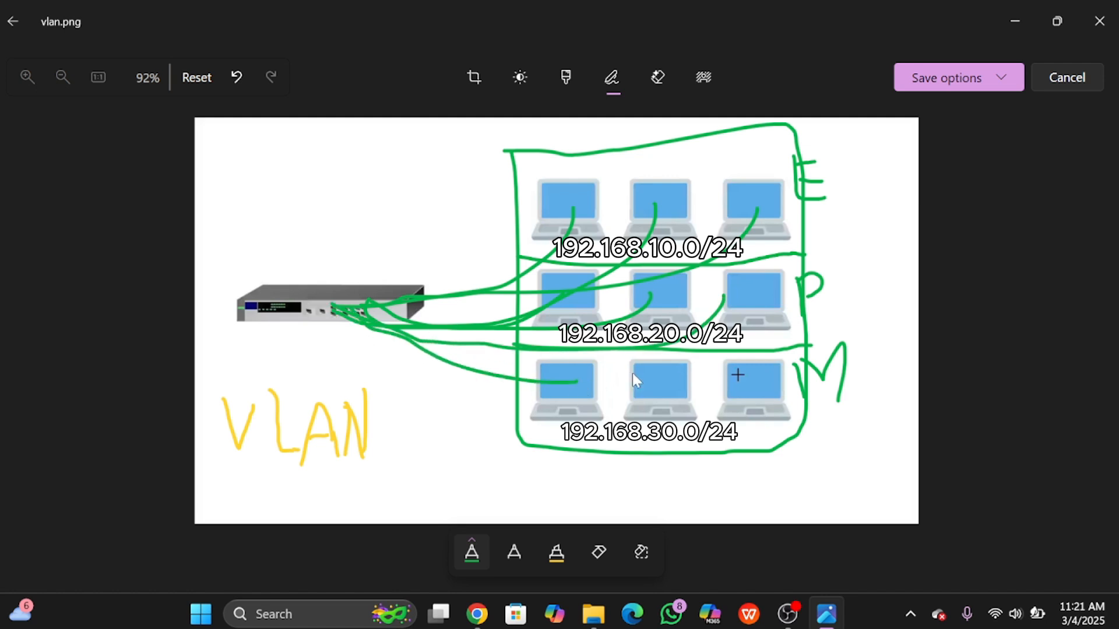
mouse_move(652, 383)
left_mouse_down()
mouse_move(408, 337)
mouse_move(300, 301)
left_mouse_up()
mouse_move(734, 380)
left_mouse_down()
mouse_move(402, 311)
mouse_move(445, 315)
left_mouse_up()
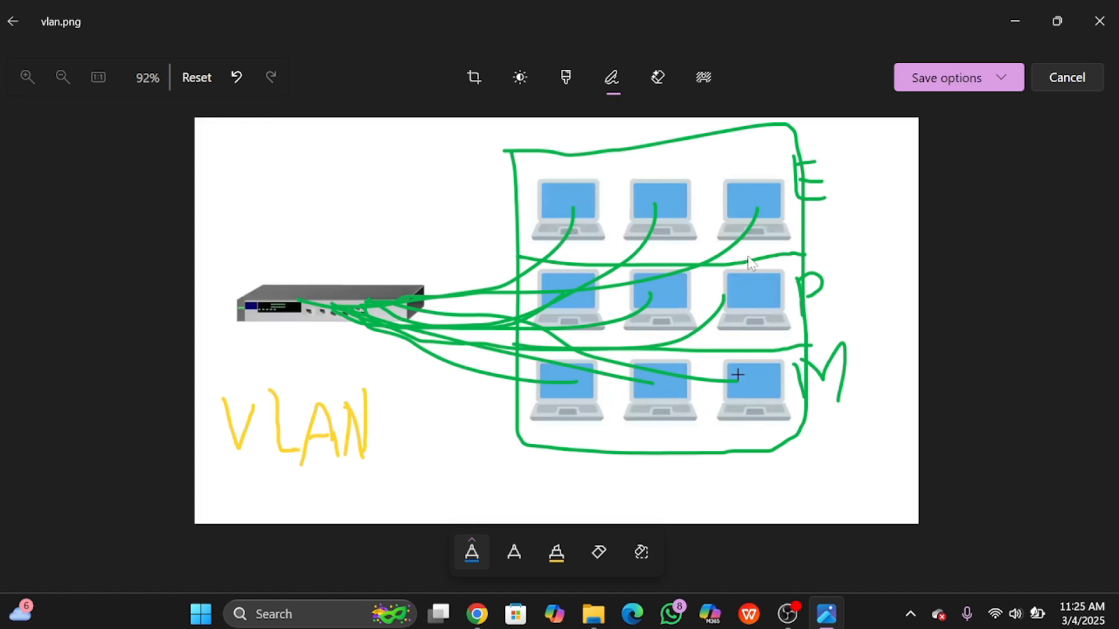
Step: Switch the pen ink to black and number the top-row laptops 1, 2 and 3
left_click(470, 550)
left_click(560, 446)
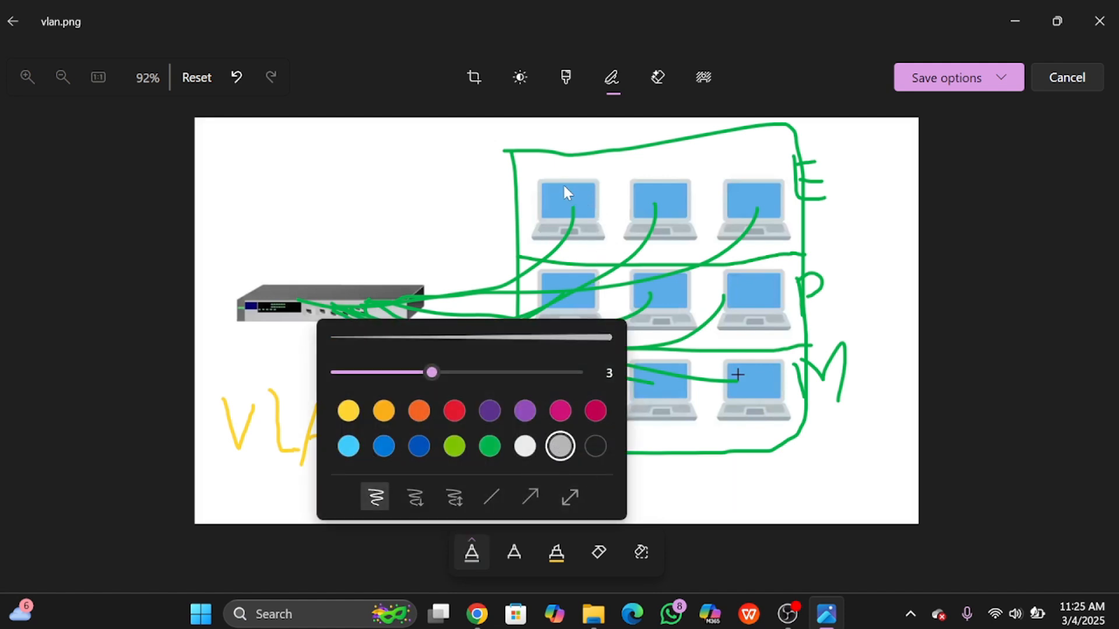
left_click_drag(565, 189, 567, 225)
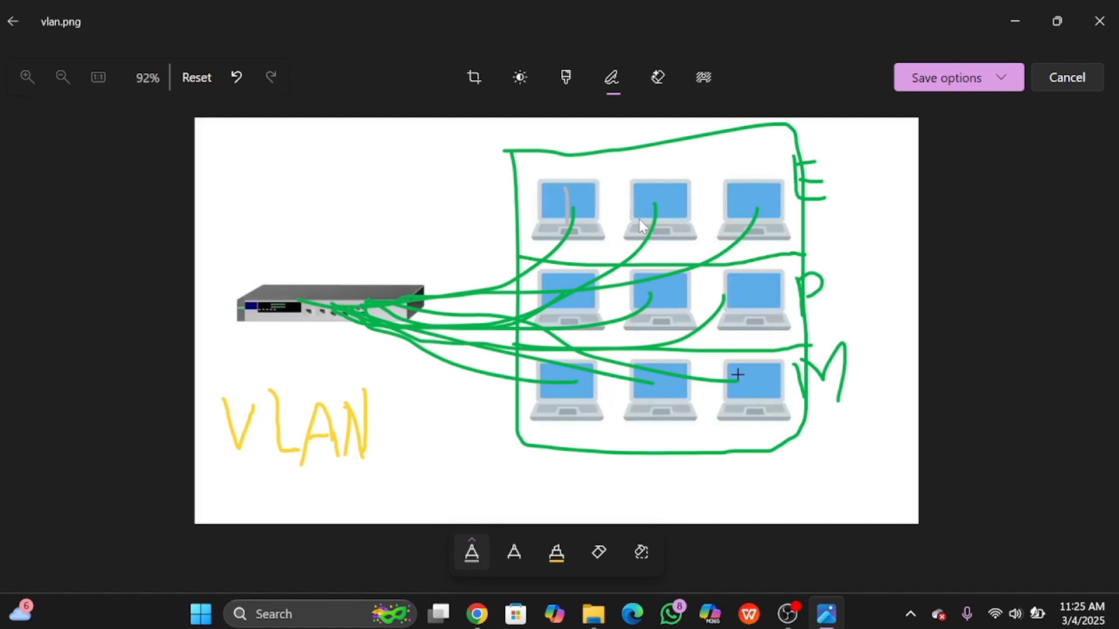
left_click(478, 550)
left_click(595, 446)
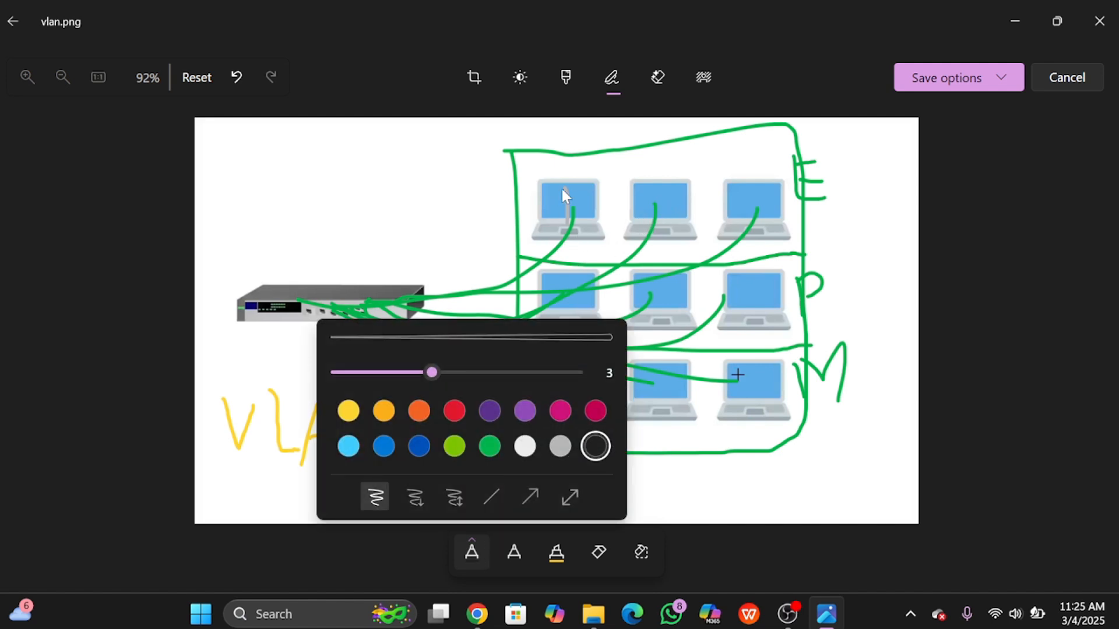
left_click_drag(564, 188, 567, 225)
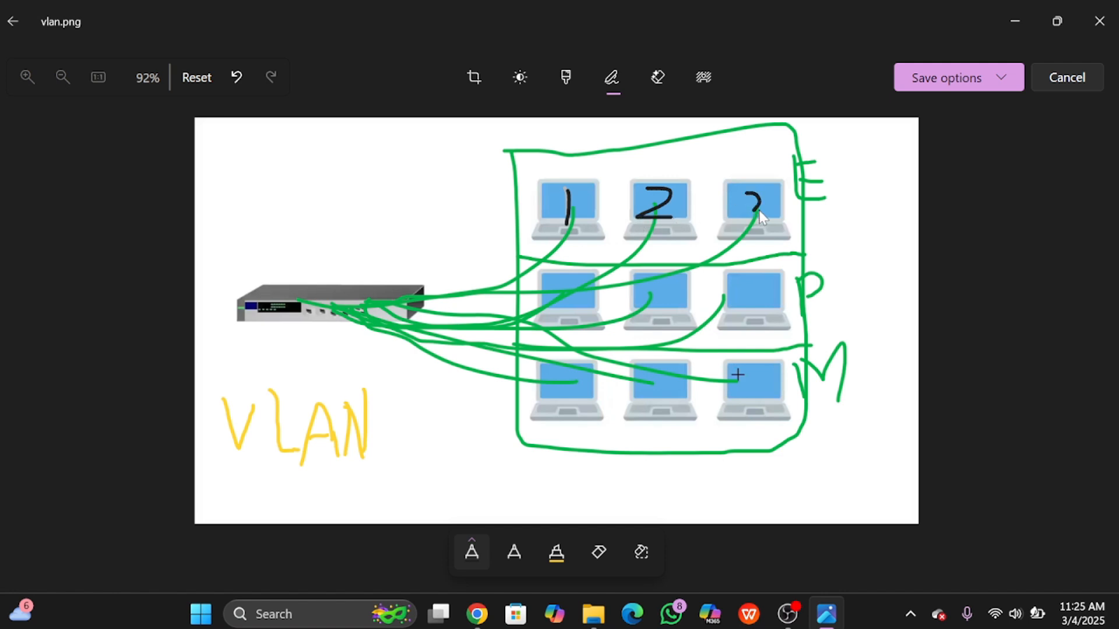
left_click_drag(759, 210, 748, 224)
Step: Draw black lines from laptops 1 and 3 to the switch, and cross out the middle-row laptops
mouse_move(537, 225)
left_mouse_down()
mouse_move(360, 325)
mouse_move(513, 287)
mouse_move(644, 230)
left_mouse_up()
mouse_move(373, 325)
left_mouse_down()
mouse_move(547, 321)
mouse_move(738, 216)
left_mouse_up()
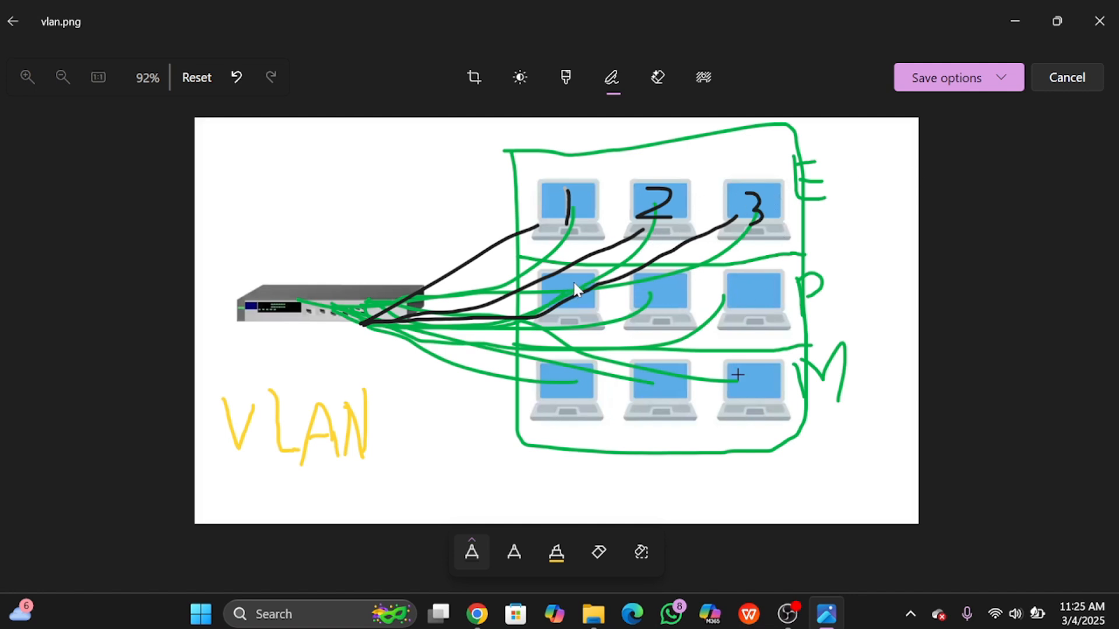
mouse_move(576, 284)
left_mouse_down()
mouse_move(560, 309)
mouse_move(577, 304)
left_mouse_up()
left_click_drag(727, 282, 758, 300)
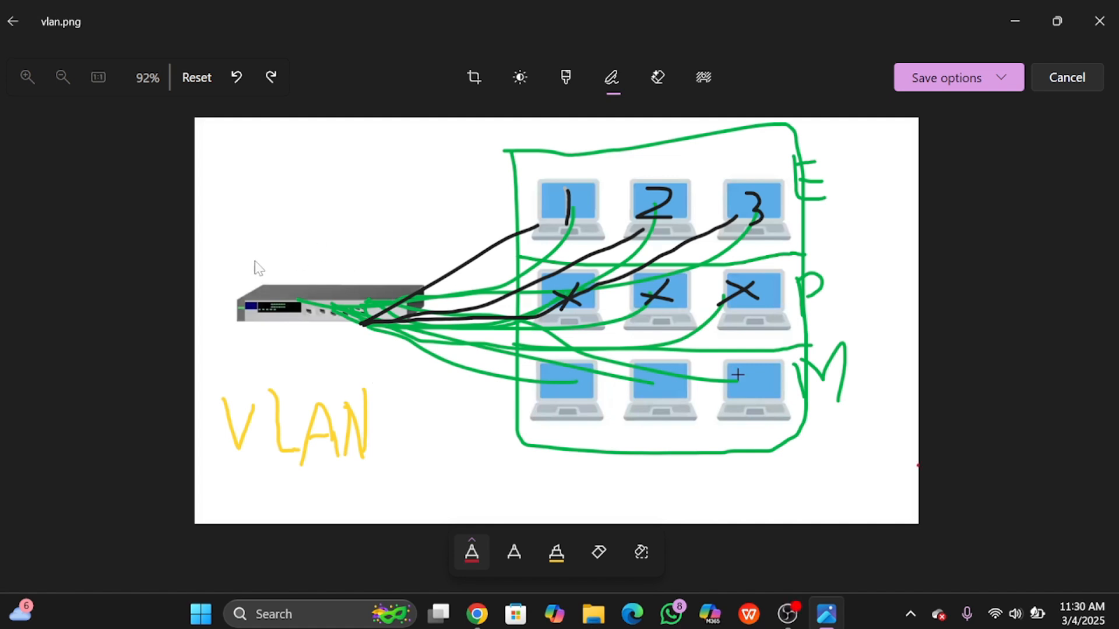
Step: Circle the switch in red and draw three small red boxes beside the laptop rows
mouse_move(241, 262)
left_mouse_down()
mouse_move(461, 285)
mouse_move(382, 345)
mouse_move(226, 343)
mouse_move(223, 257)
mouse_move(250, 255)
left_mouse_up()
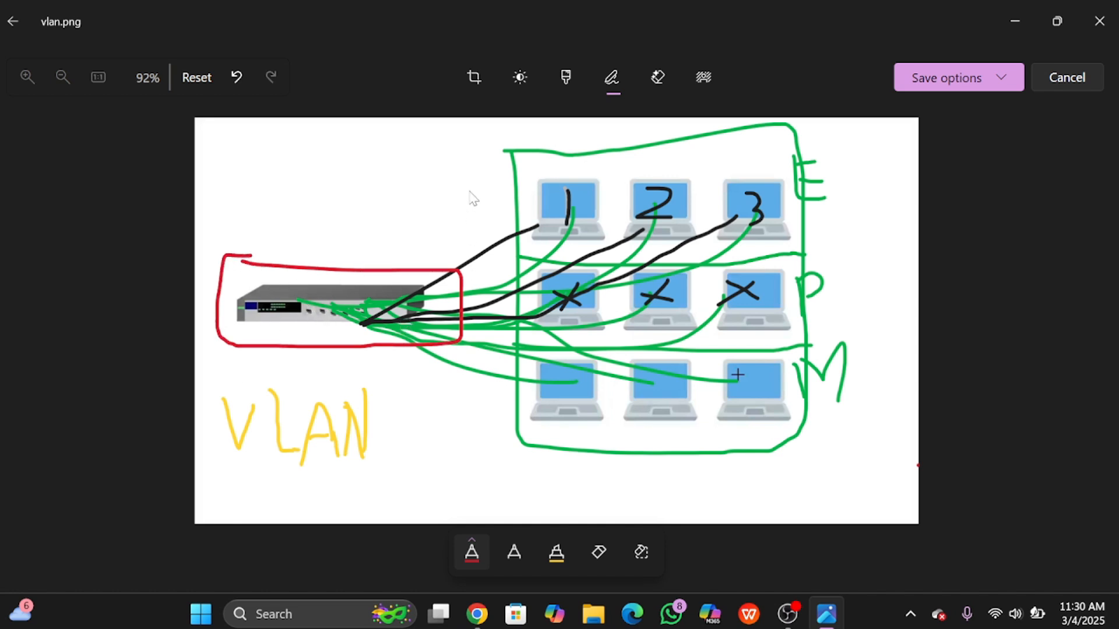
mouse_move(469, 188)
left_mouse_down()
mouse_move(470, 227)
mouse_move(493, 229)
left_mouse_up()
left_click_drag(495, 187, 474, 185)
mouse_move(476, 270)
left_mouse_down()
mouse_move(483, 319)
mouse_move(504, 266)
mouse_move(482, 273)
left_mouse_up()
mouse_move(481, 348)
left_mouse_down()
mouse_move(484, 405)
mouse_move(505, 367)
mouse_move(482, 348)
left_mouse_up()
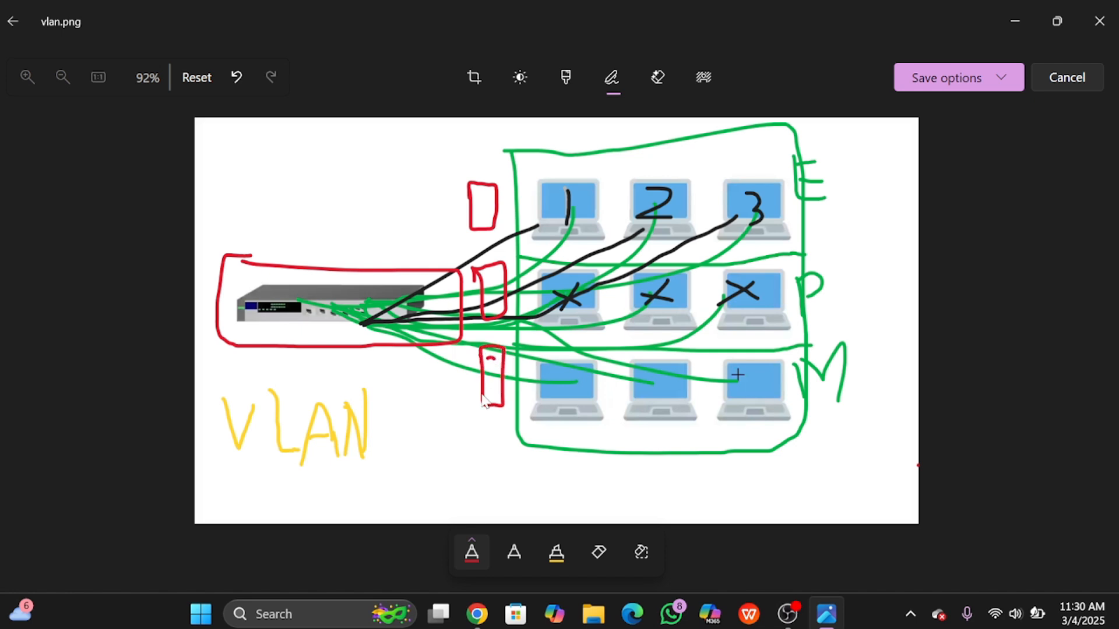
left_click_drag(483, 394, 499, 394)
left_click_drag(493, 279, 493, 296)
Step: Draw red lines from each small box along its row of laptops
left_click_drag(502, 186, 565, 201)
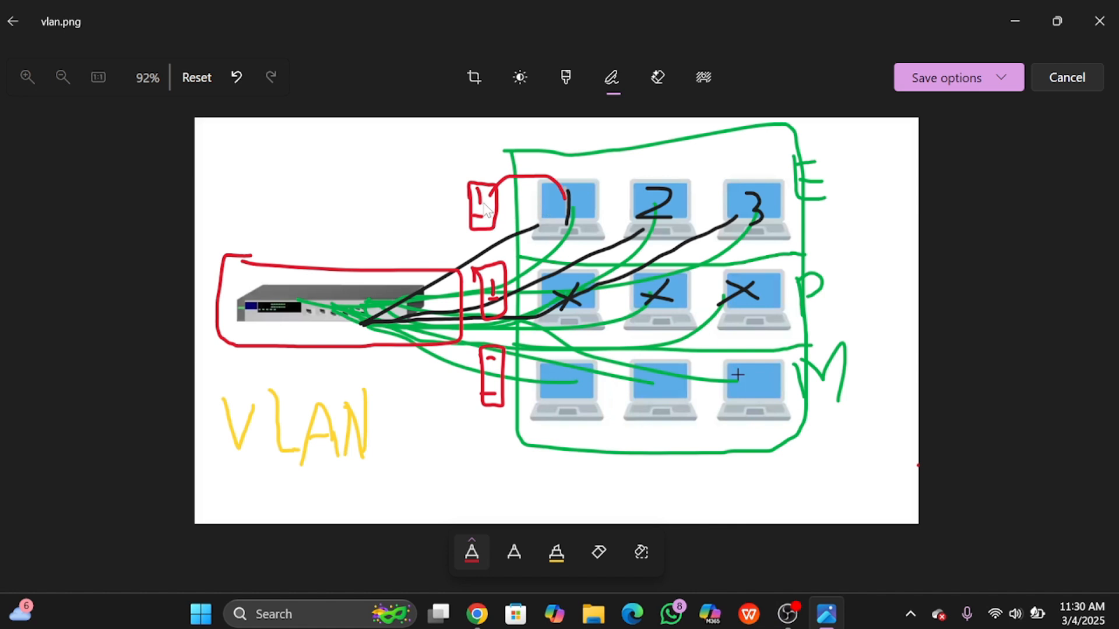
left_click_drag(485, 205, 670, 205)
mouse_move(483, 214)
left_mouse_down()
mouse_move(669, 236)
mouse_move(746, 217)
left_mouse_up()
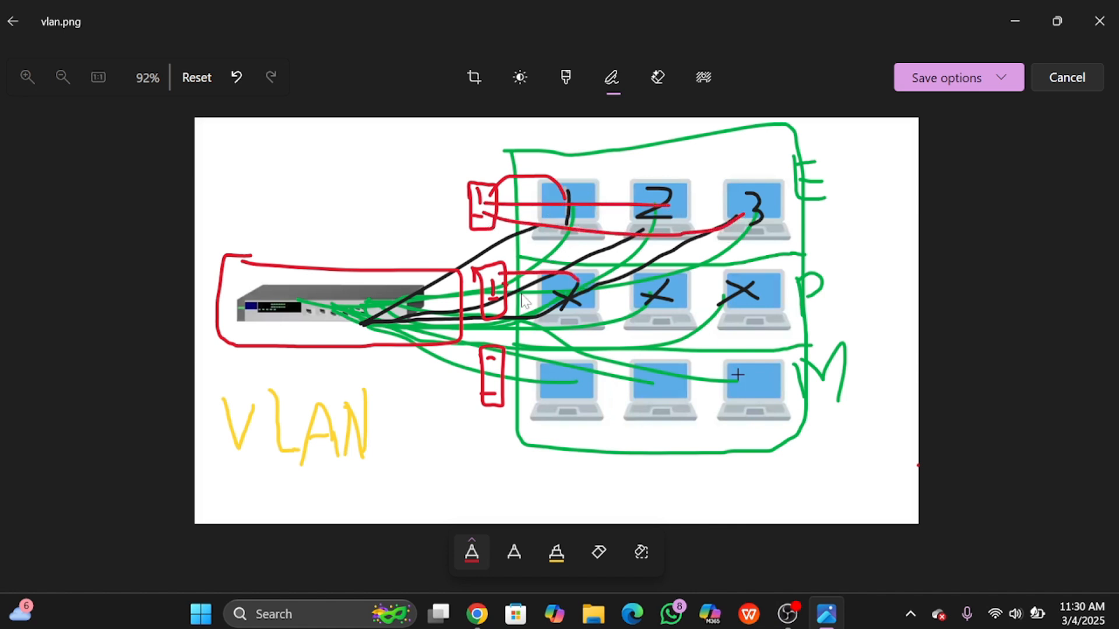
left_click_drag(506, 285, 659, 298)
left_click_drag(508, 315, 661, 312)
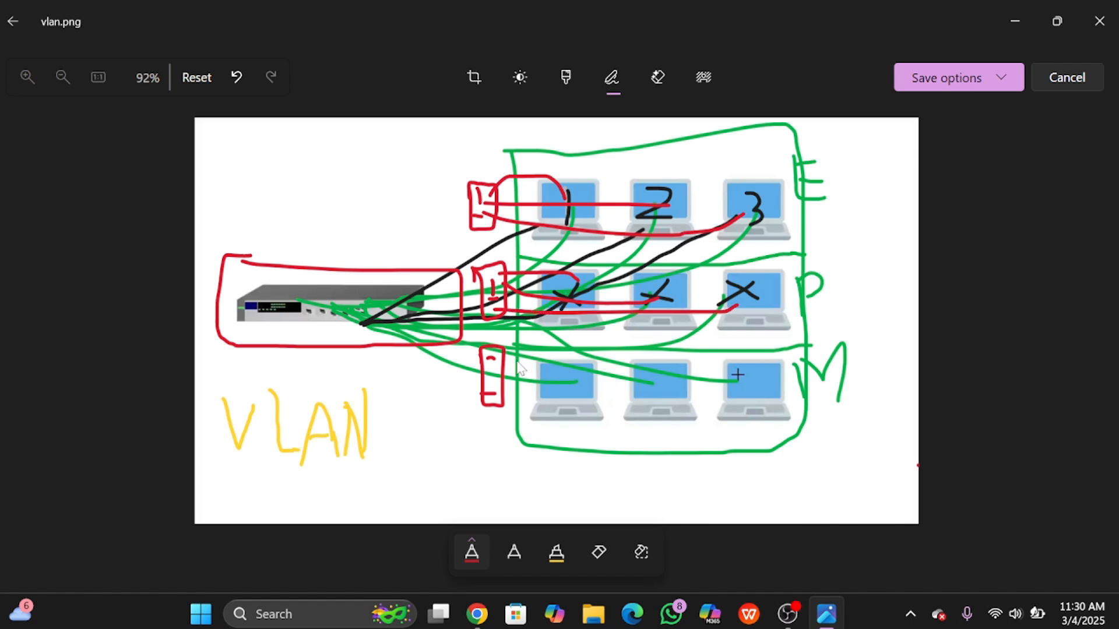
mouse_move(500, 380)
left_mouse_down()
mouse_move(516, 393)
mouse_move(653, 398)
left_mouse_up()
mouse_move(494, 404)
left_mouse_down()
mouse_move(688, 413)
mouse_move(733, 396)
left_mouse_up()
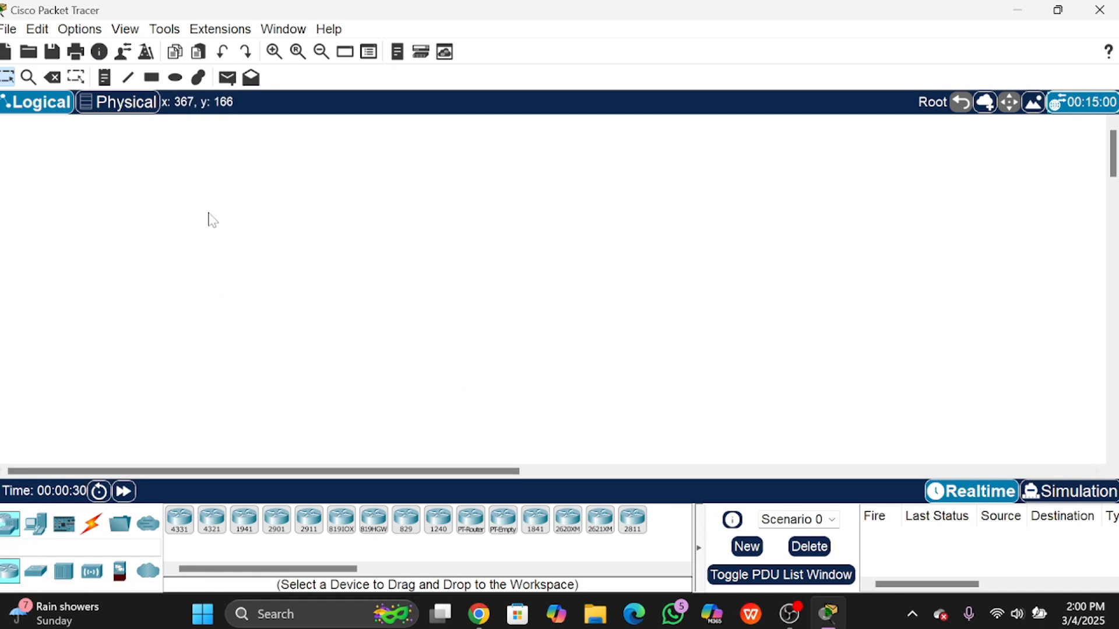
Step: Place a 2950-24 switch and three generic PCs, PC0 to PC2, stacked below it
left_click(35, 572)
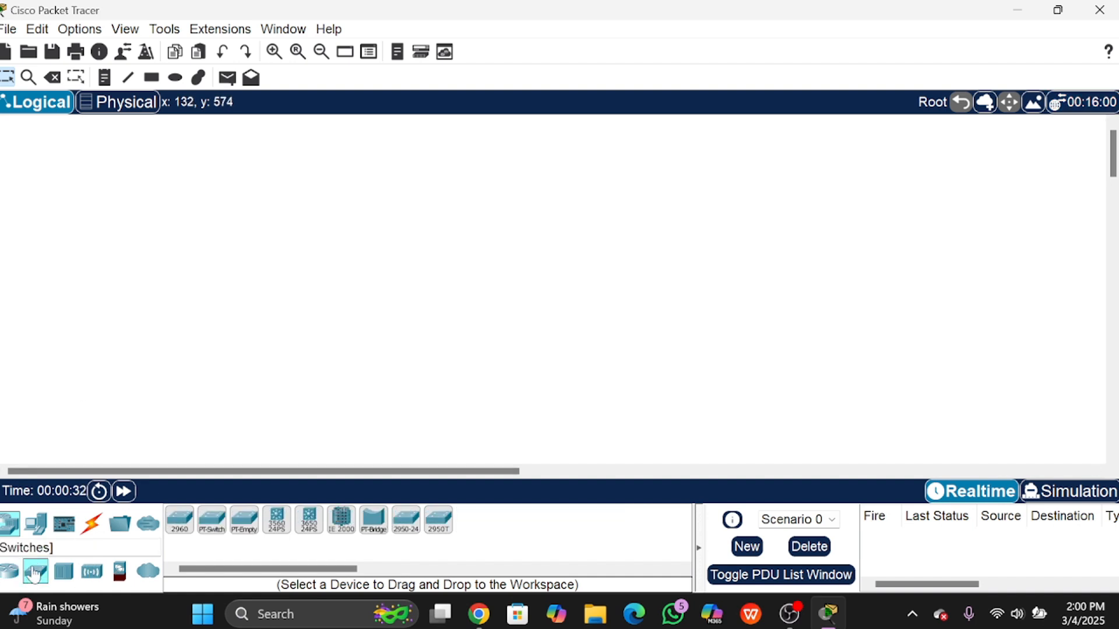
left_click(412, 529)
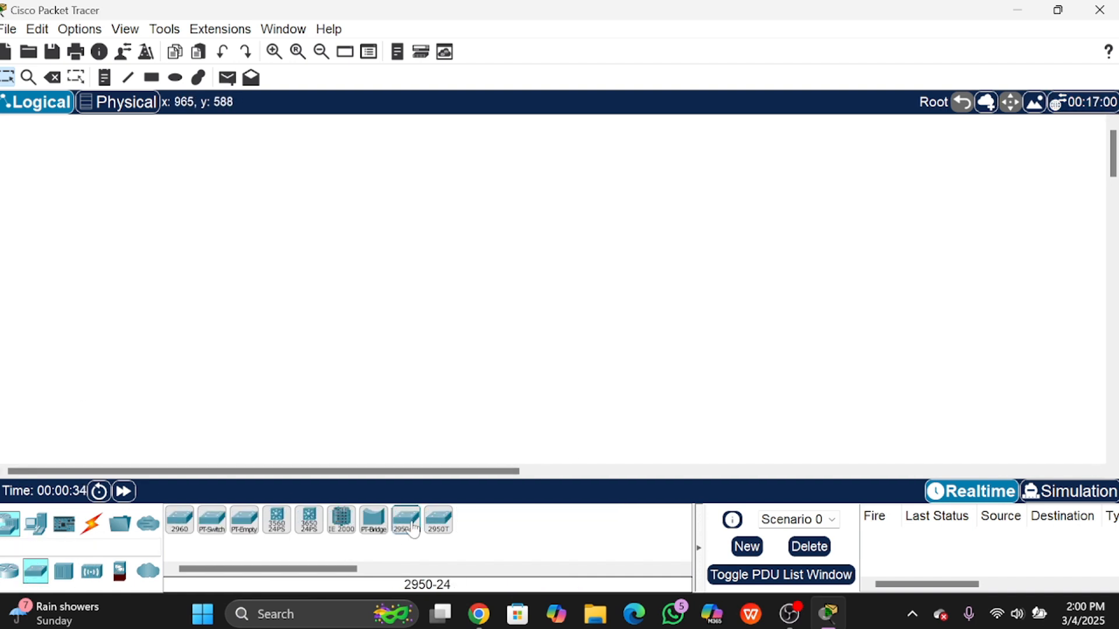
left_click(179, 183)
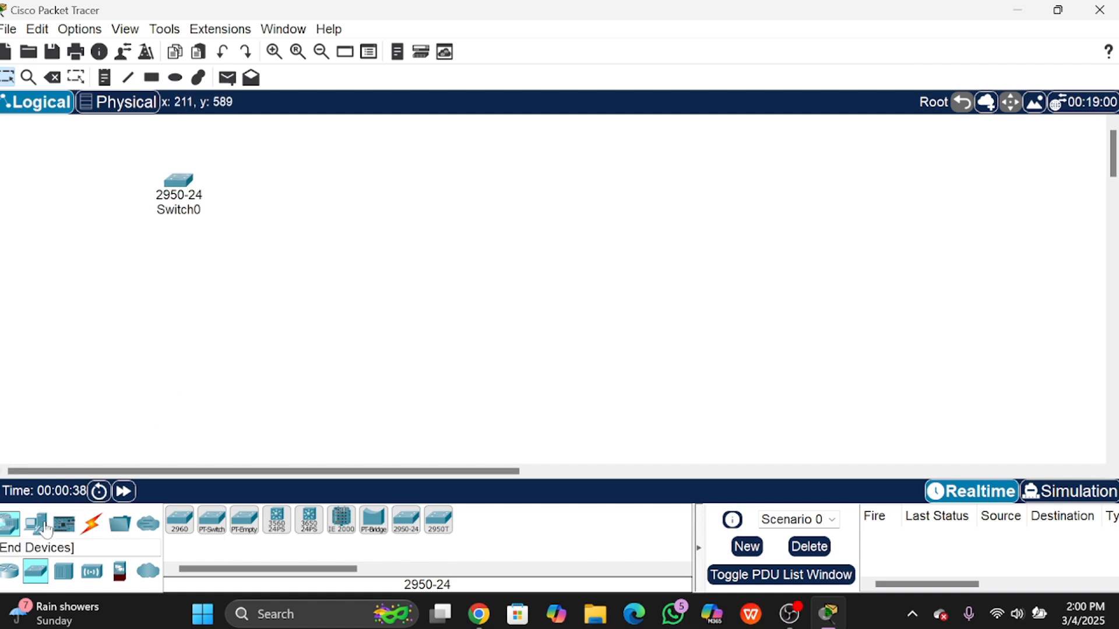
left_click(47, 529)
left_click(180, 520)
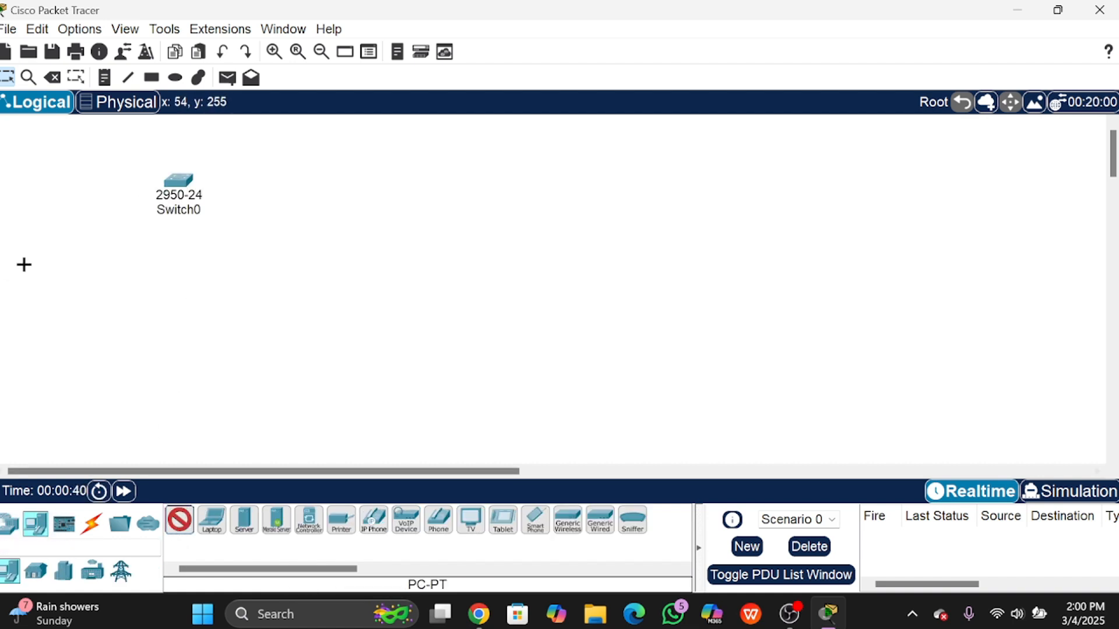
left_click(103, 241)
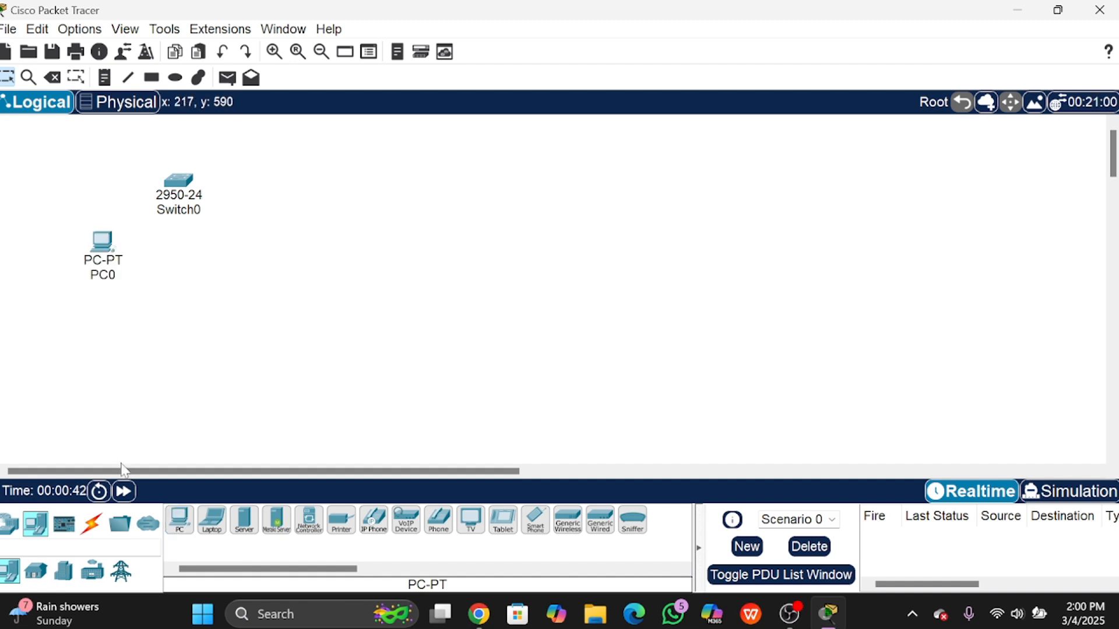
left_click(173, 525)
left_click(102, 329)
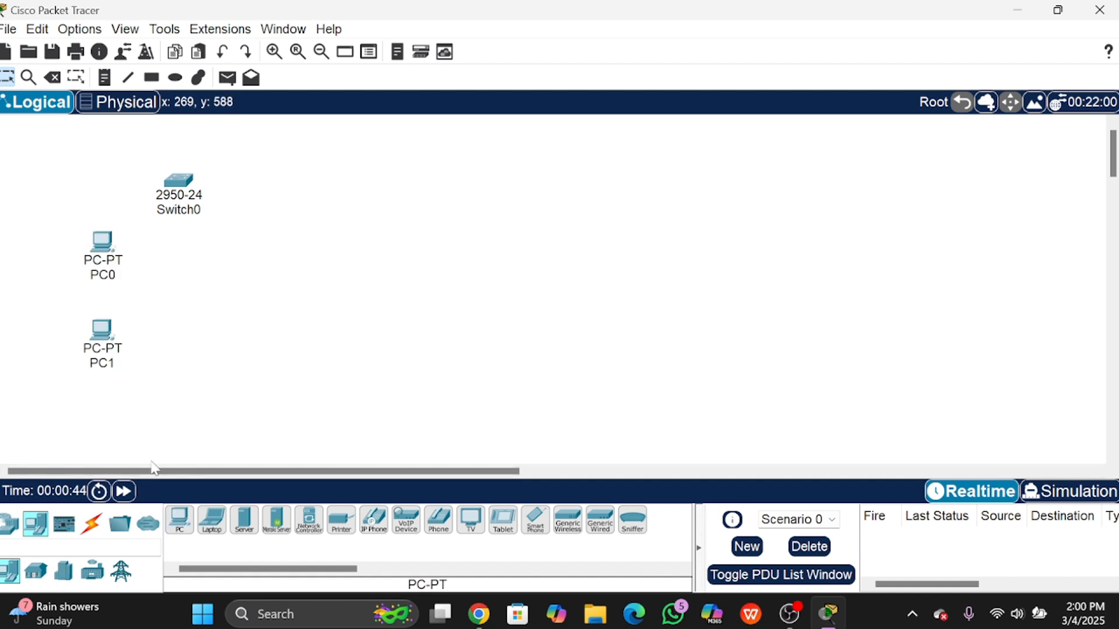
left_click(179, 520)
left_click(99, 425)
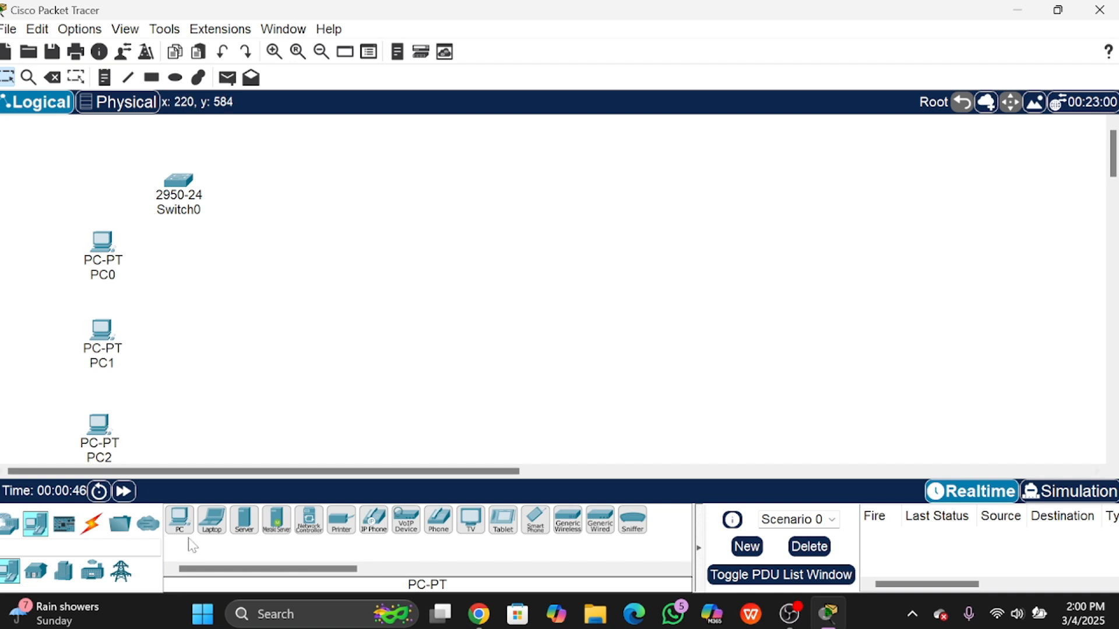
Step: Add PC3, PC4 and PC5 in a column to the right of PC0–PC2
left_click(180, 521)
left_click(284, 250)
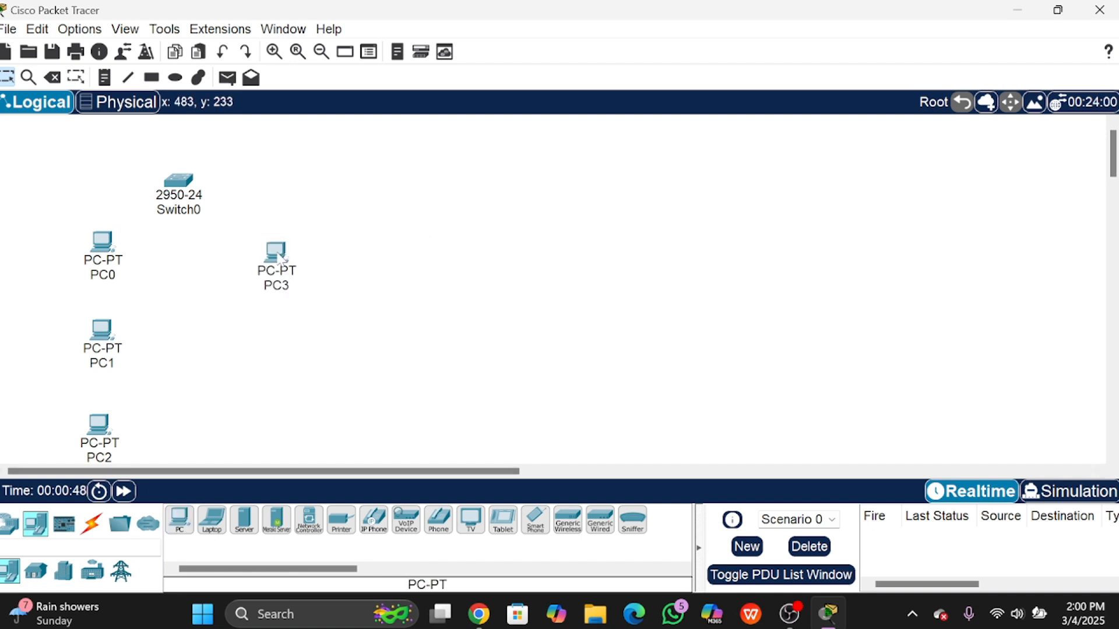
left_click(180, 520)
left_click(288, 337)
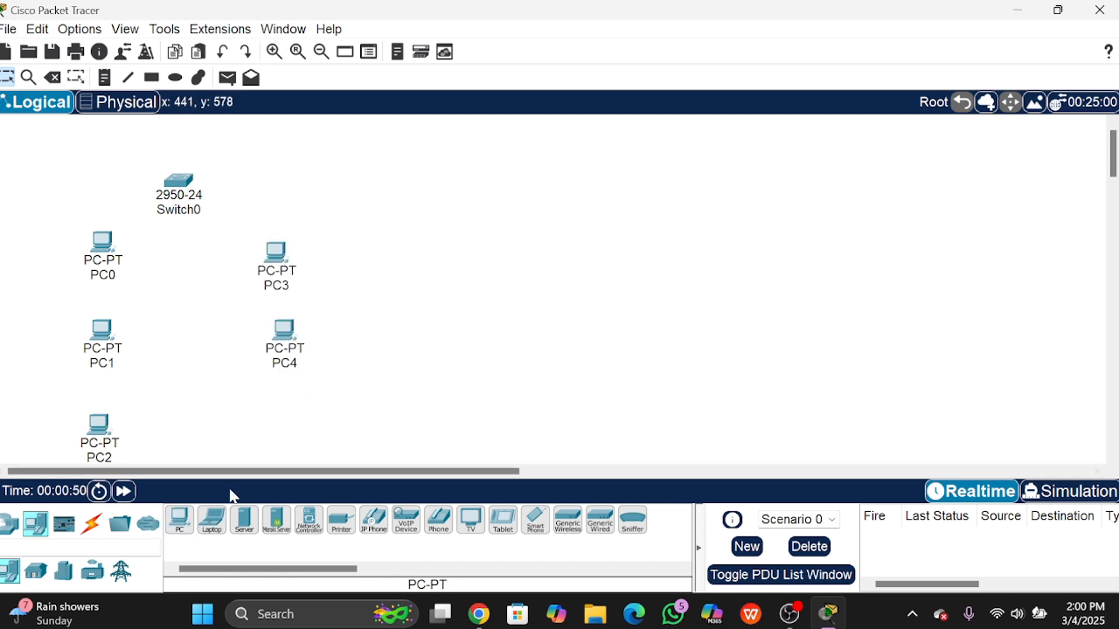
left_click(180, 520)
left_click(290, 435)
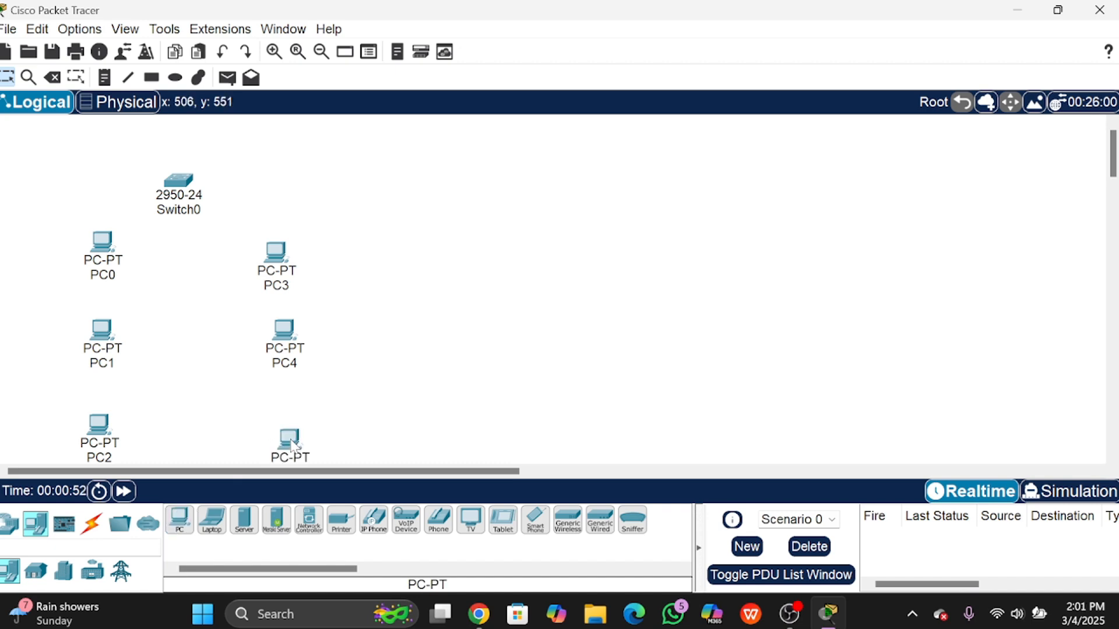
Step: Nudge Switch0 and move PC0, PC3, PC4 and PC5 into a tidier layout
left_click_drag(181, 185, 194, 168)
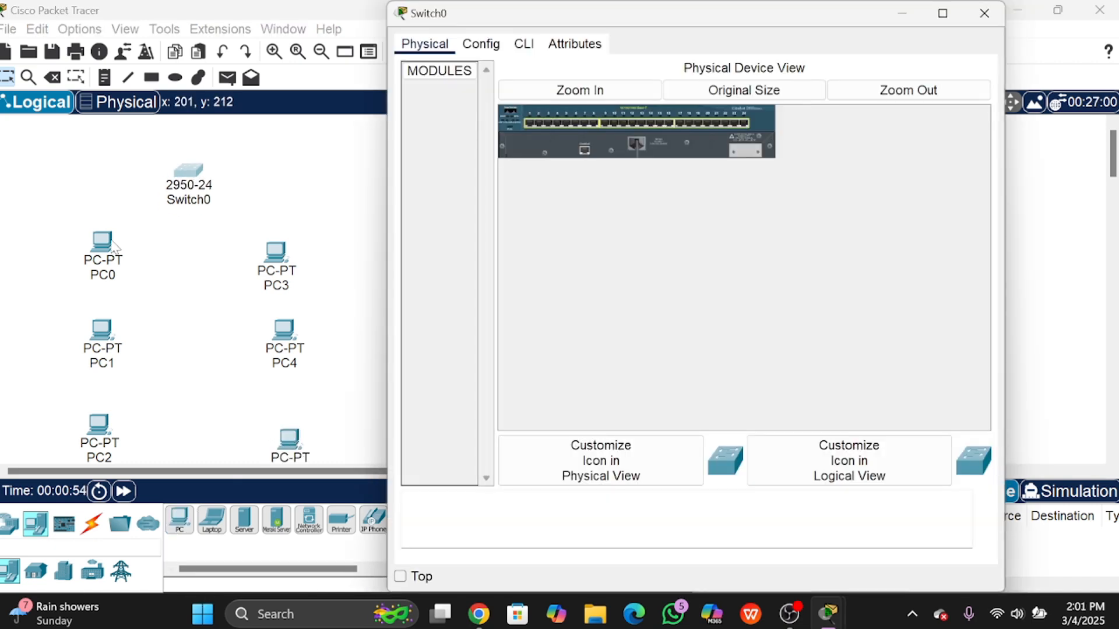
left_click(984, 12)
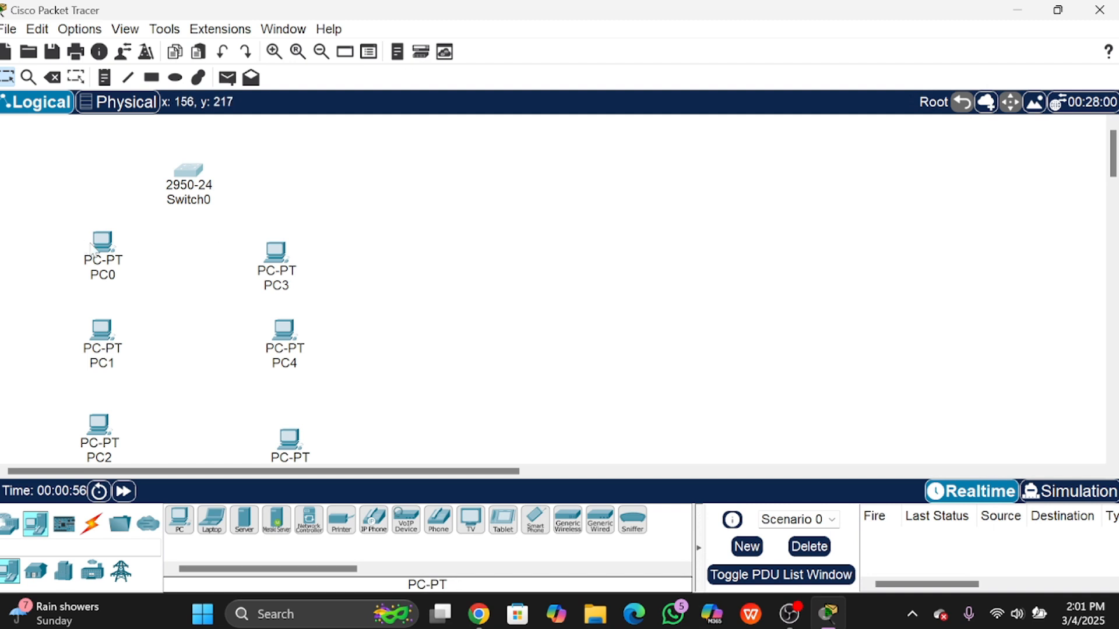
left_click_drag(103, 255, 104, 233)
left_click_drag(290, 259, 288, 241)
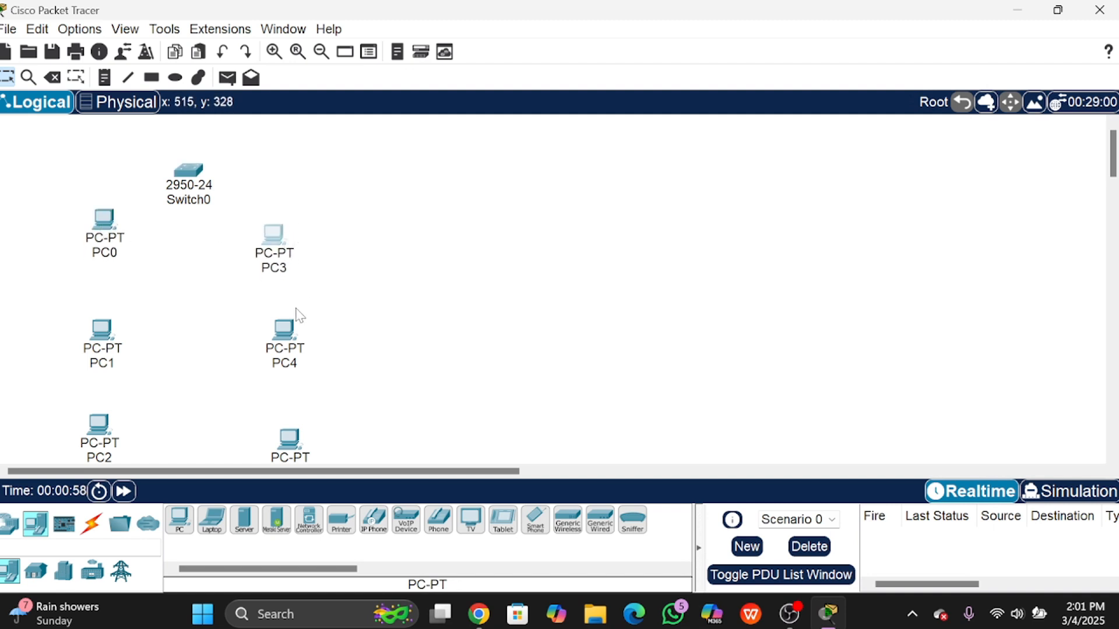
left_click_drag(291, 337, 284, 317)
left_click_drag(291, 449, 290, 426)
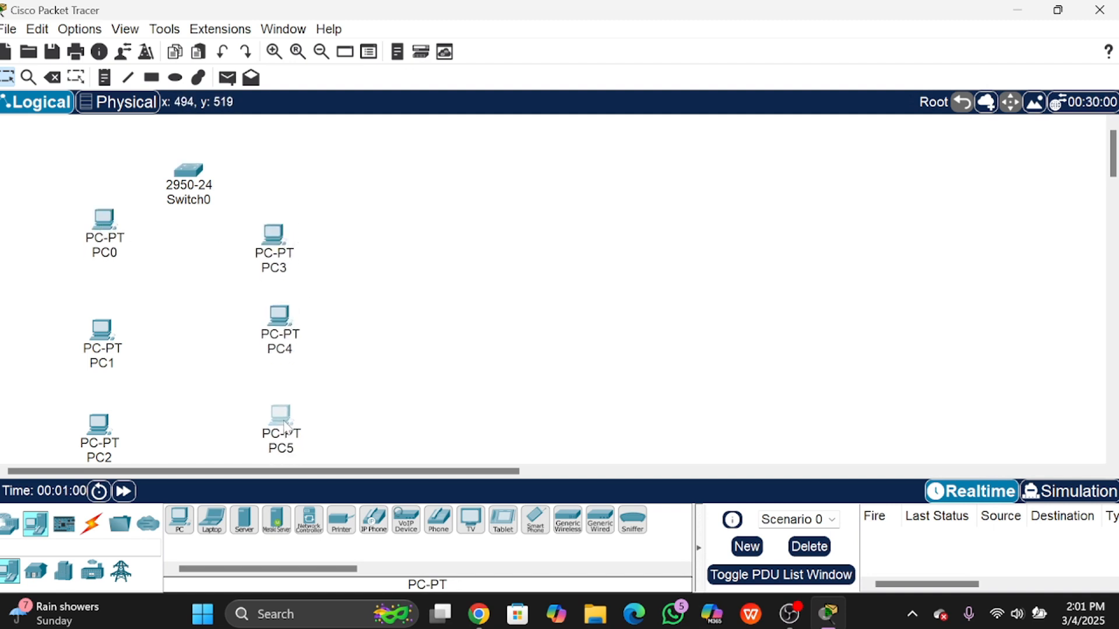
left_click(103, 530)
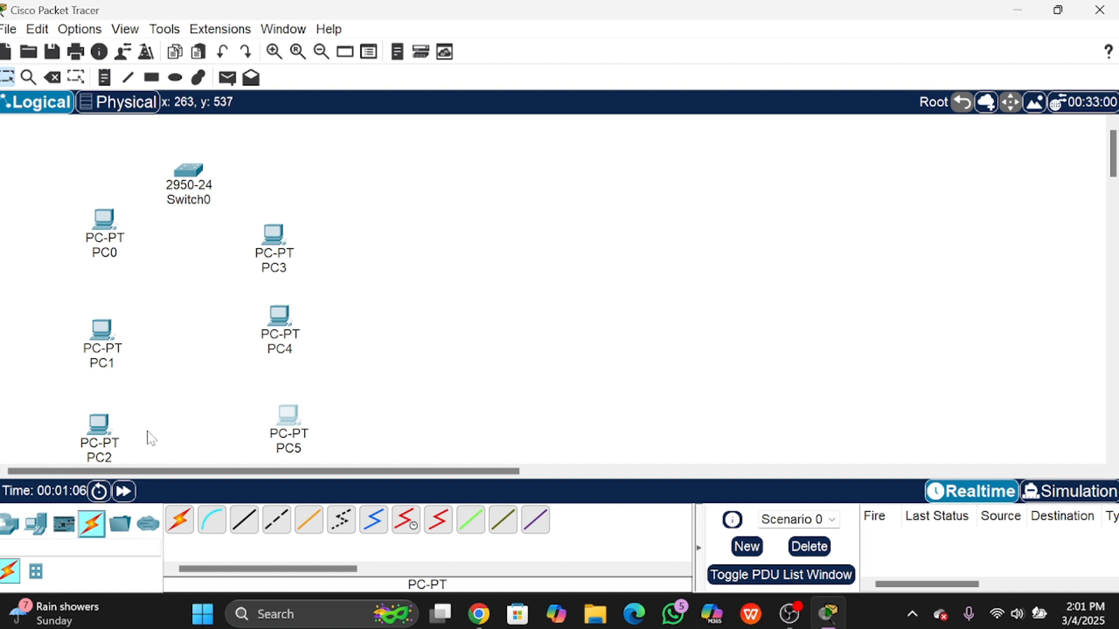
Step: Auto-cable PC0, PC1 and PC2 to Switch0 ports Fa0/1, Fa0/2 and Fa0/3
left_click(182, 524)
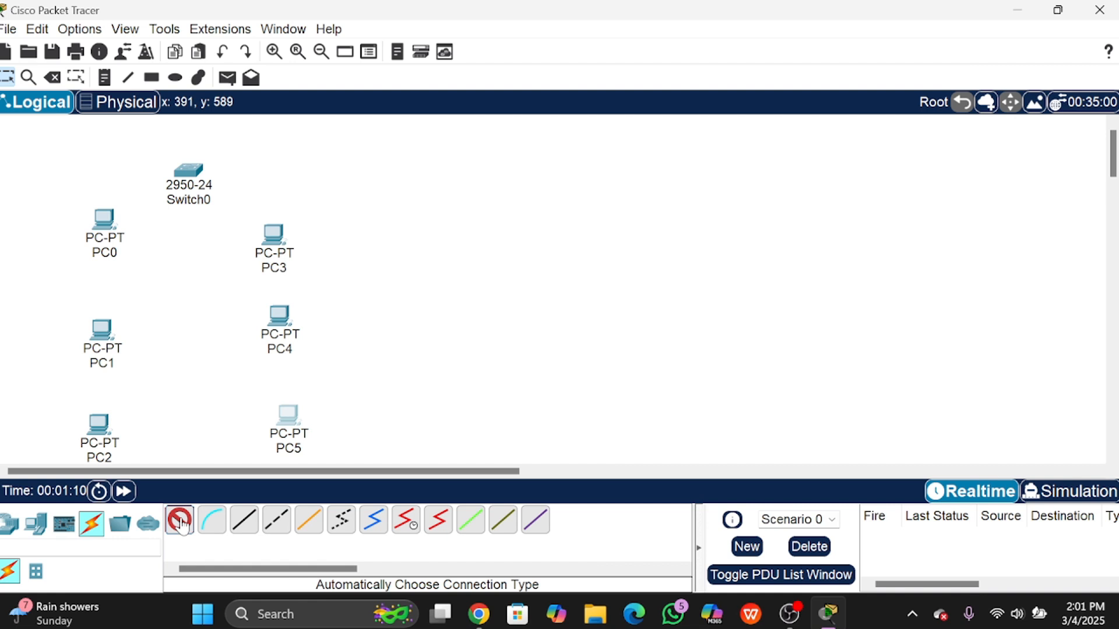
left_click(103, 225)
left_click(187, 172)
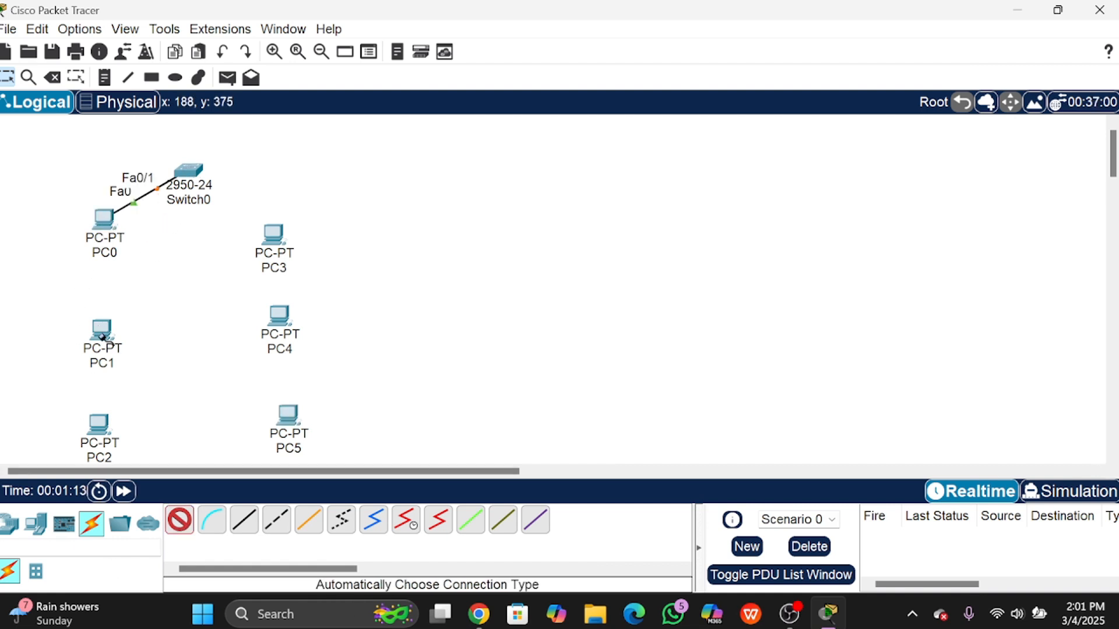
left_click(112, 324)
left_click(185, 174)
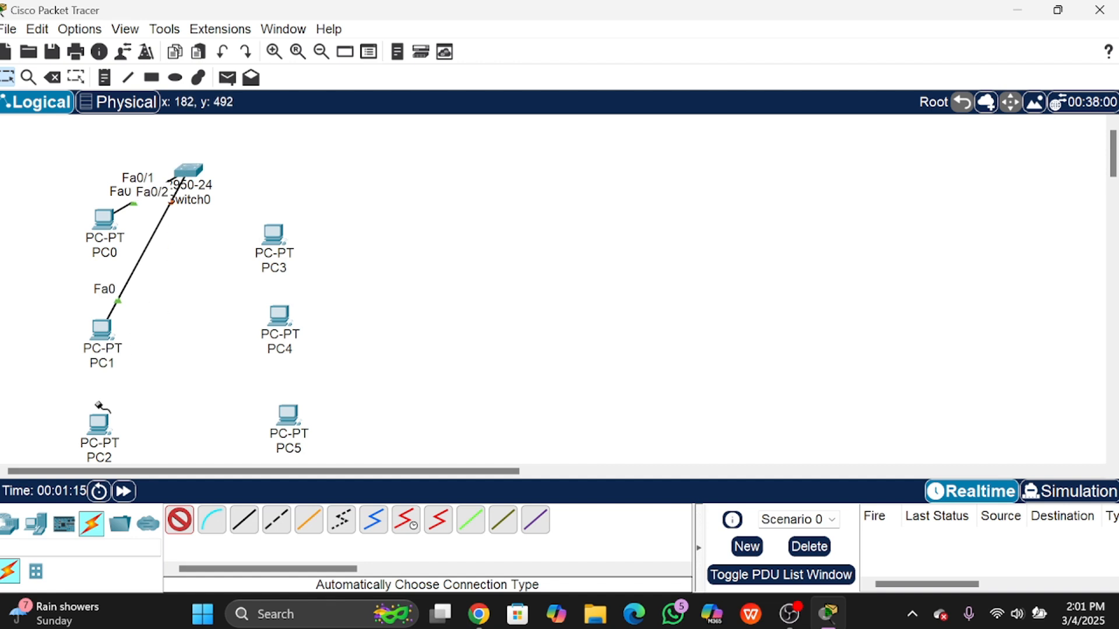
left_click(100, 429)
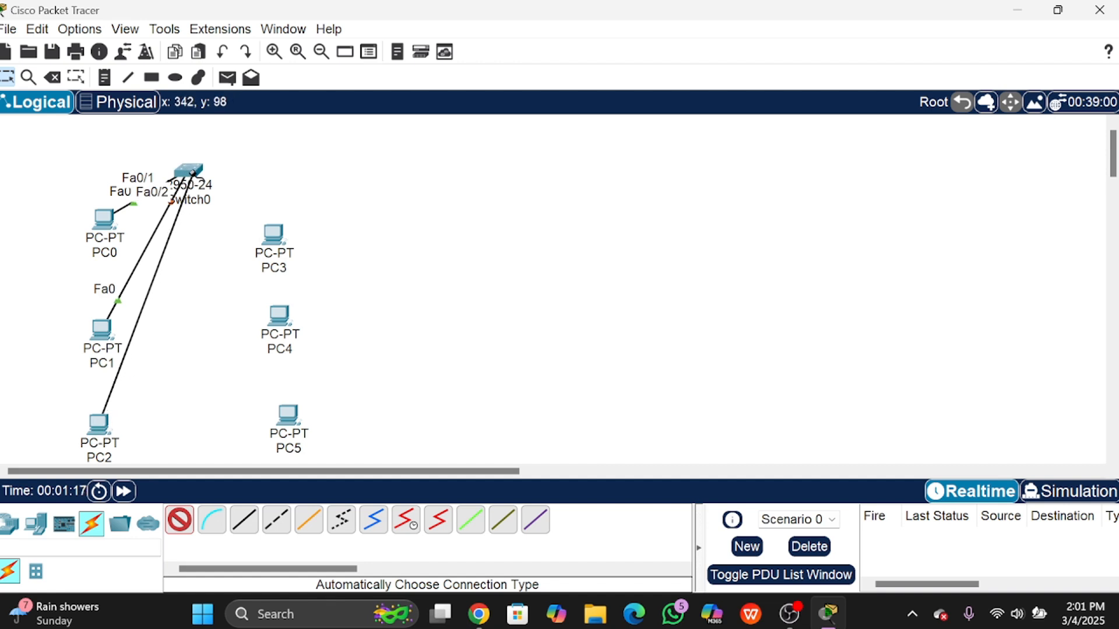
left_click(198, 177)
Step: Auto-cable PC3, PC4 and PC5 to Switch0 ports Fa0/4, Fa0/5 and Fa0/6
left_click(278, 239)
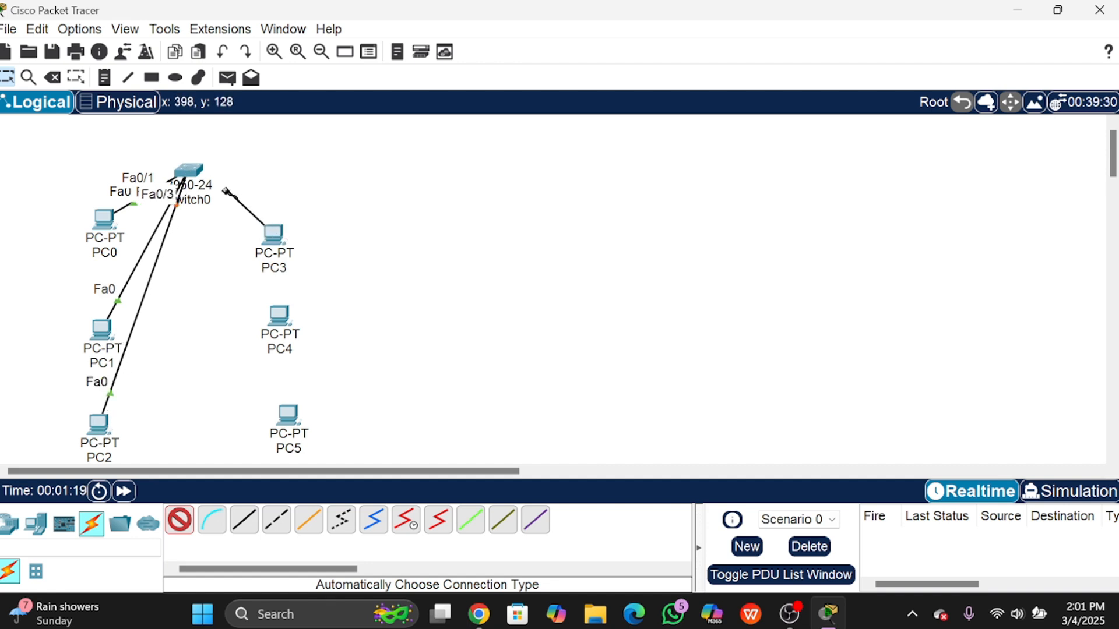
left_click(192, 170)
left_click(278, 319)
left_click(201, 182)
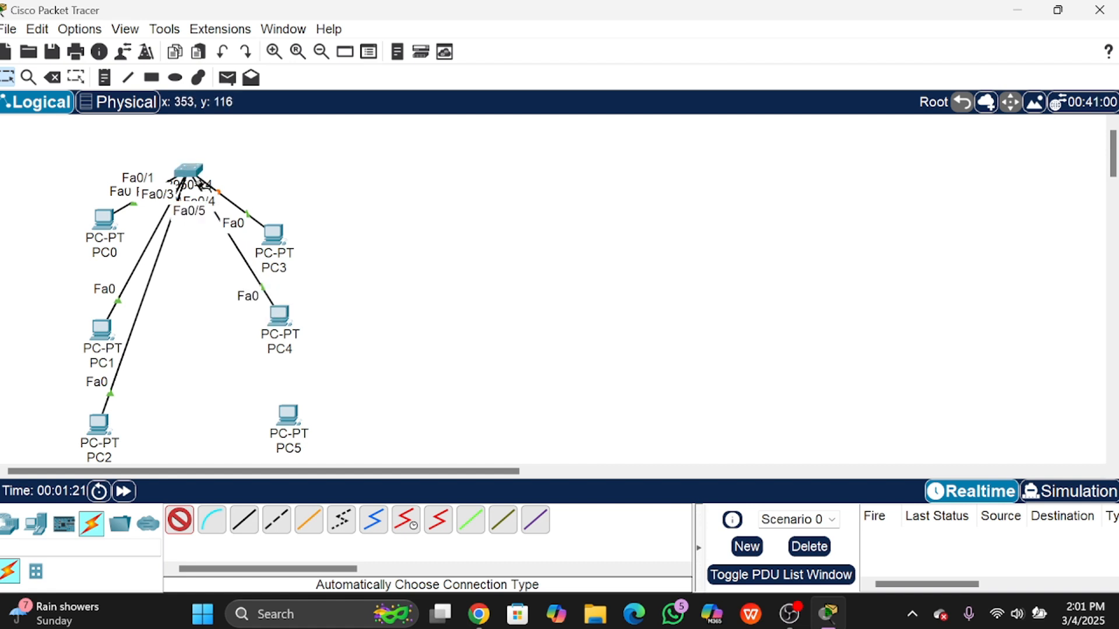
left_click(287, 418)
left_click(195, 175)
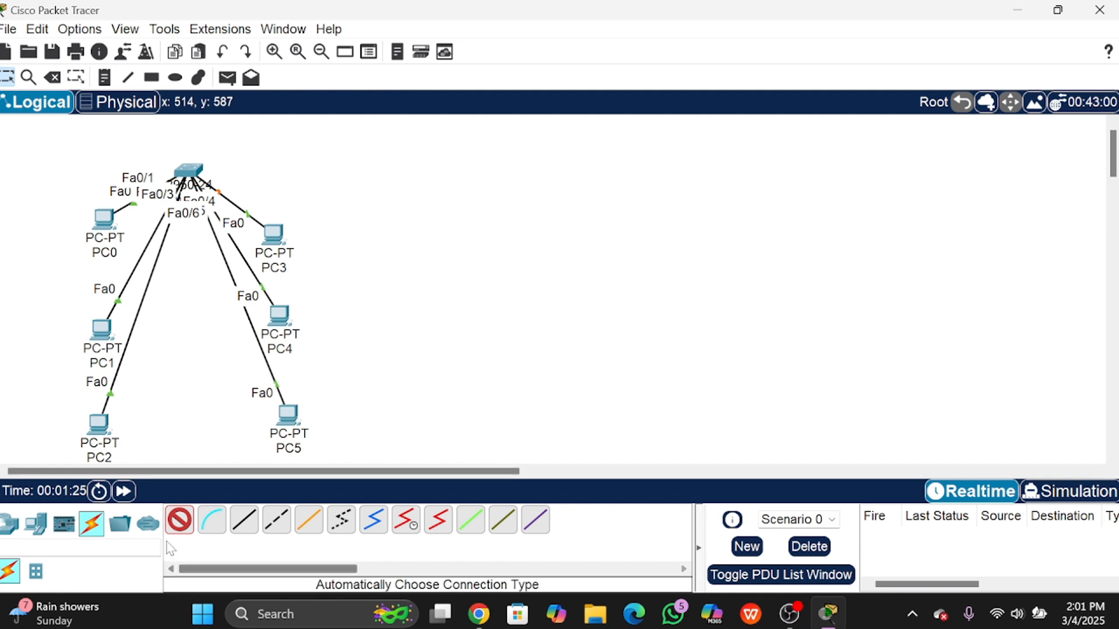
left_click(177, 528)
Step: Move PC1–PC5 up so the PCs sit closer together
left_click_drag(281, 241, 286, 214)
left_click_drag(291, 316, 285, 284)
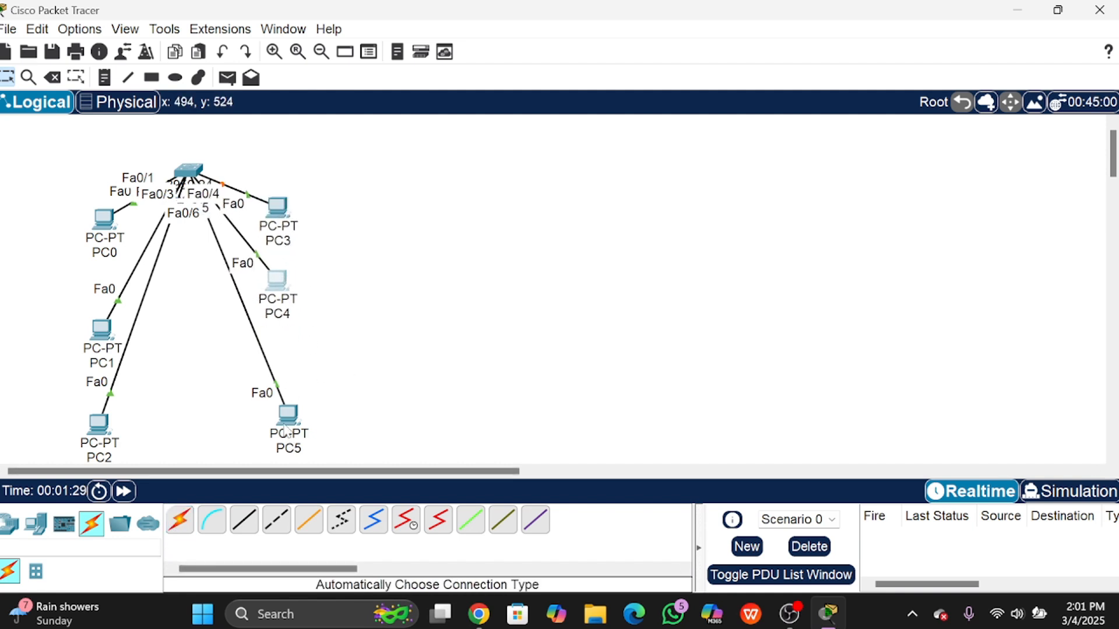
left_click_drag(284, 420, 283, 389)
left_click_drag(105, 330, 99, 315)
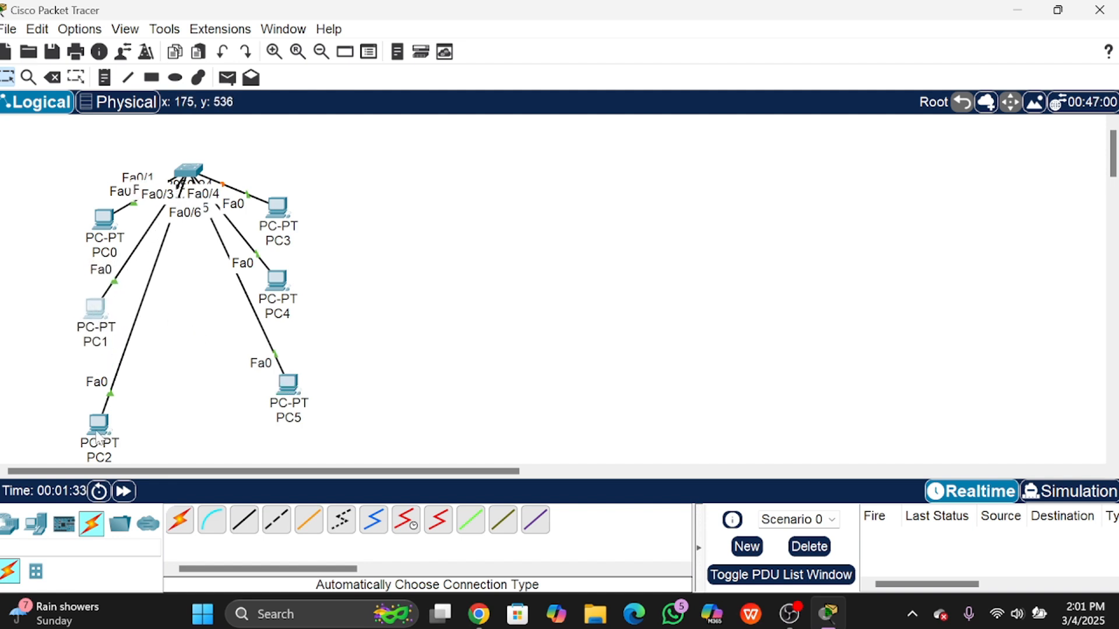
left_click_drag(99, 435, 98, 410)
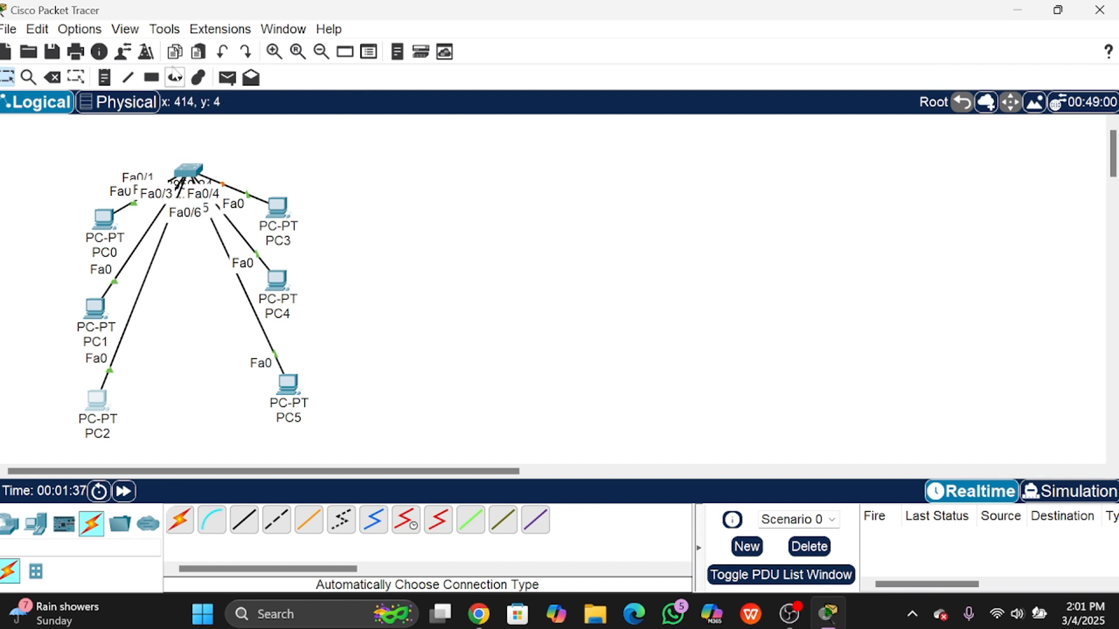
Step: Set a solid blue (#5555ff) rectangle fill and draw it around PC0, PC1 and PC2
left_click(154, 80)
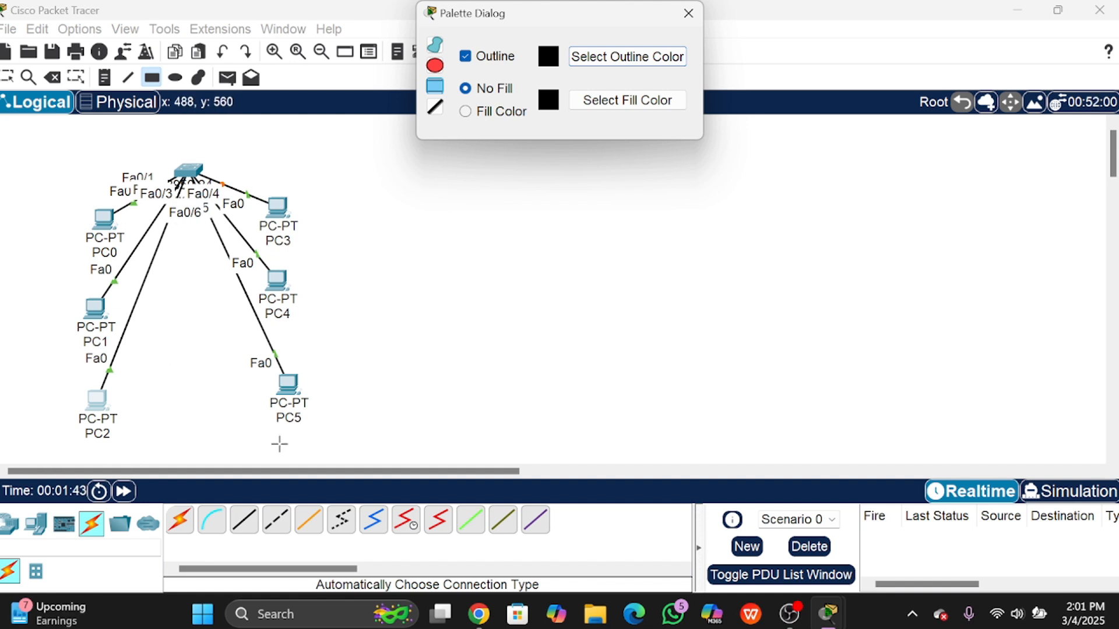
left_click(152, 82)
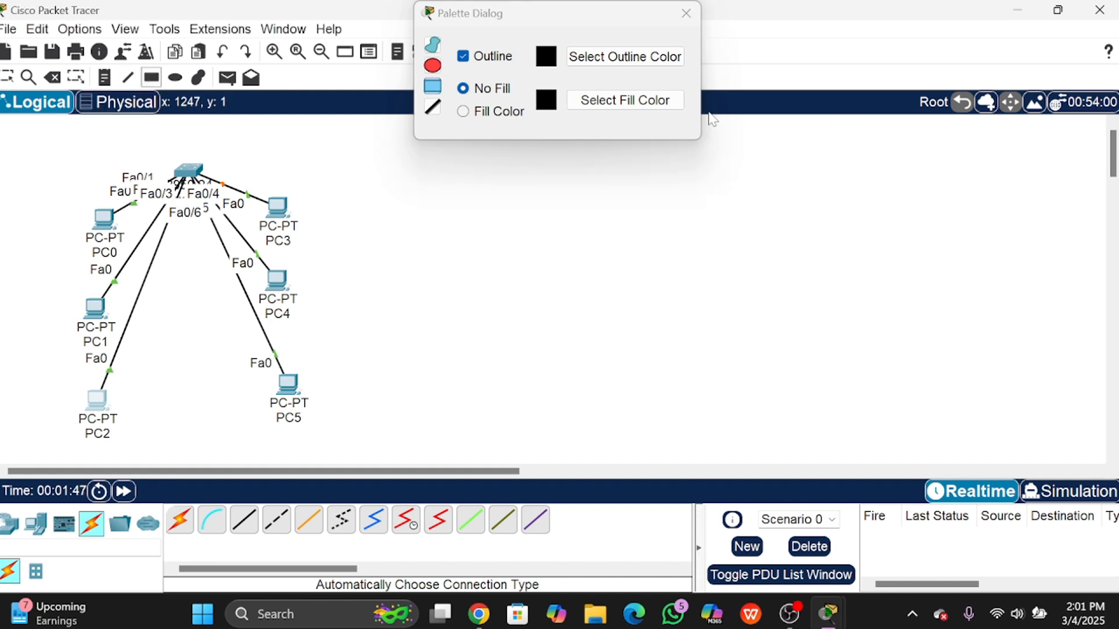
left_click(487, 114)
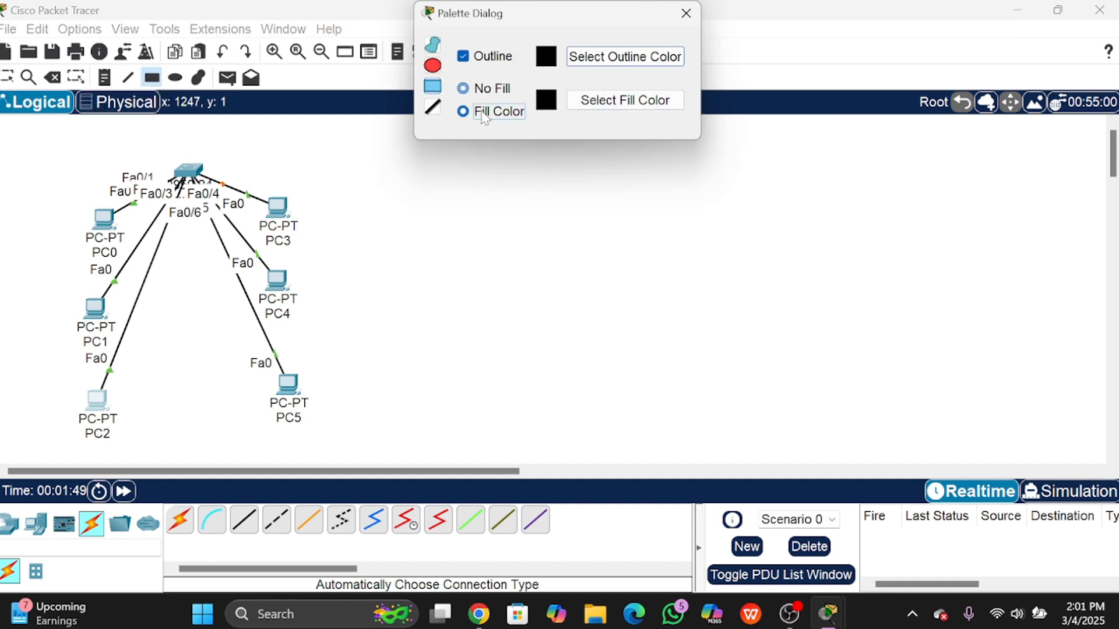
left_click(625, 100)
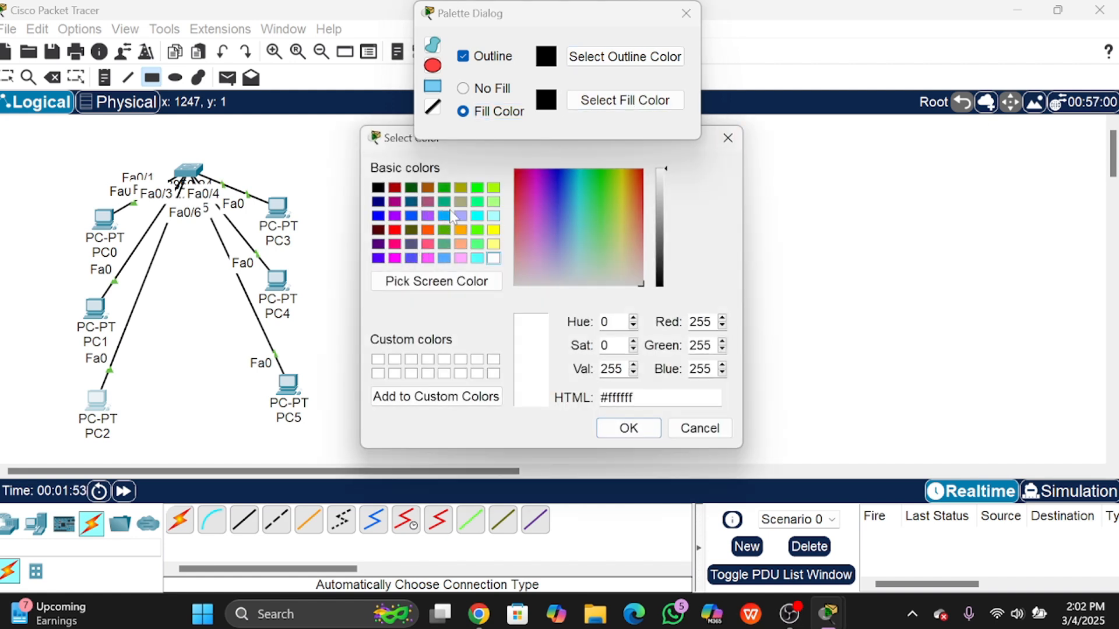
left_click(412, 258)
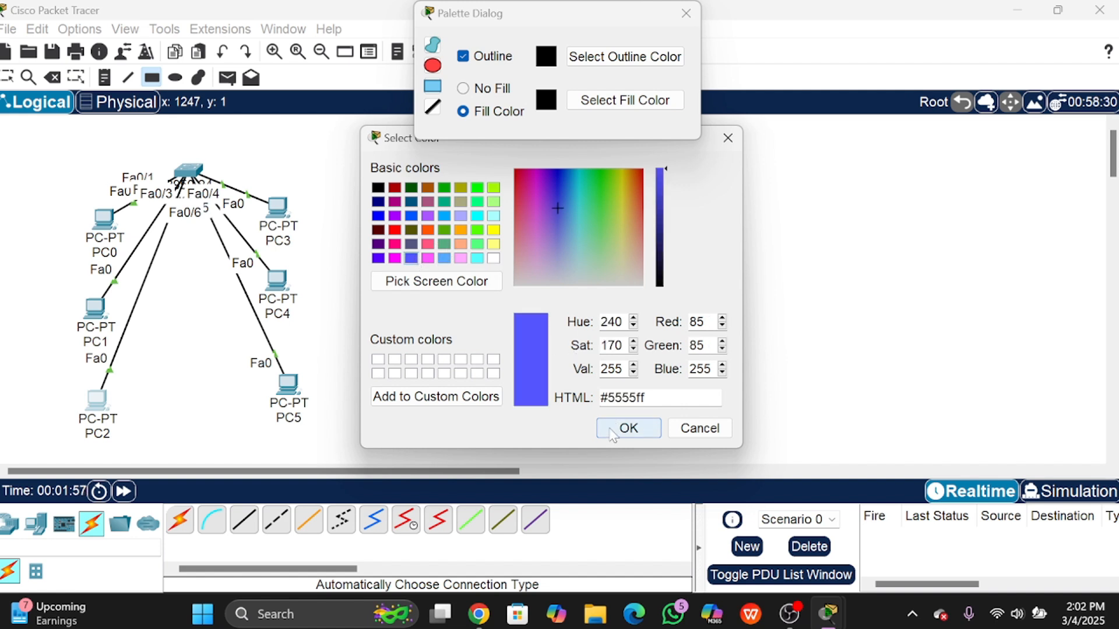
left_click(627, 429)
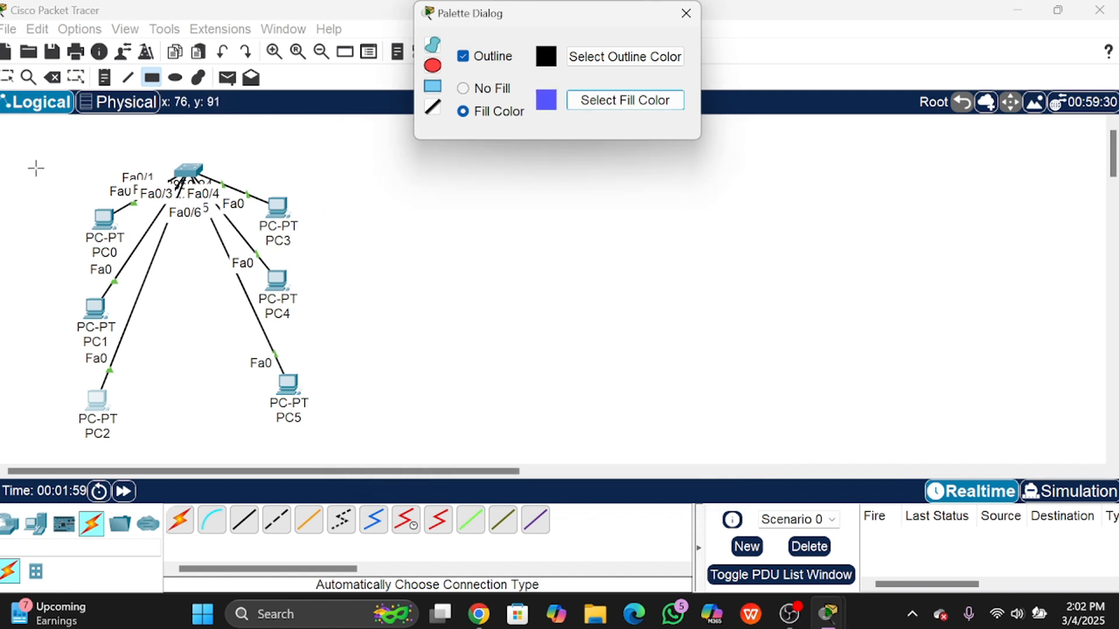
left_click_drag(41, 193, 177, 448)
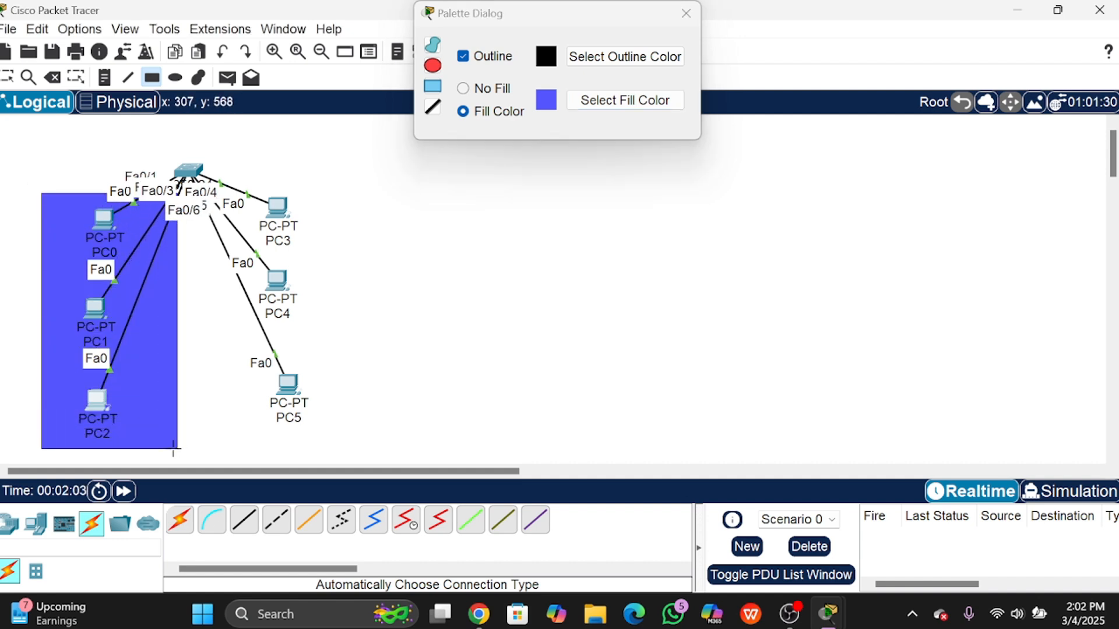
Step: Change the fill colour to red (#ff0000) and draw a rectangle around PC3, PC4 and PC5
left_click(624, 100)
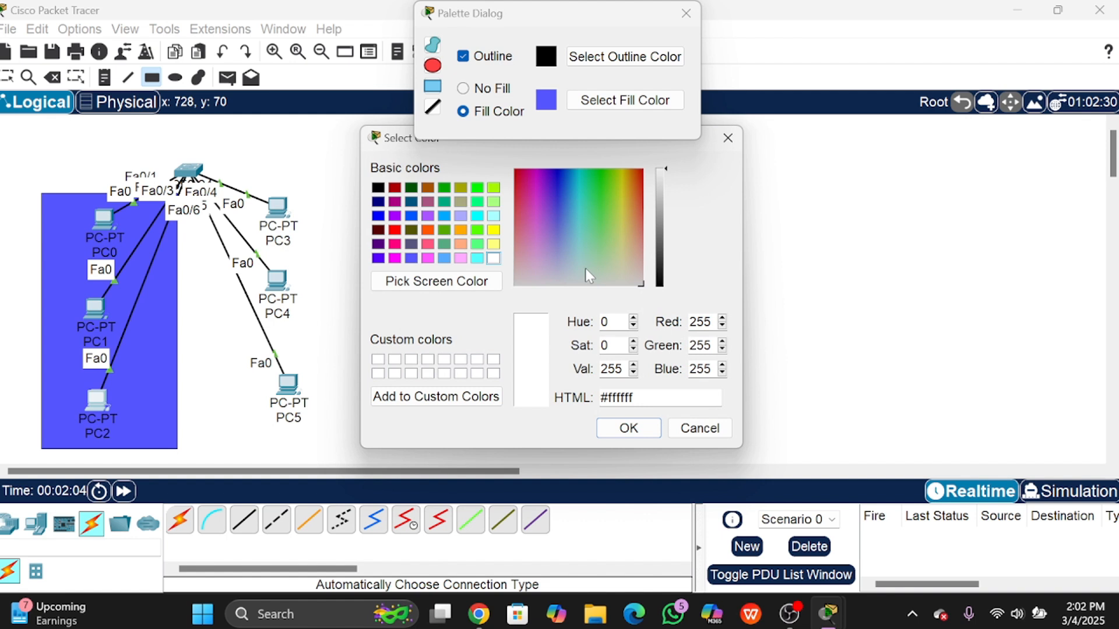
left_click(493, 244)
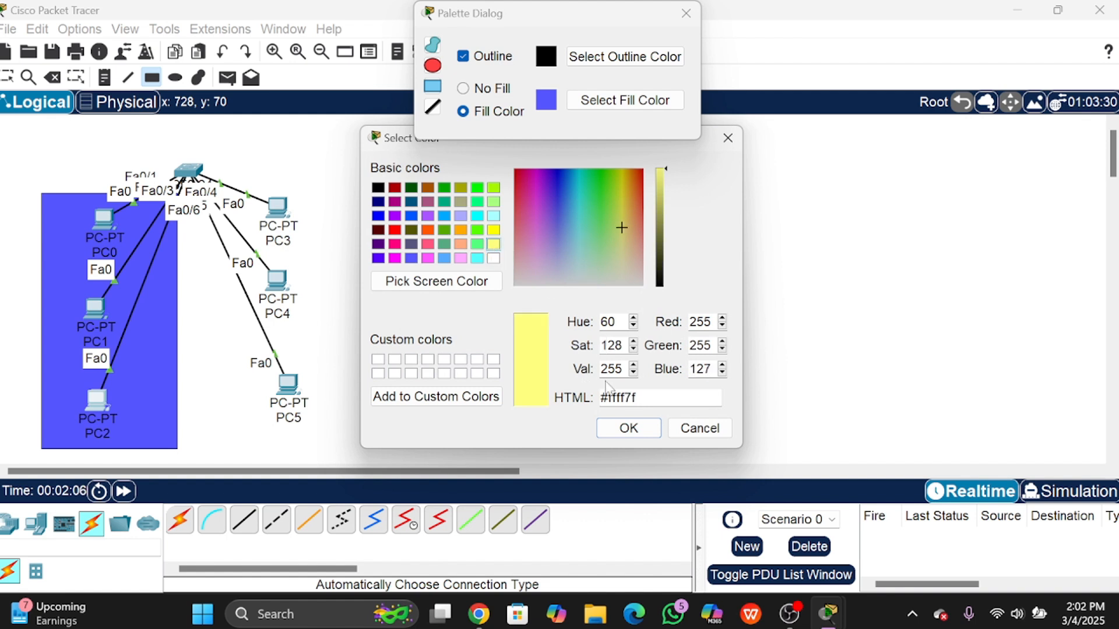
left_click(493, 230)
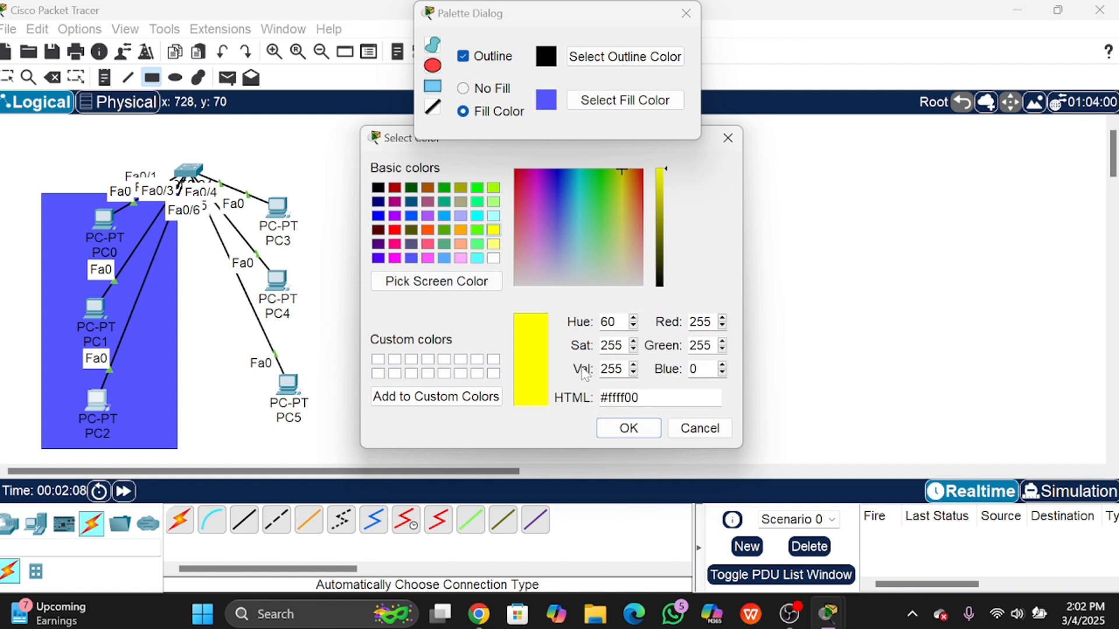
left_click(428, 230)
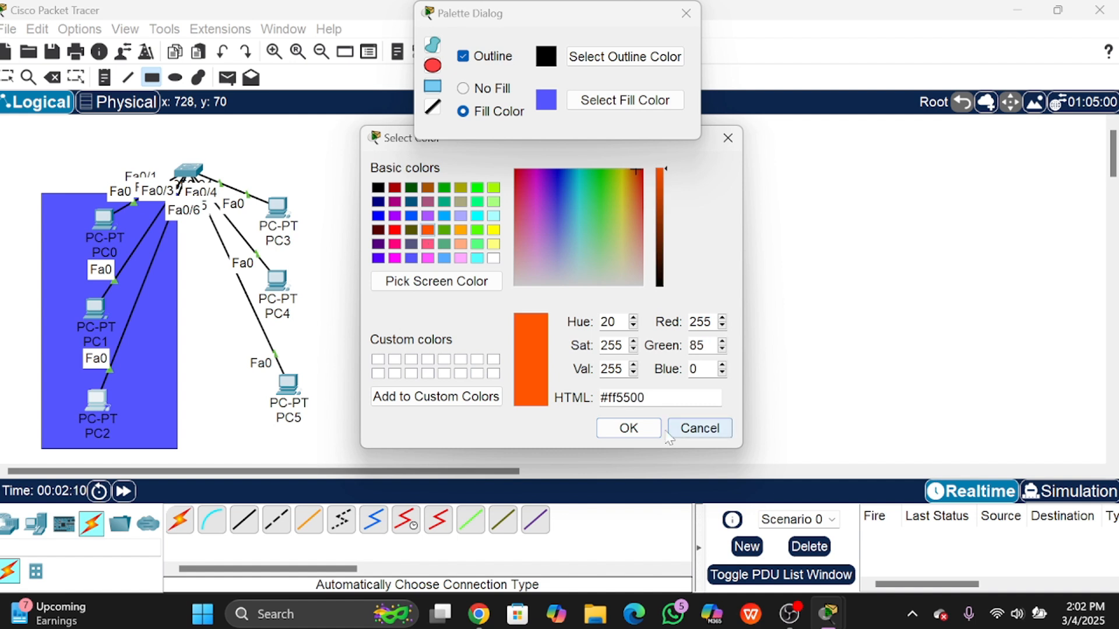
left_click(395, 230)
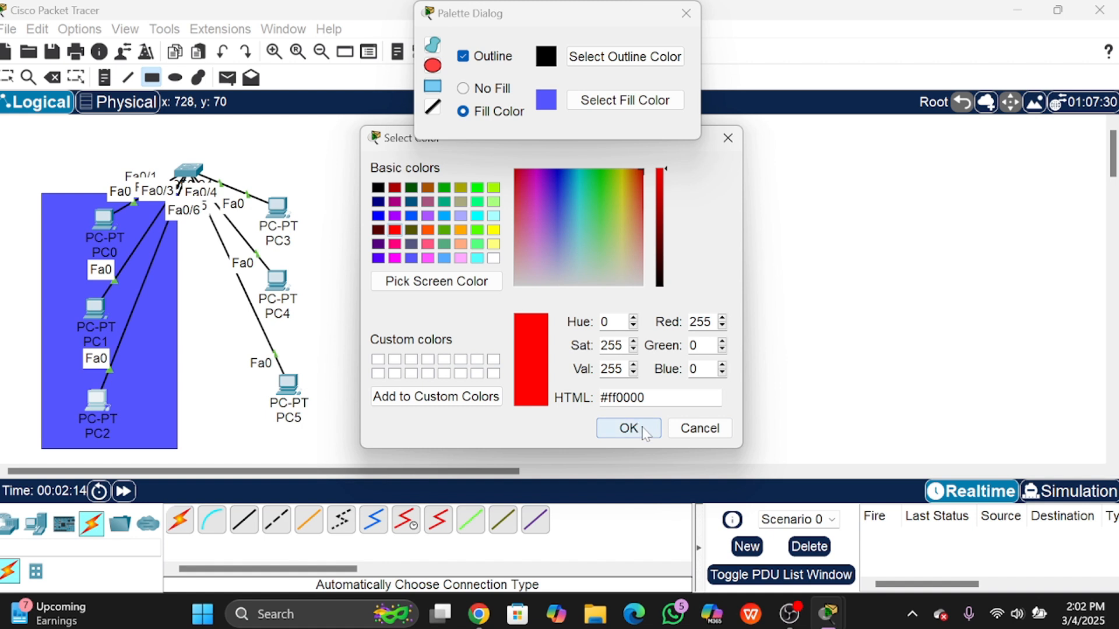
left_click_drag(515, 190, 688, 159)
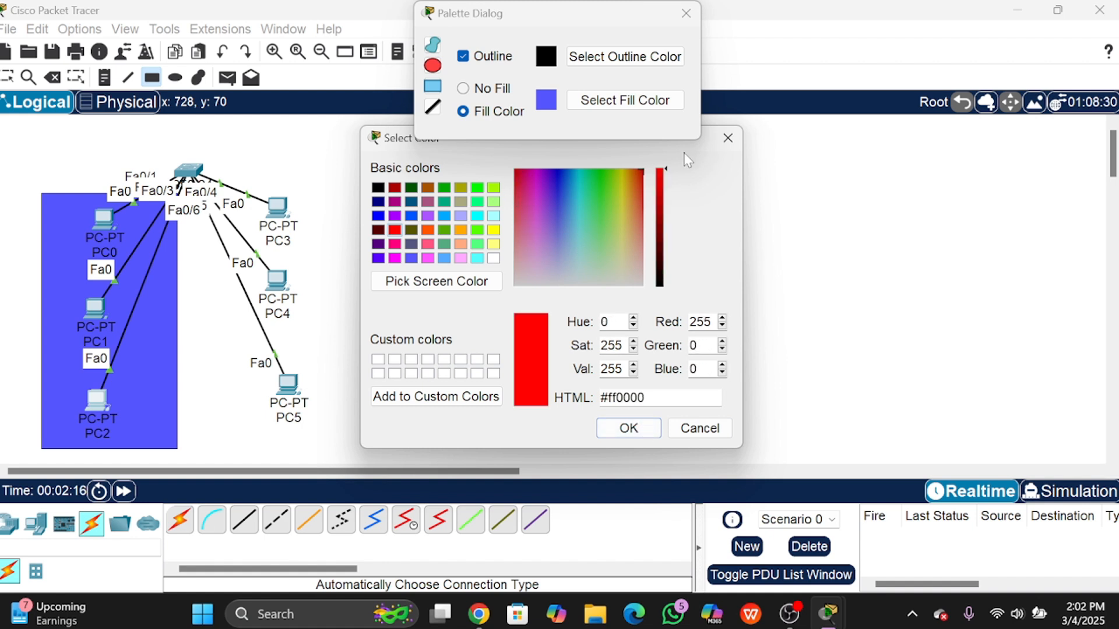
left_click(641, 427)
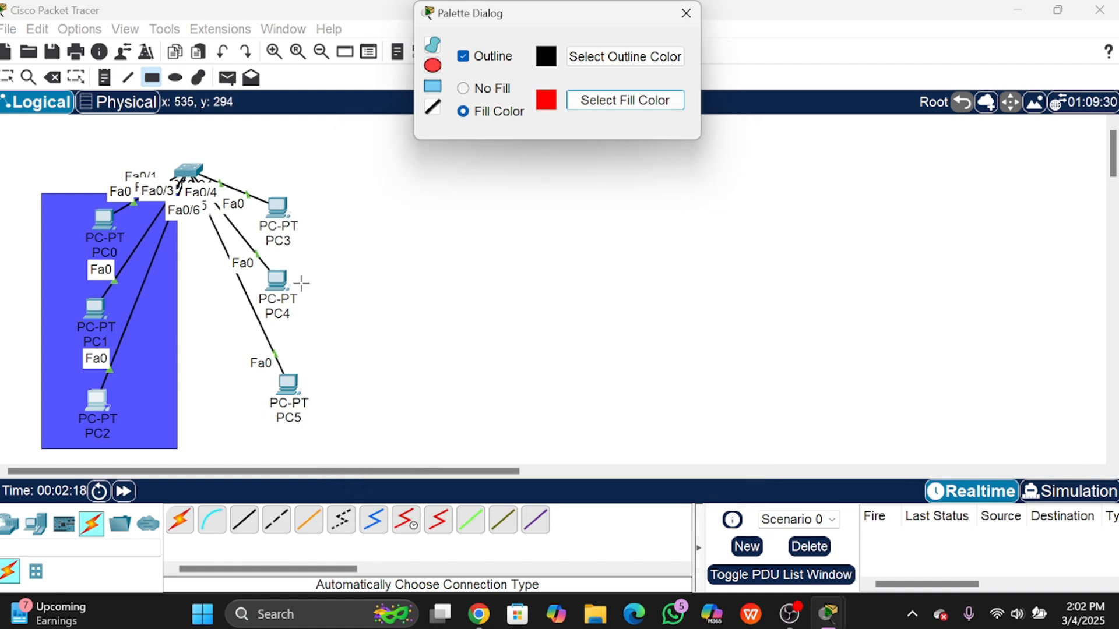
mouse_move(240, 170)
left_mouse_down()
mouse_move(370, 389)
mouse_move(368, 441)
mouse_move(344, 445)
left_mouse_up()
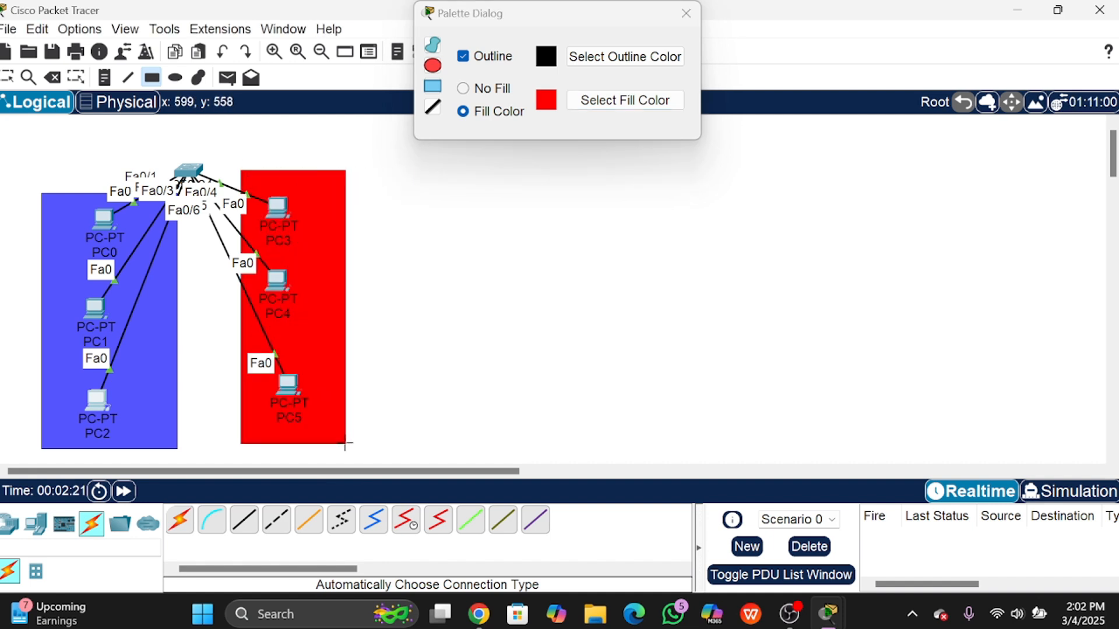
left_click(686, 13)
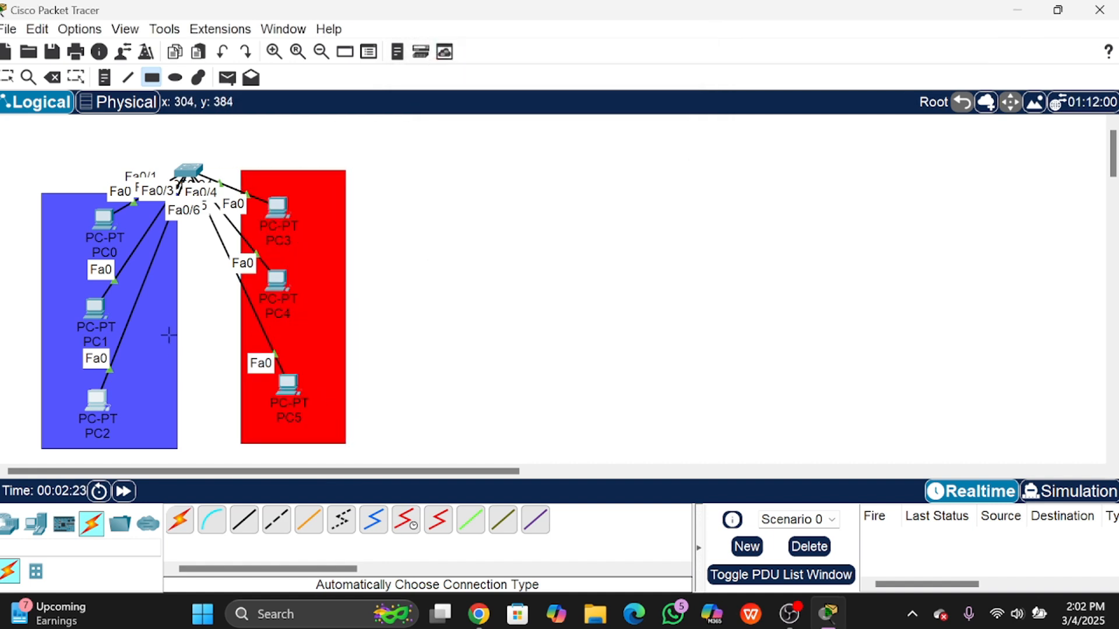
Step: Add a 'VLAN 10' note under the blue rectangle
left_click(125, 79)
left_click(688, 13)
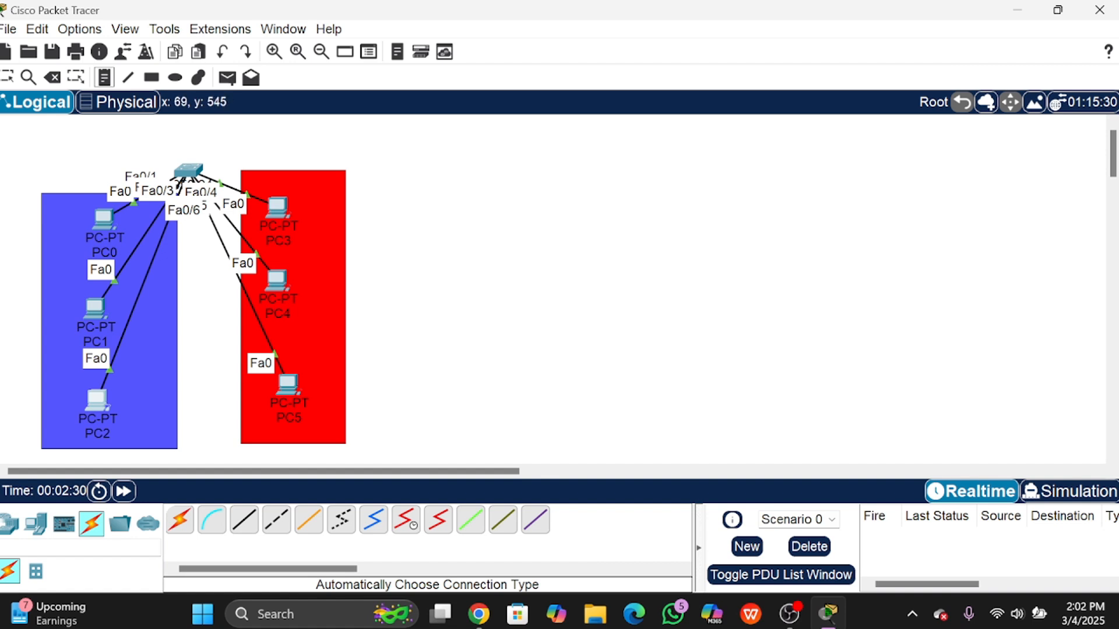
left_click(57, 446)
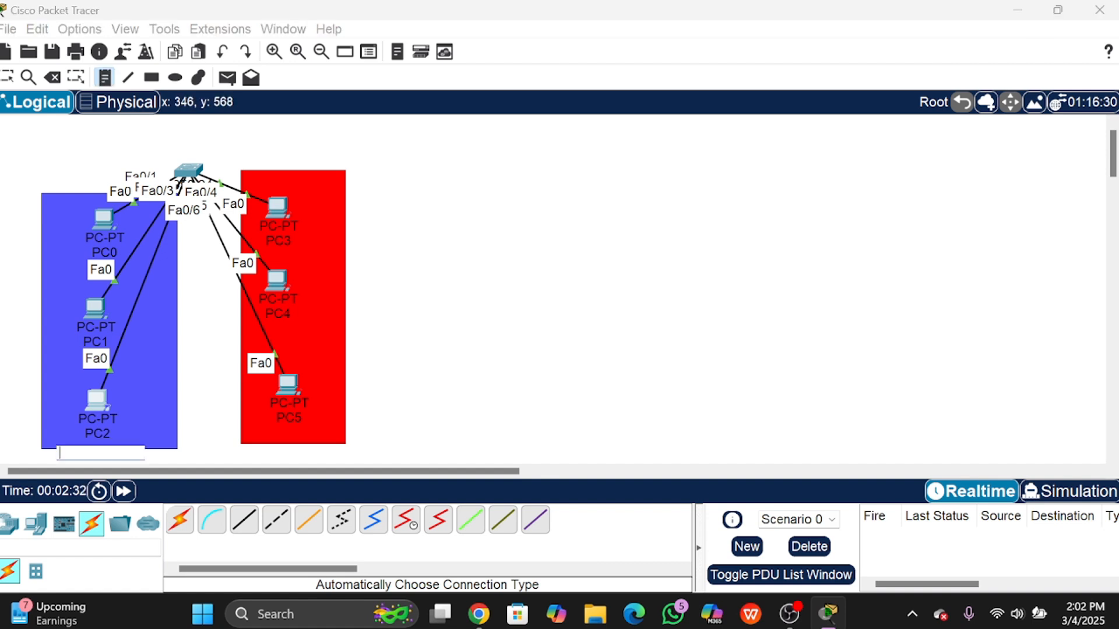
type("VLAN 1")
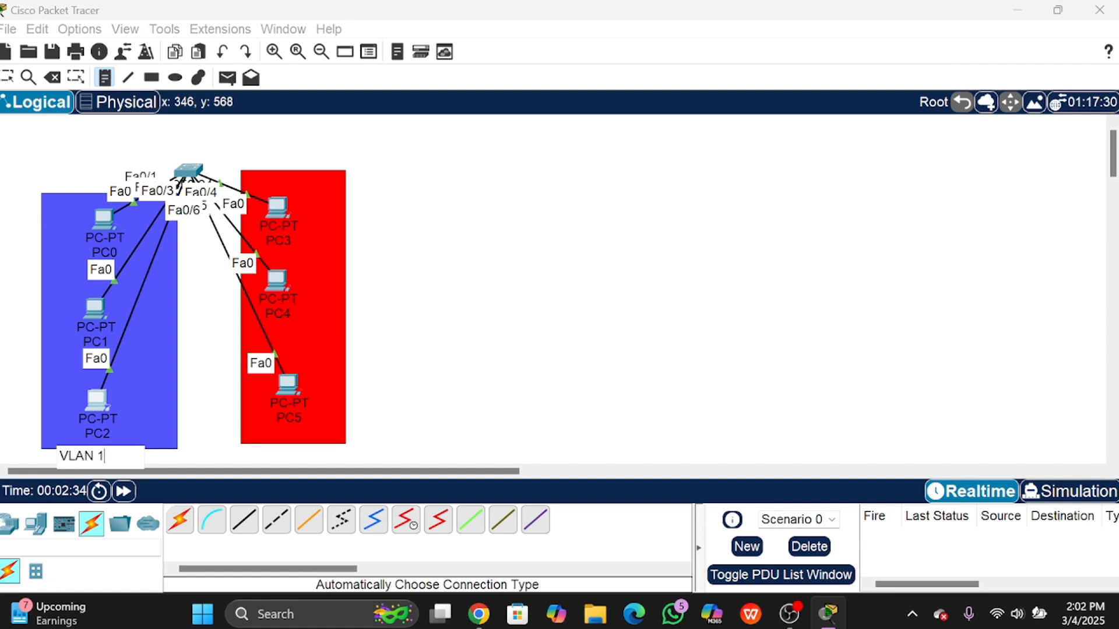
type("0")
Step: Add a 'VLAN 20' note under the red rectangle
left_click(272, 448)
type("V")
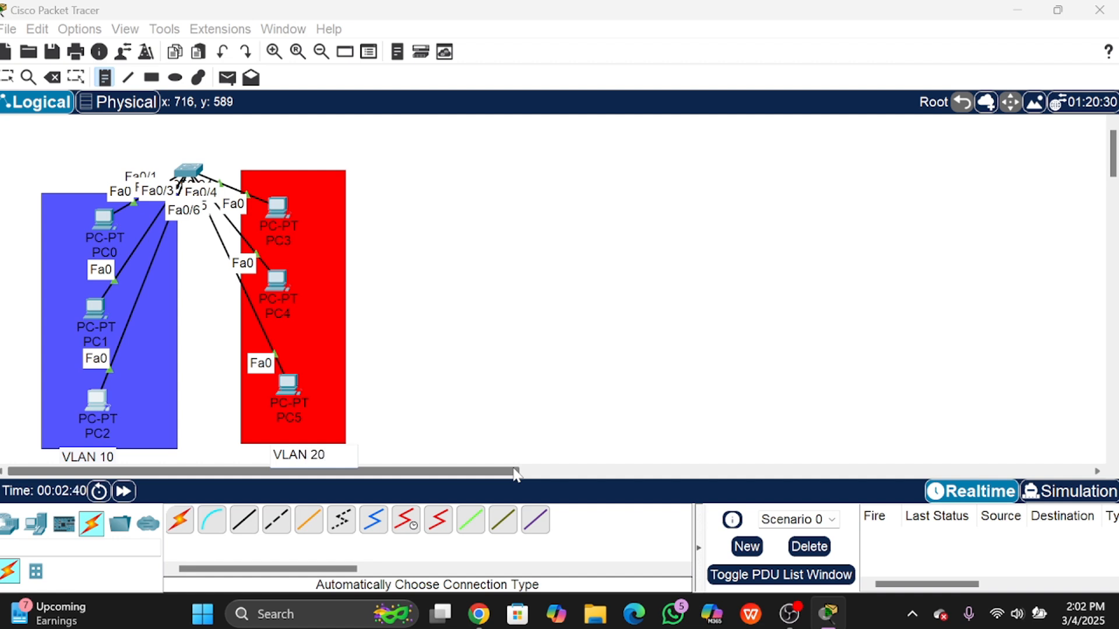
left_click(57, 177)
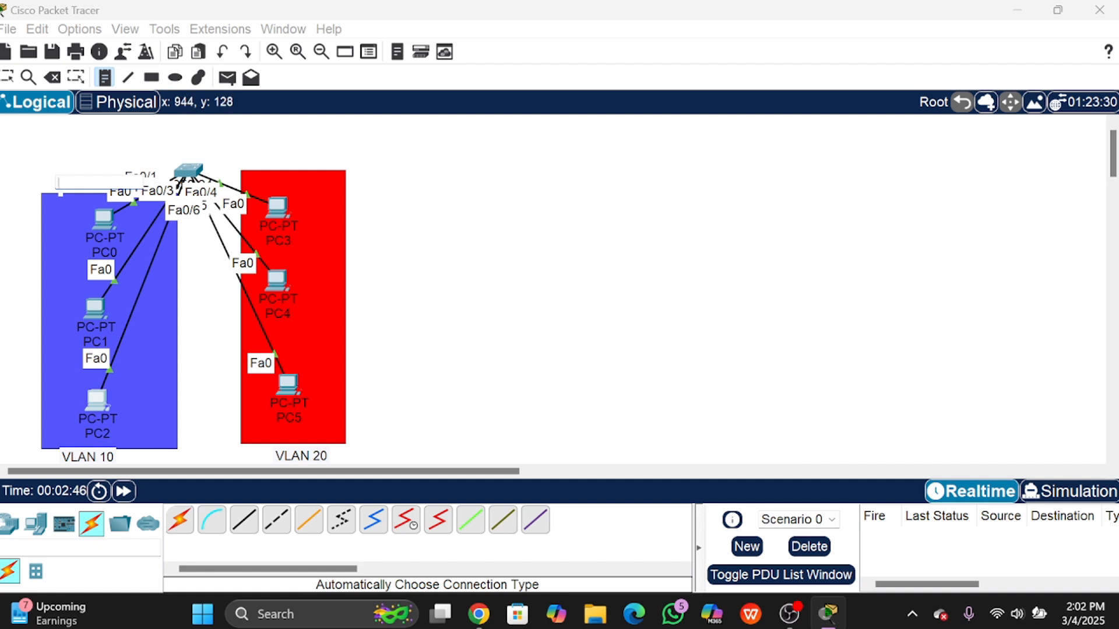
Step: Add a '192.168.10.0/24' note above the blue VLAN 10 area
type("192.168.10.0/")
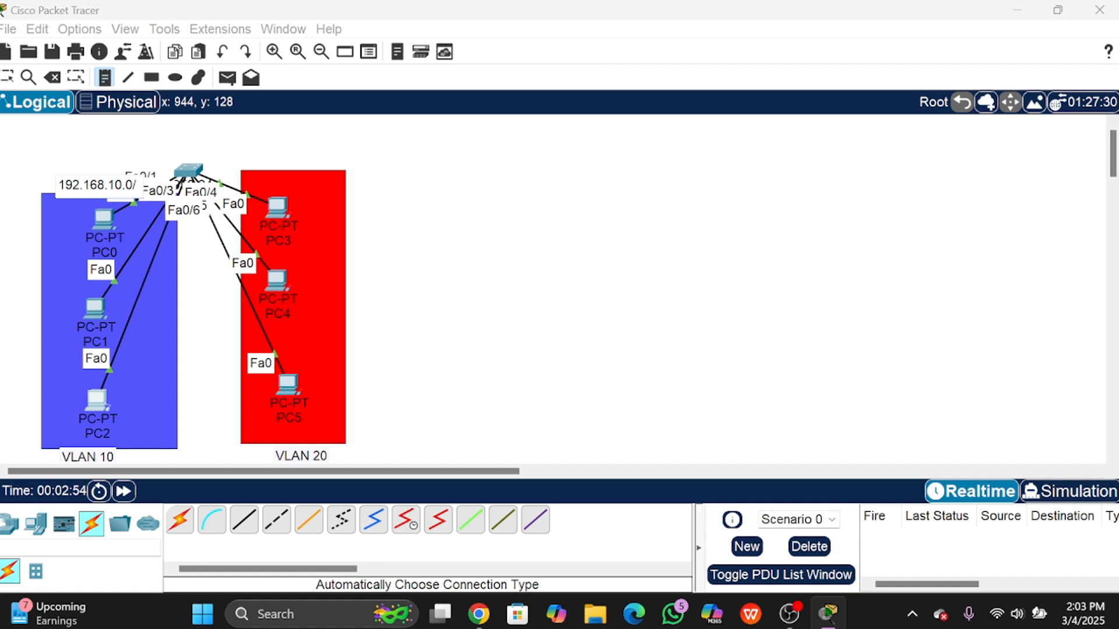
type("24")
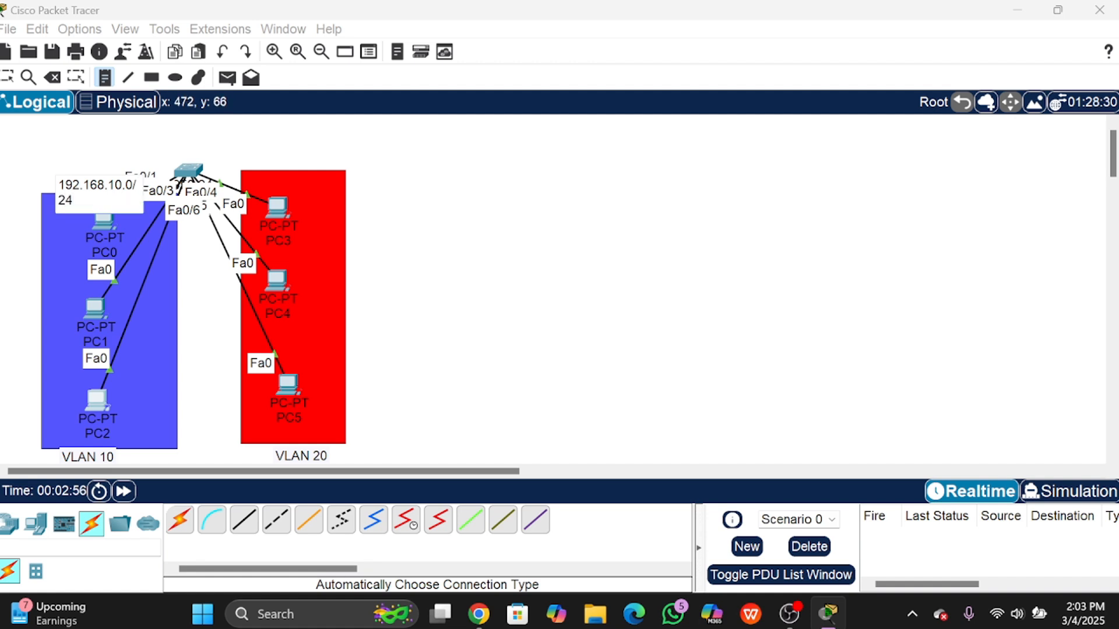
left_click(276, 163)
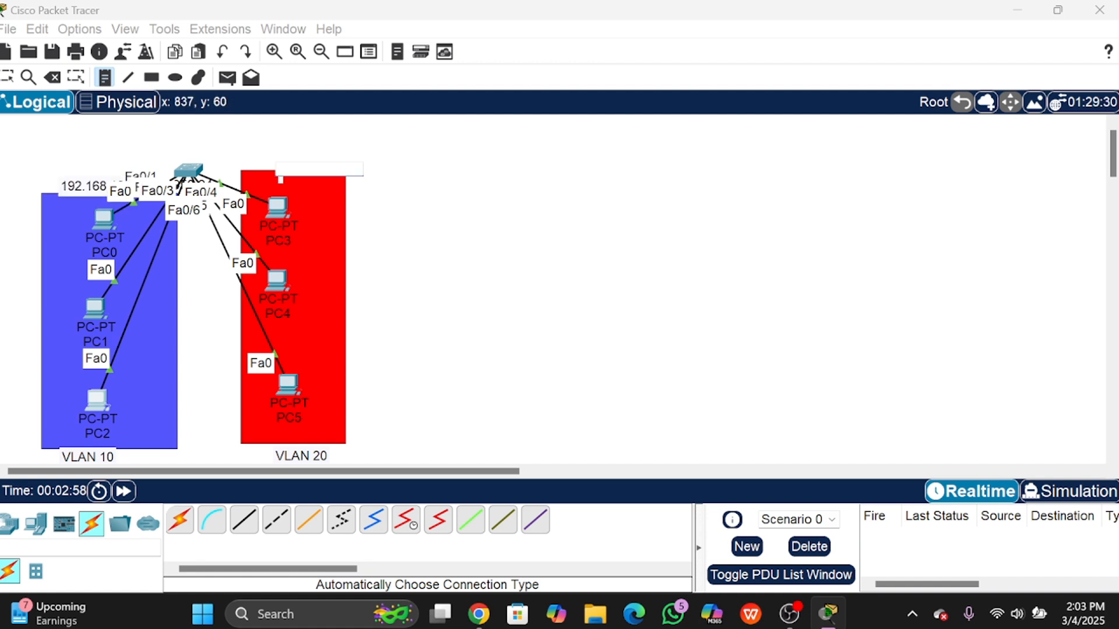
Step: Add a '192.168.20.0/24' note above the red VLAN 20 area
type("192.168.20.0")
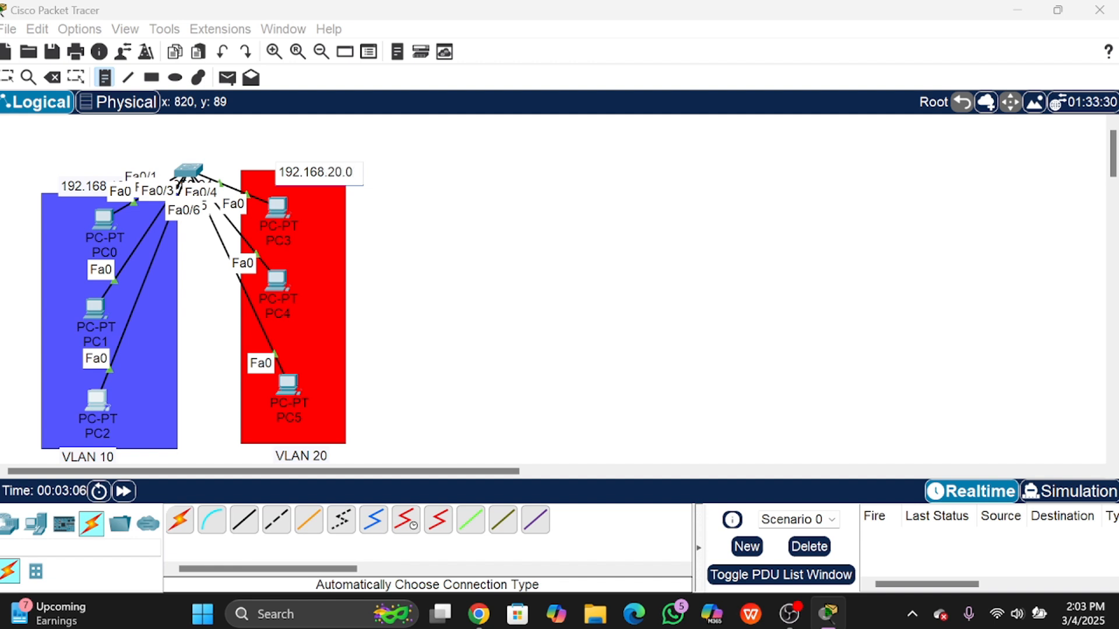
type("/2")
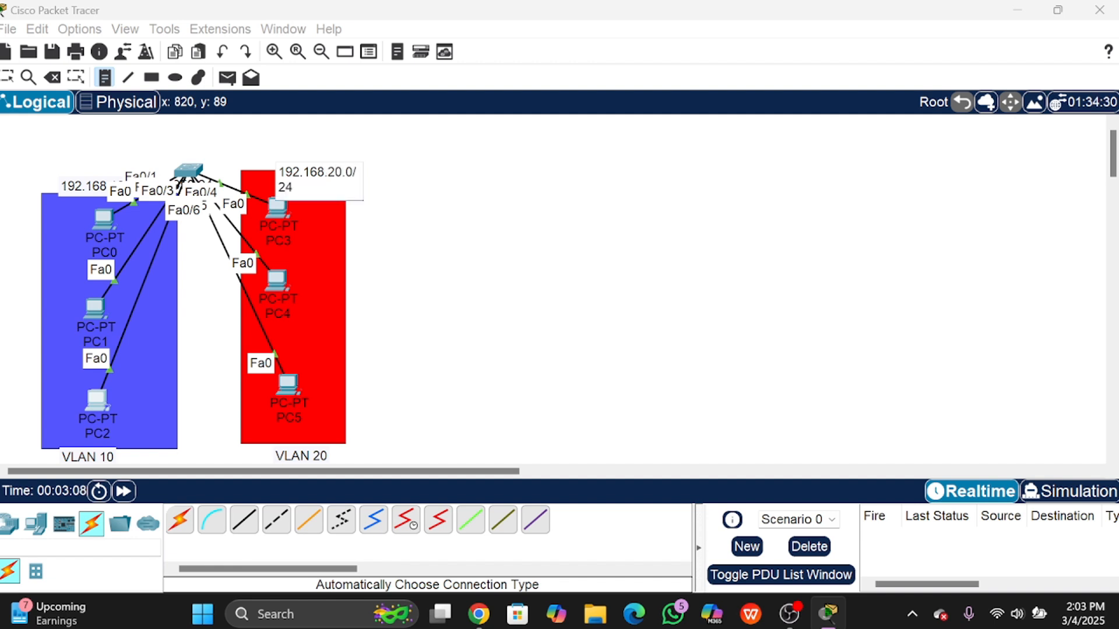
type("4")
left_click(295, 82)
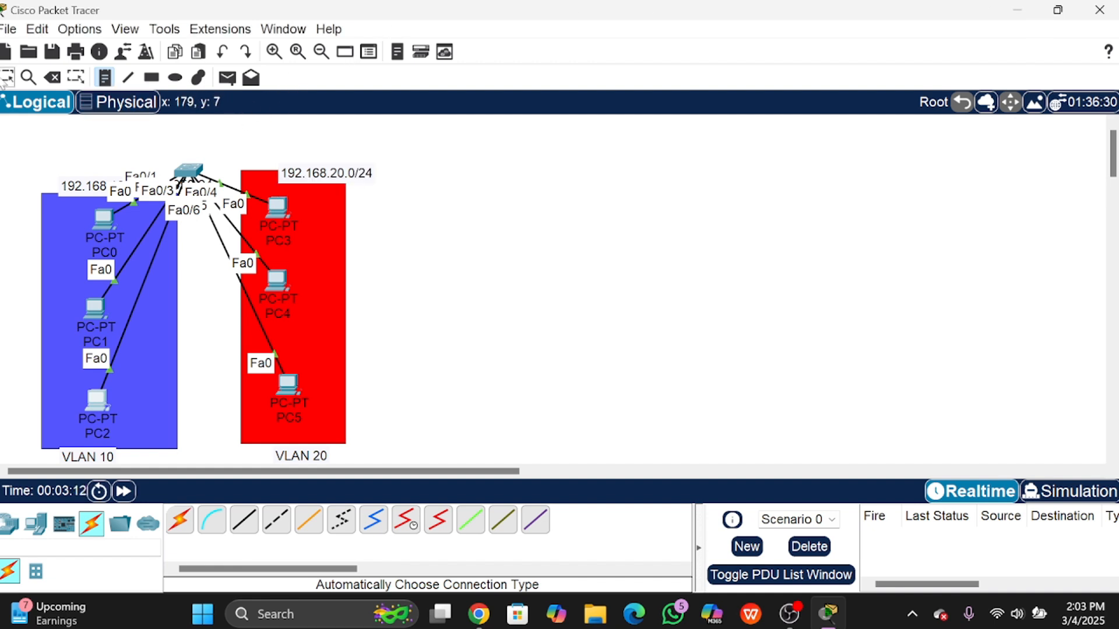
Step: Move both subnet labels up-left and shift PC3, PC4 and PC5 down-right into the red area
left_click_drag(66, 182, 47, 177)
left_click_drag(343, 178, 321, 157)
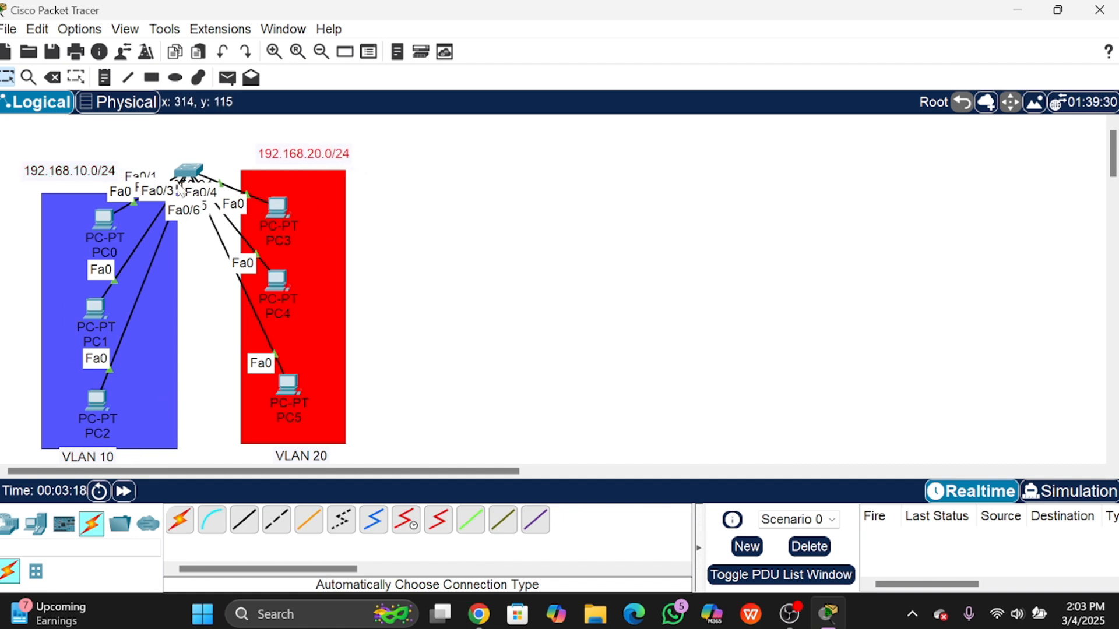
left_click_drag(281, 217, 289, 223)
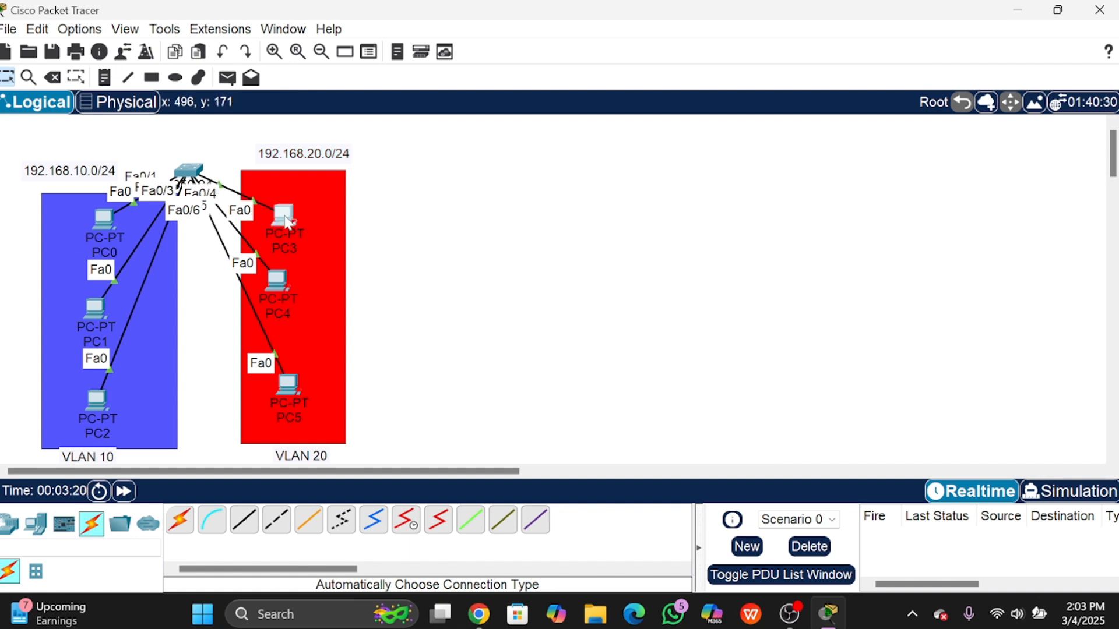
left_click_drag(288, 277, 301, 287)
left_click_drag(294, 227, 310, 236)
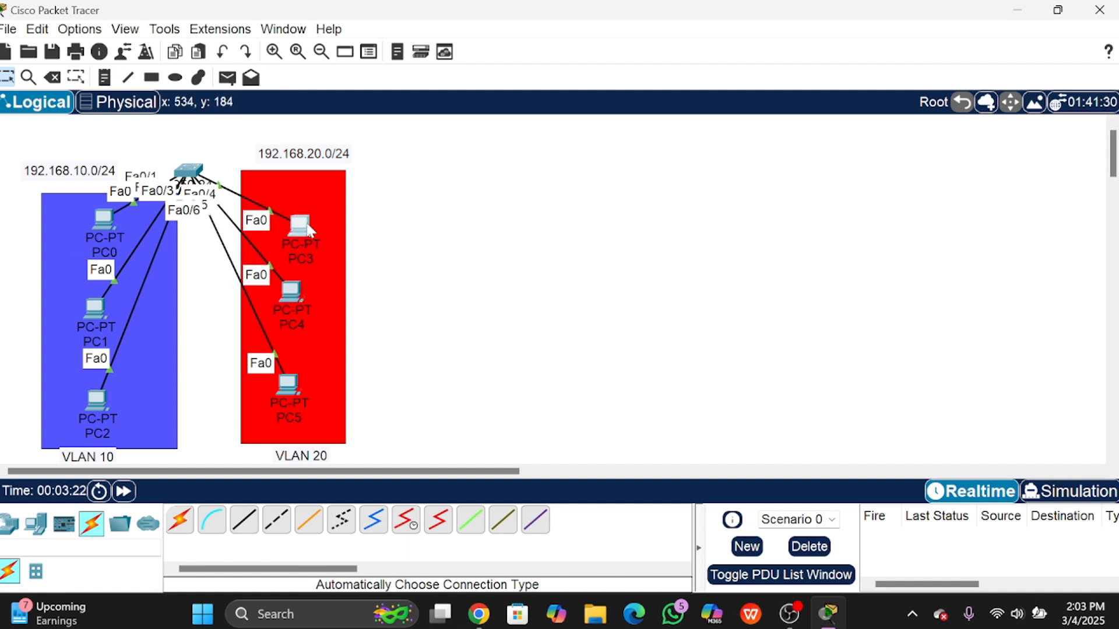
left_click_drag(291, 289, 300, 303)
left_click_drag(290, 386, 300, 394)
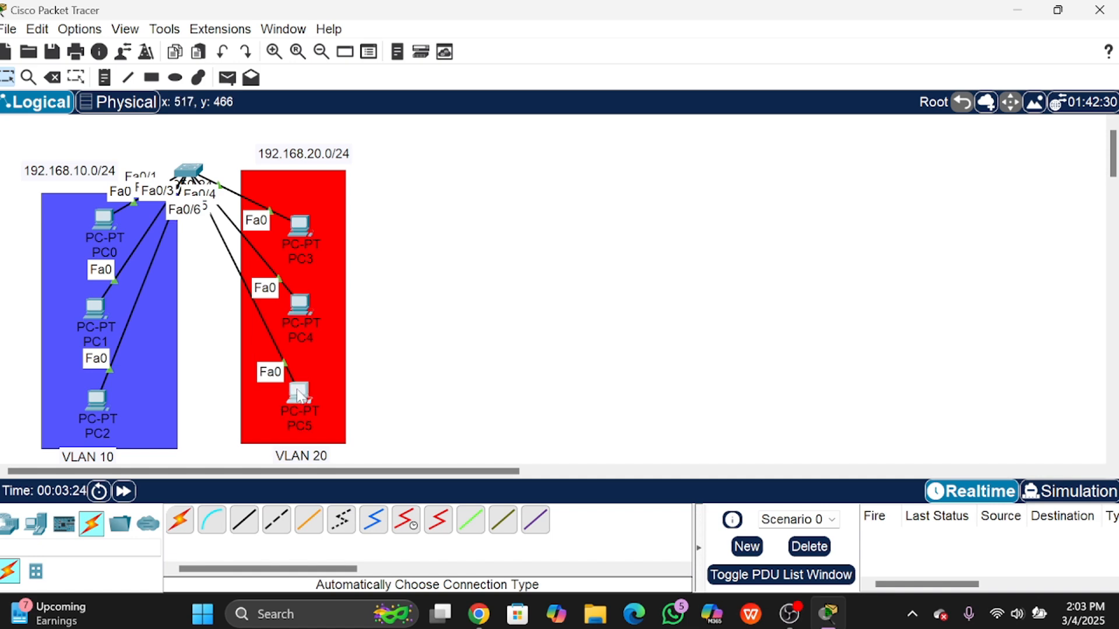
Step: Set PC0's static IPv4 address to 192.168.10.1 with mask 255.255.255.0
left_click(103, 229)
left_click(480, 44)
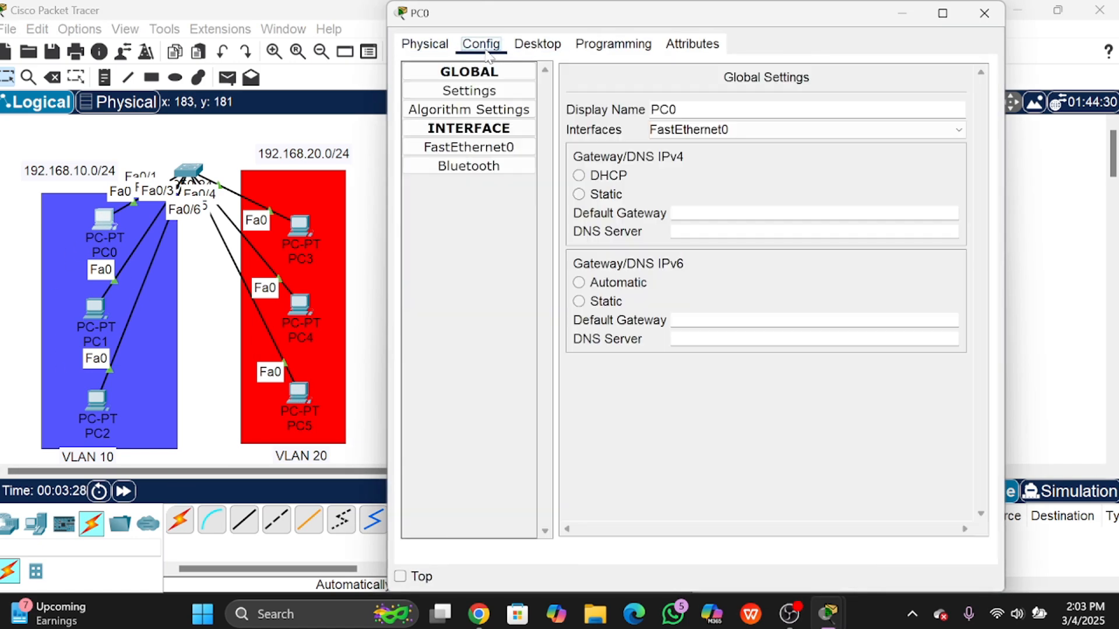
left_click(537, 44)
left_click(471, 111)
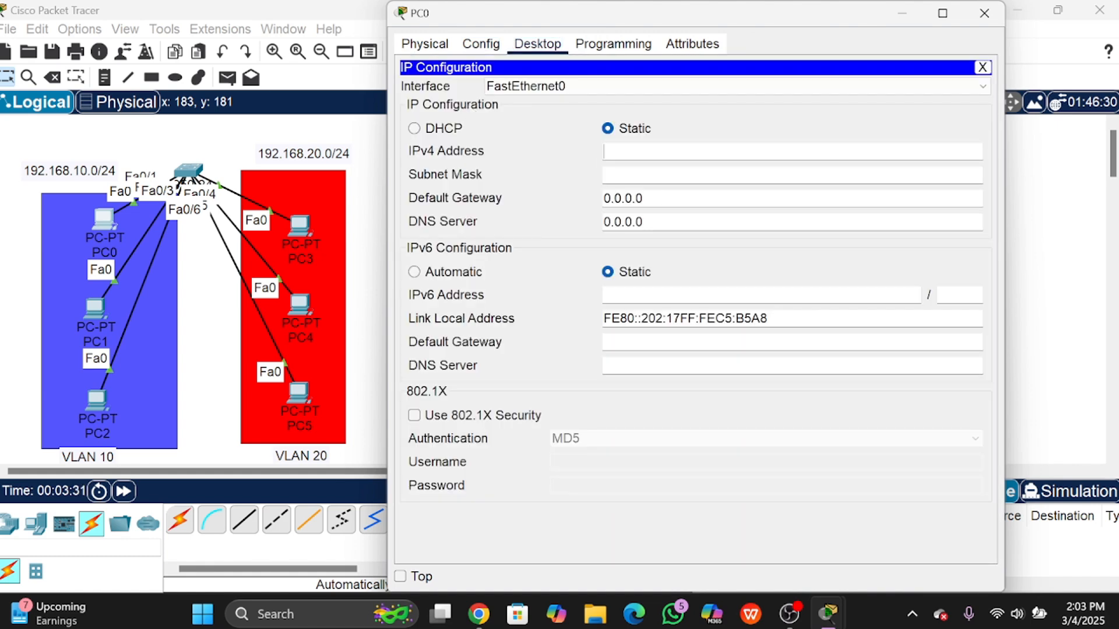
type("192.168.10.1")
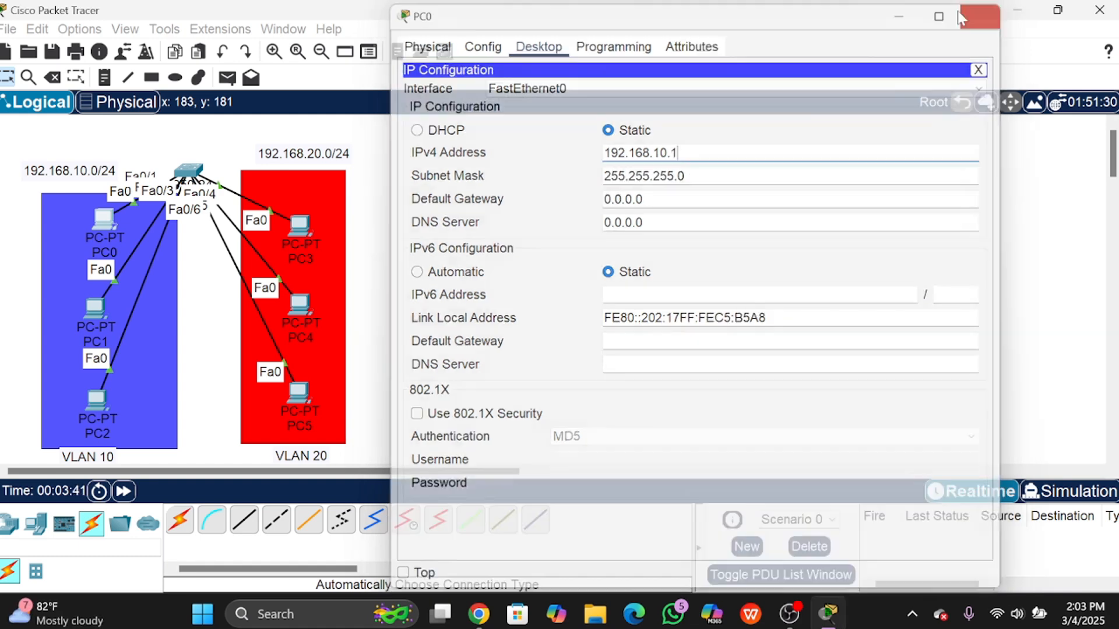
left_click(997, 11)
left_click(85, 312)
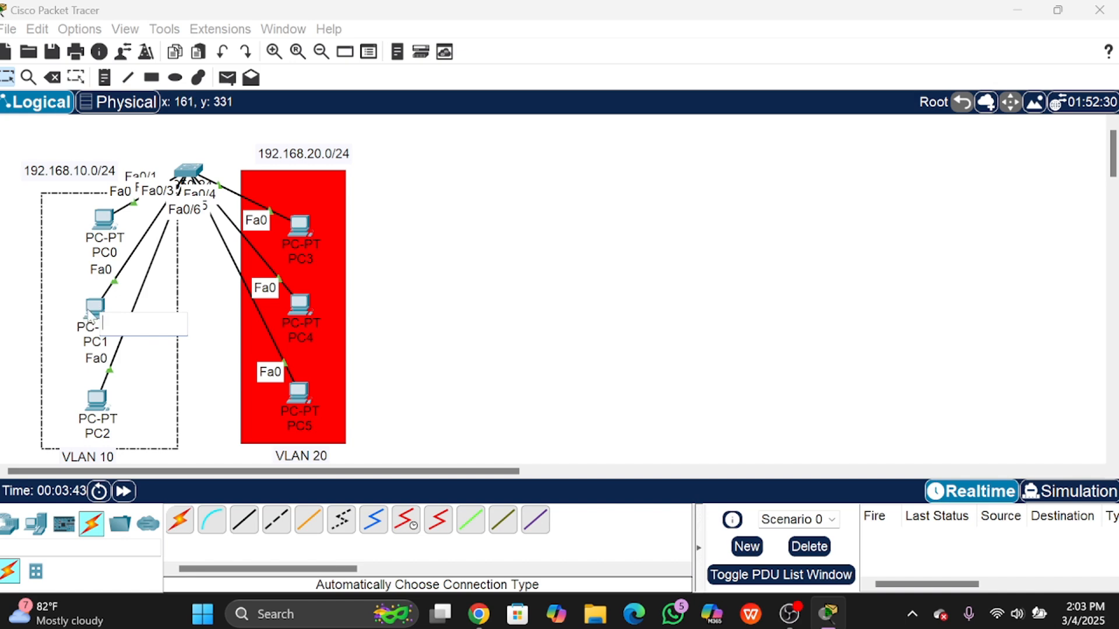
left_click(100, 312)
Step: Set PC1's static IPv4 address to 192.168.10.2
left_click(537, 45)
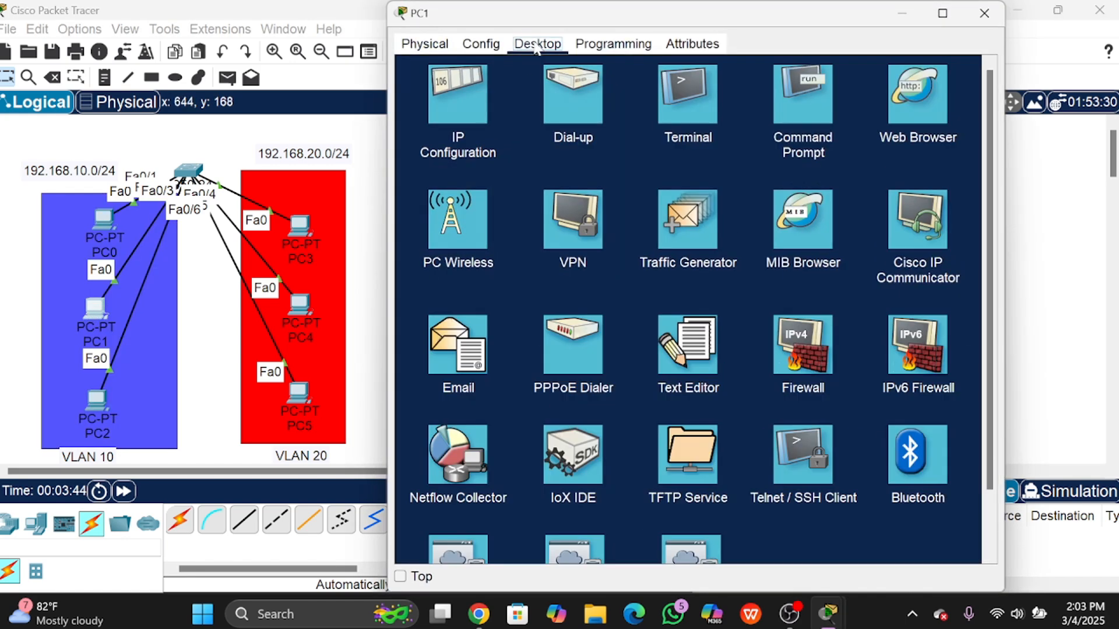
left_click(486, 97)
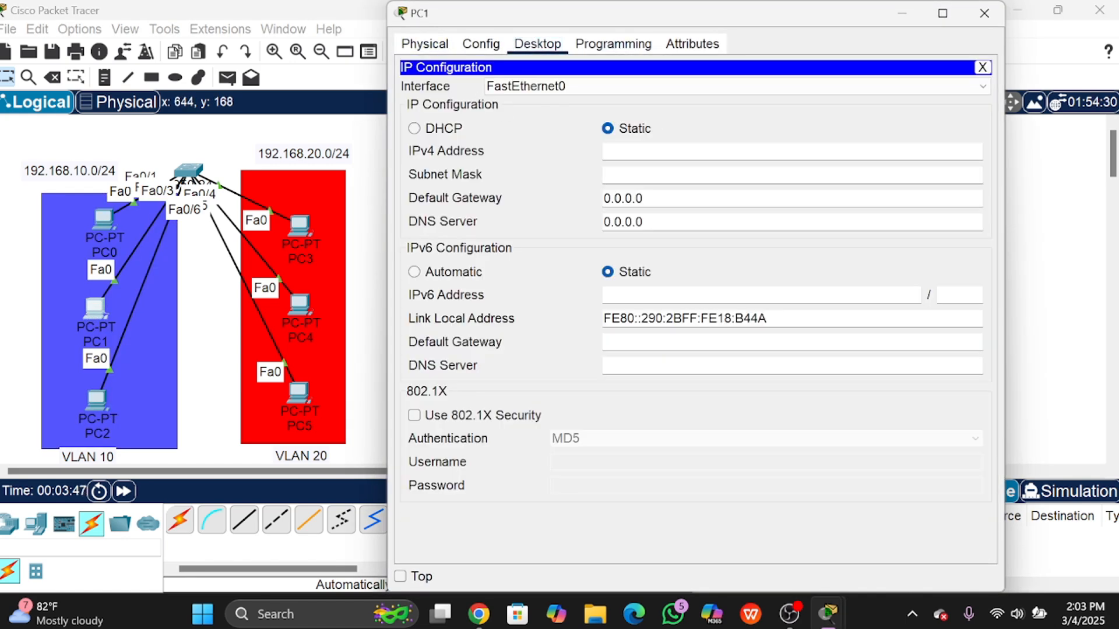
type("192.168.10")
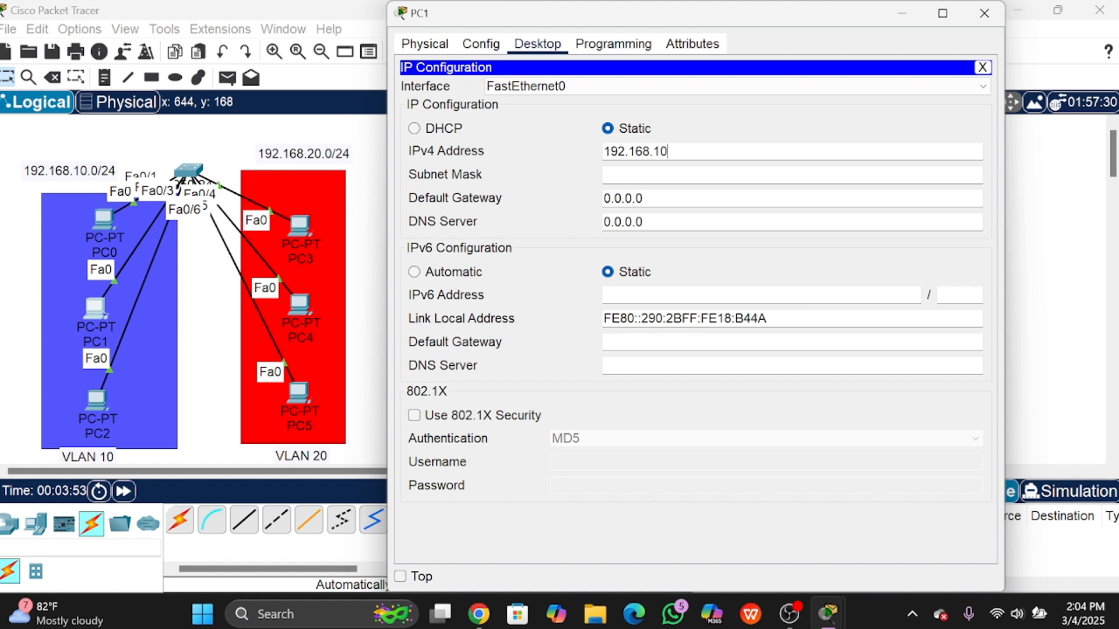
type(".2")
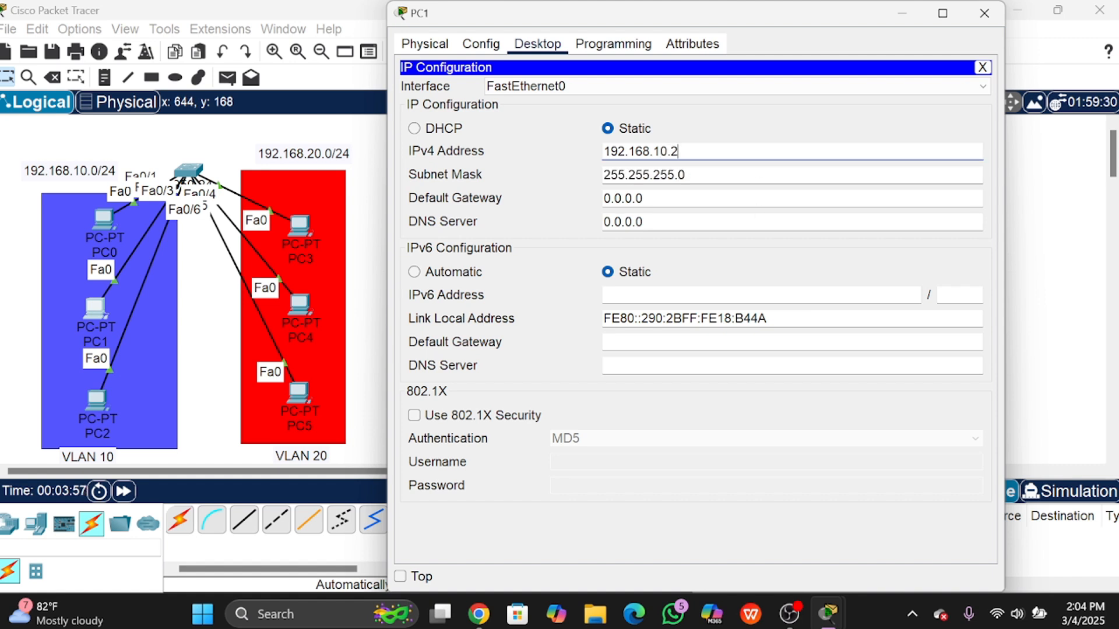
left_click(984, 13)
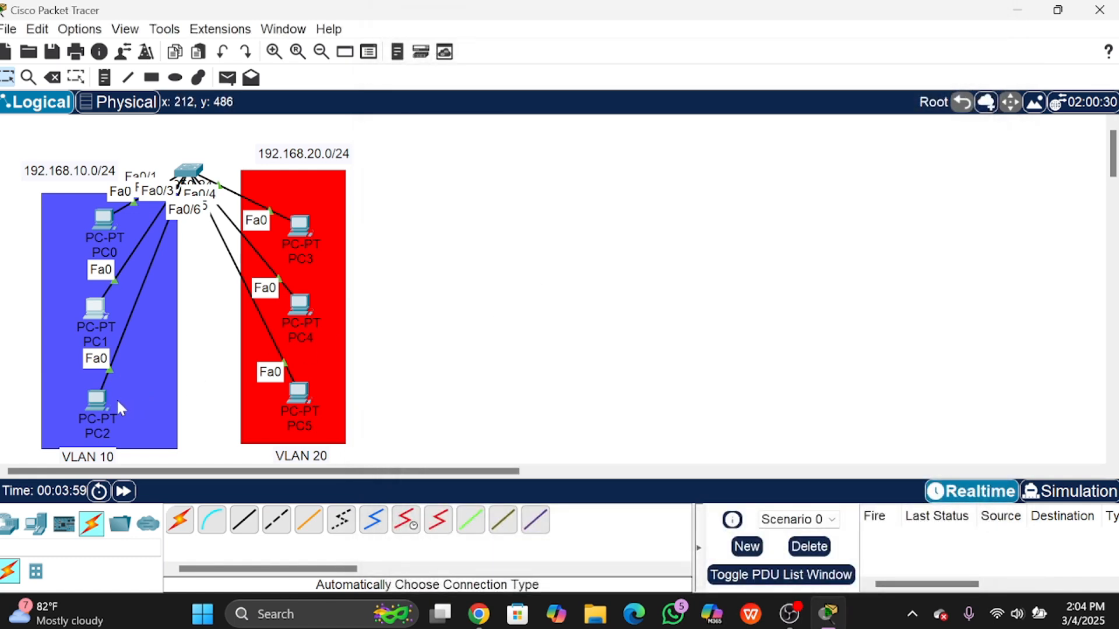
Step: Give PC2 static address 192.168.10.3 with auto-filled mask 255.255.255.0
left_click(97, 400)
left_click(537, 43)
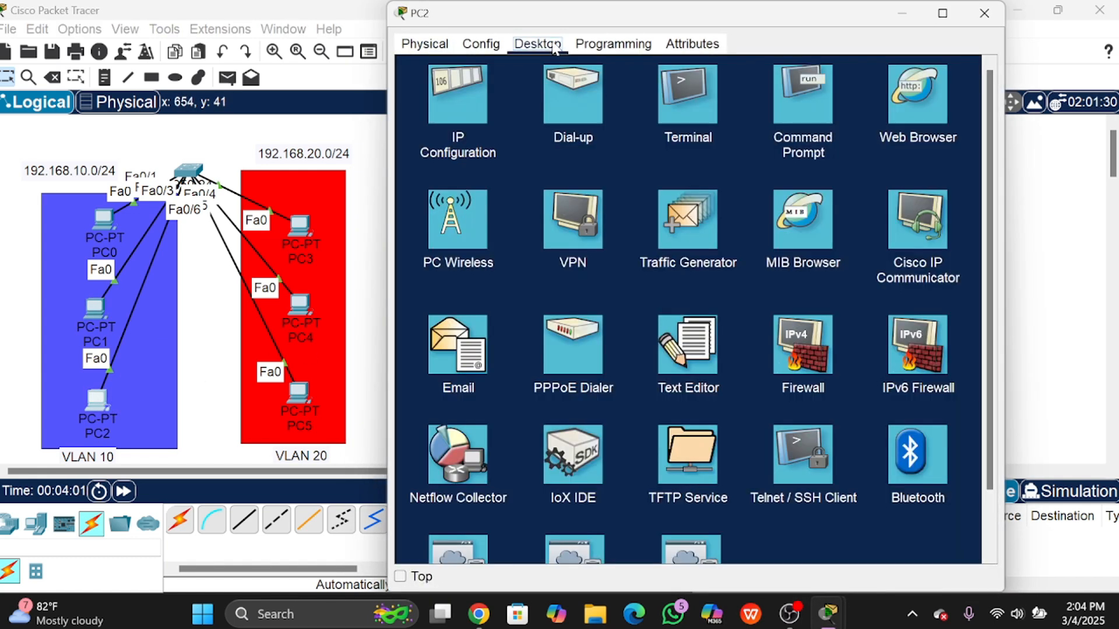
left_click(490, 96)
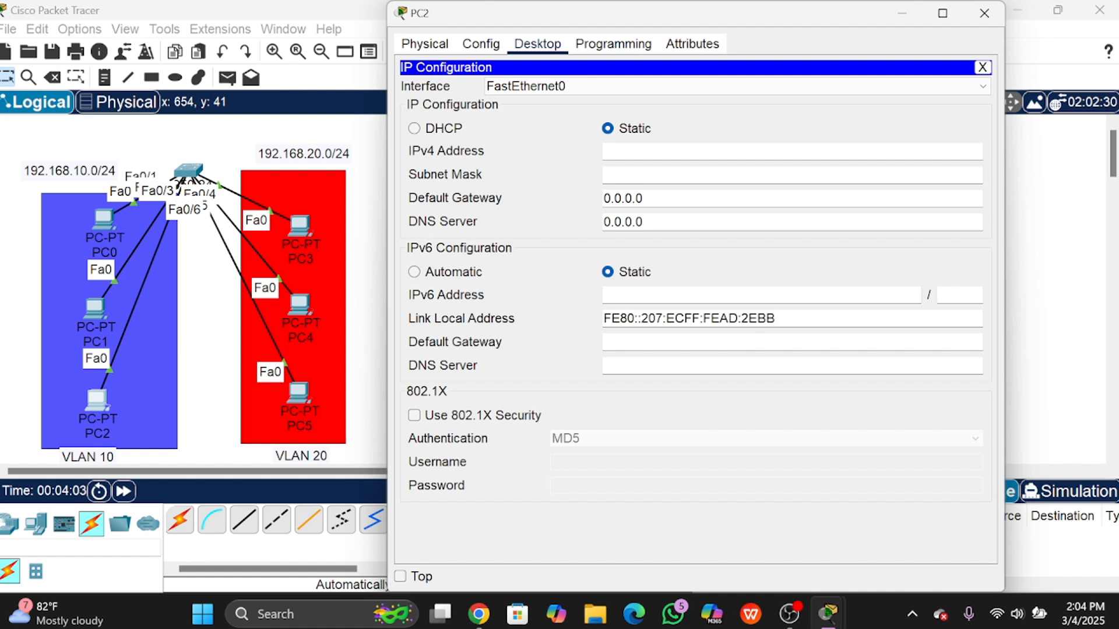
type("192.168.10.3")
key("Return")
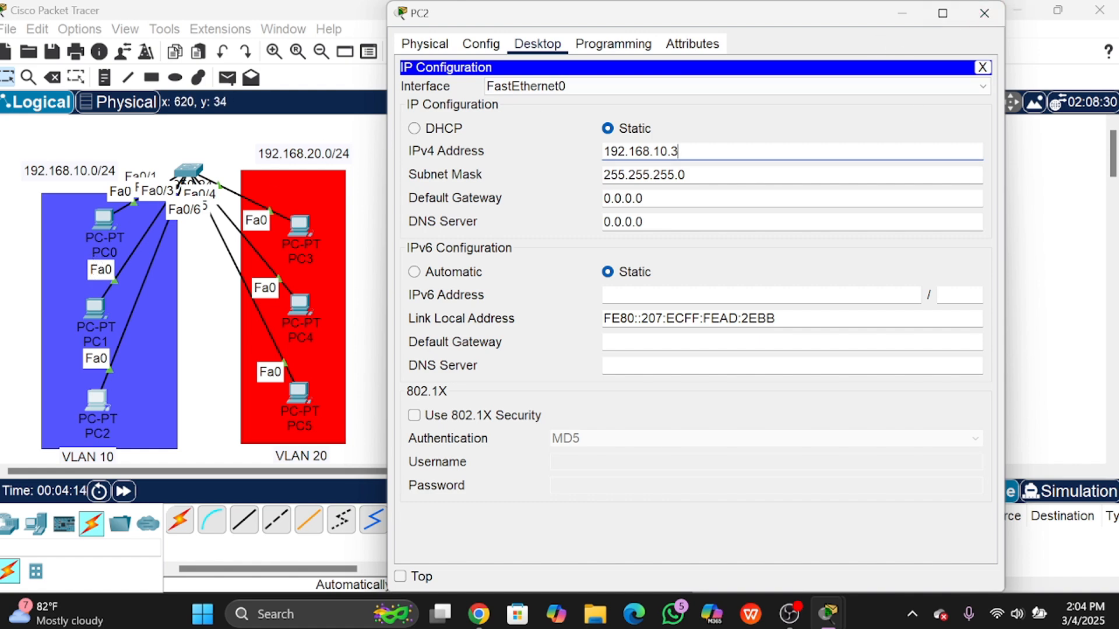
left_click(984, 13)
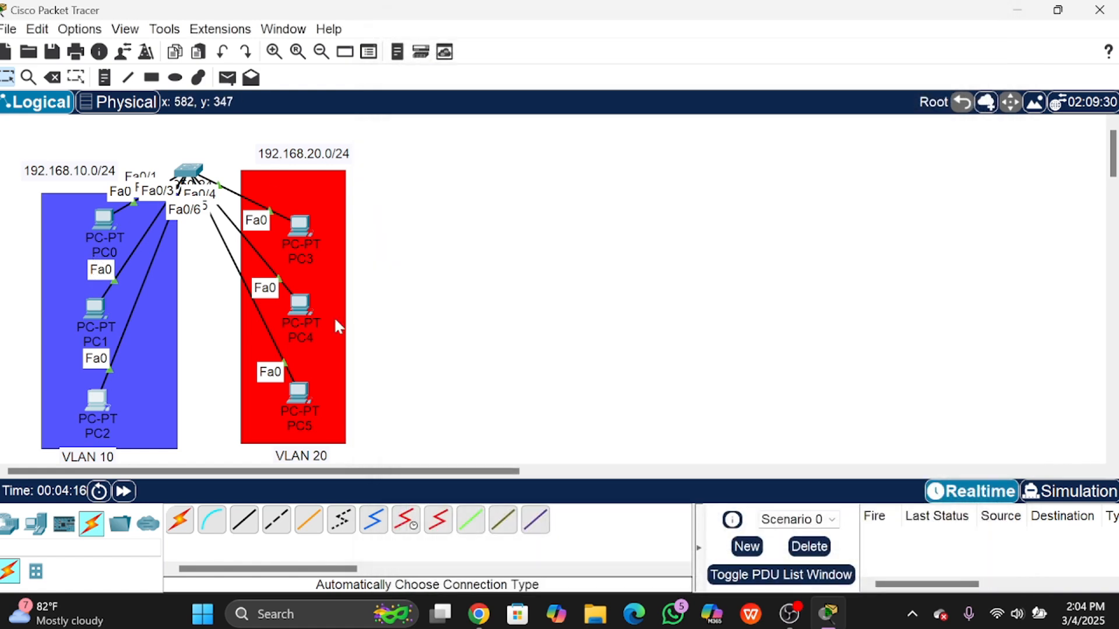
Step: Give PC3 static address 192.168.20.1 with mask 255.255.255.0
left_click(305, 230)
left_click(520, 49)
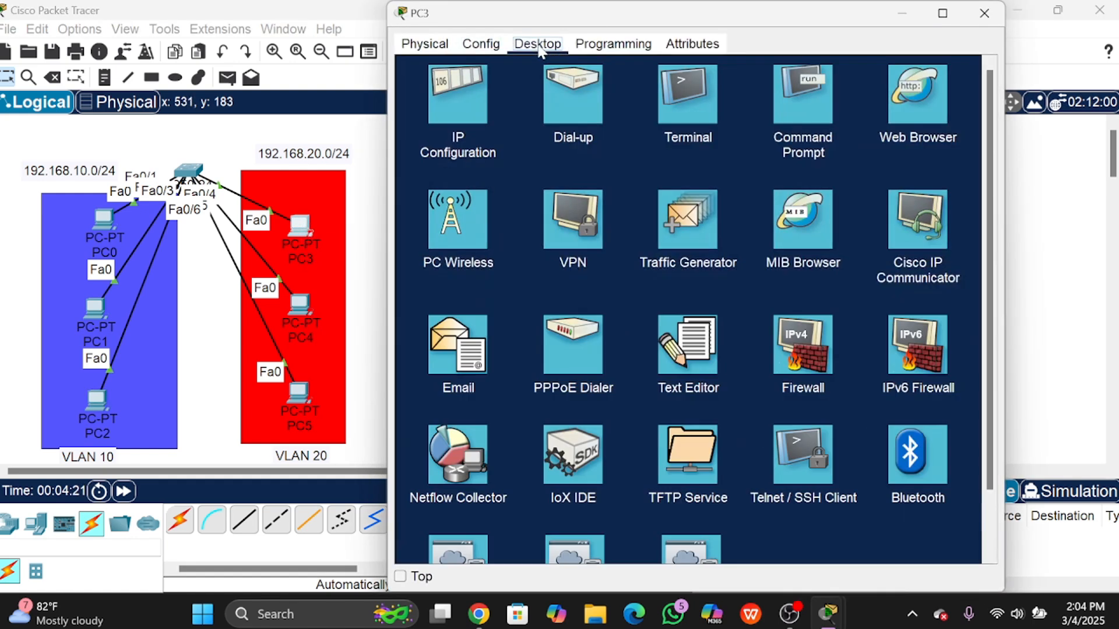
left_click(479, 112)
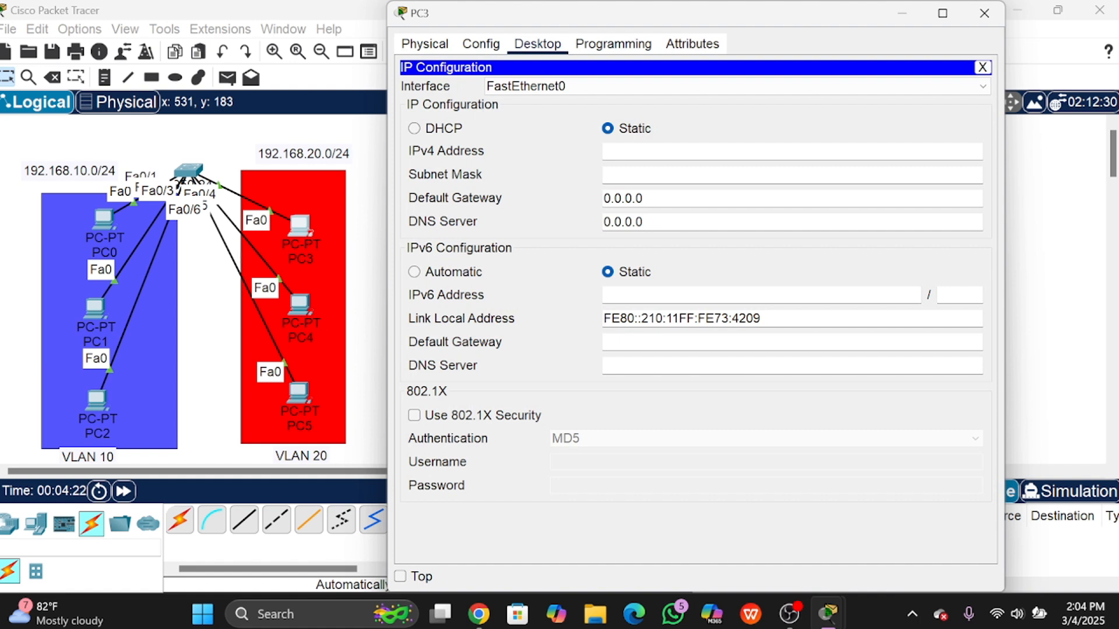
type("192.168.20.1")
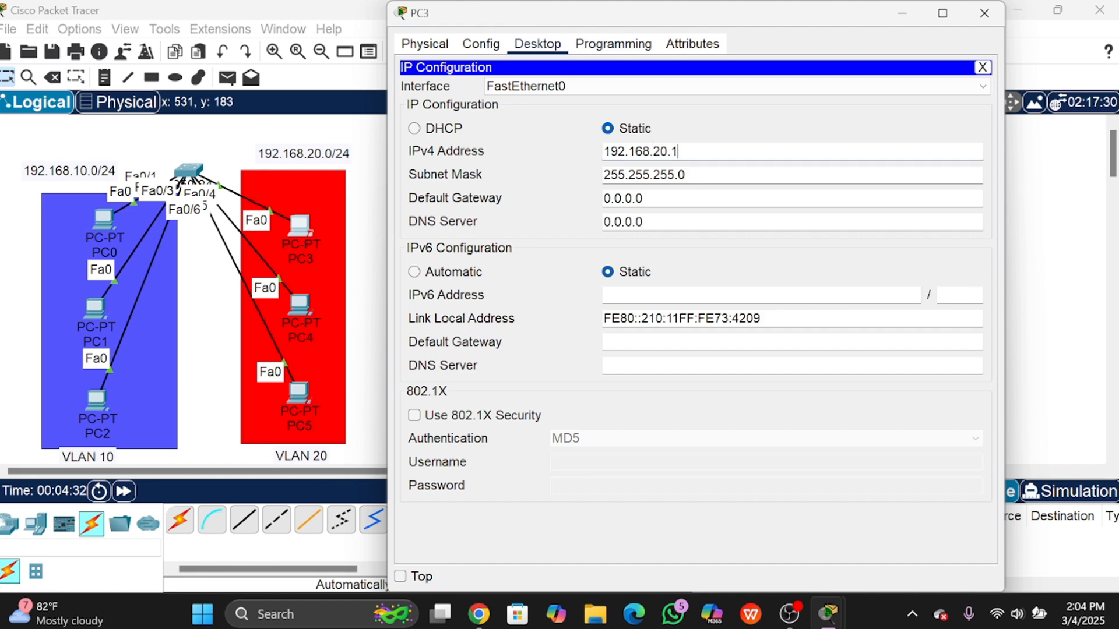
key("ctrl+a")
key("ctrl+c")
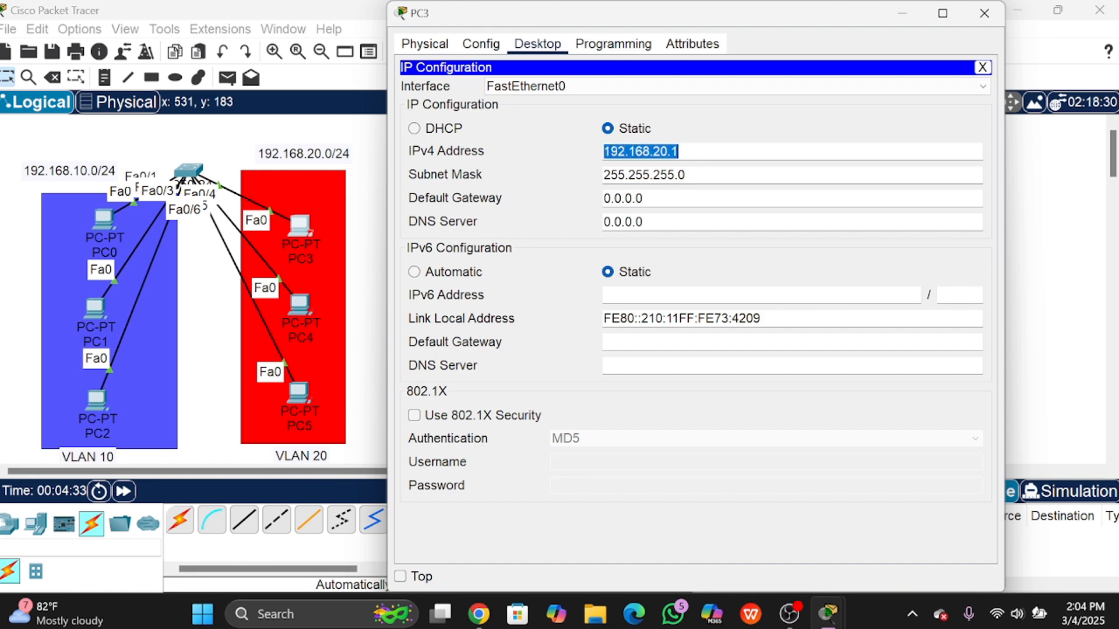
left_click(984, 13)
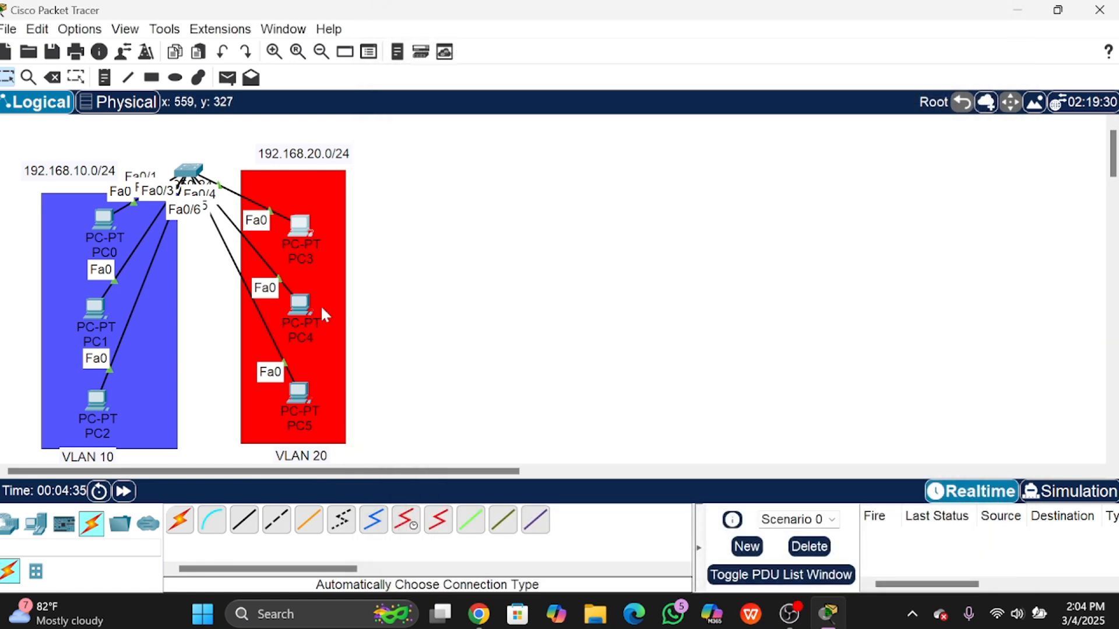
Step: Enter 192.168.20.2 as PC4's IPv4 address
left_click(300, 304)
left_click(537, 43)
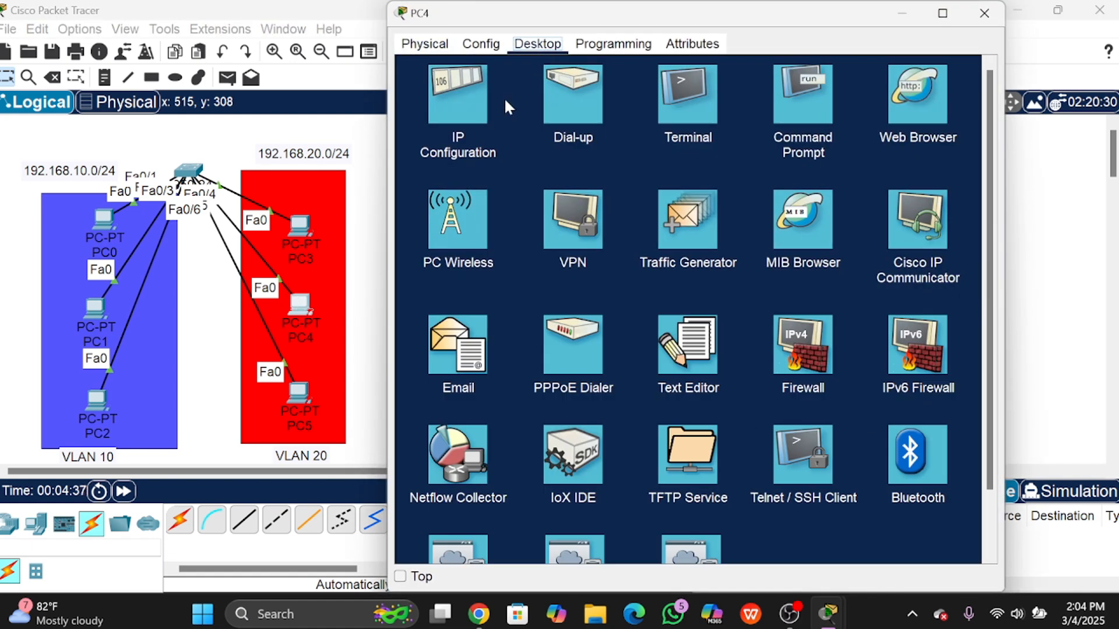
left_click(466, 99)
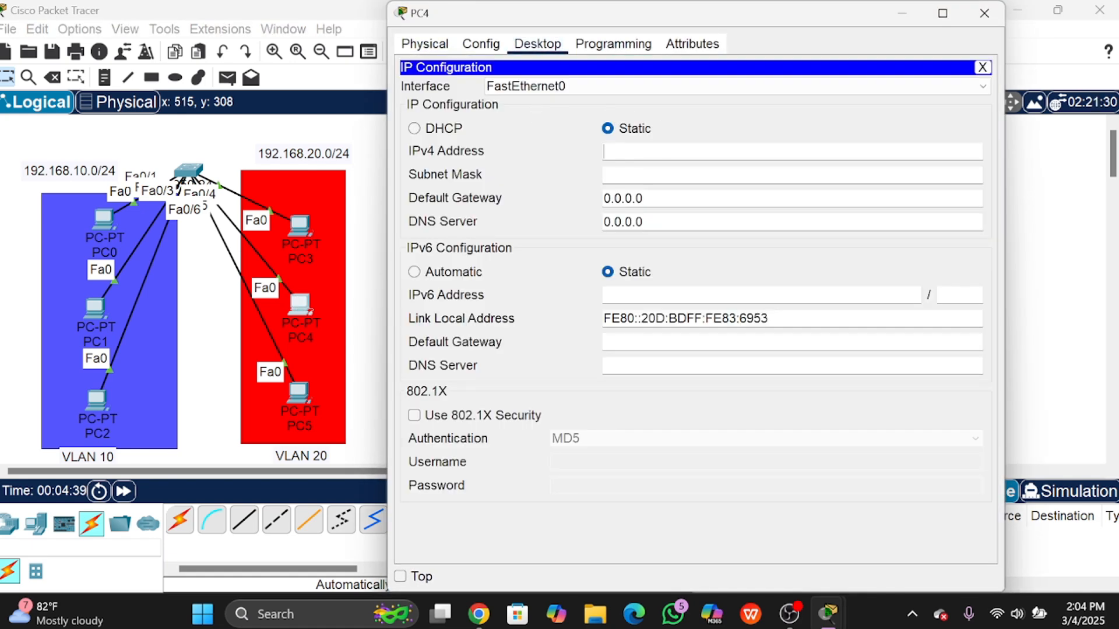
type("192.168.20.1")
key("BackSpace")
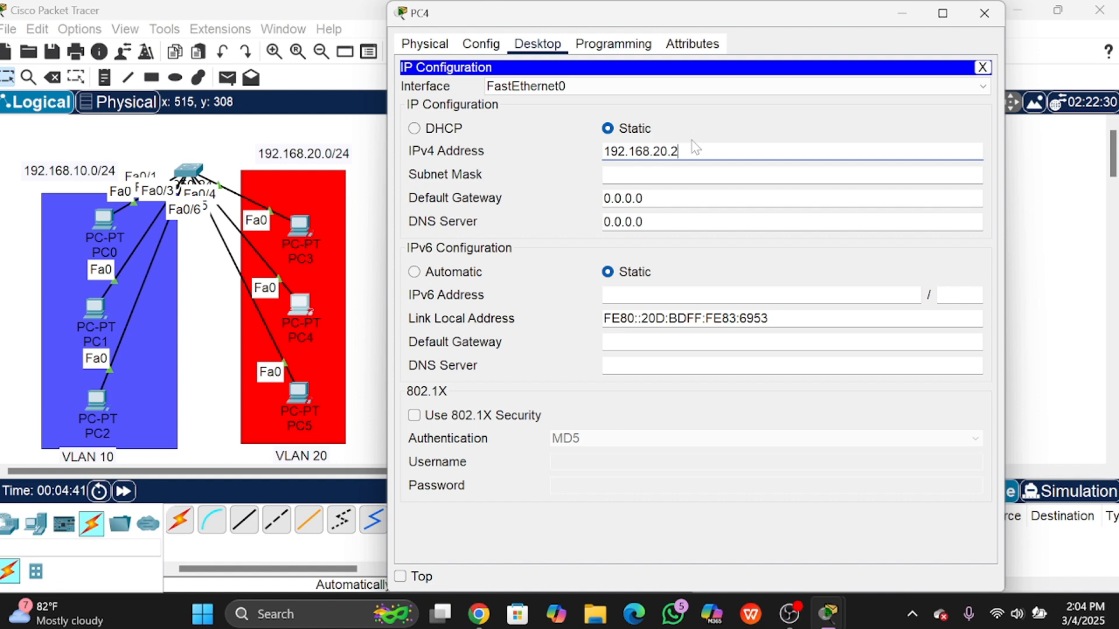
left_click(688, 176)
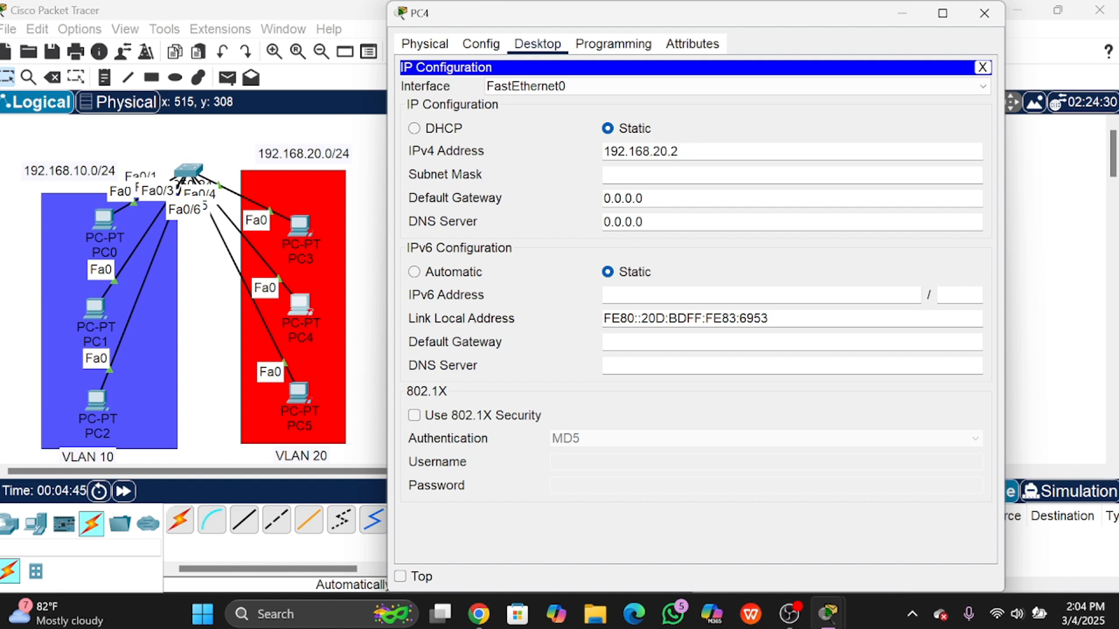
Step: Set PC5's IPv4 address to 192.168.20.3 by editing the pasted address, with mask auto-filled
left_click(984, 13)
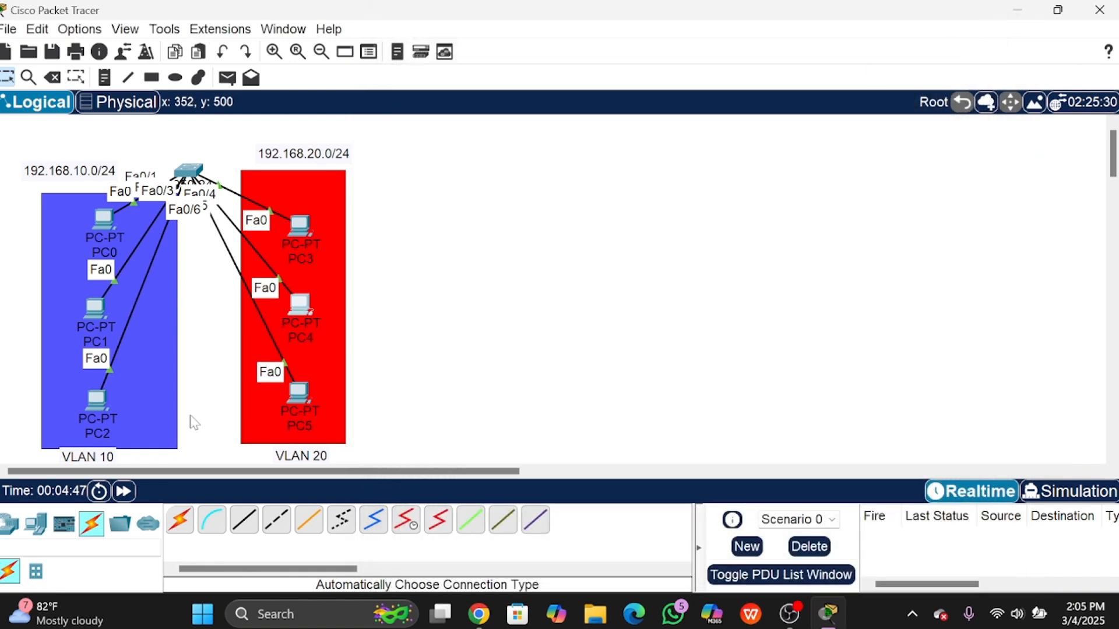
left_click(298, 394)
left_click(537, 44)
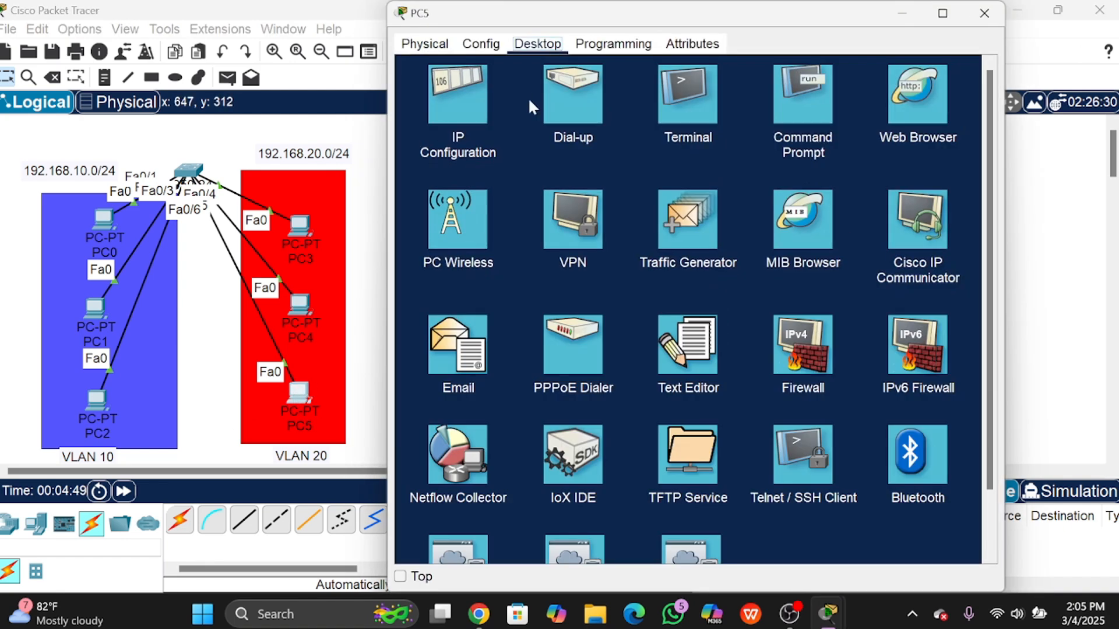
left_click(459, 100)
key("ctrl+v")
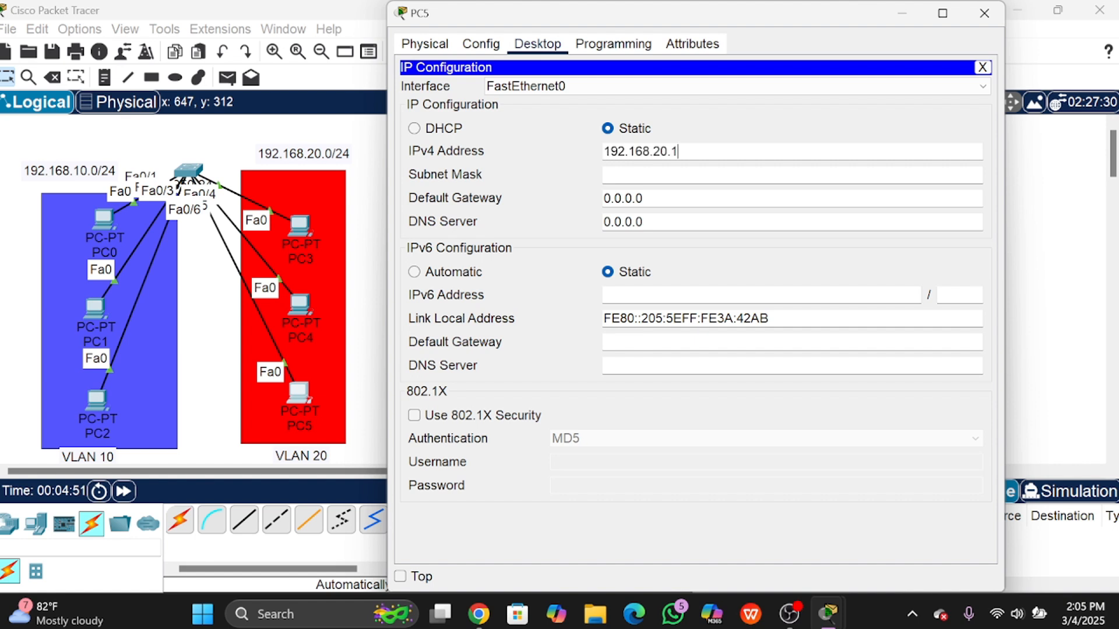
key("BackSpace")
type("3")
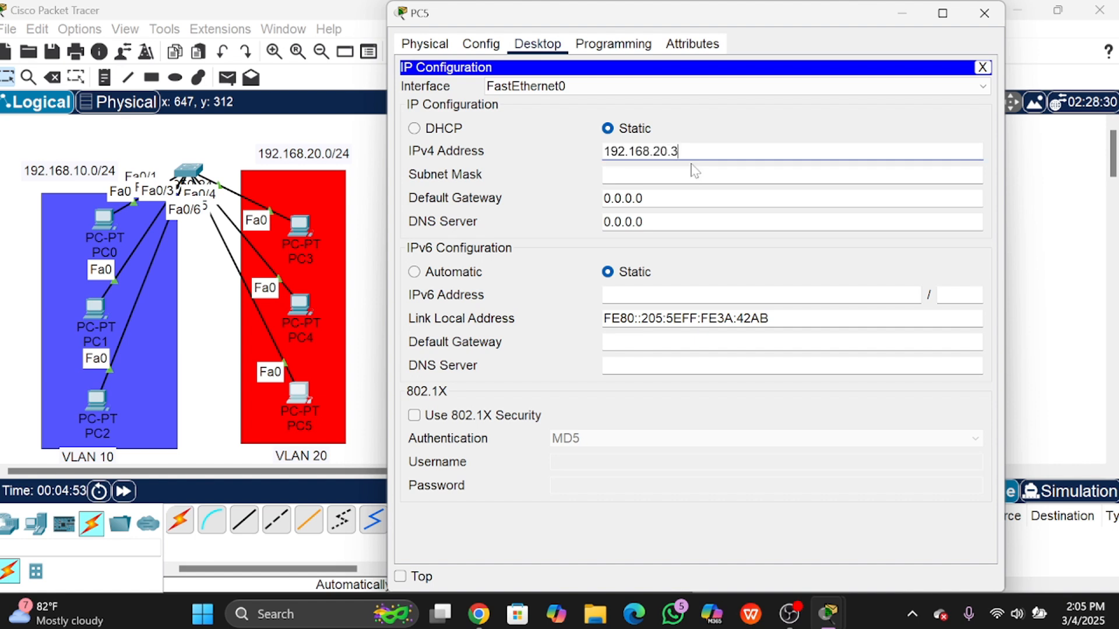
key("Tab")
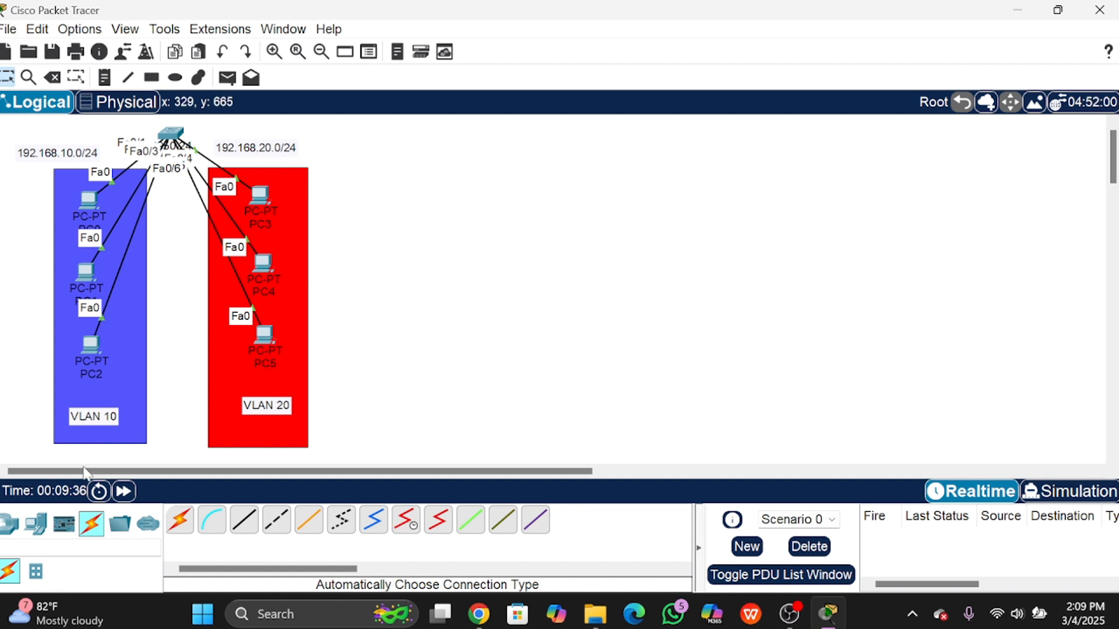
Step: Nudge the VLAN 10 label up-right and the VLAN 20 label slightly within its area
mouse_move(95, 424)
left_mouse_down()
mouse_move(113, 421)
mouse_move(99, 421)
left_mouse_up()
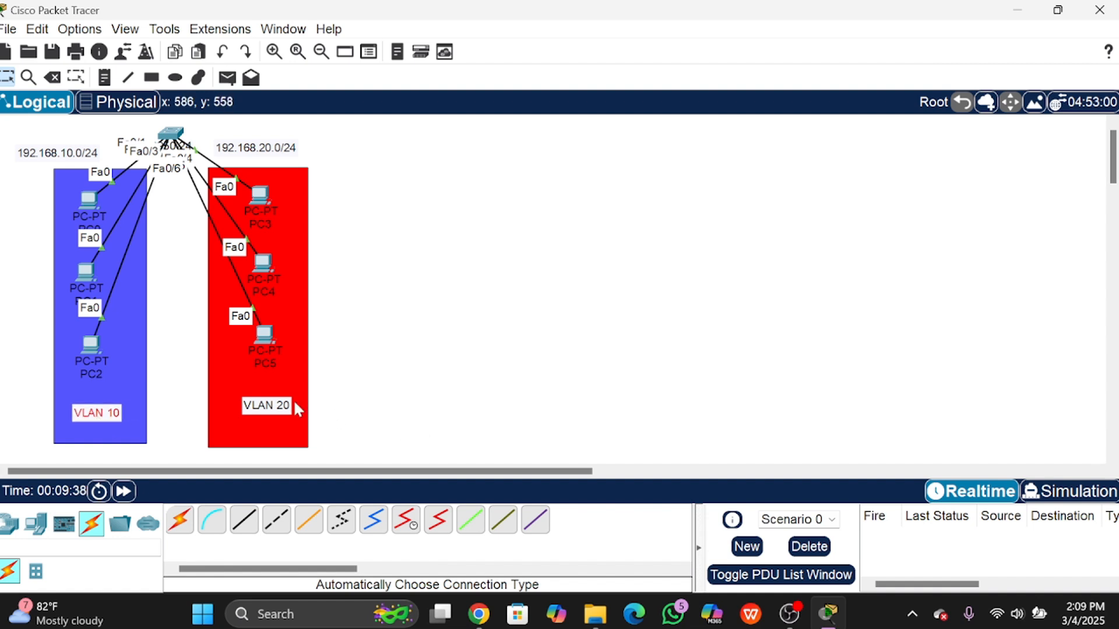
left_click_drag(289, 408, 286, 415)
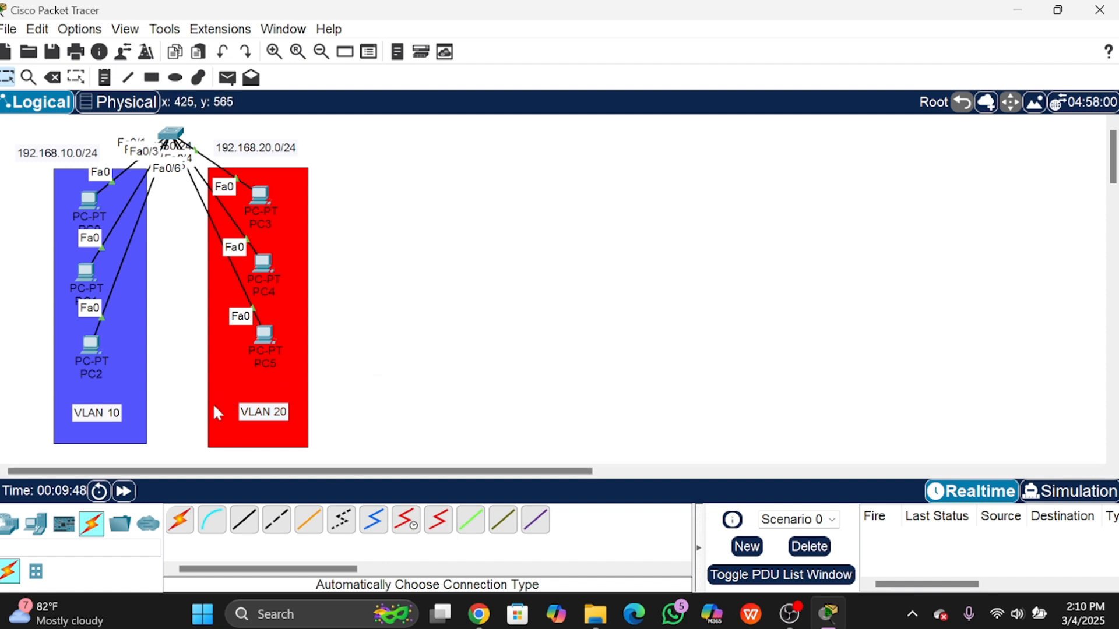
left_click_drag(264, 411, 262, 409)
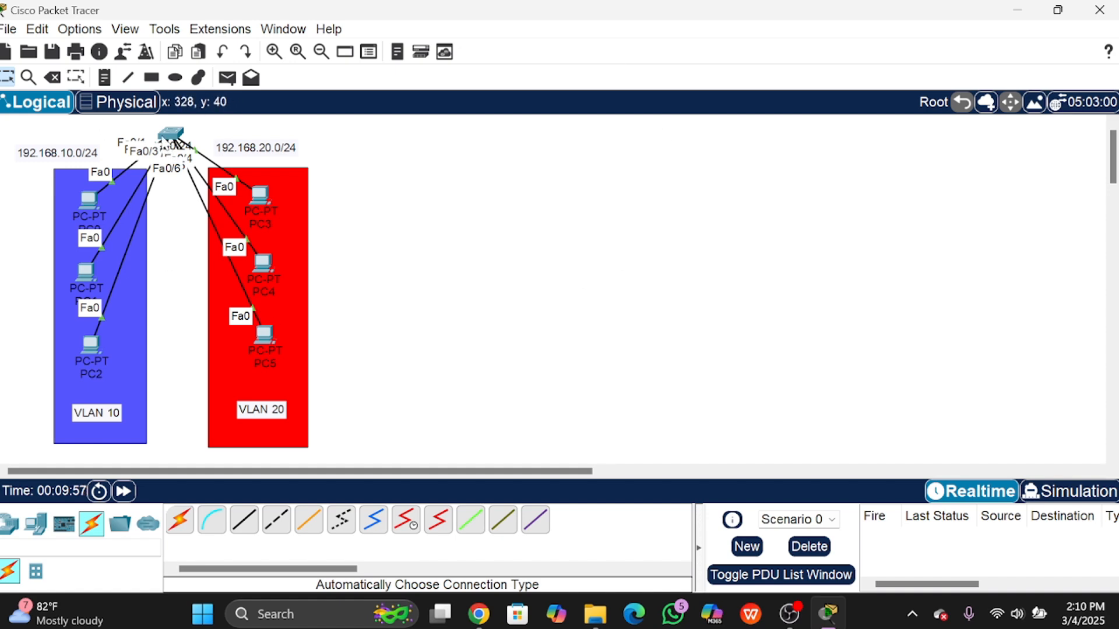
Step: On Switch0's CLI, enter privileged and global configuration mode with en and conf t
left_click(171, 135)
left_click(523, 44)
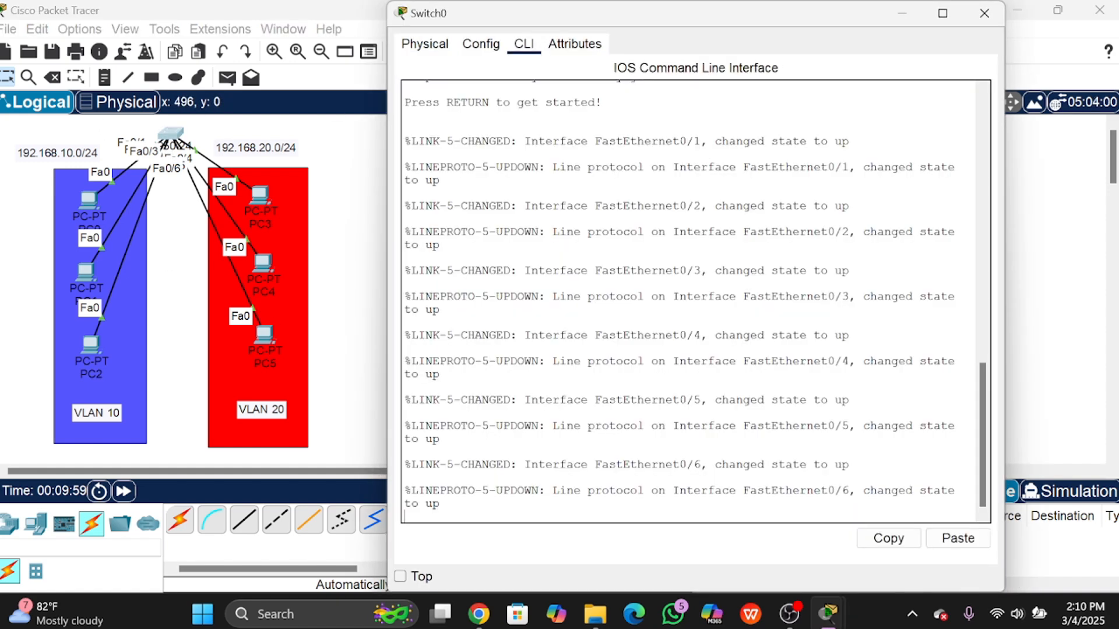
key("Return")
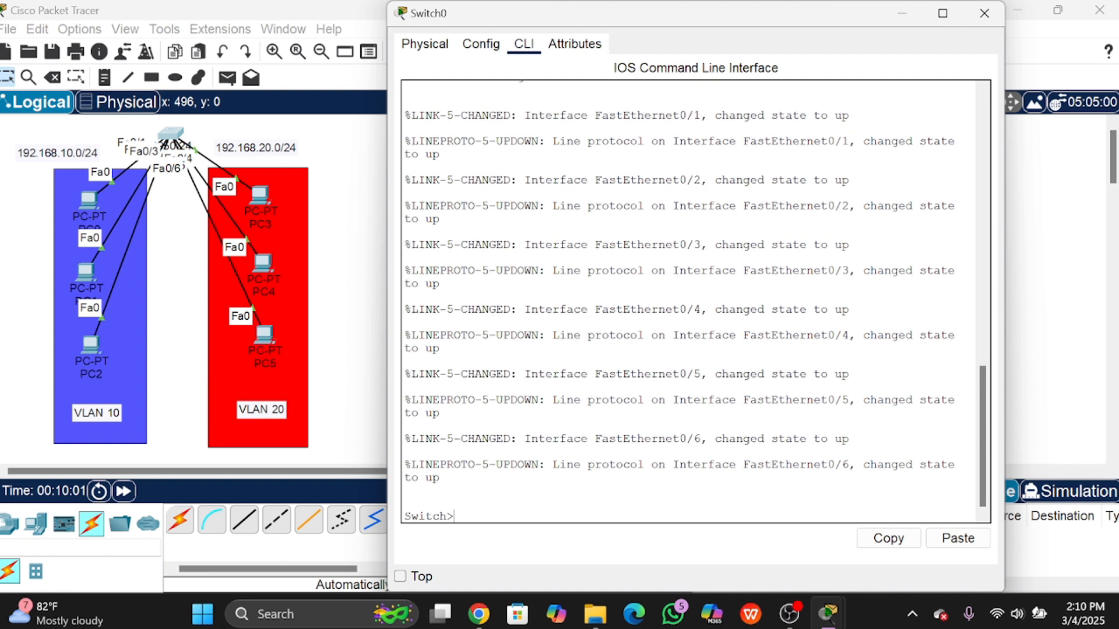
type("en")
key("Return")
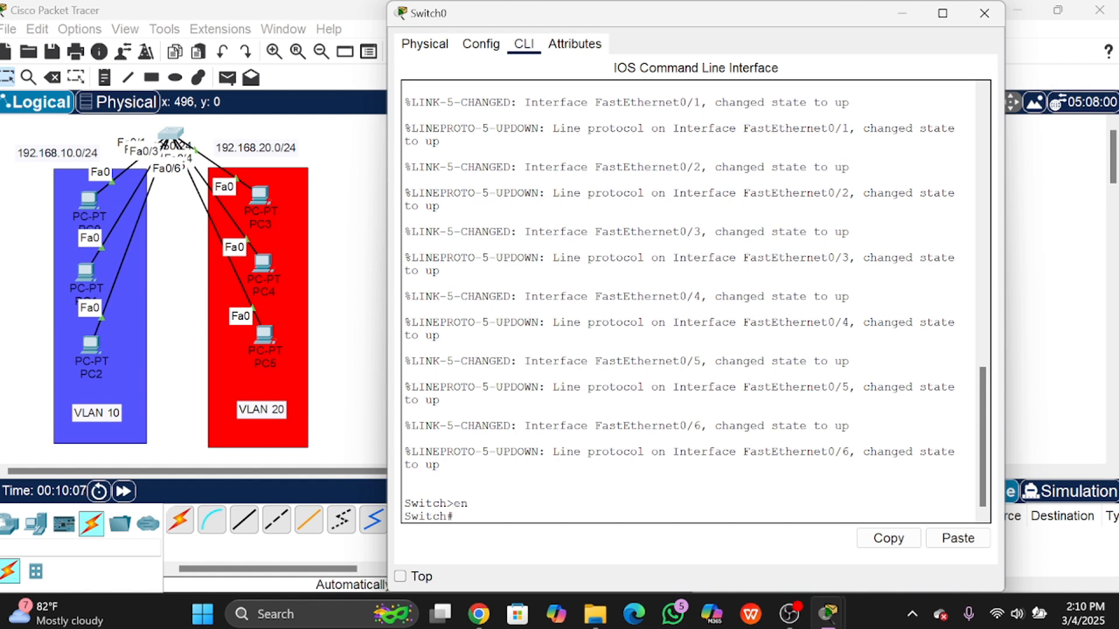
type("conf t")
key("Return")
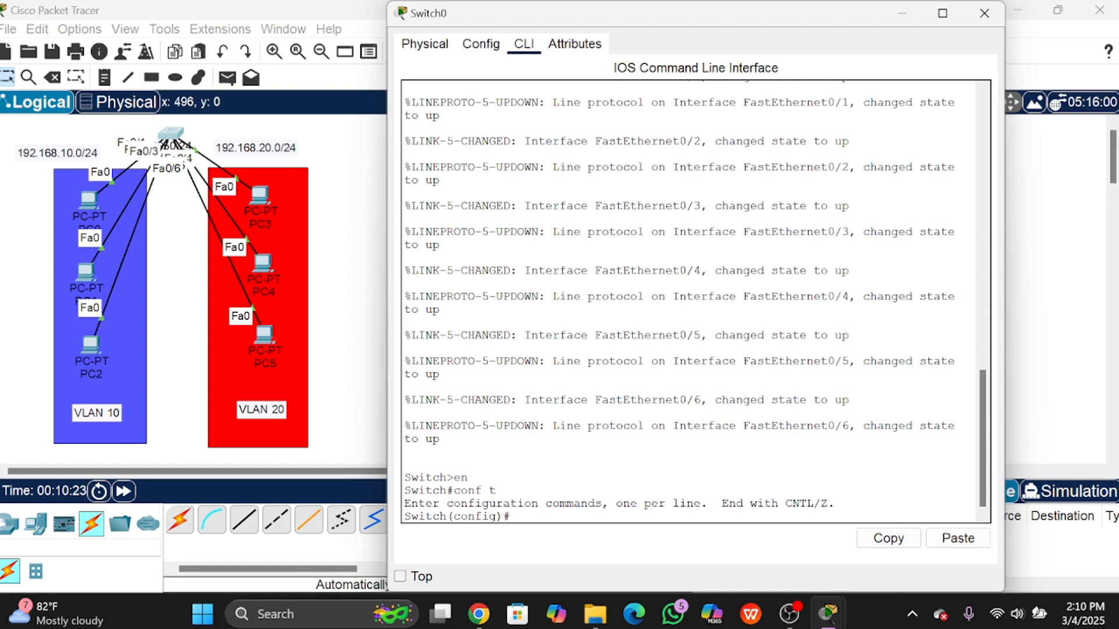
Step: Create VLAN 10 and name it Programming
type("vlan 10")
key("Return")
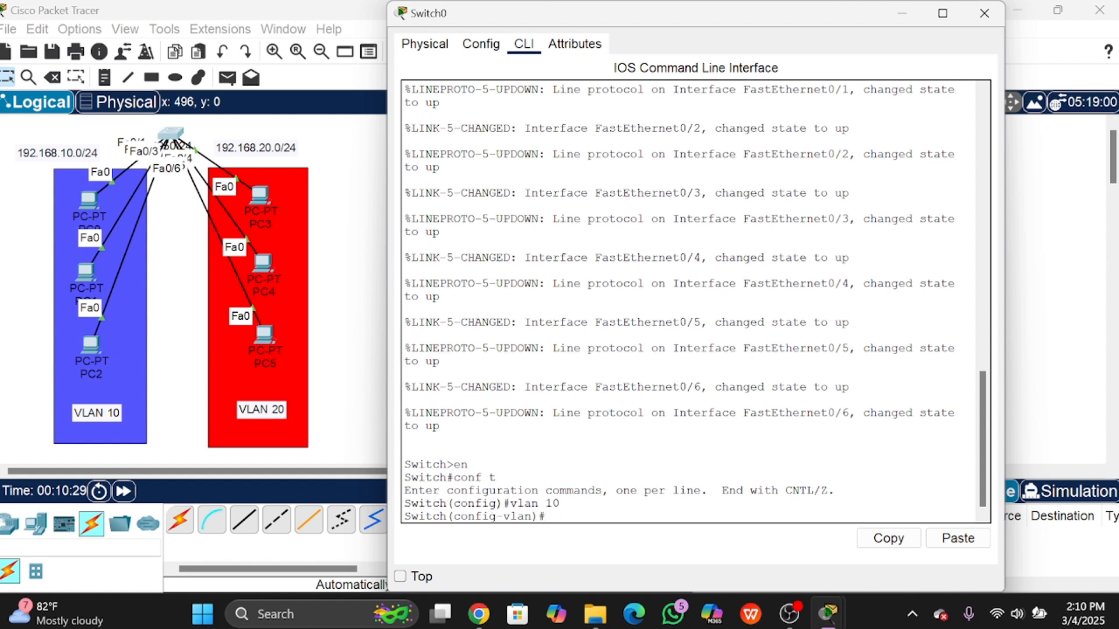
type("name Programm")
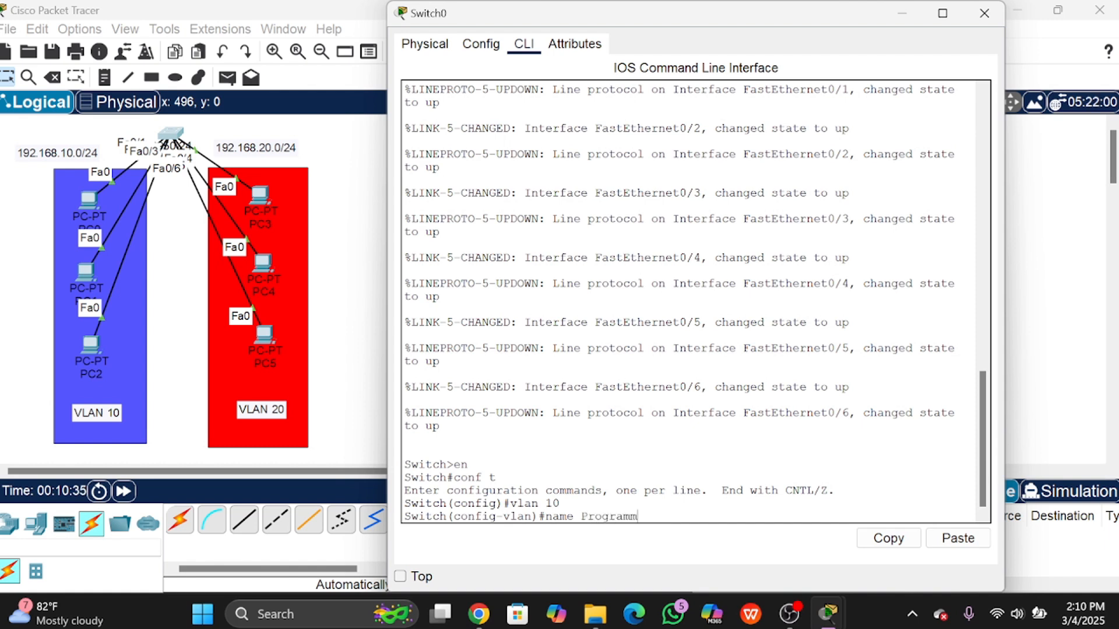
type("ing")
key("Return")
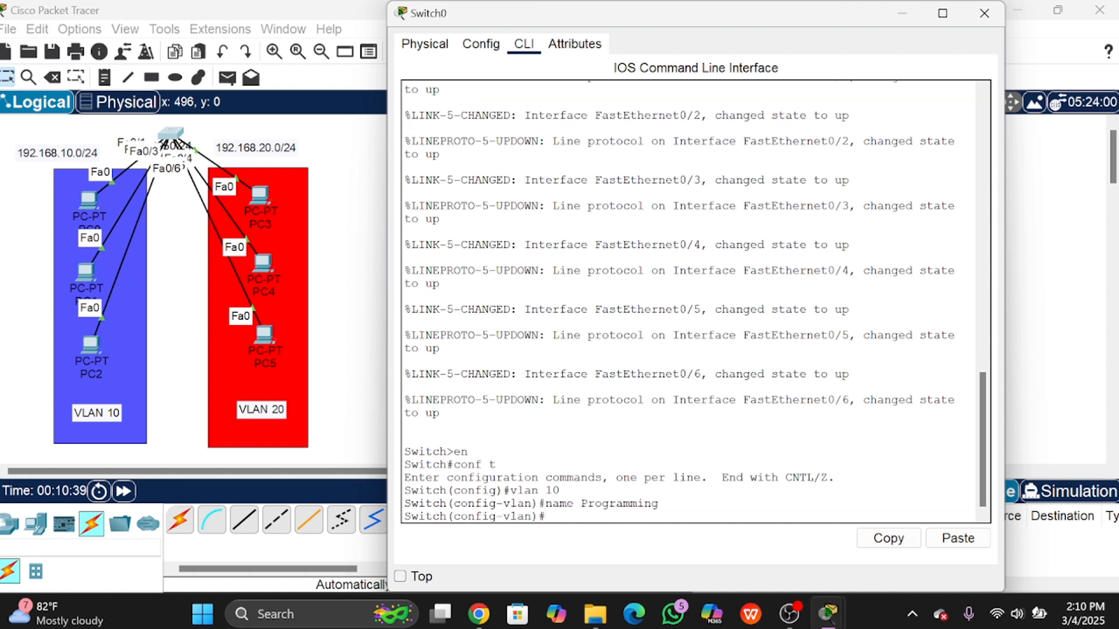
type("ex")
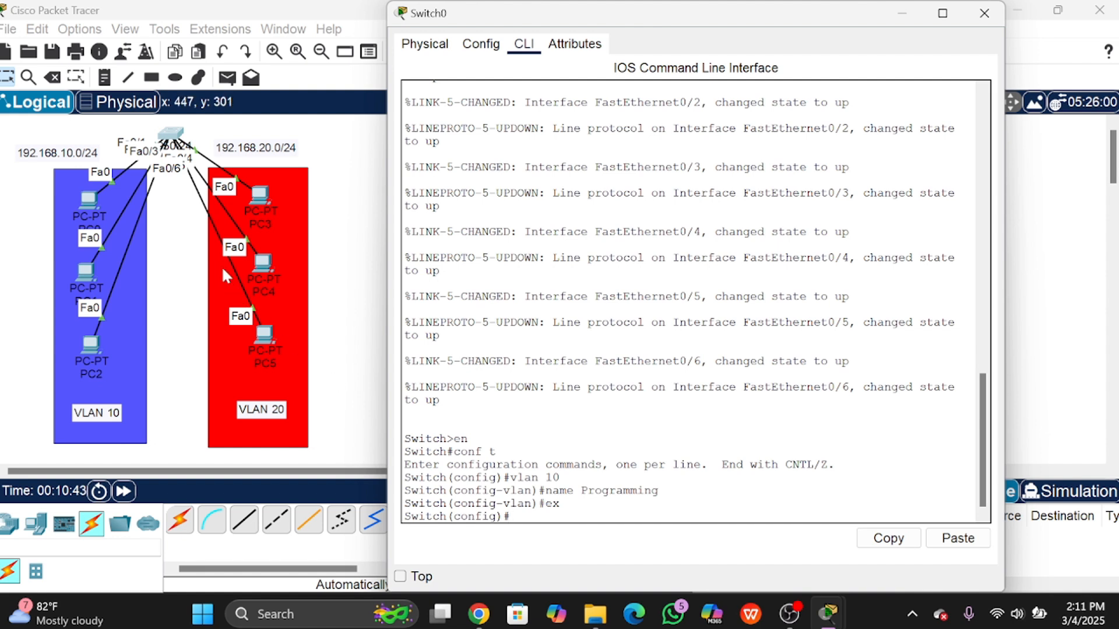
Step: Put PC0 back inside the VLAN 10 box and return to Switch0's command line
mouse_move(85, 205)
left_mouse_down()
mouse_move(84, 187)
mouse_move(93, 197)
left_mouse_up()
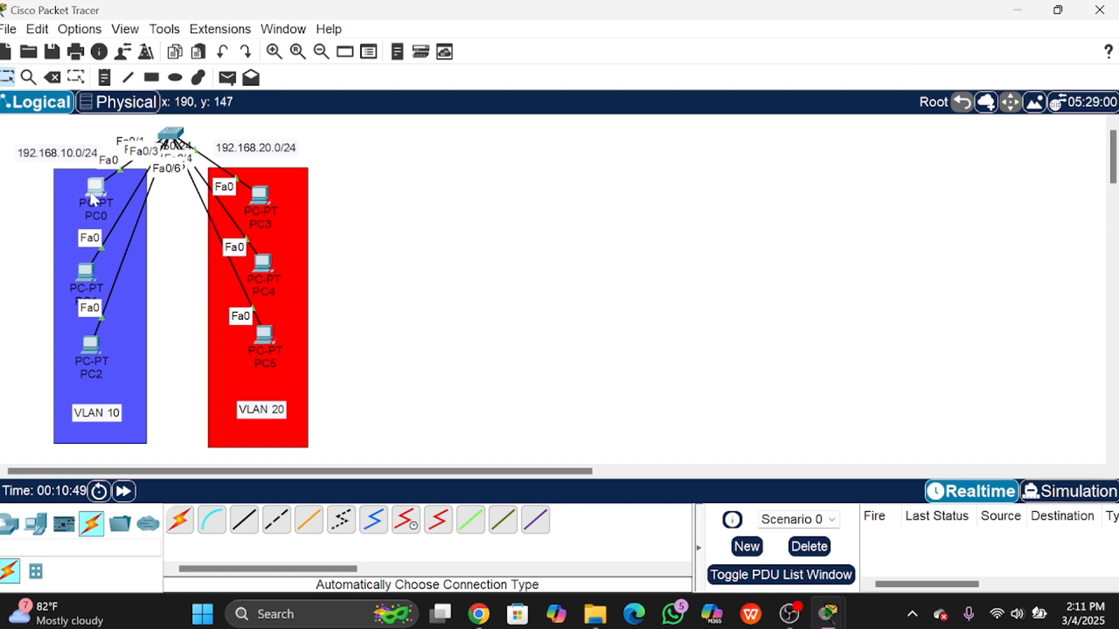
left_click(182, 131)
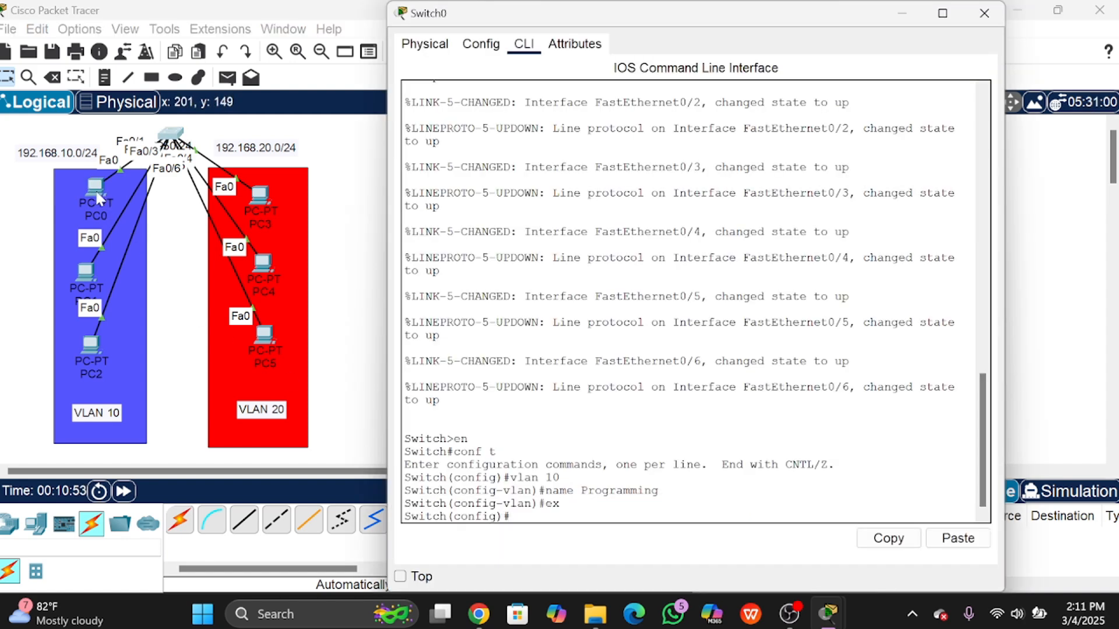
left_click_drag(91, 199, 49, 140)
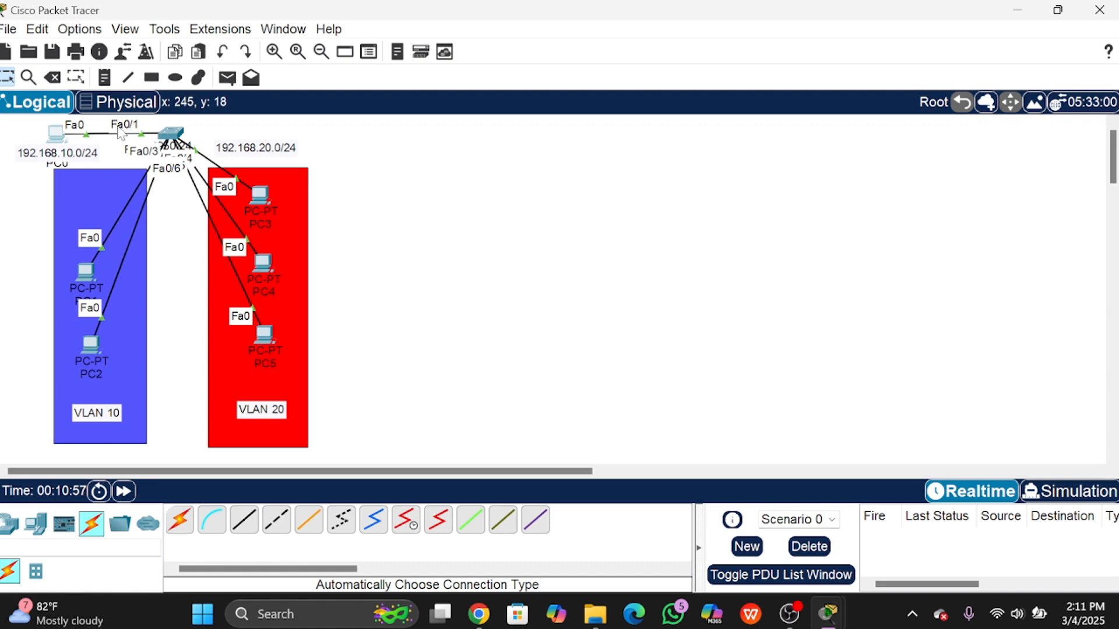
left_click_drag(60, 138, 93, 207)
left_click(94, 206)
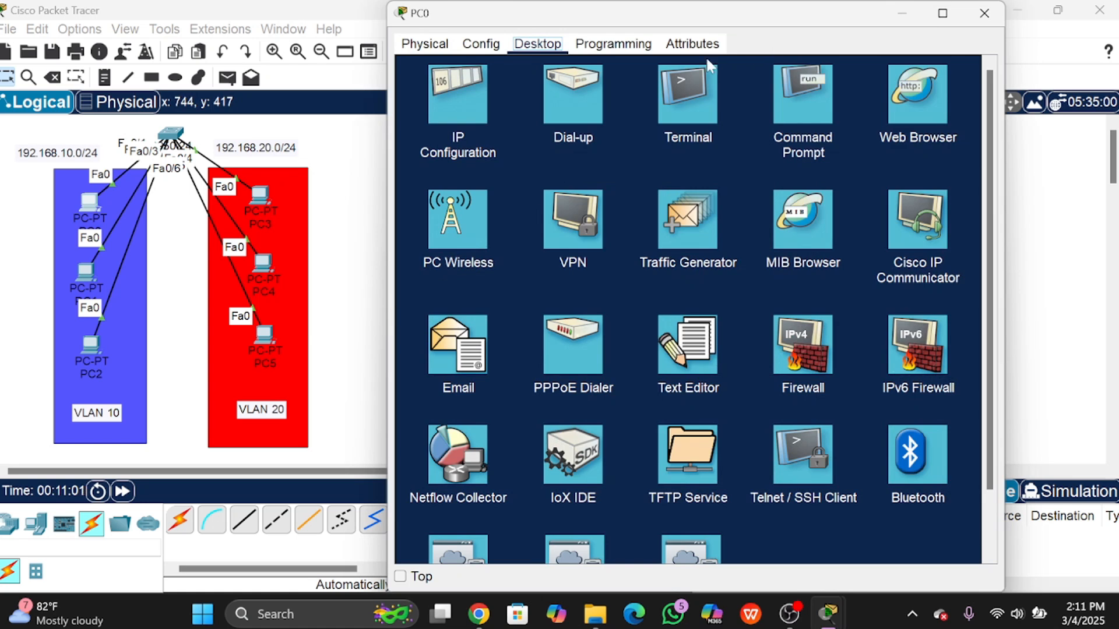
left_click(984, 13)
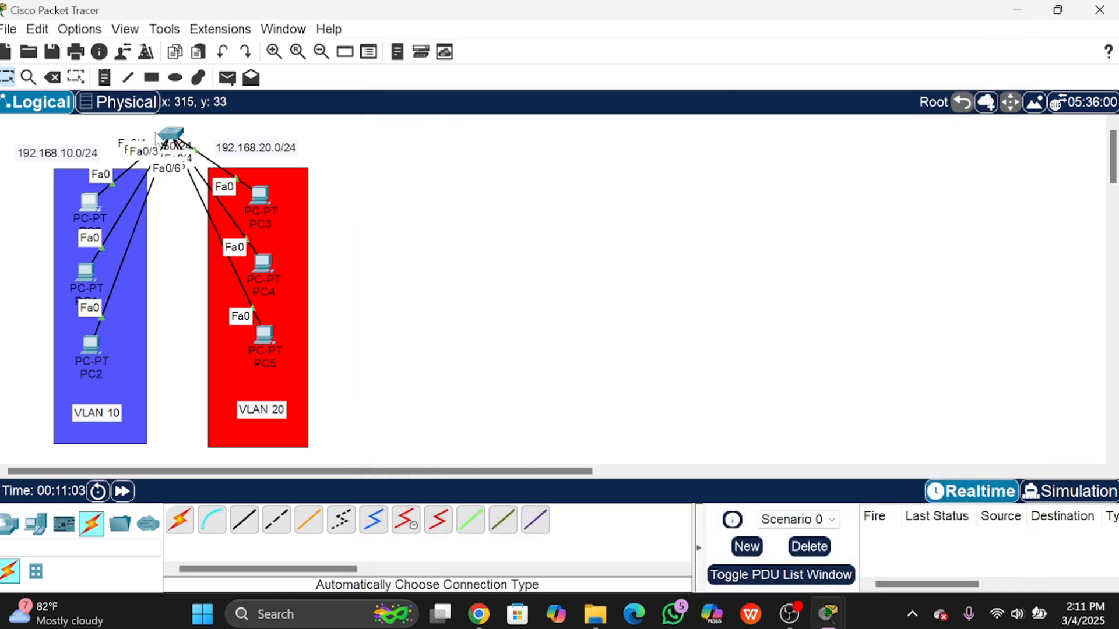
left_click(166, 135)
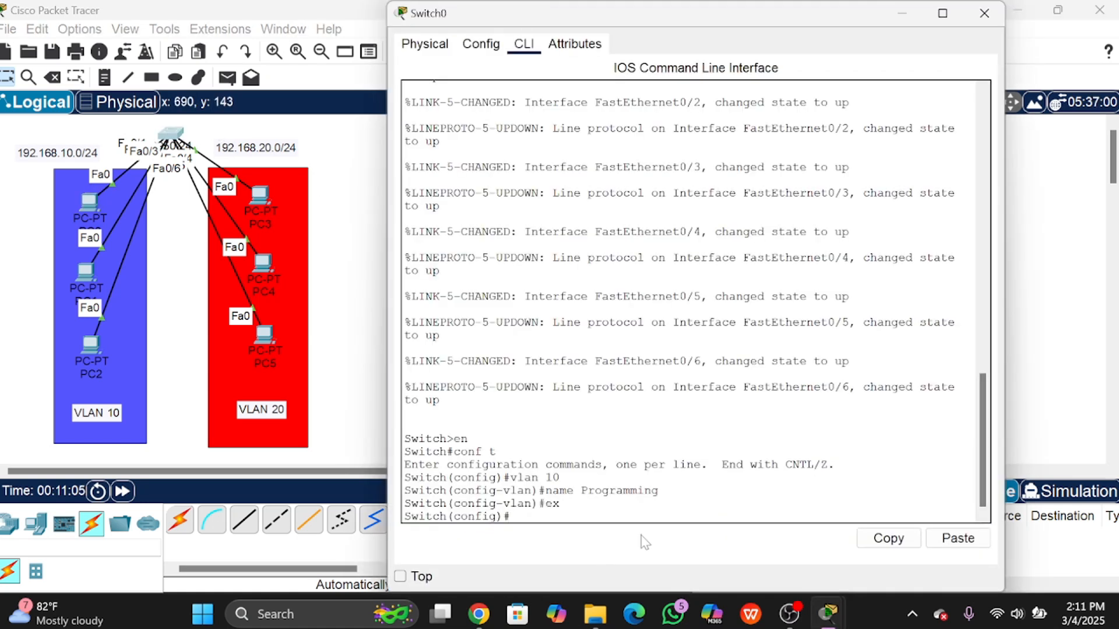
Step: Configure interface Fa0/1 as an access port assigned to VLAN 10
type("interface fa")
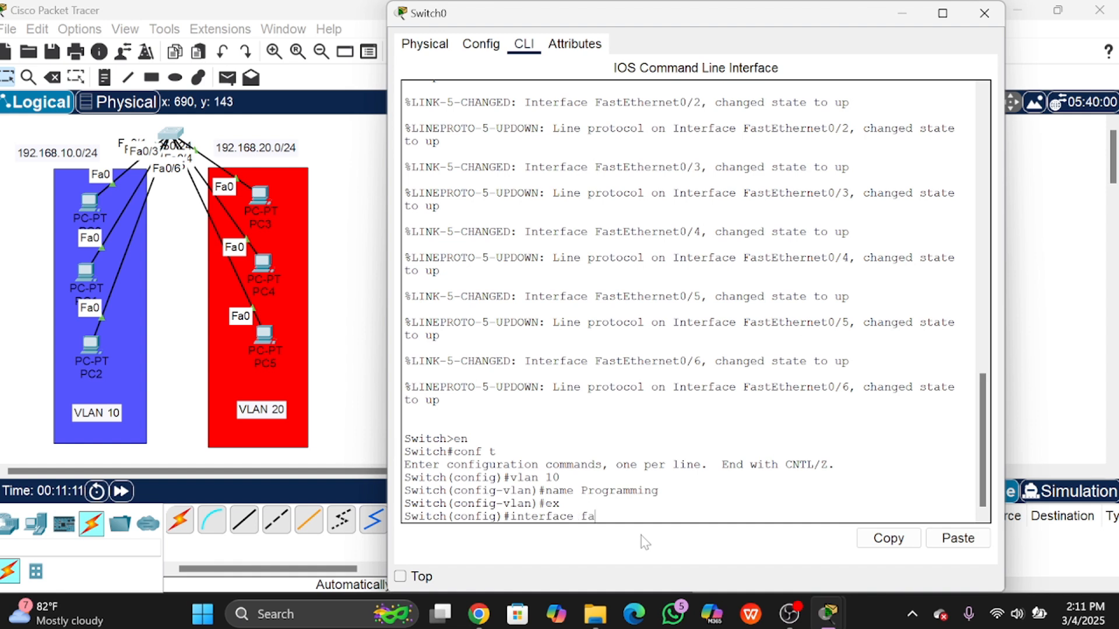
type("0")
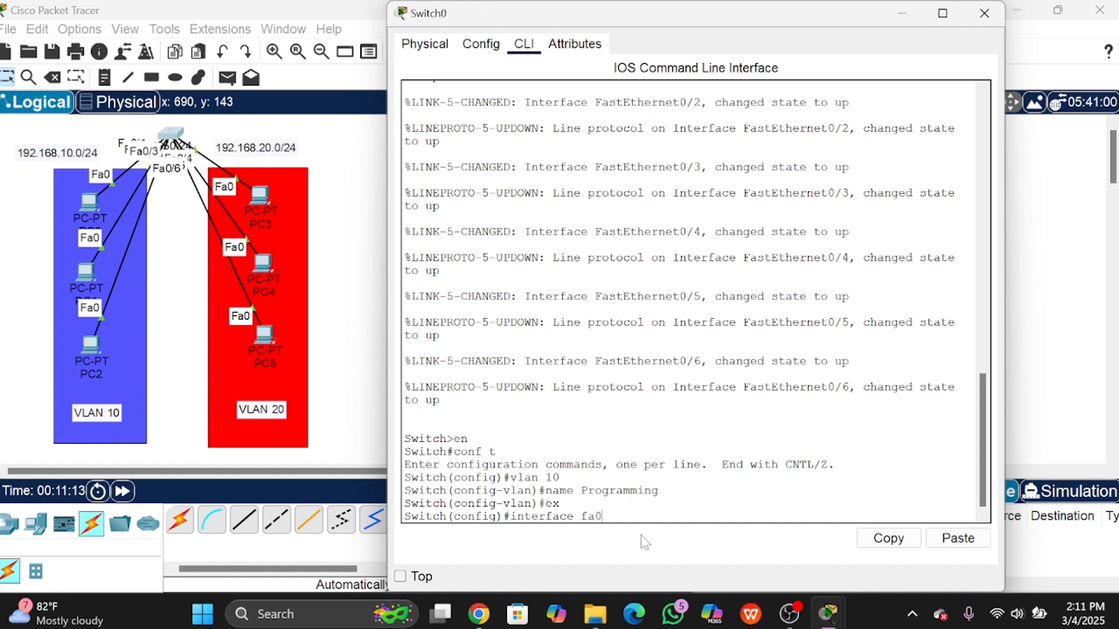
type("/1")
key("Return")
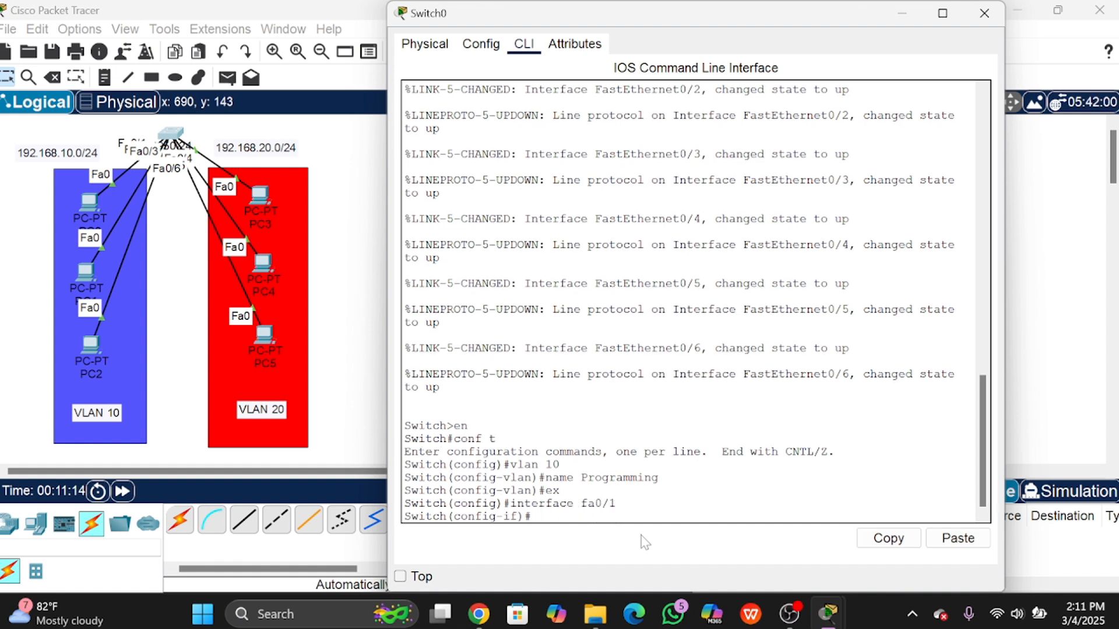
type("switchport mos")
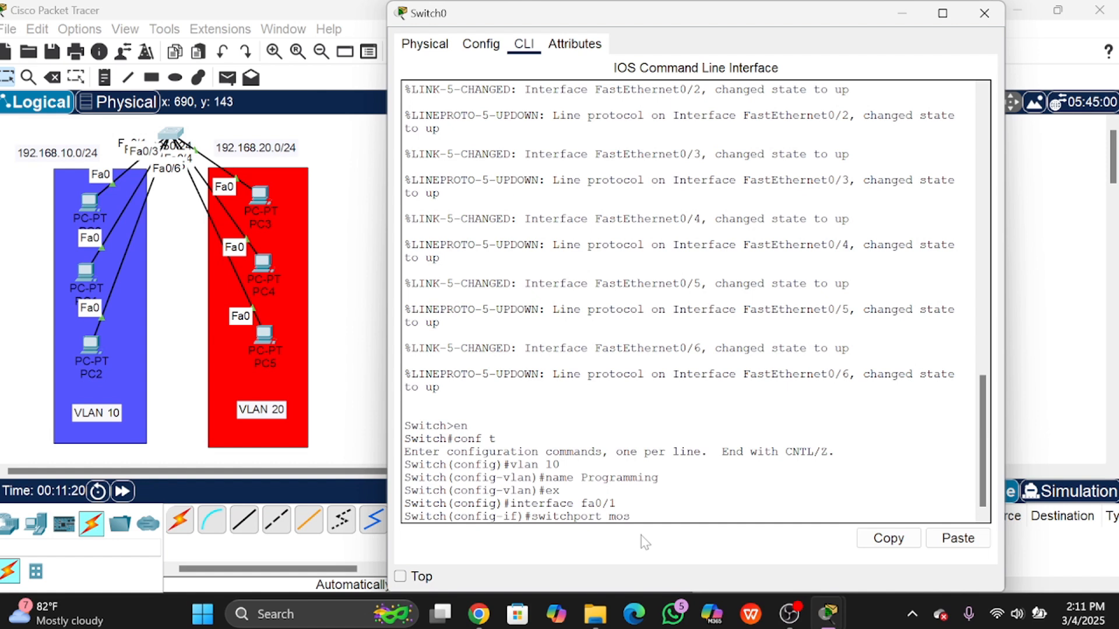
key("BackSpace")
type("de access")
key("Return")
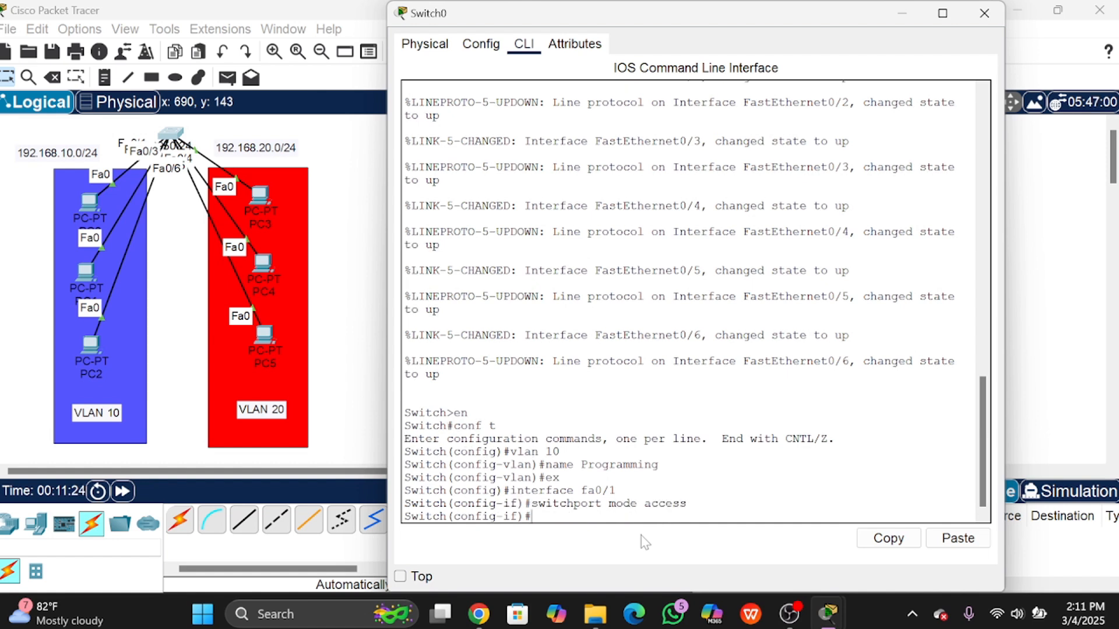
type("switchport access")
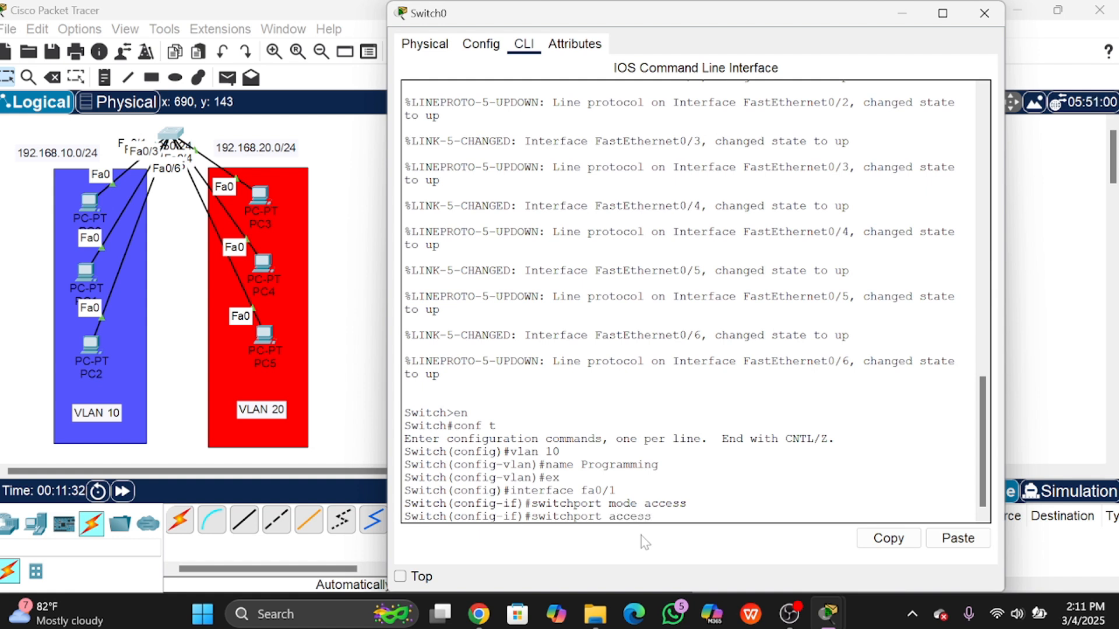
type(" vlan 10")
key("Return")
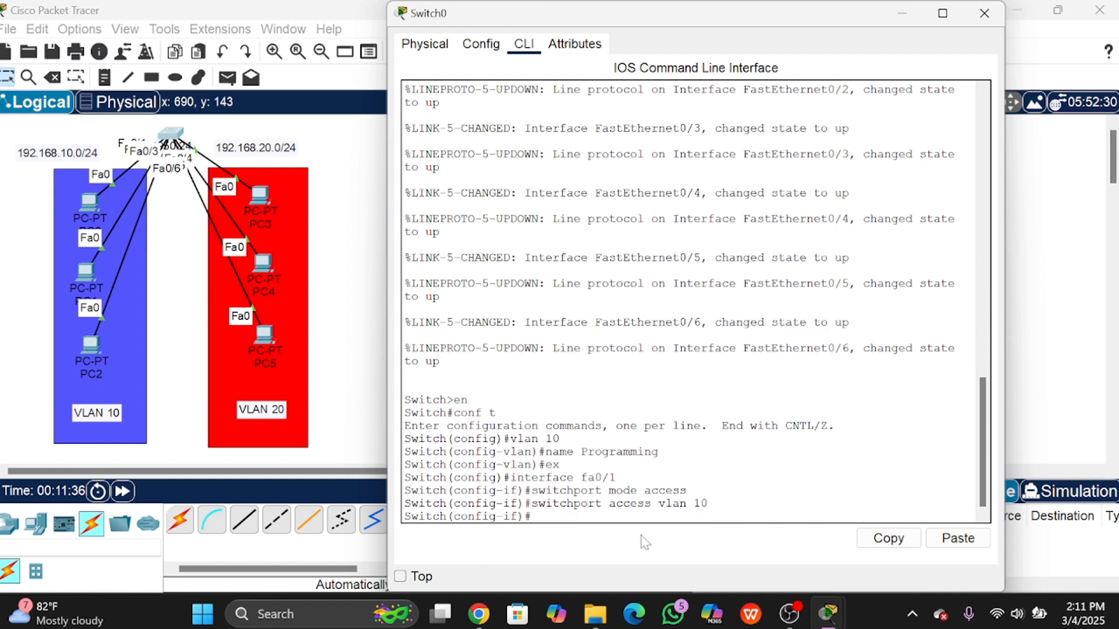
Step: Move PC0 near the top of the VLAN 10 box, then exit interface configuration
left_click(93, 211)
mouse_move(93, 211)
left_mouse_down()
mouse_move(63, 192)
mouse_move(60, 154)
mouse_move(75, 163)
mouse_move(63, 142)
mouse_move(83, 199)
left_mouse_up()
left_click(175, 134)
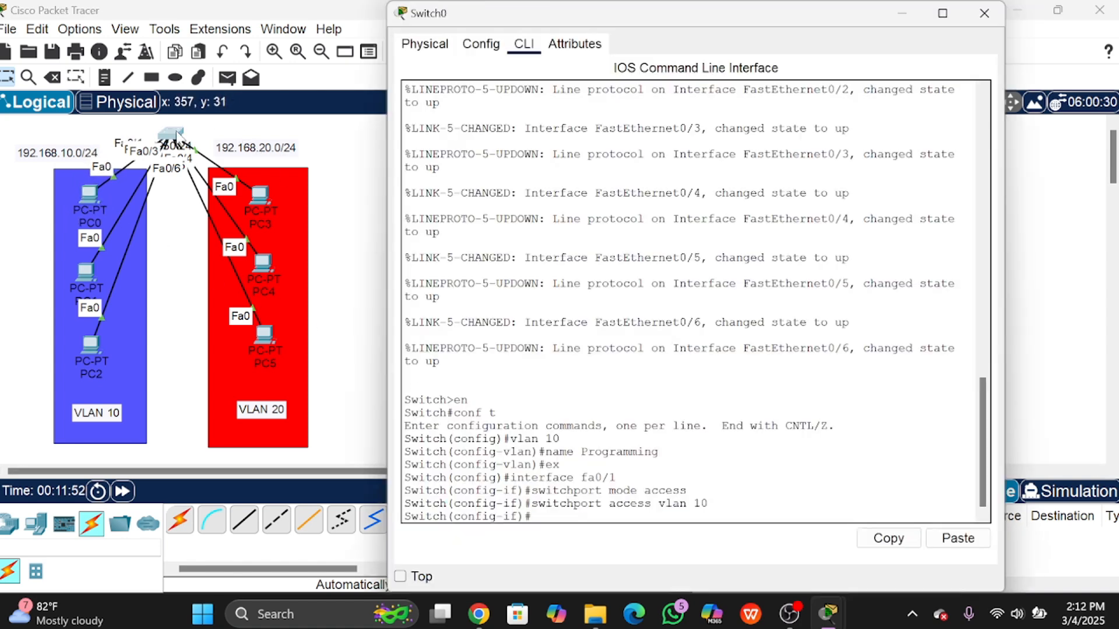
type("ex")
key("Return")
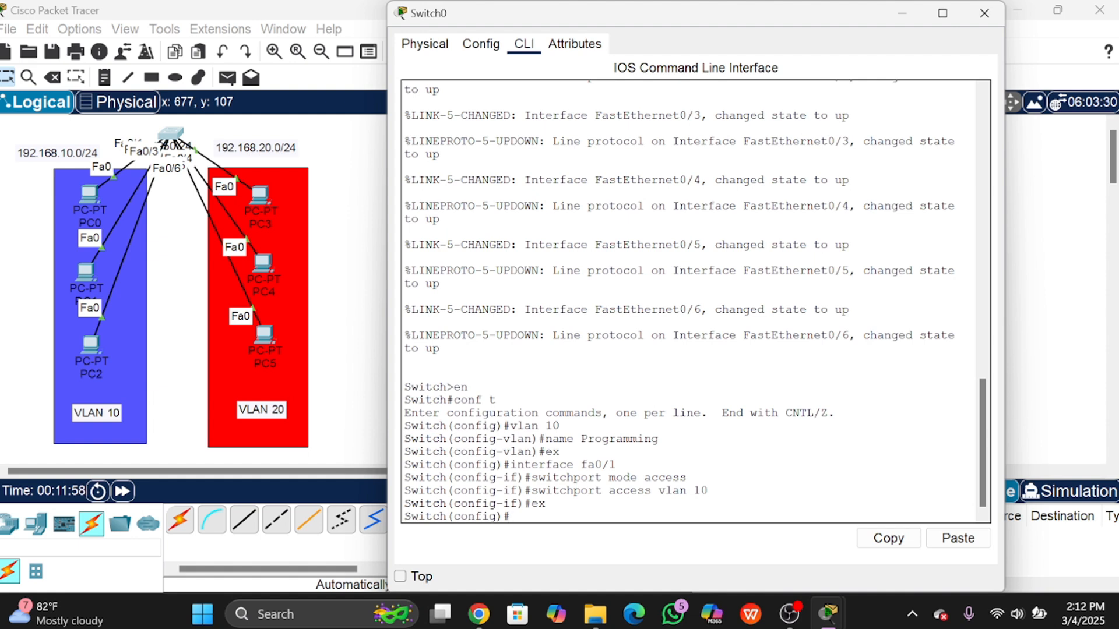
Step: Run 'do show vlan brief' on Switch0
type("do s")
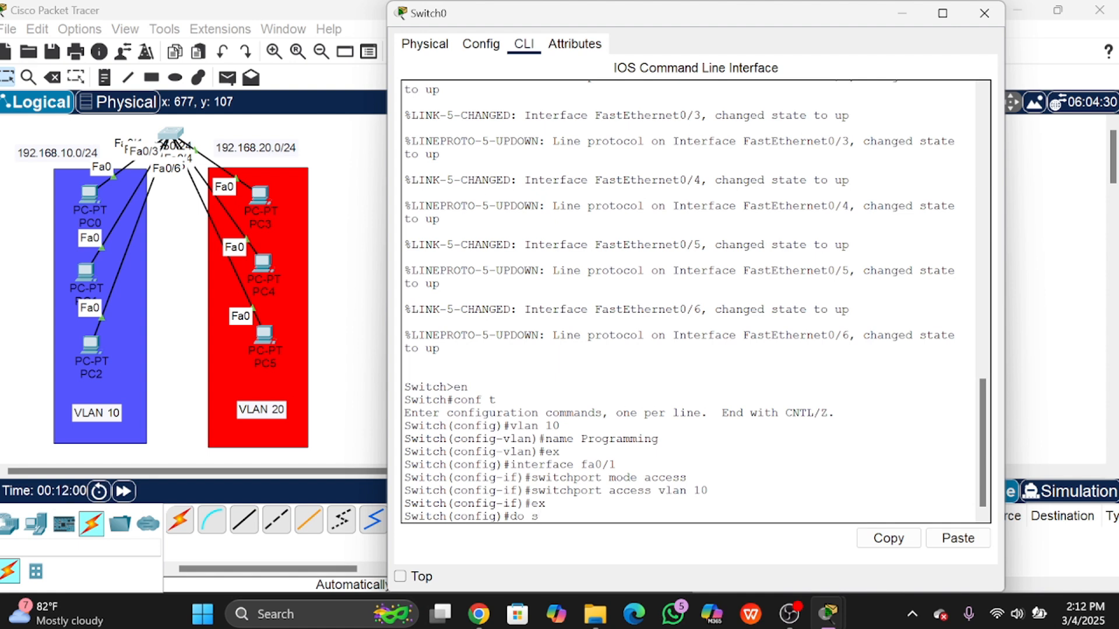
type("how vlan brief")
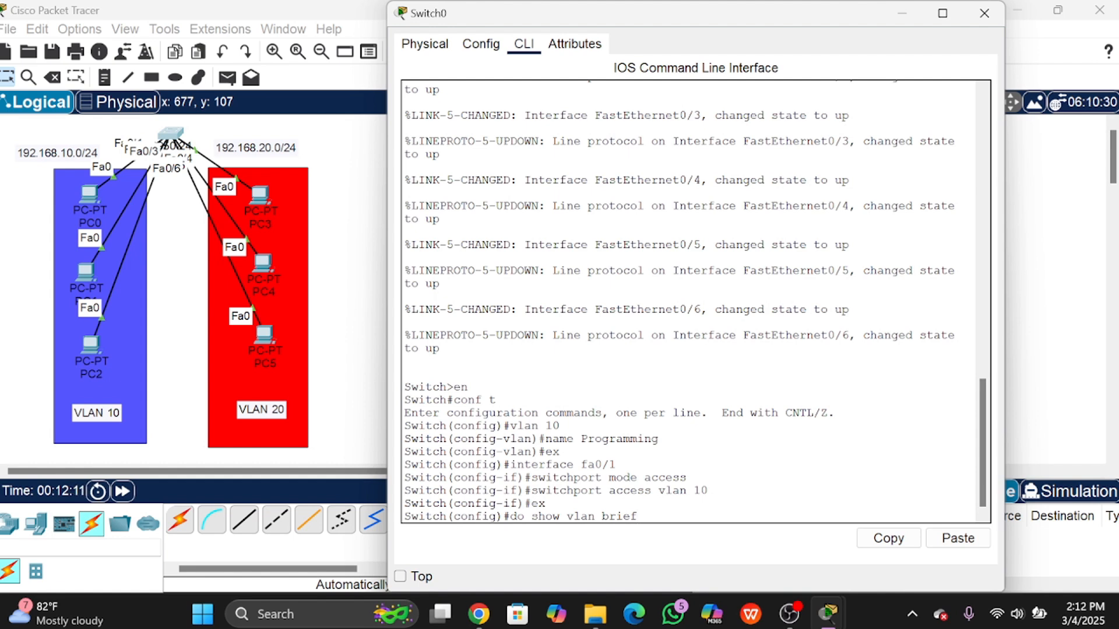
left_click_drag(511, 516, 544, 533)
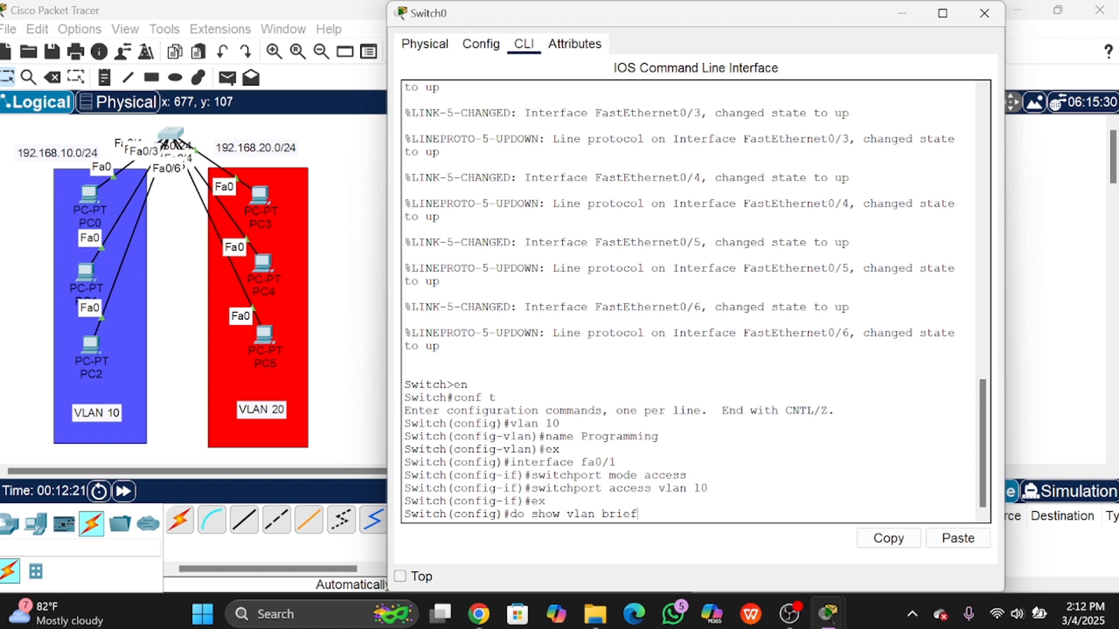
key("Return")
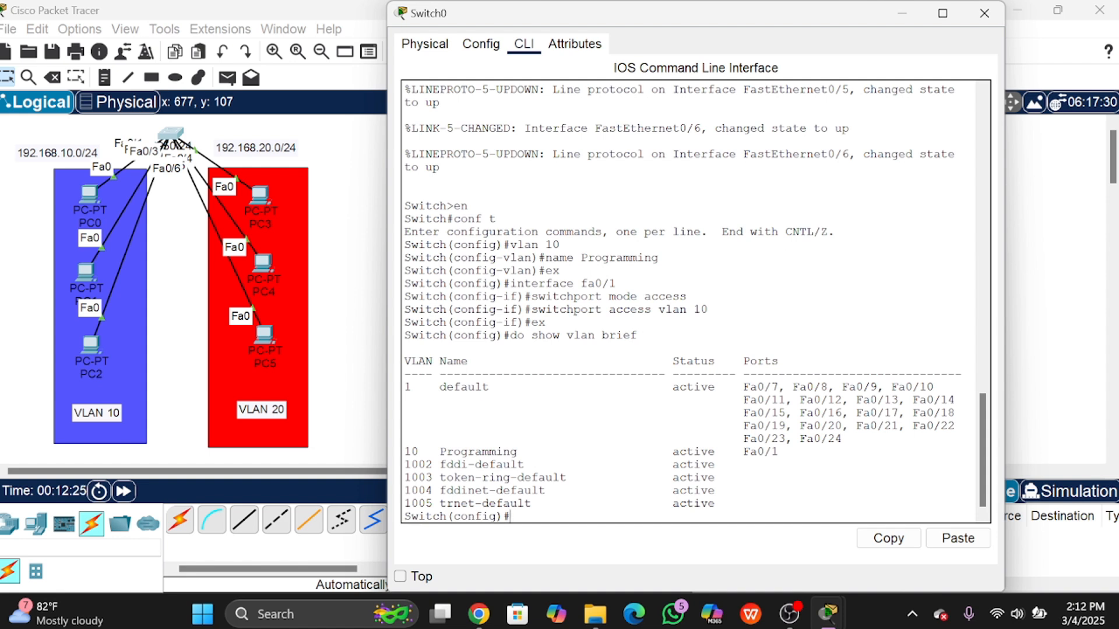
Step: Highlight the VLAN 10 Programming row with Fa0/1 and the default VLAN's remaining ports
left_click_drag(404, 452, 477, 451)
left_click(477, 451)
left_click_drag(742, 452, 778, 452)
left_click_drag(771, 386, 849, 426)
left_click(849, 426)
left_click_drag(964, 374, 781, 450)
left_click(781, 452)
Step: Reposition PC1 within the VLAN 10 box on the topology
left_click(984, 13)
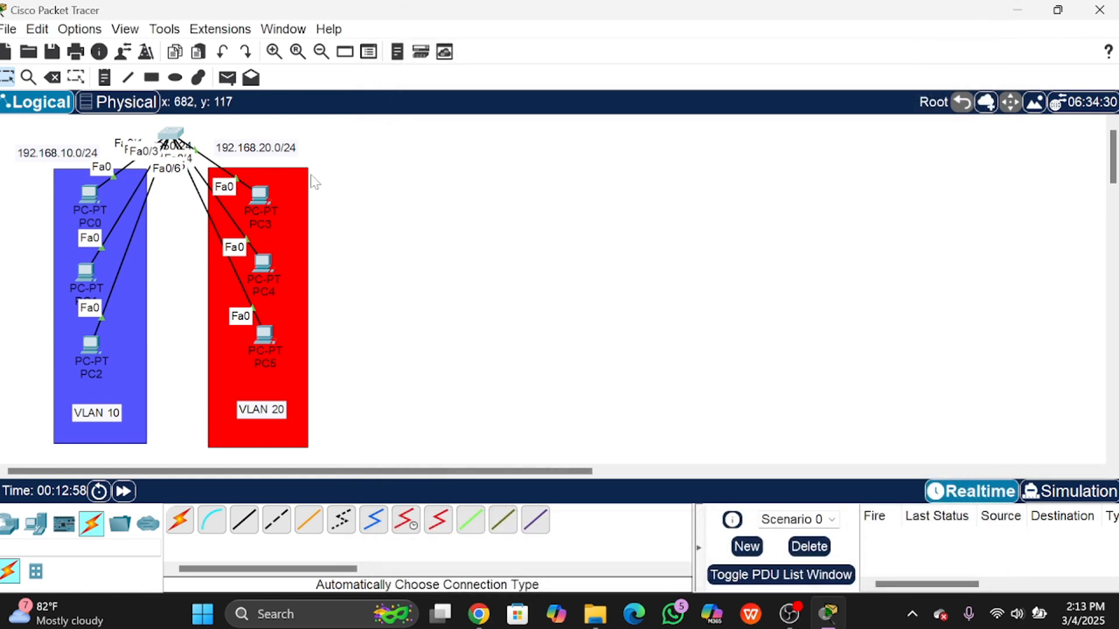
left_click(171, 136)
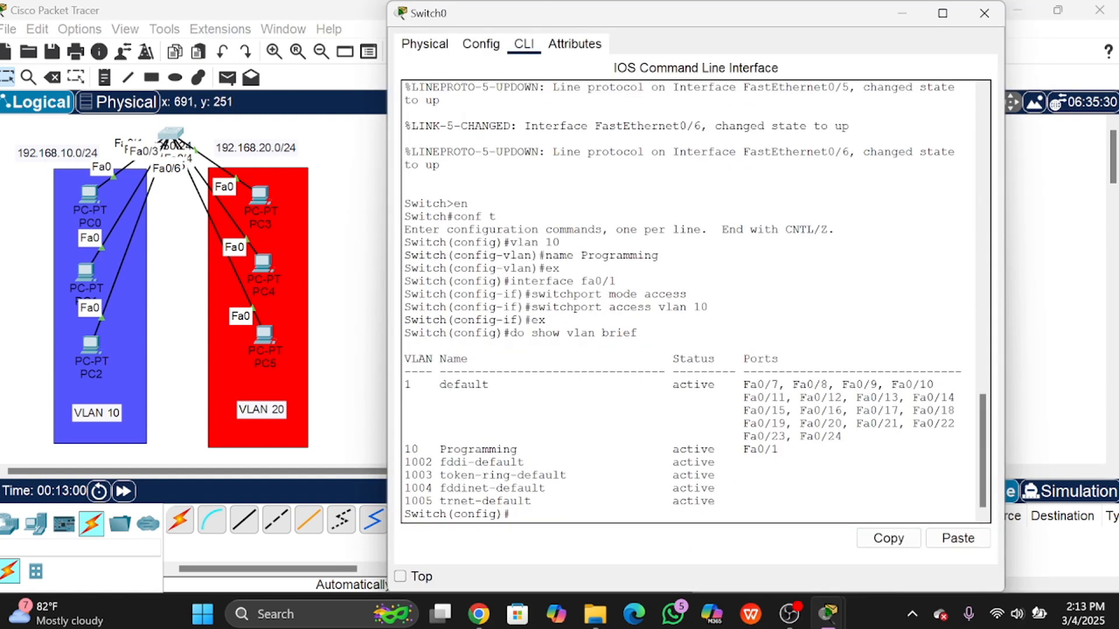
key("Return")
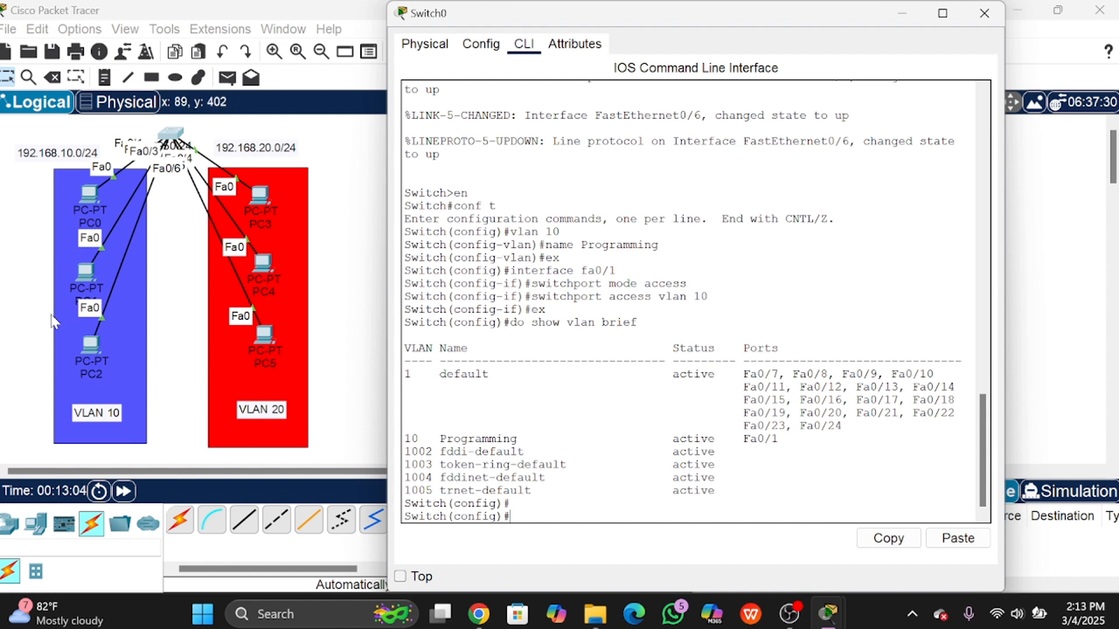
left_click(86, 272)
mouse_move(86, 273)
left_mouse_down()
mouse_move(36, 145)
mouse_move(37, 169)
mouse_move(93, 261)
left_mouse_up()
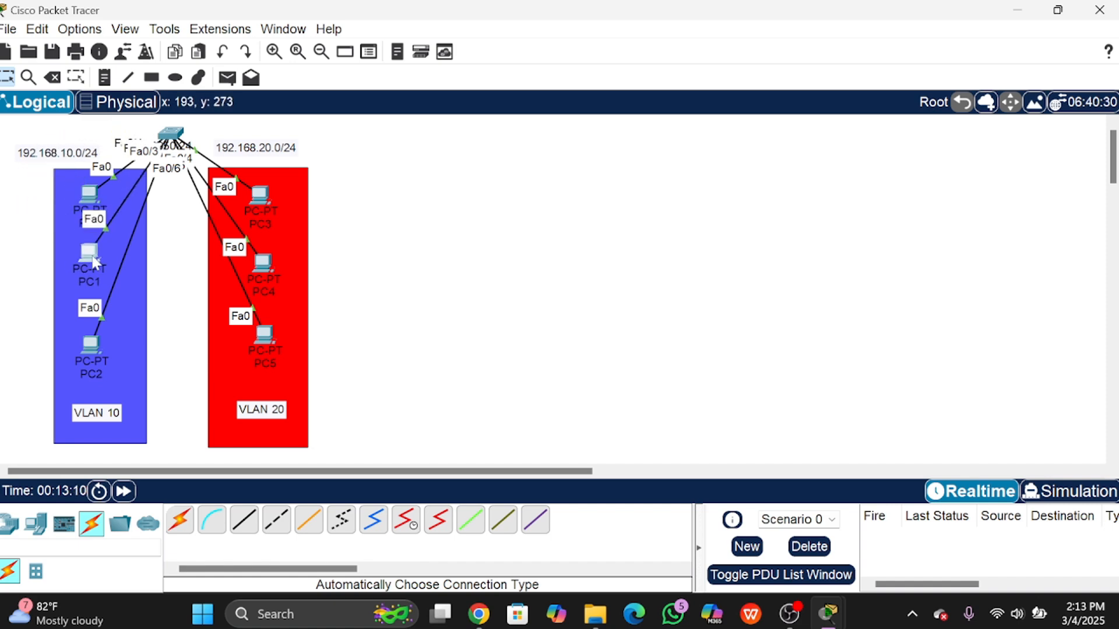
Step: In Switch0's CLI, enter the command 'interface fa0/2'
left_click(176, 142)
key("Return")
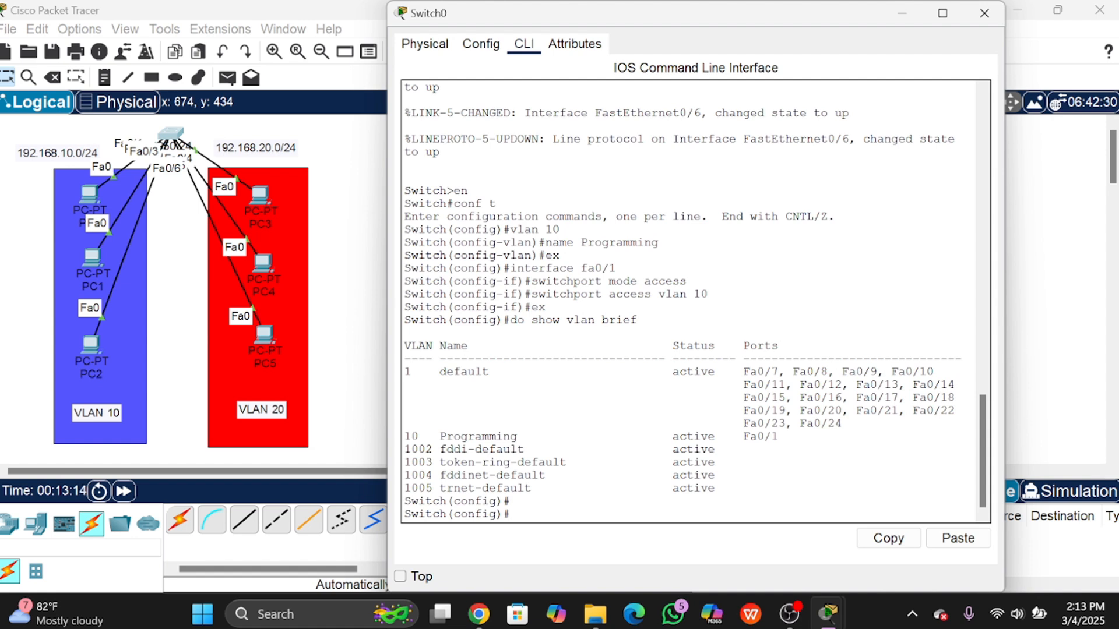
type("int erface fa0/2")
Step: Set Fa0/2 to switchport mode access, assign it to VLAN 10, and exit the interface
key("Return")
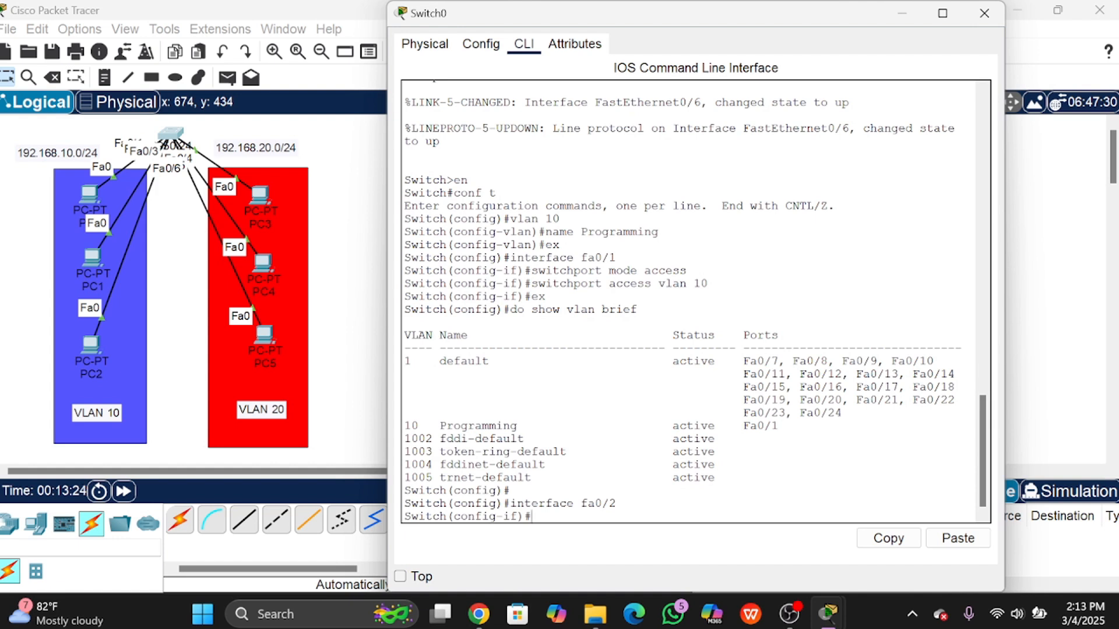
type("switchport mode acc")
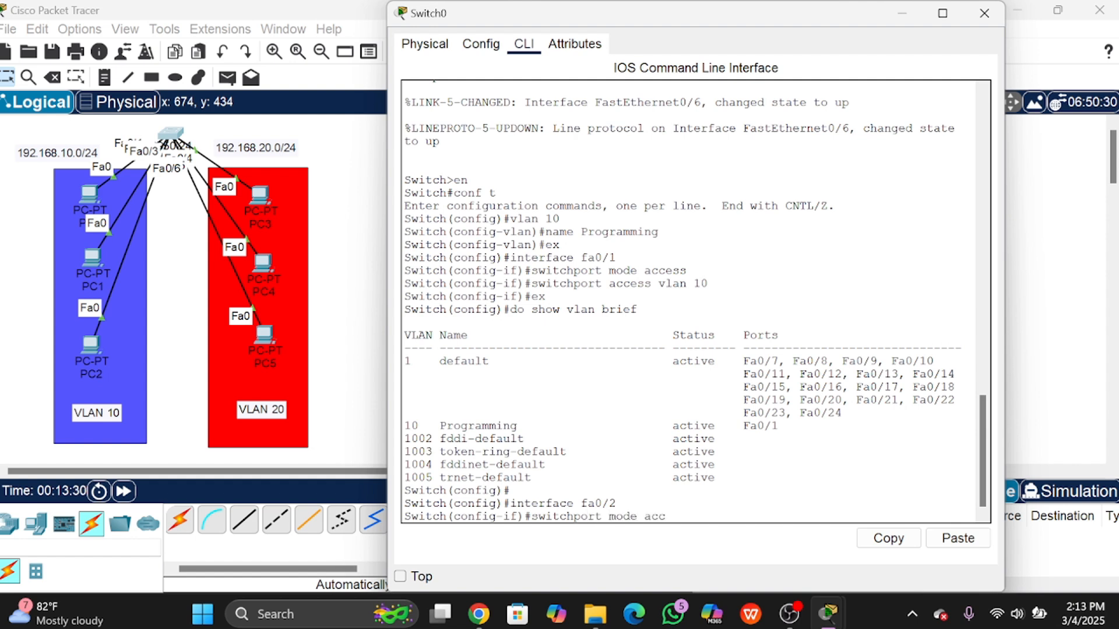
type("ess")
key("Return")
type("swi")
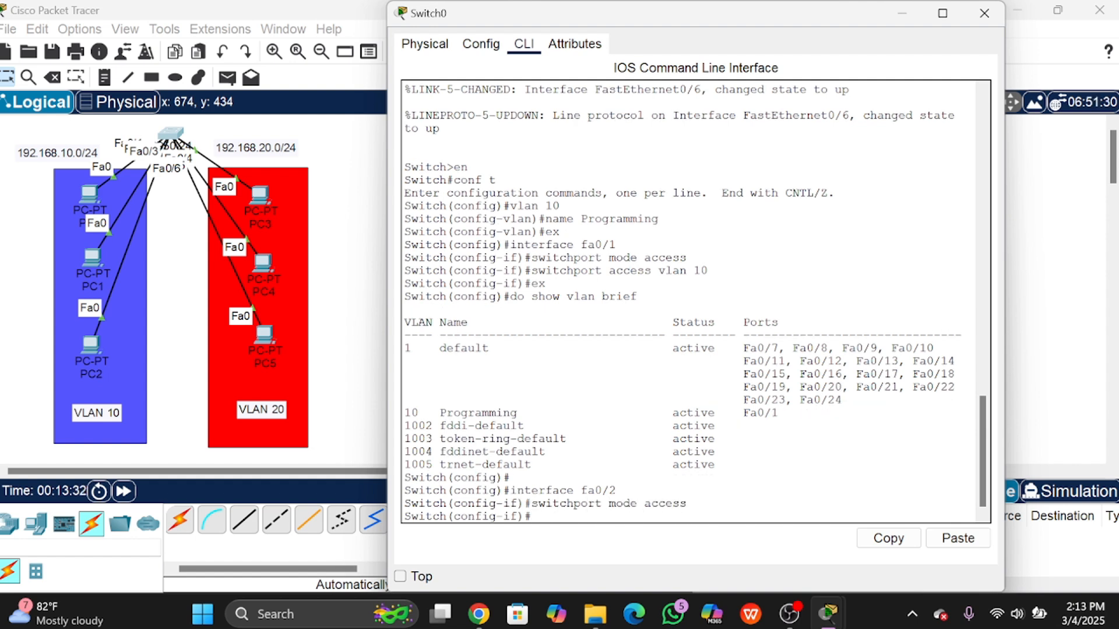
type("tchport acce")
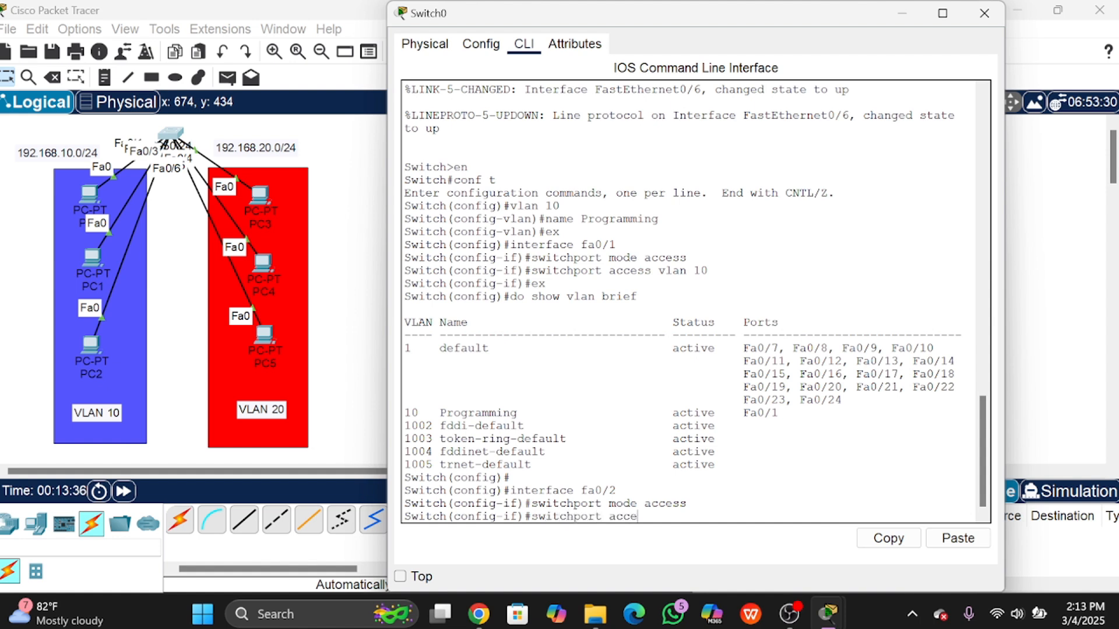
type("ss vlan 10")
key("Return")
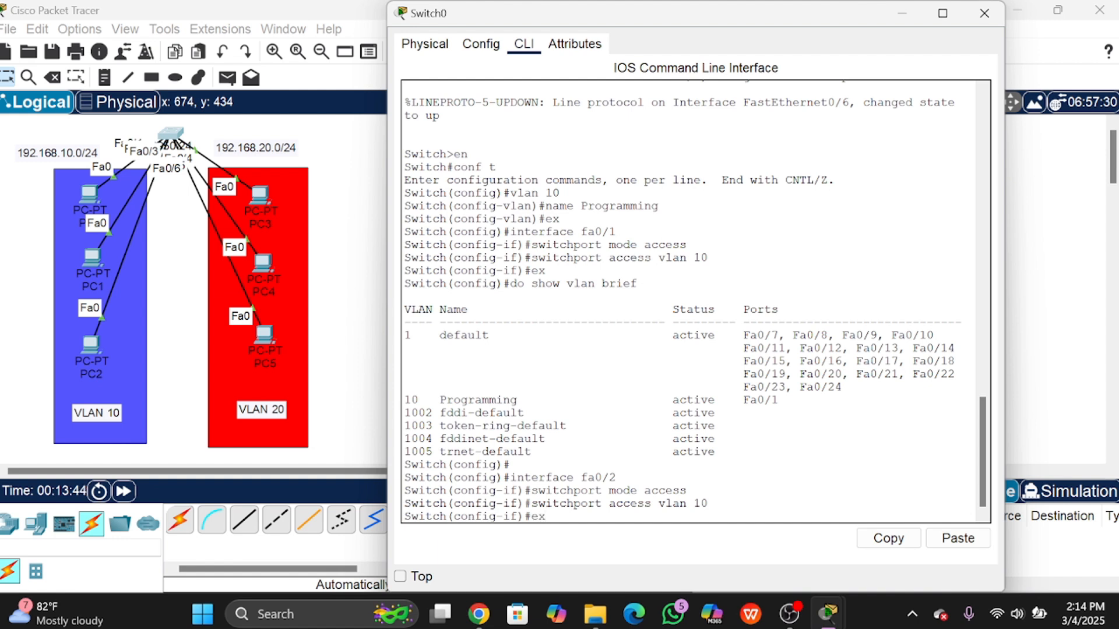
type("ex")
key("Return")
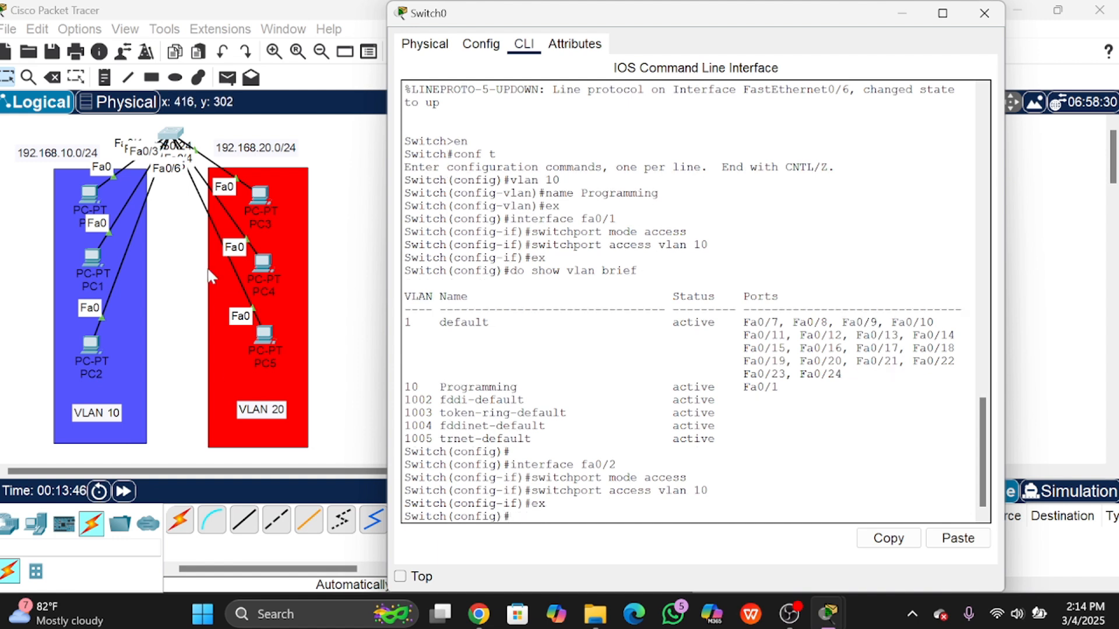
Step: Drag PC2 out and back into the VLAN 10 area, returning to Switch0's command line
left_click_drag(90, 345, 32, 207)
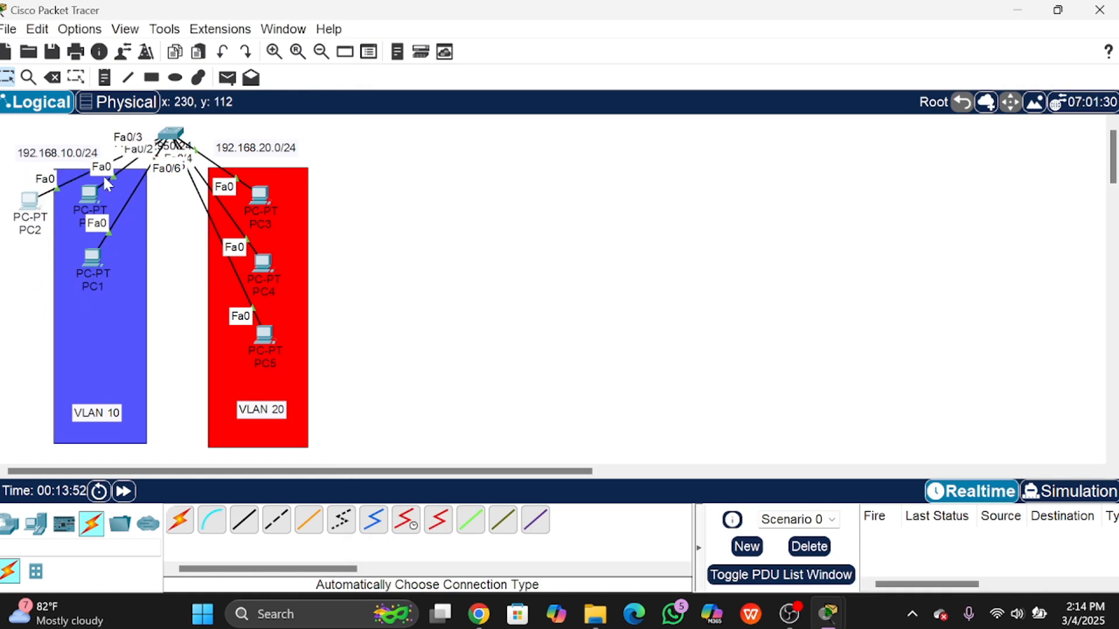
left_click_drag(32, 215, 97, 344)
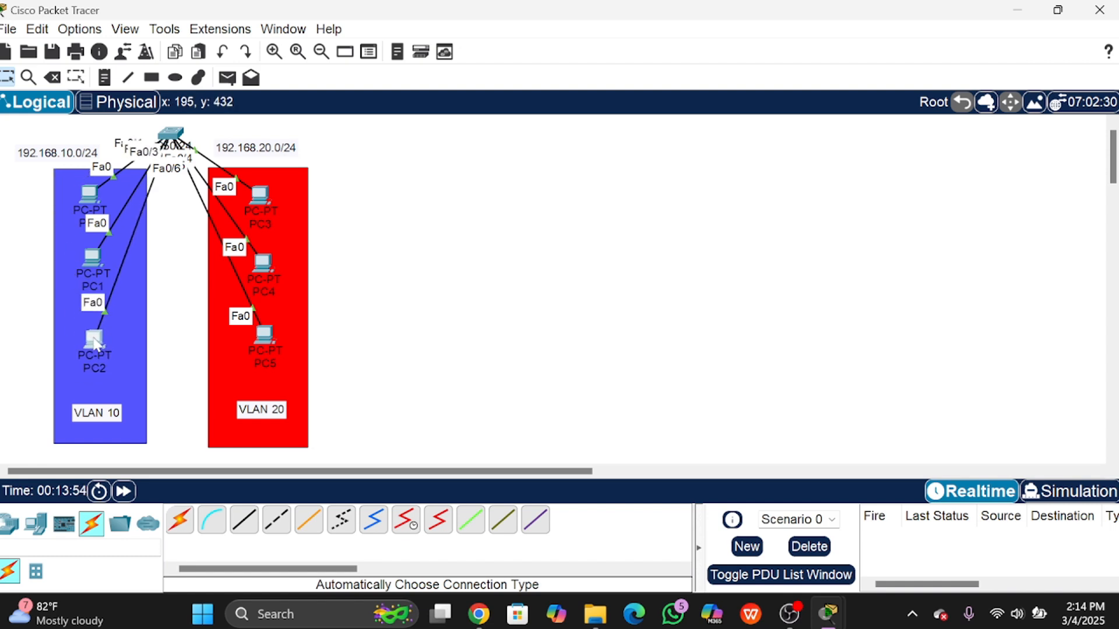
left_click(170, 133)
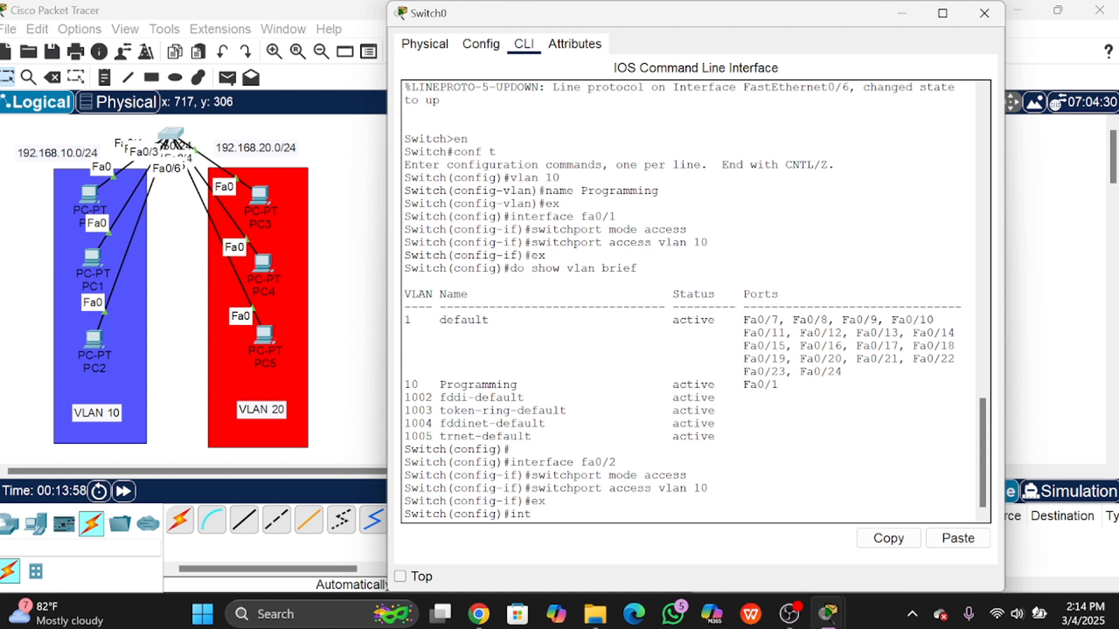
Step: Select interface fa0/3 and set it to switchport mode access using Tab completion
key("Tab")
type("fa0")
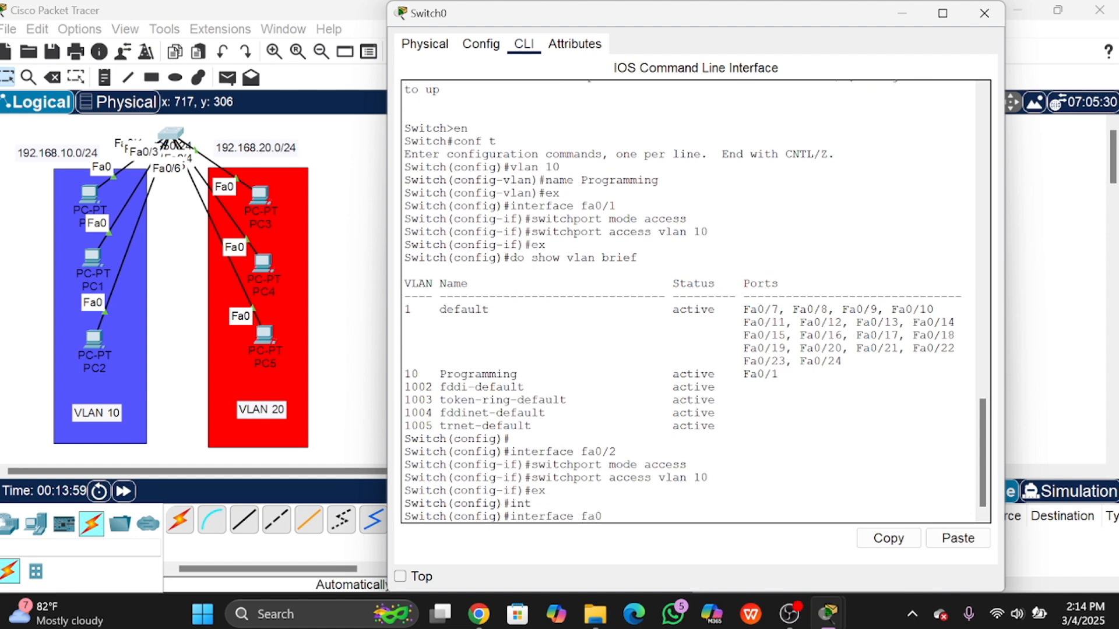
type("/3")
key("Return")
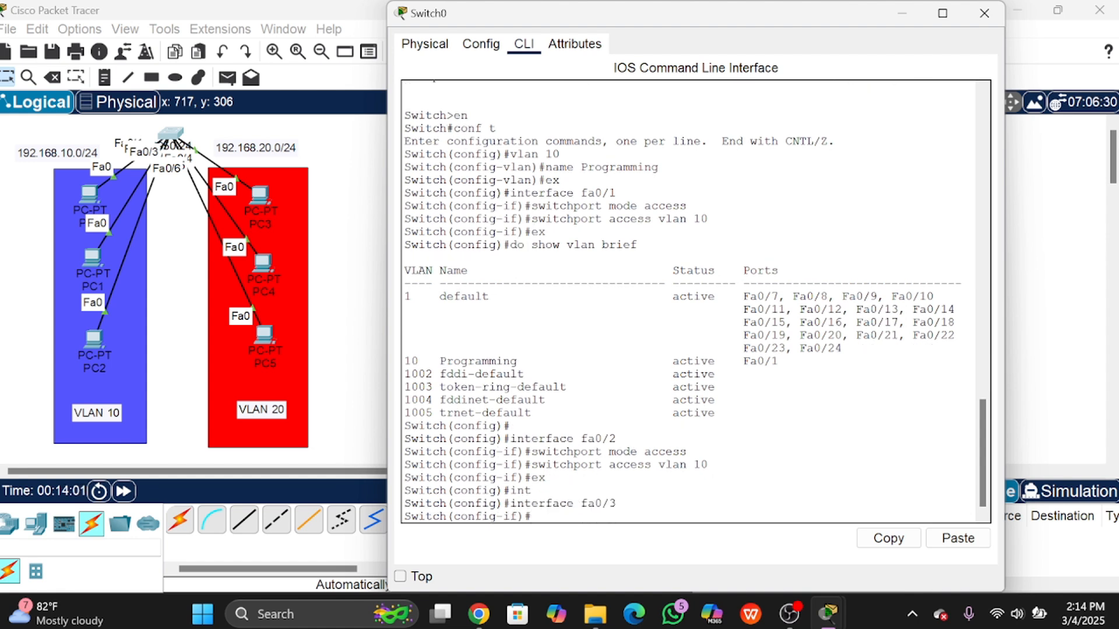
type("sw")
key("Tab")
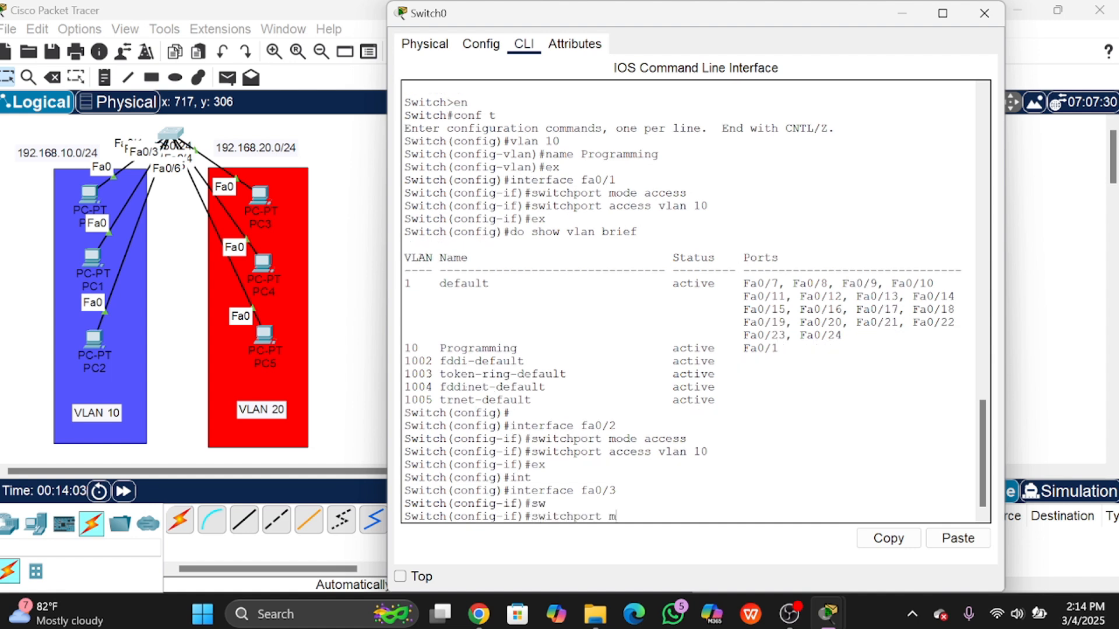
type("m")
key("Tab")
type("a")
key("Tab")
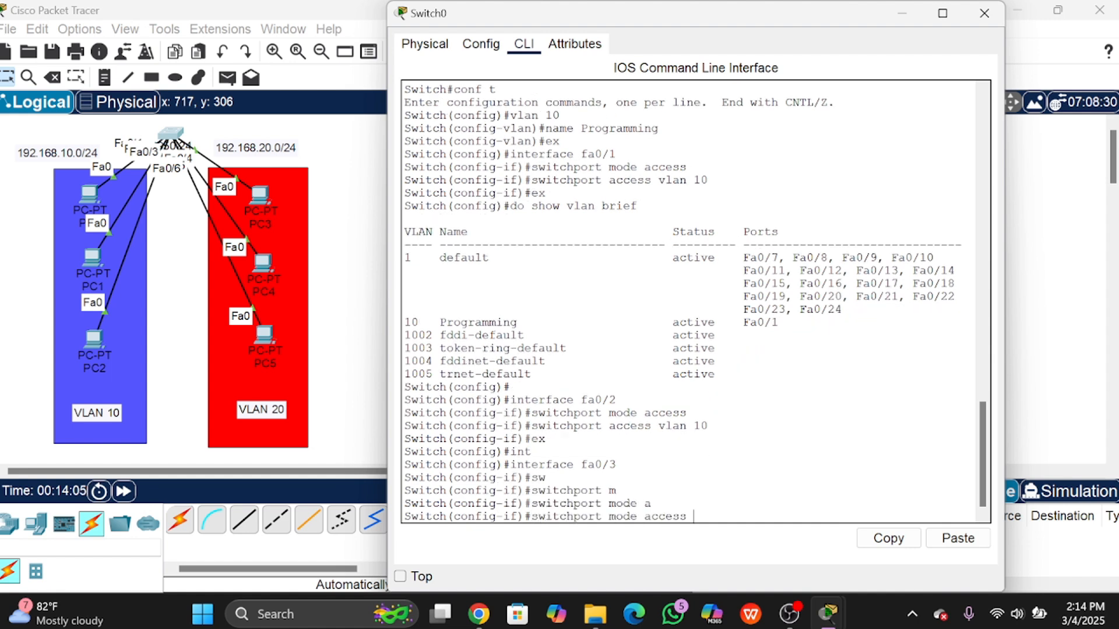
key("Return")
Step: Assign Fa0/3 to access VLAN 10, exit, and type 'do show vlan bri'
type("sw")
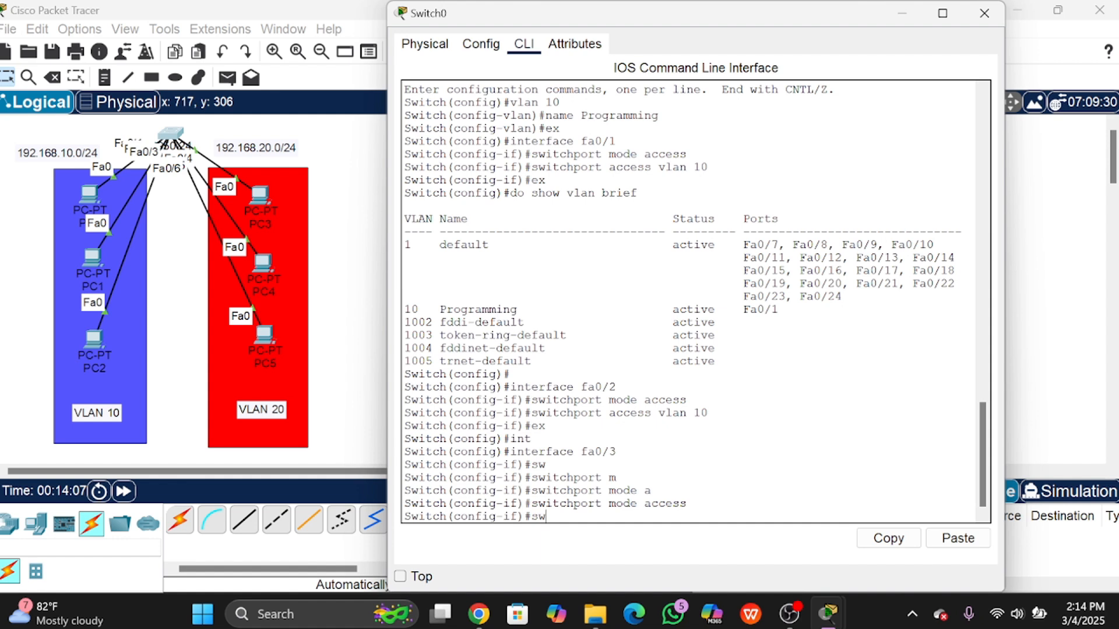
key("Tab")
type("ac")
key("Tab")
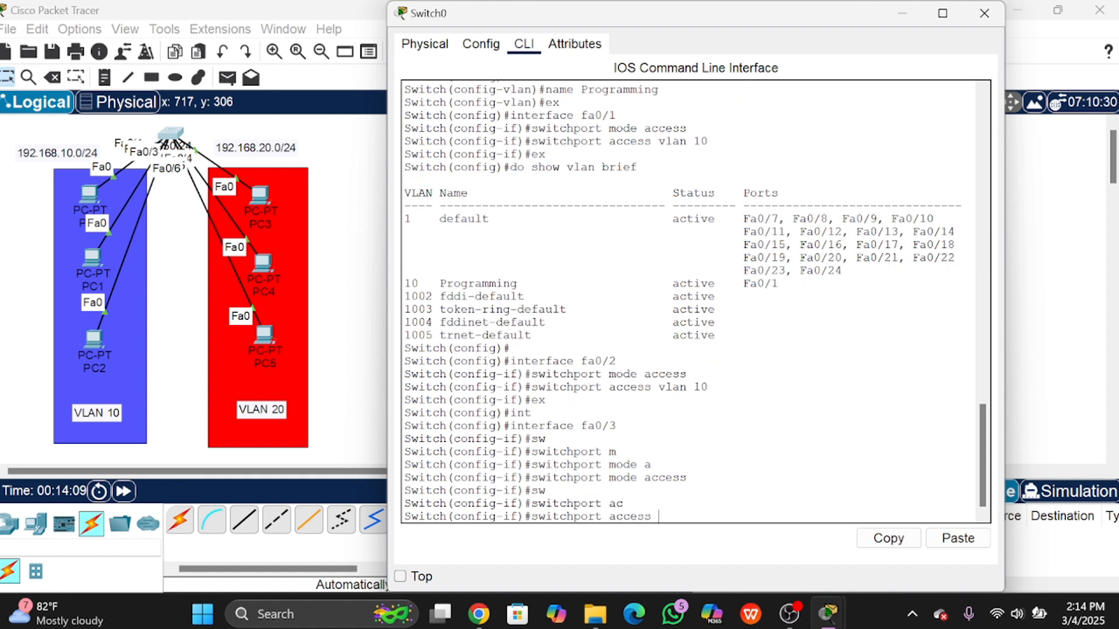
type("vlan 10")
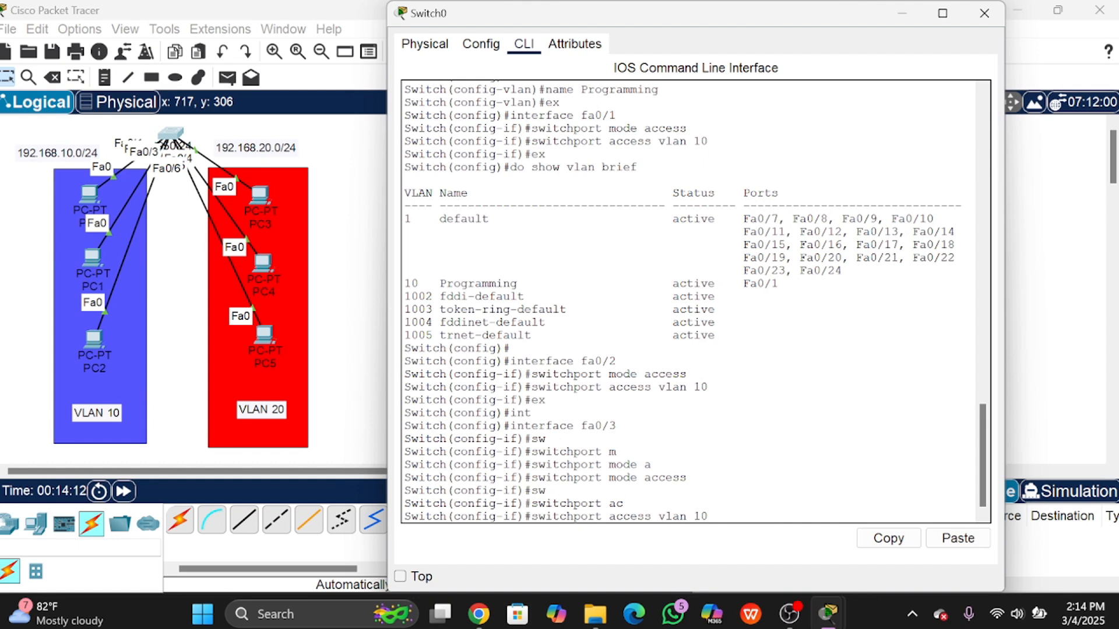
key("Return")
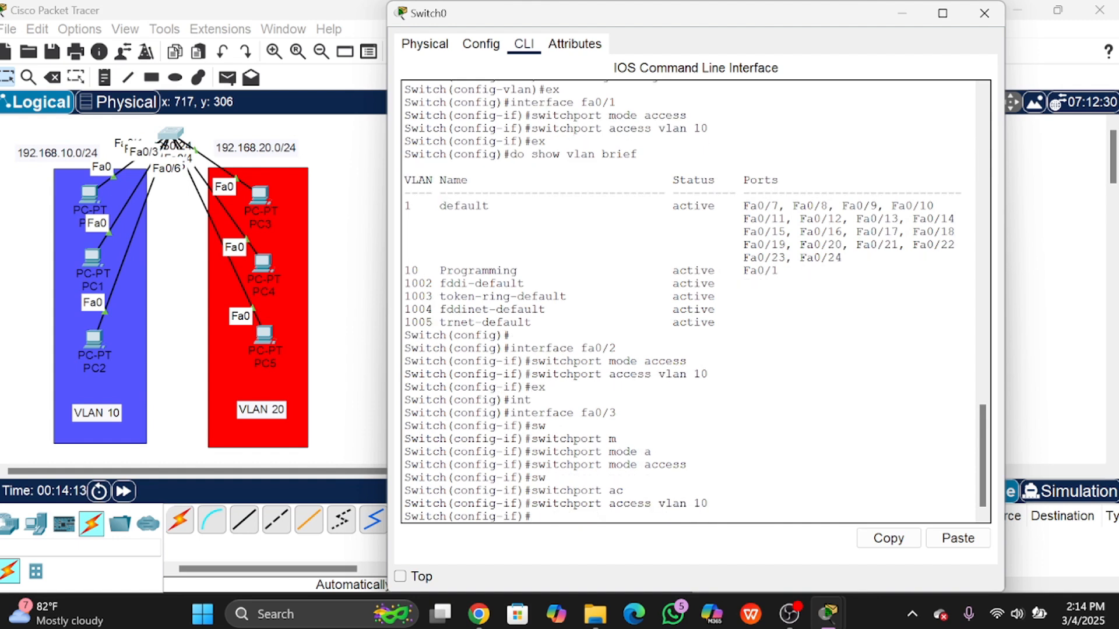
type("ex")
key("Return")
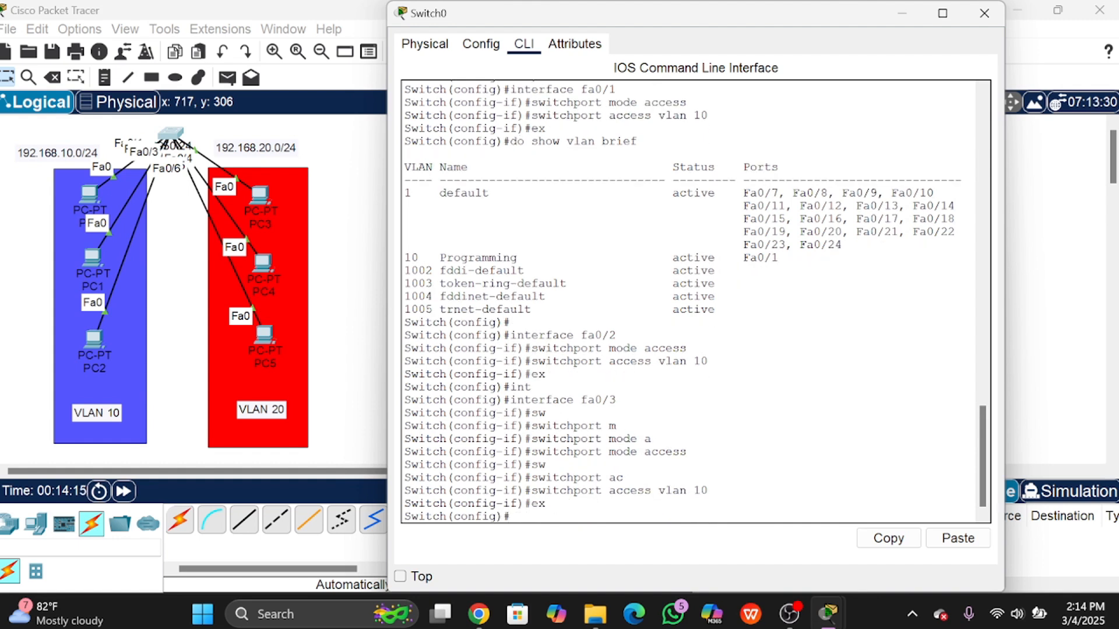
type("do show vlan b")
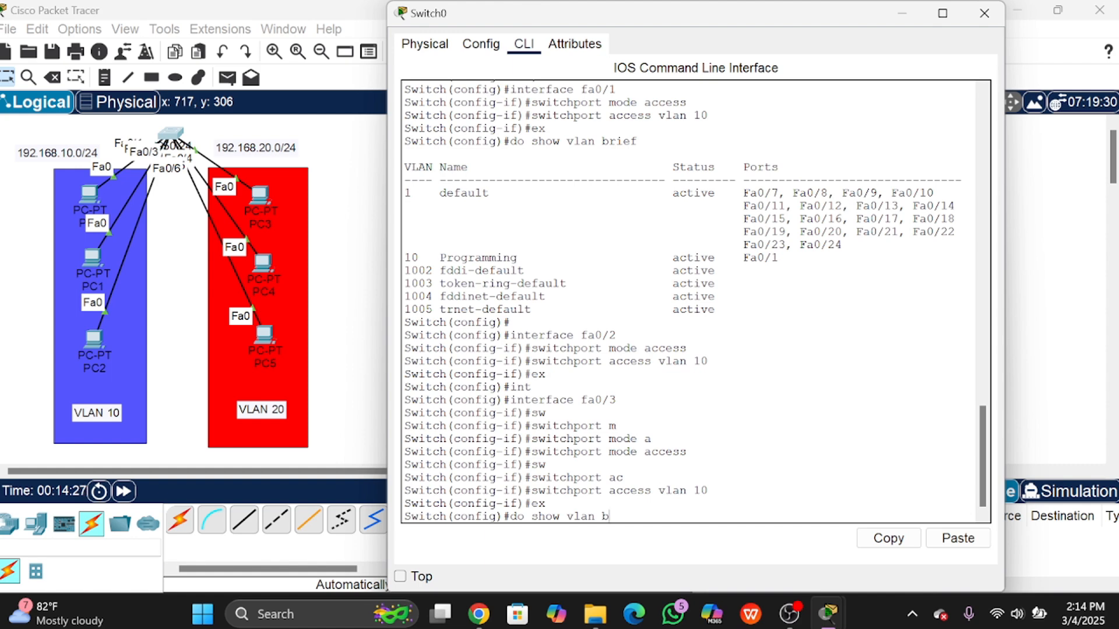
type("rief")
Step: Show the VLAN brief and highlight VLAN 10 Programming with ports Fa0/1, Fa0/2, Fa0/3
key("Return")
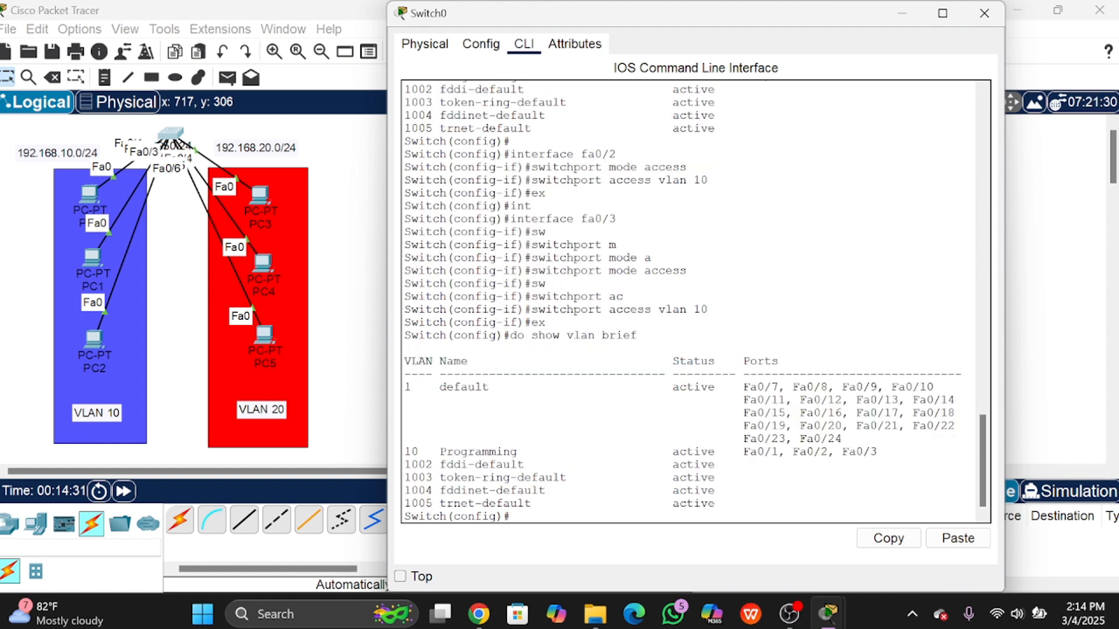
left_click_drag(405, 452, 700, 452)
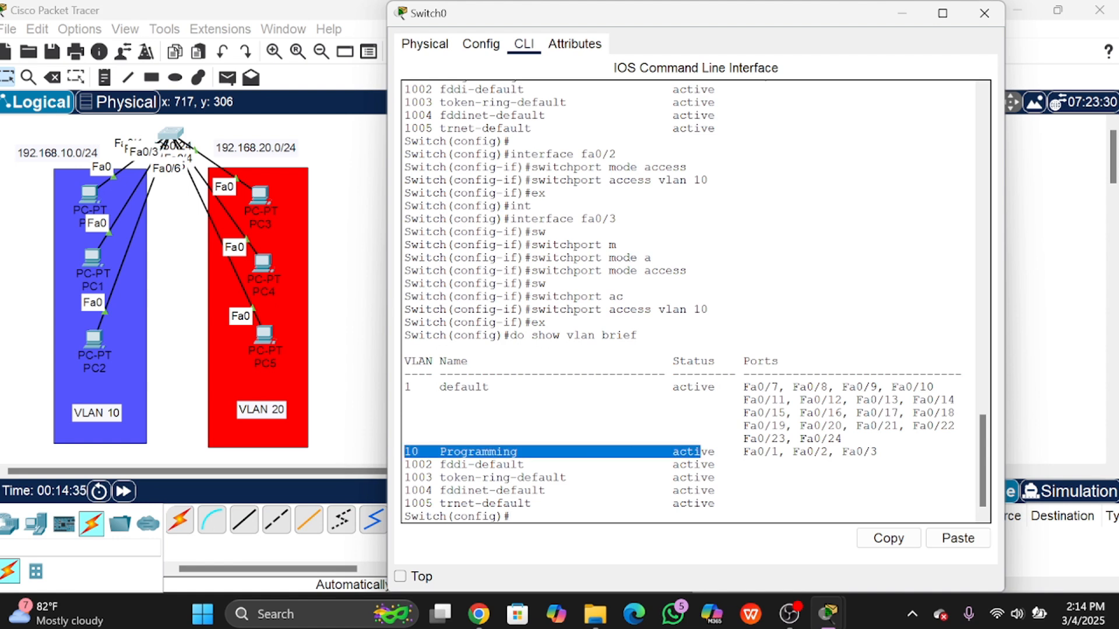
left_click(729, 452)
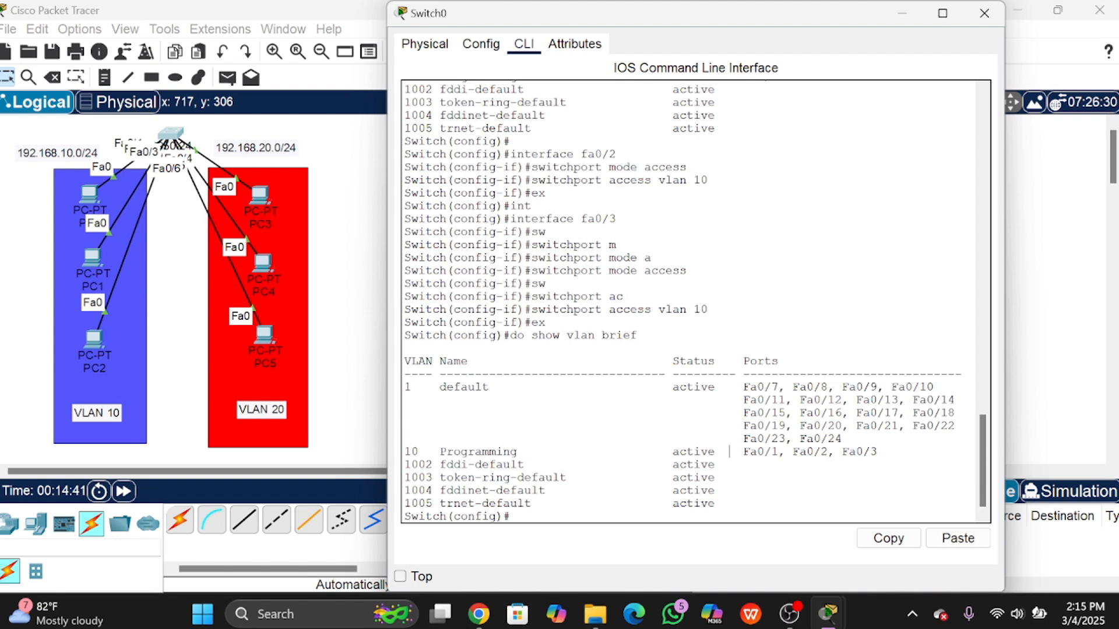
left_click_drag(737, 452, 878, 451)
left_click(879, 451)
left_click_drag(199, 158, 387, 361)
left_click(389, 315)
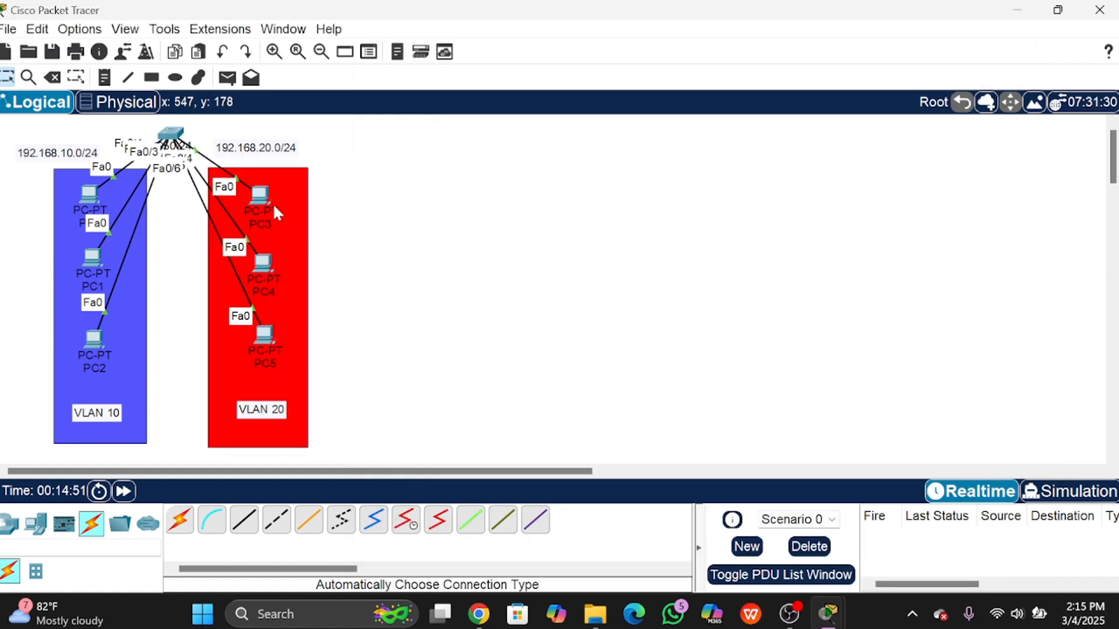
Step: In Switch0's CLI, exit to privileged mode and re-enter global configuration with 'conf t'
left_click(175, 137)
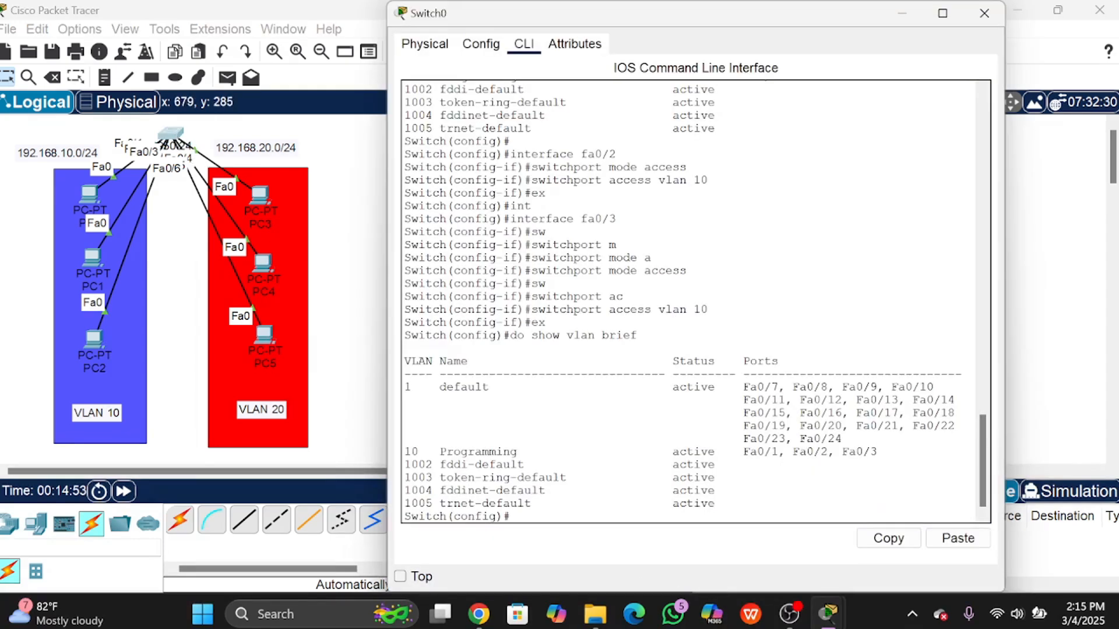
key("Return")
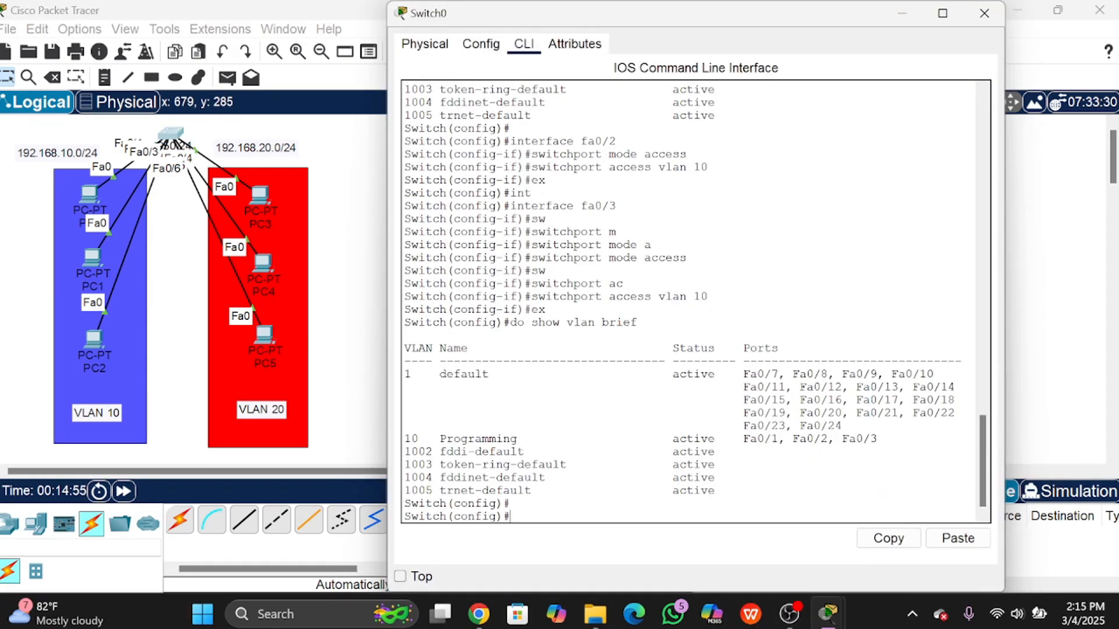
type("ex")
key("Return")
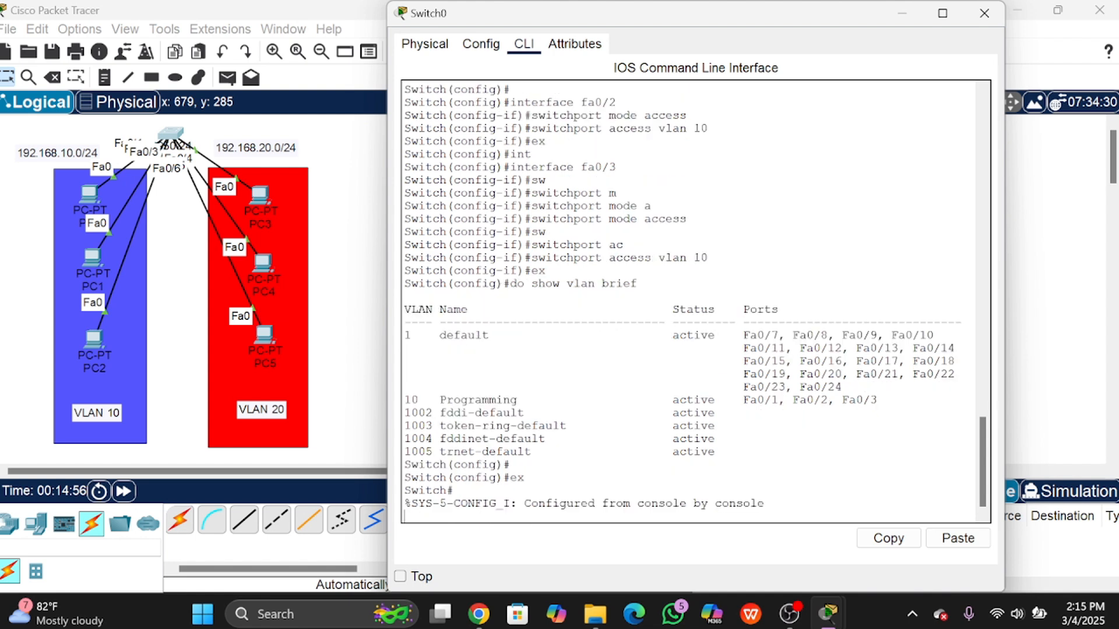
key("Return")
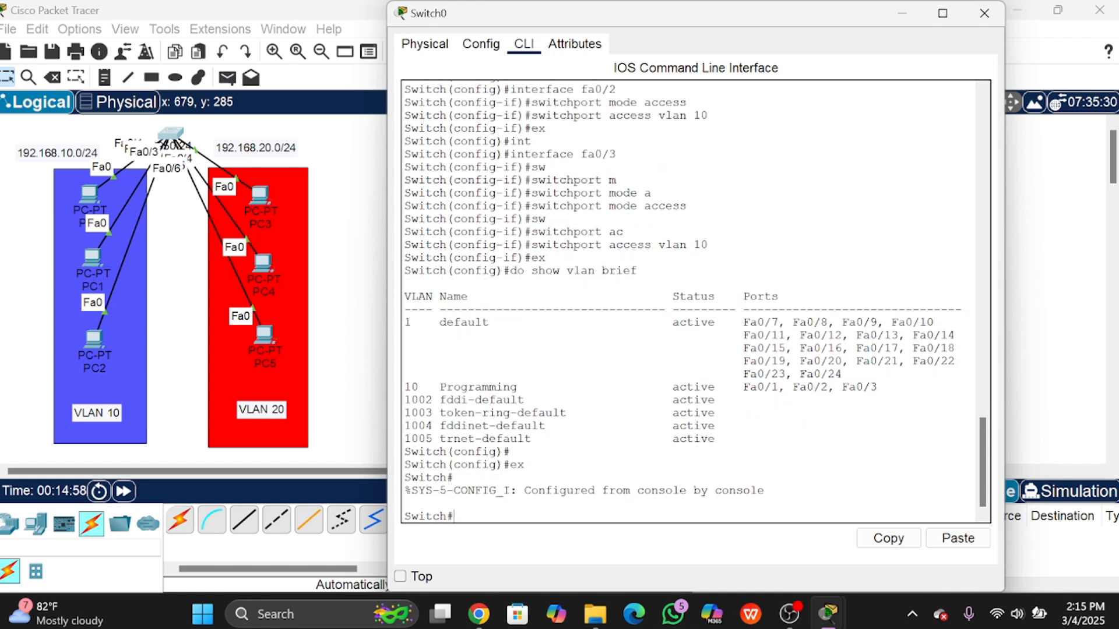
type("conf t")
key("Return")
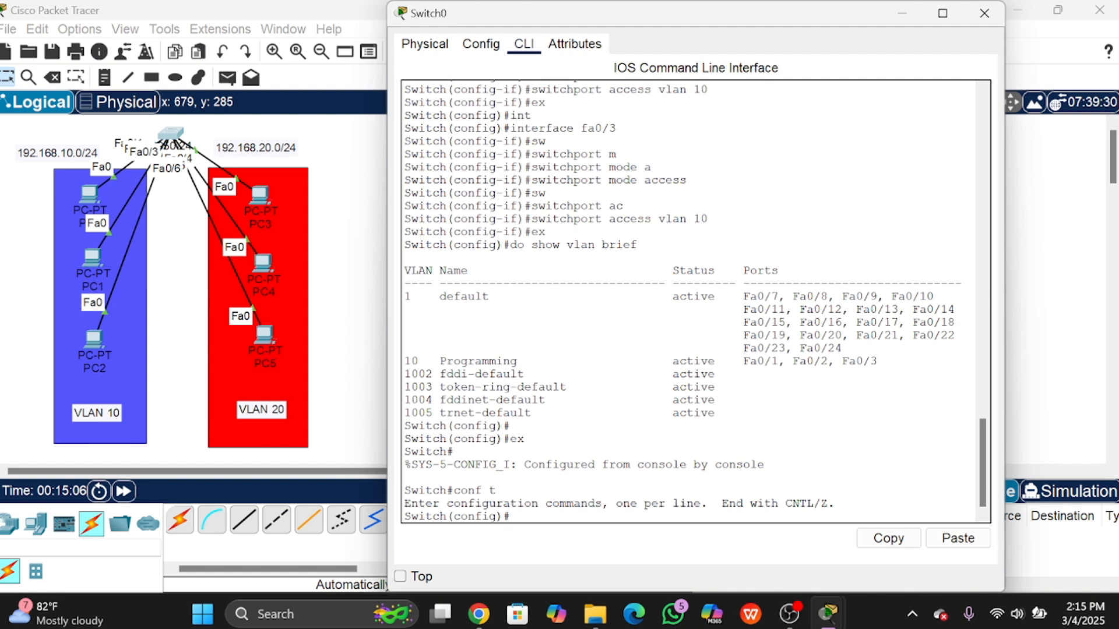
Step: Run 'vlan 20' and 'name Marketing', then exit VLAN configuration
type("vlan 20")
key("Return")
type("name ")
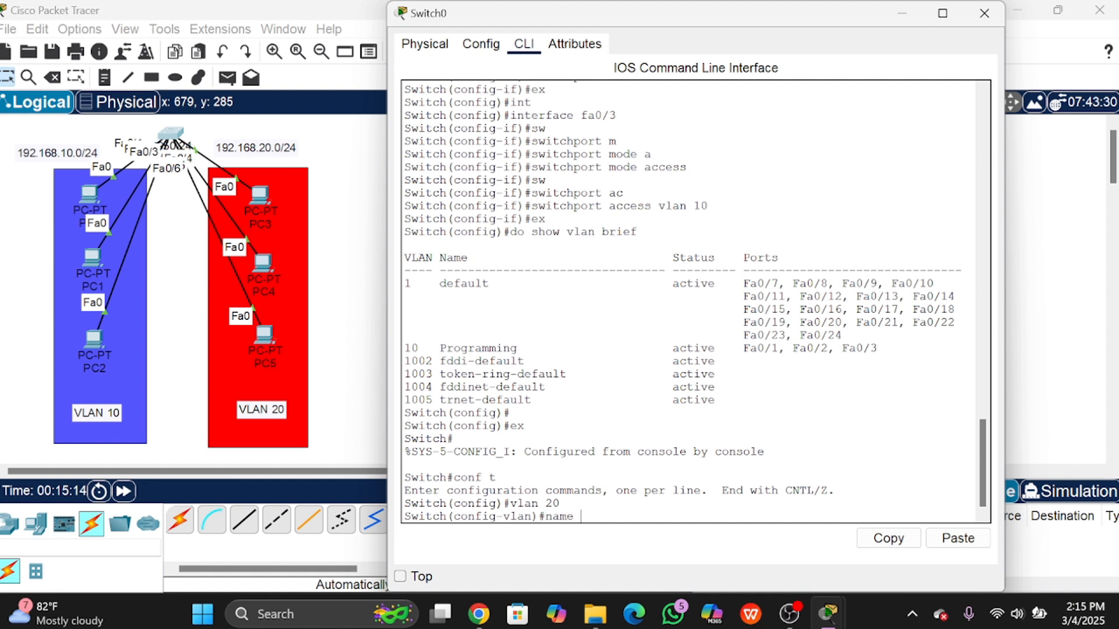
type("Marketing")
key("Return")
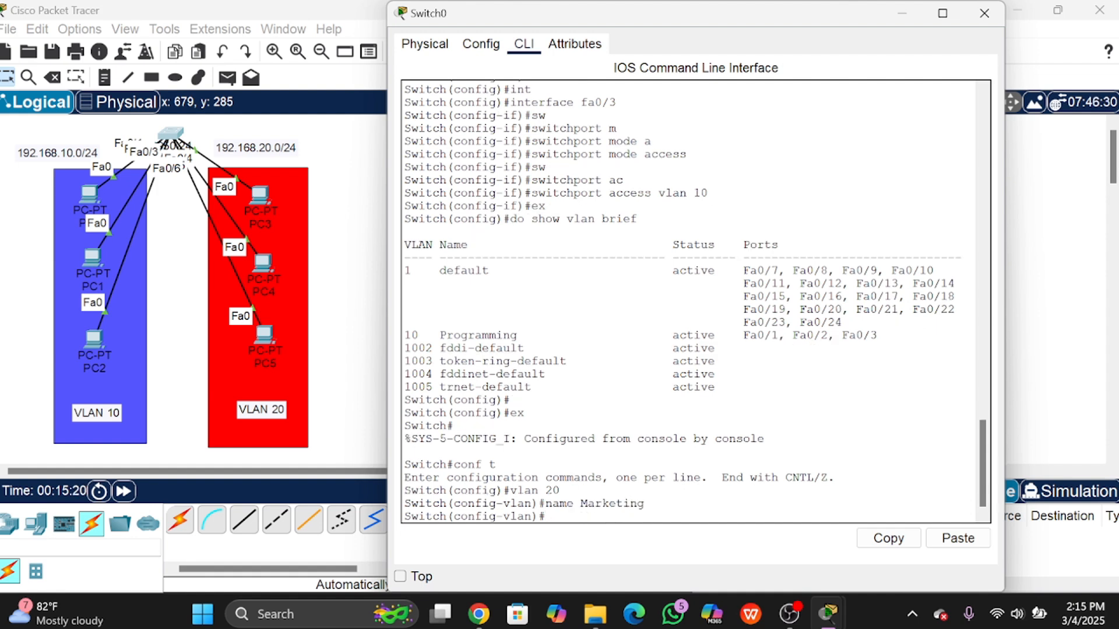
type("ex")
key("Return")
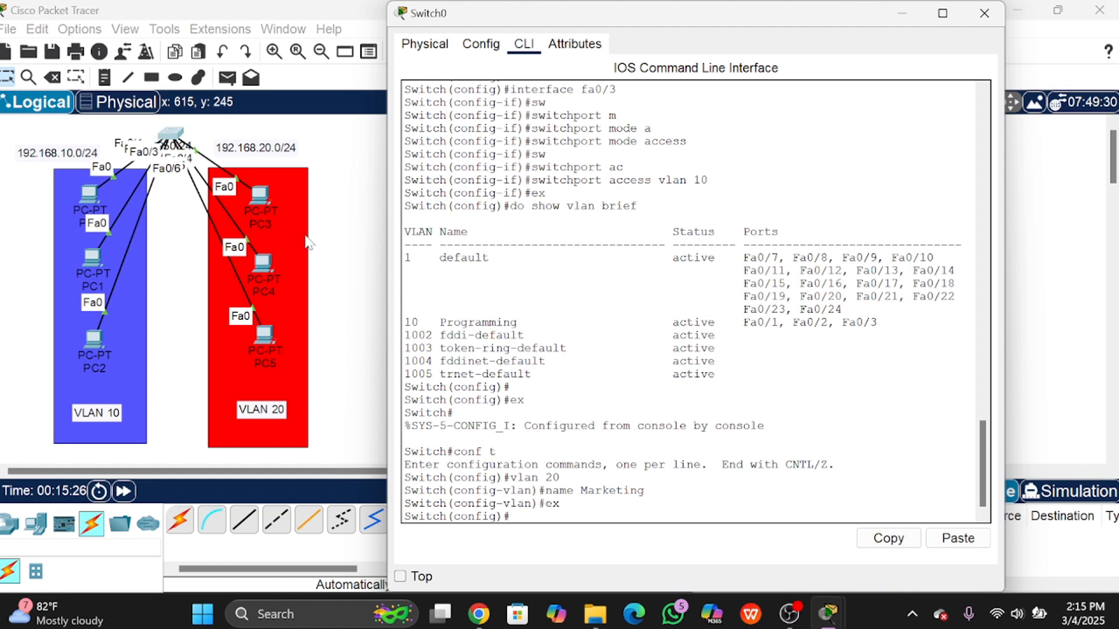
Step: Nudge PC3 beside the switch and close the PC3 settings window that opened
mouse_move(267, 200)
left_mouse_down()
mouse_move(328, 176)
mouse_move(311, 140)
mouse_move(325, 179)
mouse_move(339, 149)
mouse_move(285, 197)
mouse_move(267, 198)
left_mouse_up()
left_click(267, 198)
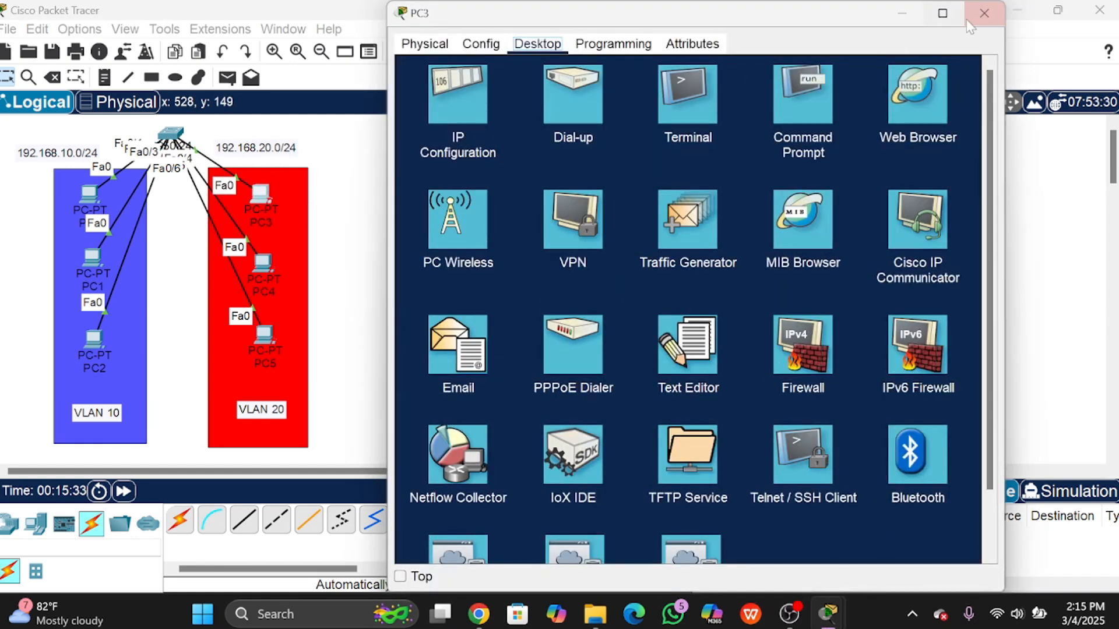
left_click(998, 12)
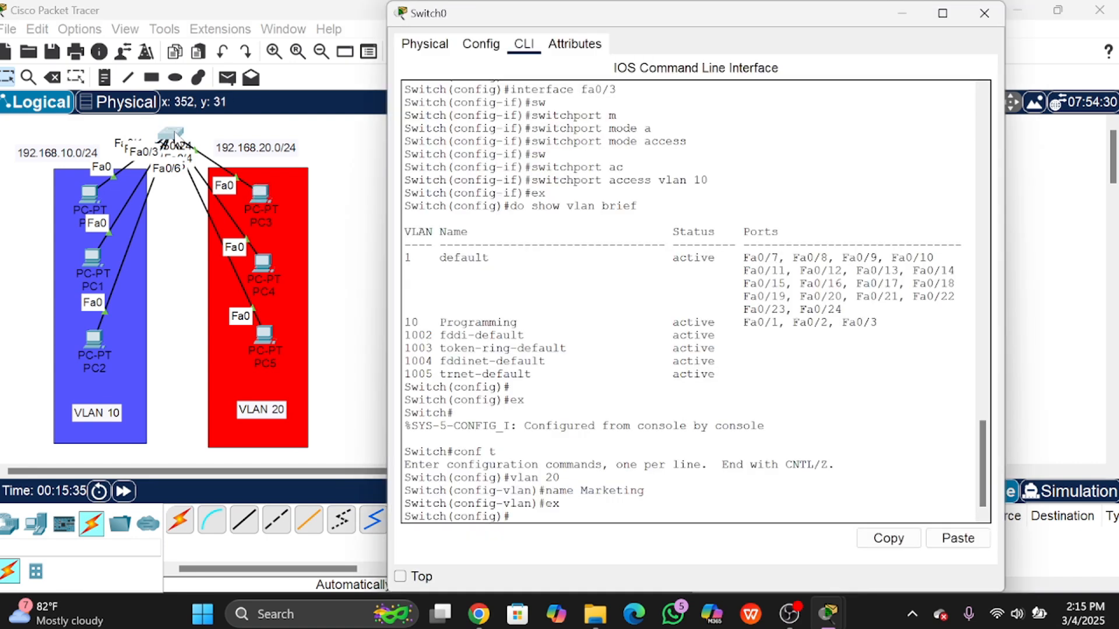
left_click(174, 136)
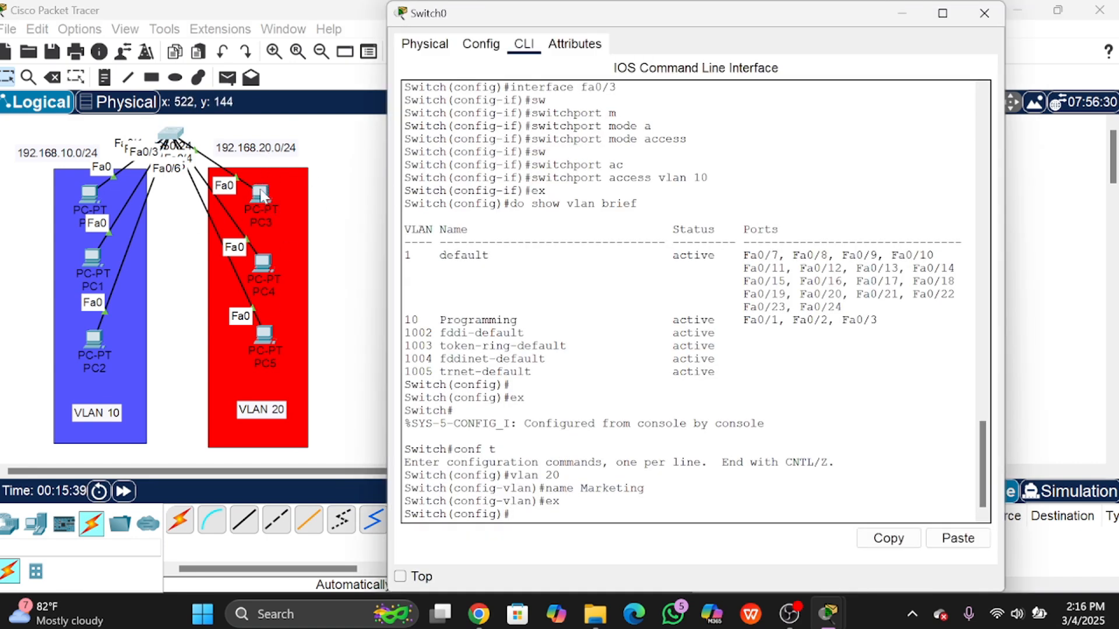
Step: Move the 192.168.20.0/24 label and place PC5, PC4 and PC3 inside the red VLAN 20 area
left_click_drag(246, 159, 385, 145)
left_click_drag(269, 257, 375, 234)
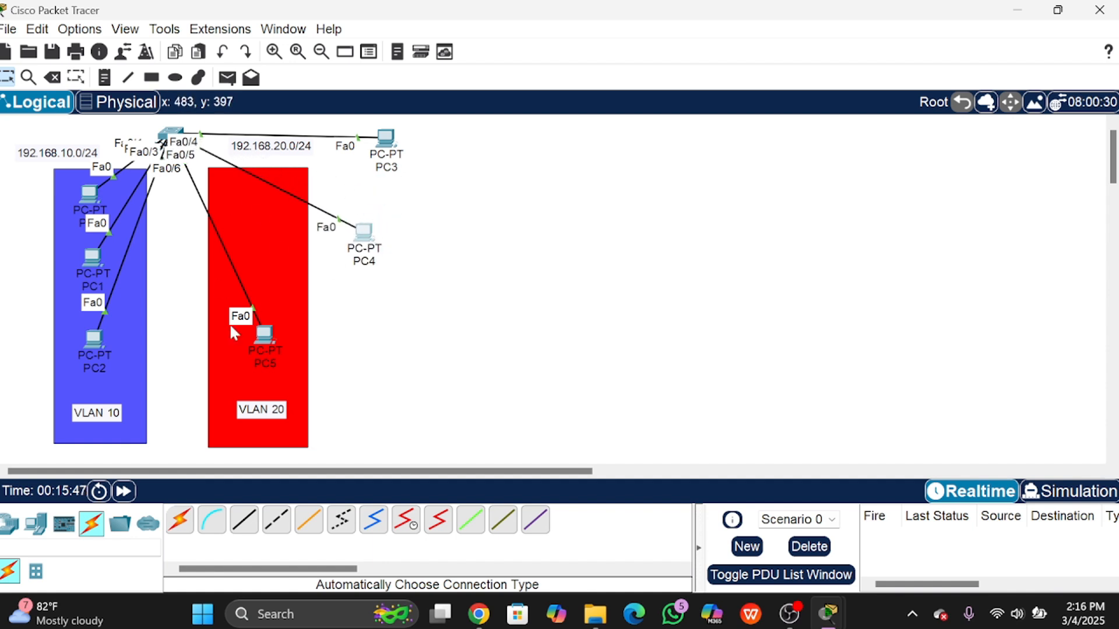
left_click_drag(250, 335, 362, 326)
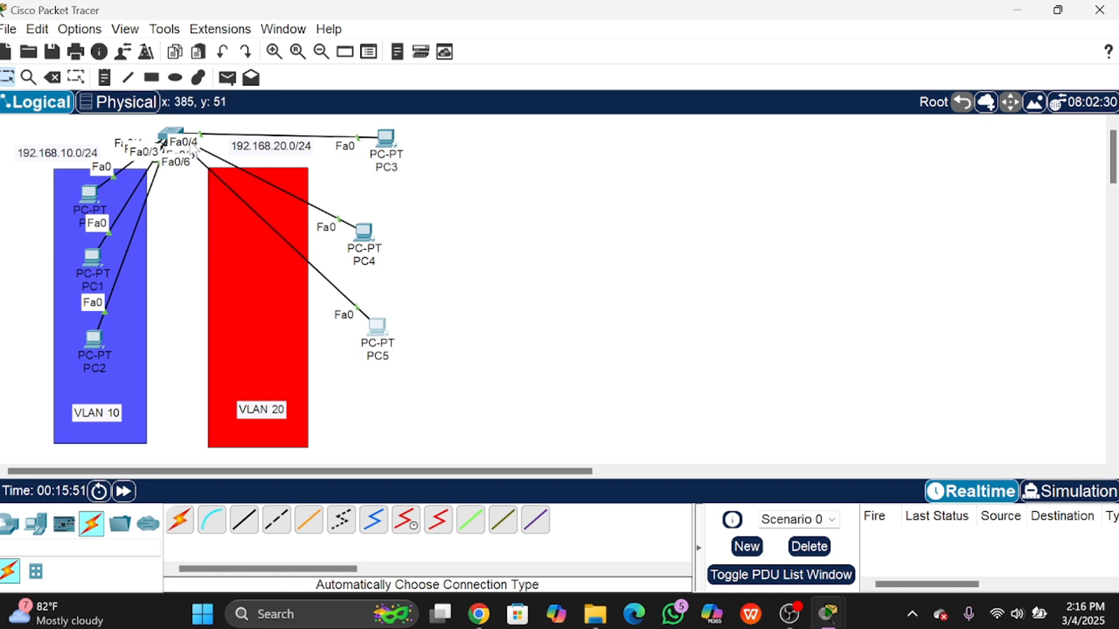
left_click_drag(379, 337, 239, 357)
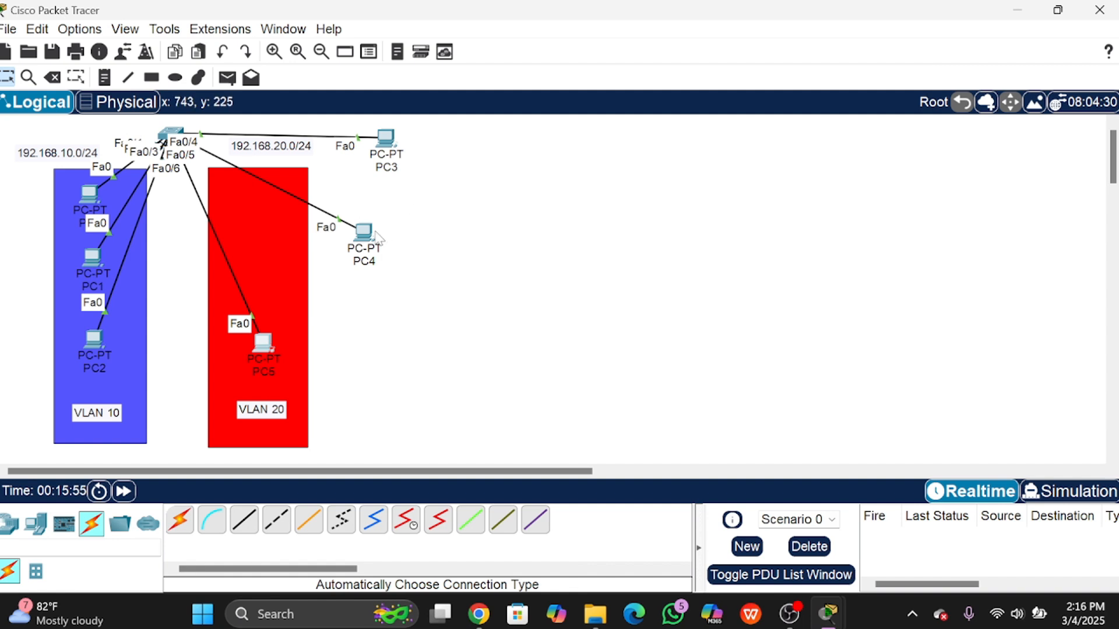
left_click_drag(378, 236, 284, 262)
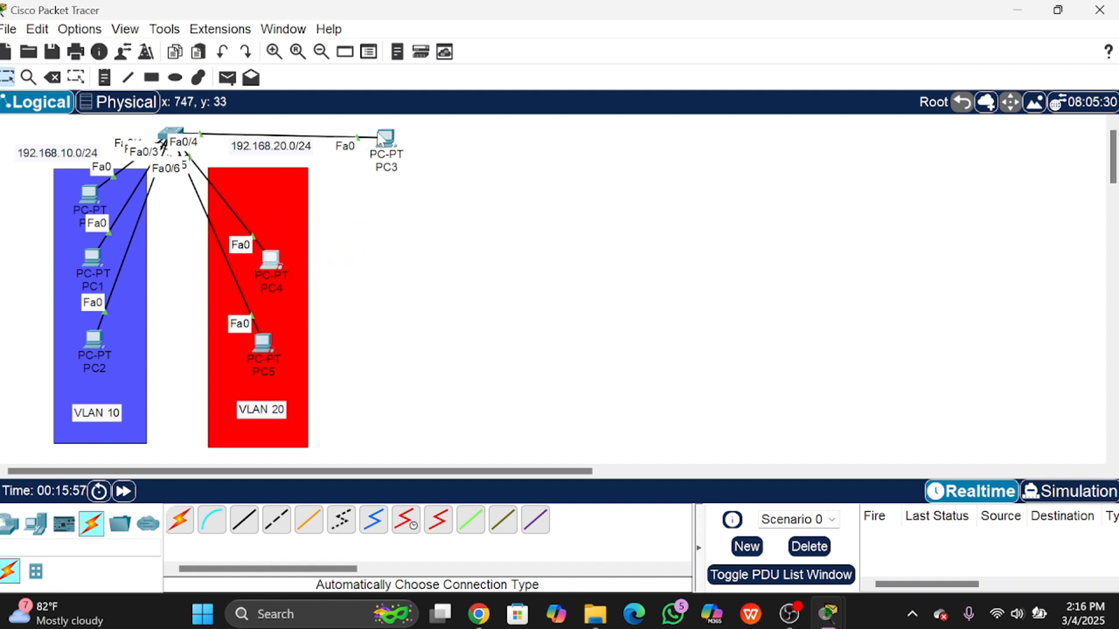
left_click_drag(382, 138, 267, 201)
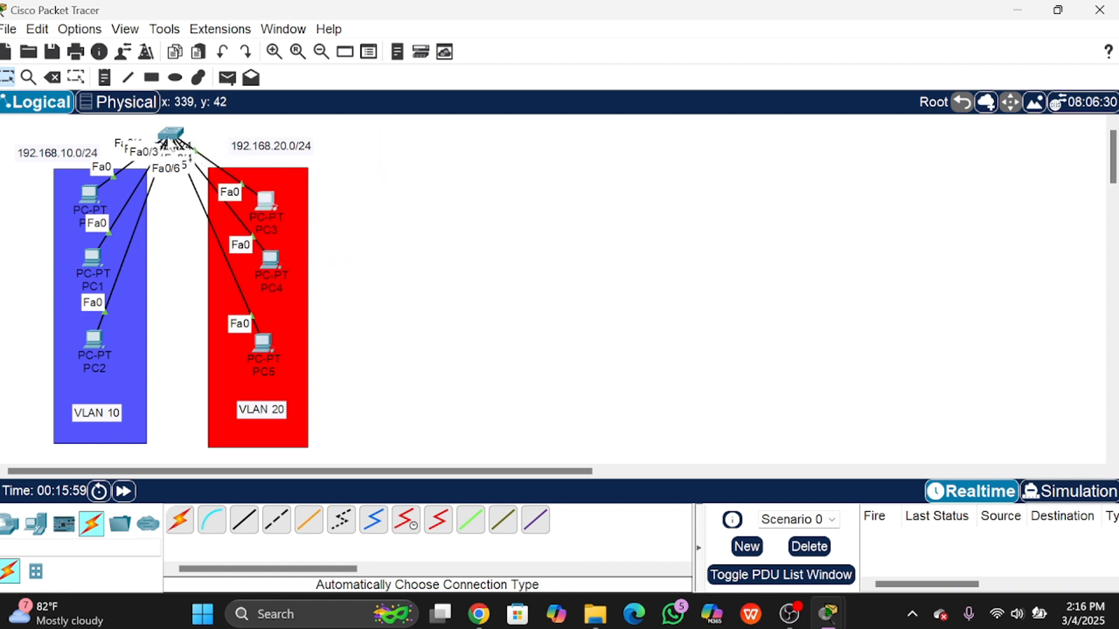
left_click(171, 134)
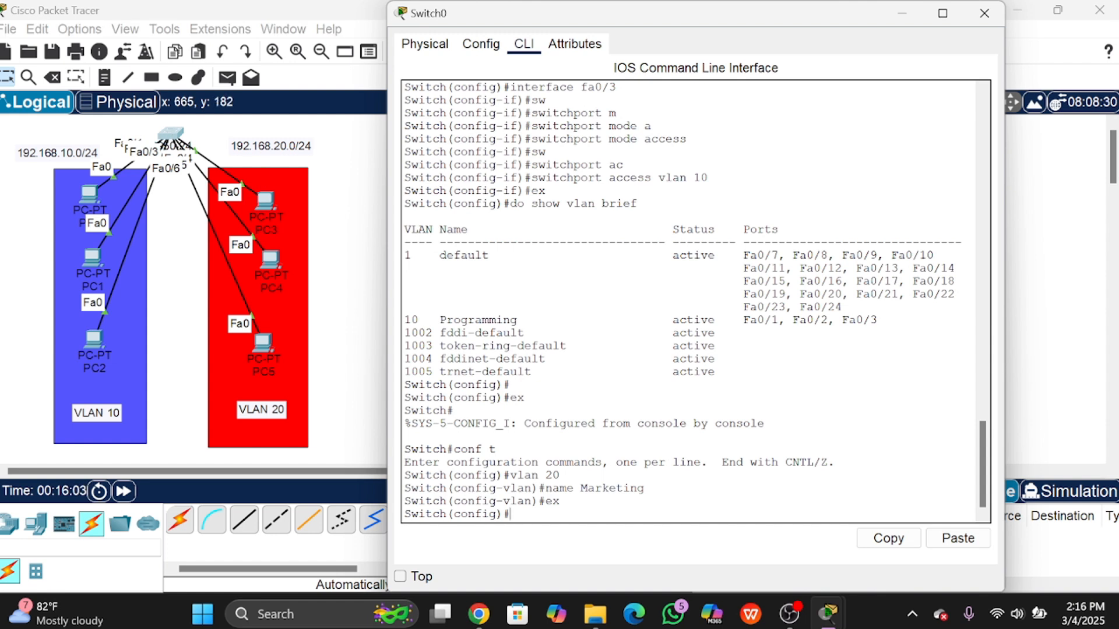
Step: Select ports Fa0/4 through Fa0/6 with 'interface range fa0/4-6'
type("int")
key("Tab")
type("ra")
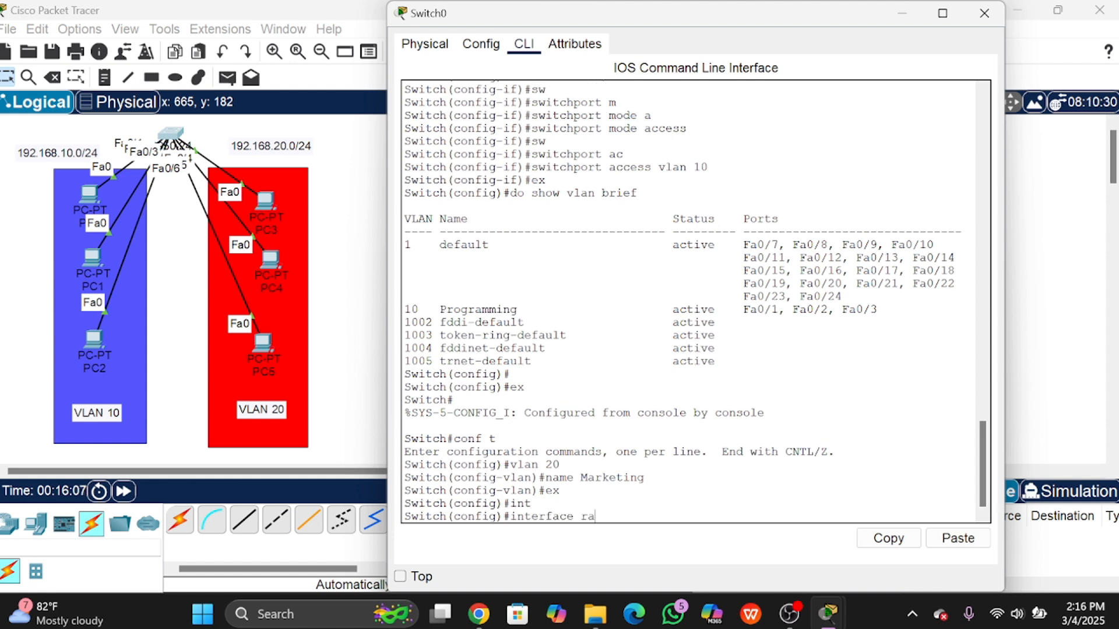
type("nge")
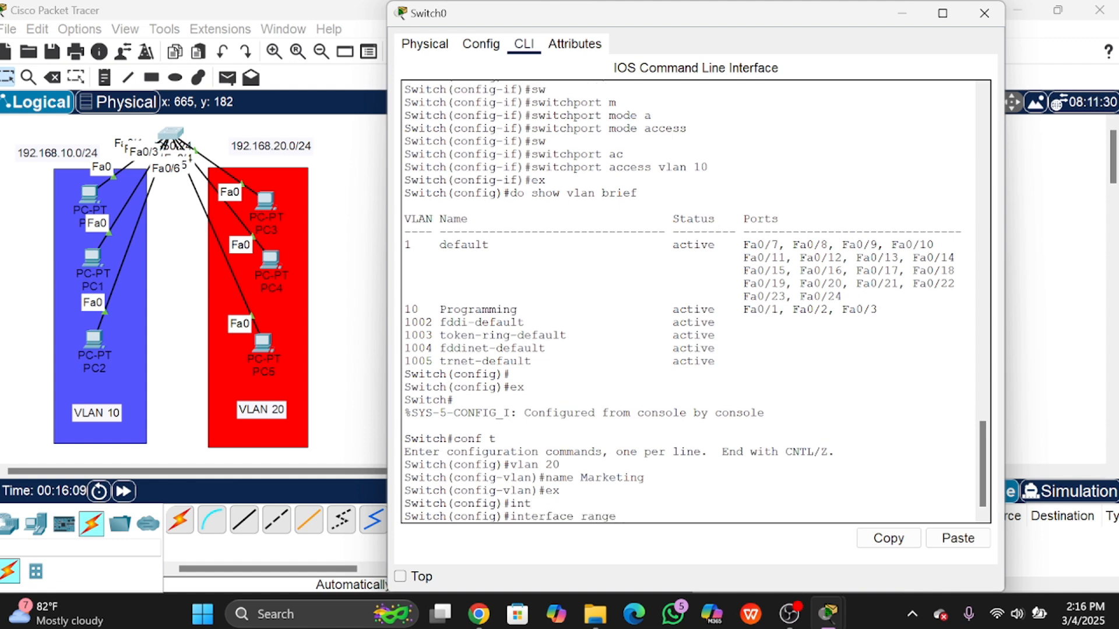
type(" fa0/3")
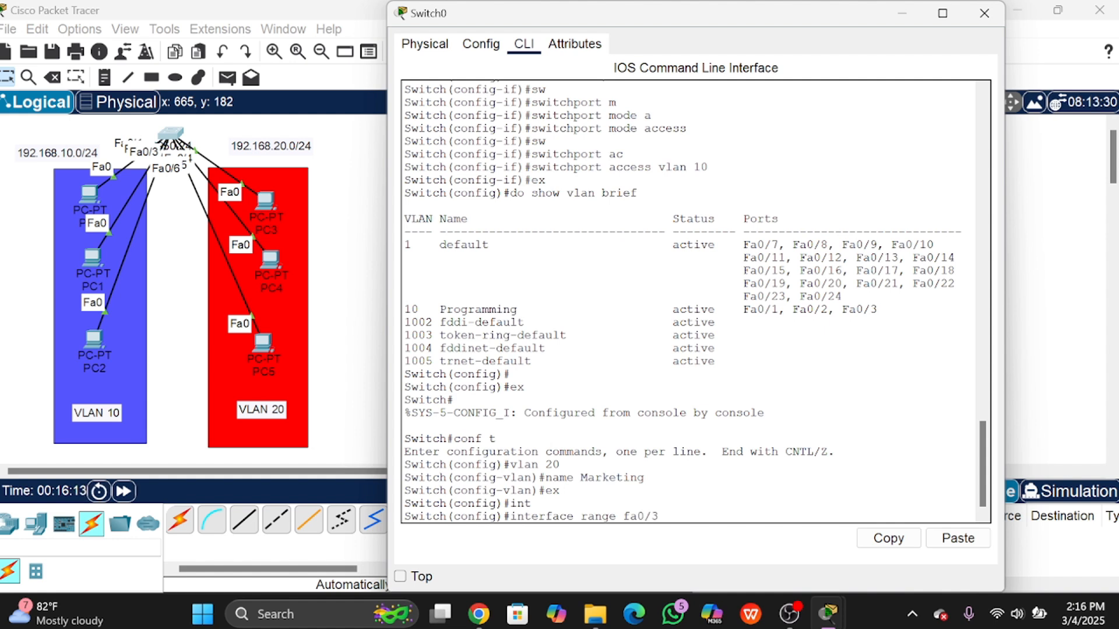
key("BackSpace")
type("4-6")
key("Return")
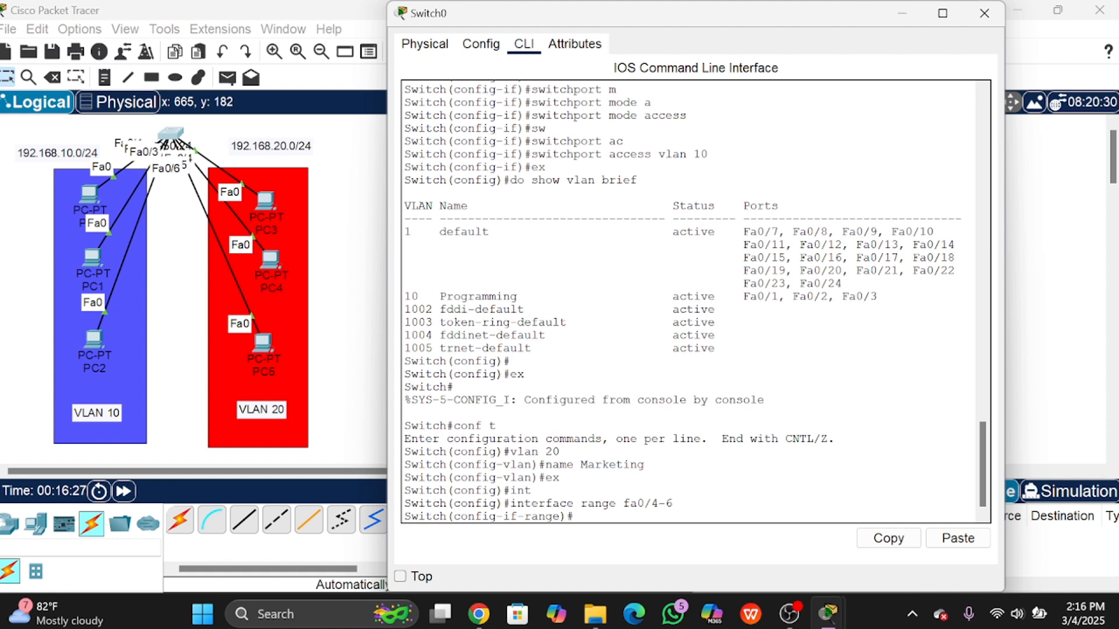
Step: Rearrange PC3, PC4 and PC5 so they sit inside the VLAN 20 area
left_click(258, 206)
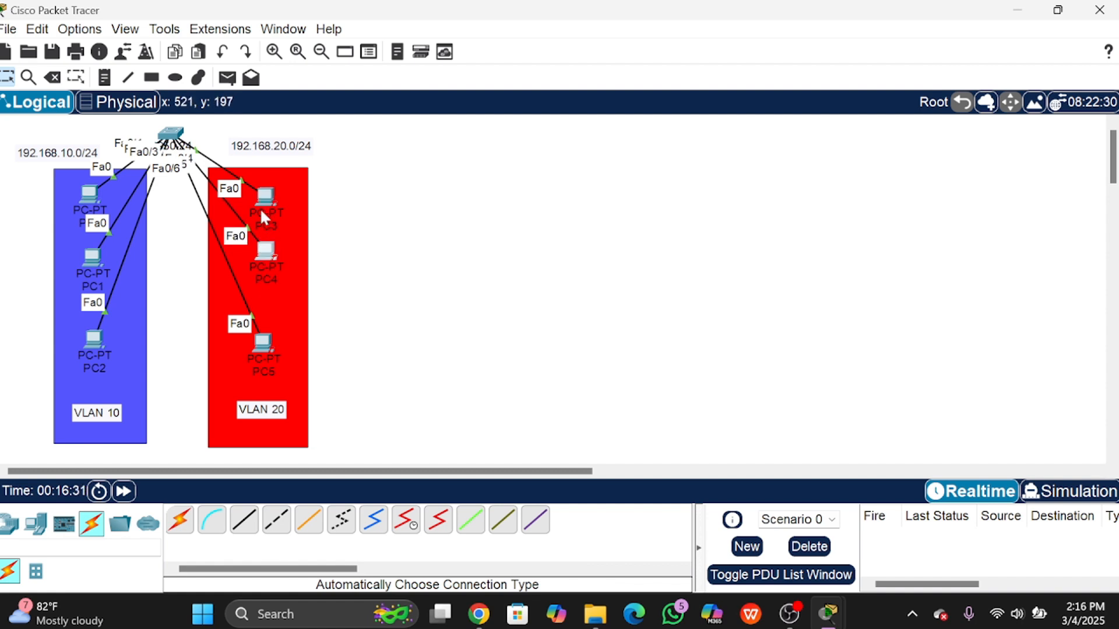
left_click_drag(263, 209, 367, 149)
left_click_drag(265, 258, 333, 230)
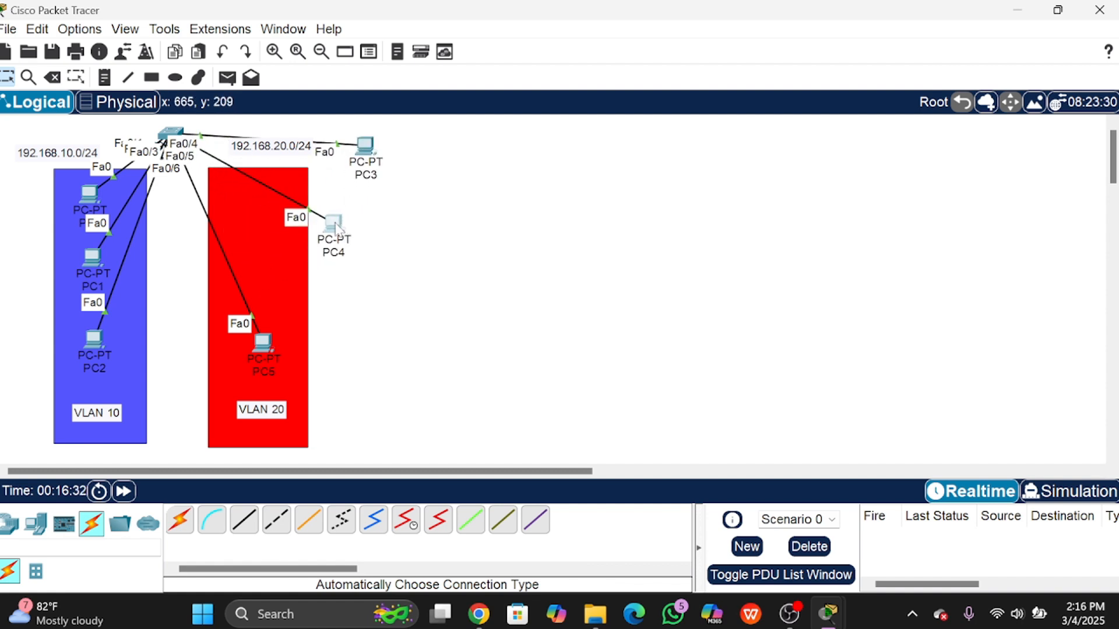
mouse_move(261, 339)
left_mouse_down()
mouse_move(261, 328)
mouse_move(264, 343)
left_mouse_up()
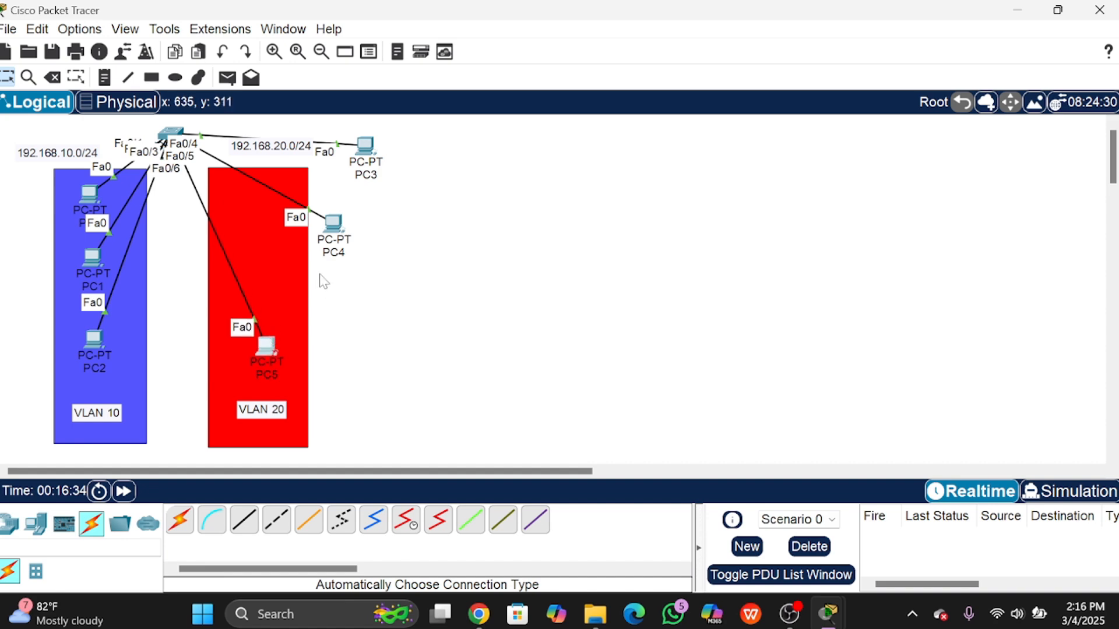
left_click_drag(336, 226, 263, 292)
left_click_drag(366, 146, 267, 211)
left_click(173, 136)
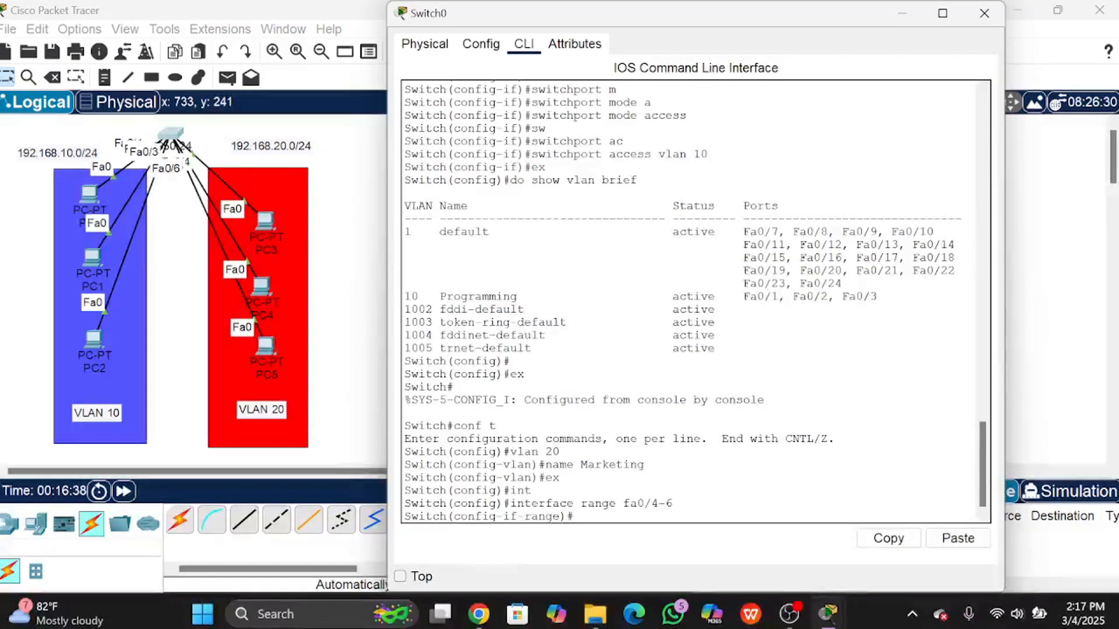
Step: Set ports Fa0/4–Fa0/6 to switchport mode access in VLAN 20, then exit
type("sw")
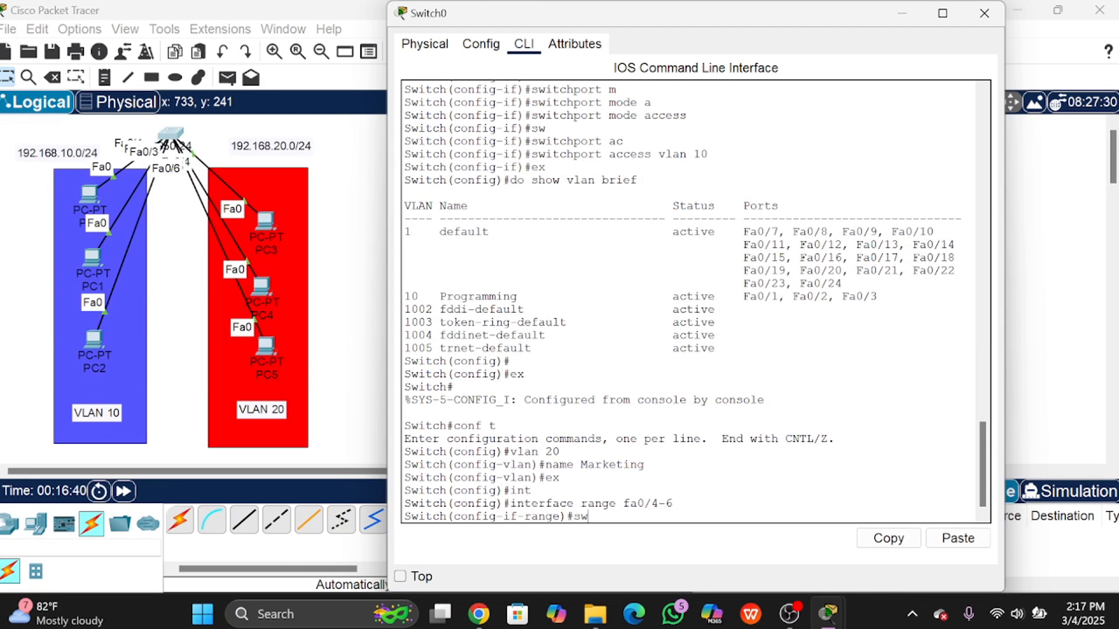
type("itchport mode")
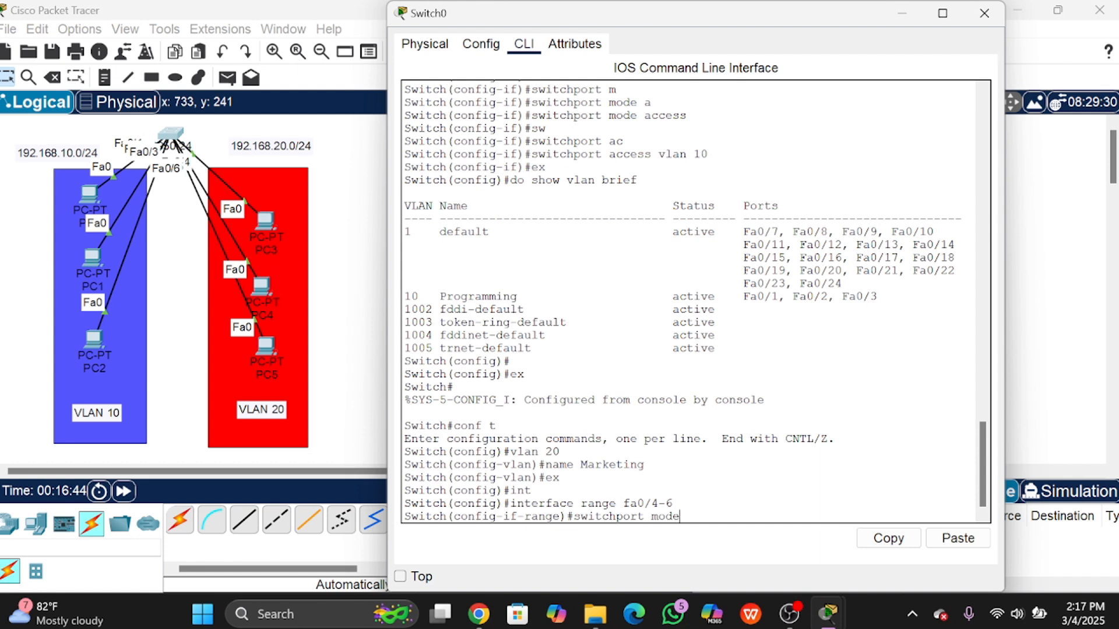
type(" access")
key("Return")
type("swit")
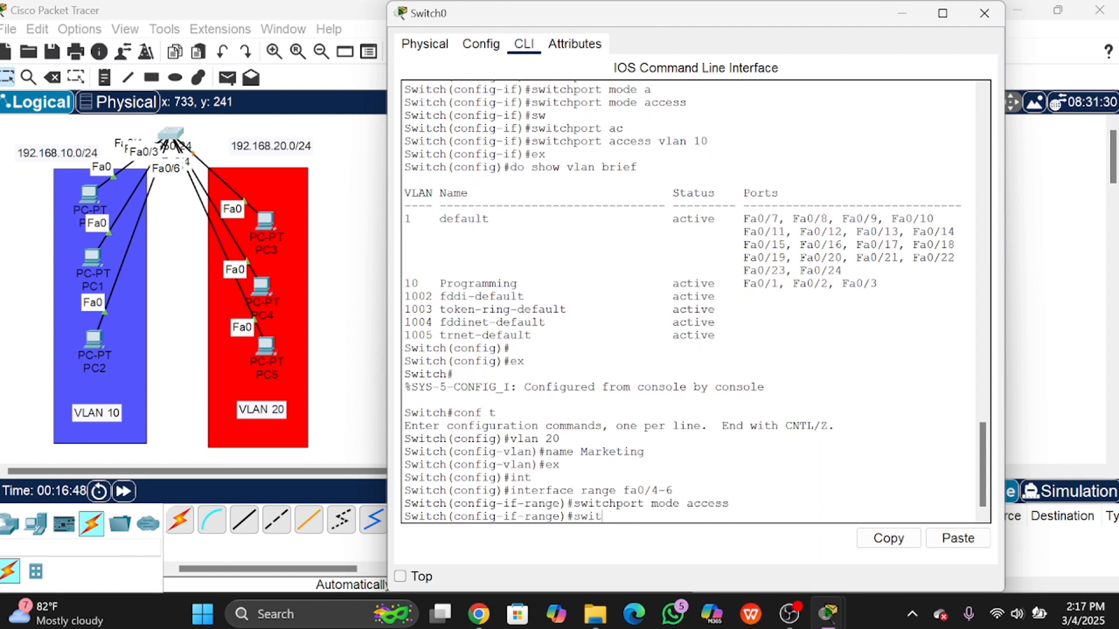
type("chport access ")
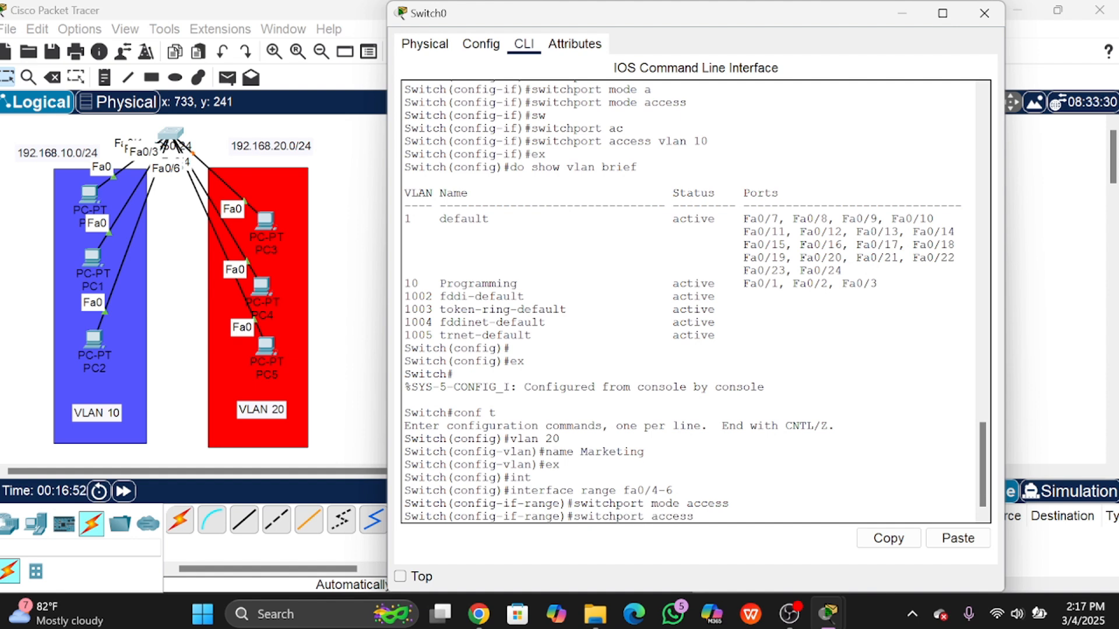
type("vlan 20")
key("Return")
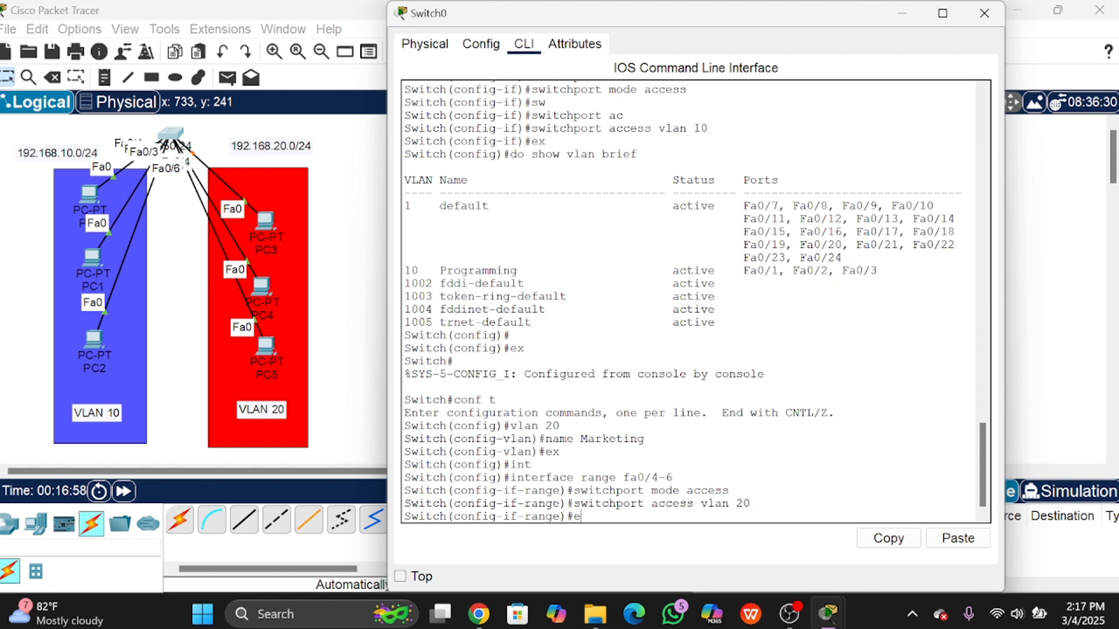
type("ex")
key("Return")
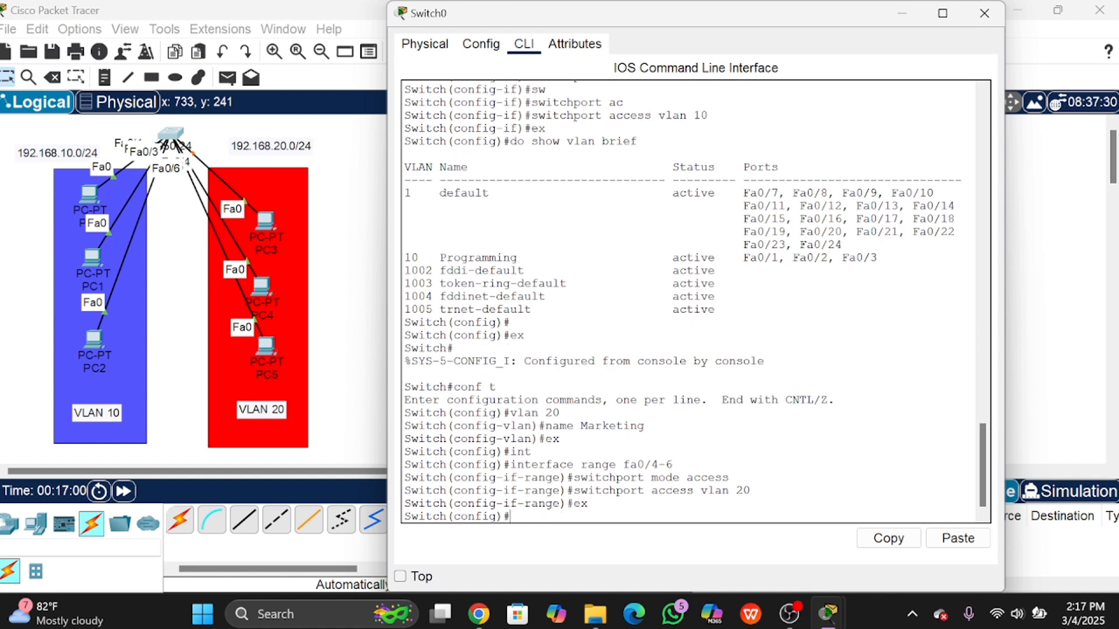
Step: Run 'do show vlan brief' and highlight VLAN 20 Marketing's number, name, status and ports
type("do show vlan bri")
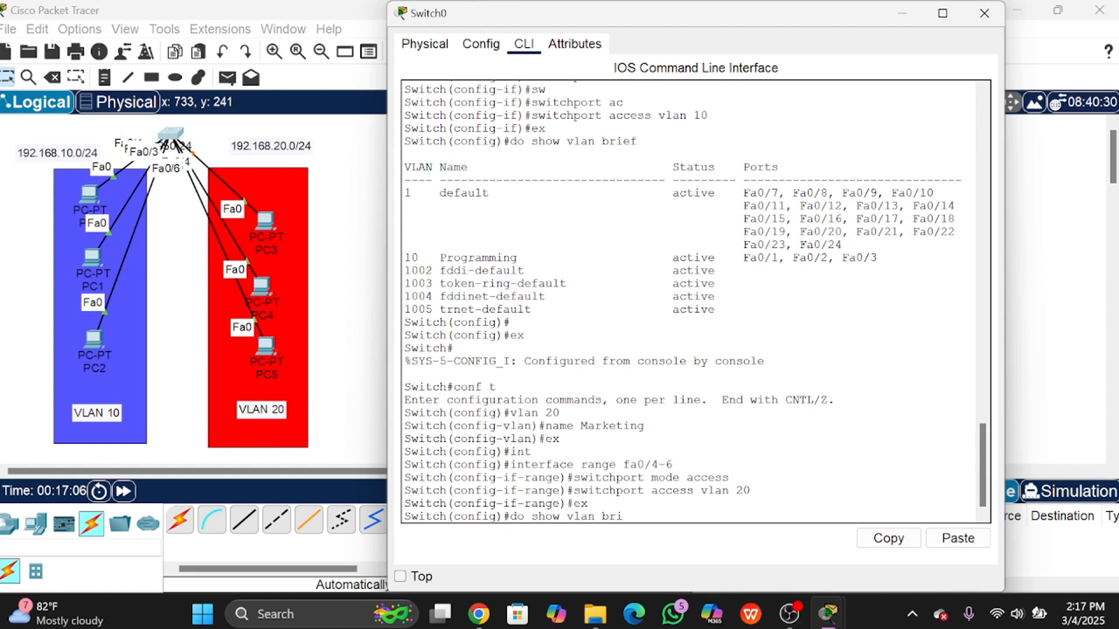
type("ef")
key("Return")
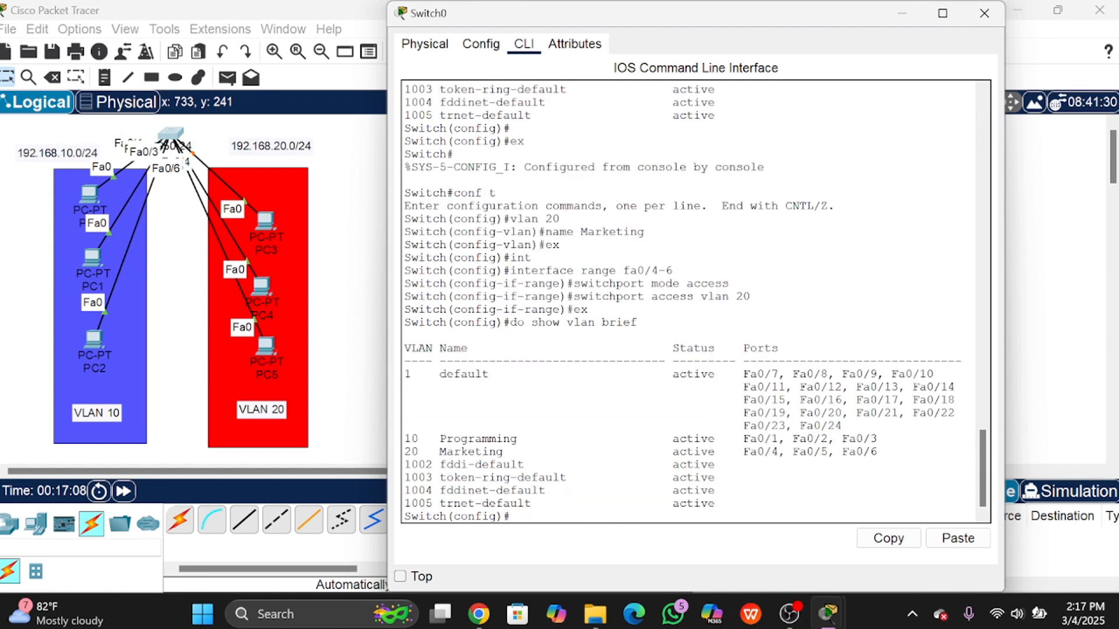
left_click_drag(404, 452, 496, 452)
left_click(496, 451)
left_click_drag(404, 452, 426, 451)
left_click_drag(433, 452, 524, 453)
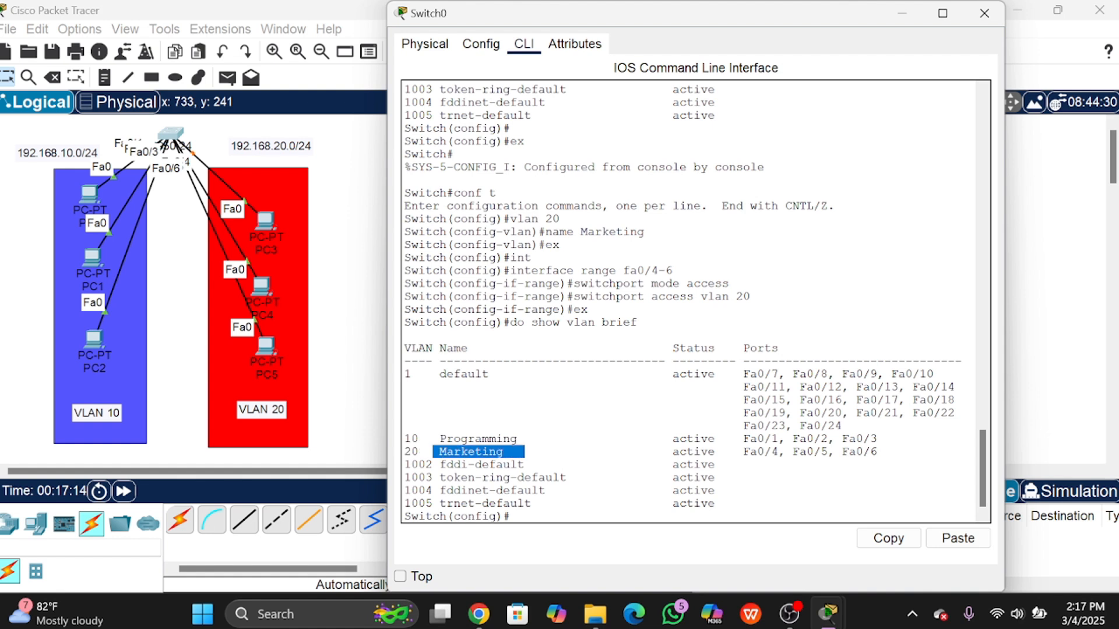
left_click(595, 452)
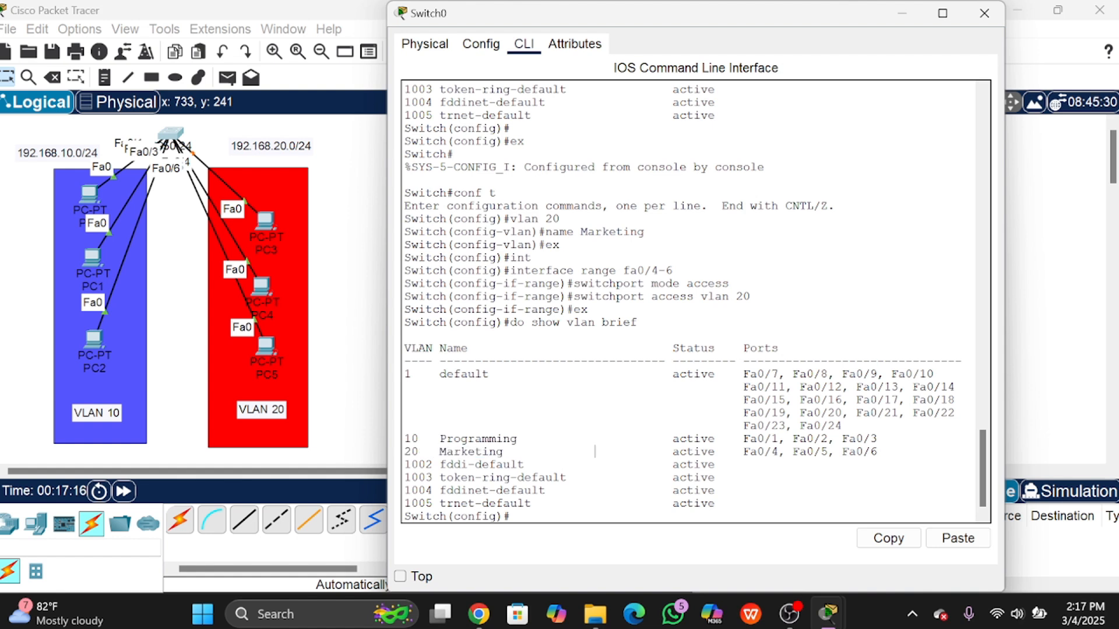
double_click(693, 452)
left_click_drag(743, 453, 877, 452)
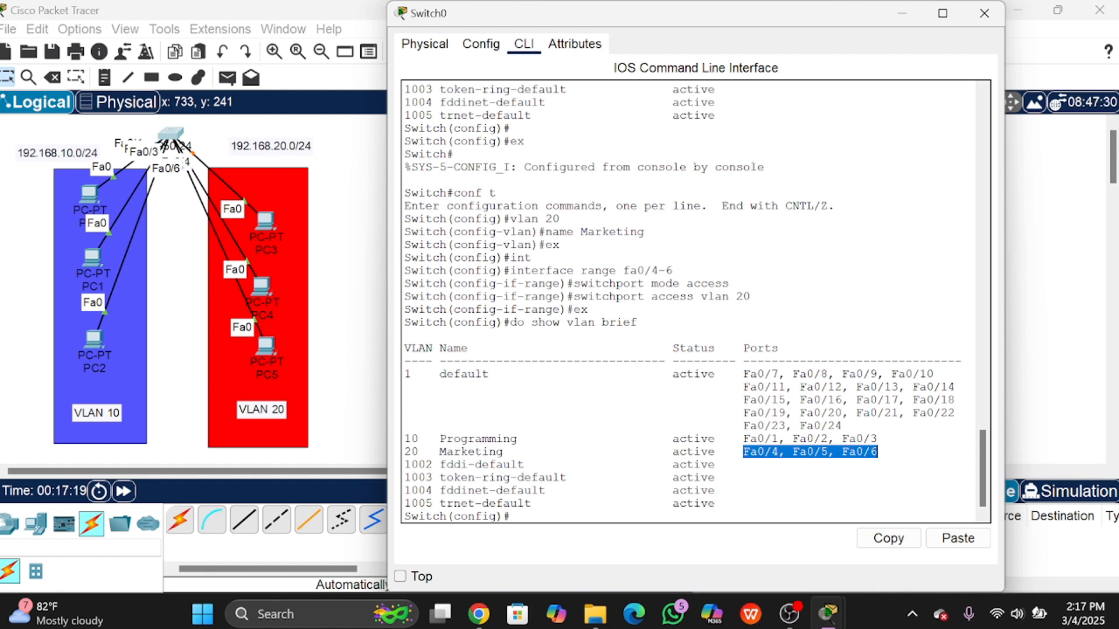
left_click(878, 452)
Step: Highlight the full VLAN 20 Marketing row and its ports, then the VLAN 10 Programming row
double_click(838, 440)
left_click(838, 439)
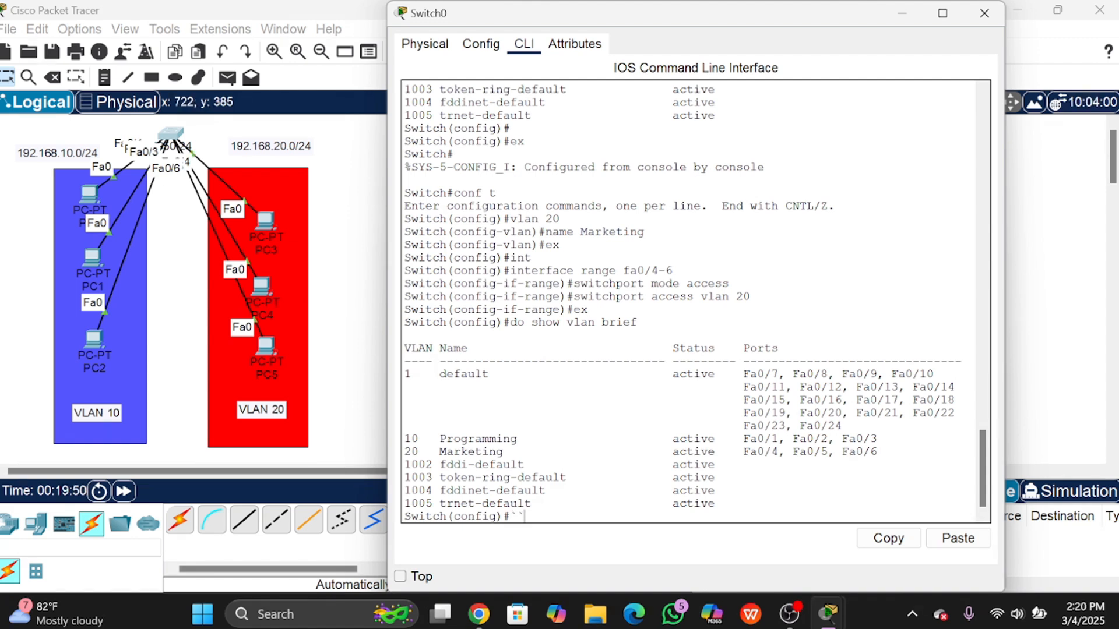
left_click_drag(404, 452, 877, 452)
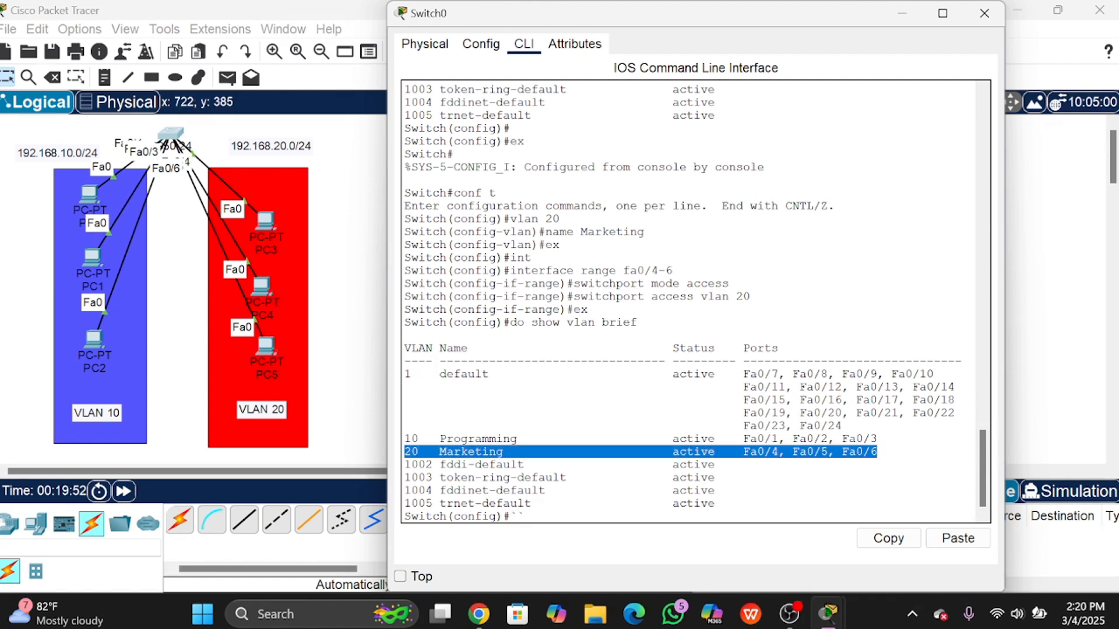
left_click(722, 464)
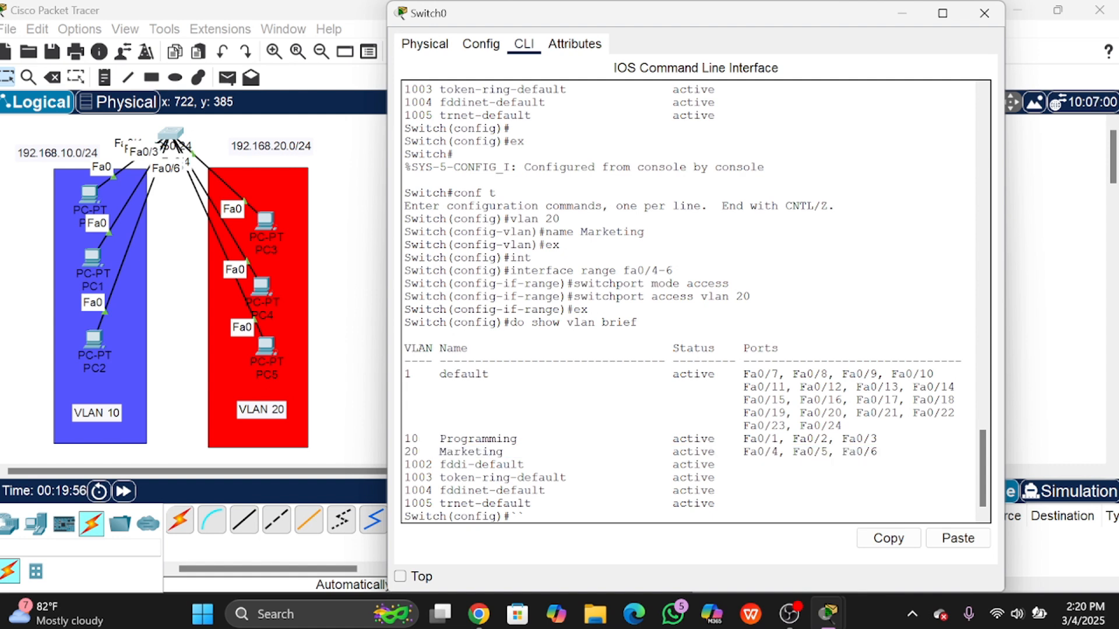
left_click_drag(743, 451, 877, 452)
left_click(877, 451)
left_click_drag(405, 439, 880, 439)
left_click(844, 426)
left_click_drag(743, 438, 827, 439)
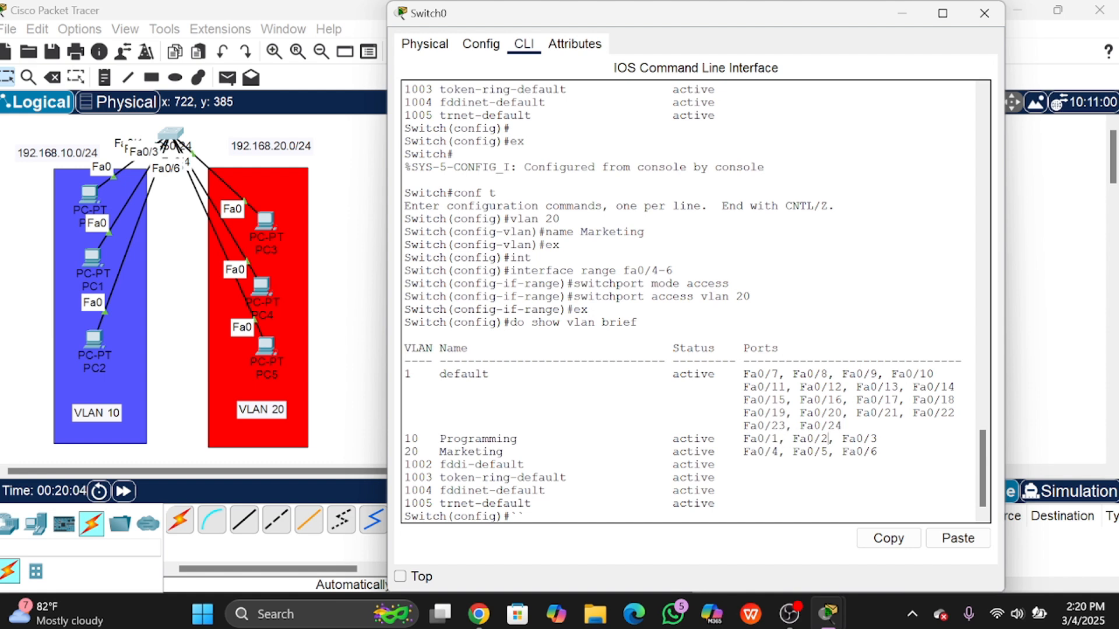
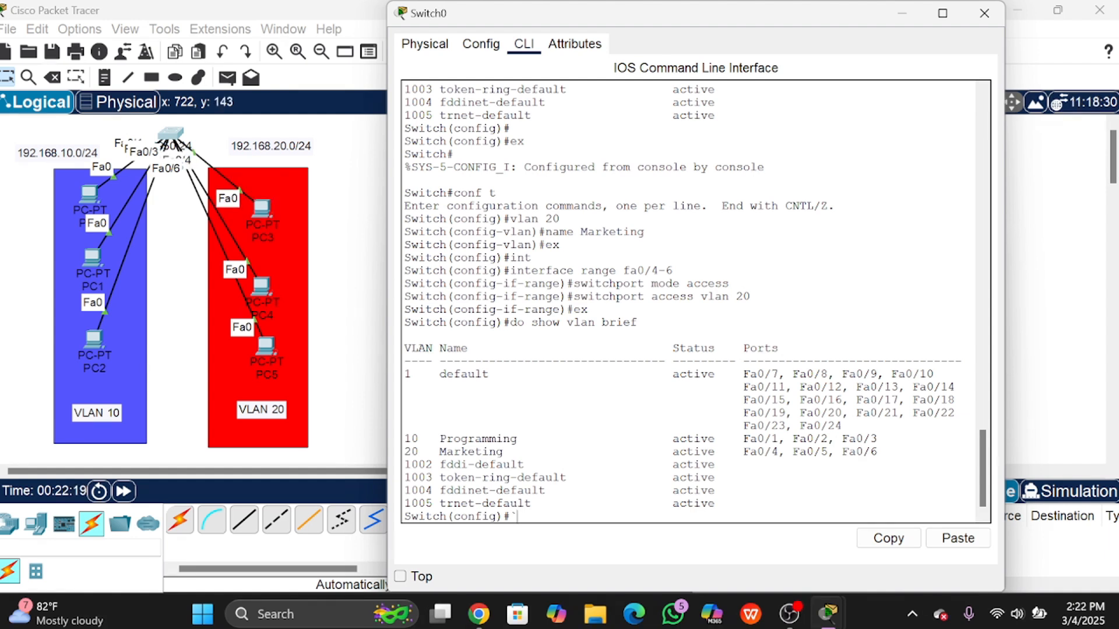
Step: Highlight the 'interface range fa0/4-6' command in Switch0's CLI output
left_click_drag(510, 270, 659, 271)
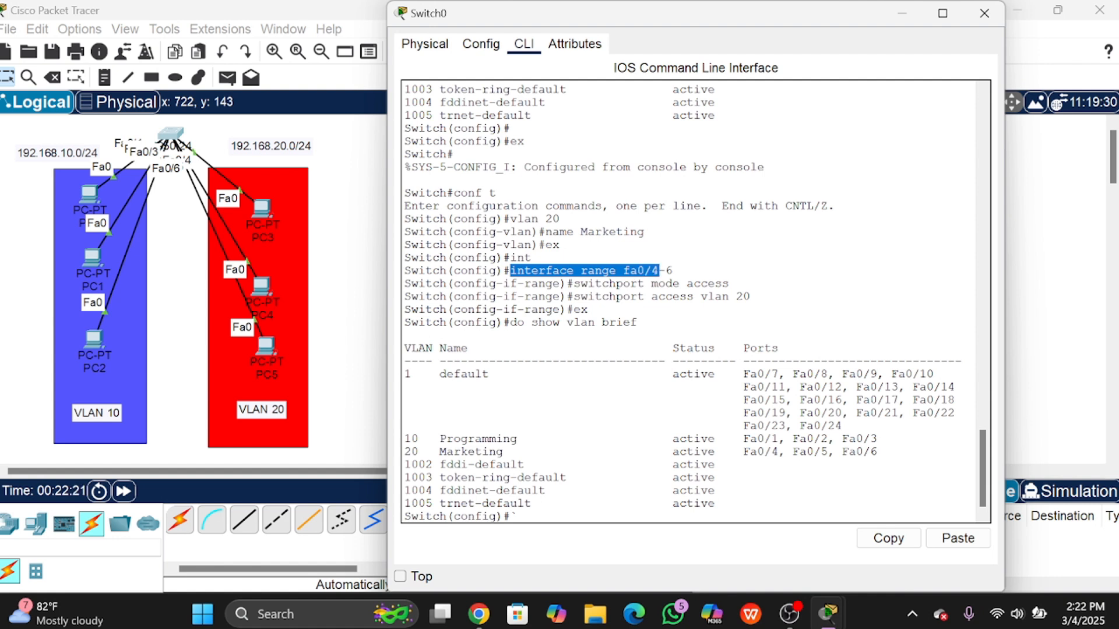
left_click(532, 257)
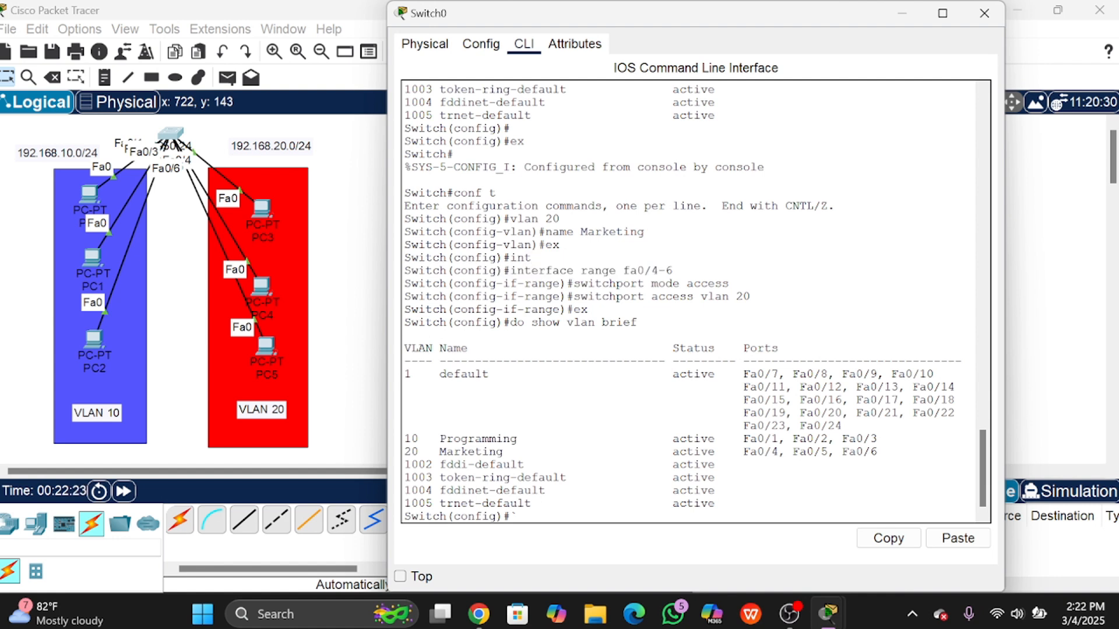
left_click_drag(510, 271, 673, 270)
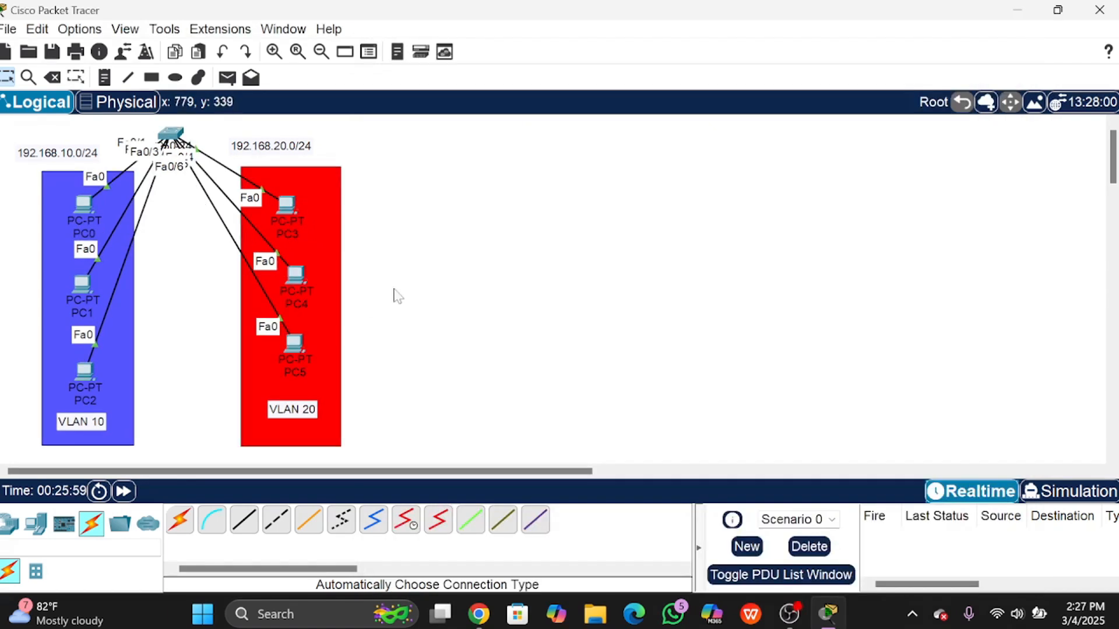
Step: Clear the canvas selection and switch to Simulation mode
left_click_drag(378, 412, 588, 445)
left_click(542, 409)
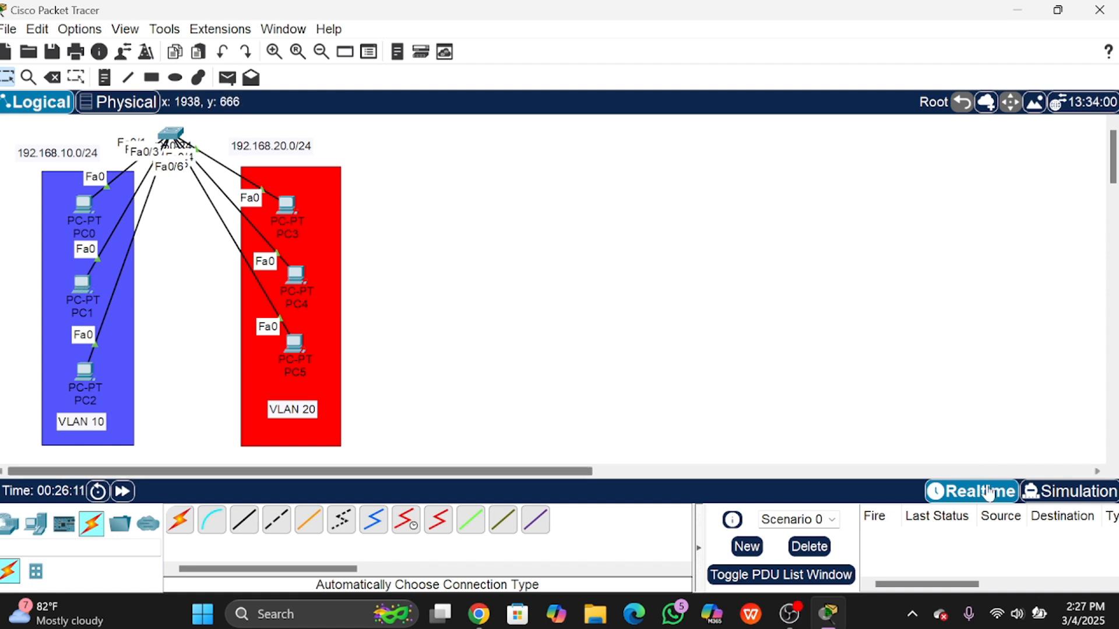
left_click(1028, 491)
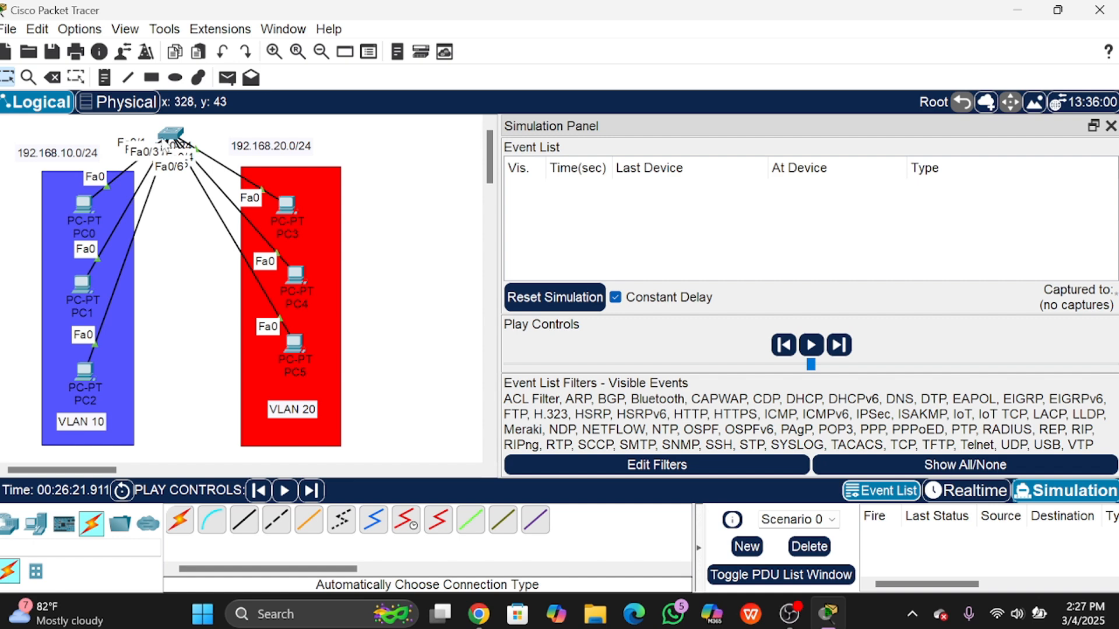
Step: Open Switch0's CLI, leave config mode, and run 'show mac-address-table'
left_click(171, 136)
scroll(603, 442, "down", 1)
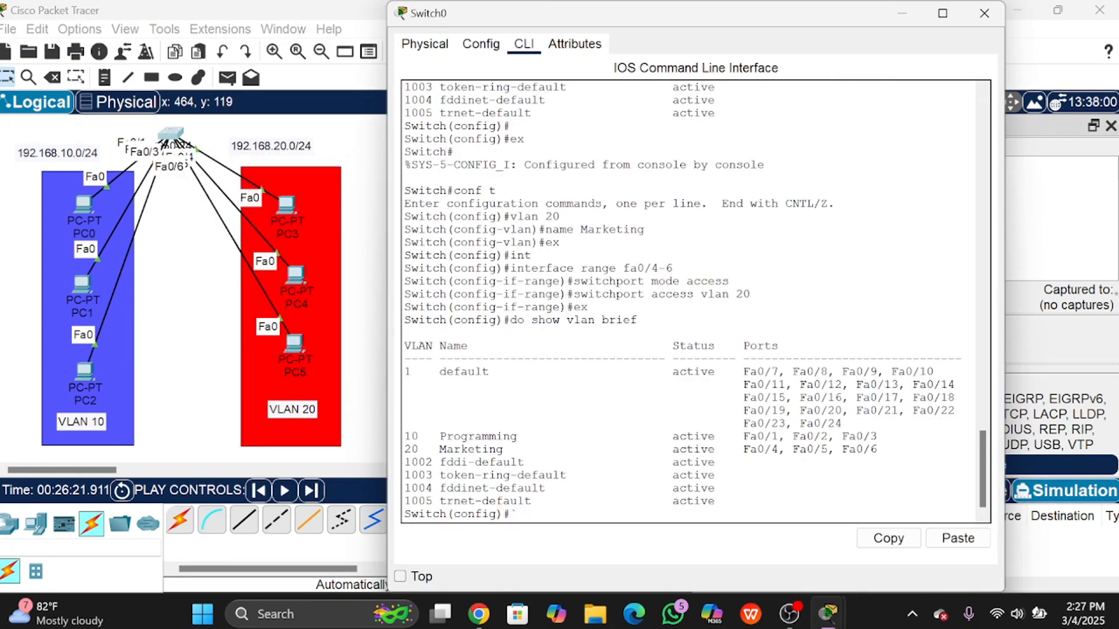
key("BackSpace")
key("BackSpace")
key("Return")
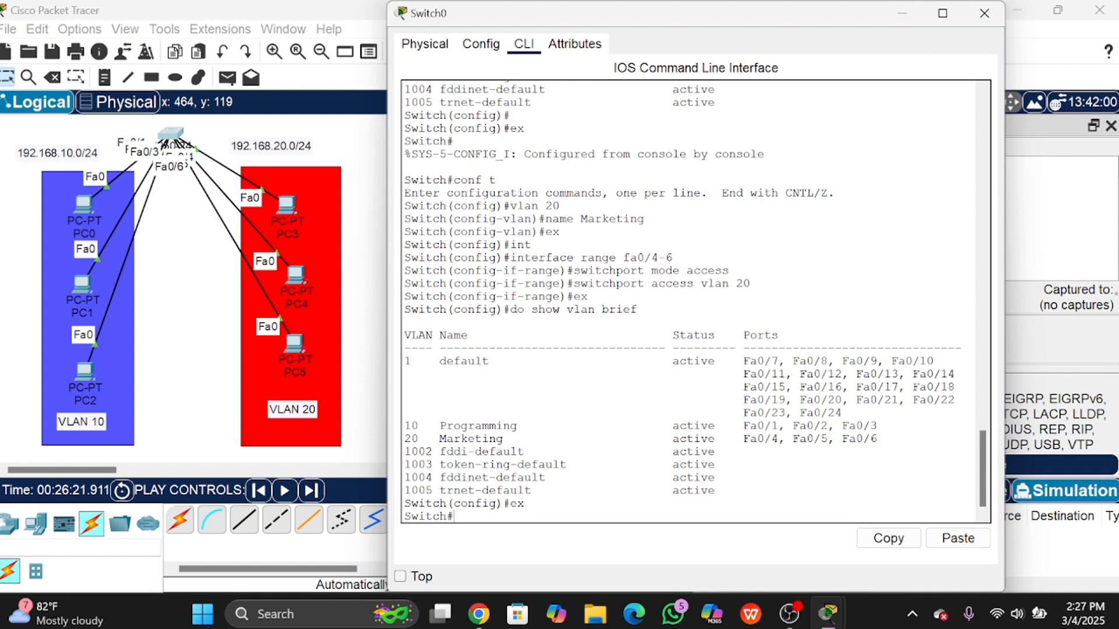
type("show mac-")
key("Tab")
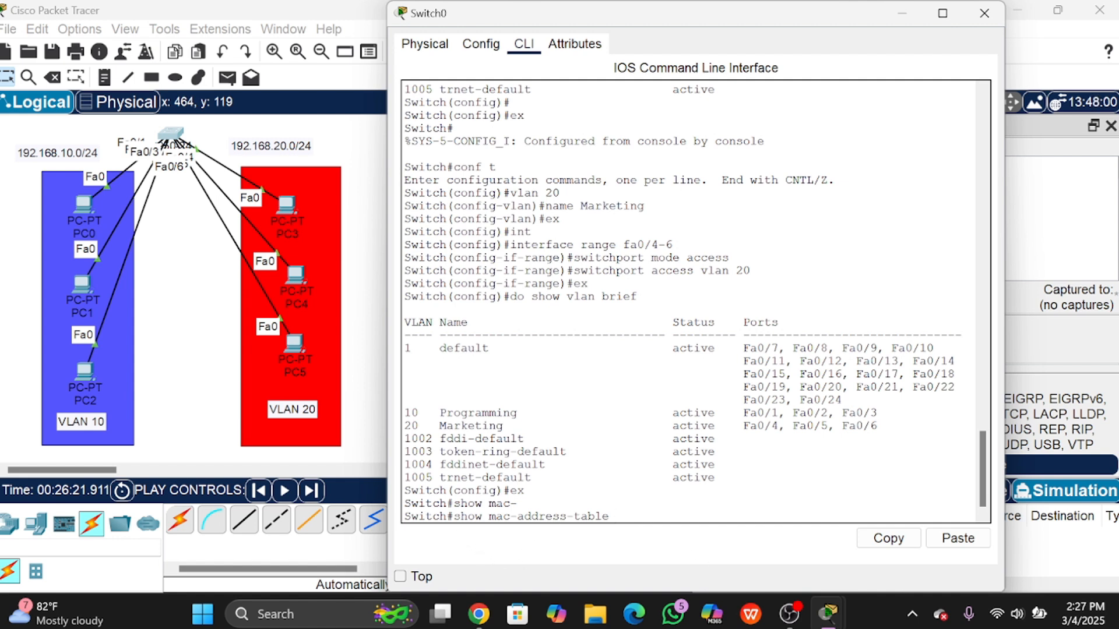
left_click_drag(453, 516, 589, 516)
left_click(487, 516)
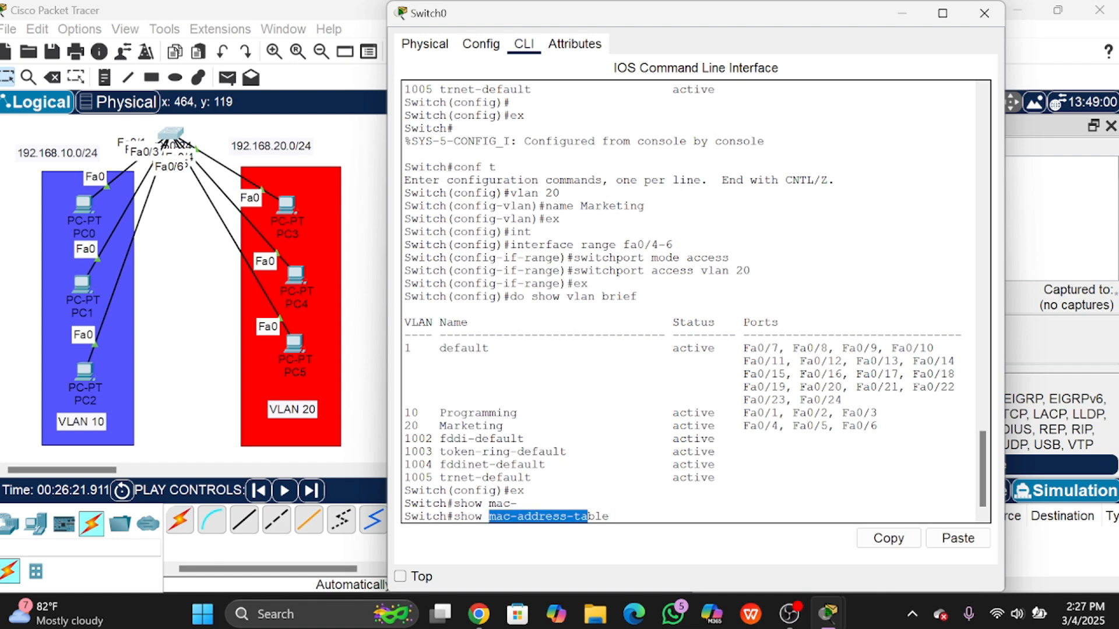
left_click(594, 516)
key("Return")
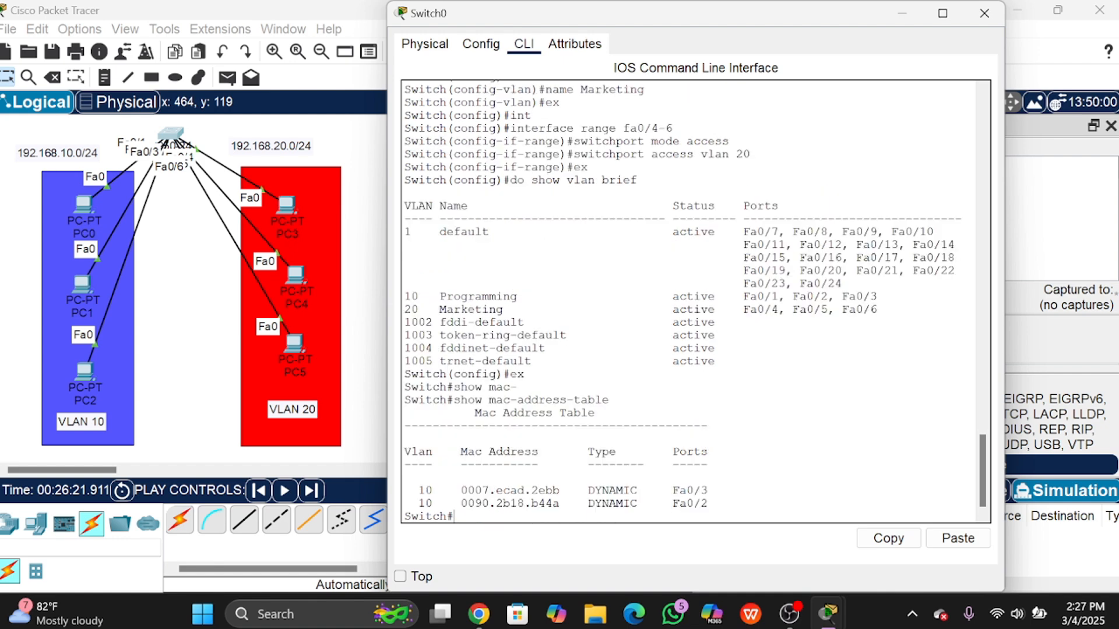
Step: Highlight the two learned VLAN 10 MAC entries on Fa0/3 and Fa0/2
left_click_drag(406, 479, 709, 503)
left_click(709, 503)
left_click_drag(407, 478, 509, 504)
left_click(665, 503)
Step: Empty the table with 'clear mac-address-table'
type("clear")
key("Return")
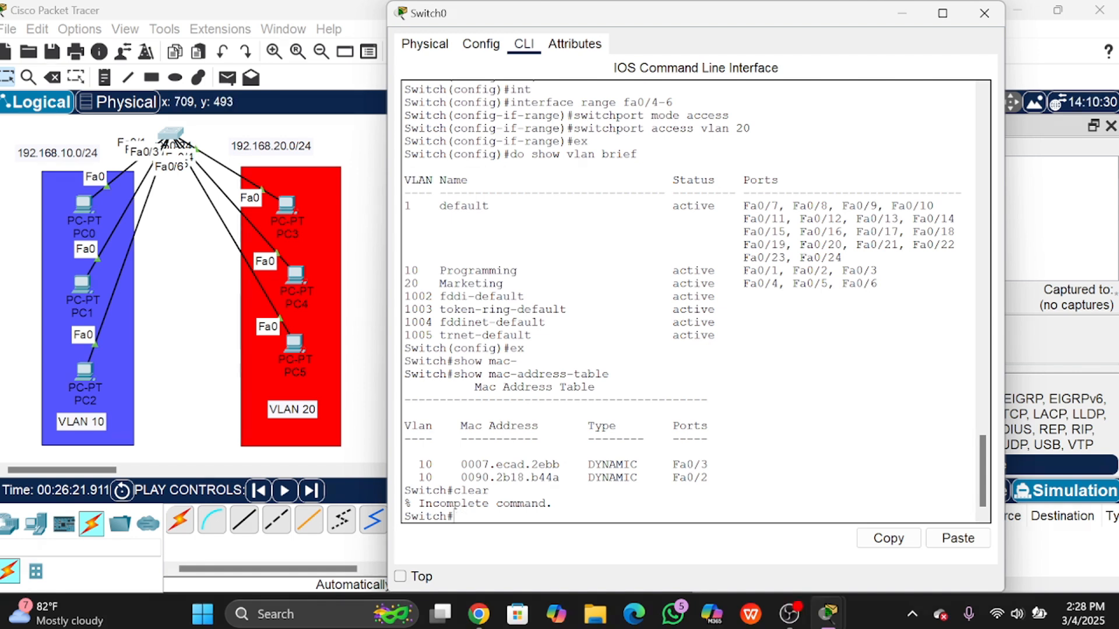
type("cl")
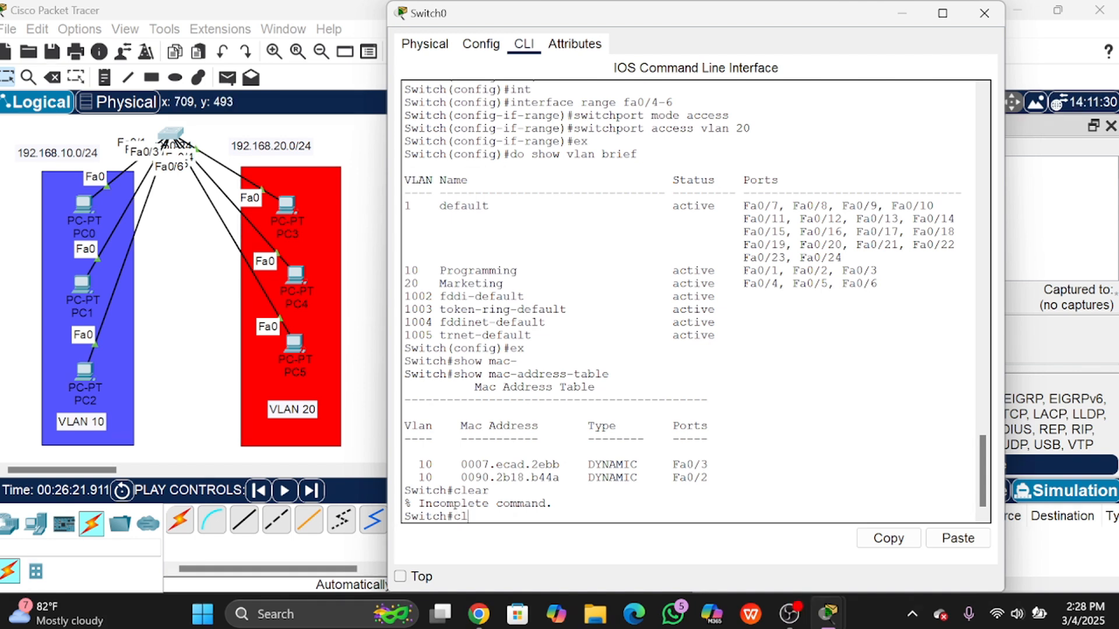
type("ear mac")
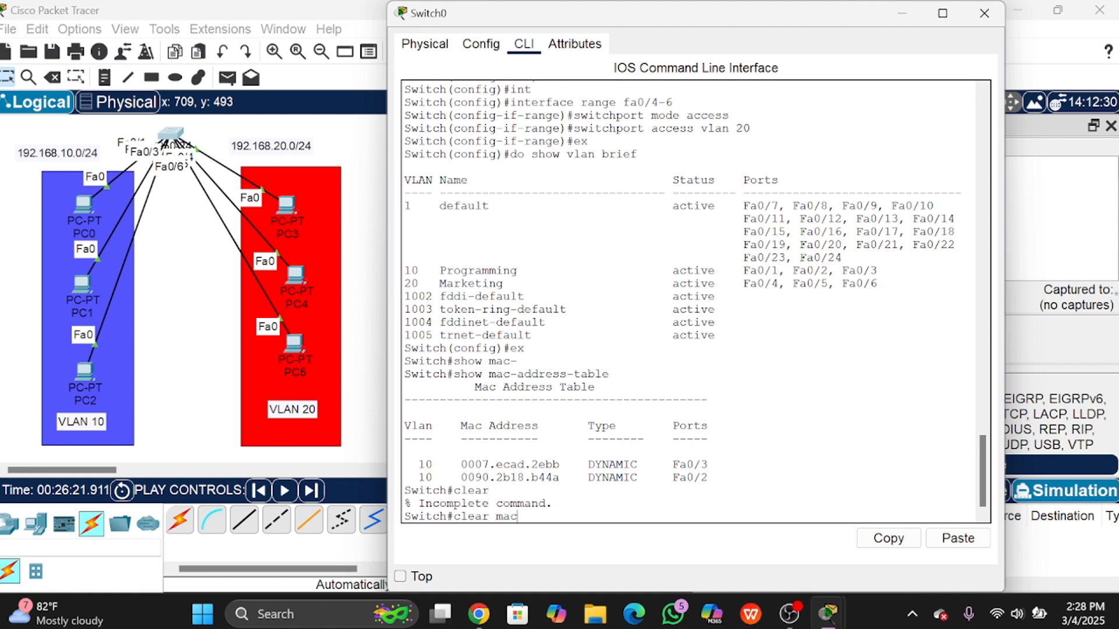
type("-address-table")
key("Return")
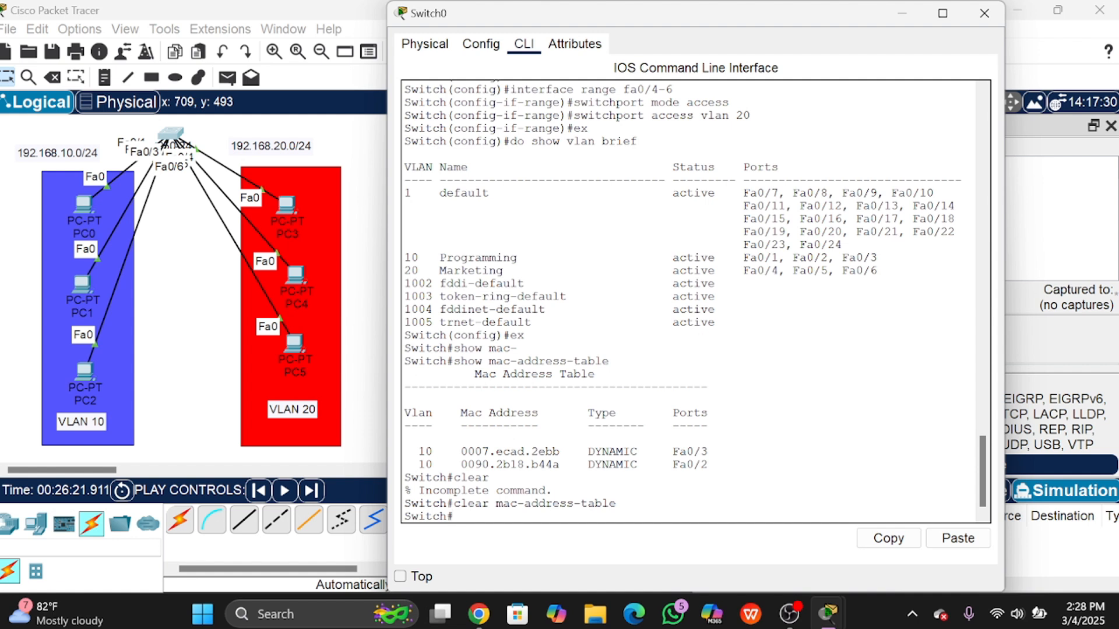
Step: Run 'show mac-address-table' again to confirm the table is empty
type("show mac-a")
key("Tab")
key("Return")
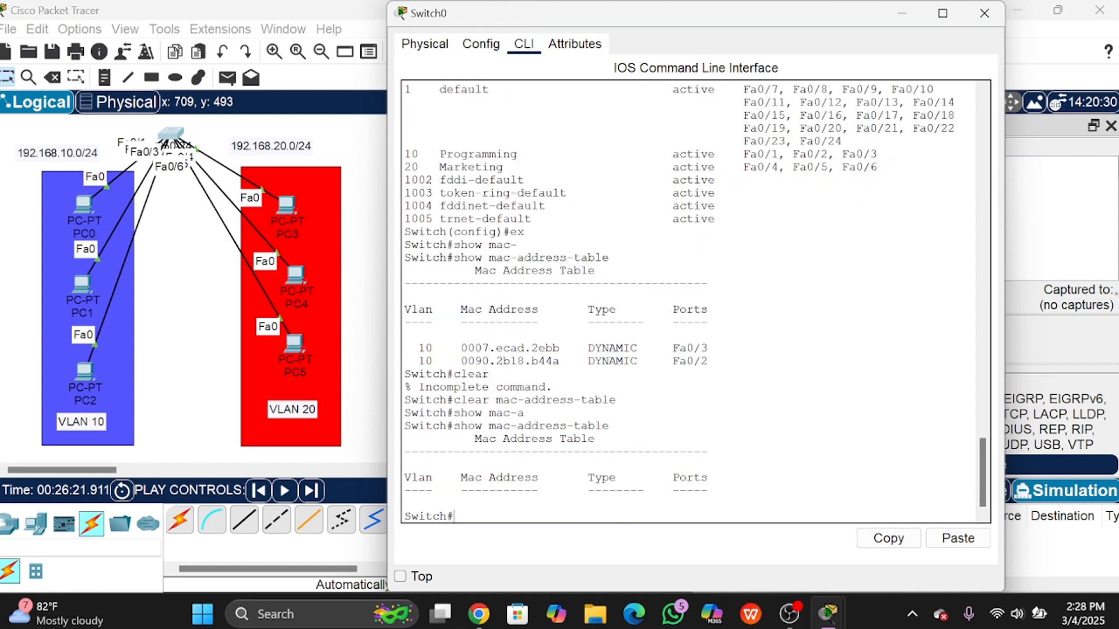
left_click_drag(610, 478, 440, 491)
Step: Close Switch0's CLI, add a test PDU from PC1 to PC2, then remove it
left_click(630, 490)
left_click(984, 13)
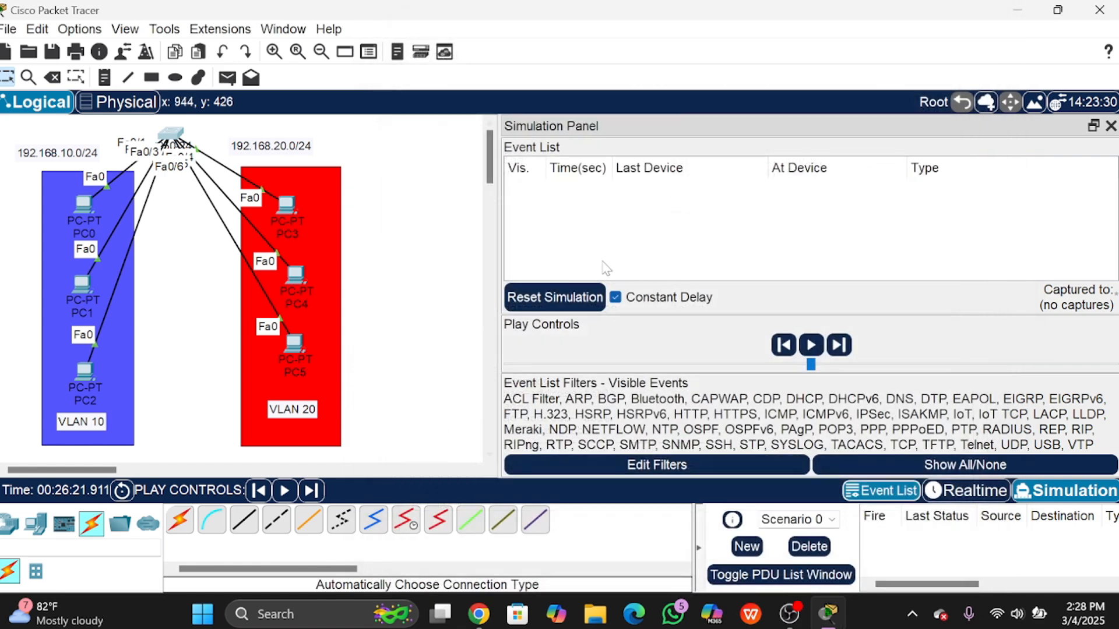
left_click(227, 78)
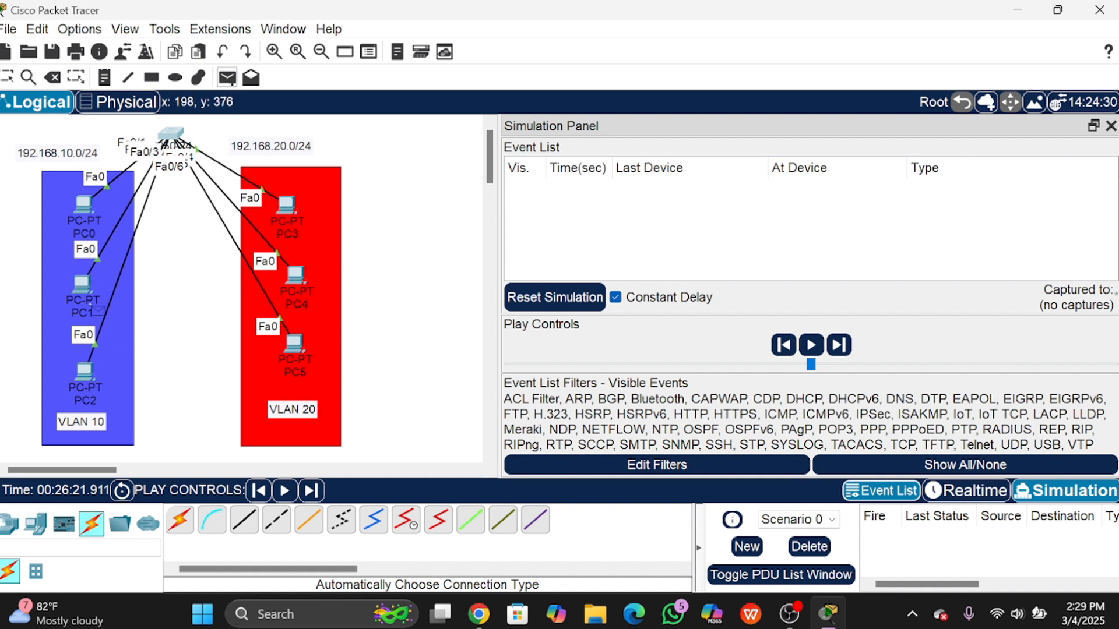
left_click(87, 286)
left_click(100, 375)
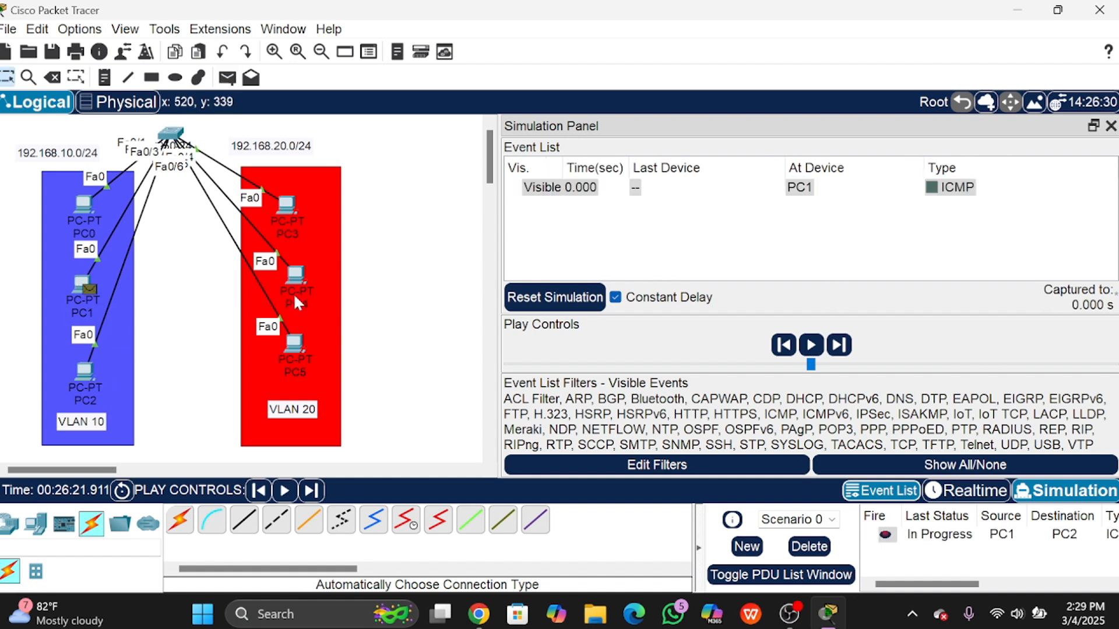
left_click(809, 548)
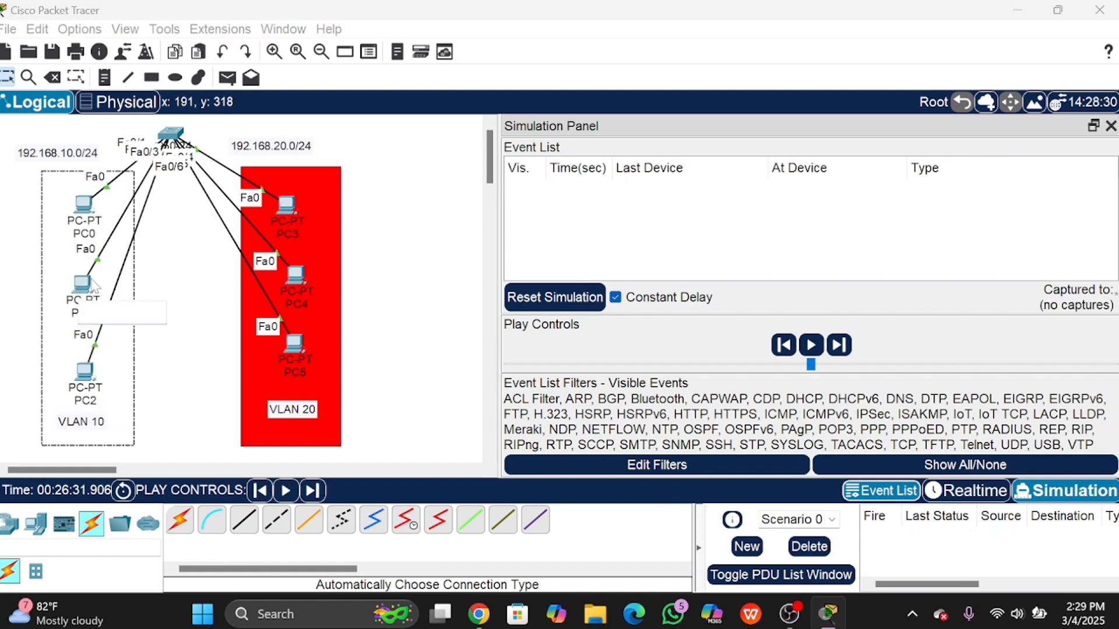
Step: Clear PC1's ARP cache with 'arp -d' and confirm it's empty with 'arp -a'
left_click(87, 285)
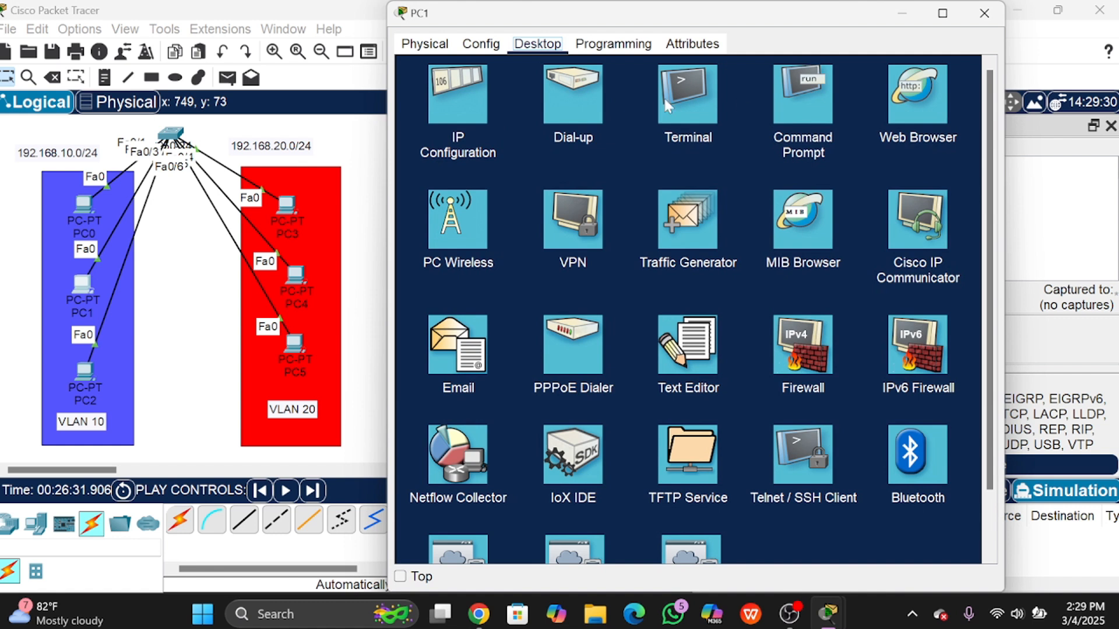
left_click(778, 99)
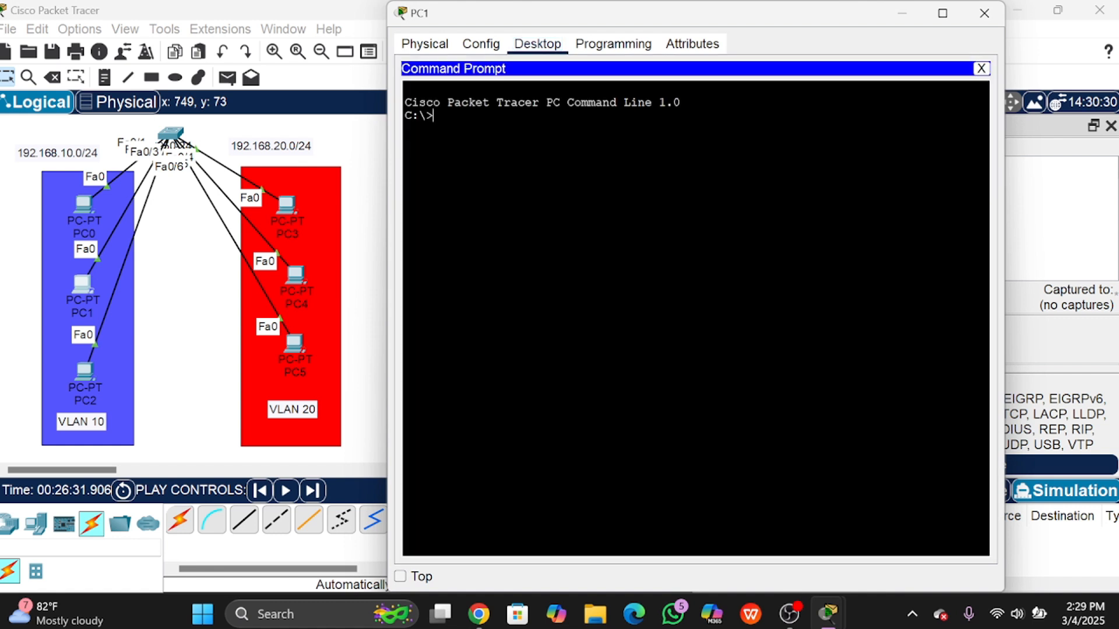
type("arp-d")
key("BackSpace")
type("-d")
key("Return")
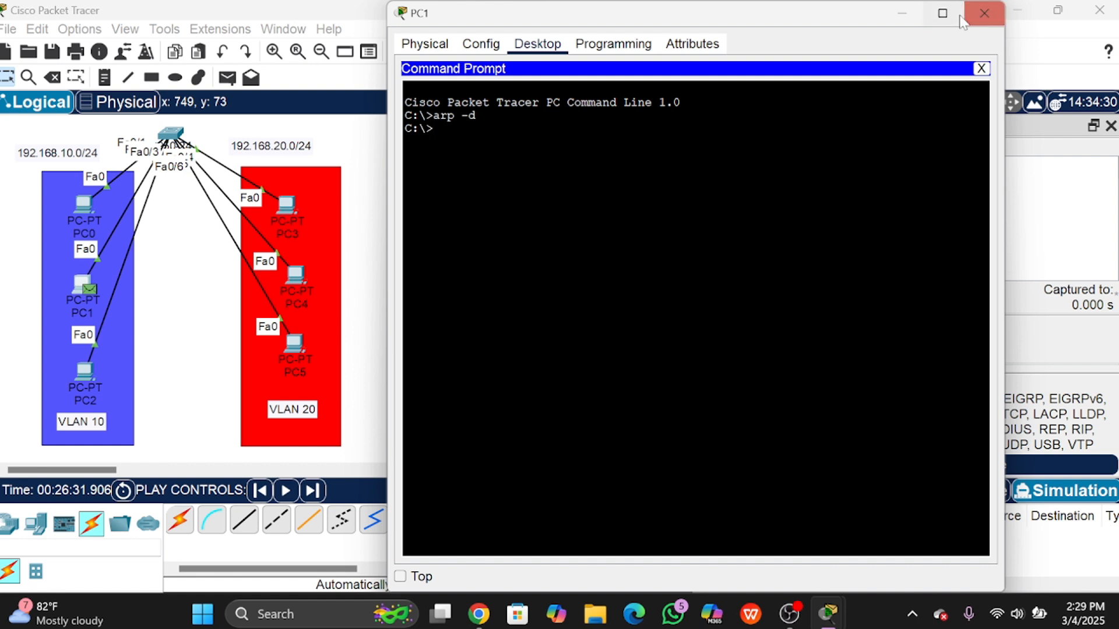
type("arp")
mouse_move(961, 21)
type("-")
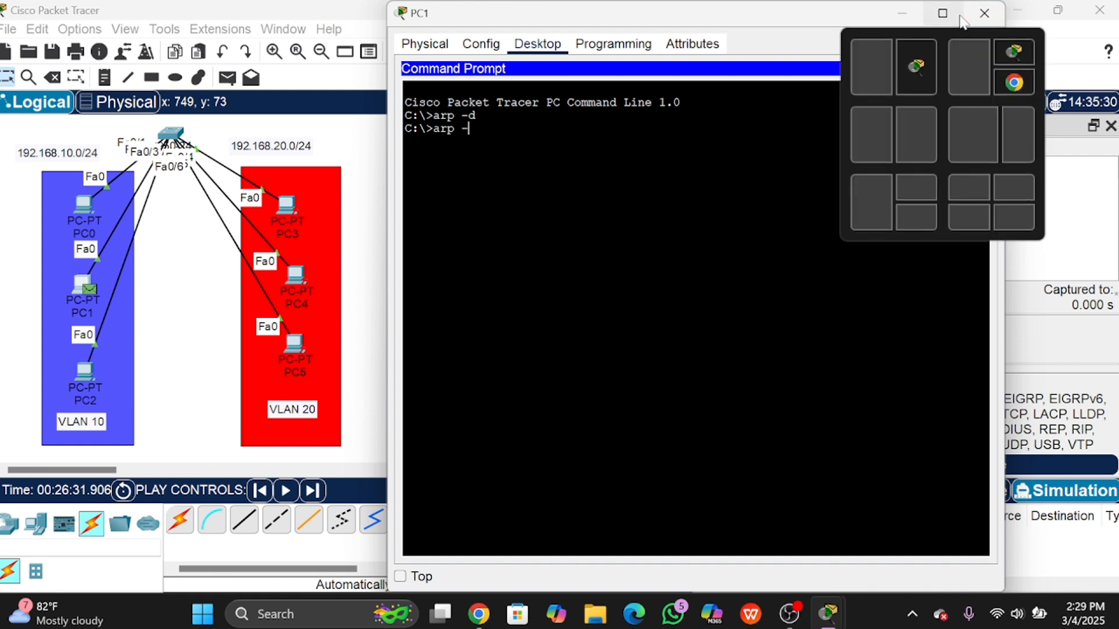
type("a")
key("Return")
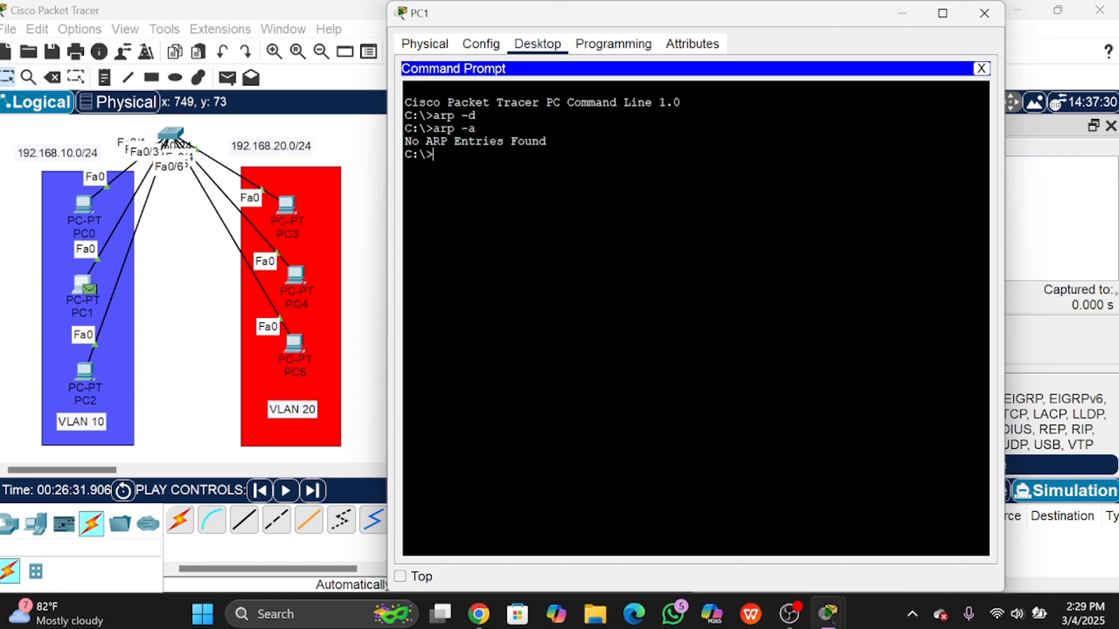
left_click(984, 13)
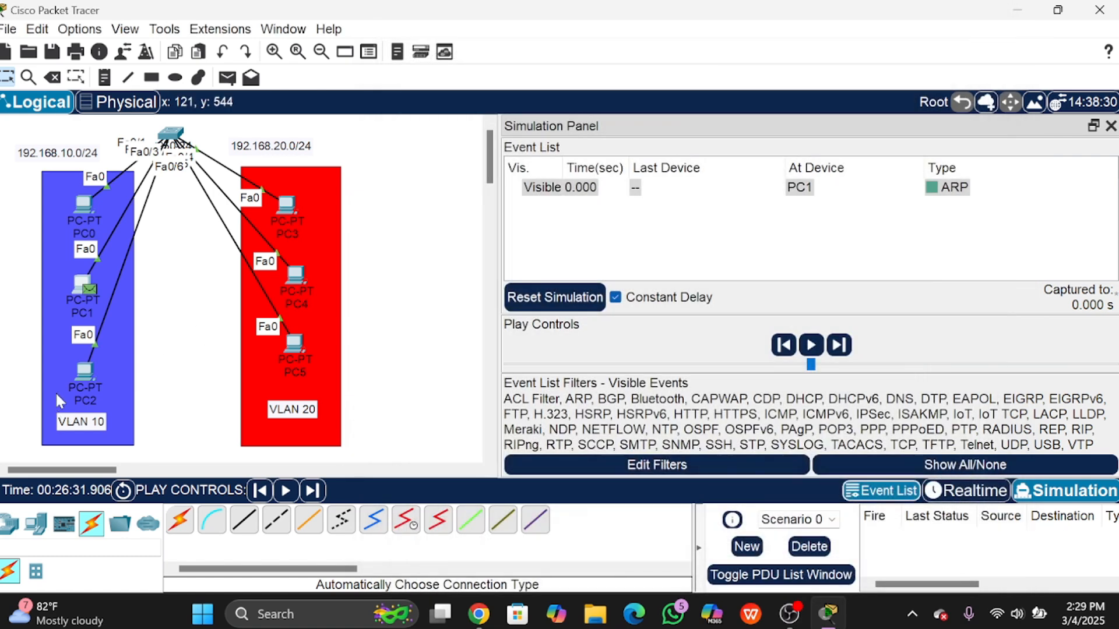
Step: On PC2, list ARP entries, clear them with 'arp -d', and verify empty
left_click(84, 373)
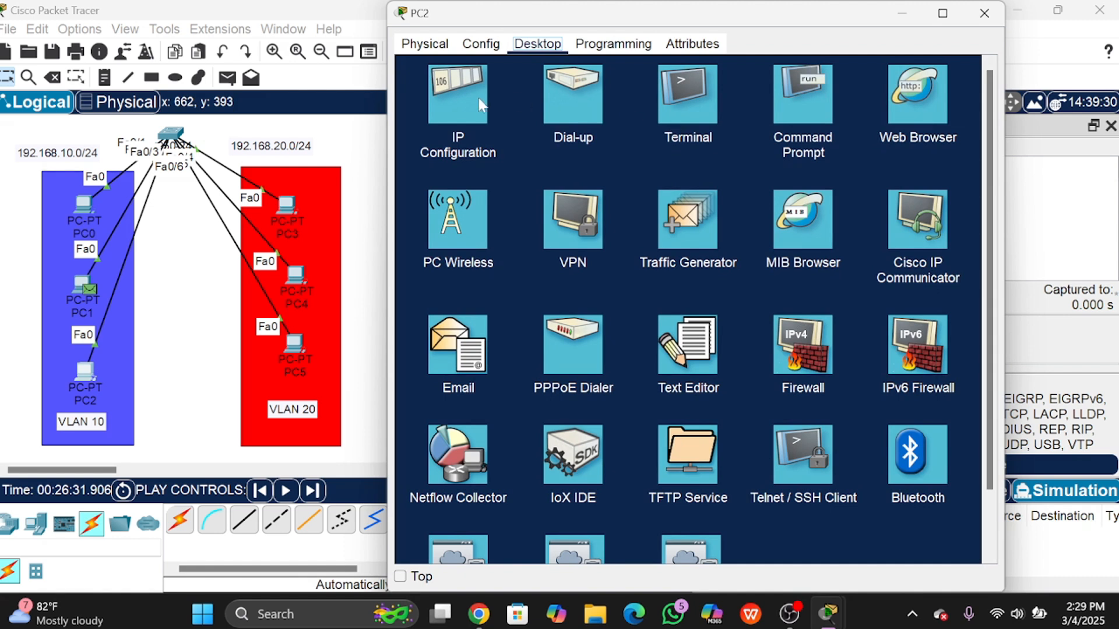
left_click(817, 104)
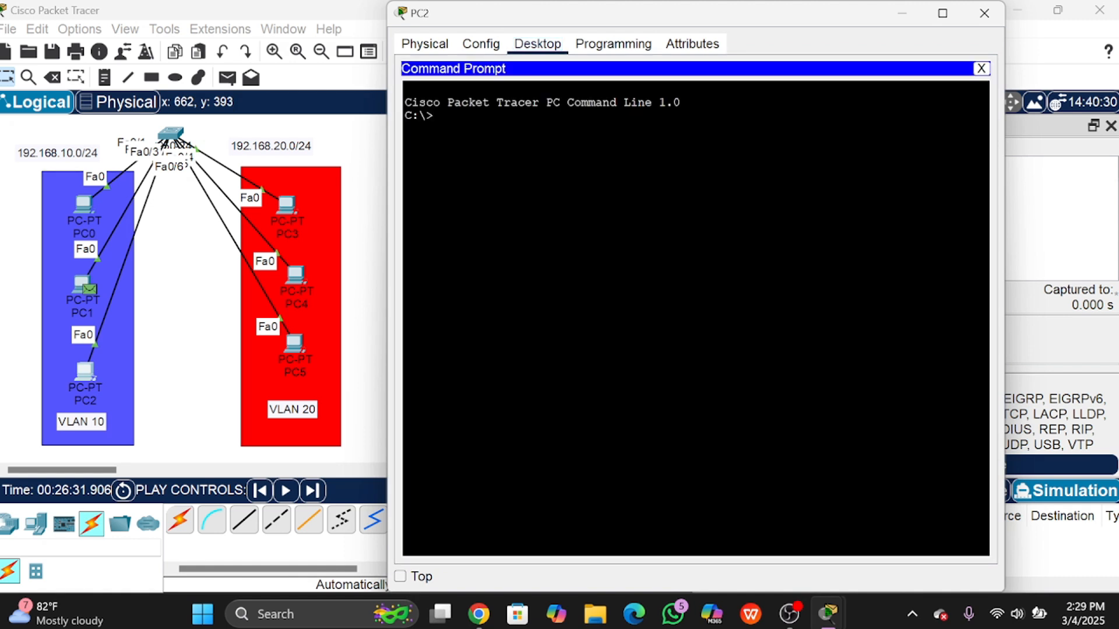
type("arp -a")
key("Return")
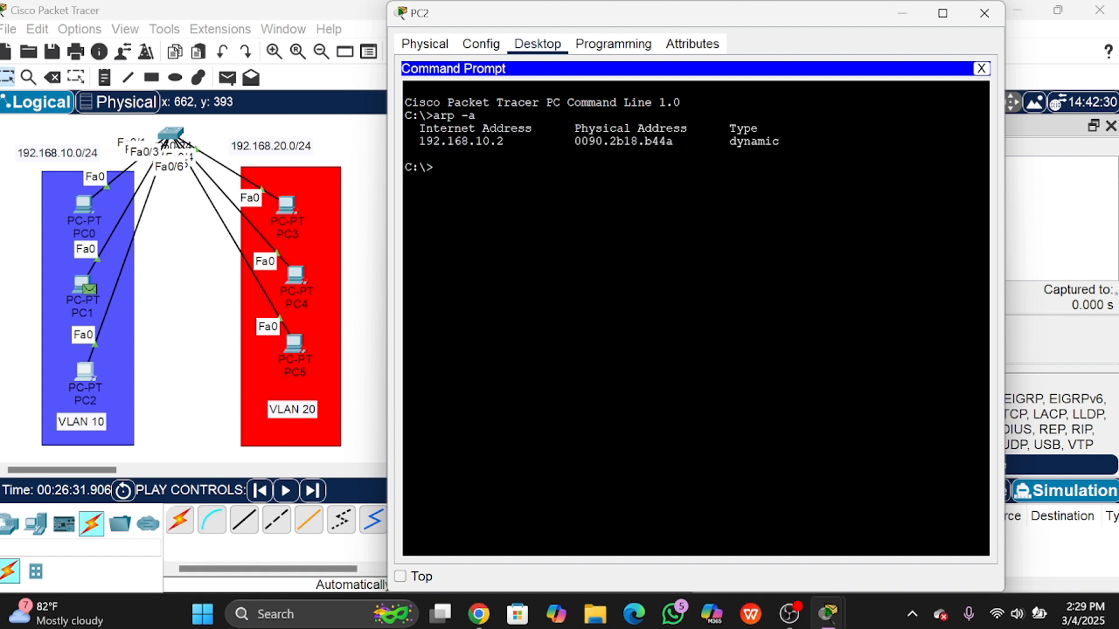
type("arp -d")
key("Return")
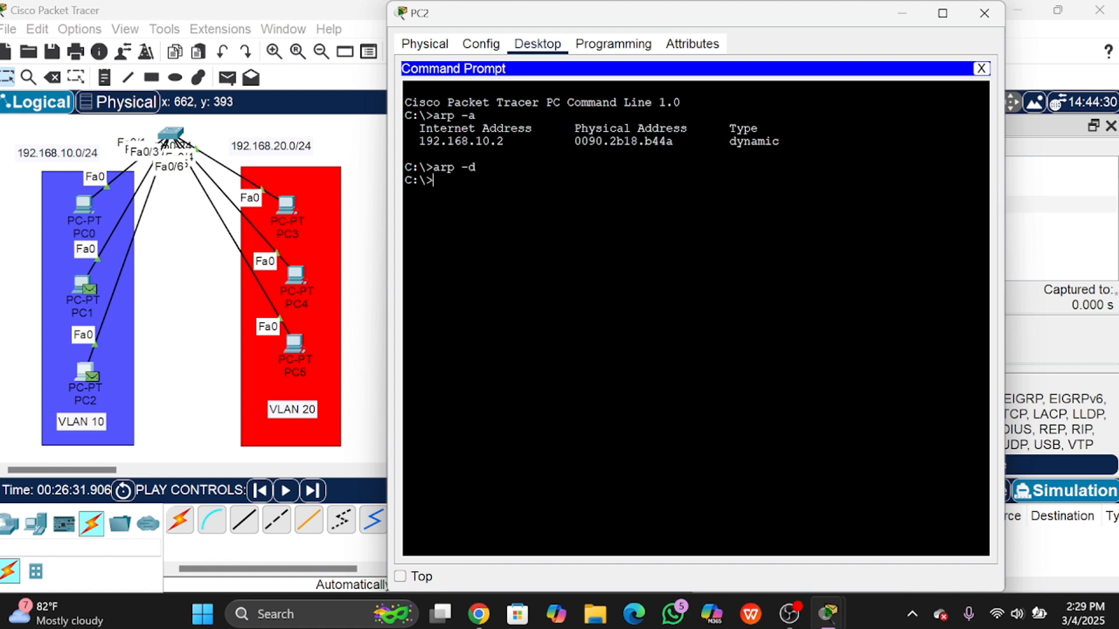
type("arp -a")
key("Return")
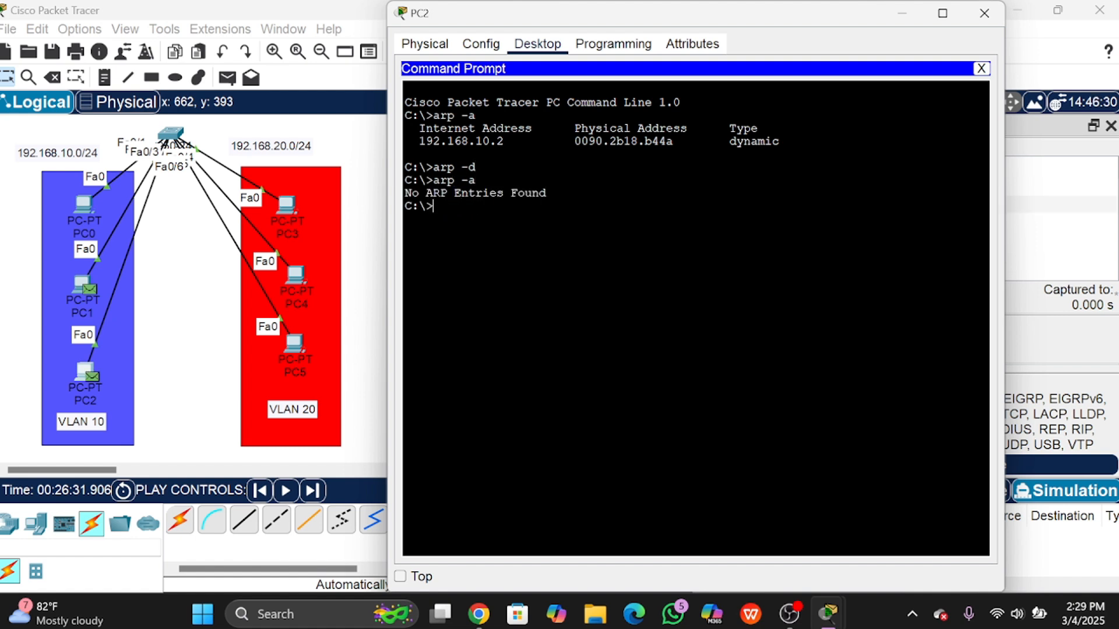
left_click(984, 13)
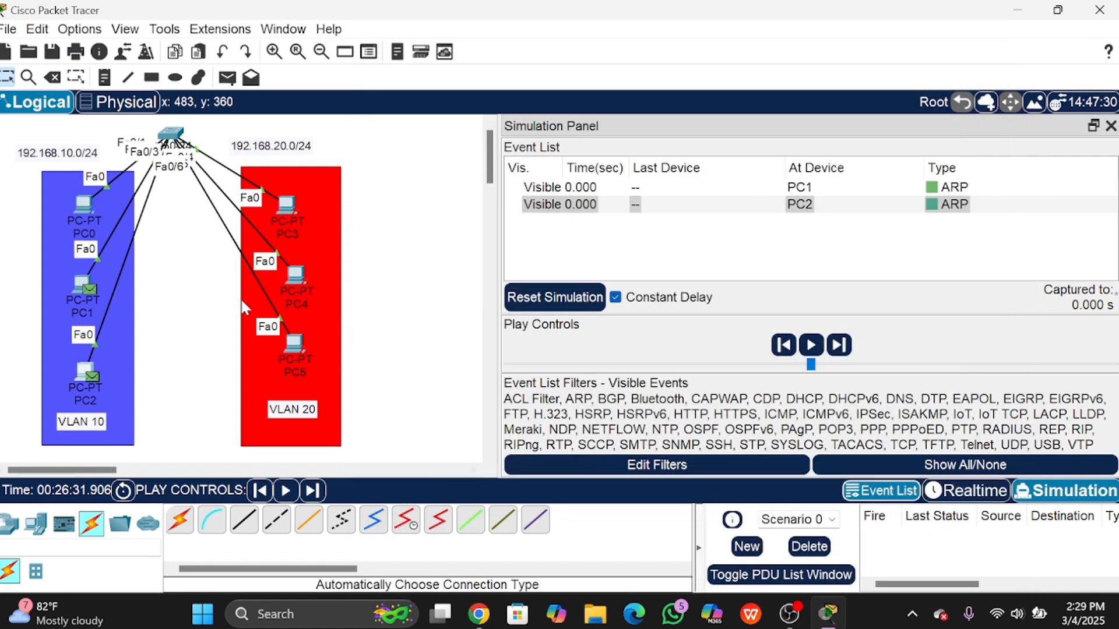
Step: Delete the old PDUs and add a new simple PDU from PC1 to PC2
left_click(826, 545)
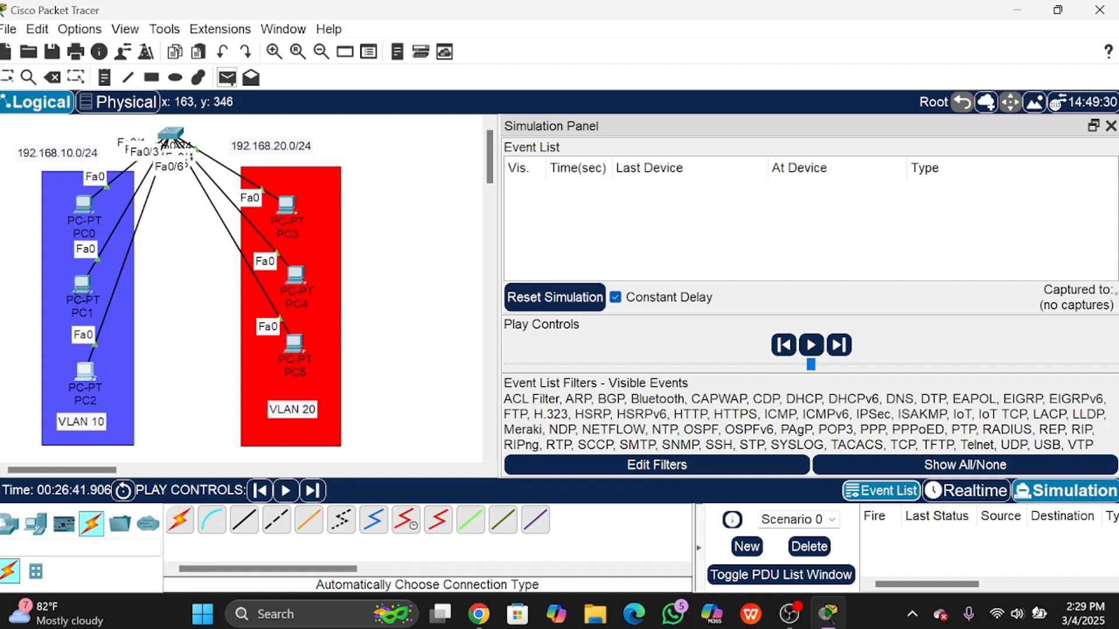
left_click(78, 286)
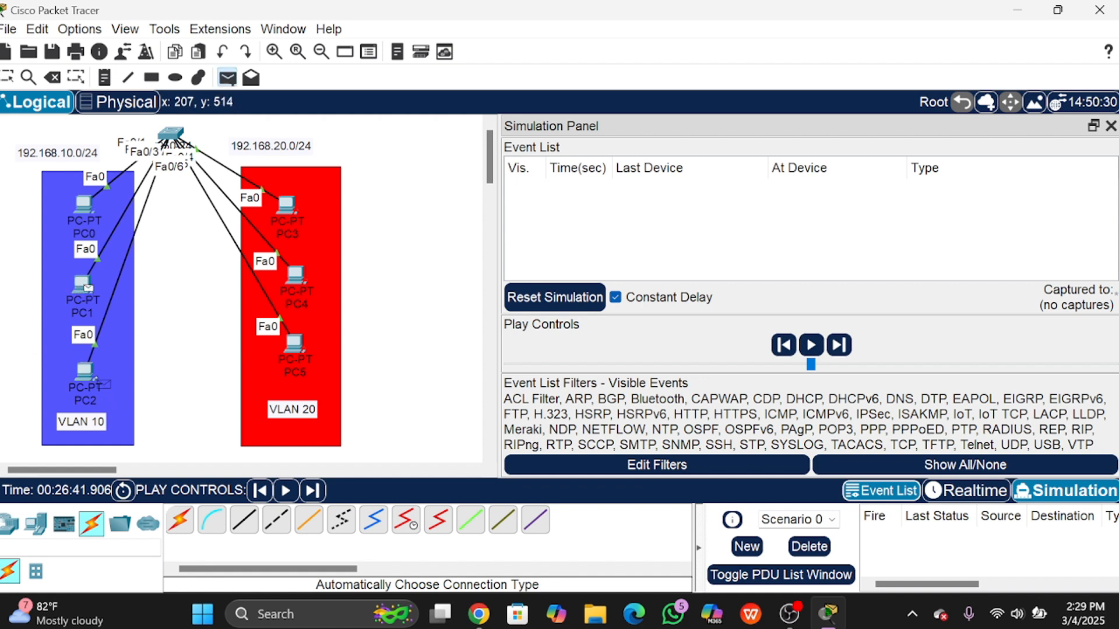
left_click(93, 378)
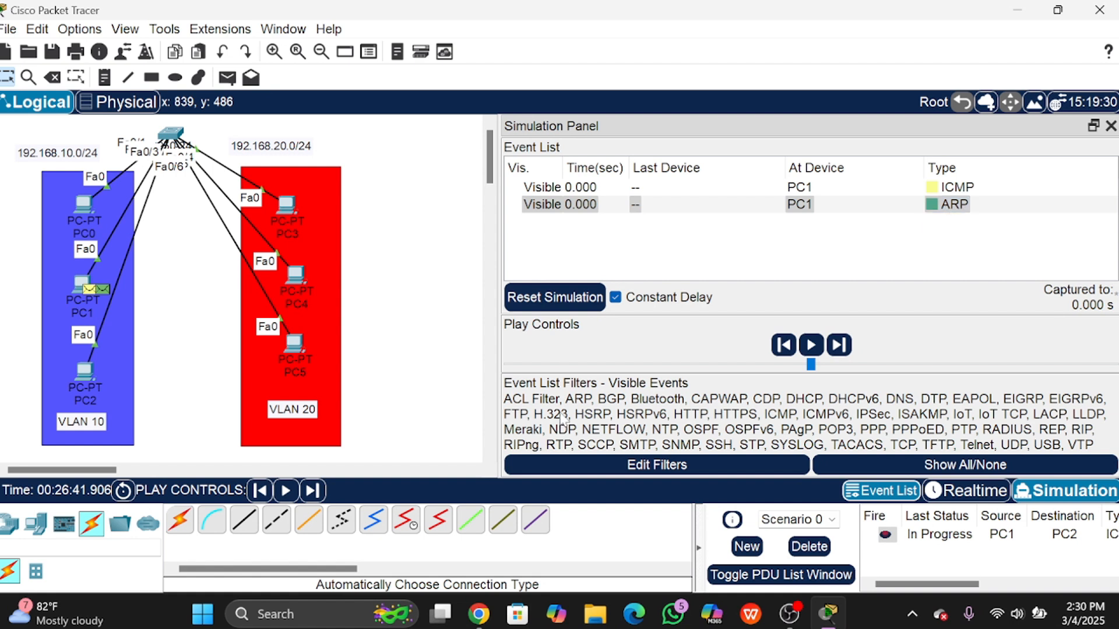
Step: Step the simulation forward four times until PC2's ARP reply reaches PC1
left_click(312, 495)
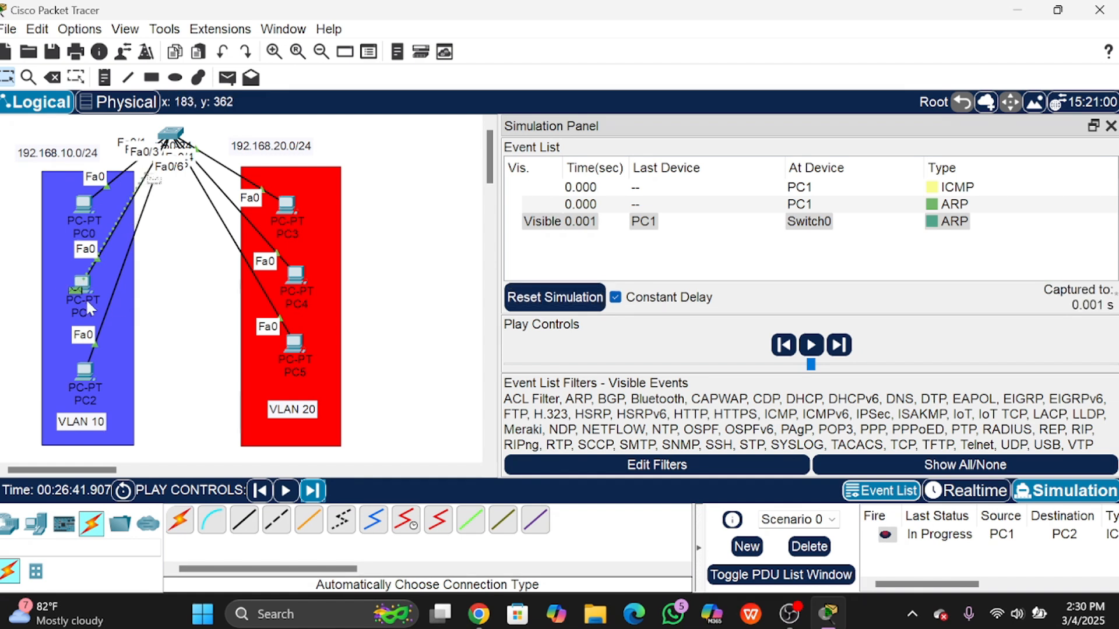
mouse_move(177, 135)
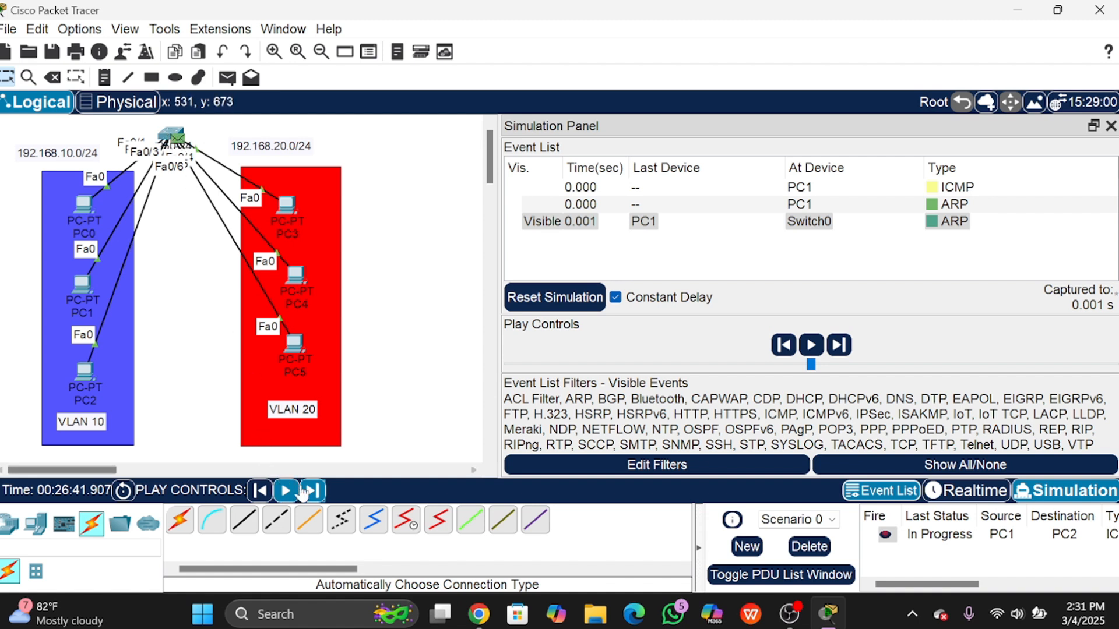
left_click(316, 492)
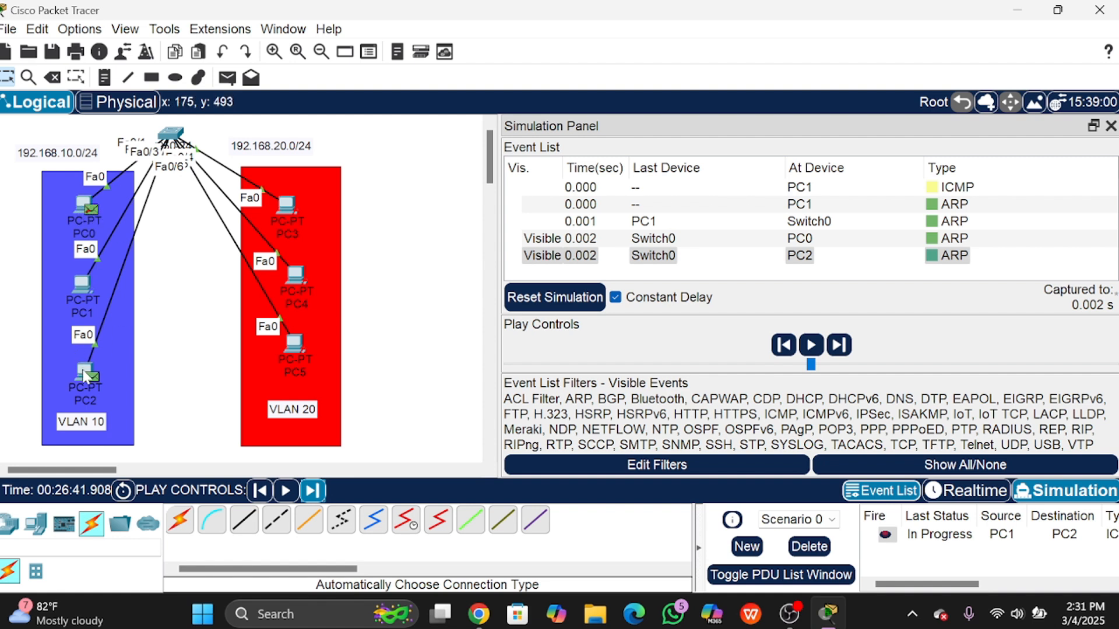
left_click(313, 490)
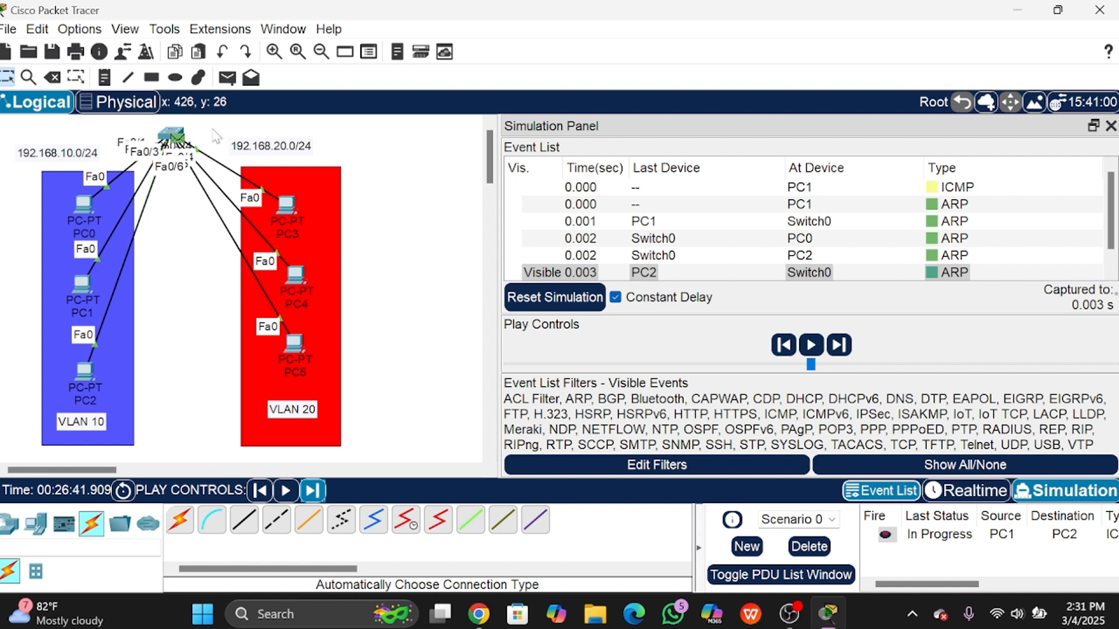
left_click(314, 490)
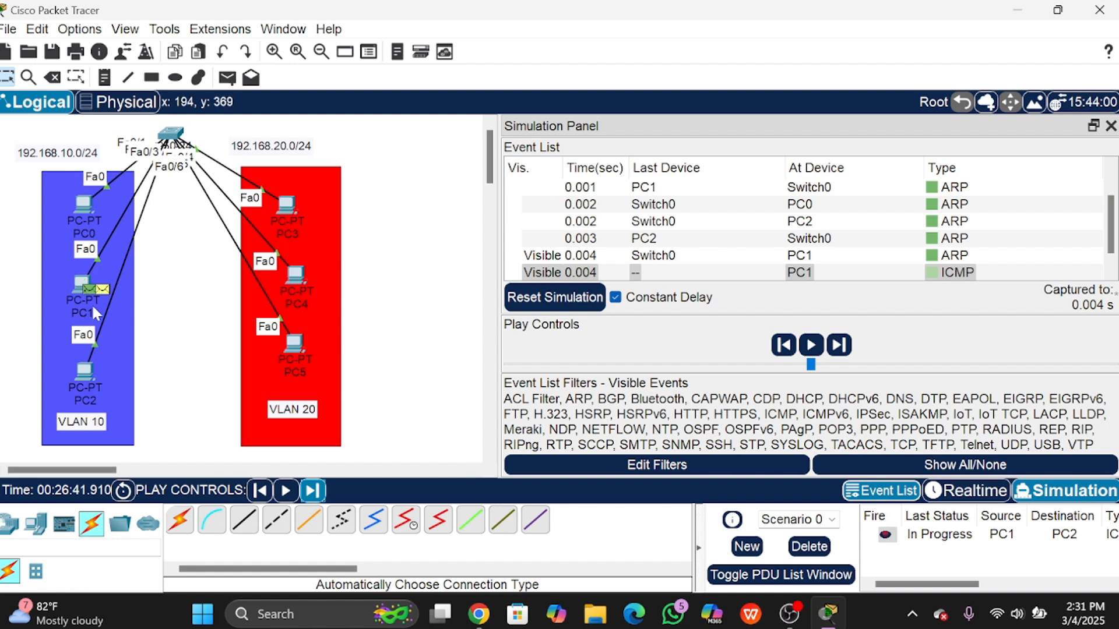
Step: Step the ICMP ping forward four more times until the reply returns to PC1 successfully
scroll(863, 242, "down", 1)
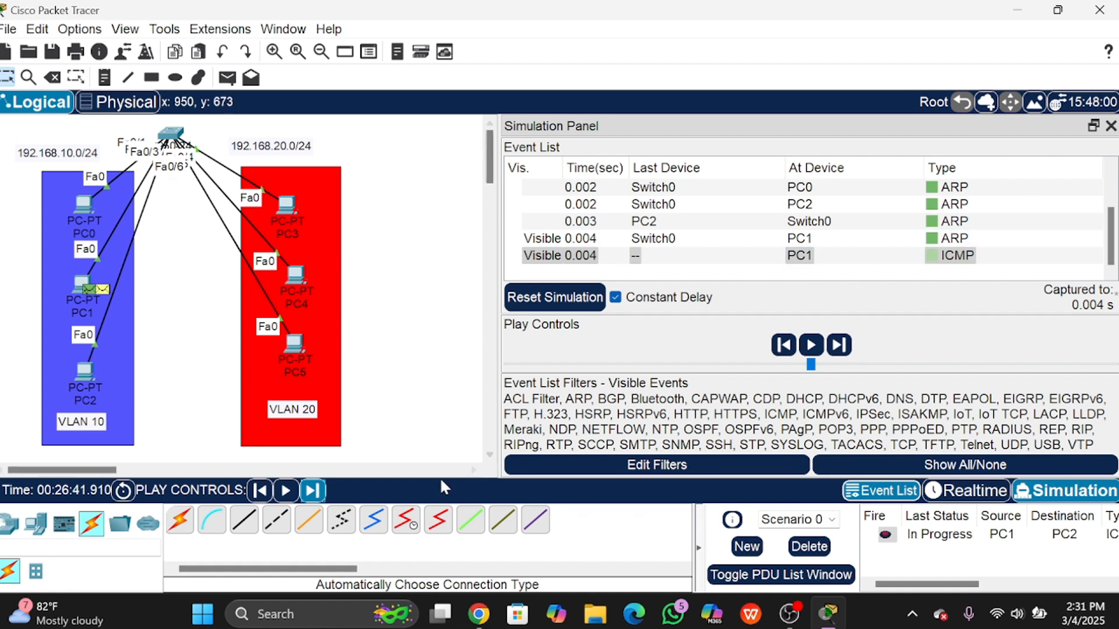
left_click(311, 492)
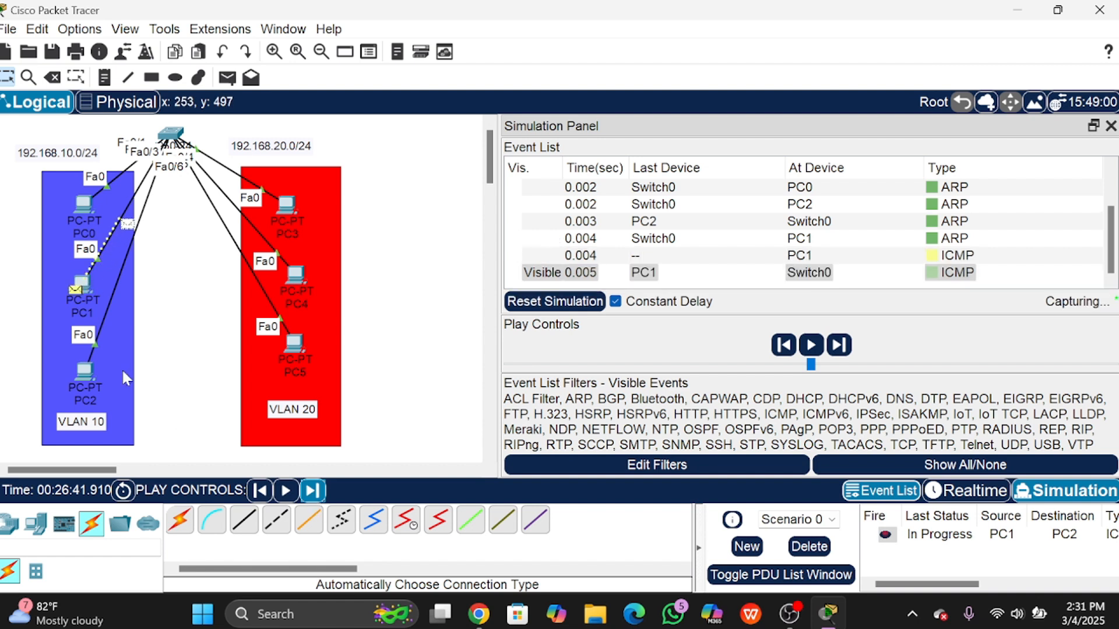
left_click(309, 491)
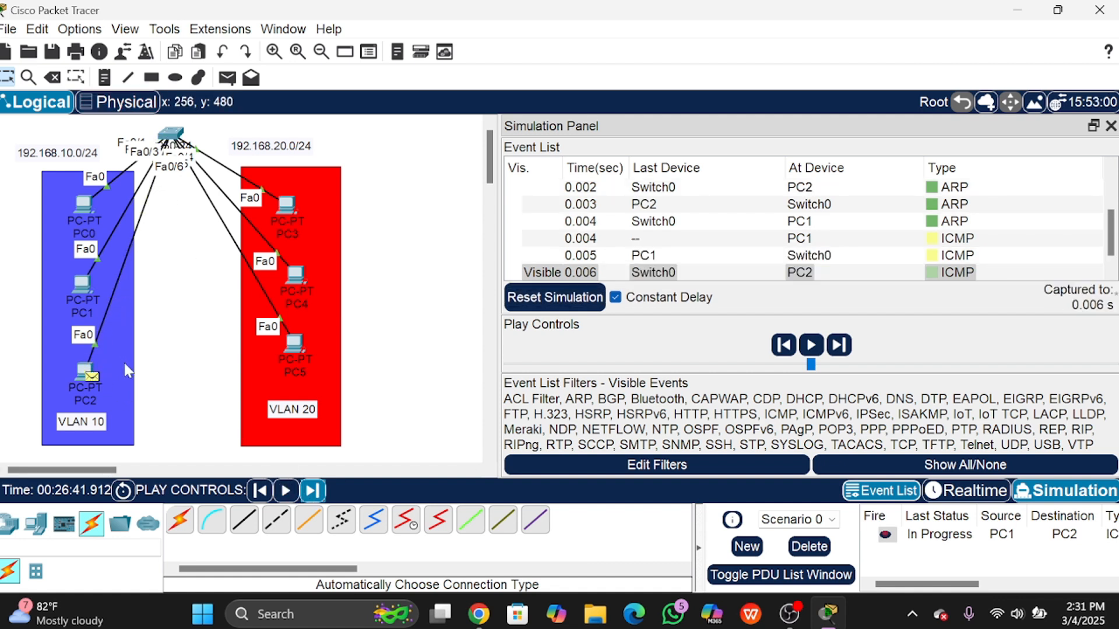
left_click(320, 491)
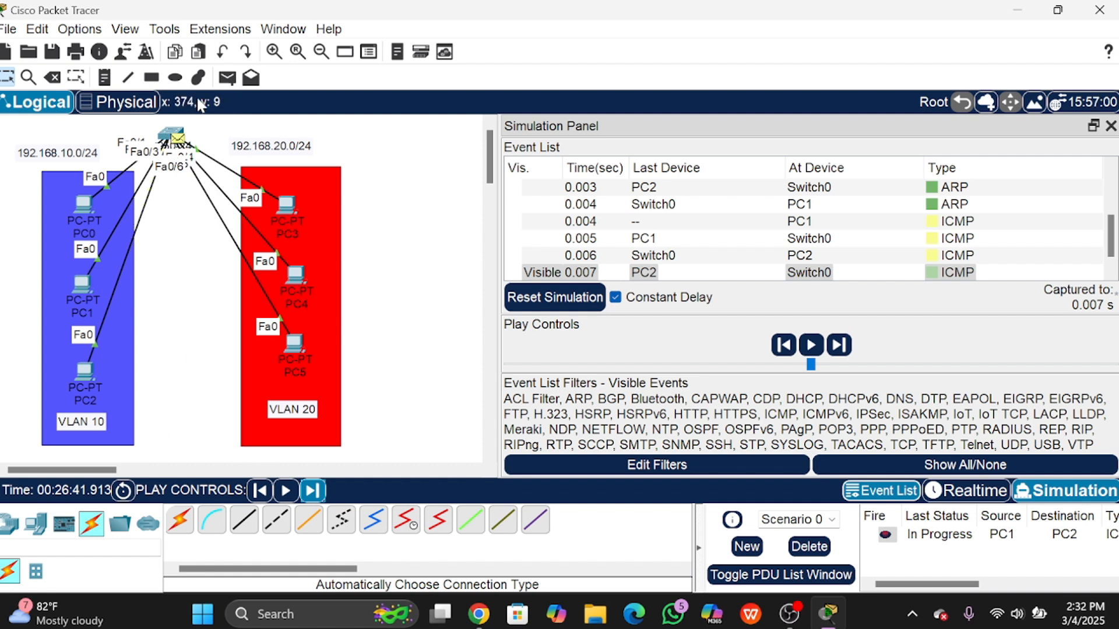
left_click(313, 491)
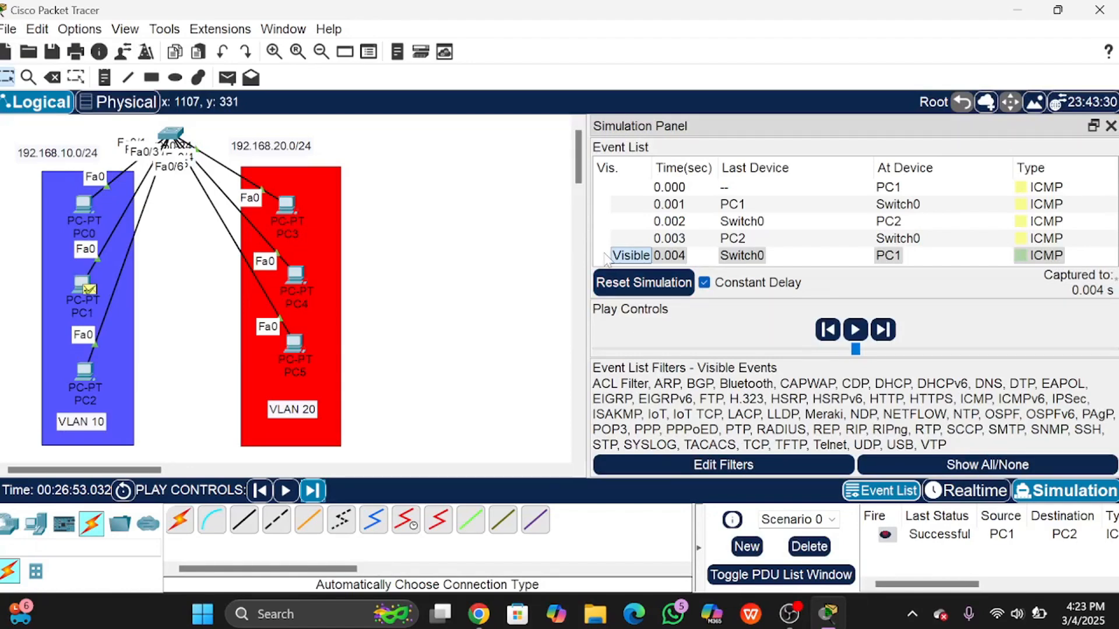
Step: Back in Realtime, draw unfilled rectangles framing the VLAN topology and a new area beside it
mouse_move(582, 245)
left_mouse_down()
mouse_move(735, 245)
mouse_move(580, 246)
left_mouse_up()
left_click(959, 492)
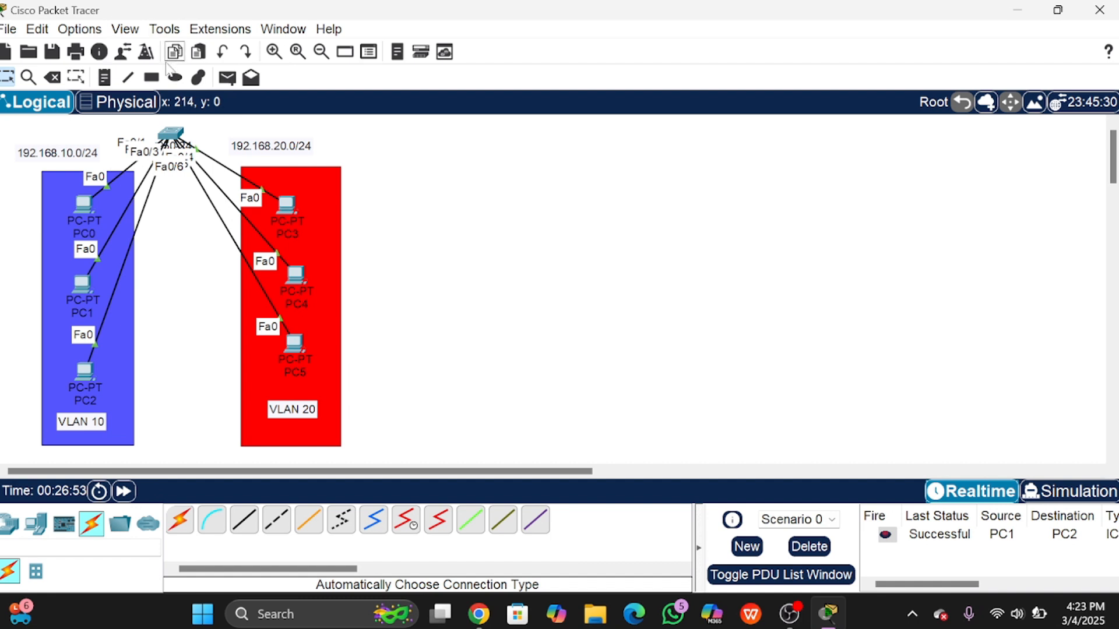
left_click(151, 76)
left_click(481, 89)
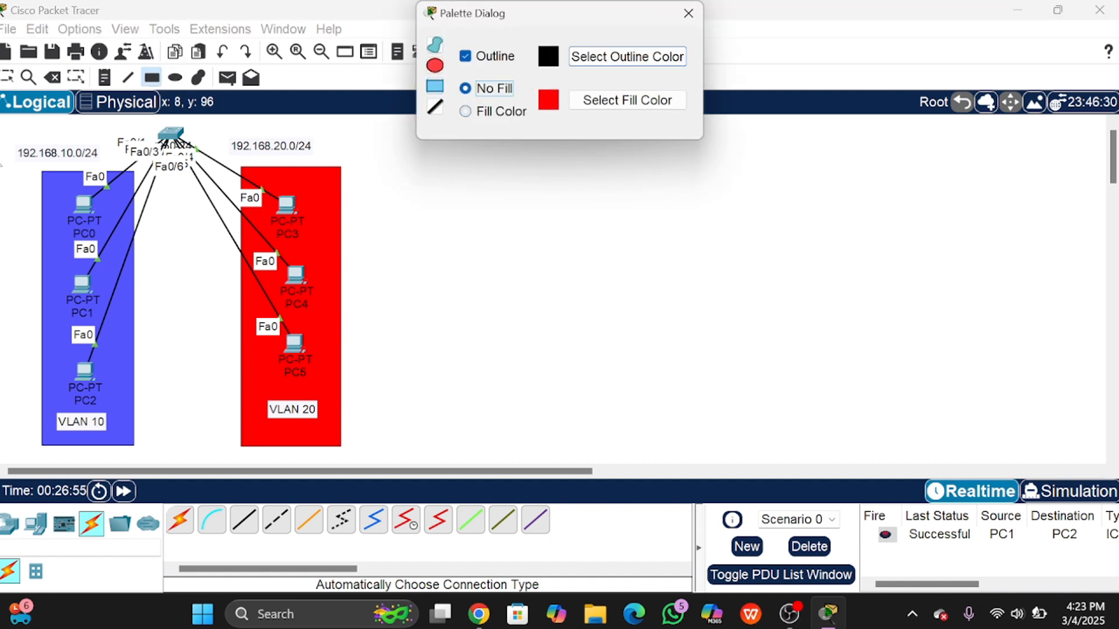
left_click_drag(24, 120, 371, 455)
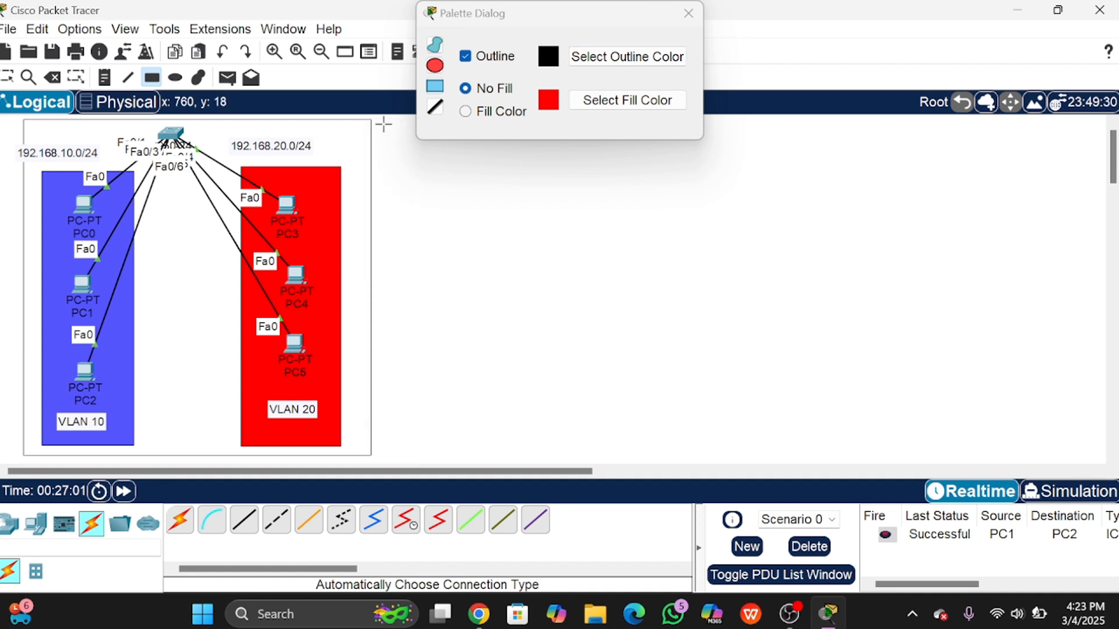
left_click_drag(383, 124, 817, 469)
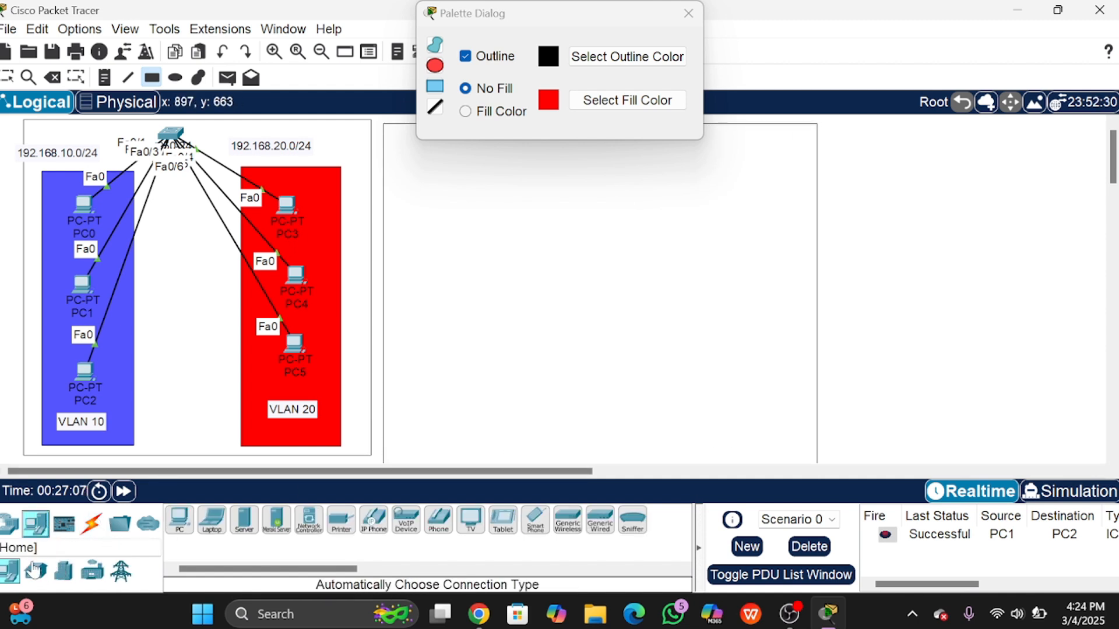
left_click(10, 523)
left_click(36, 572)
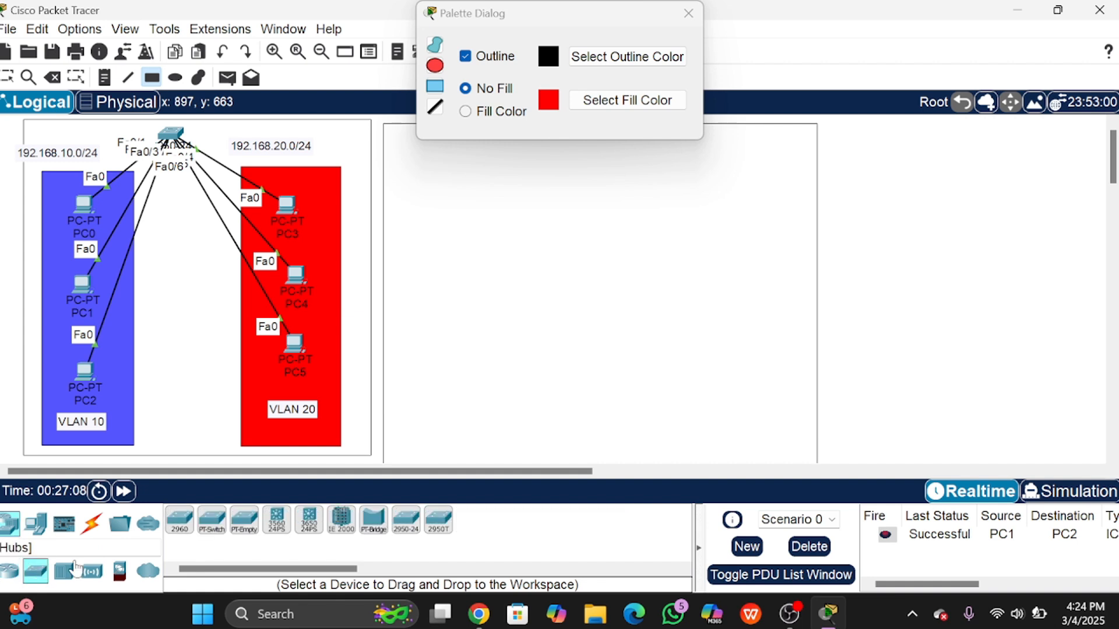
Step: Place a 2950-24 switch, Switch1, at the top of the right rectangle
left_click(415, 523)
left_click(688, 13)
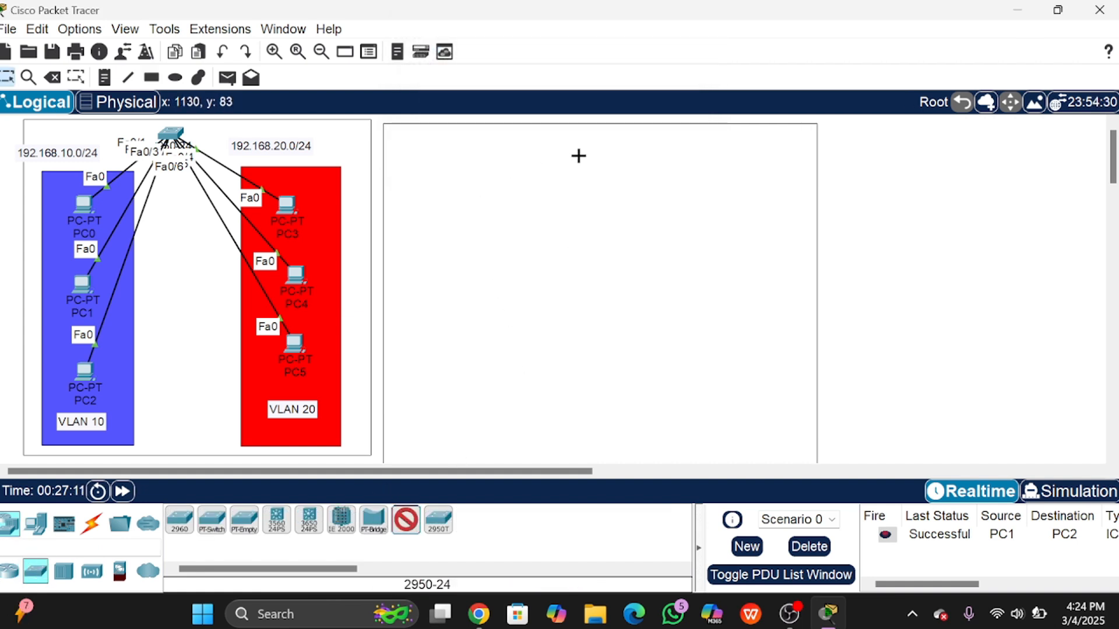
left_click(603, 147)
scroll(686, 380, "down", 1)
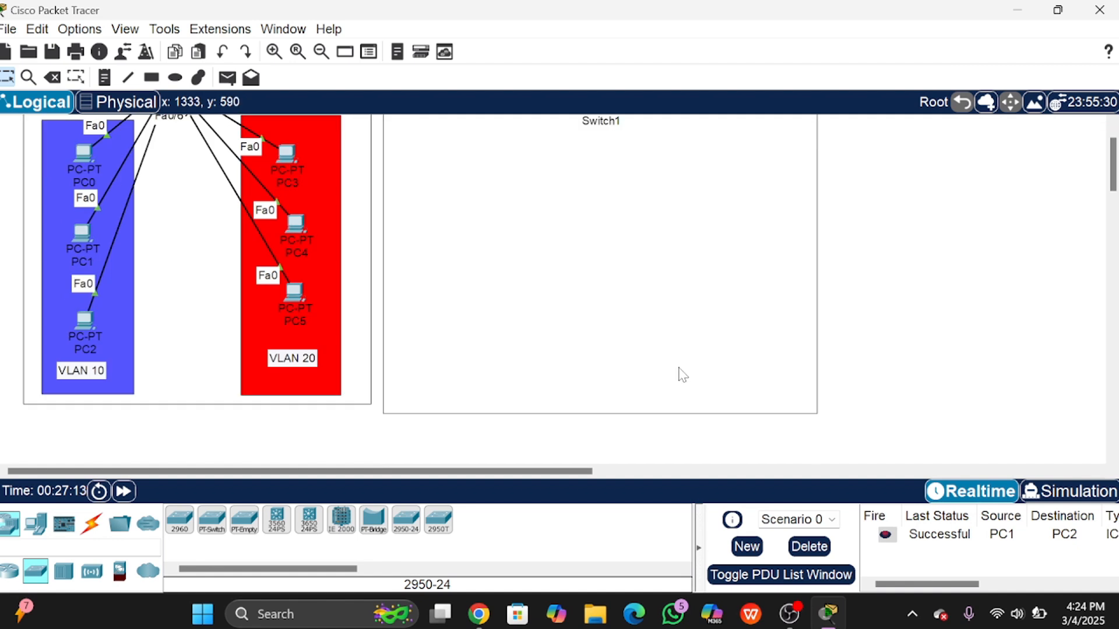
scroll(681, 374, "up", 1)
scroll(612, 364, "down", 1, "ctrl")
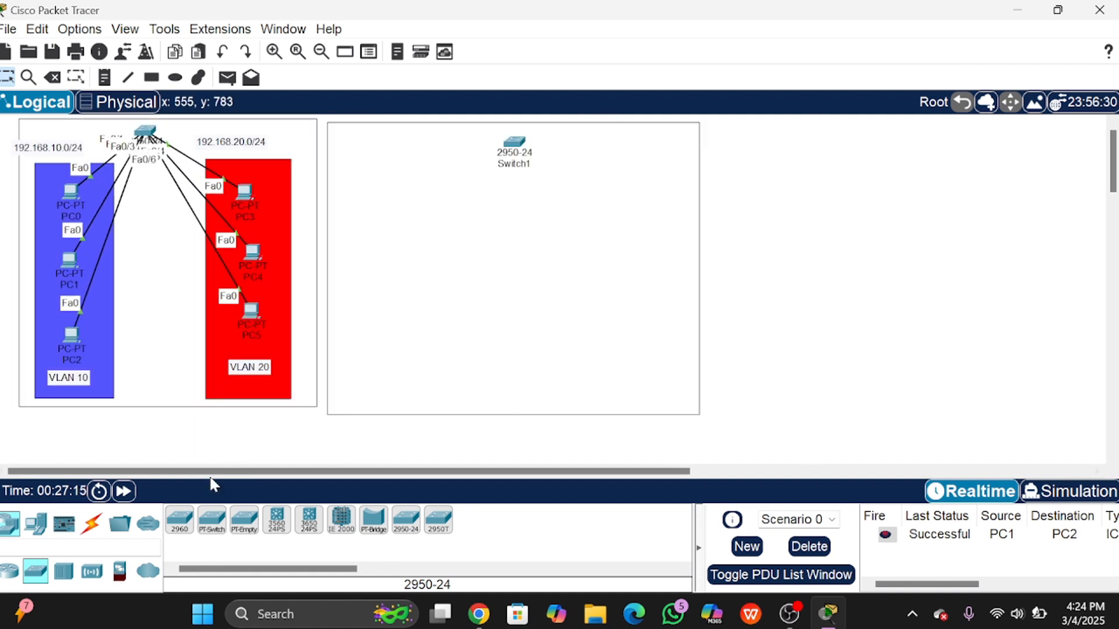
Step: Place six generic PCs, PC6–PC8 on the left and PC9–PC11 on the right
left_click(35, 523)
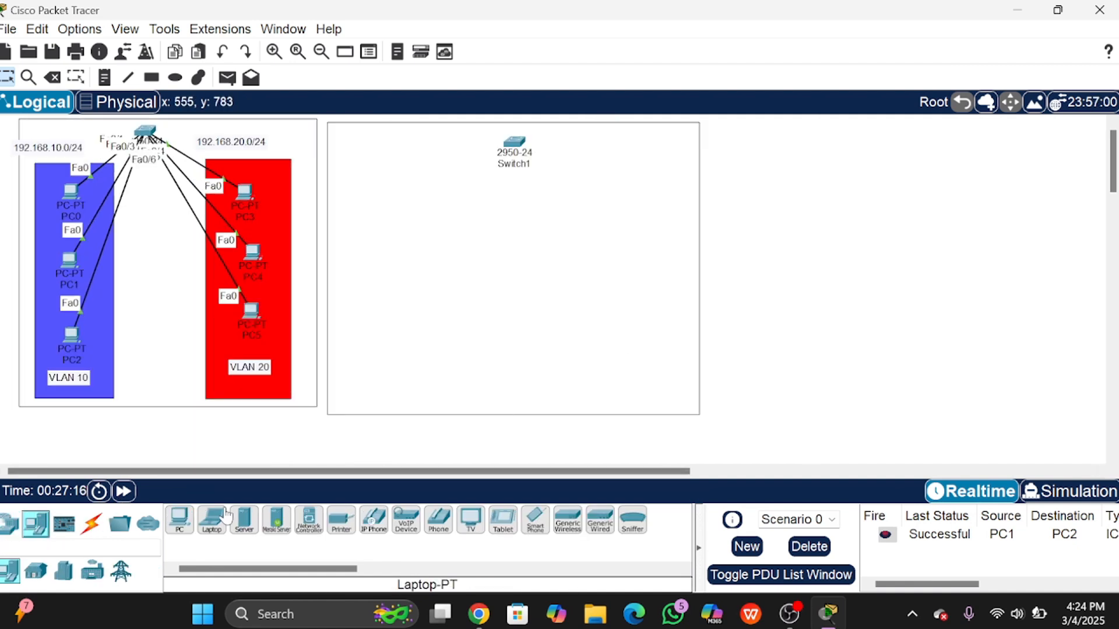
left_click(180, 526)
left_click(169, 521)
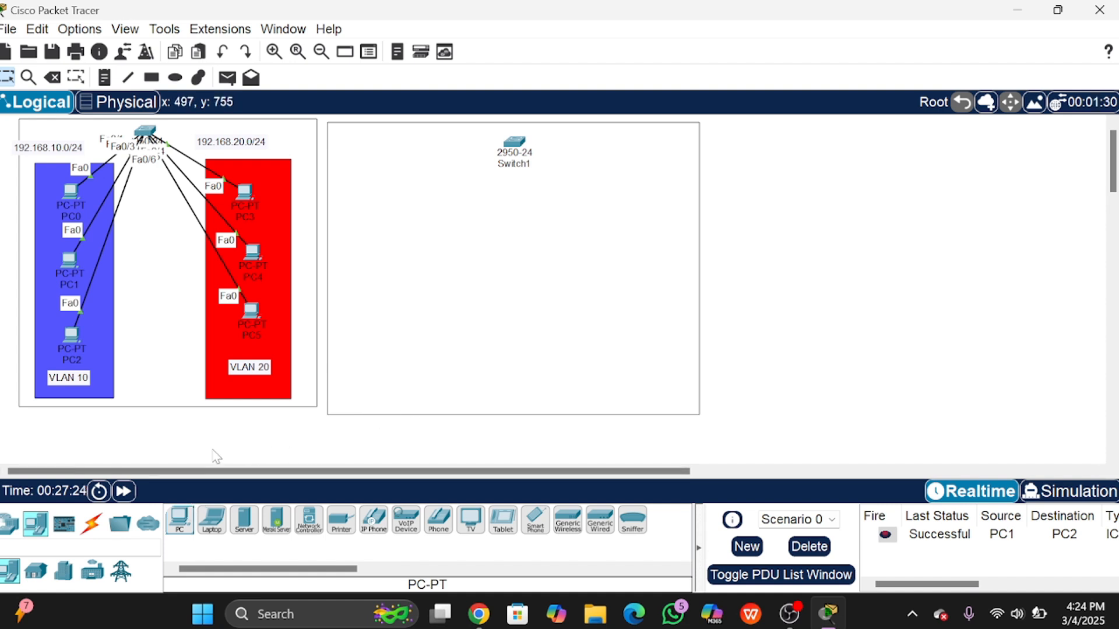
left_click(183, 523)
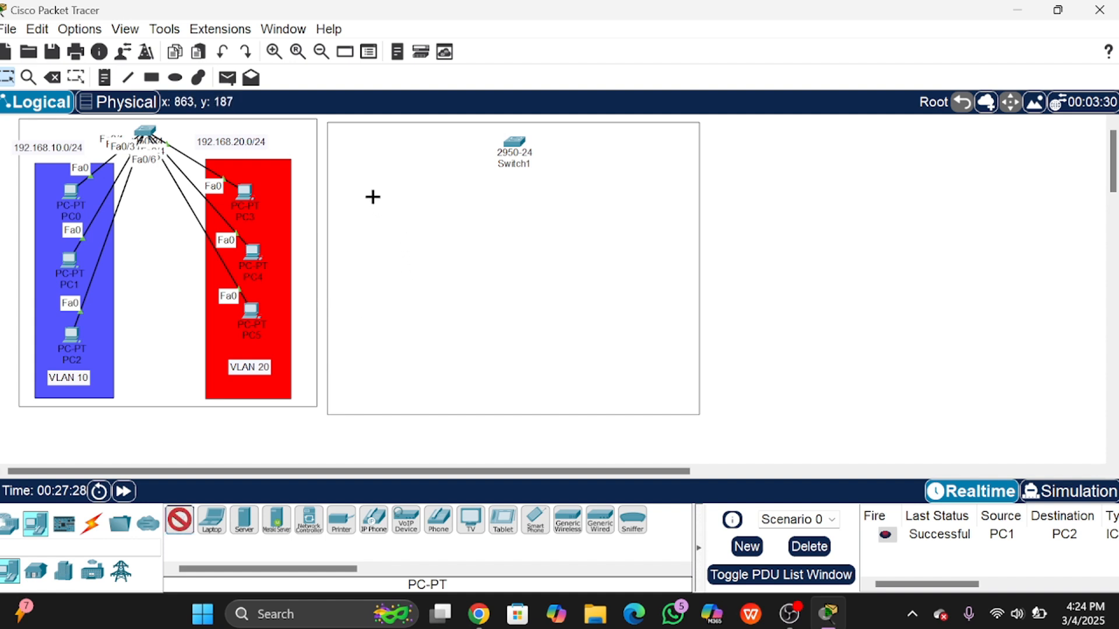
left_click(362, 184)
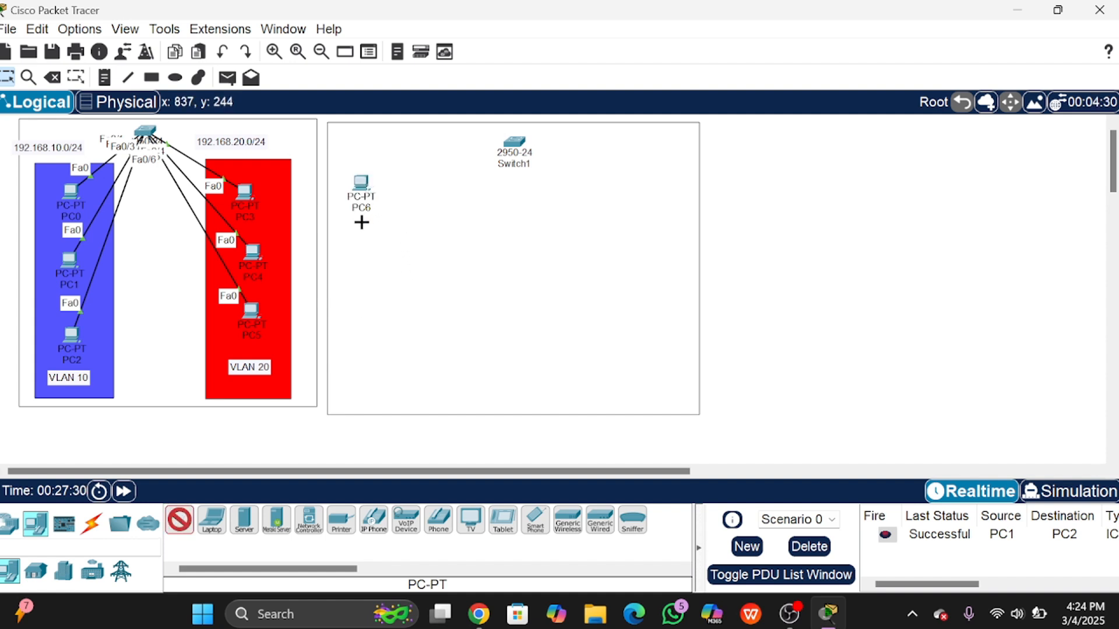
left_click(353, 254)
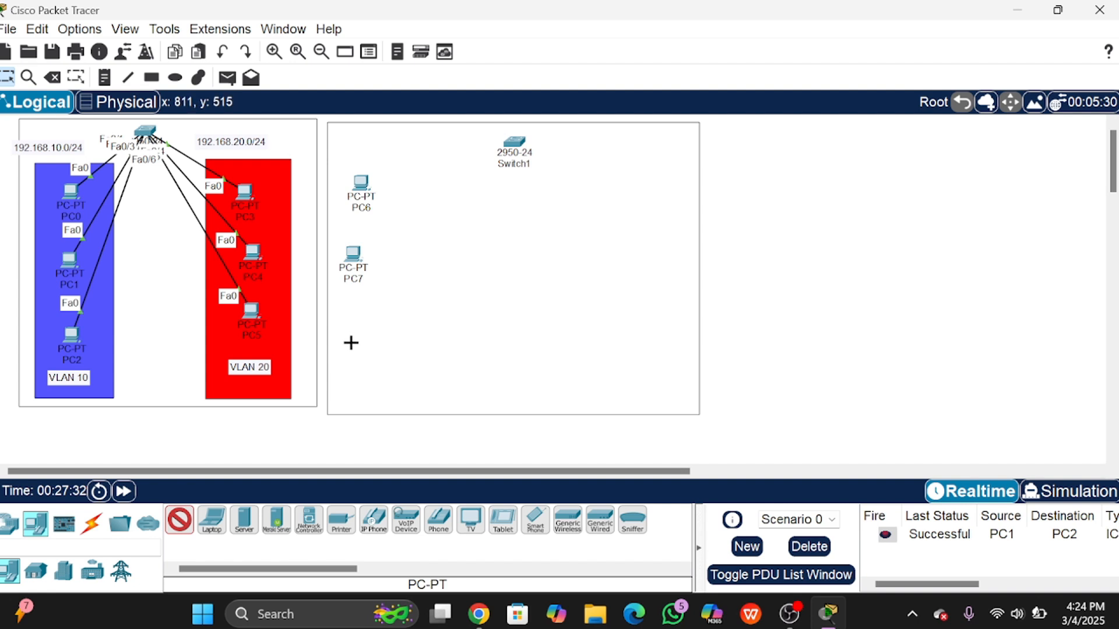
left_click(349, 352)
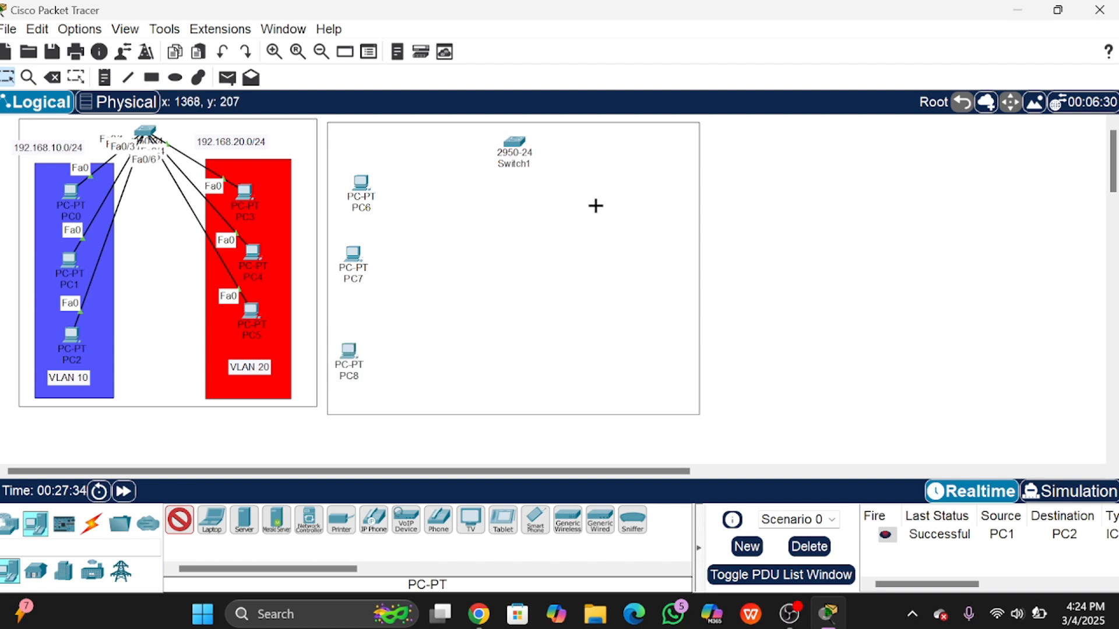
left_click(641, 199)
left_click(630, 266)
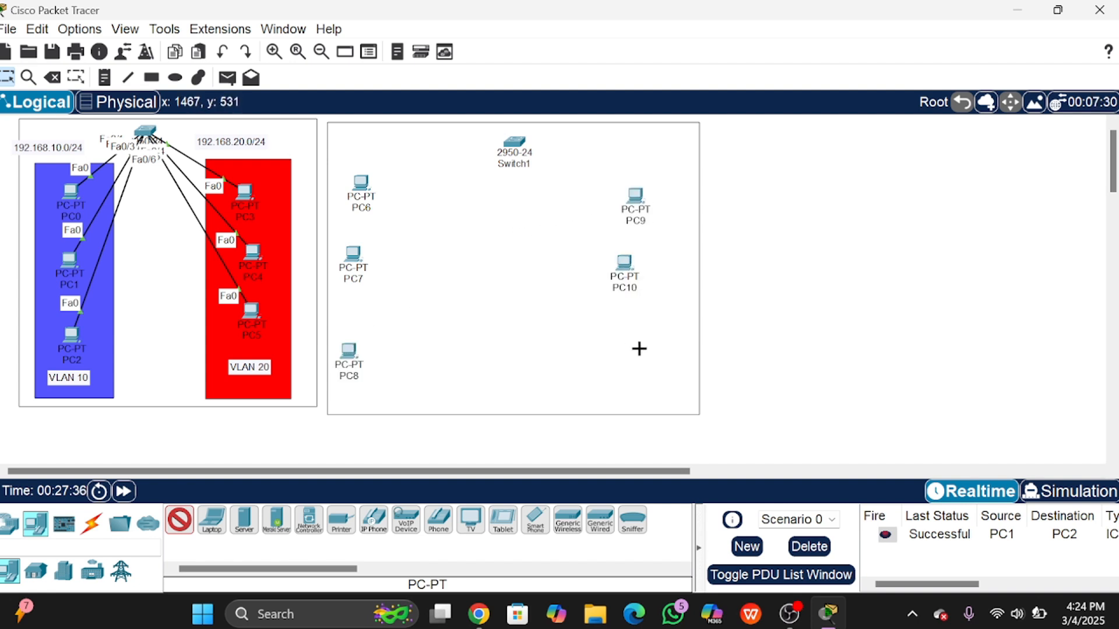
left_click(637, 345)
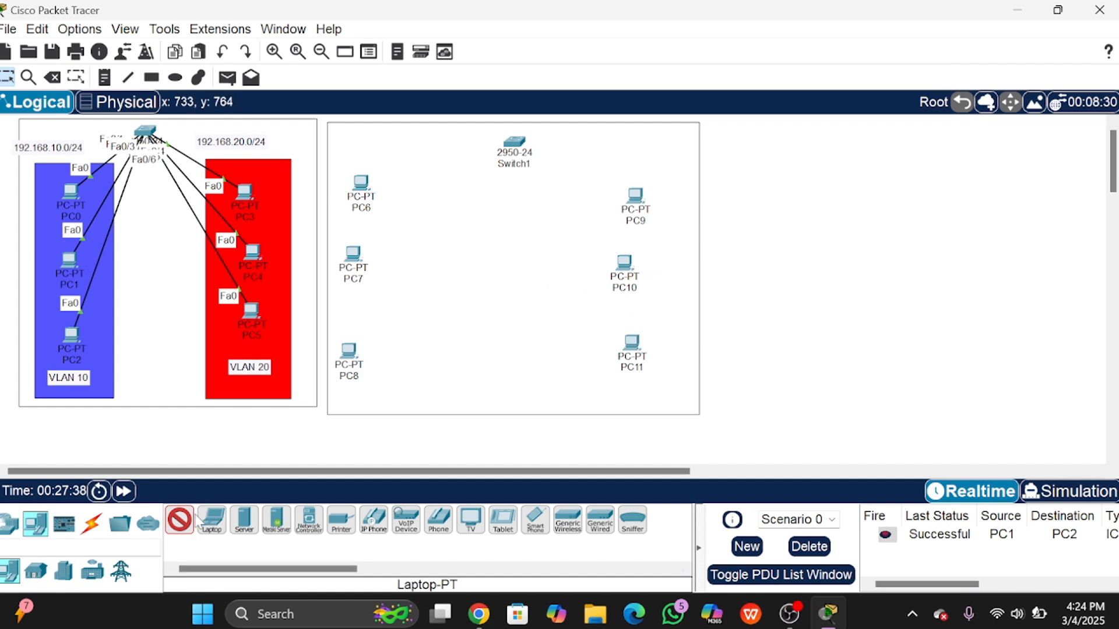
Step: Cable PC6, PC7 and PC8 to Switch1 on Fa0/1–Fa0/3 using automatic connection type
left_click(92, 523)
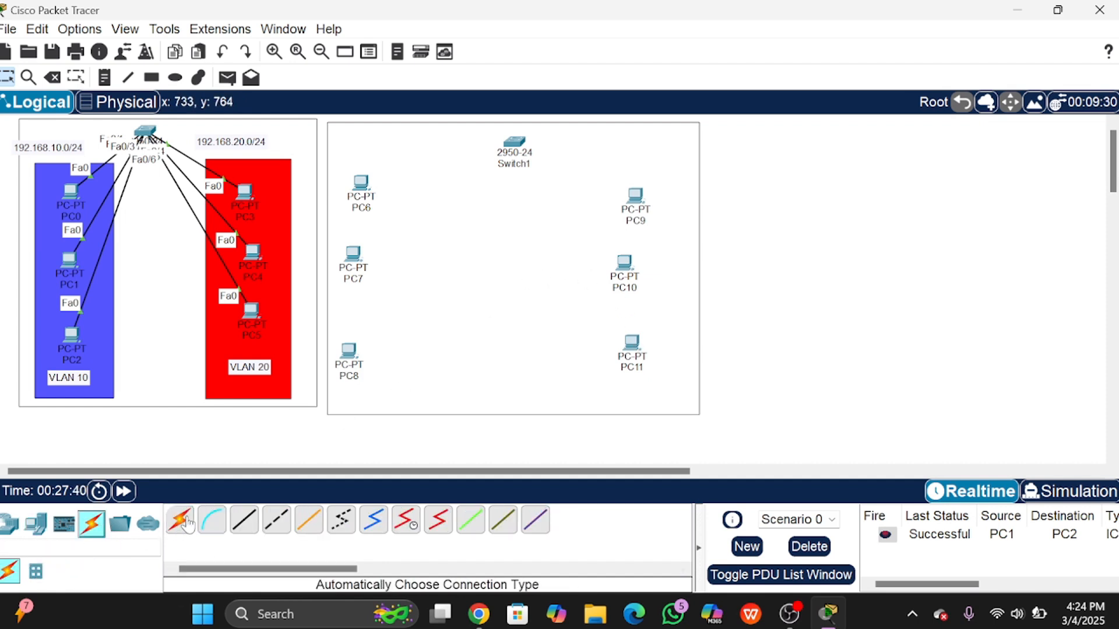
left_click(183, 521)
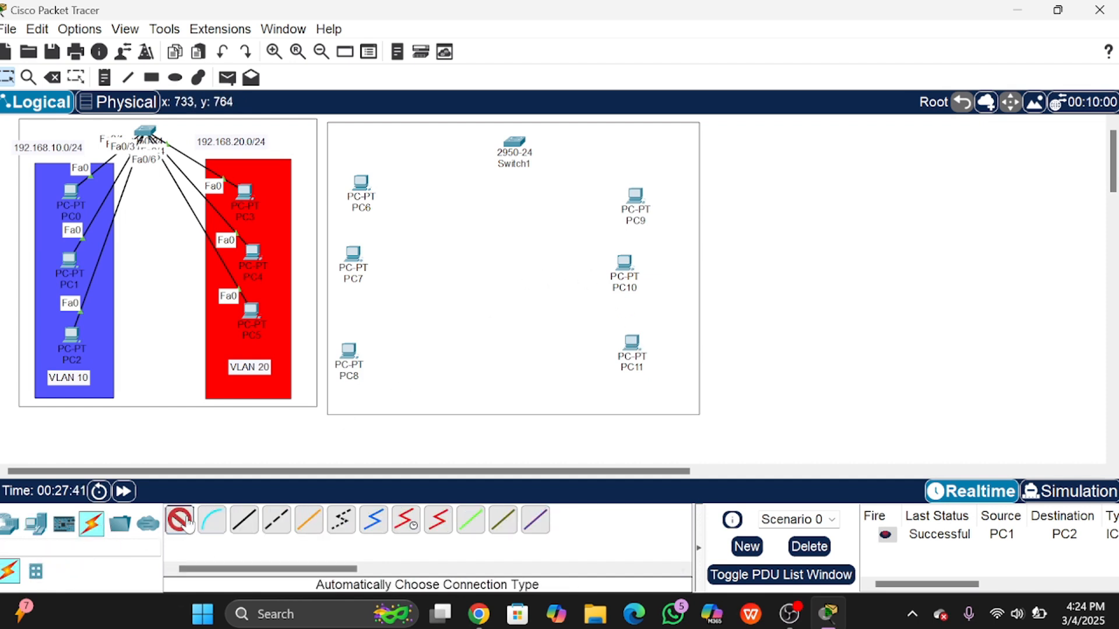
left_click(366, 192)
left_click(513, 143)
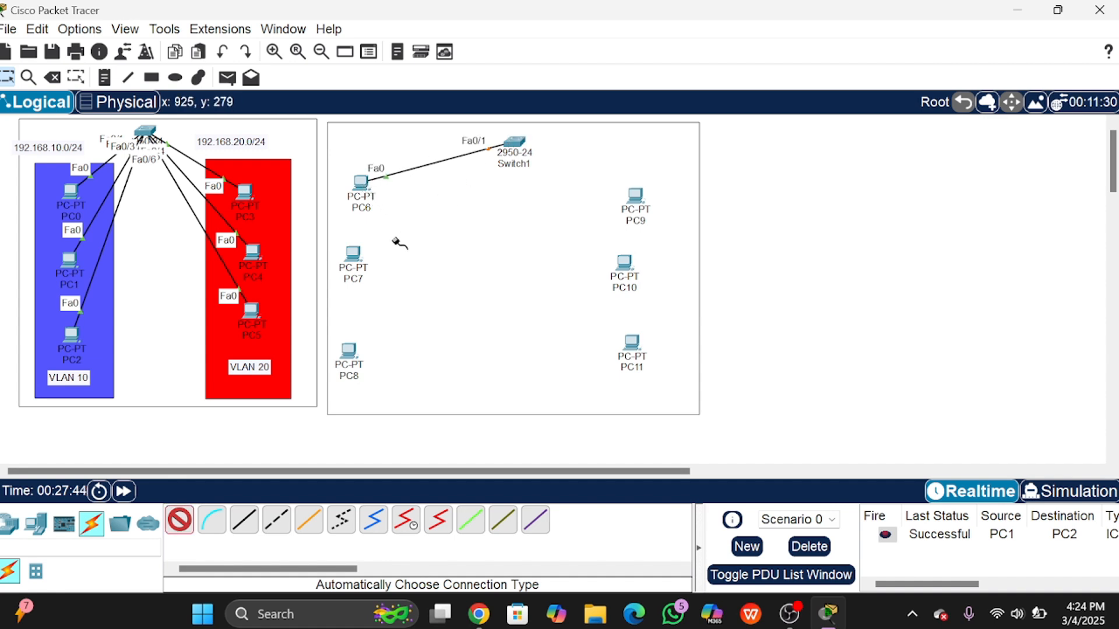
left_click(353, 254)
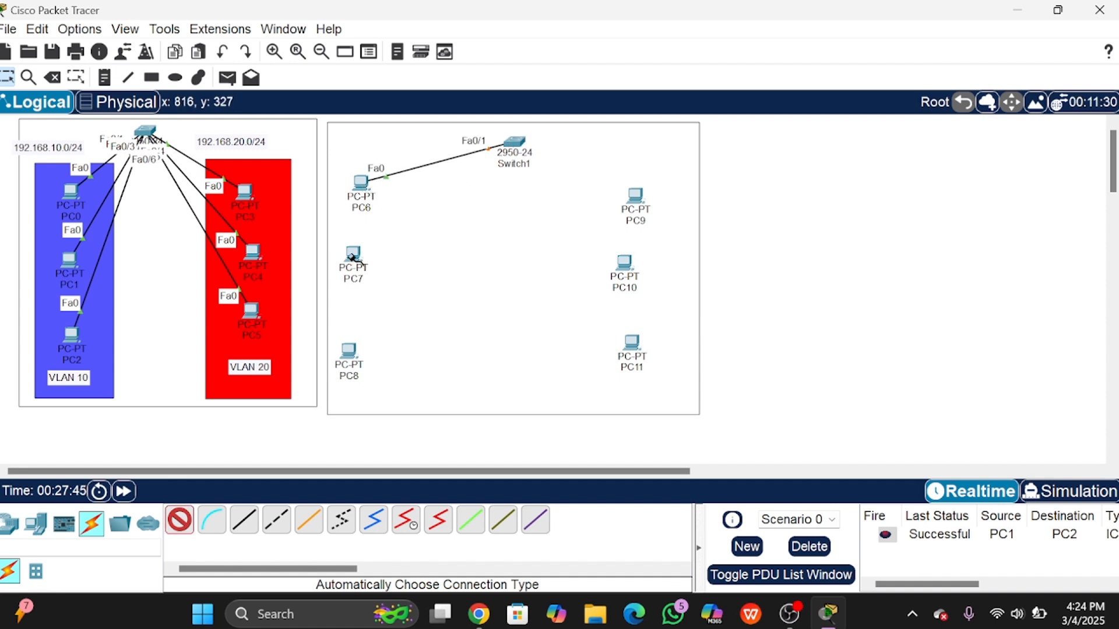
left_click(518, 144)
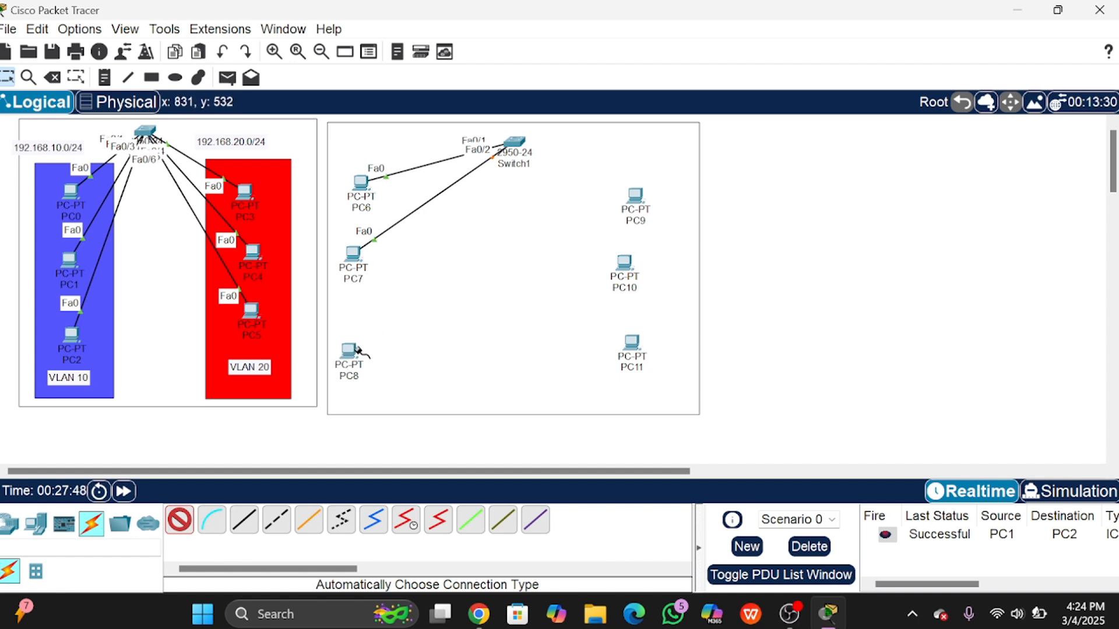
left_click(350, 352)
left_click(516, 143)
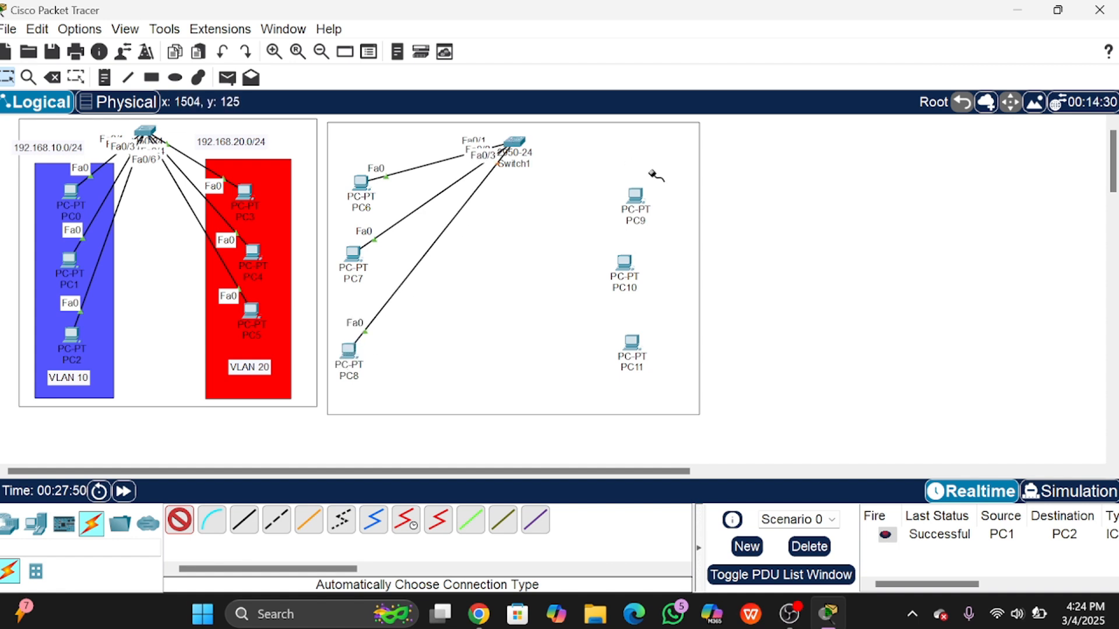
Step: Cable PC9, PC10 and PC11 to Switch1 on Fa0/4–Fa0/6
left_click(631, 201)
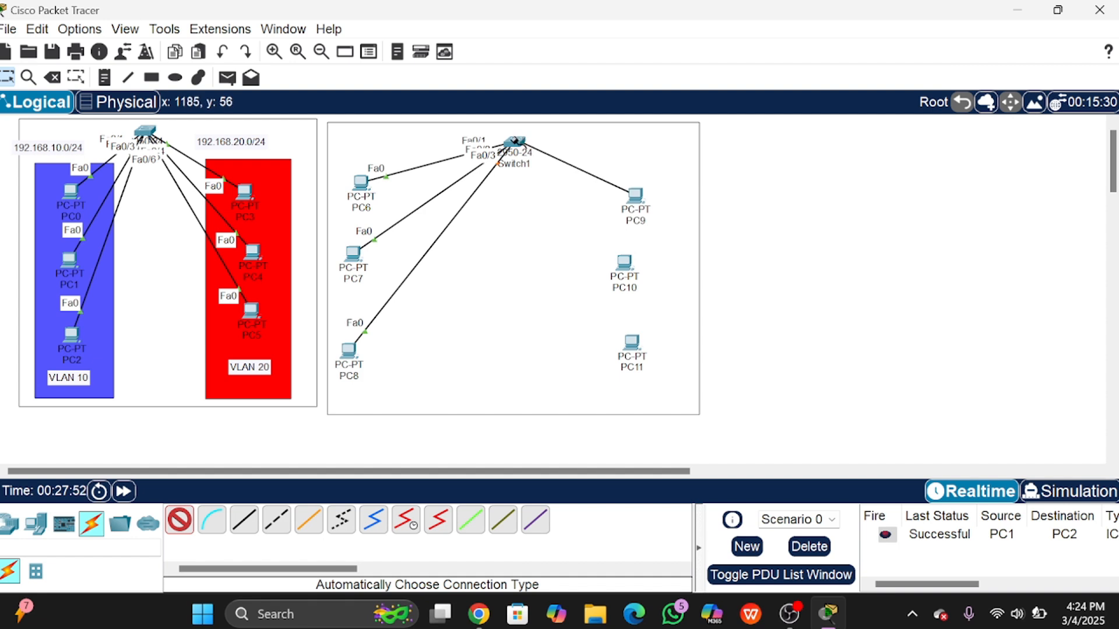
left_click(515, 142)
left_click(624, 262)
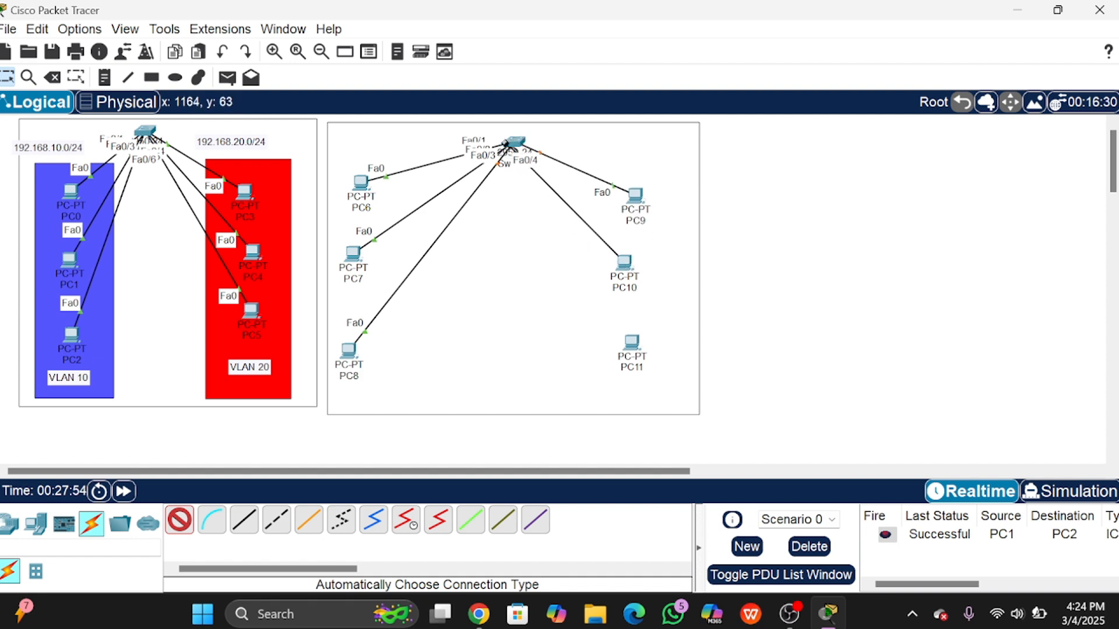
left_click(515, 143)
left_click(631, 348)
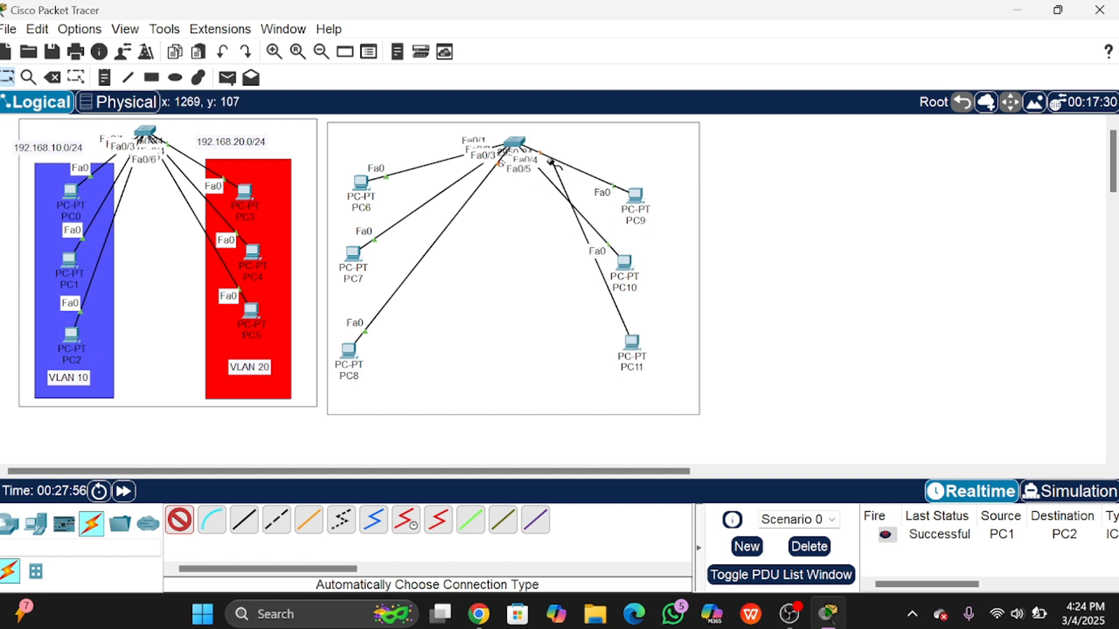
left_click(522, 146)
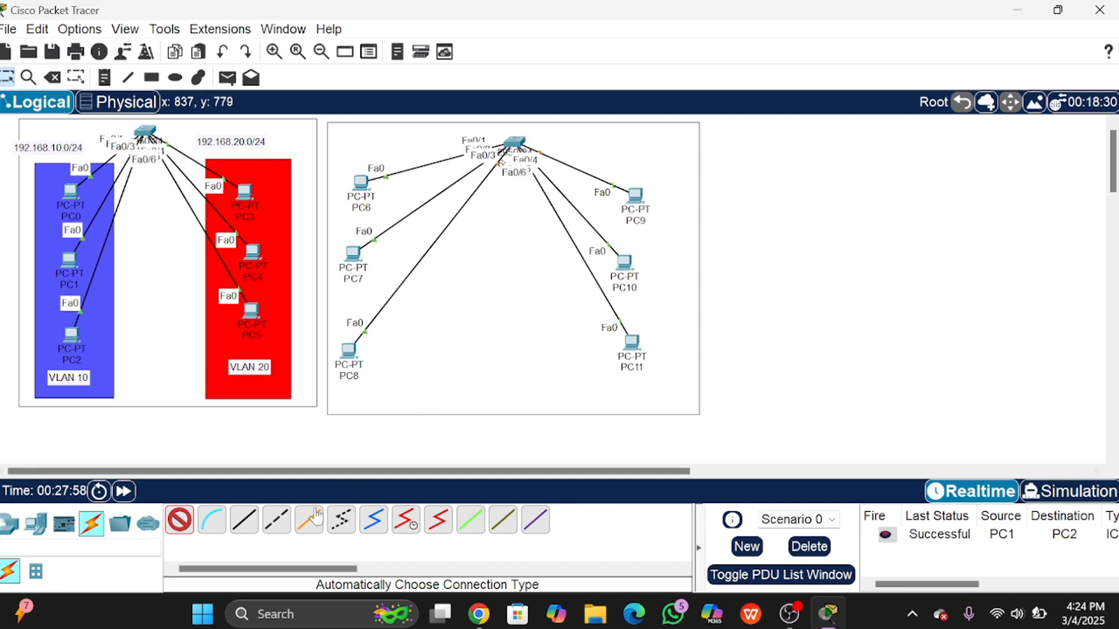
left_click(180, 520)
Step: Nudge PC8, PC7 and PC6 slightly down and right
left_click_drag(346, 348, 359, 358)
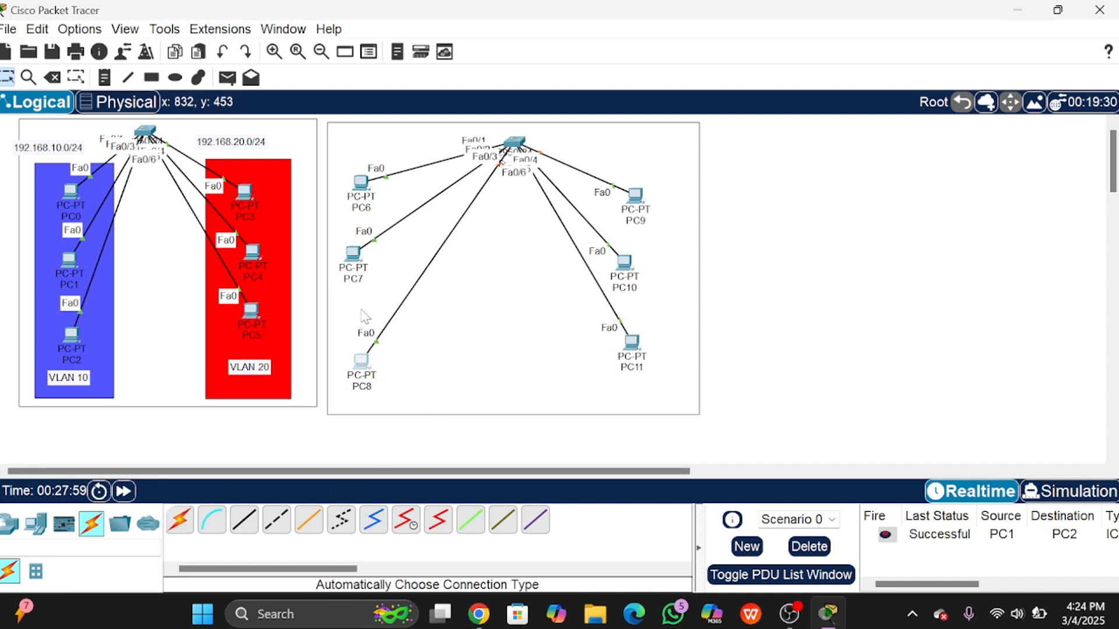
mouse_move(346, 252)
left_mouse_down()
mouse_move(358, 273)
mouse_move(348, 250)
mouse_move(372, 272)
mouse_move(363, 271)
left_mouse_up()
left_click_drag(356, 187, 360, 213)
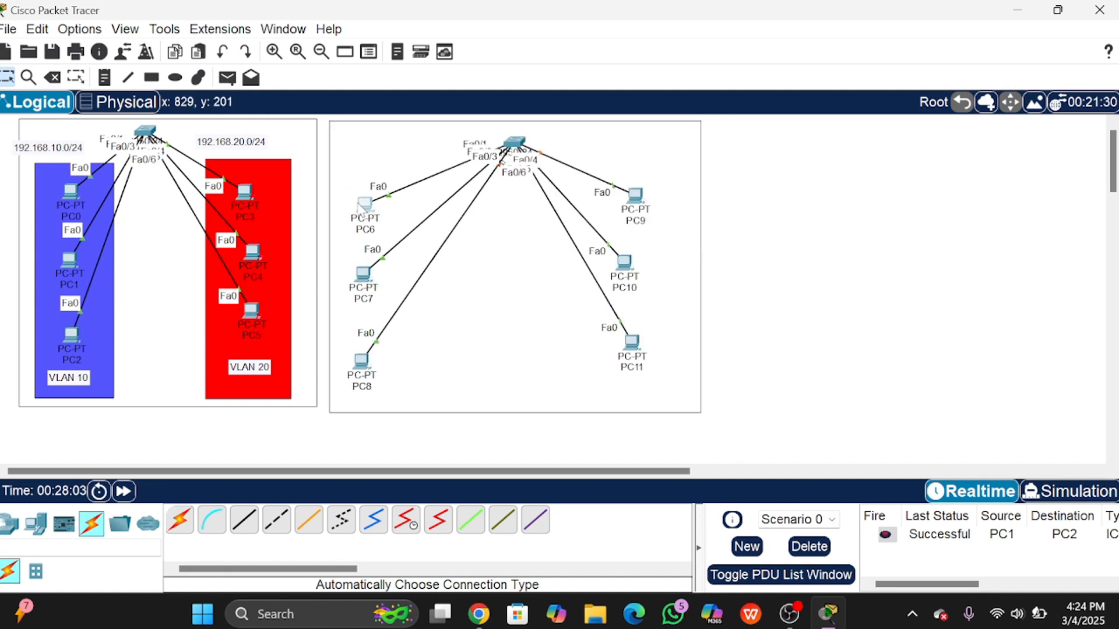
Step: Draw a red filled rectangle around PC9–PC11
left_click(153, 80)
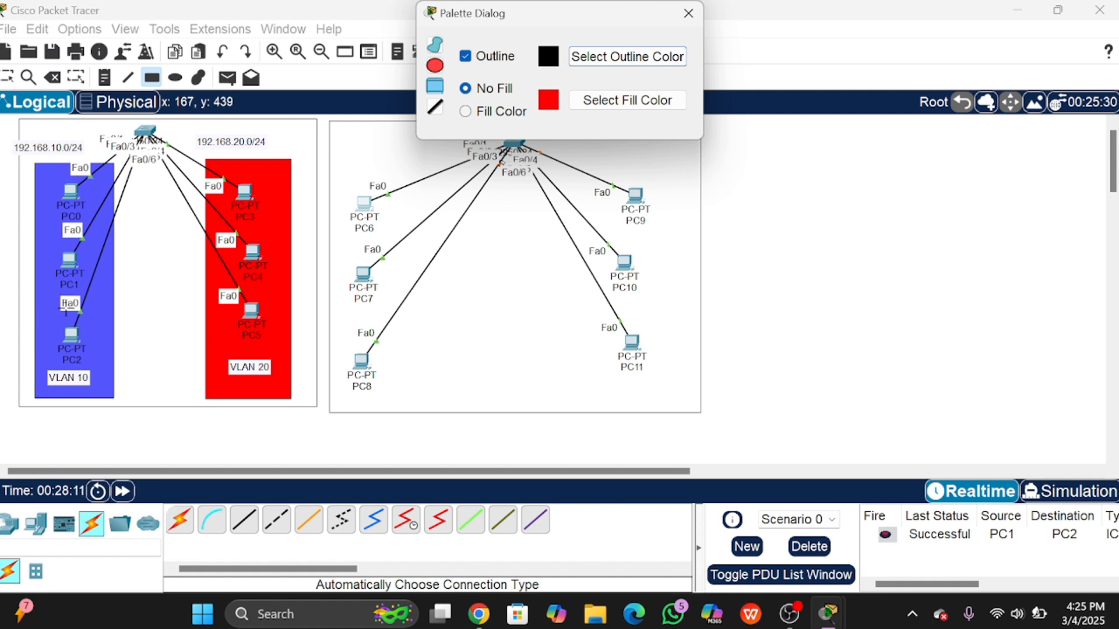
left_click(486, 113)
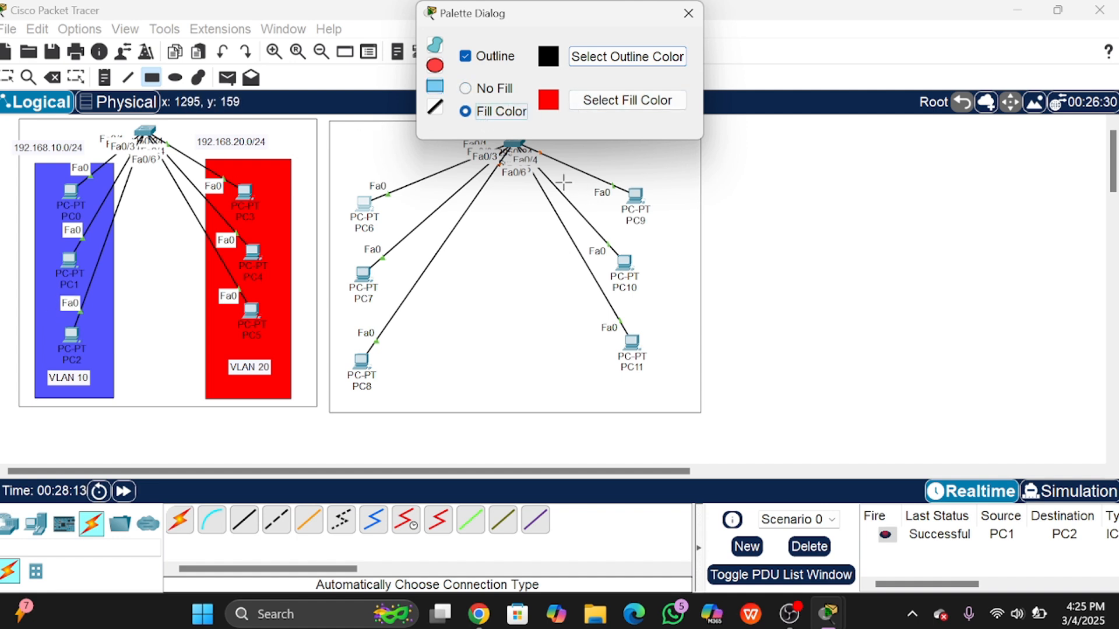
left_click_drag(593, 158, 691, 405)
Step: Change the fill to blue and draw a filled rectangle around PC6–PC8
left_click(589, 105)
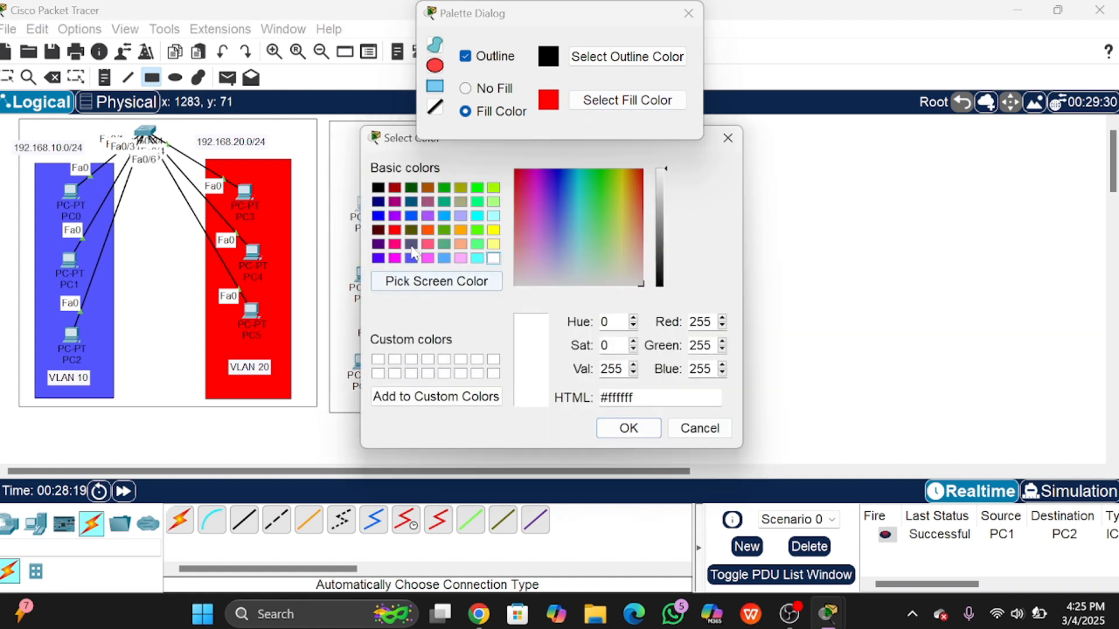
left_click(412, 258)
left_click(628, 425)
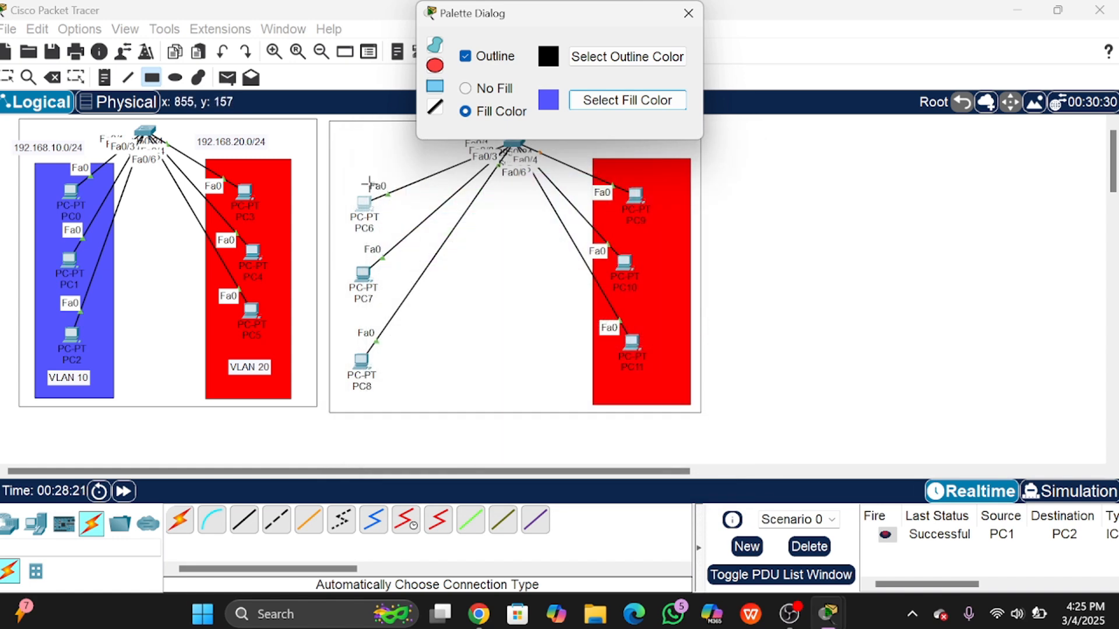
left_click_drag(339, 167, 445, 406)
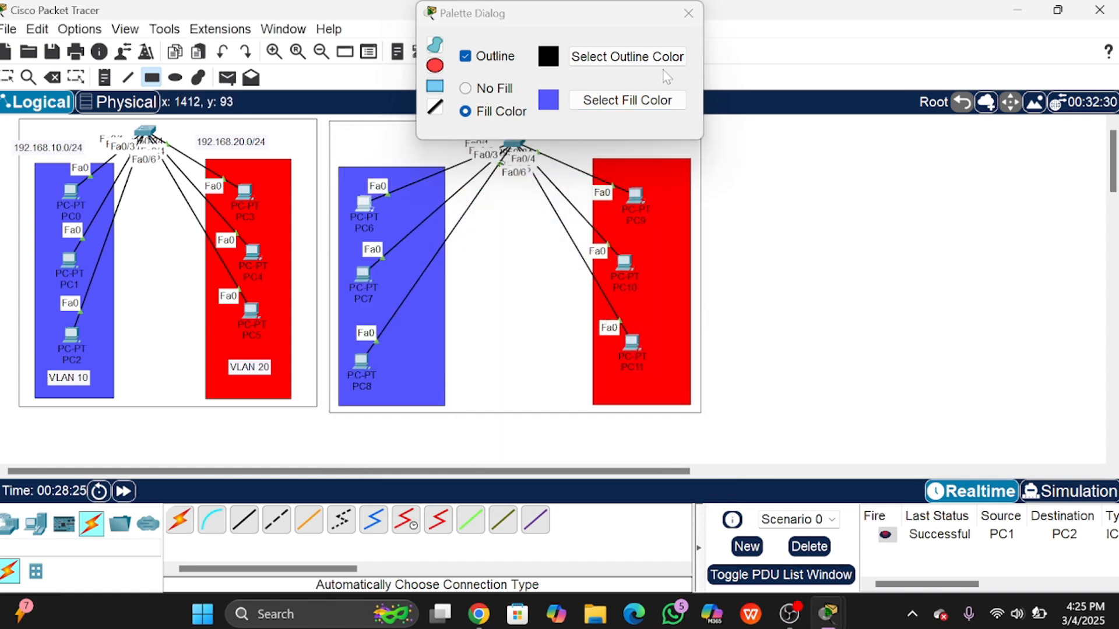
left_click(691, 17)
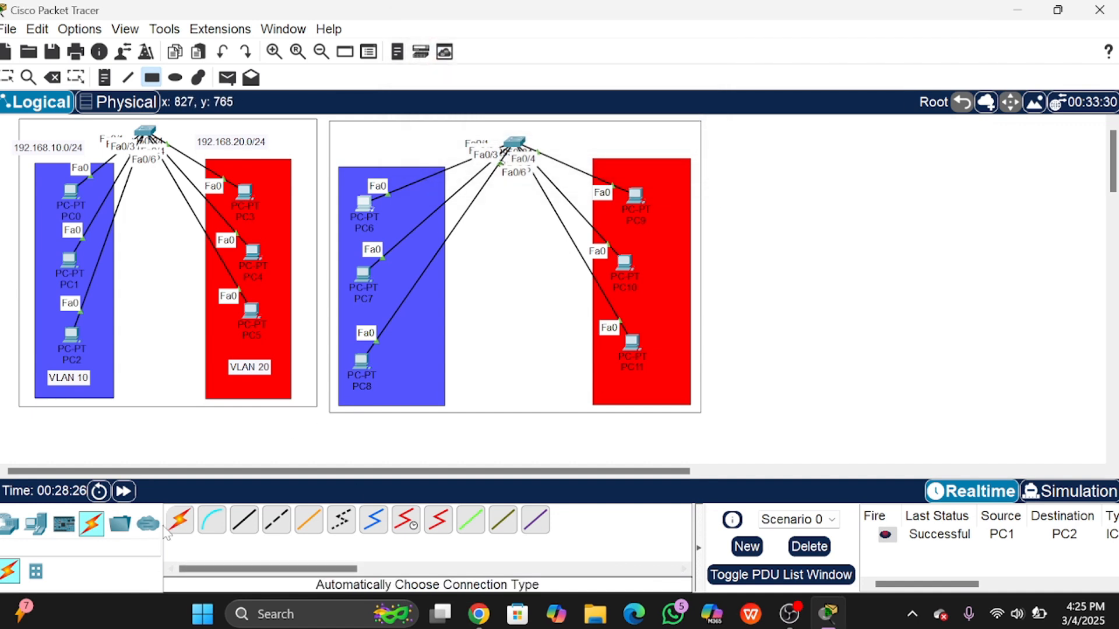
Step: Copy the existing 'VLAN 10' label text into a new note near PC7
left_click(9, 78)
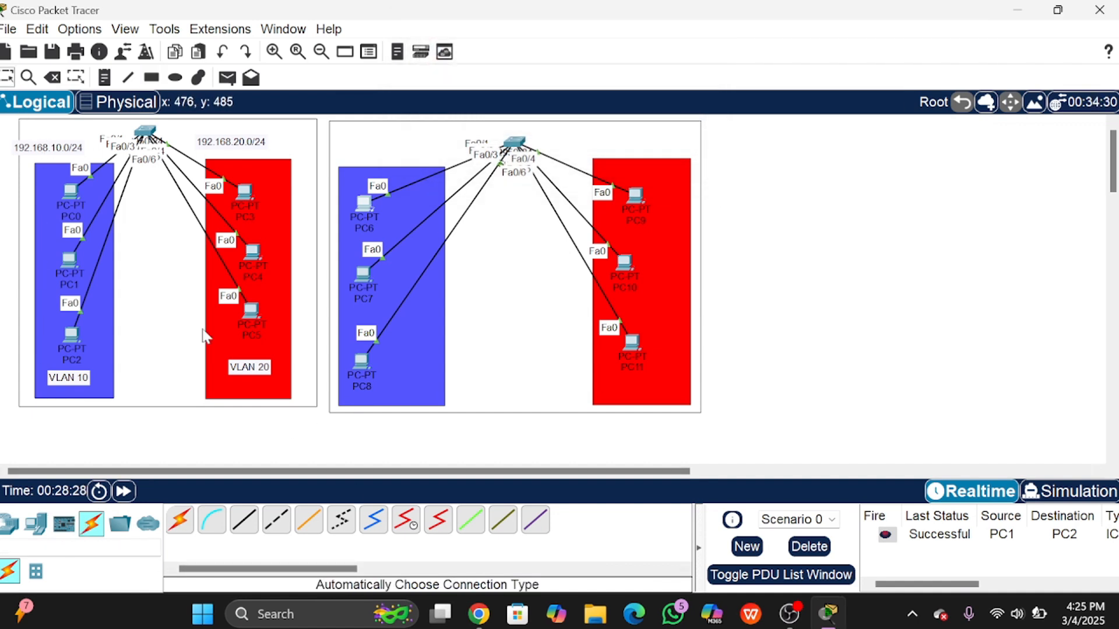
right_click(76, 380)
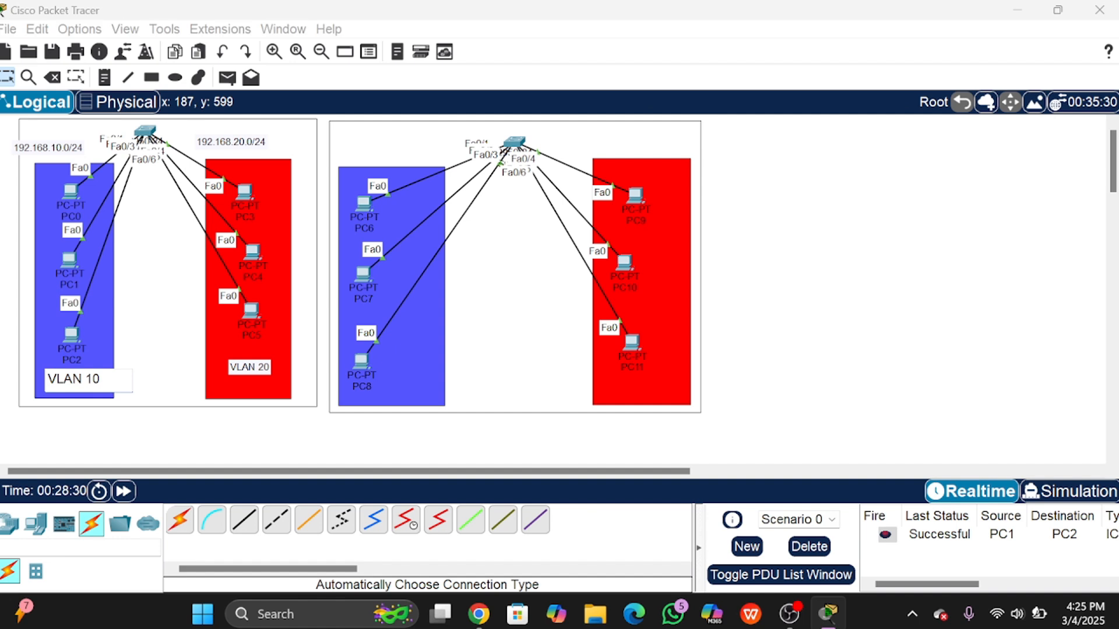
key("ctrl+a")
key("ctrl+c")
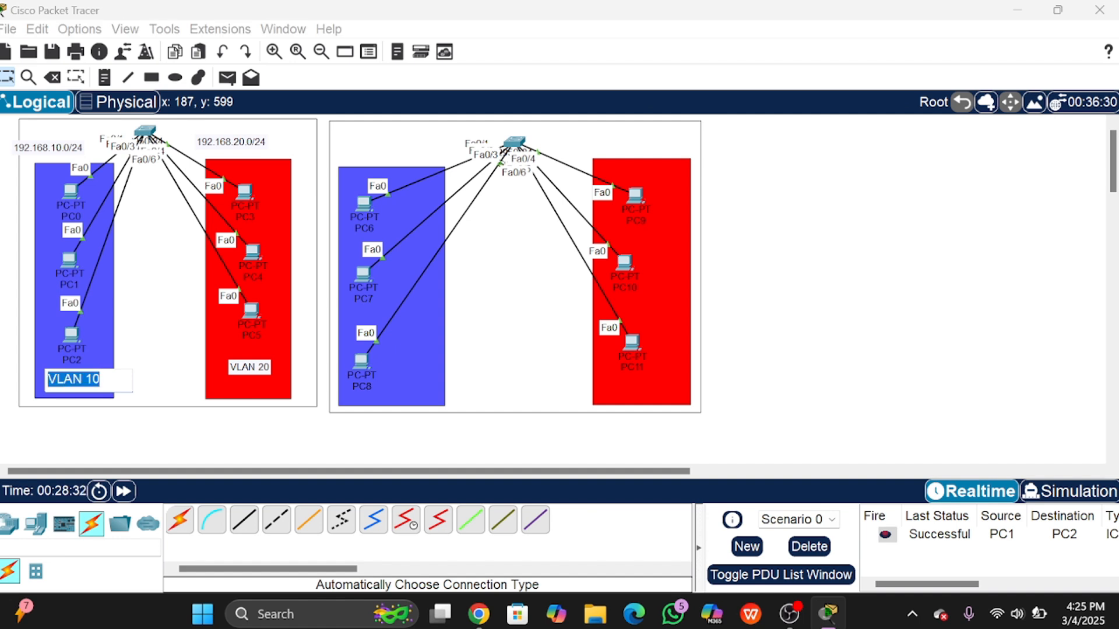
left_click(386, 290)
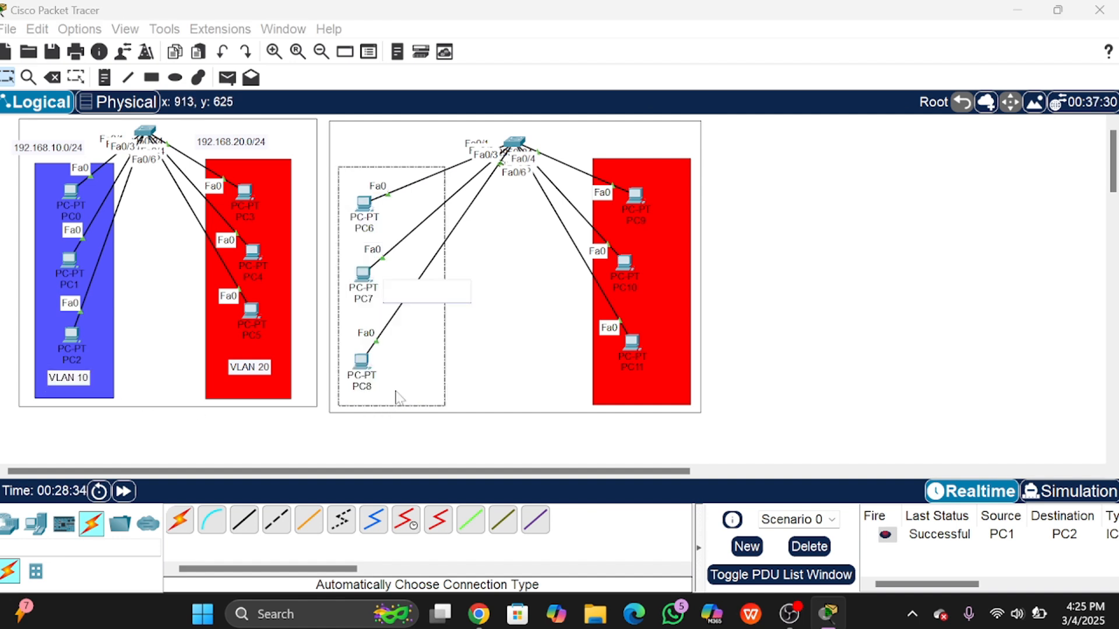
key("ctrl+v")
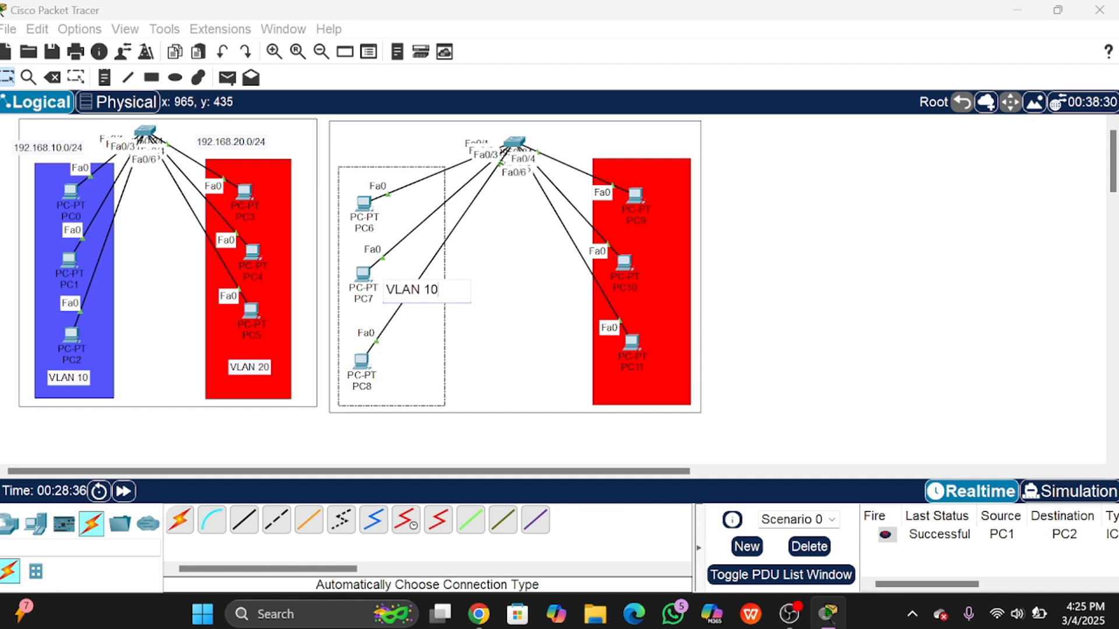
left_click(462, 334)
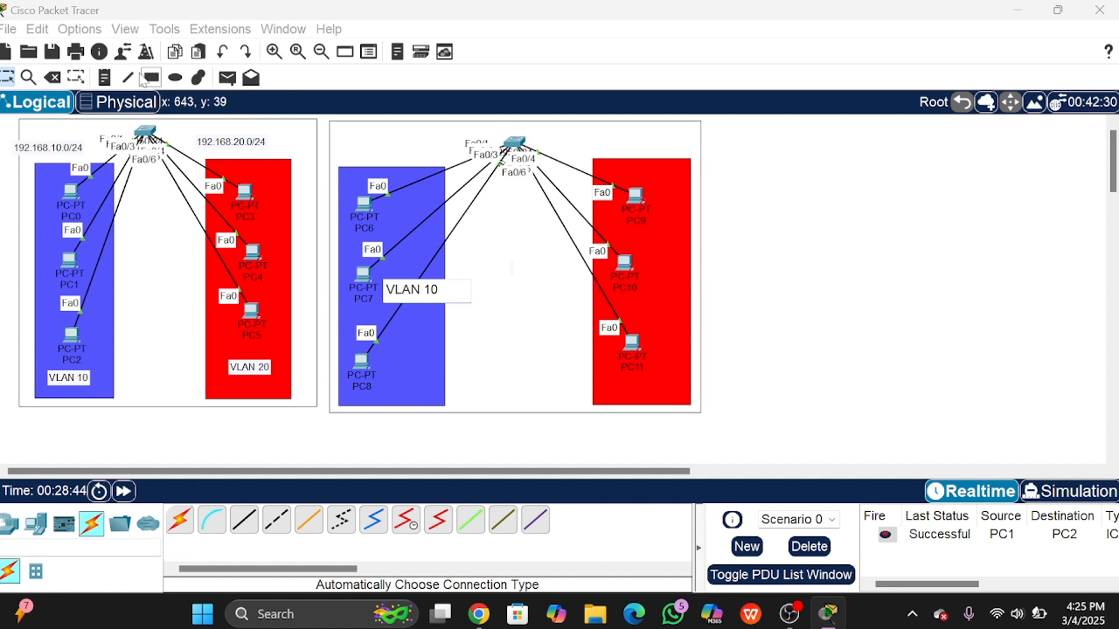
Step: Move the new 'VLAN 10' label below the blue area
left_click(104, 77)
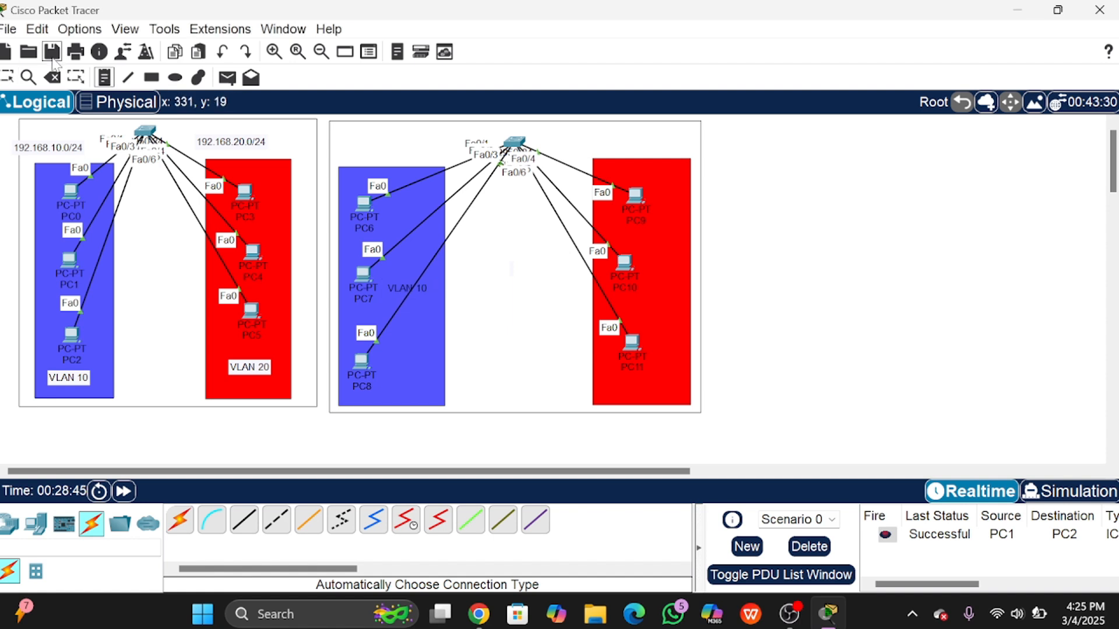
left_click(7, 77)
left_click_drag(394, 285, 386, 422)
left_click(426, 427)
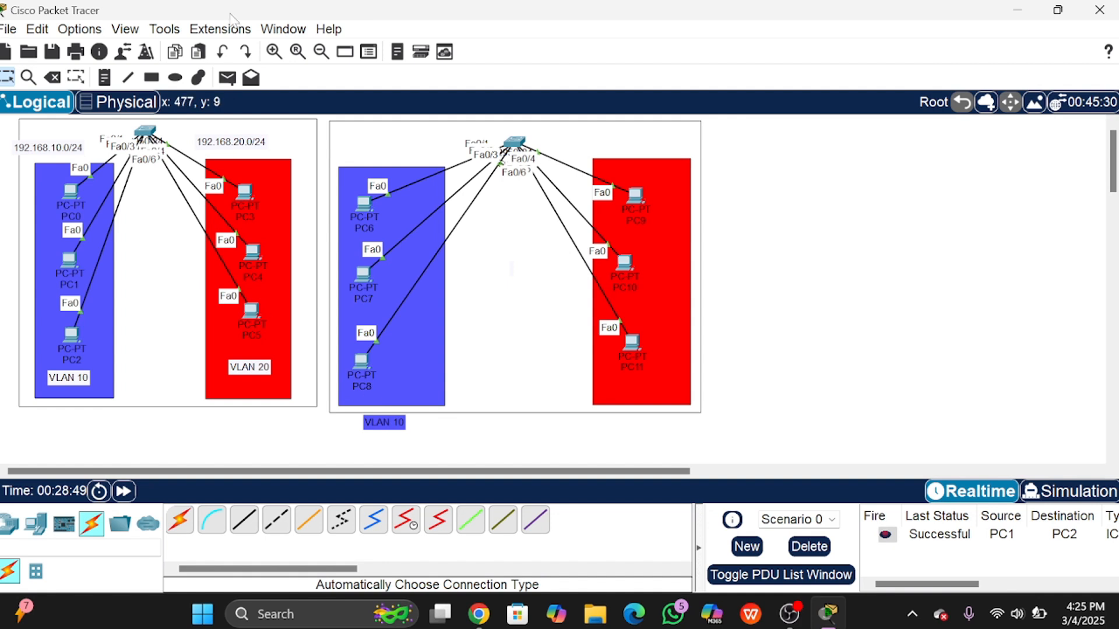
Step: Add a 'VLAN 20' note beneath the red area
left_click(107, 79)
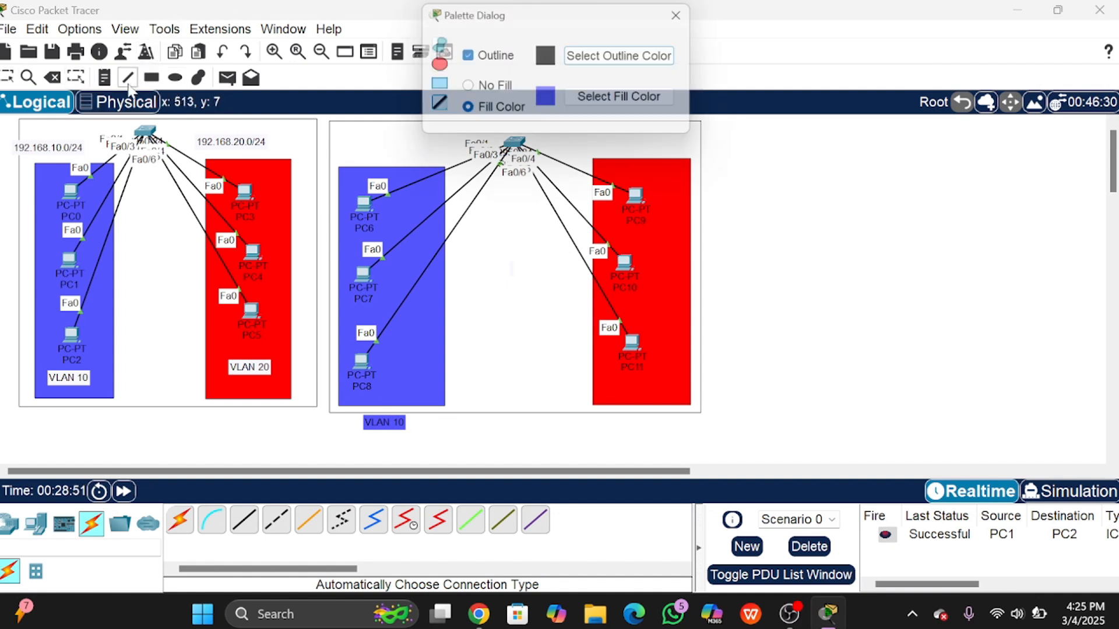
left_click(688, 13)
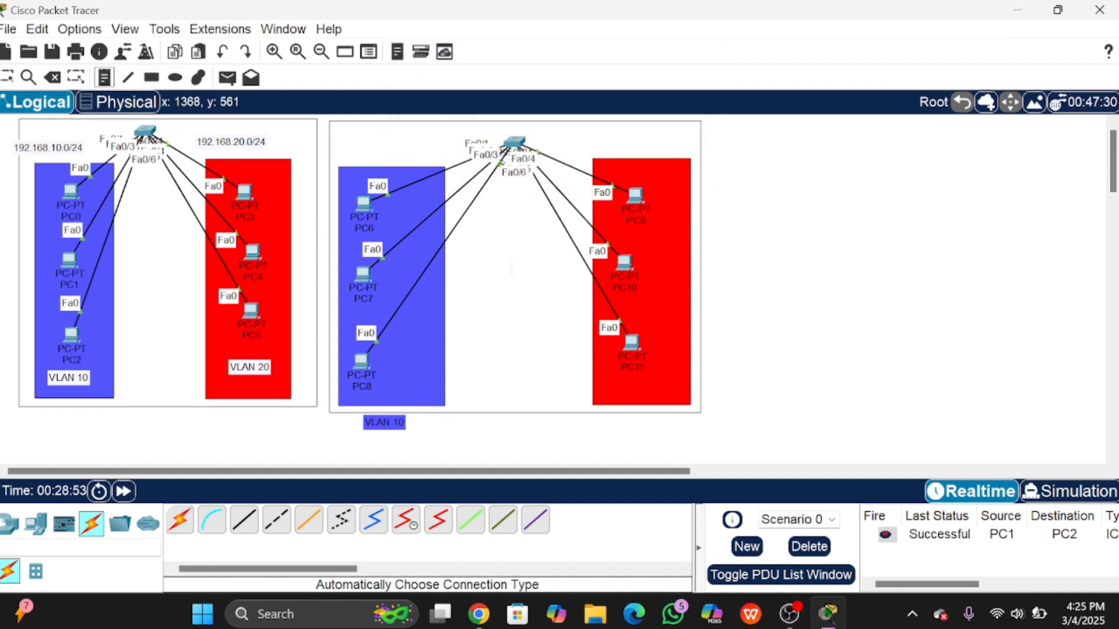
left_click(622, 424)
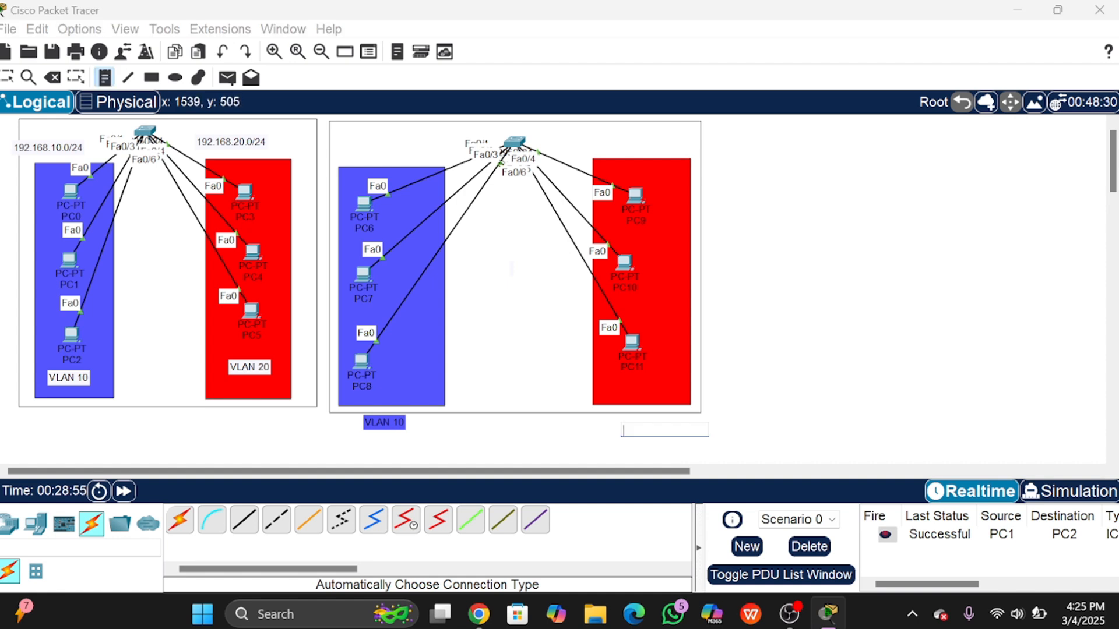
type("VLAN 20")
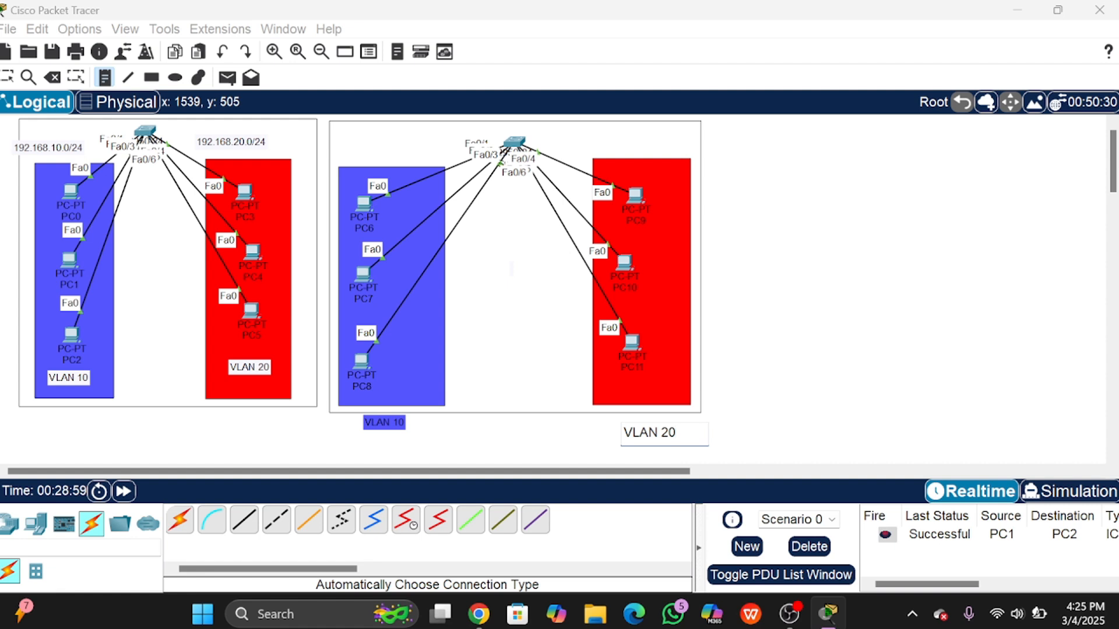
left_click(6, 78)
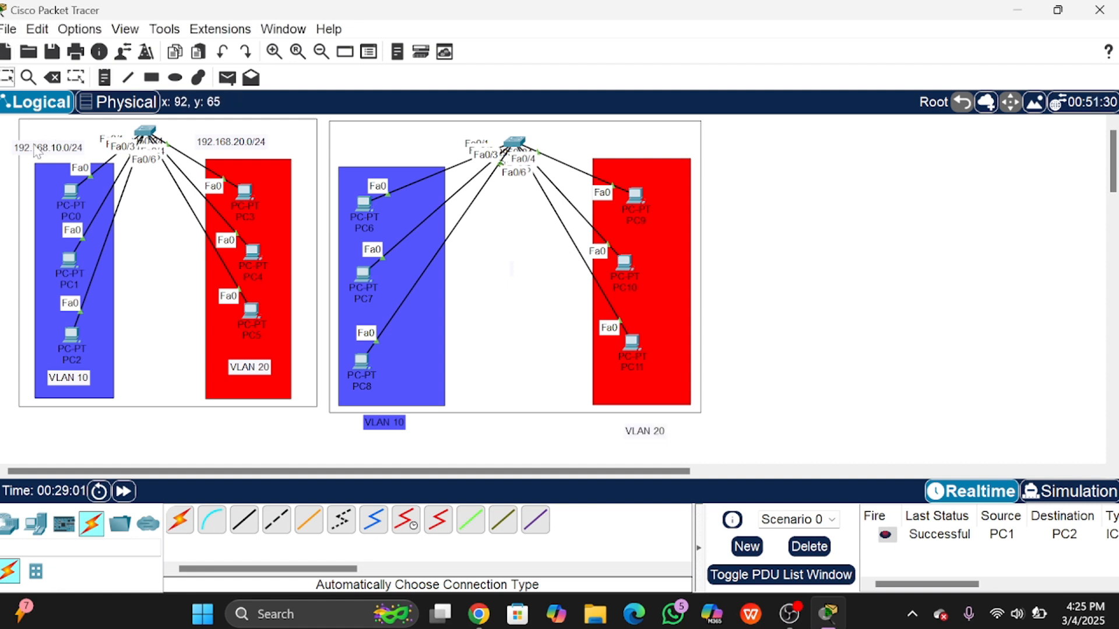
Step: Duplicate the 192.168.10.0/24 and 192.168.20.0/24 notes and place them above the right blue and red boxes
left_click_drag(36, 151, 0, 149)
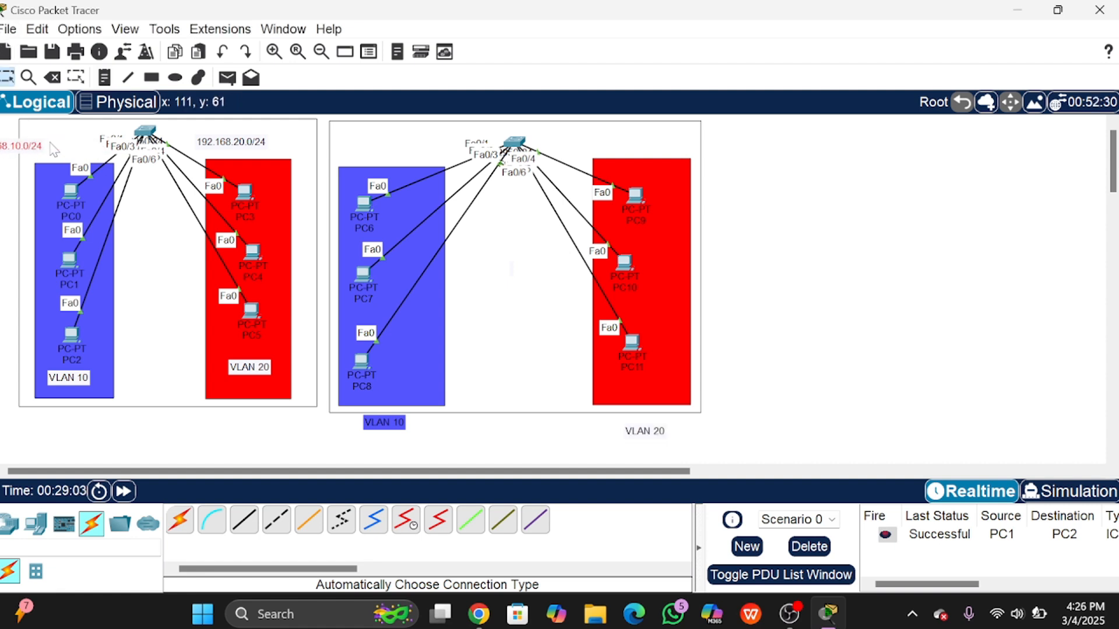
key("ctrl+v")
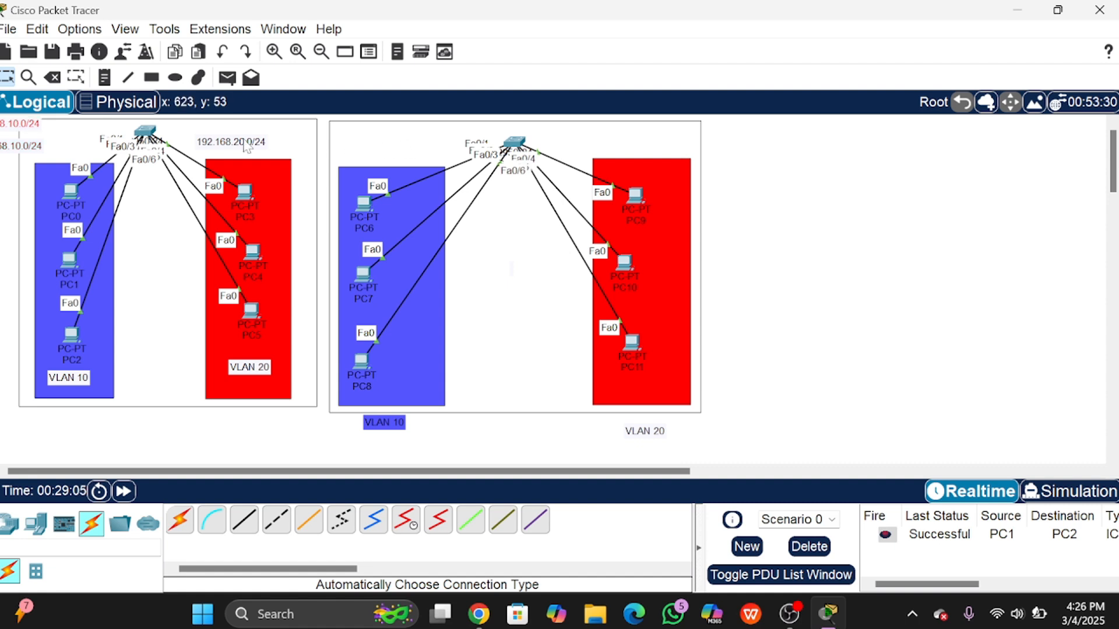
left_click_drag(35, 134, 473, 136)
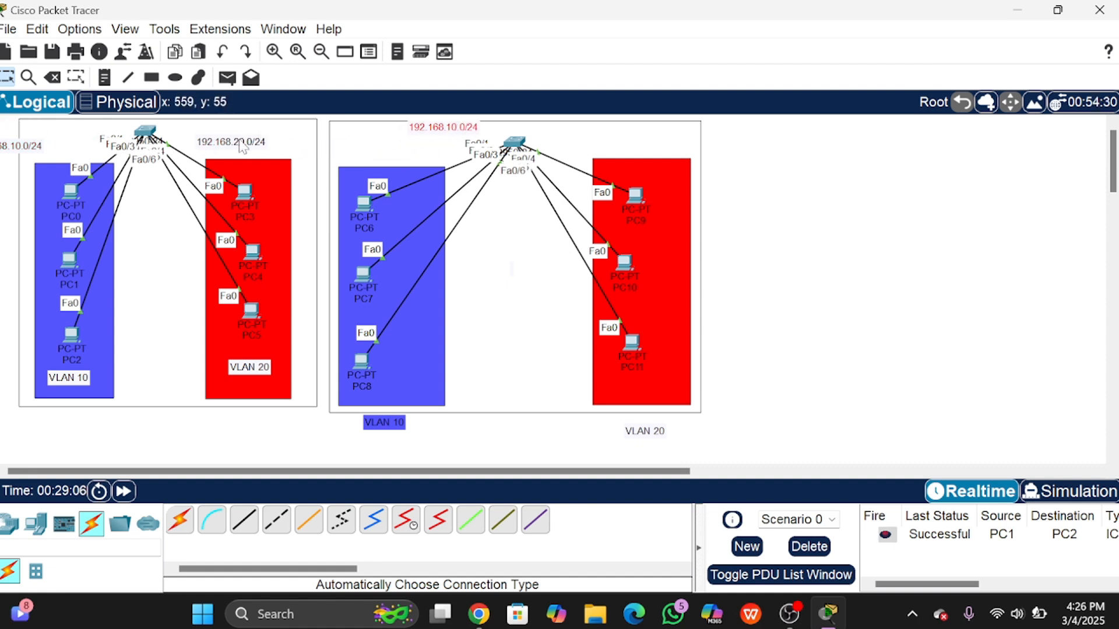
left_click(251, 145)
left_click_drag(251, 140, 284, 146)
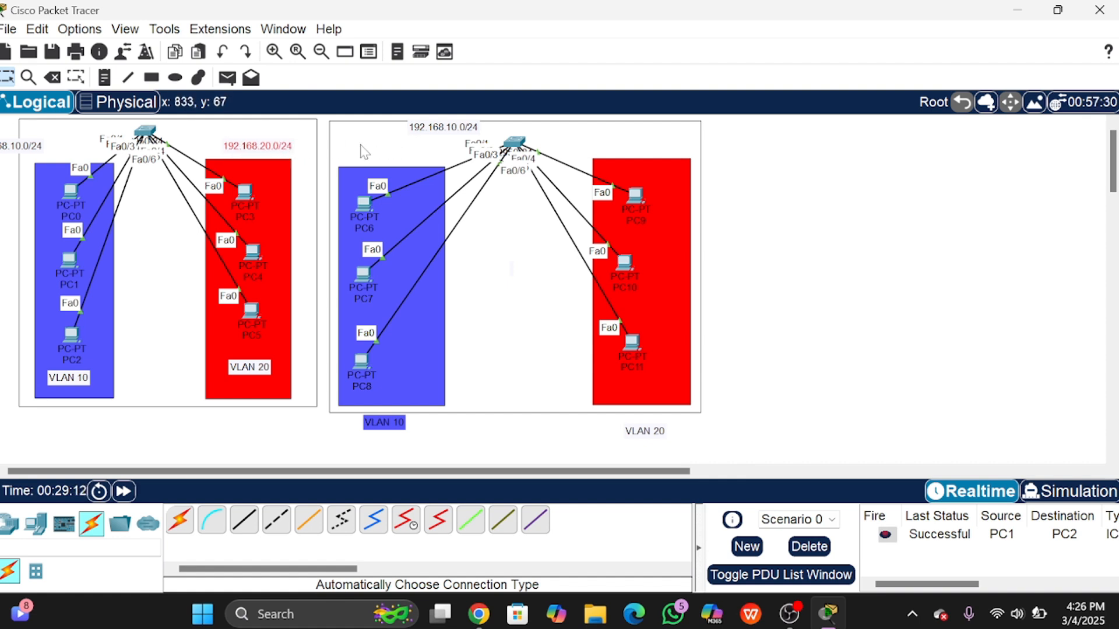
key("ctrl+v")
left_click_drag(280, 127, 645, 140)
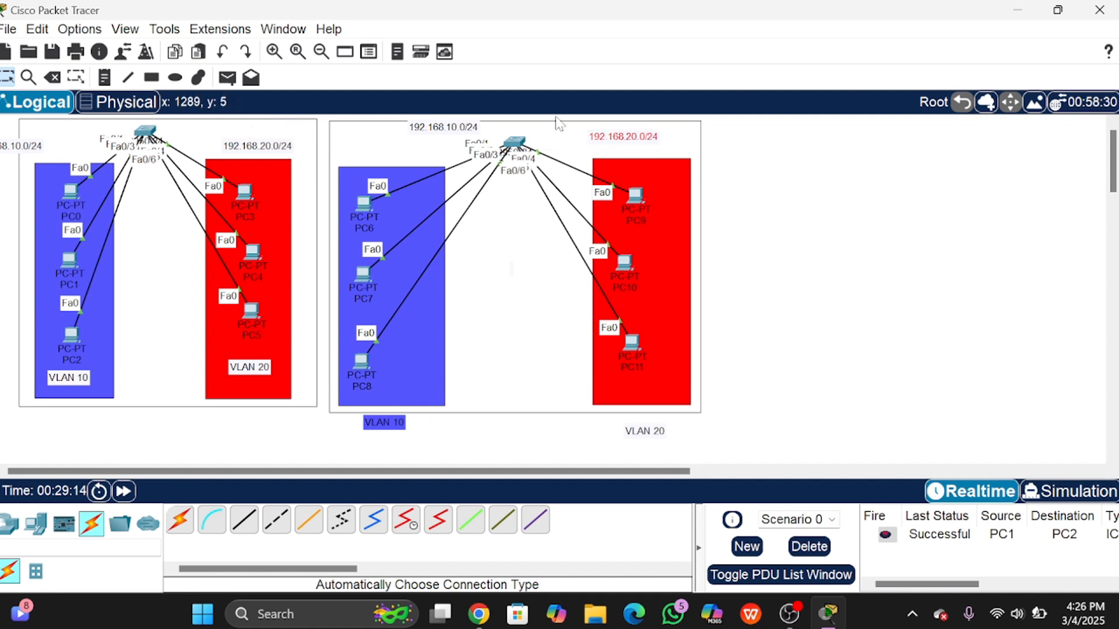
left_click_drag(453, 127, 389, 156)
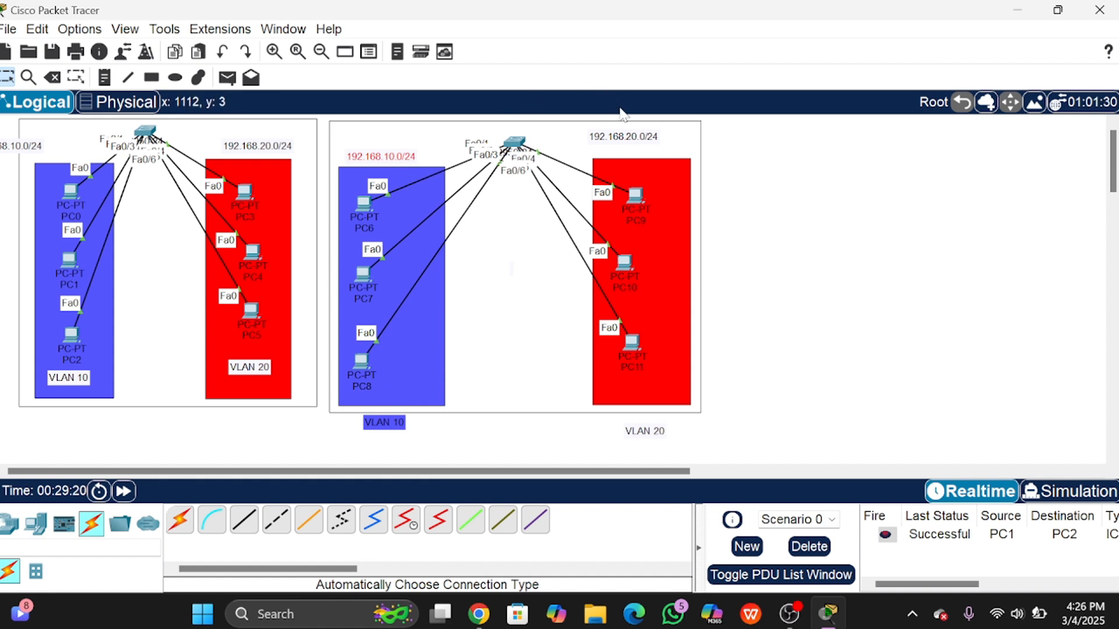
left_click_drag(619, 139, 626, 148)
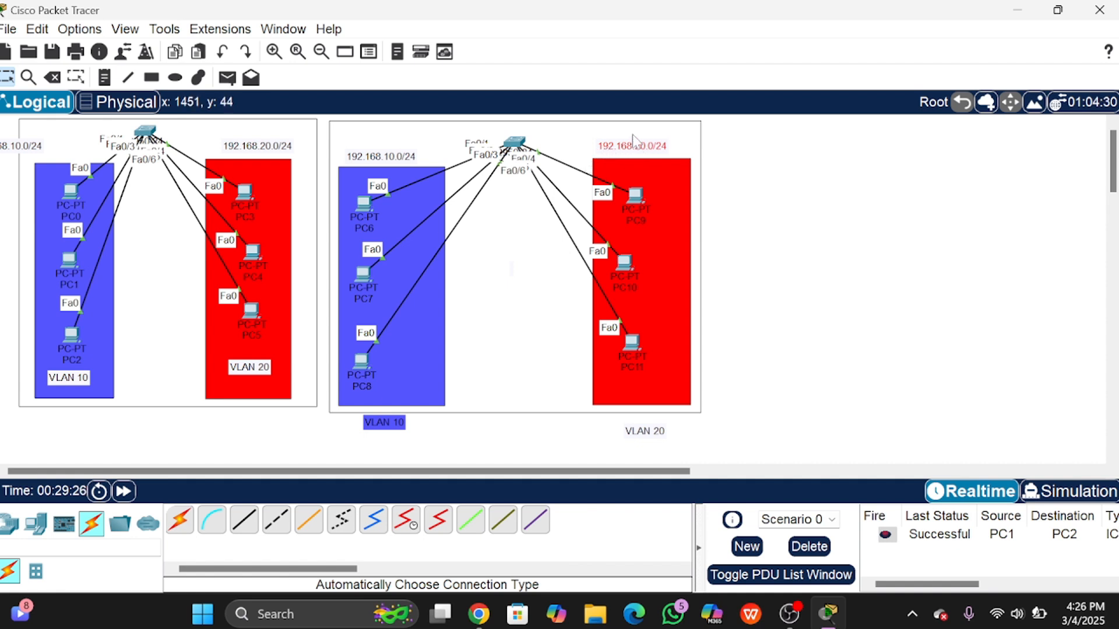
Step: Give PC6 the address 192.168.10.4 with mask 255.255.255.0, reusing the subnet note's text
left_click(363, 207)
left_click(537, 44)
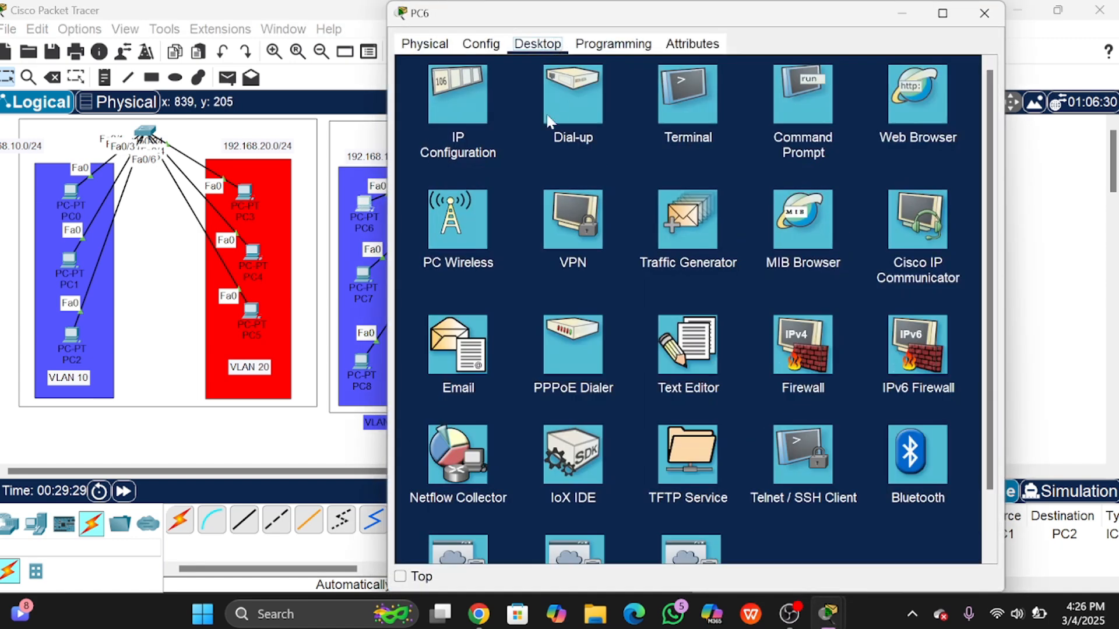
left_click(462, 113)
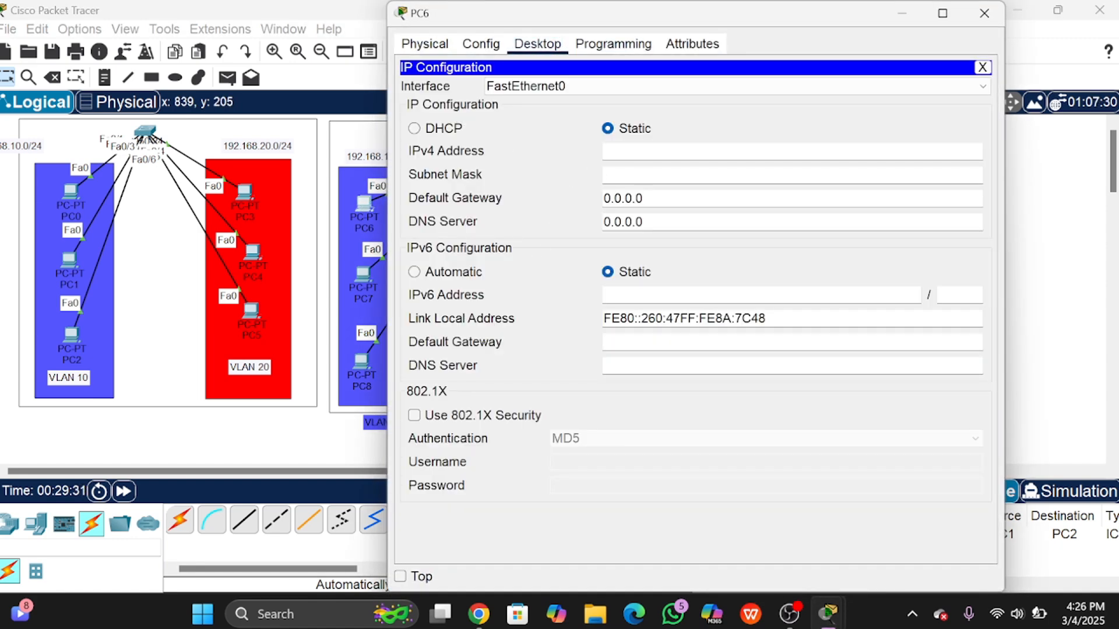
left_click(750, 150)
left_click(984, 13)
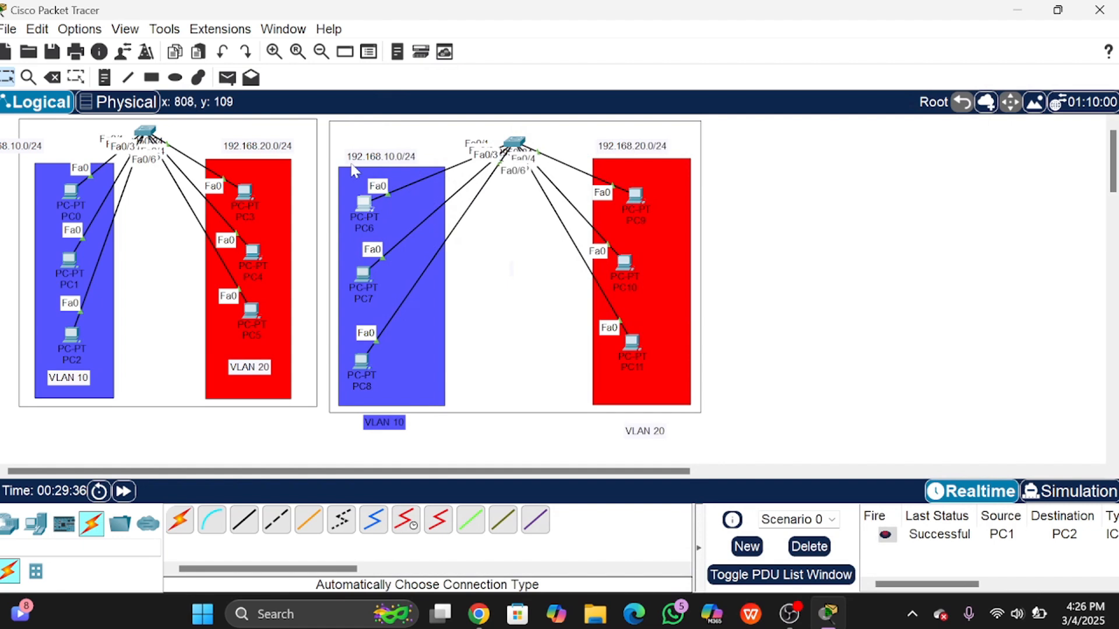
double_click(387, 157)
key("ctrl+a")
key("ctrl+c")
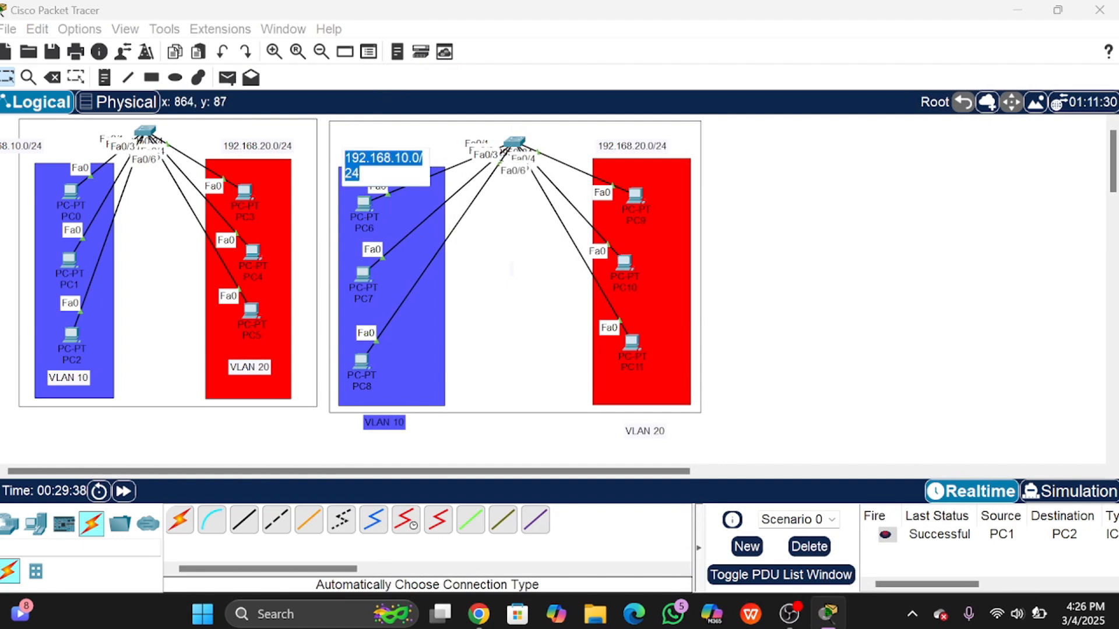
left_click(365, 203)
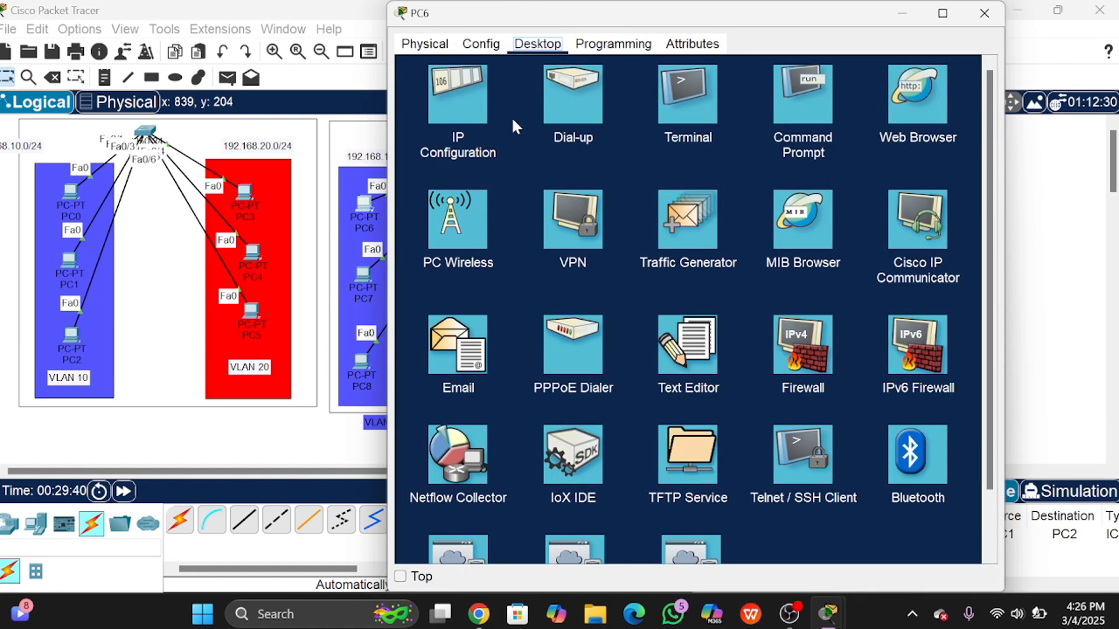
left_click(449, 99)
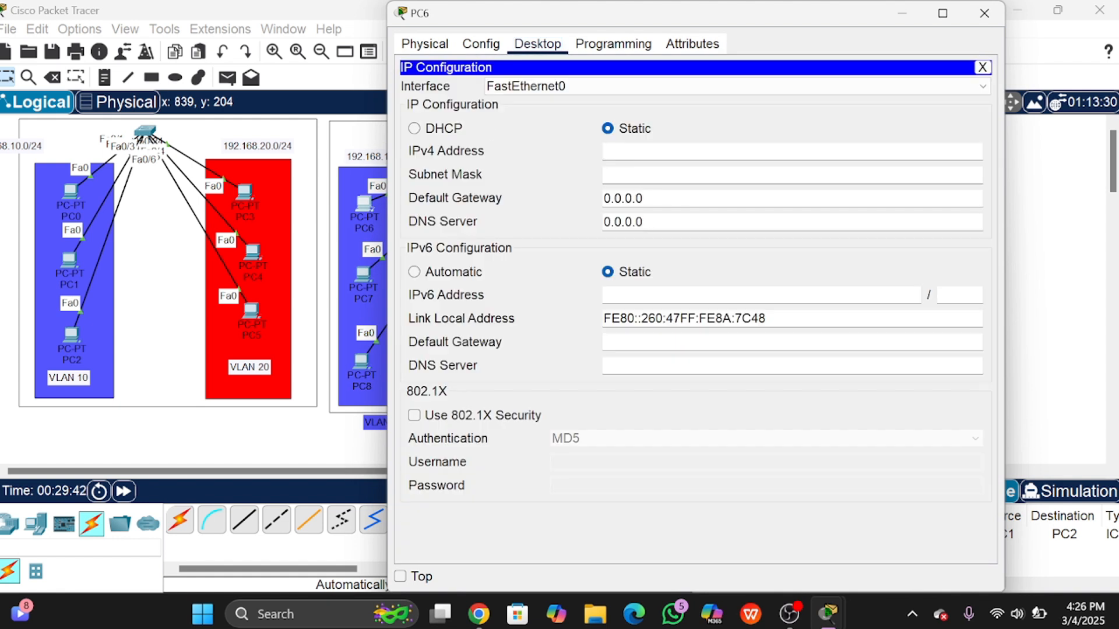
key("ctrl+v")
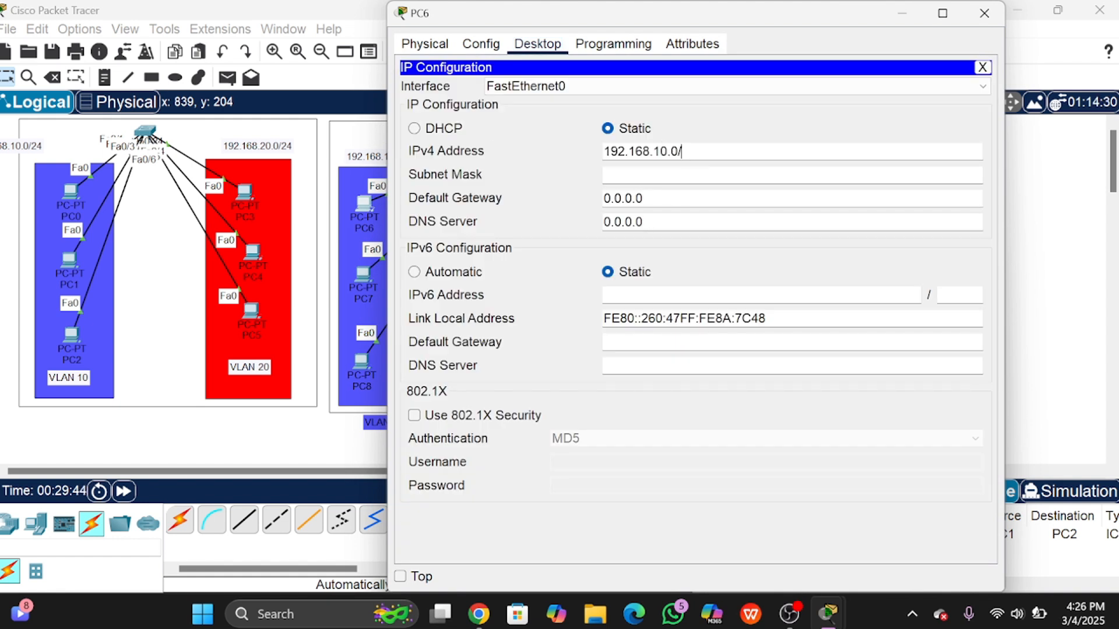
key("BackSpace")
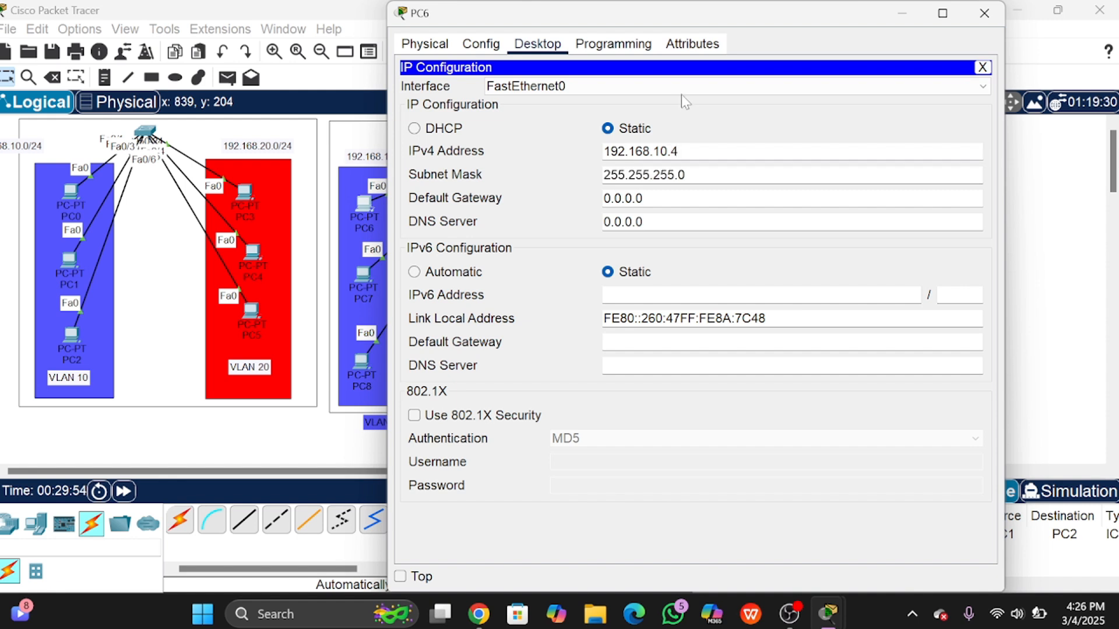
left_click(984, 13)
Step: Set PC7's IPv4 address to 192.168.10.5 with mask 255.255.255.0
left_click(363, 273)
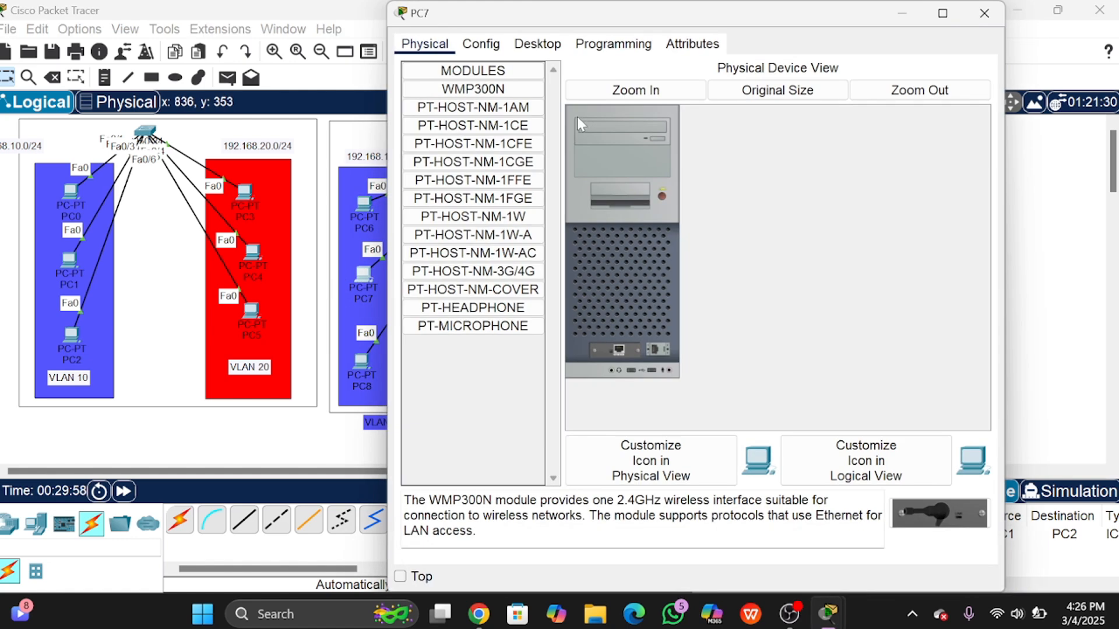
left_click(521, 42)
left_click(488, 96)
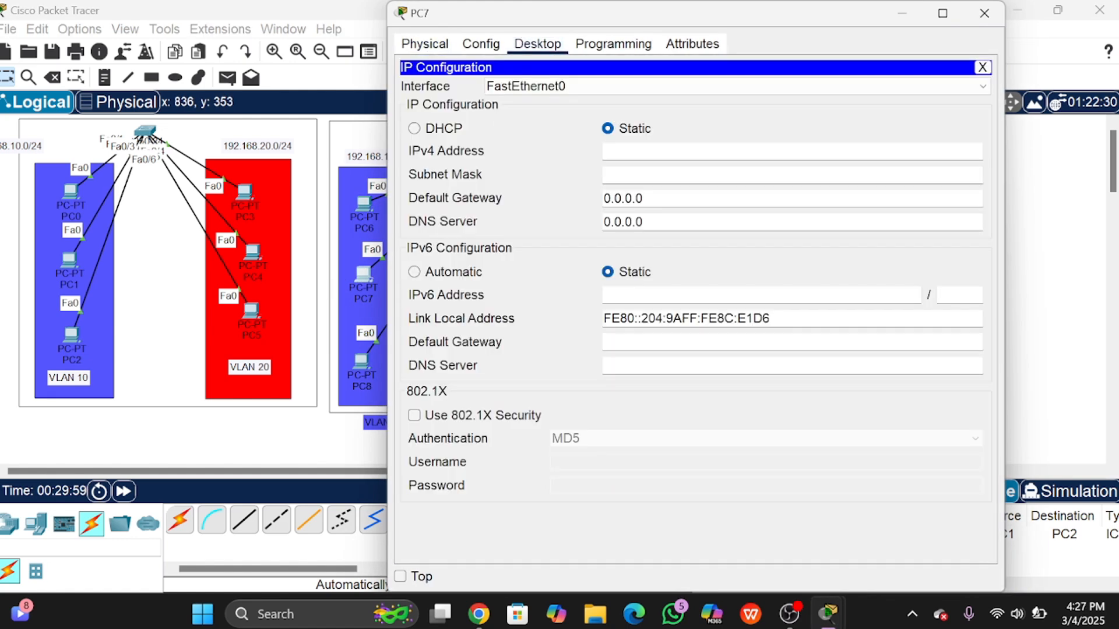
key("ctrl+v")
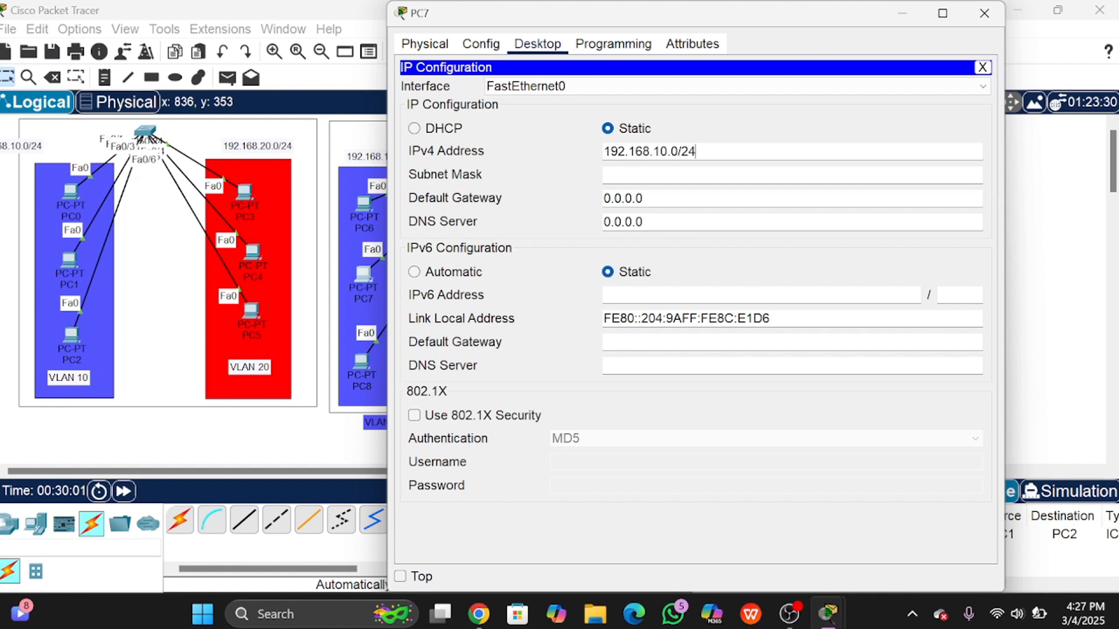
key("shift+Left")
key("shift+Left")
key("shift+Left")
key("shift+Left")
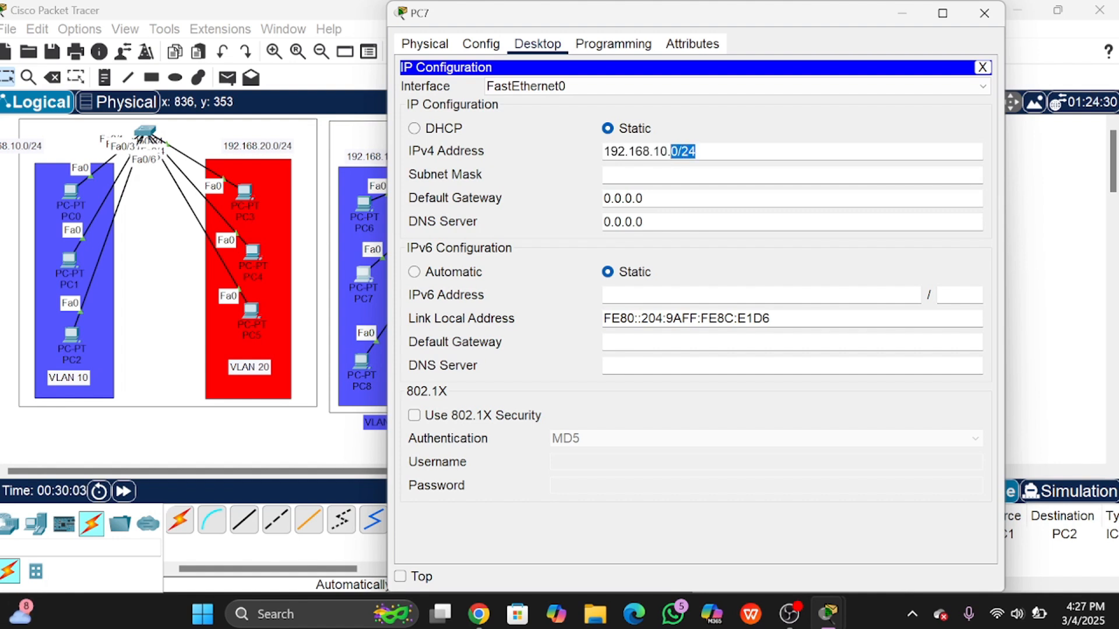
key("BackSpace")
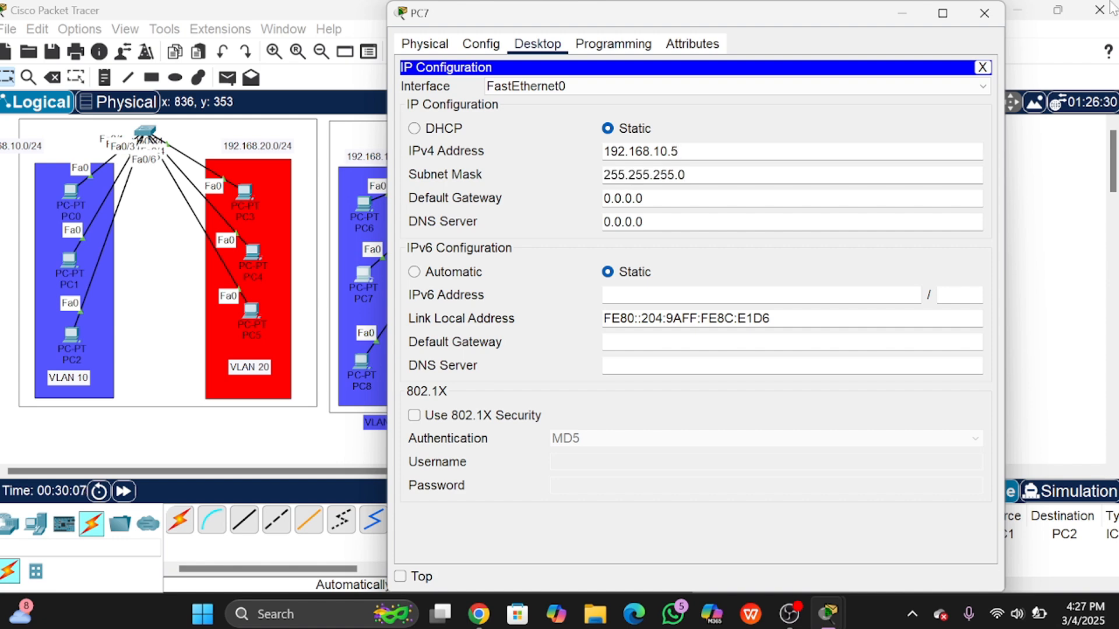
left_click(984, 12)
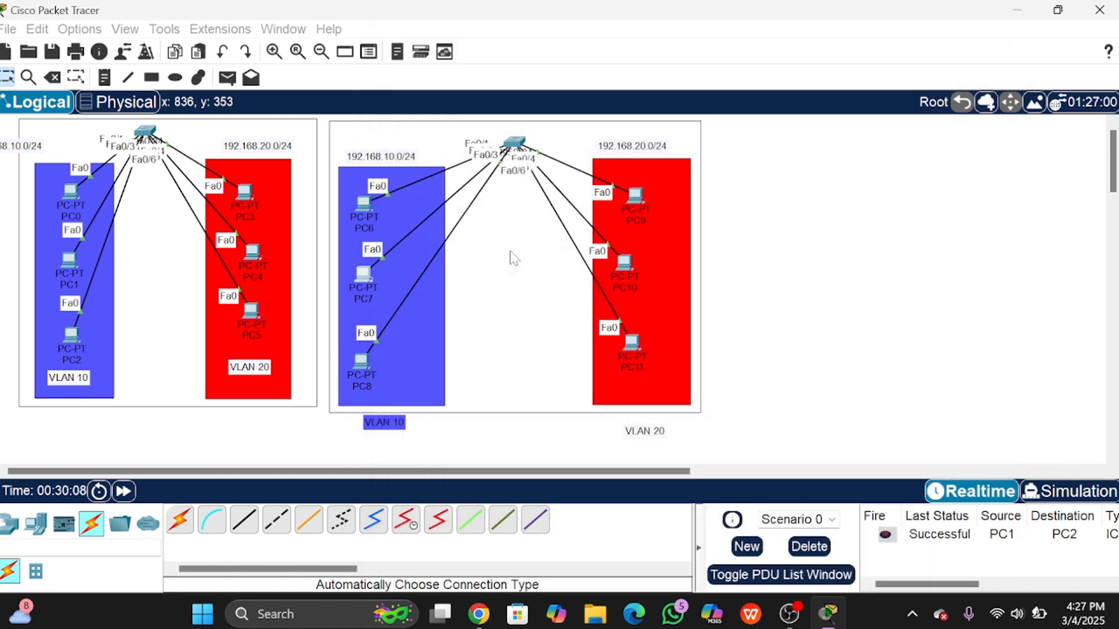
Step: Set PC8's IPv4 address to 192.168.10.6 with mask 255.255.255.0
left_click(366, 357)
left_click(537, 44)
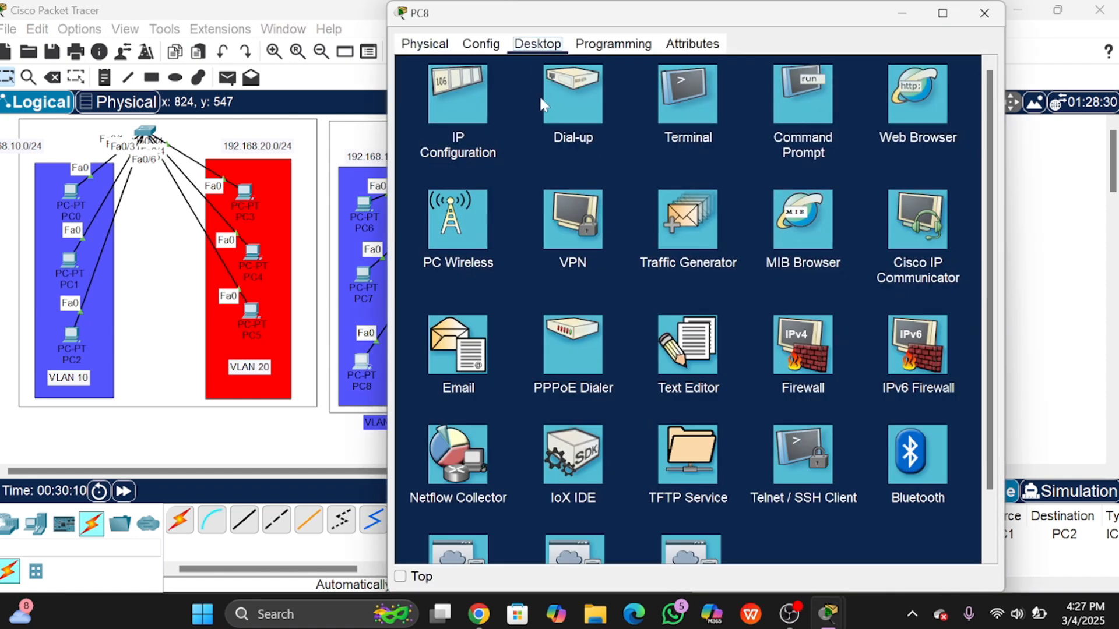
left_click(455, 95)
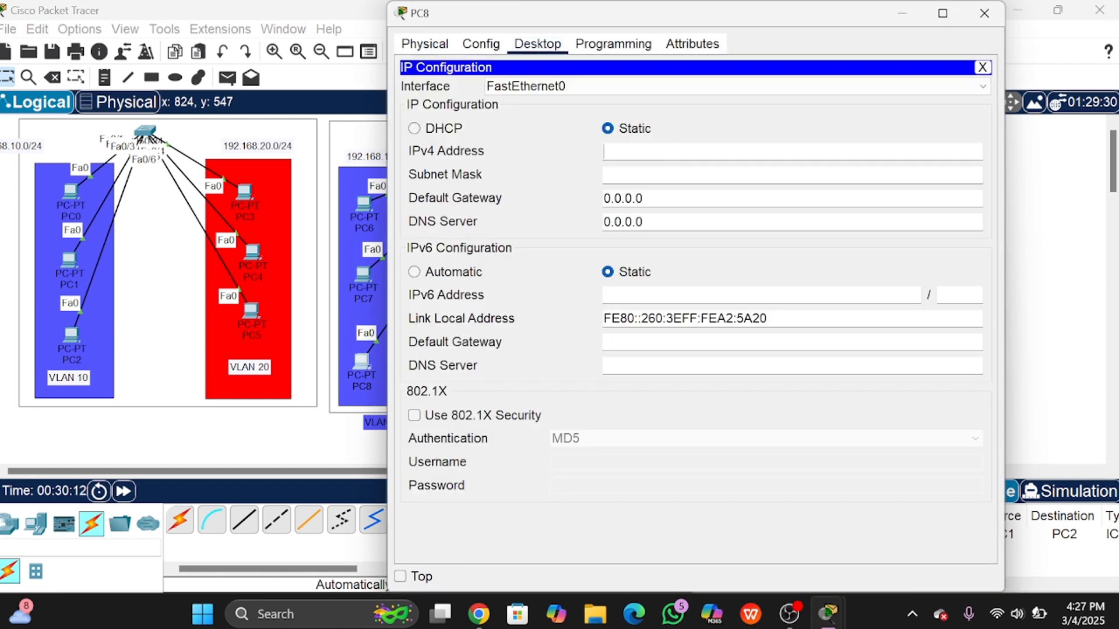
type("192.168.10.6")
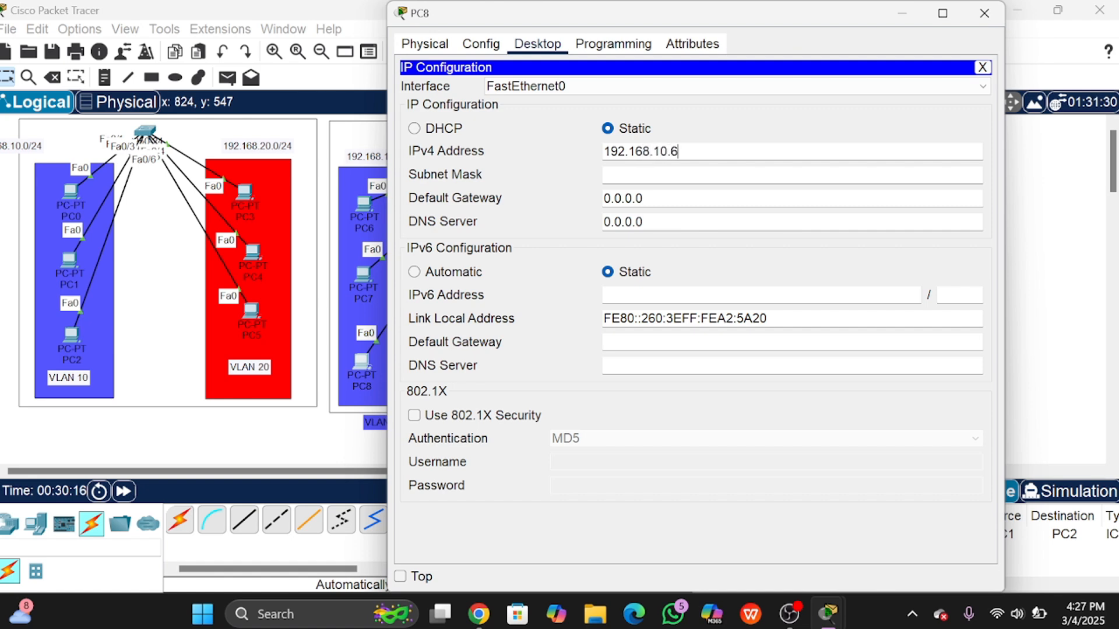
key("Return")
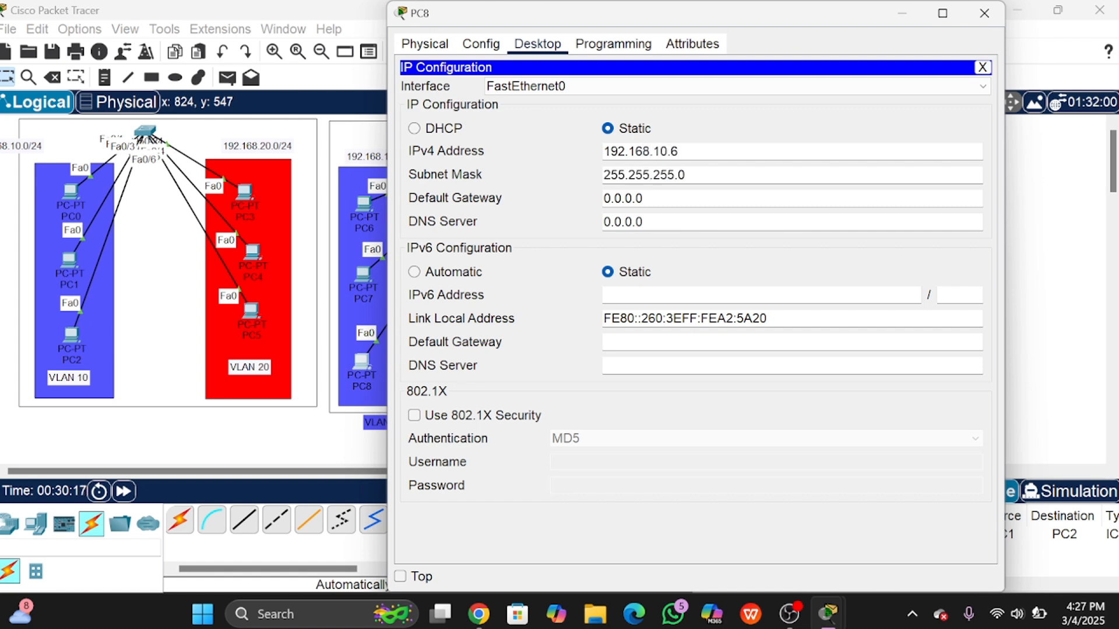
left_click(984, 12)
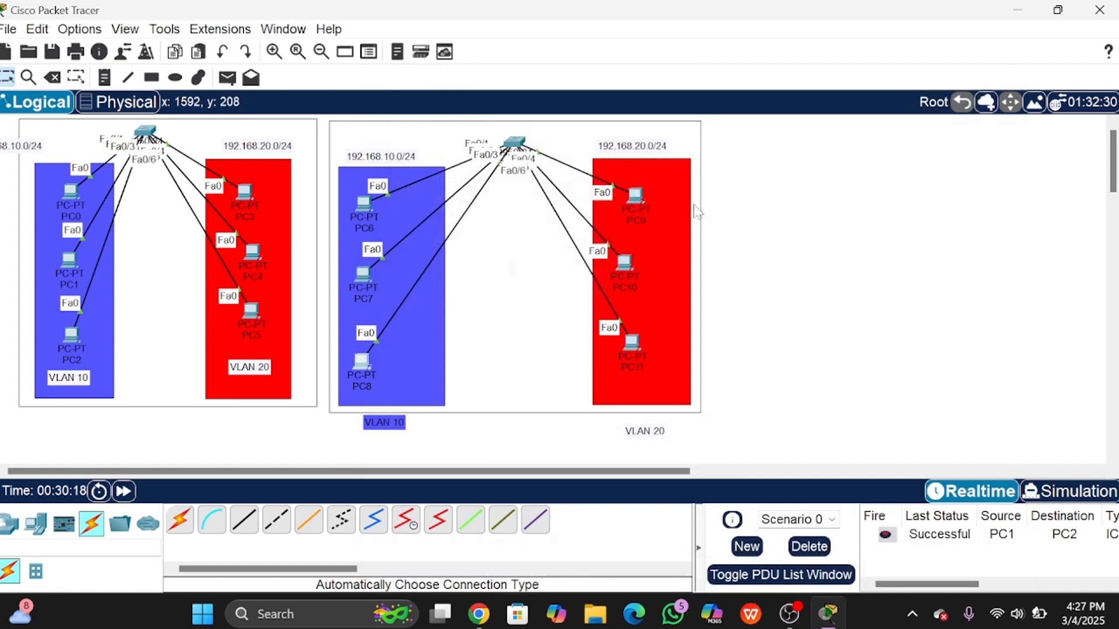
Step: Give PC9 the address 192.168.20.4 with mask 255.255.255.0, copying the subnet from the note
double_click(605, 150)
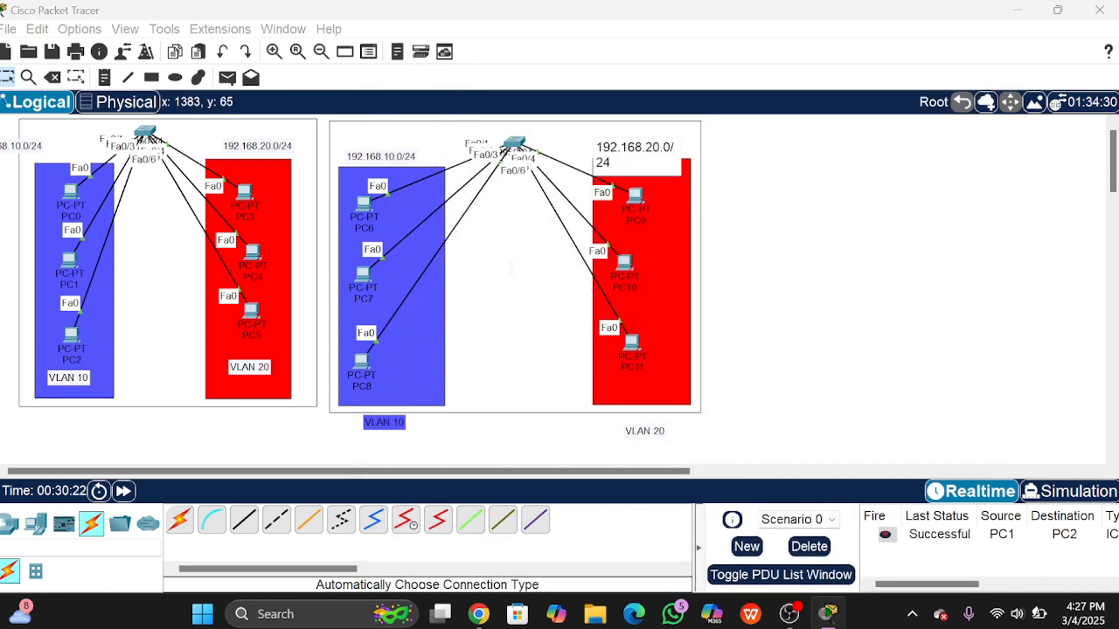
double_click(606, 149)
key("ctrl+c")
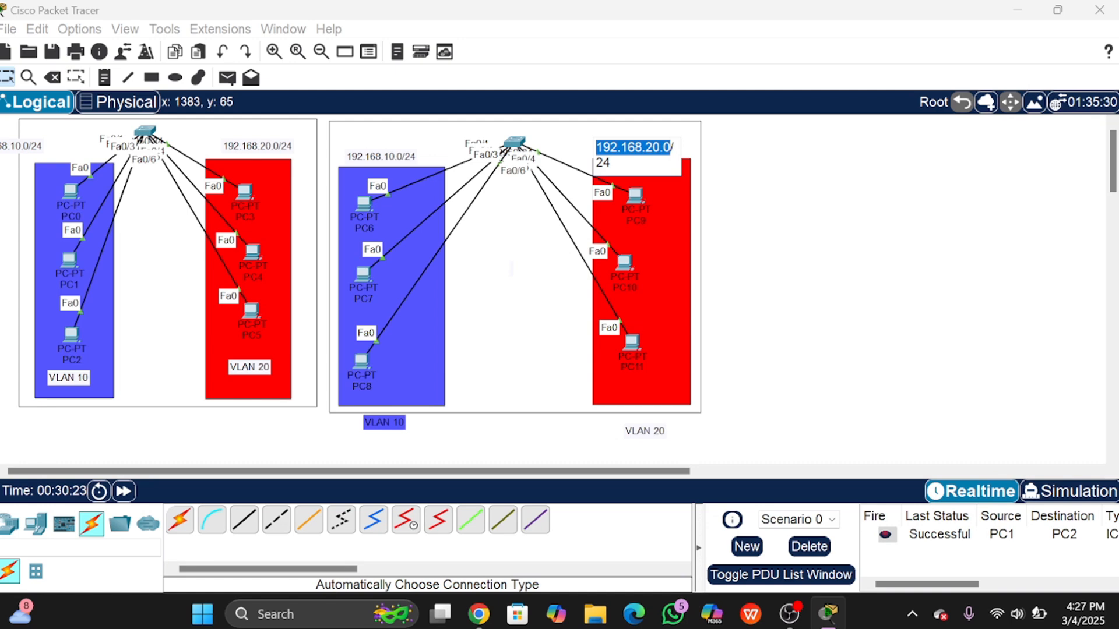
left_click(761, 163)
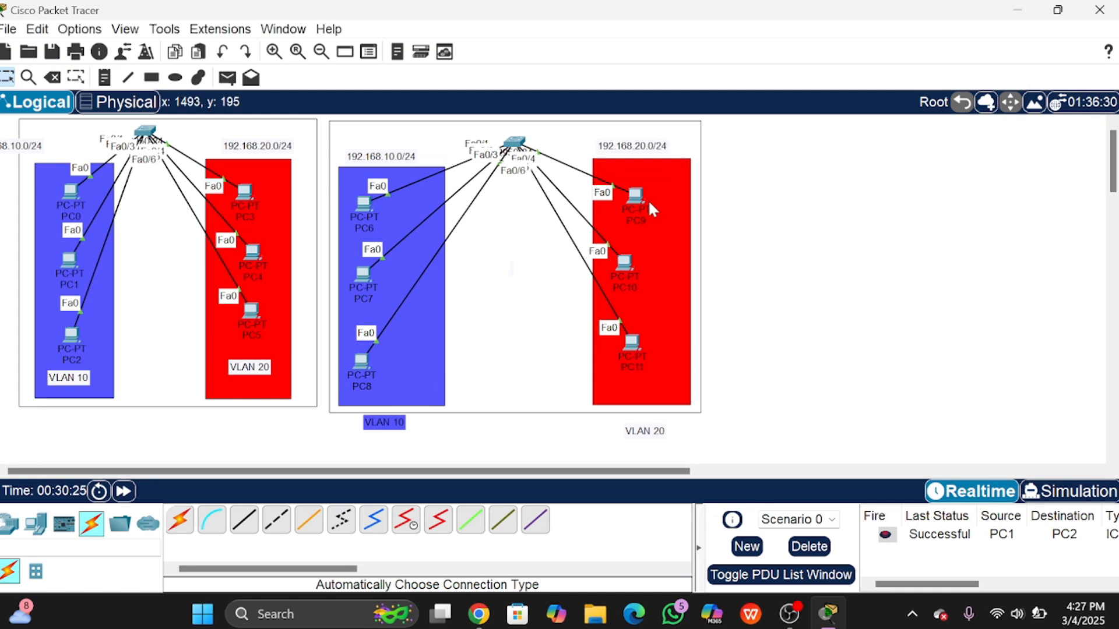
left_click(639, 197)
left_click(537, 44)
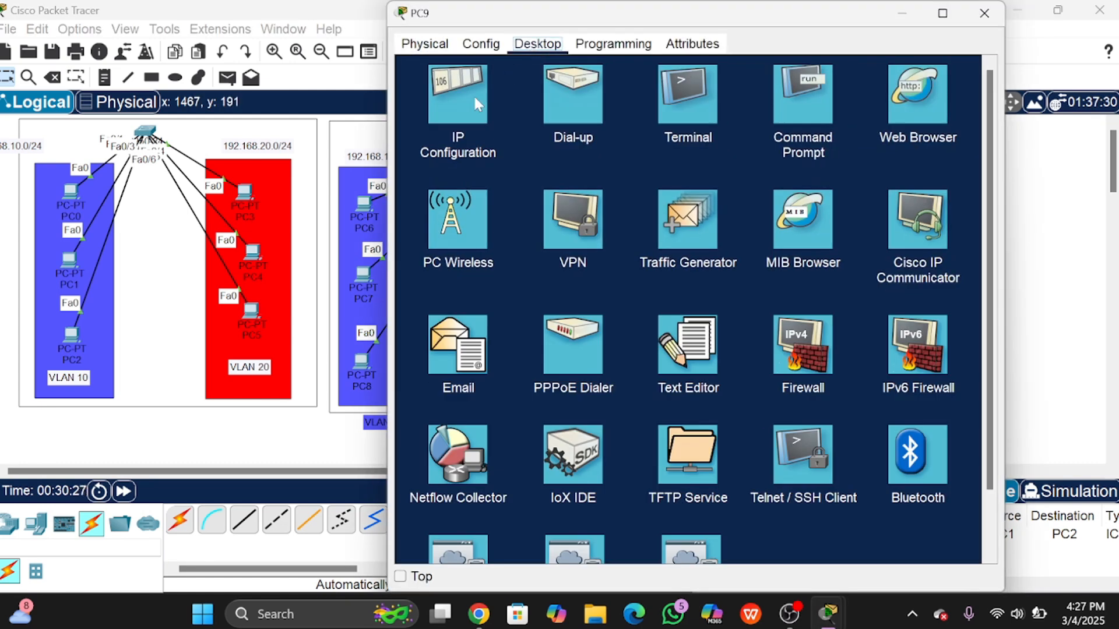
left_click(466, 98)
key("ctrl+v")
key("Tab")
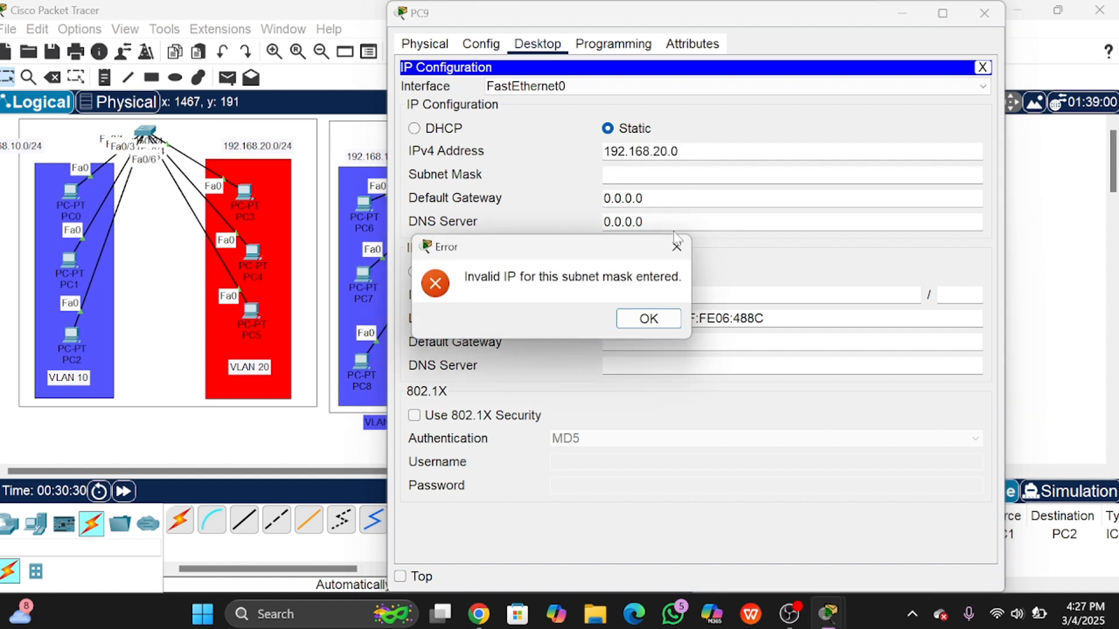
left_click(653, 318)
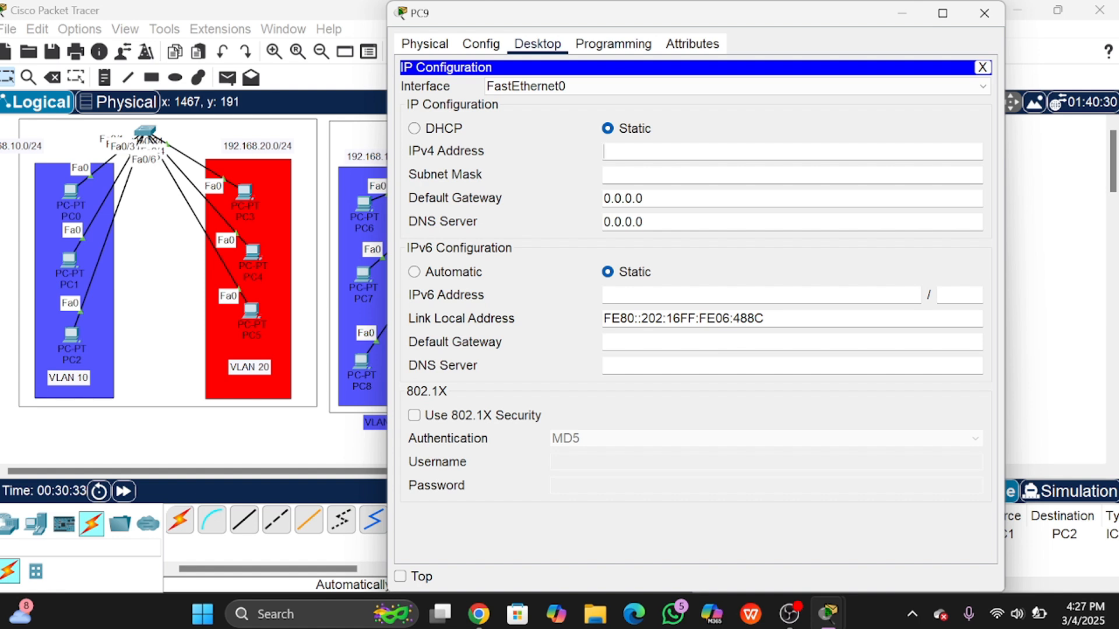
key("ctrl+v")
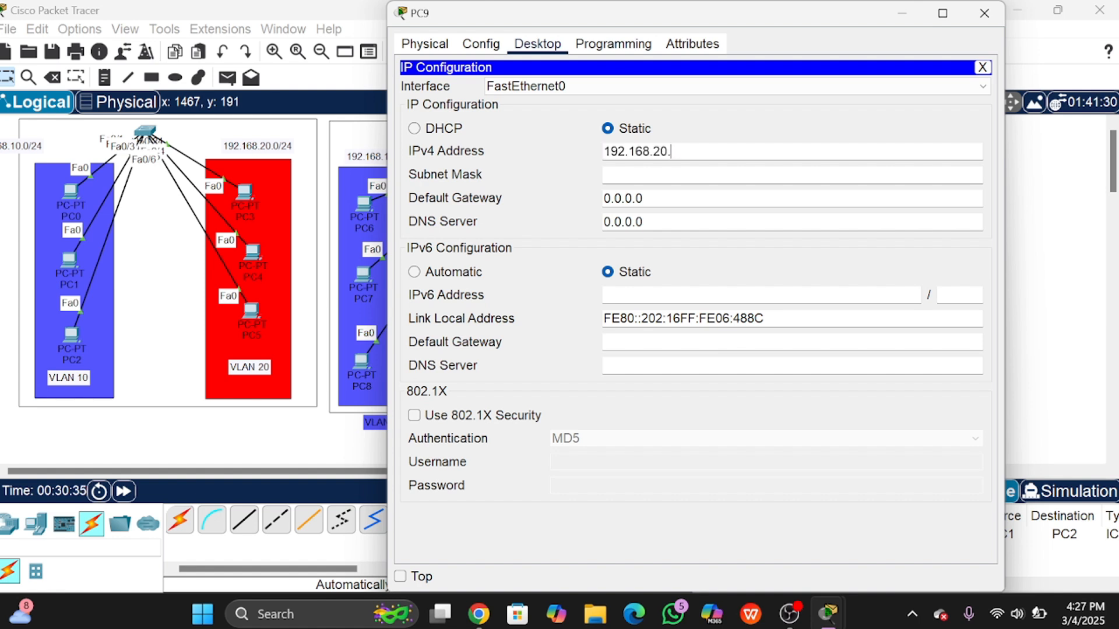
key("Return")
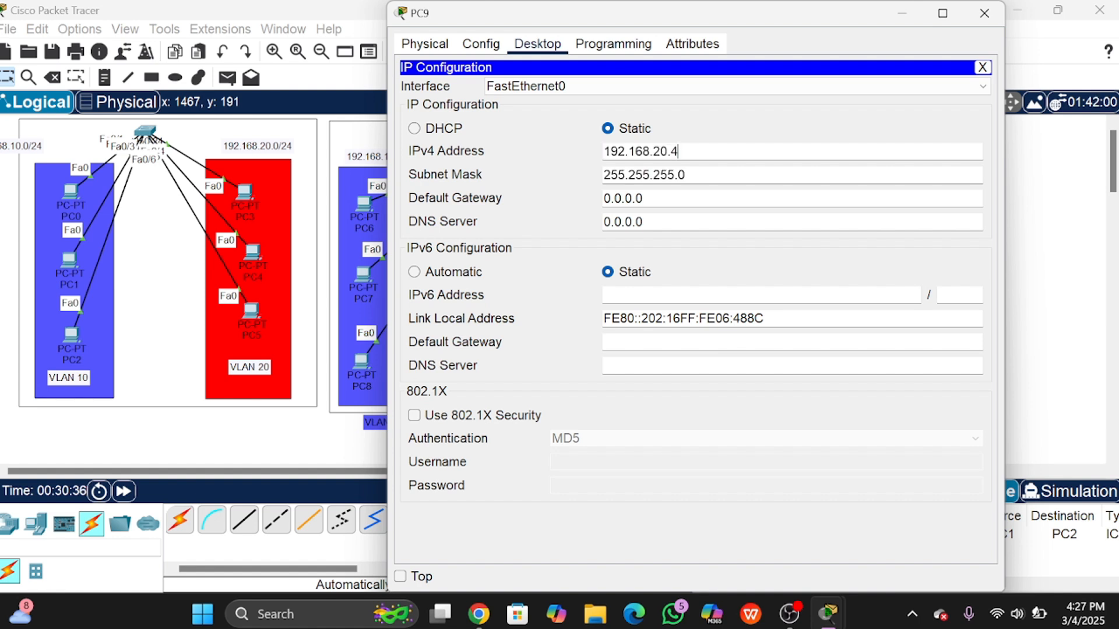
left_click(984, 12)
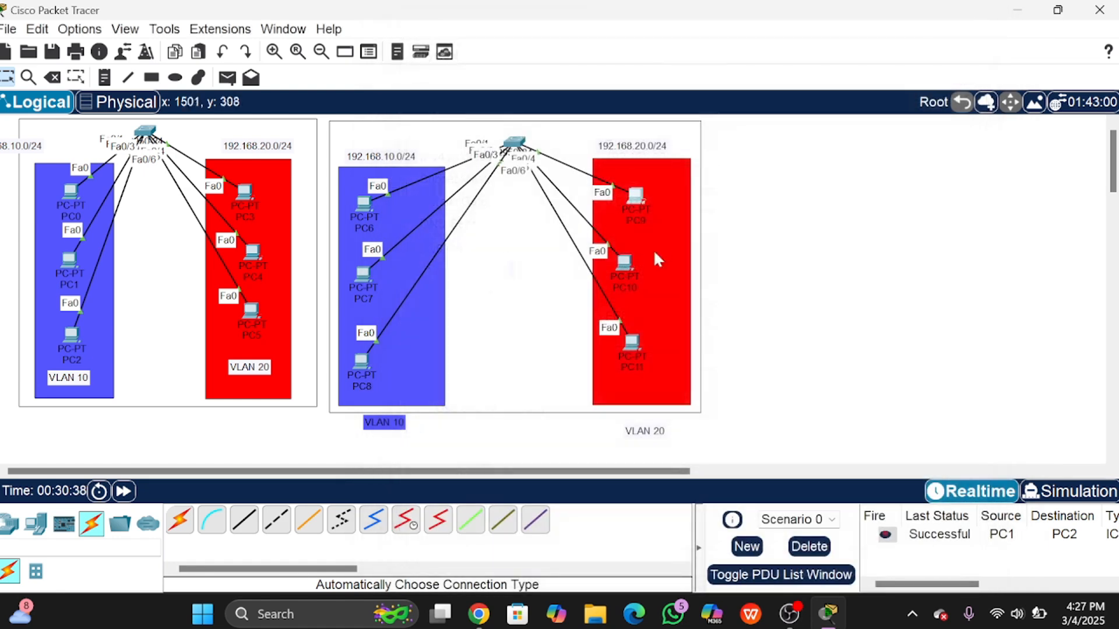
Step: Set PC10's IPv4 address to 192.168.20.5 with mask 255.255.255.0
left_click(624, 263)
left_click(537, 44)
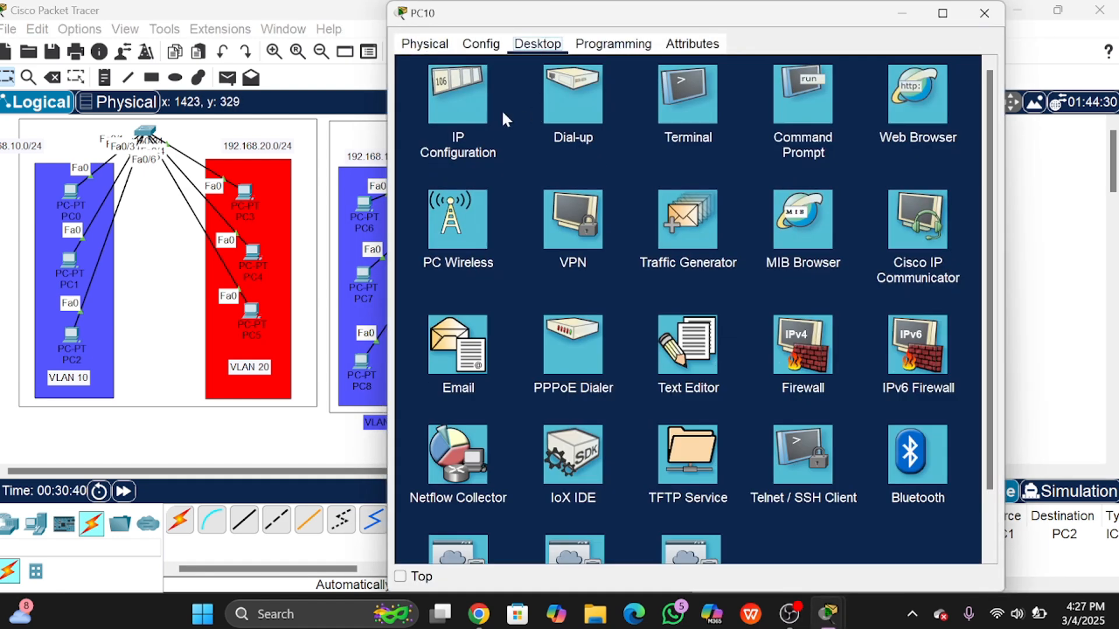
left_click(475, 115)
key("ctrl+v")
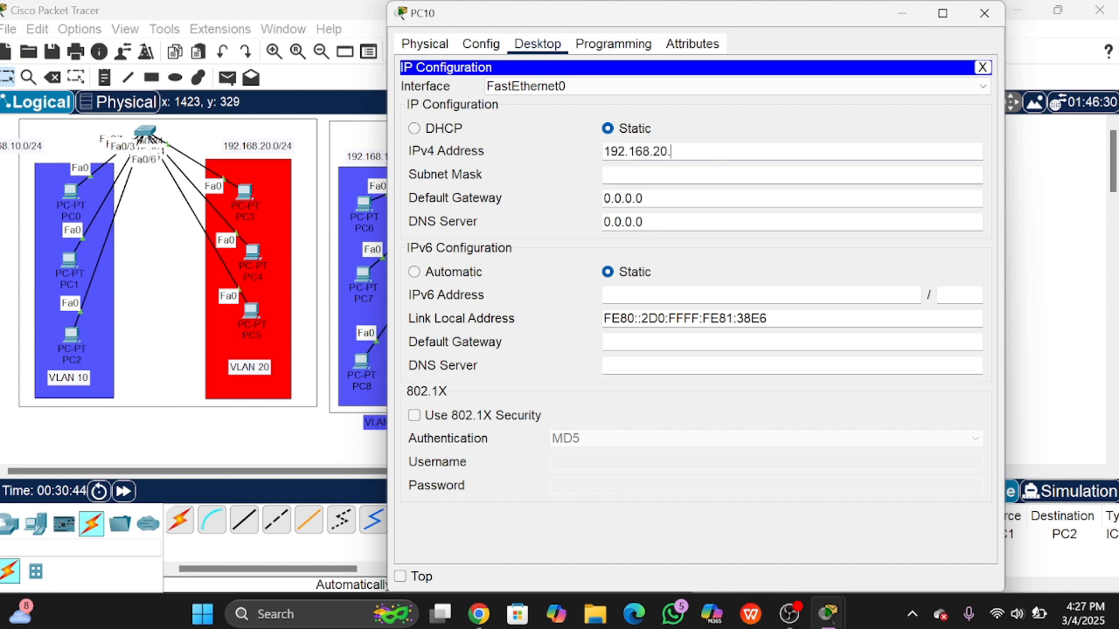
key("Return")
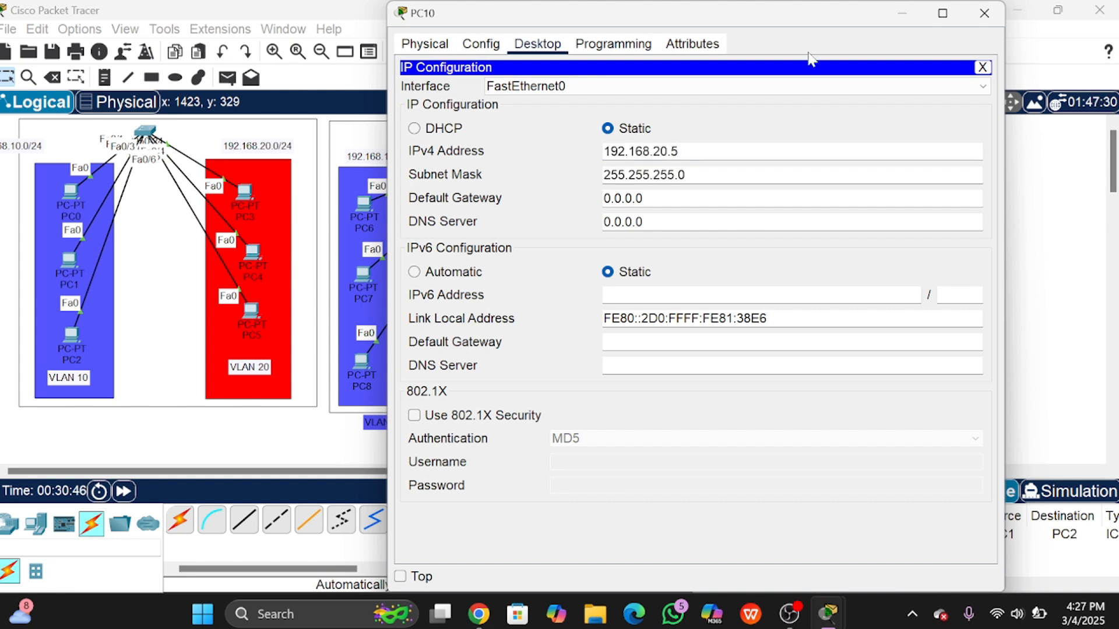
left_click(942, 13)
left_click(1058, 9)
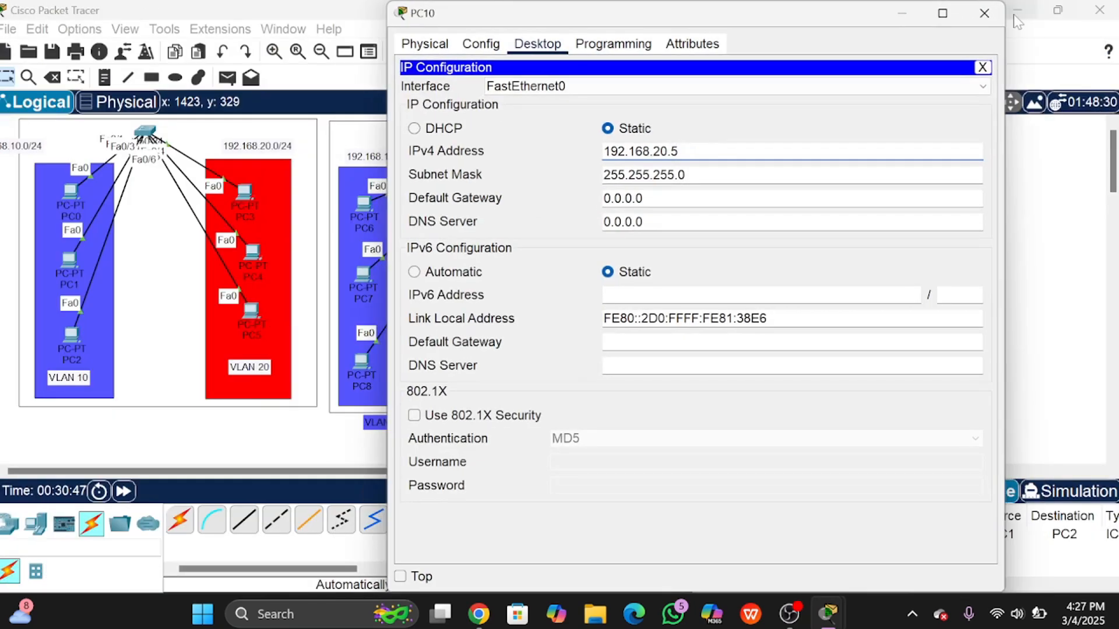
left_click(984, 13)
Step: Set PC11's IPv4 address to 192.168.20.6 with mask 255.255.255.0
left_click(633, 341)
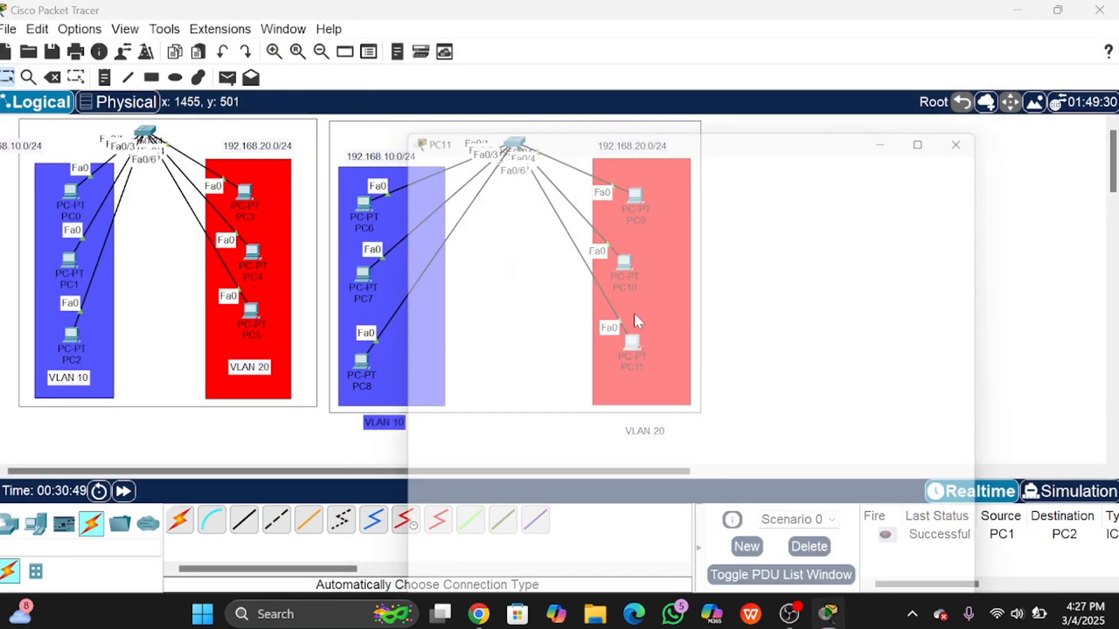
left_click(537, 44)
left_click(460, 93)
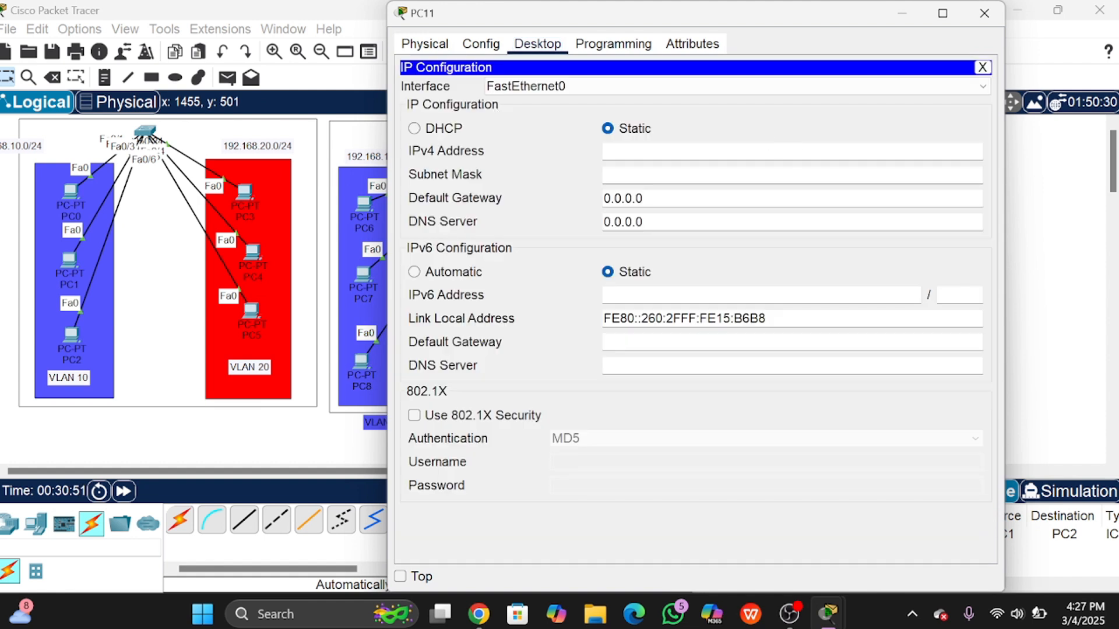
type("192.168.20.0")
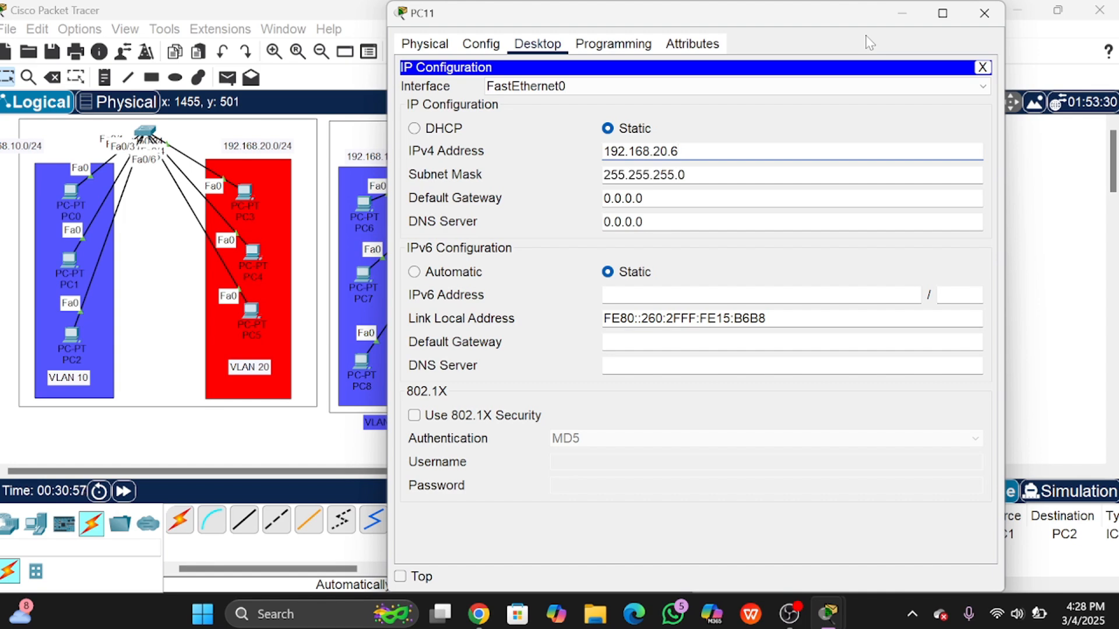
left_click(984, 13)
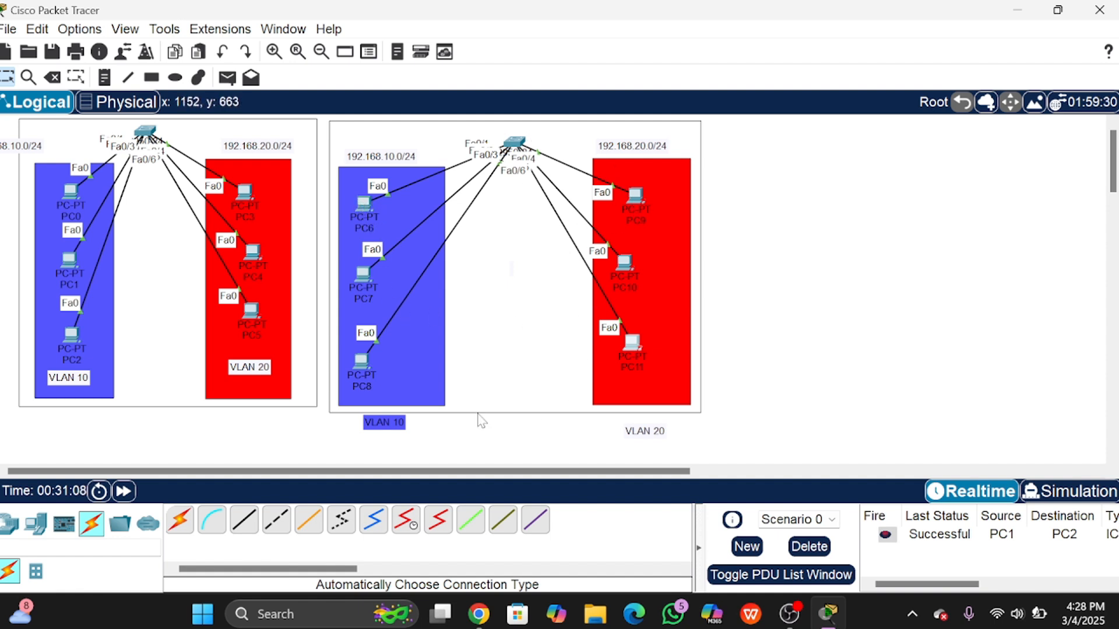
Step: Link Switch0 Fa0/7 to Switch1 Fa0/7 with an automatically chosen cable
left_click(182, 522)
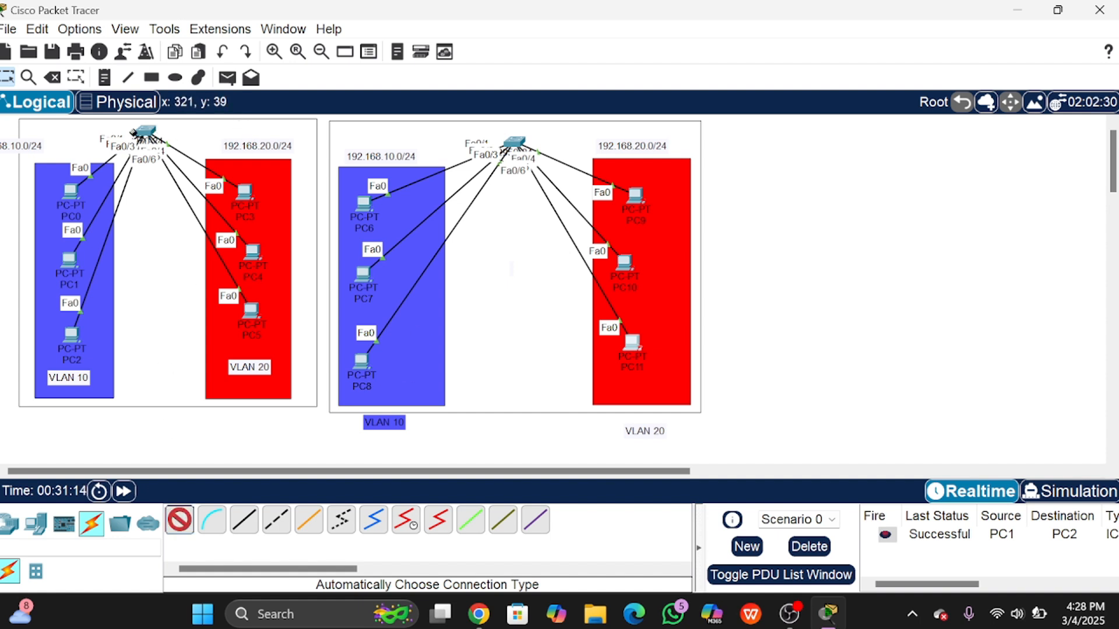
left_click(141, 134)
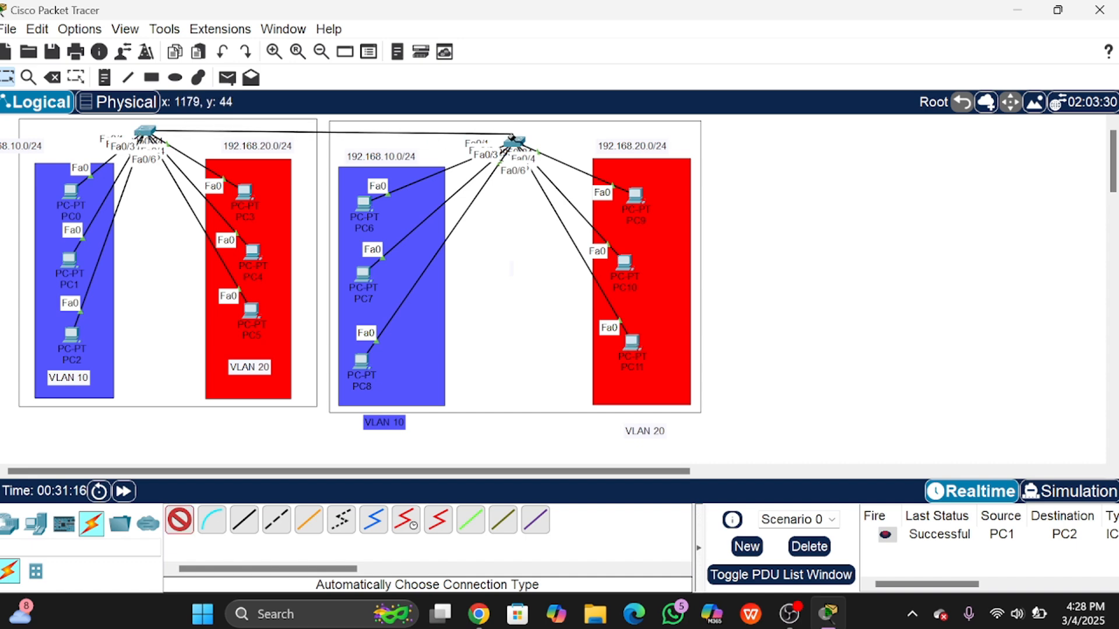
left_click(514, 143)
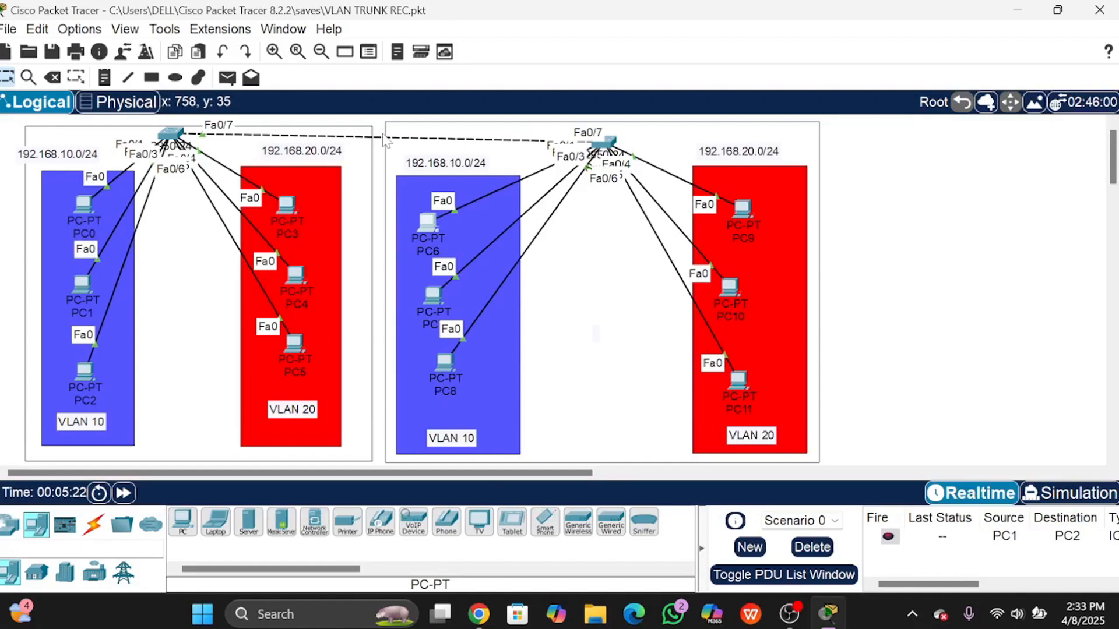
Step: Add a 'TRUNK' note just below the inter-switch link
left_click(108, 82)
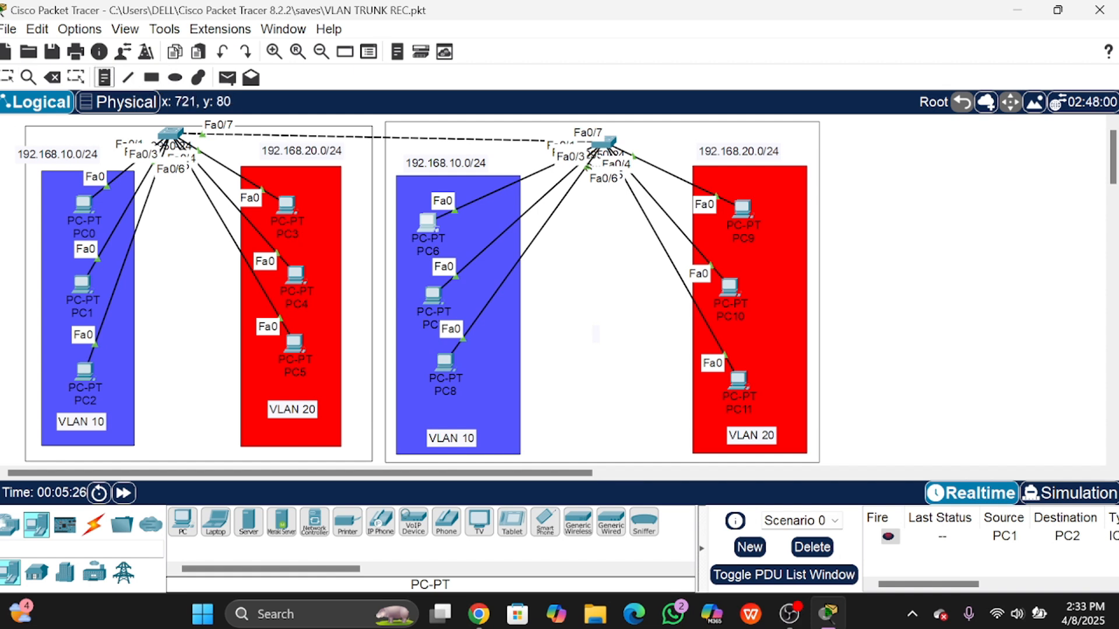
left_click(358, 128)
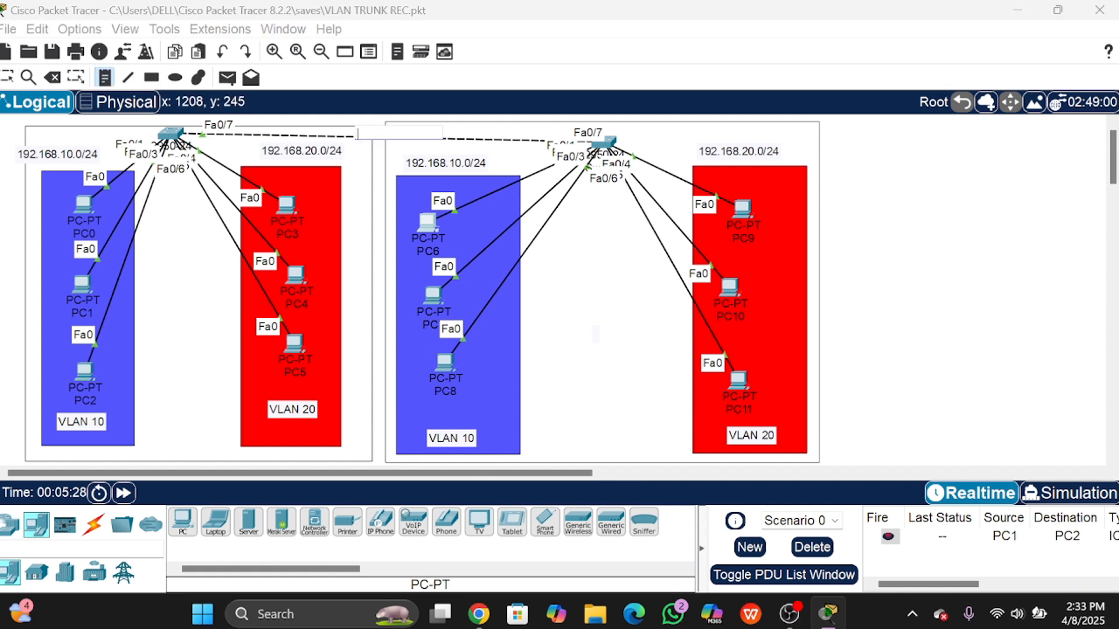
type("TRUNK")
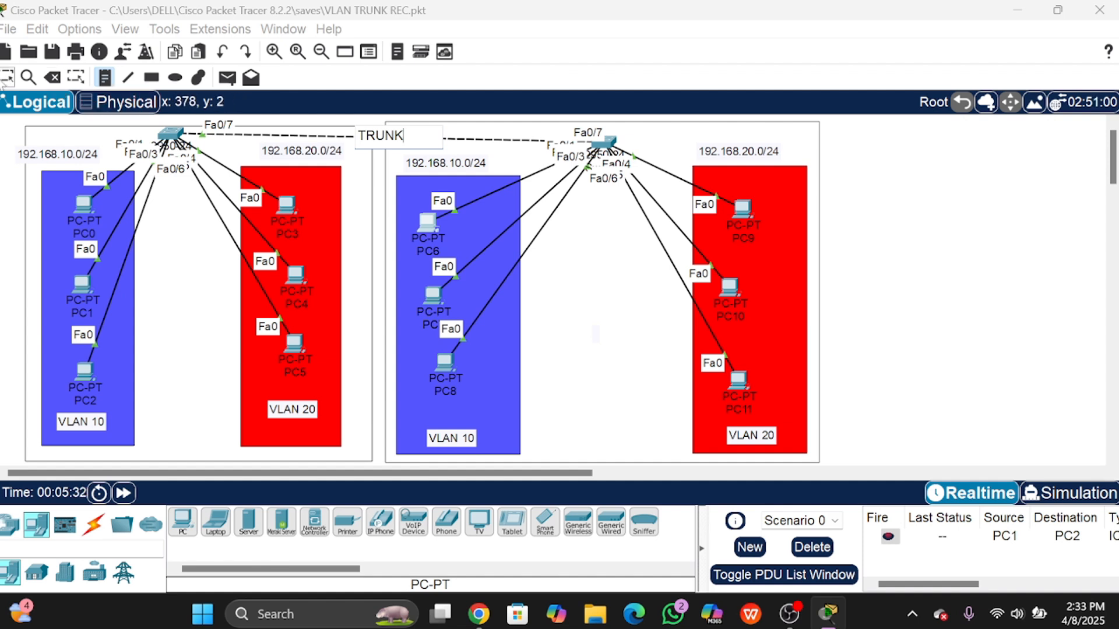
left_click(8, 78)
left_click_drag(381, 139, 379, 159)
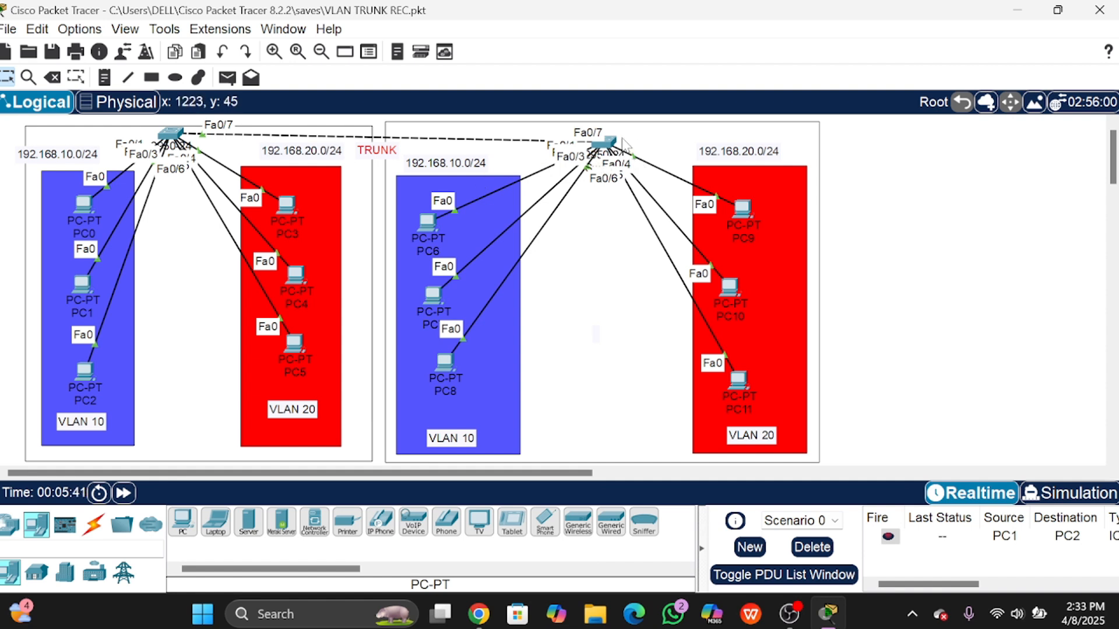
Step: Nudge Switch1 and rearrange PC6, PC7 and PC8 within the blue area
left_click_drag(609, 142, 616, 137)
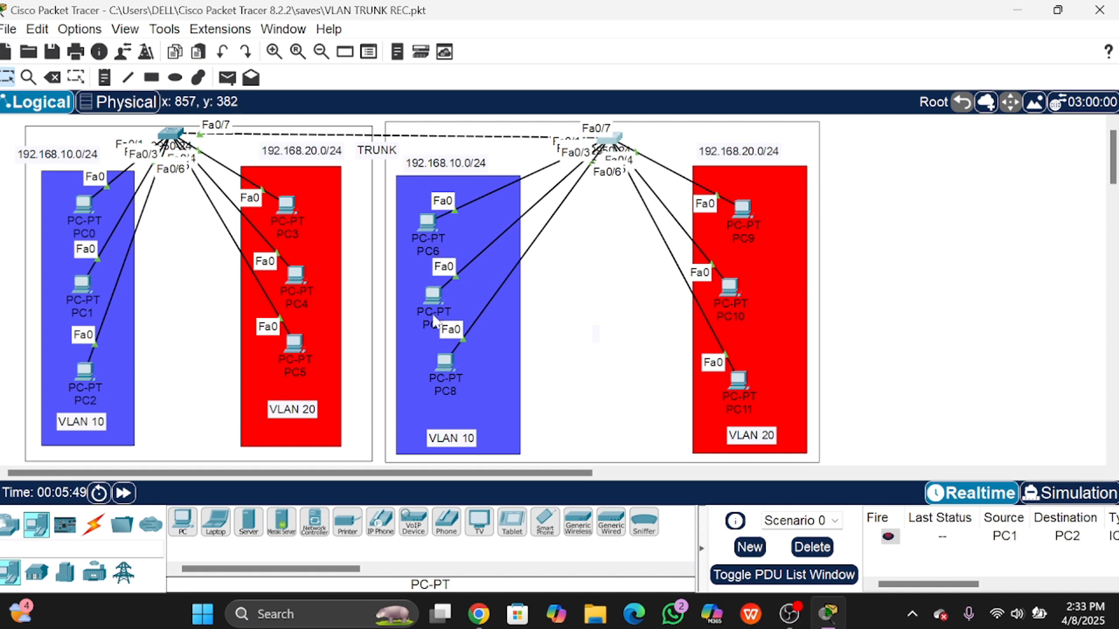
left_click(618, 289)
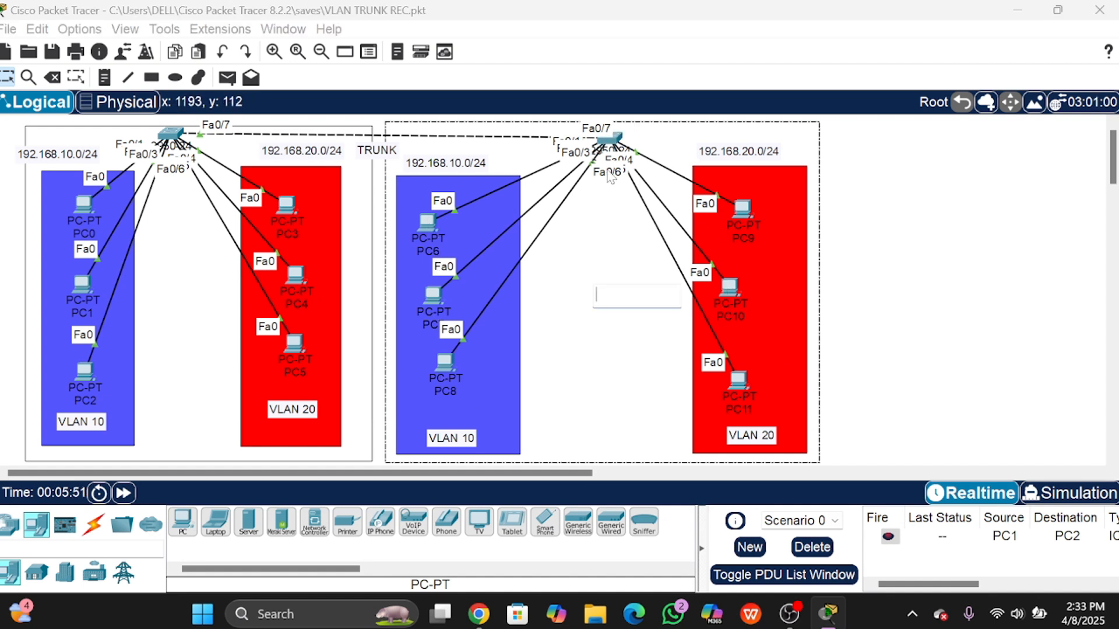
left_click(7, 76)
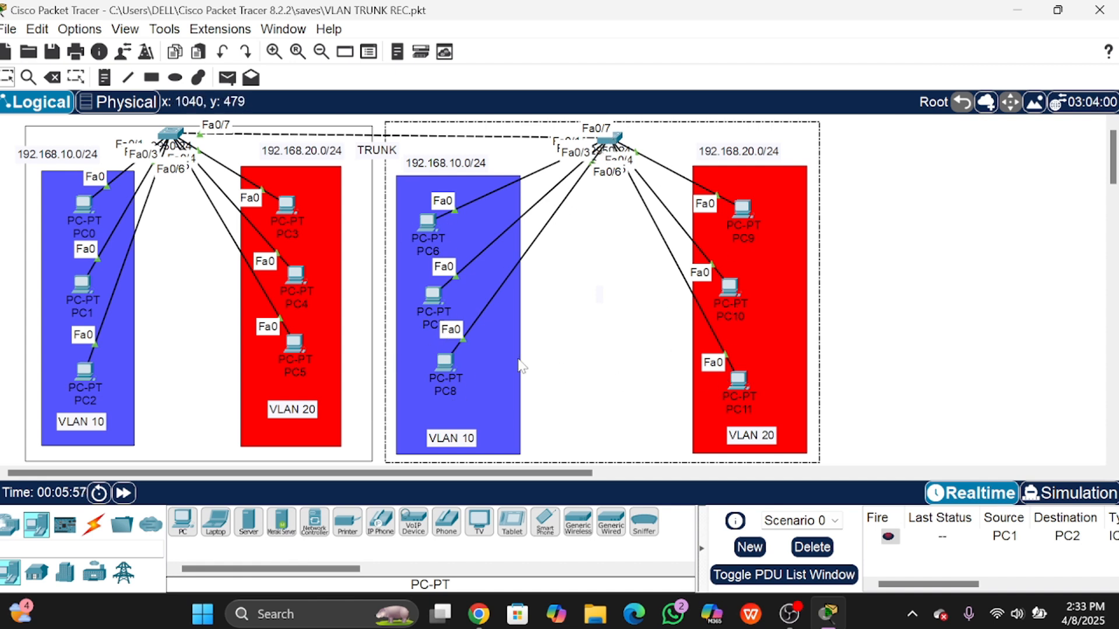
left_click_drag(448, 362, 459, 374)
left_click_drag(443, 296, 457, 309)
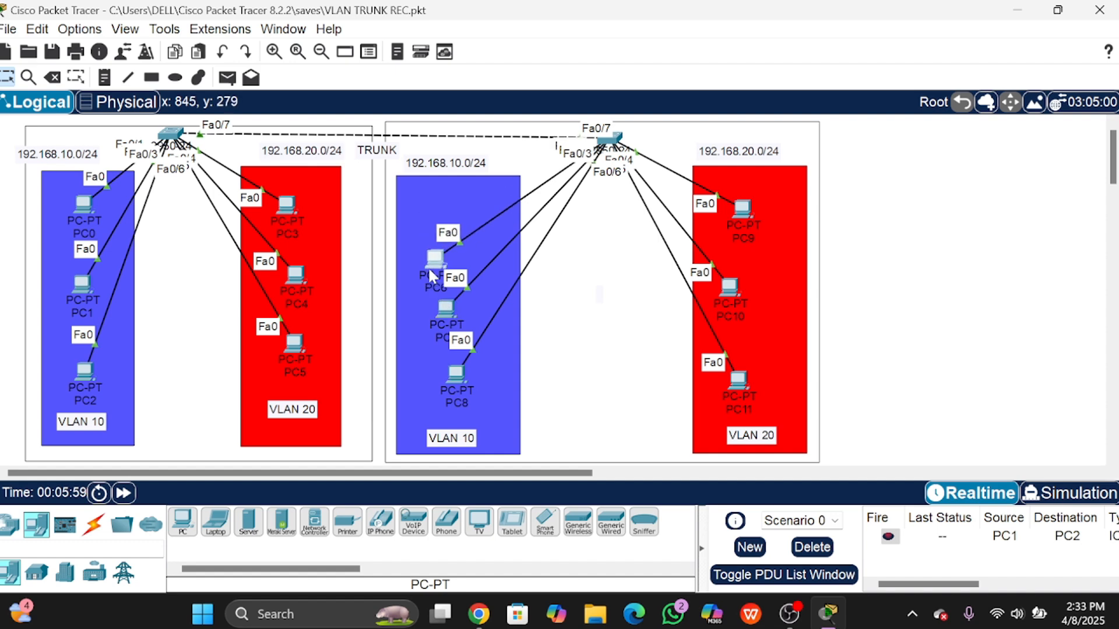
left_click_drag(421, 226, 411, 222)
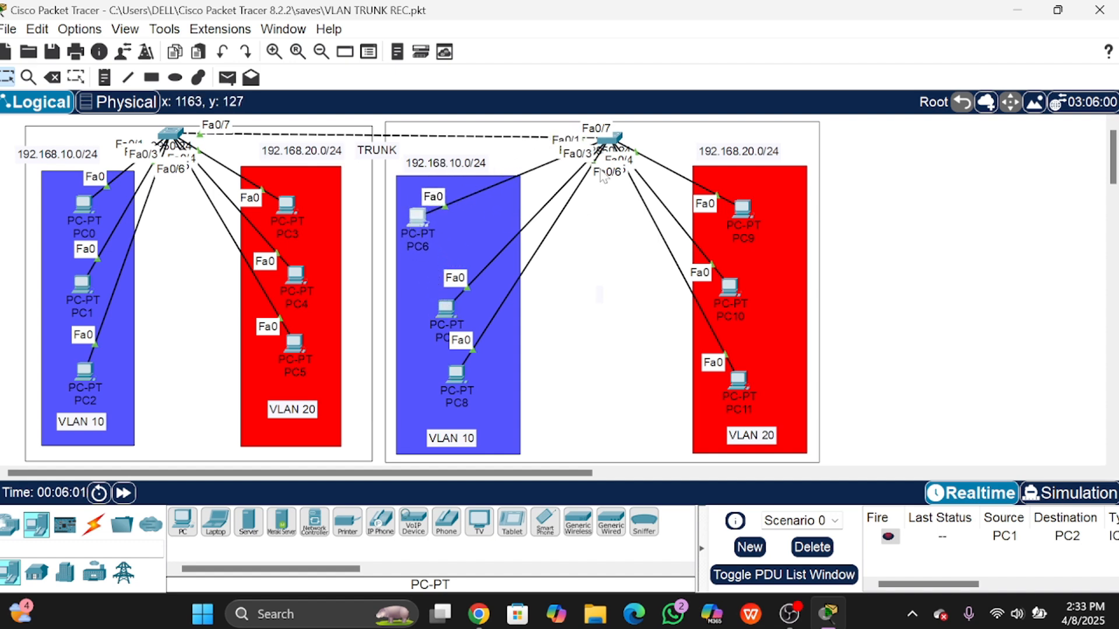
Step: In Switch1's CLI, enter configuration mode and create VLAN 10 named programming
left_click(608, 139)
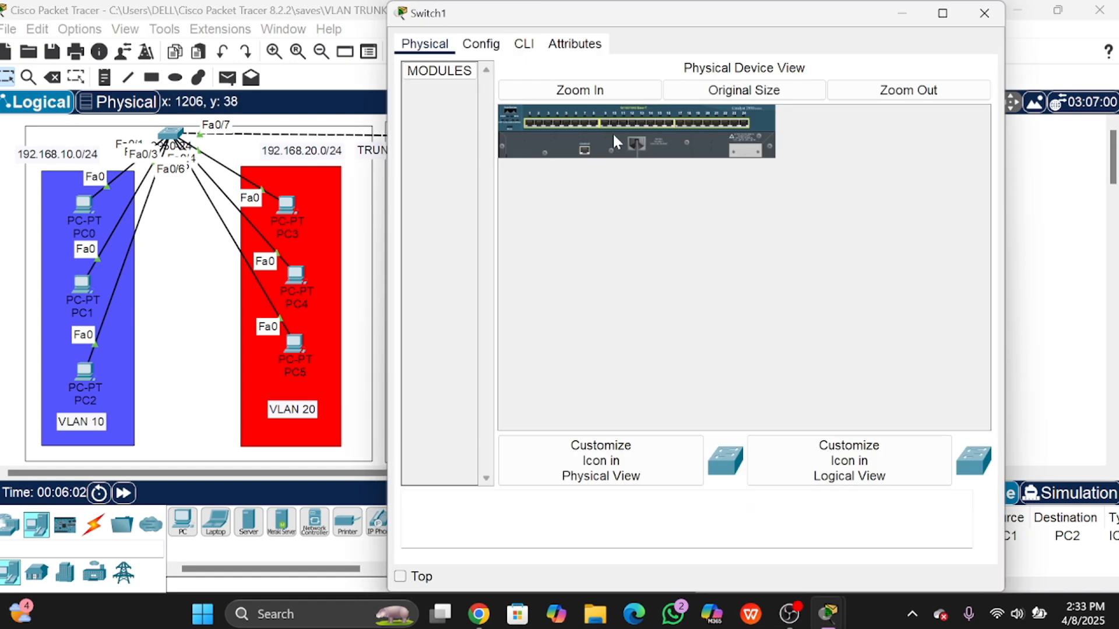
left_click(516, 44)
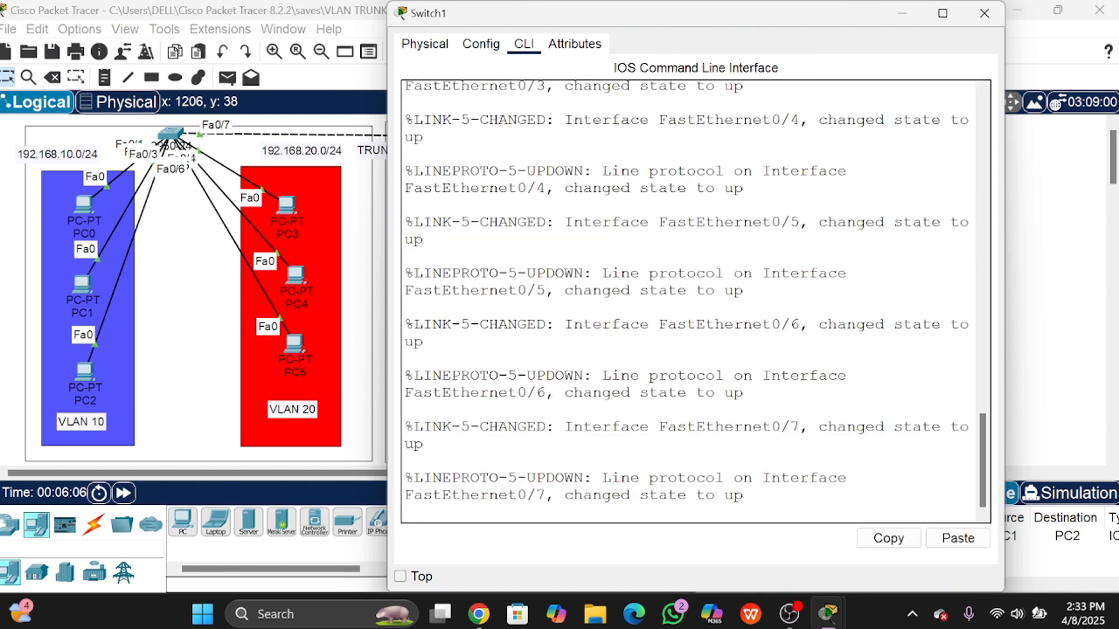
key("Return")
type("EN")
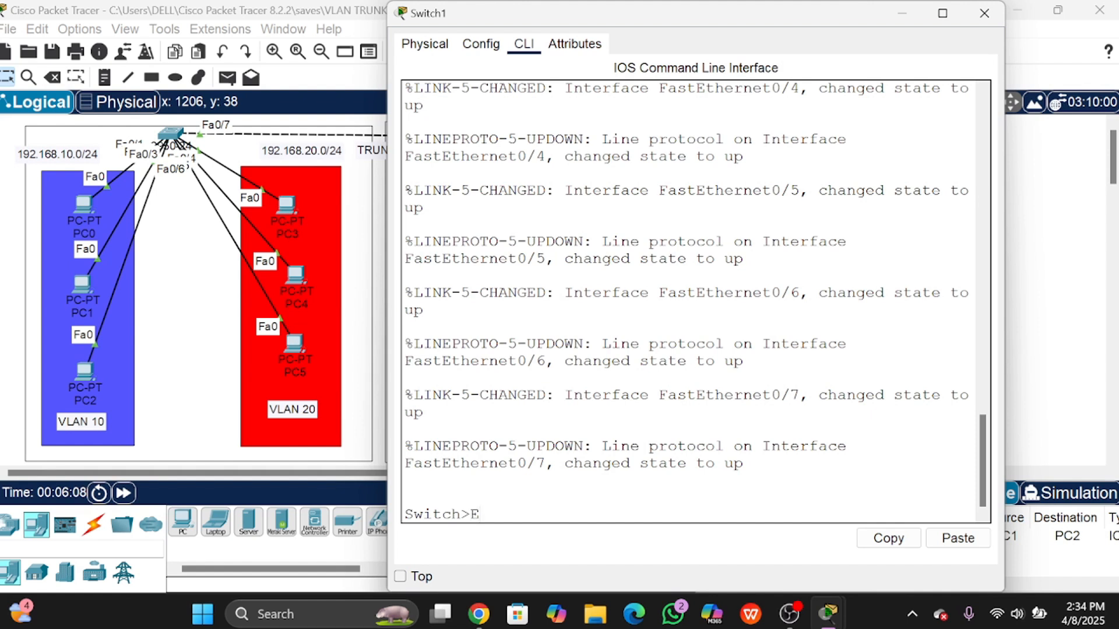
key("Return")
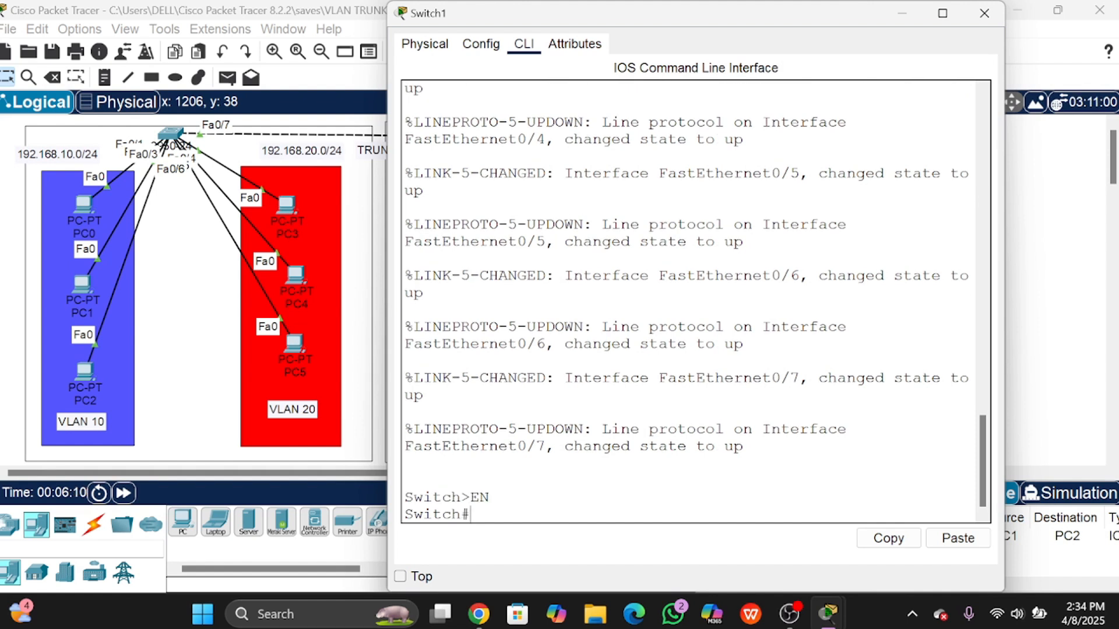
type("CONF")
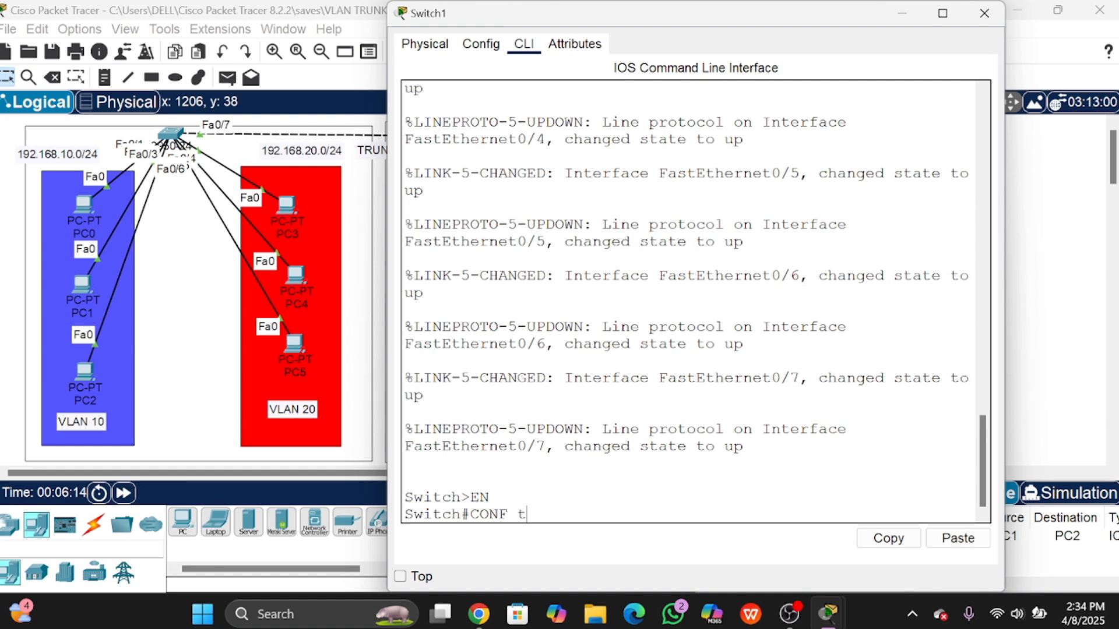
type(" t")
key("Return")
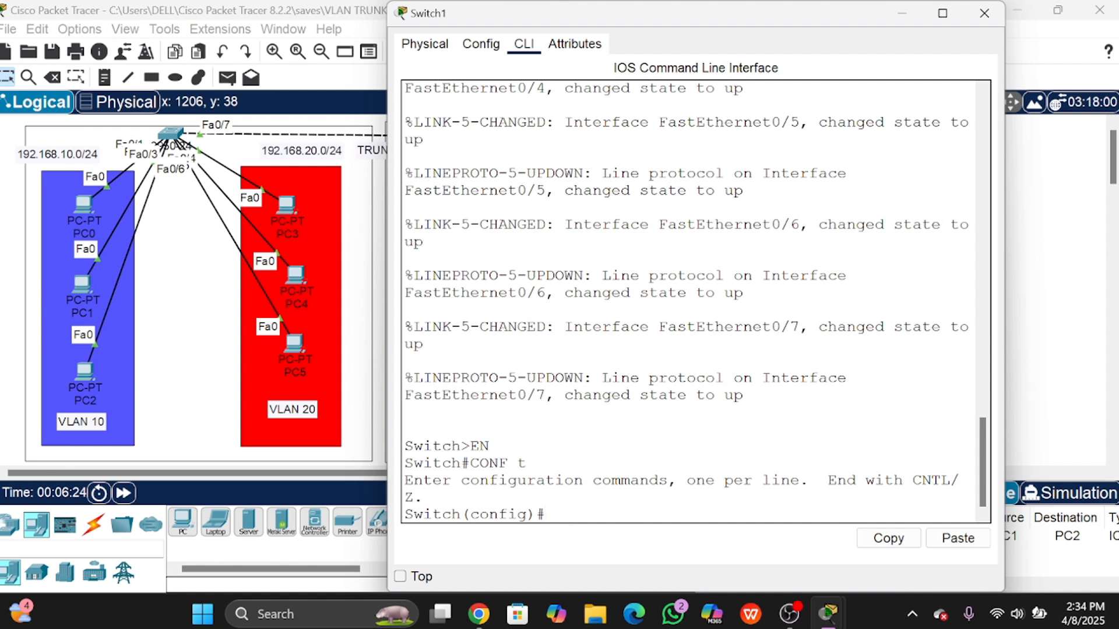
type("vlan 10")
key("Return")
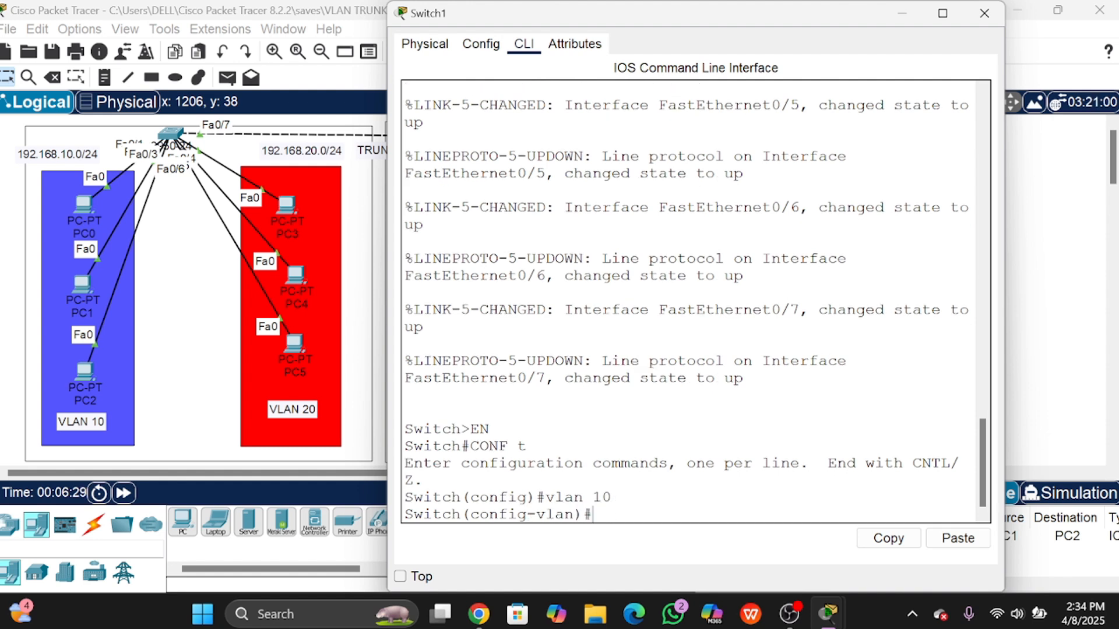
type("name programming")
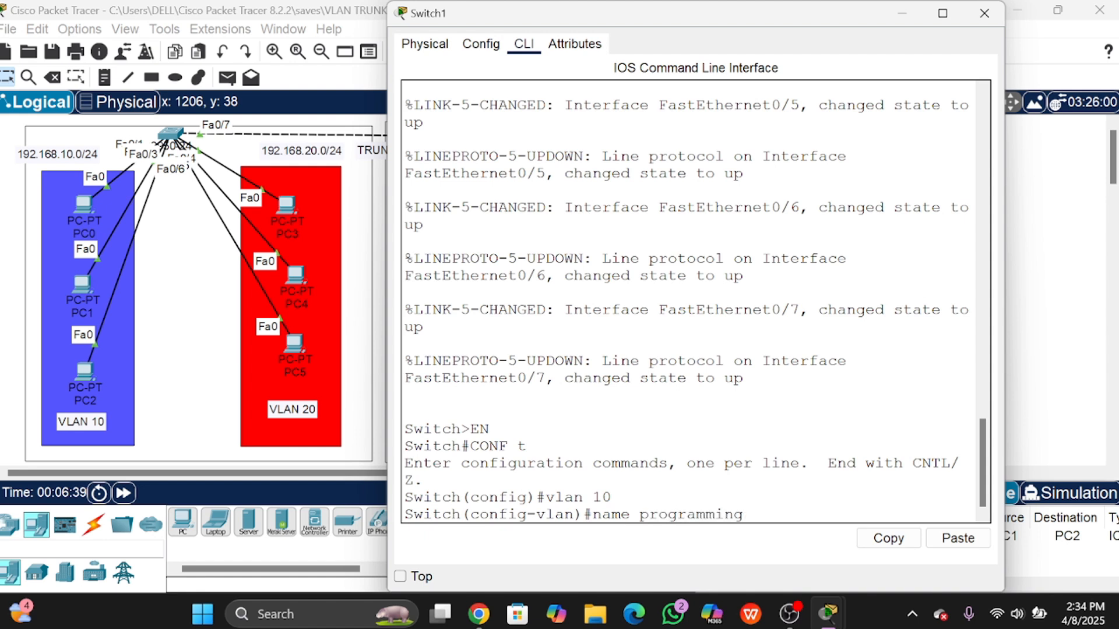
key("Return")
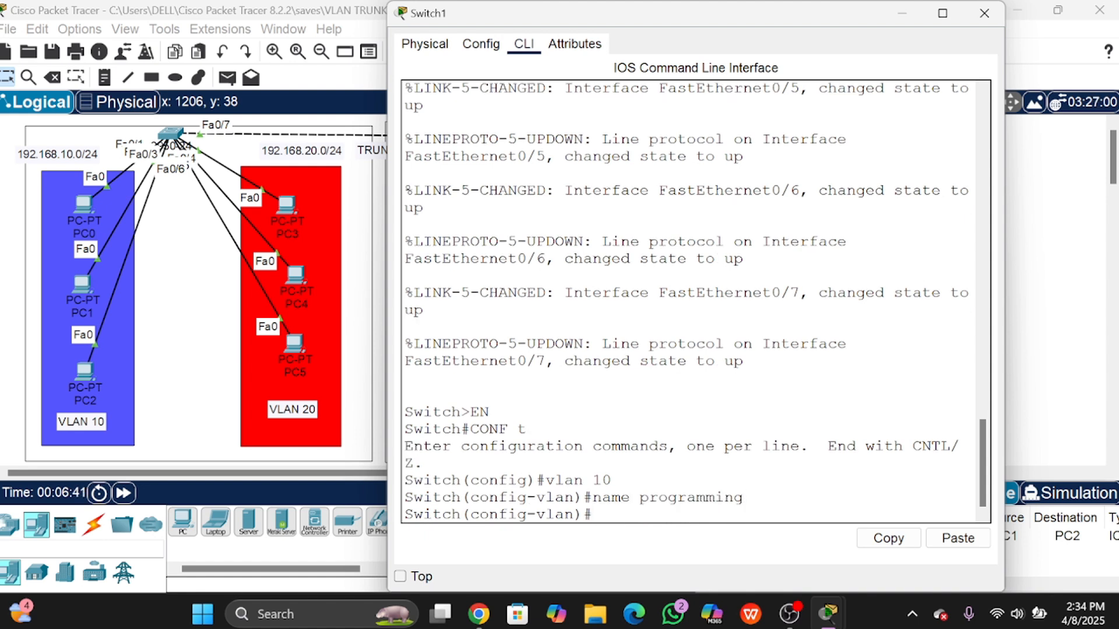
type("ex")
key("Return")
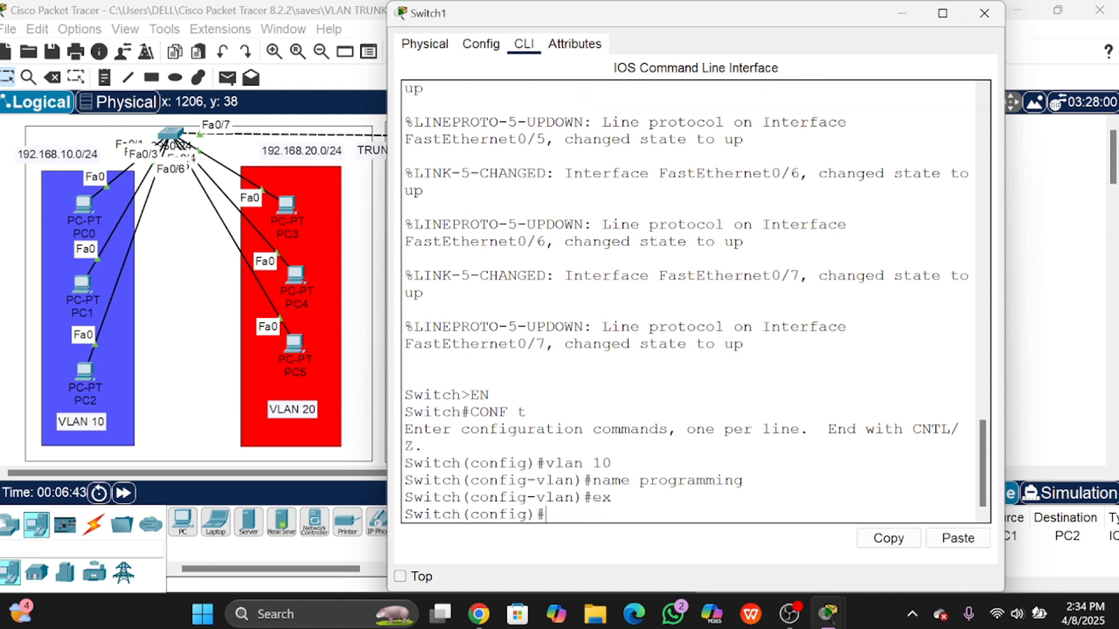
Step: Create VLAN 20 named marketing, then close Switch1's window
type("vlan 20")
key("Return")
type("name ")
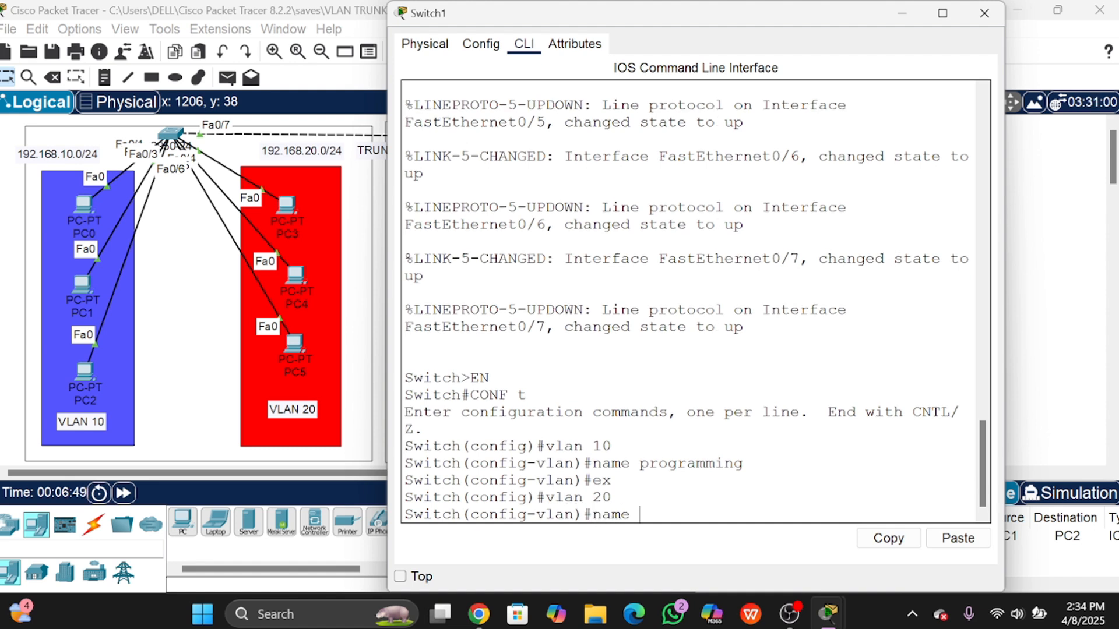
type("marketo")
type("ing")
key("Return")
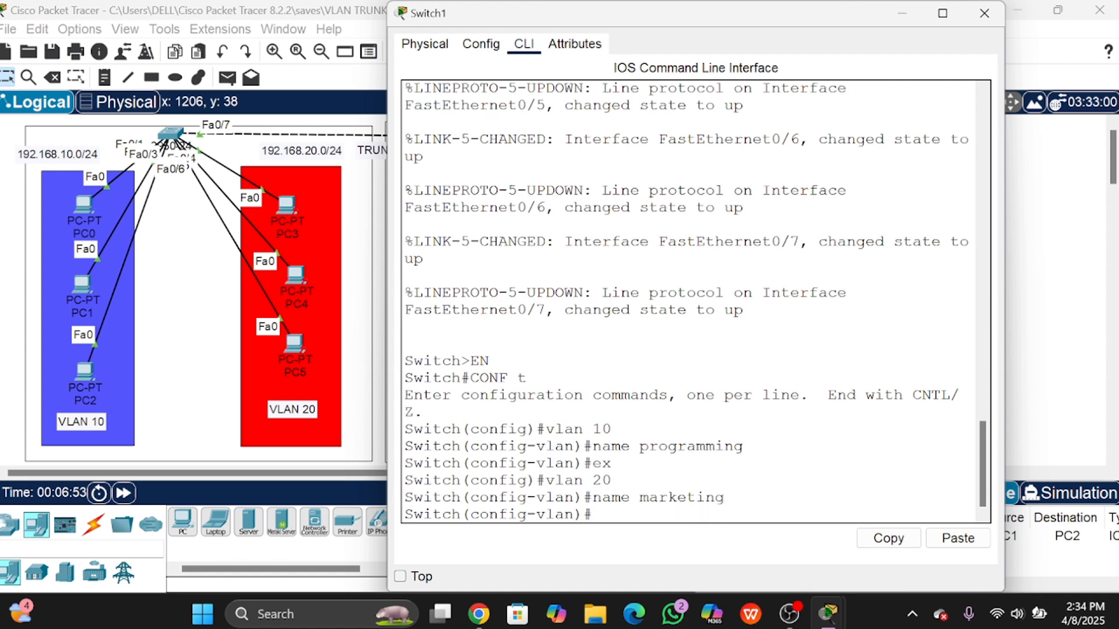
type("ex")
key("Return")
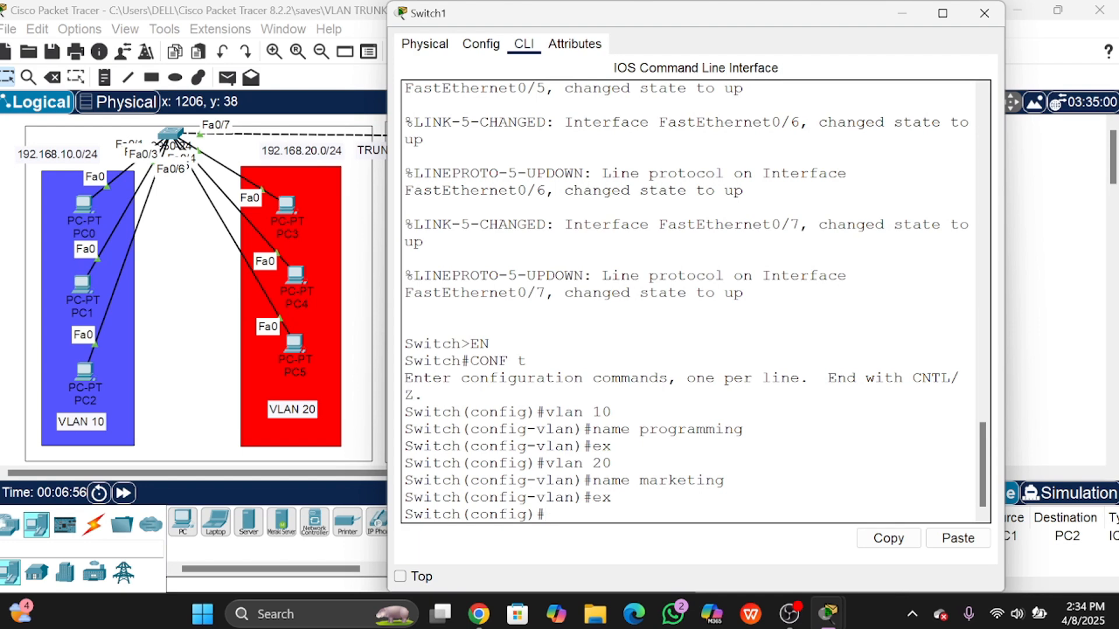
left_click(1011, 330)
Step: Arrange PC6, PC7 and PC8 in an evenly spaced column, shifting the VLAN 10 rectangle to fit
left_click_drag(451, 315, 445, 294)
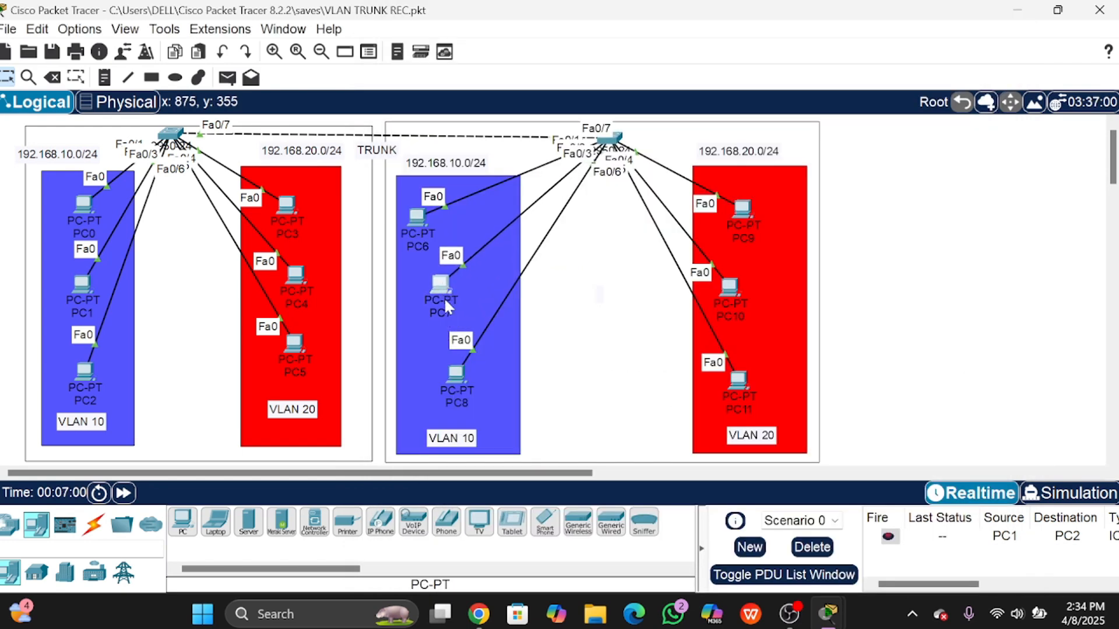
left_click_drag(461, 380, 458, 351)
left_click_drag(423, 212, 445, 158)
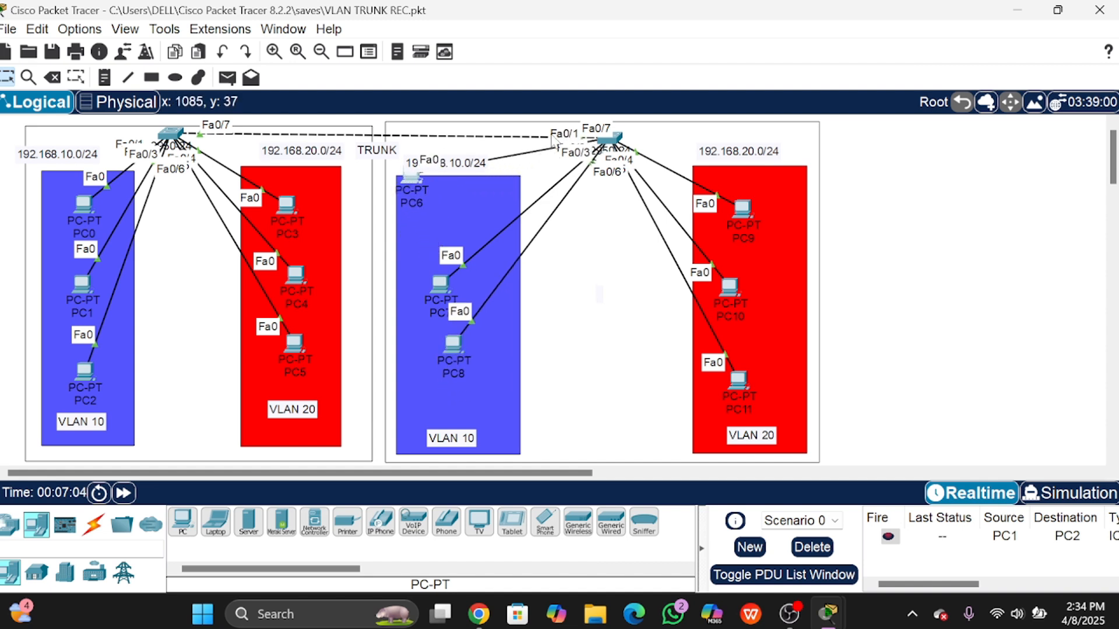
left_click_drag(442, 286, 412, 237)
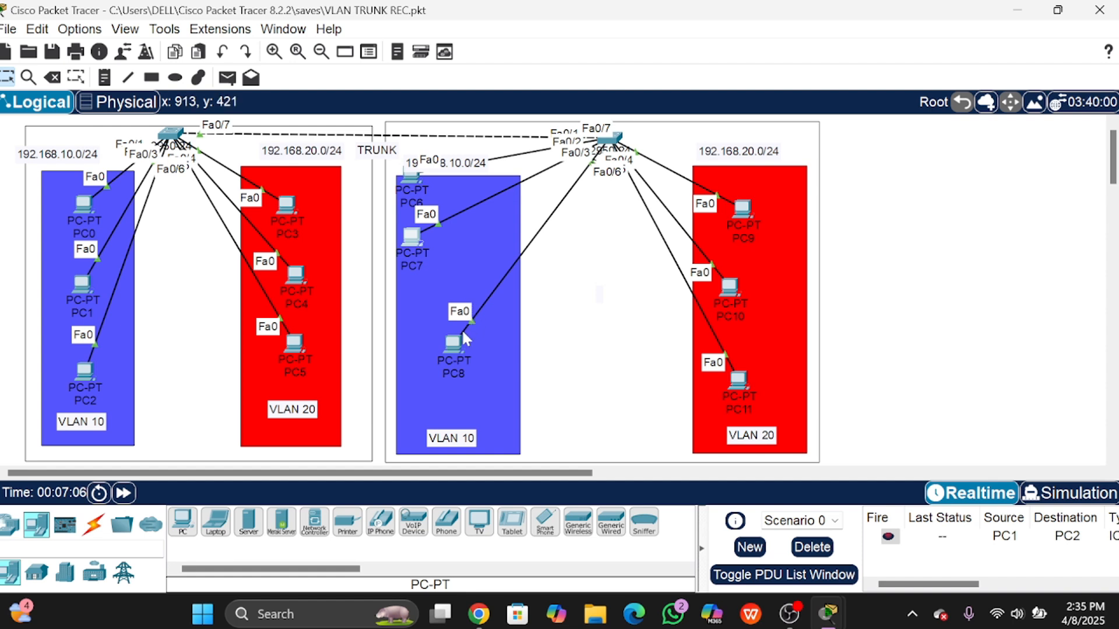
left_click_drag(449, 340, 438, 315)
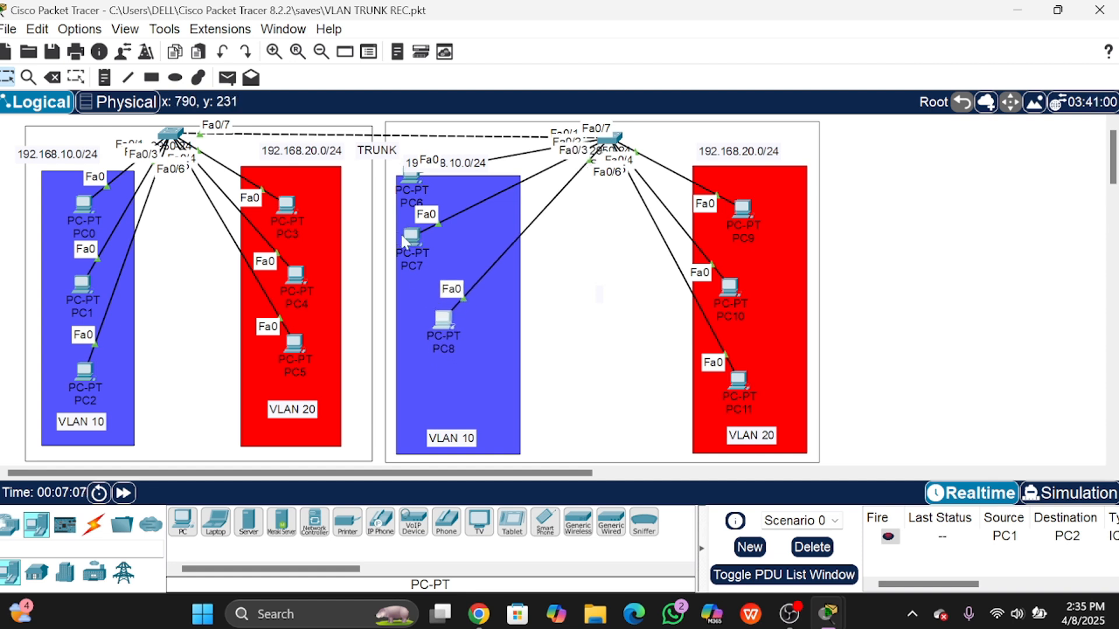
left_click_drag(406, 239, 428, 260)
left_click_drag(449, 318, 453, 369)
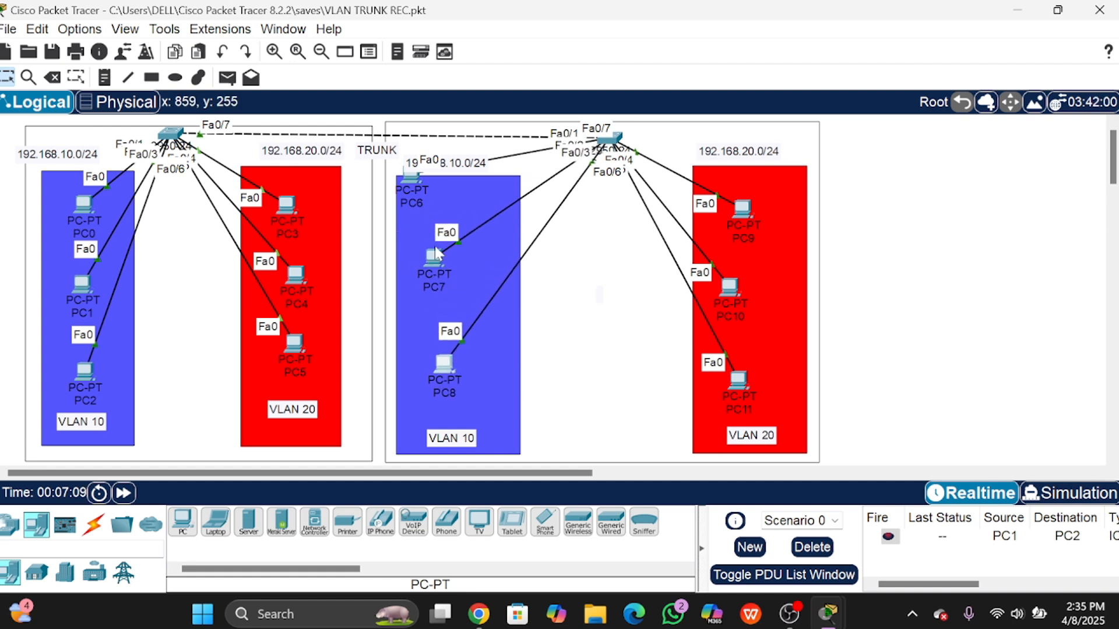
left_click_drag(436, 256, 446, 295)
left_click_drag(400, 178, 438, 222)
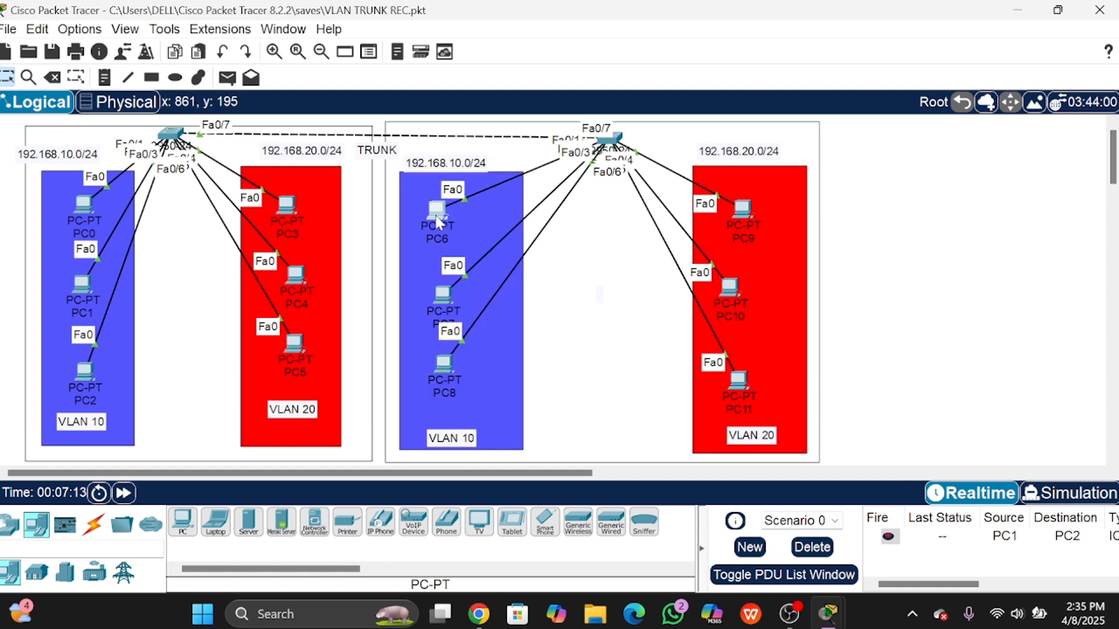
left_click_drag(440, 303, 441, 291)
left_click_drag(444, 353, 442, 346)
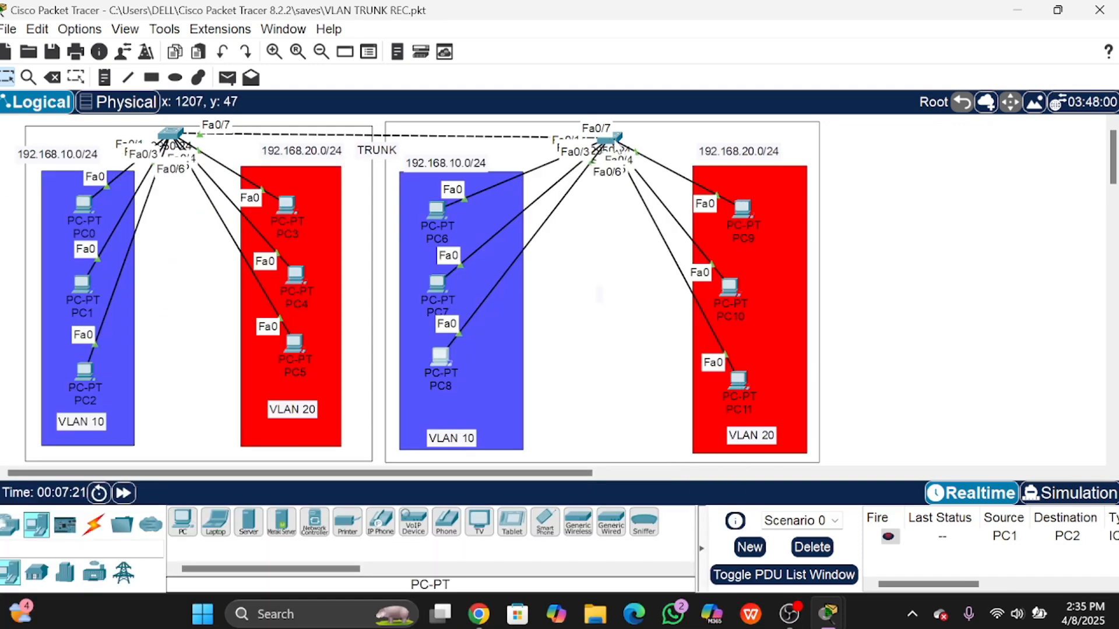
Step: On Switch1, select interface range fa0/1-3 and set the ports to access mode
left_click(614, 142)
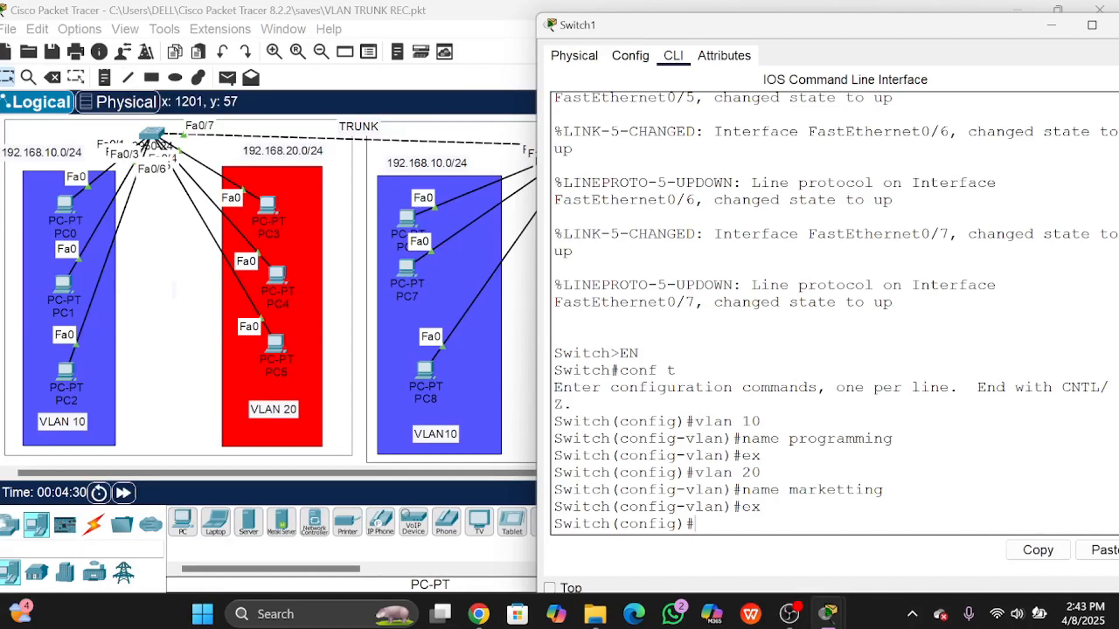
type("ine")
key("BackSpace")
type("terface range")
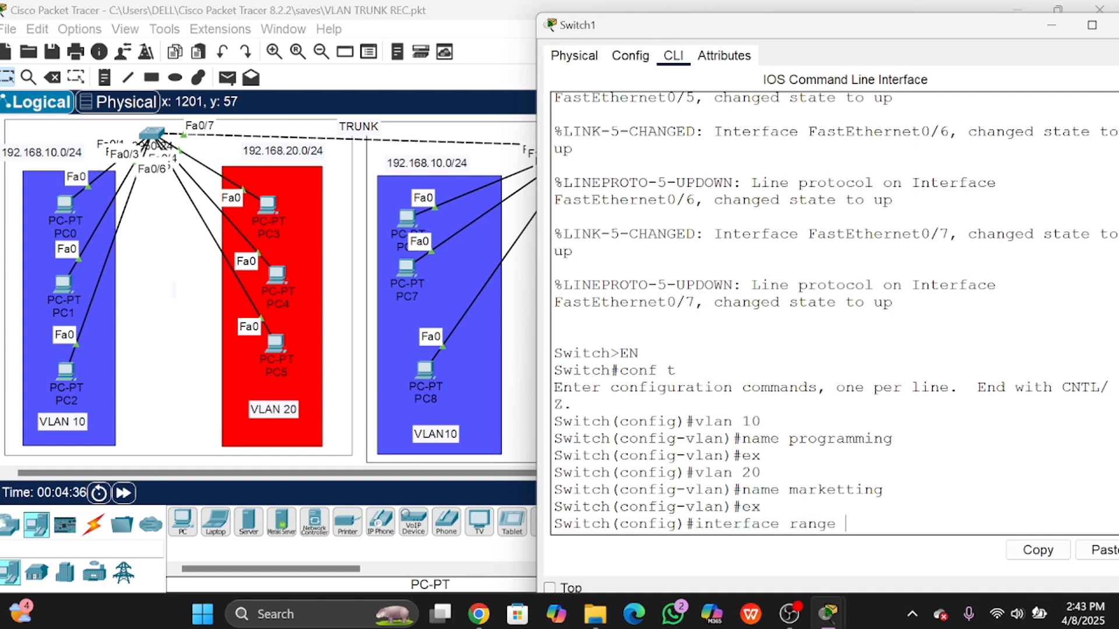
type(" fa0/1-3")
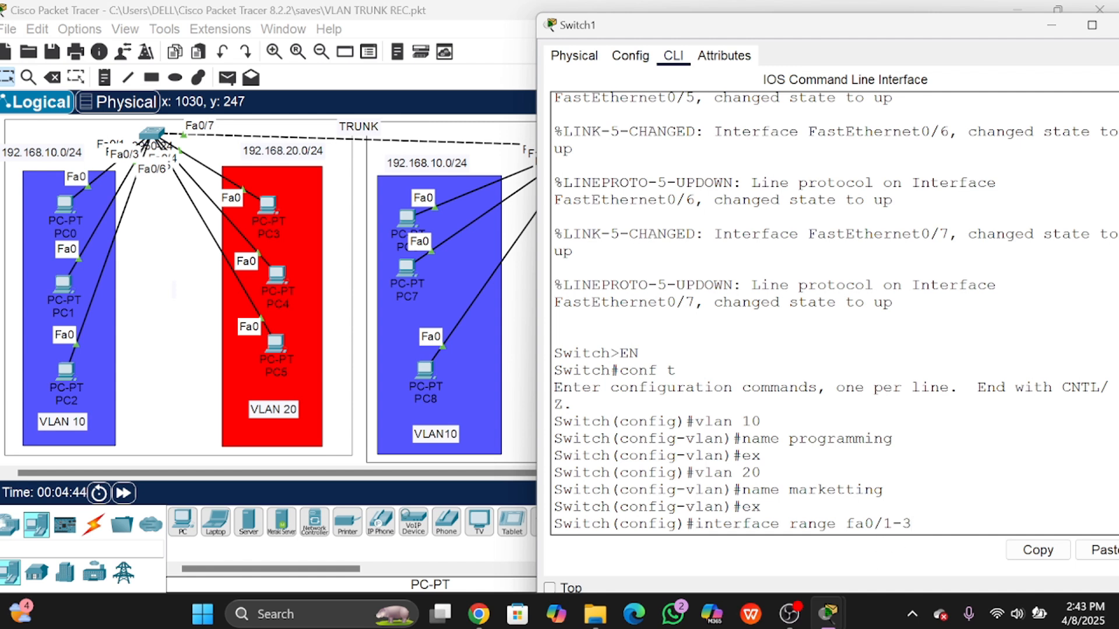
key("Return")
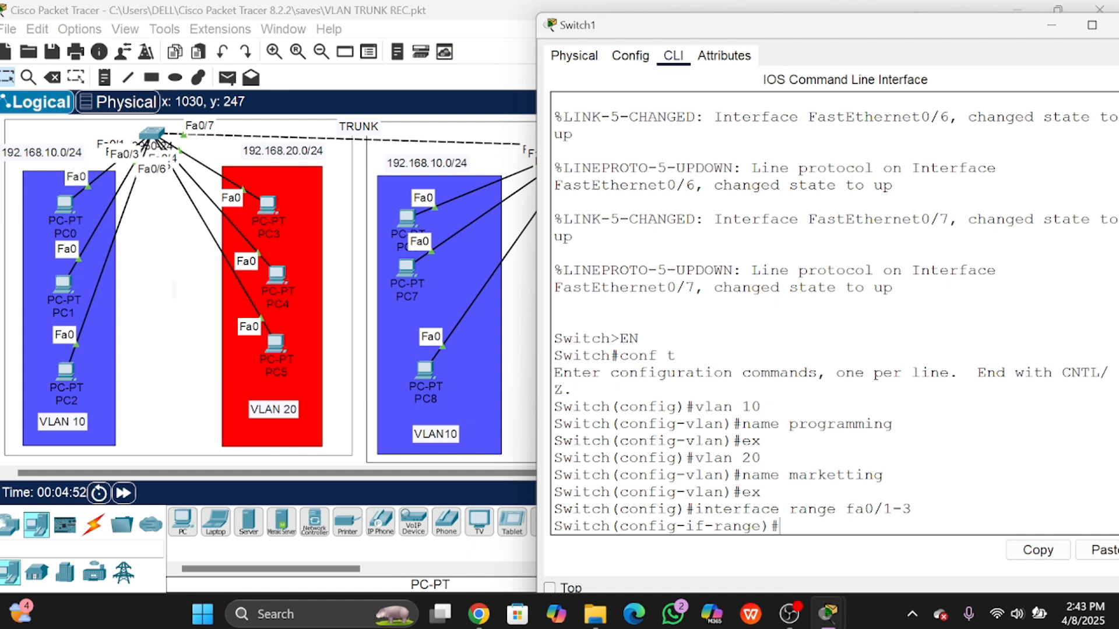
type("sw")
key("Tab")
type("m")
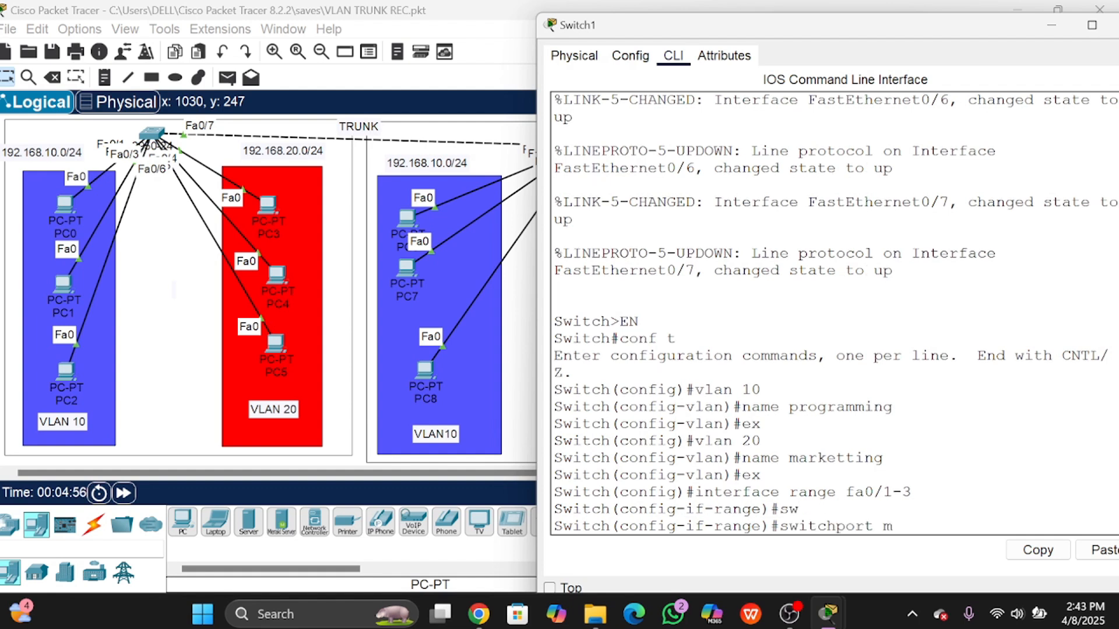
type("ode access")
key("Return")
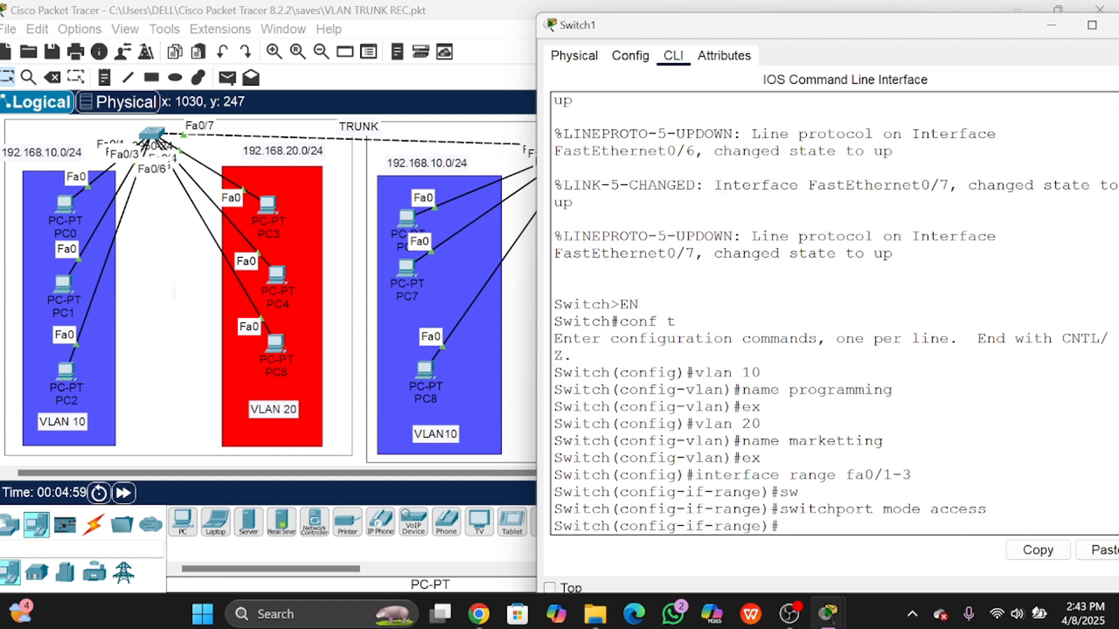
Step: Assign Fa0/1–Fa0/3 to access VLAN 10 and exit the interface range
left_click_drag(846, 22, 678, 24)
type("swi")
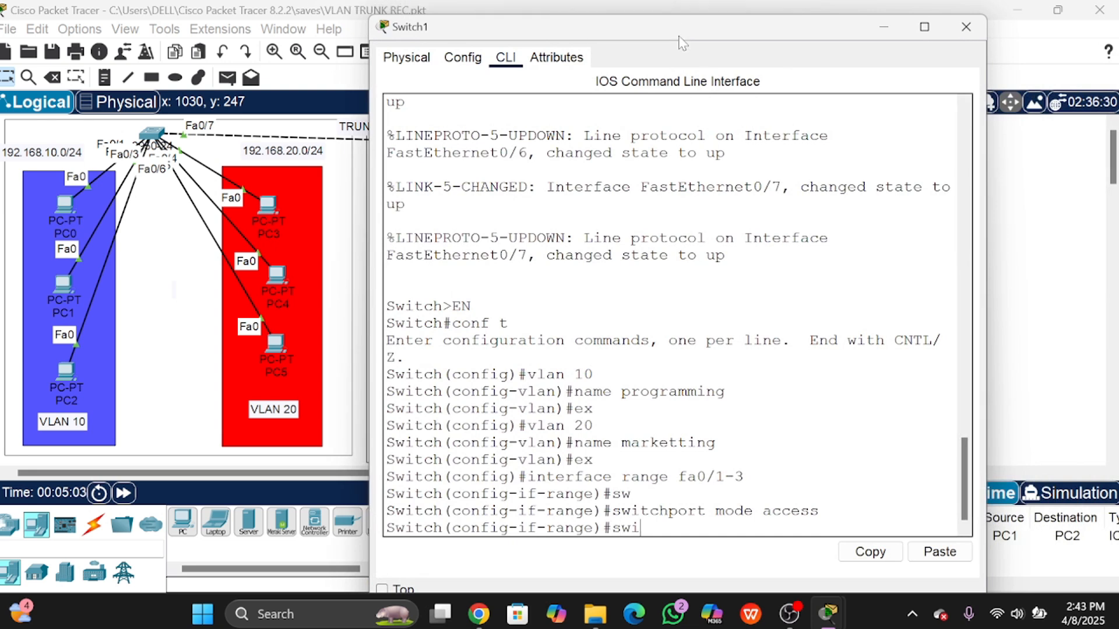
type("tchport access")
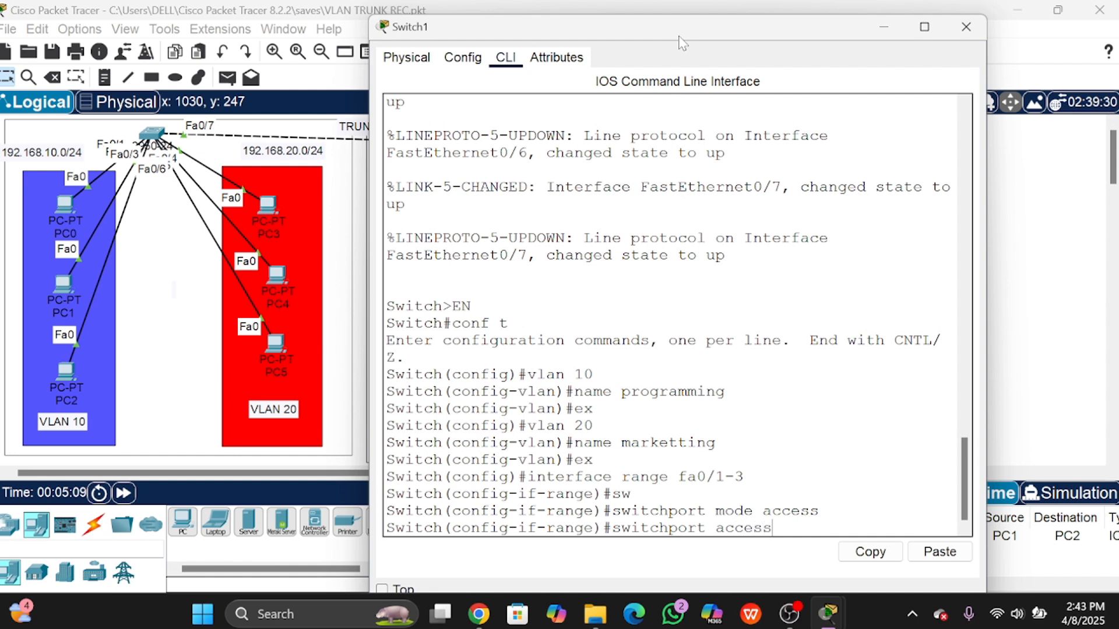
type(" vlan")
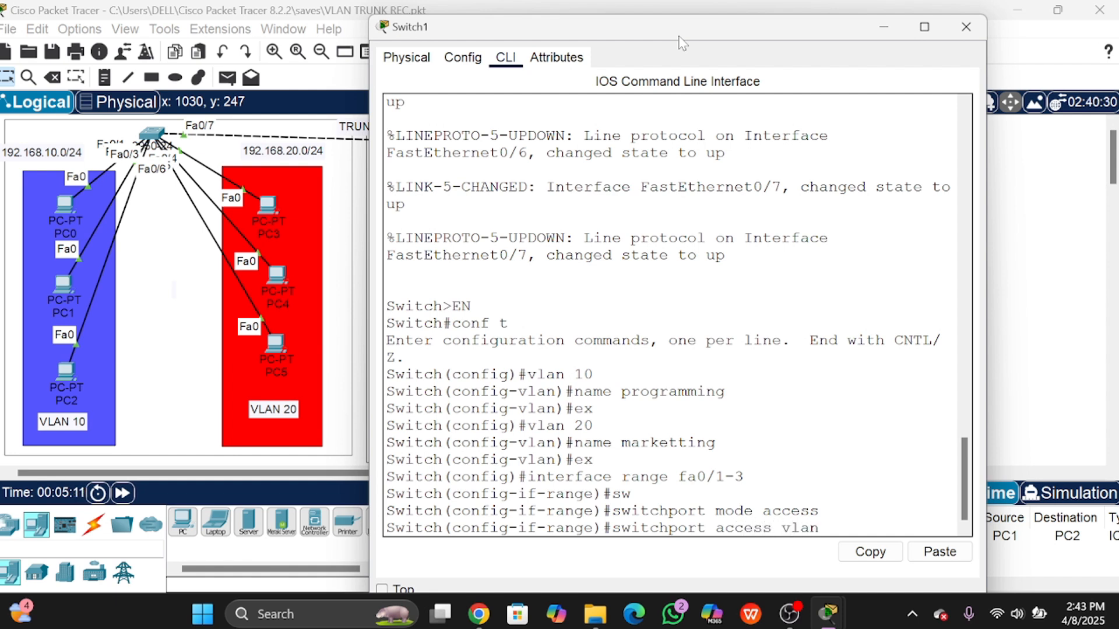
type(" 10")
key("Return")
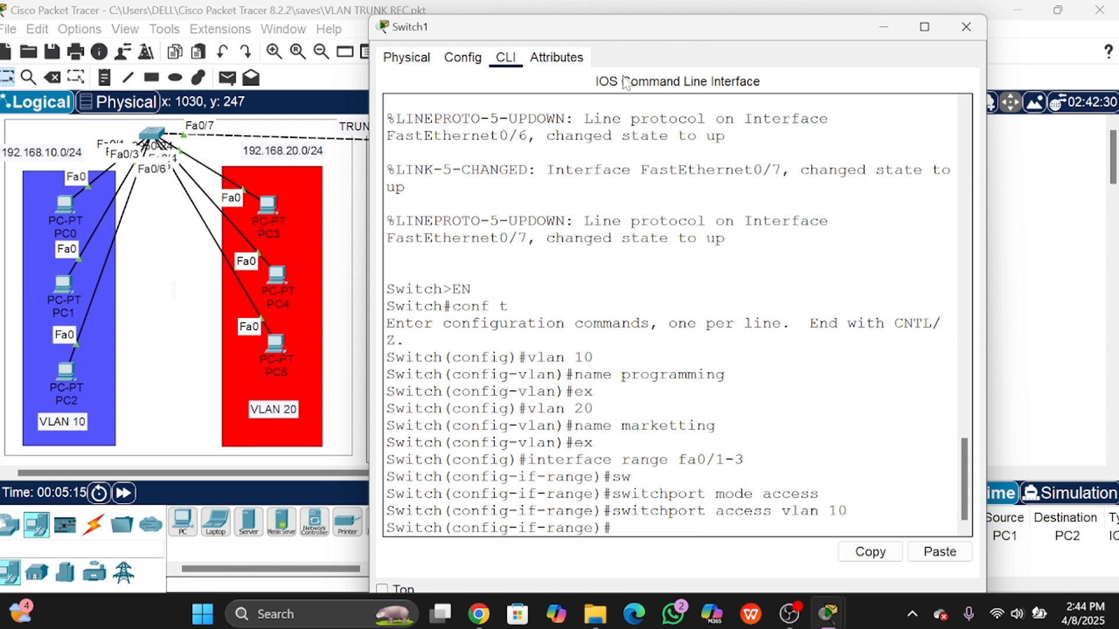
type("ex")
key("Return")
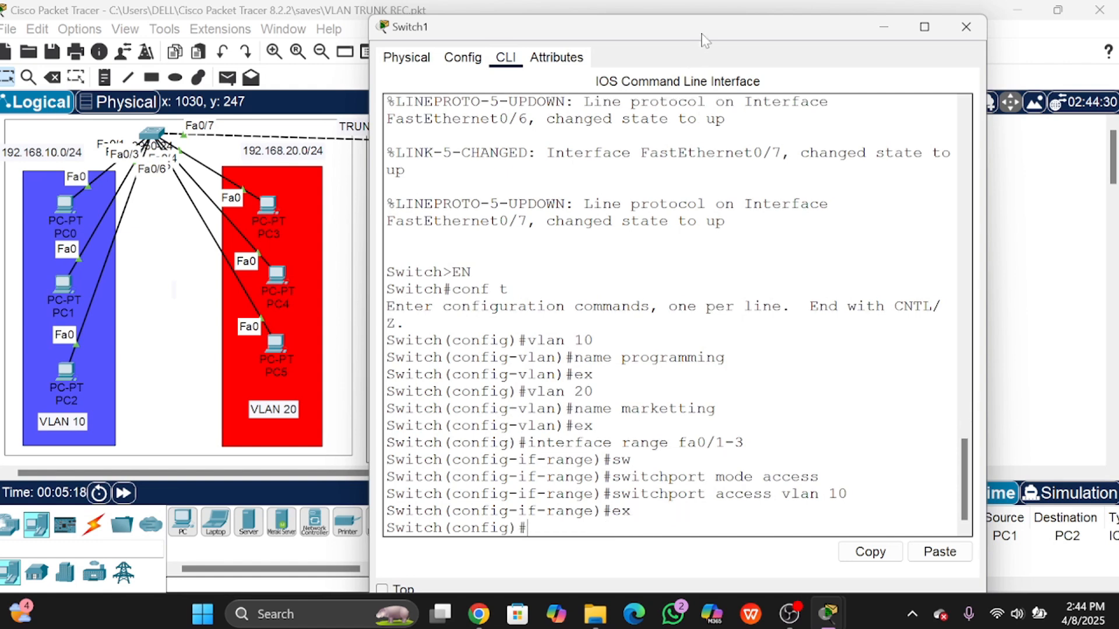
left_click_drag(705, 40, 243, 132)
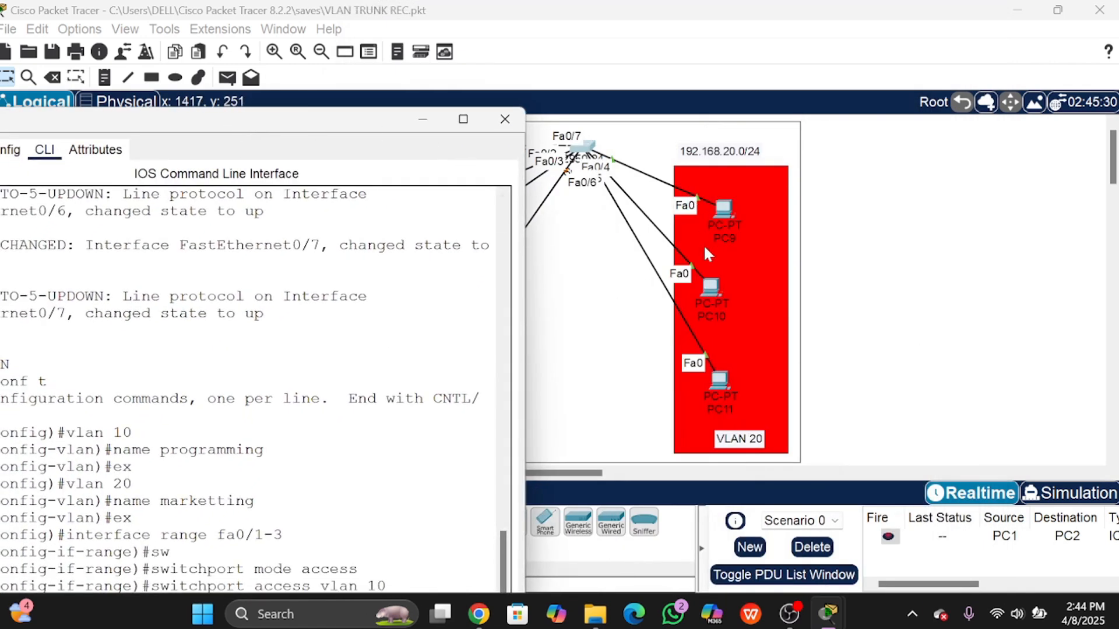
Step: Space PC9, PC10 and PC11 evenly in the VLAN 20 area and reopen Switch1's console
left_click_drag(721, 209, 749, 194)
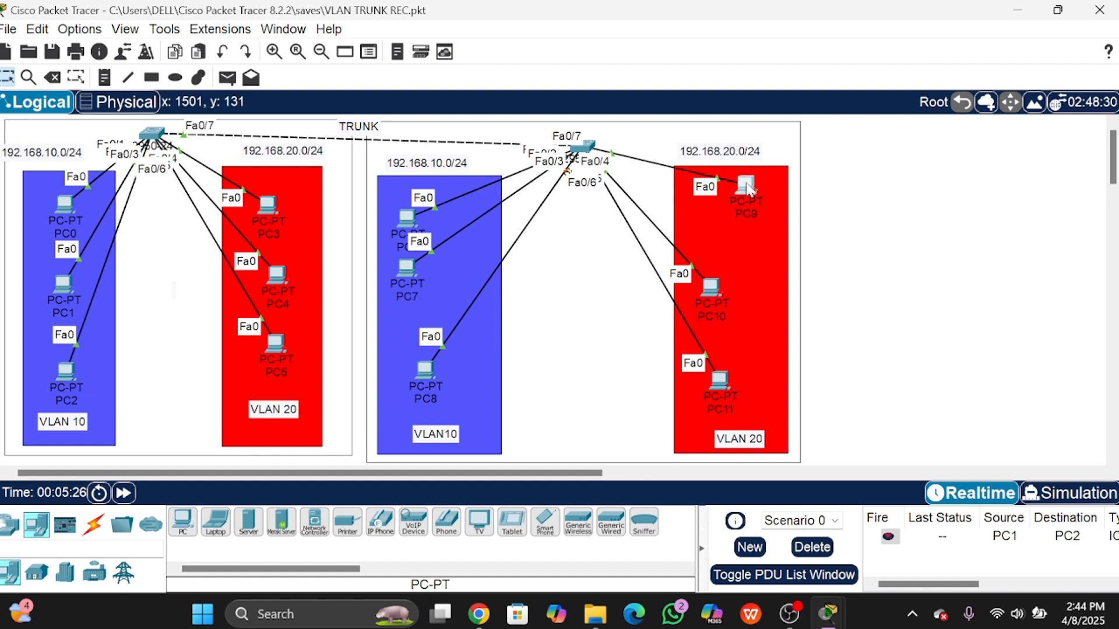
left_click_drag(726, 284, 746, 268)
left_click_drag(738, 188, 742, 239)
left_click_drag(728, 380, 745, 357)
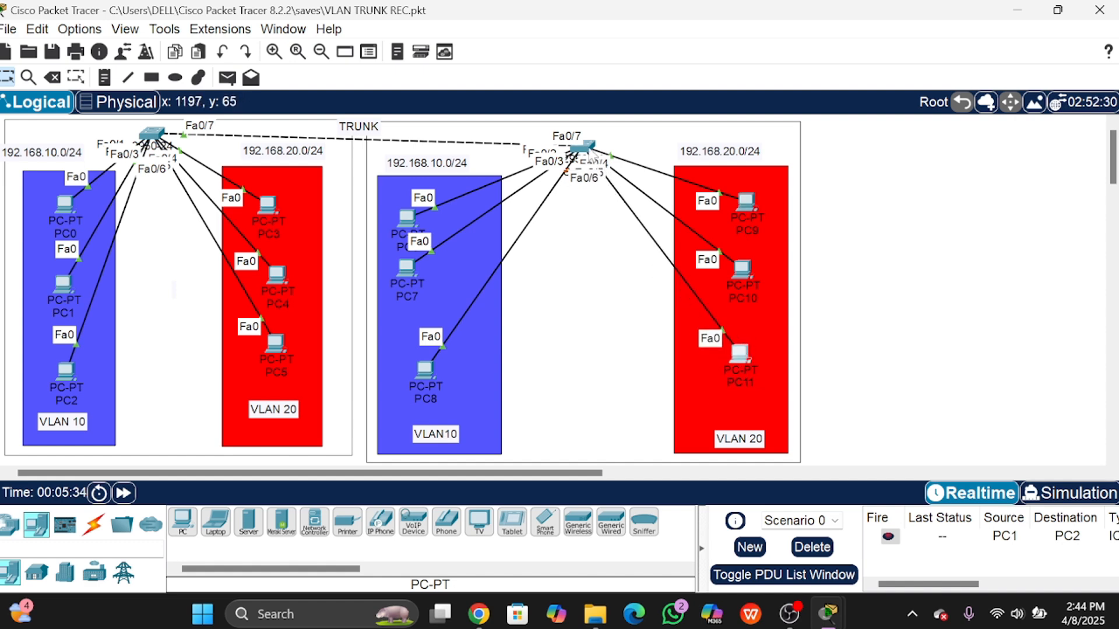
left_click(583, 150)
left_click_drag(309, 116, 637, 46)
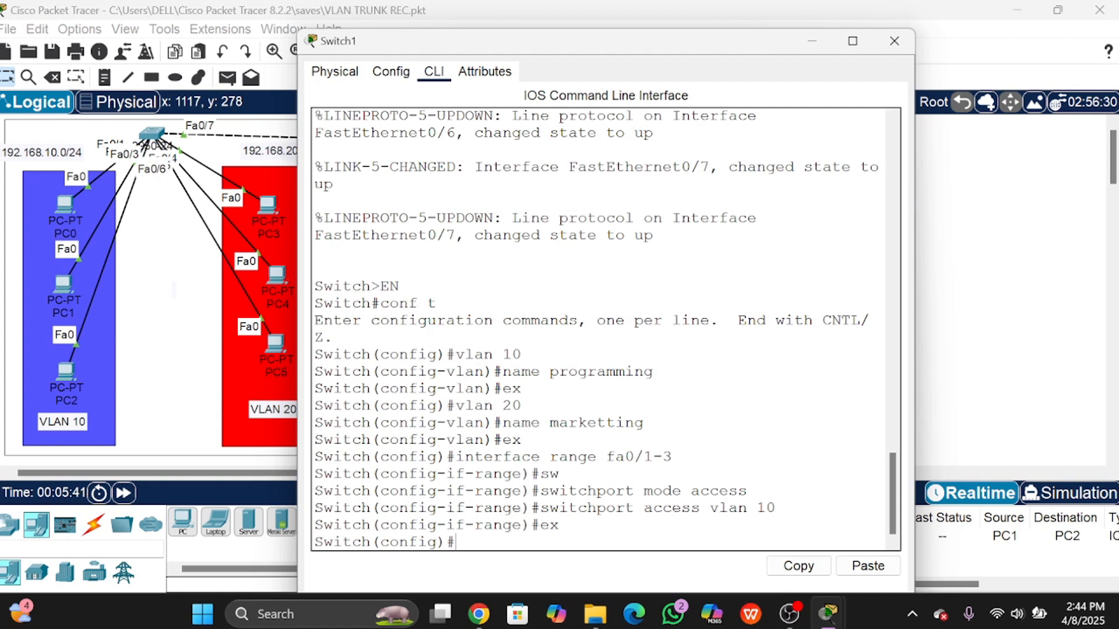
Step: Make Switch1 ports Fa0/4–Fa0/6 access ports in VLAN 20
type("interface range")
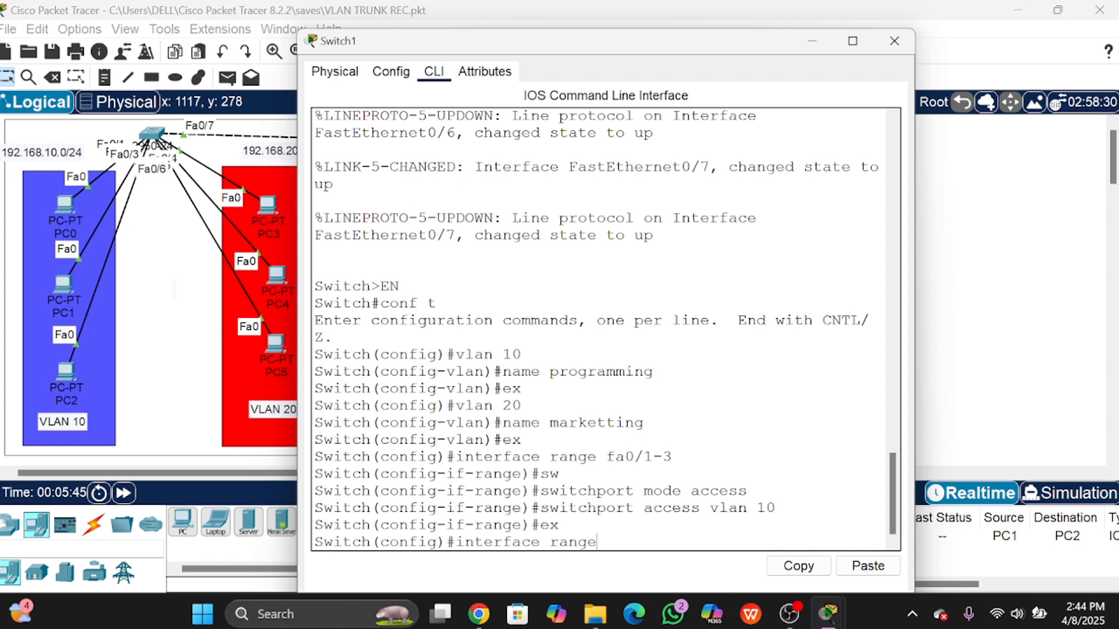
type(" fa0/4-6")
key("Return")
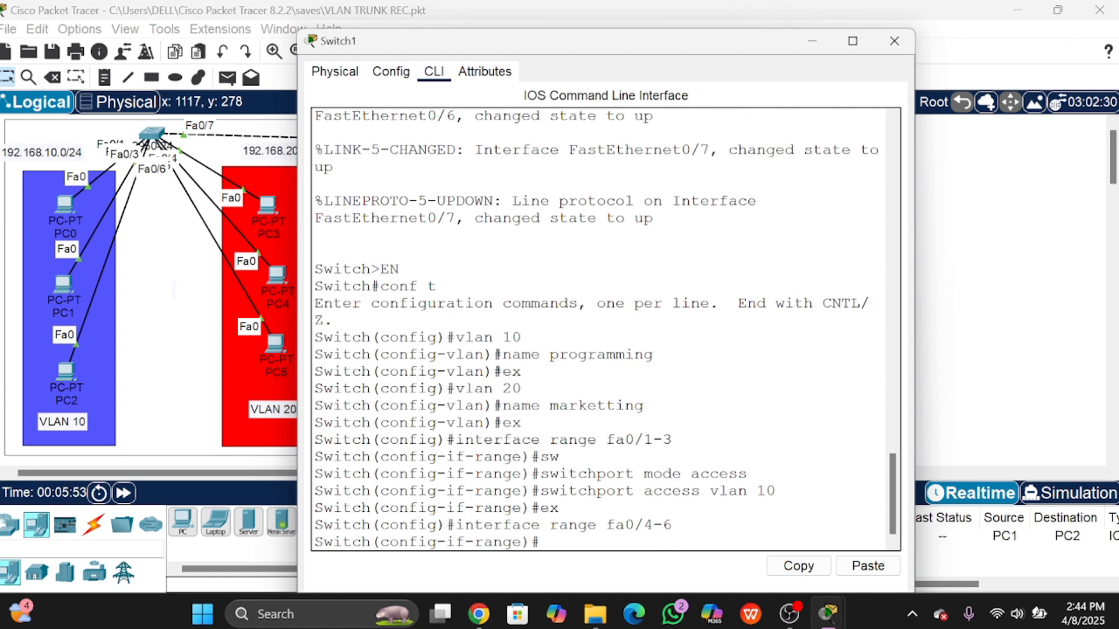
type("switchport ")
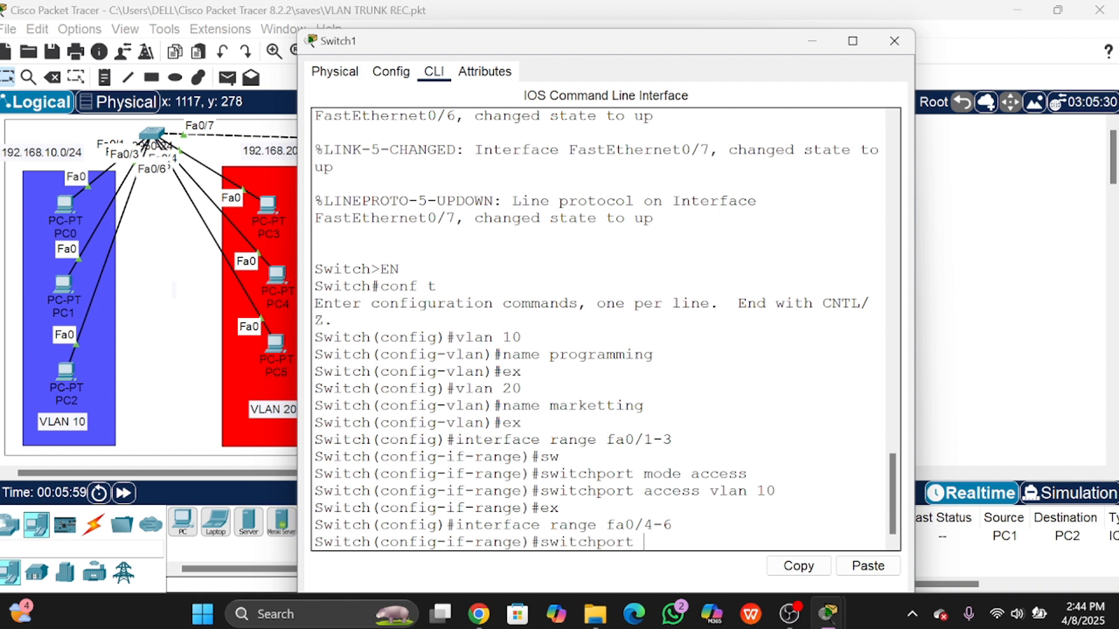
type("mode access")
key("Return")
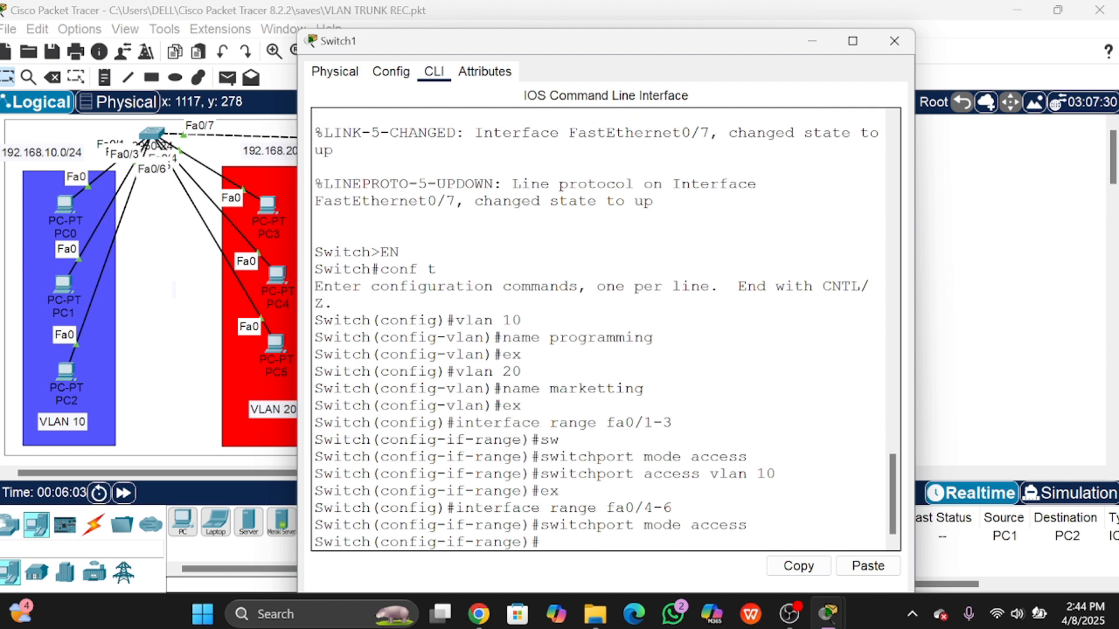
type("switchport")
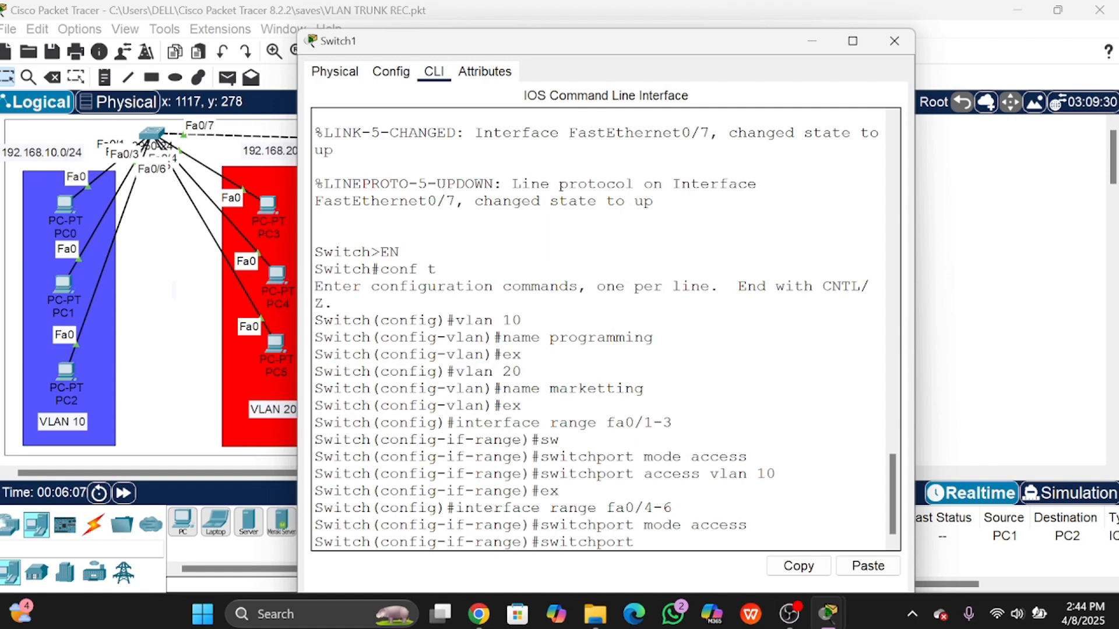
type(" access")
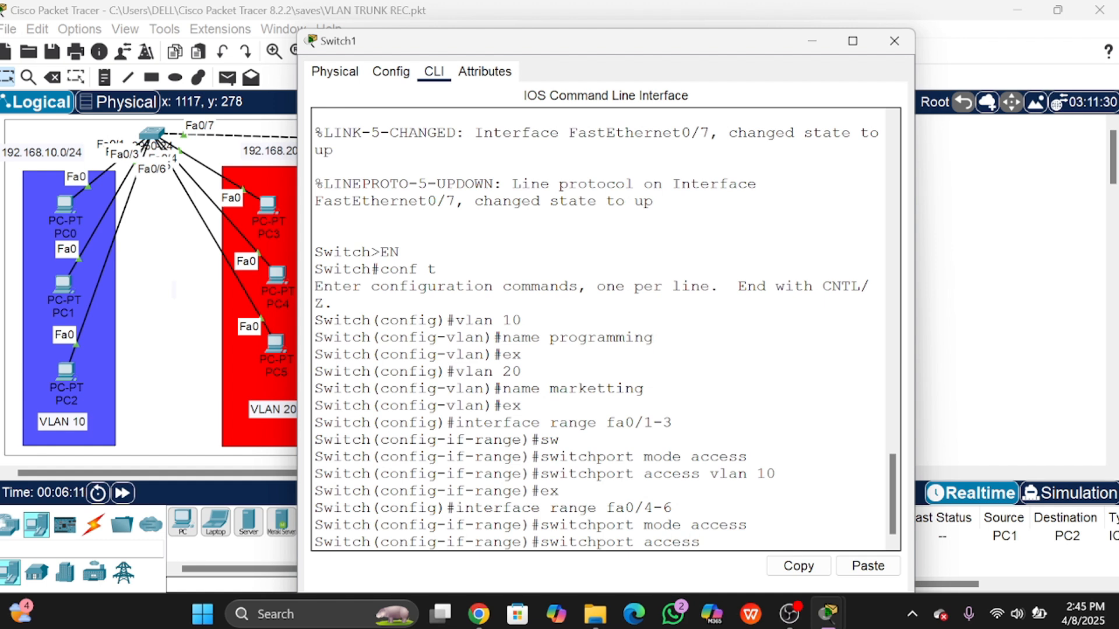
type(" vlan 20")
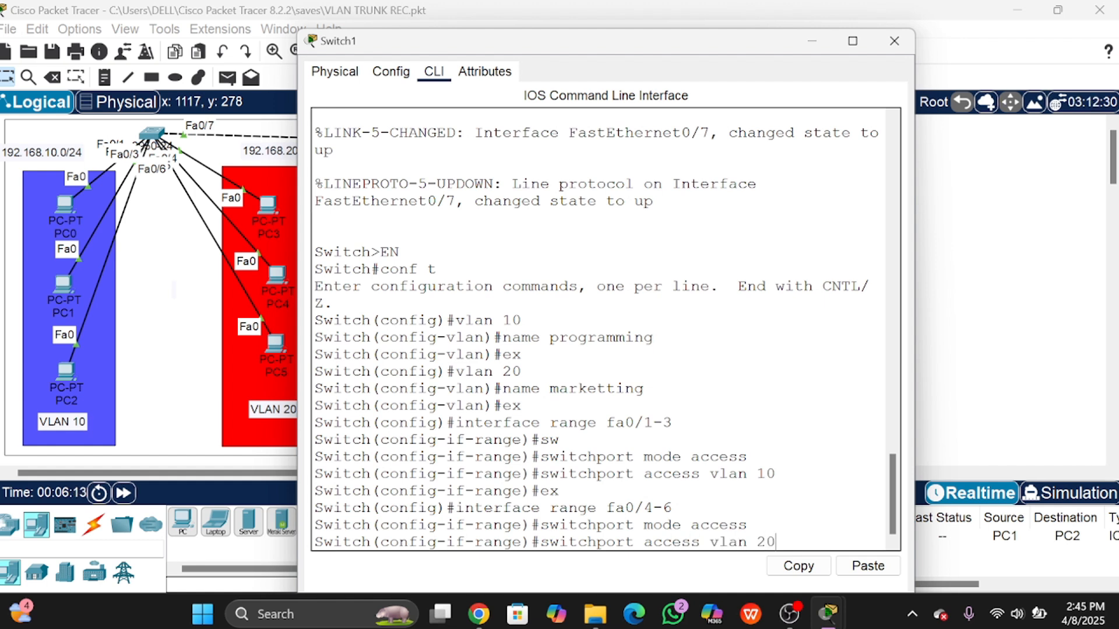
key("Return")
type("ex")
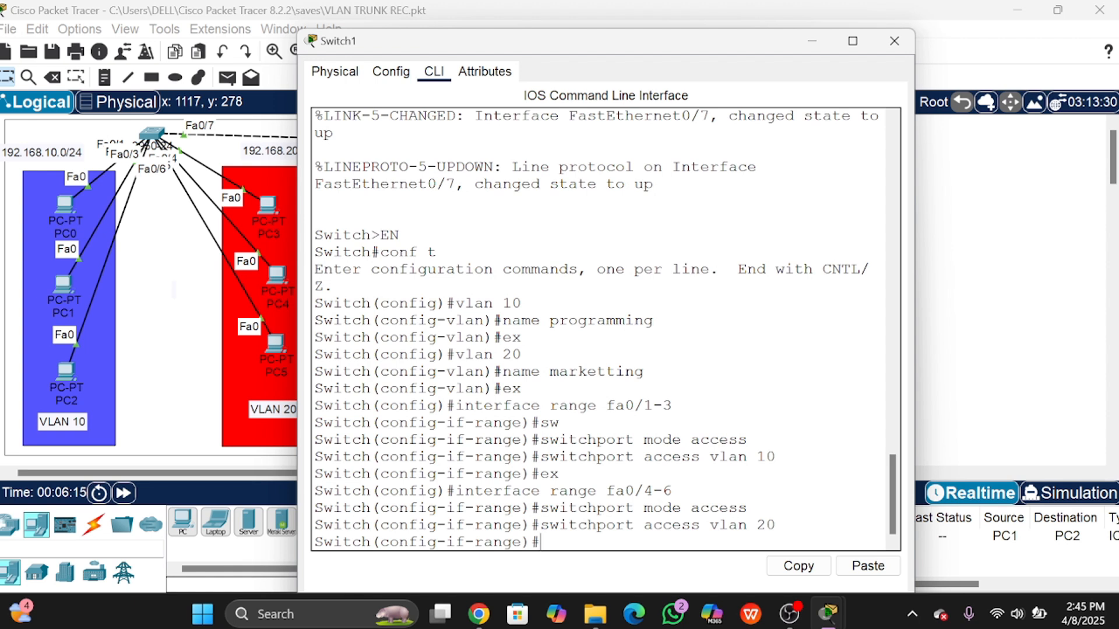
key("Return")
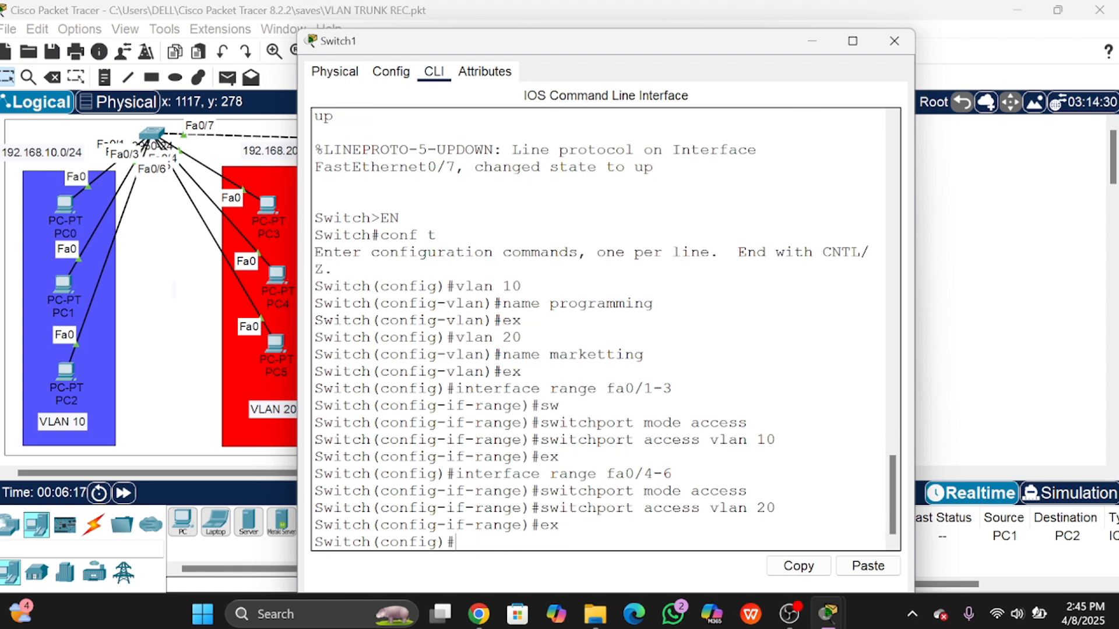
Step: Run 'do show vlan brief' to confirm programming holds Fa0/1–3 and marketting holds Fa0/4–6
type("do show vlan")
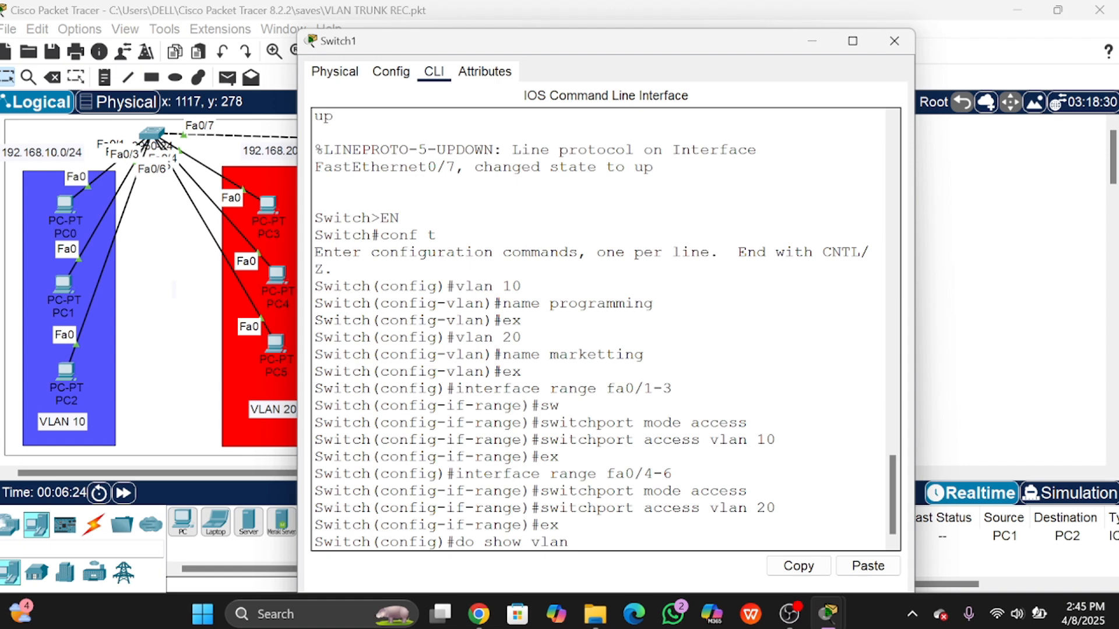
type(" brief")
key("Return")
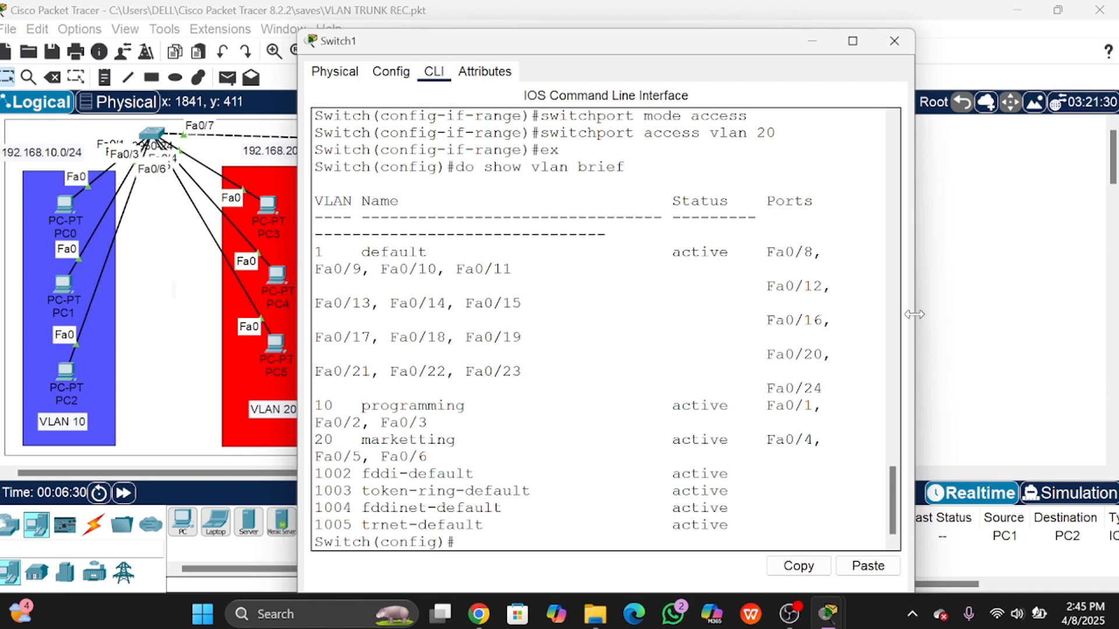
left_click_drag(914, 314, 1024, 315)
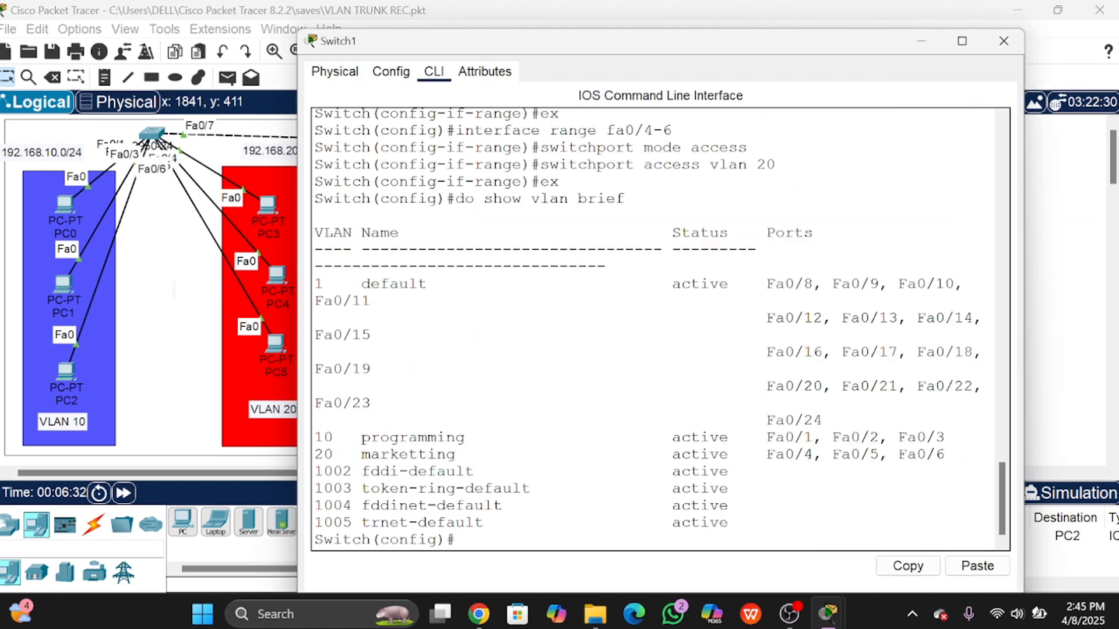
left_click_drag(314, 437, 945, 437)
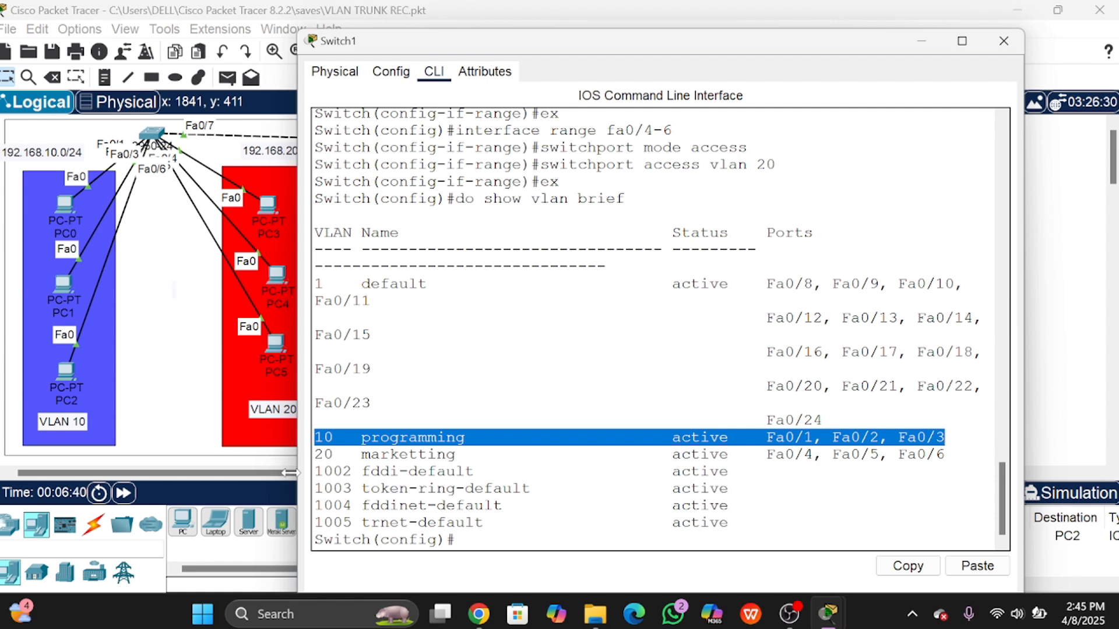
left_click(315, 454)
left_click_drag(314, 454, 945, 454)
left_click(766, 488)
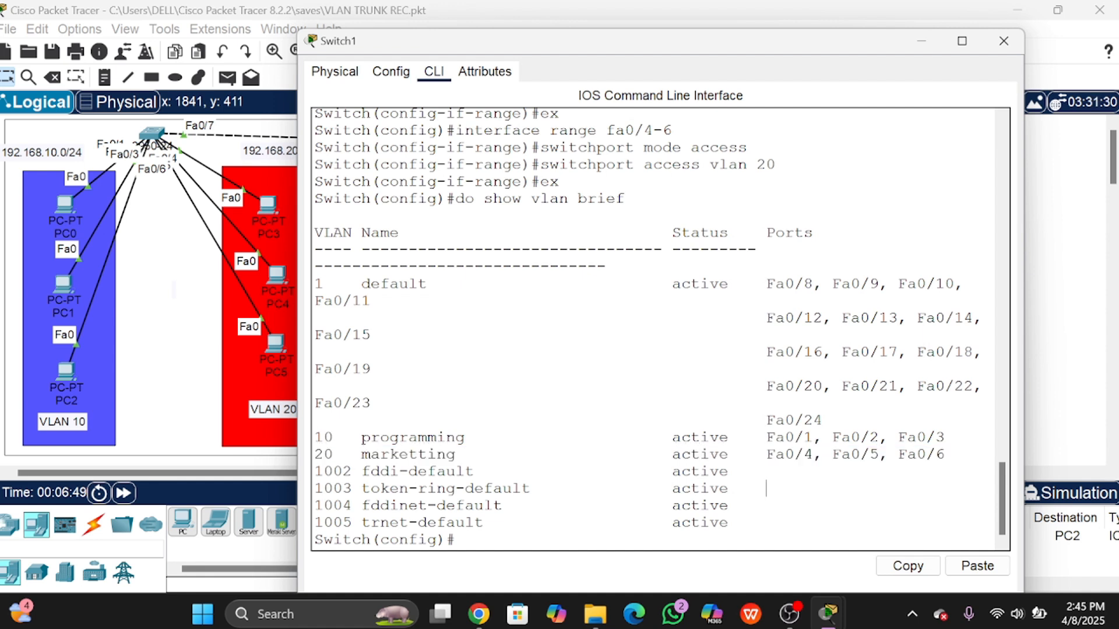
Step: Close Switch1's console window and dismiss the empty note box
left_click(1002, 46)
left_click(223, 154)
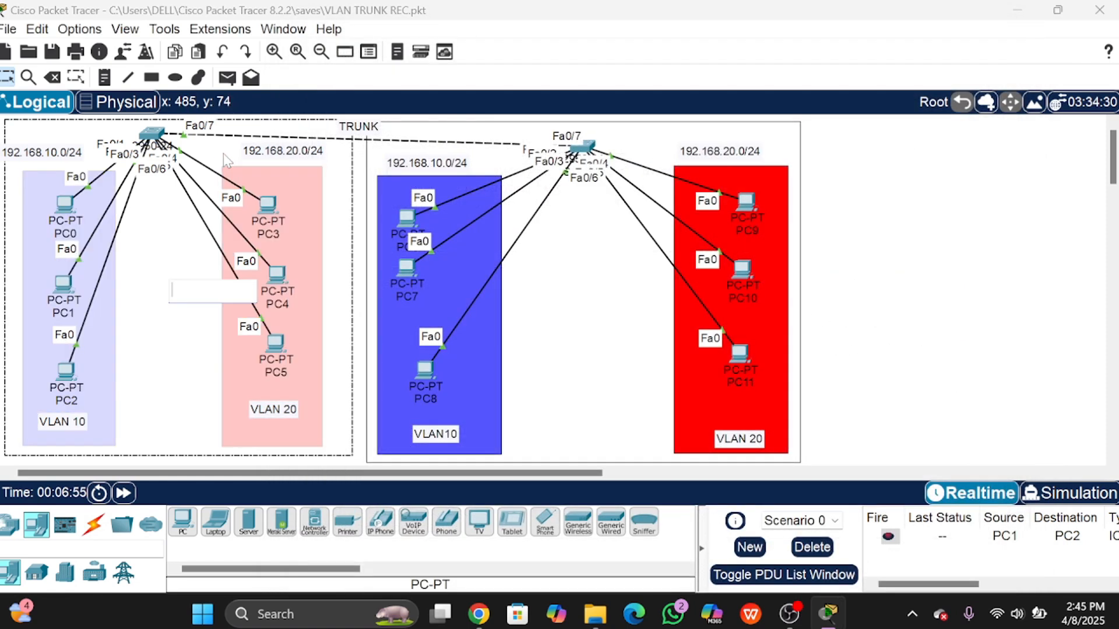
left_click(9, 78)
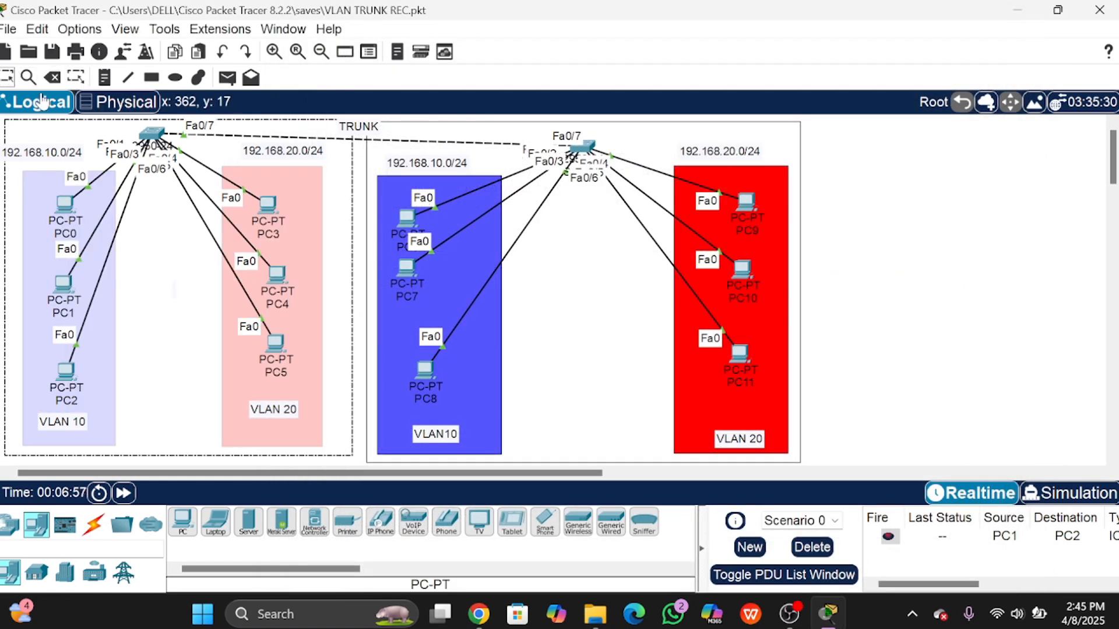
Step: Nudge the left switch slightly right and down, and the right switch toward the top
left_click(354, 171)
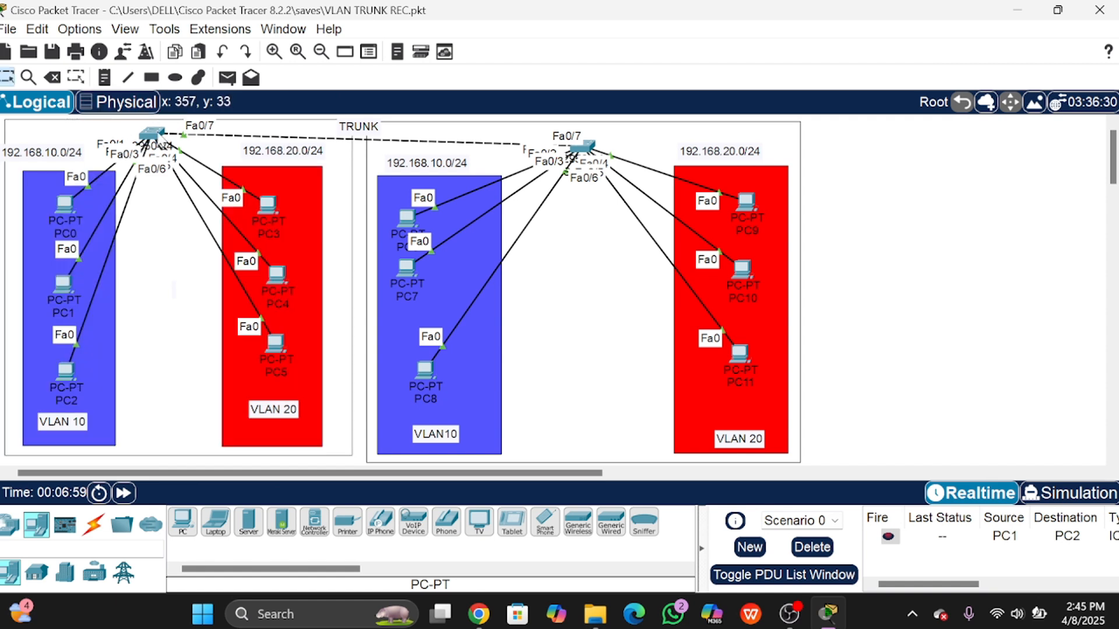
left_click_drag(156, 140, 162, 143)
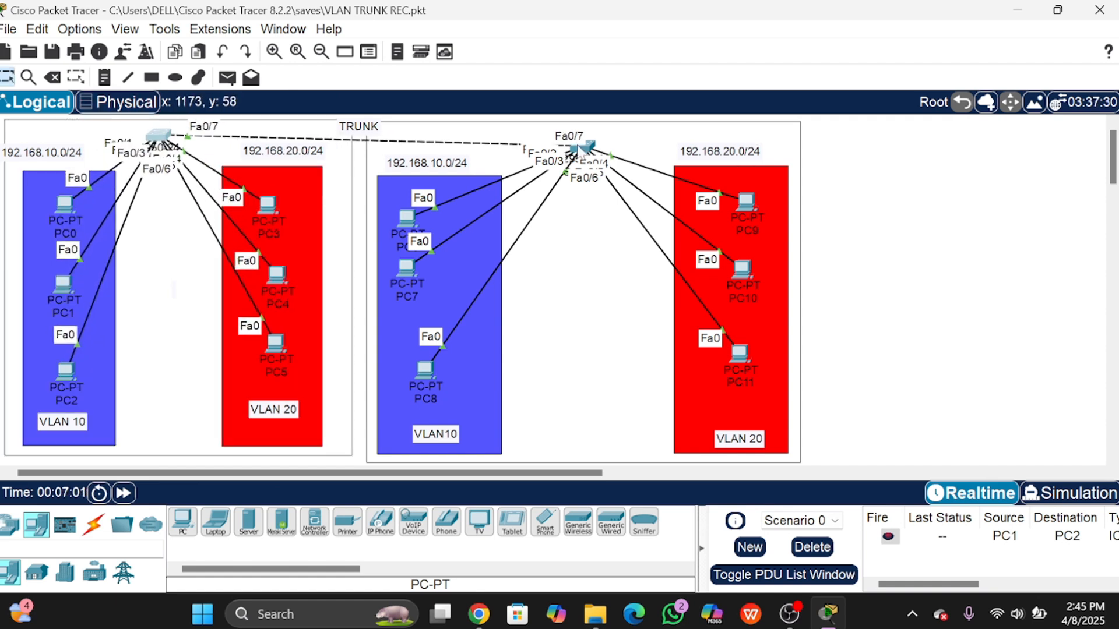
left_click_drag(584, 150, 591, 141)
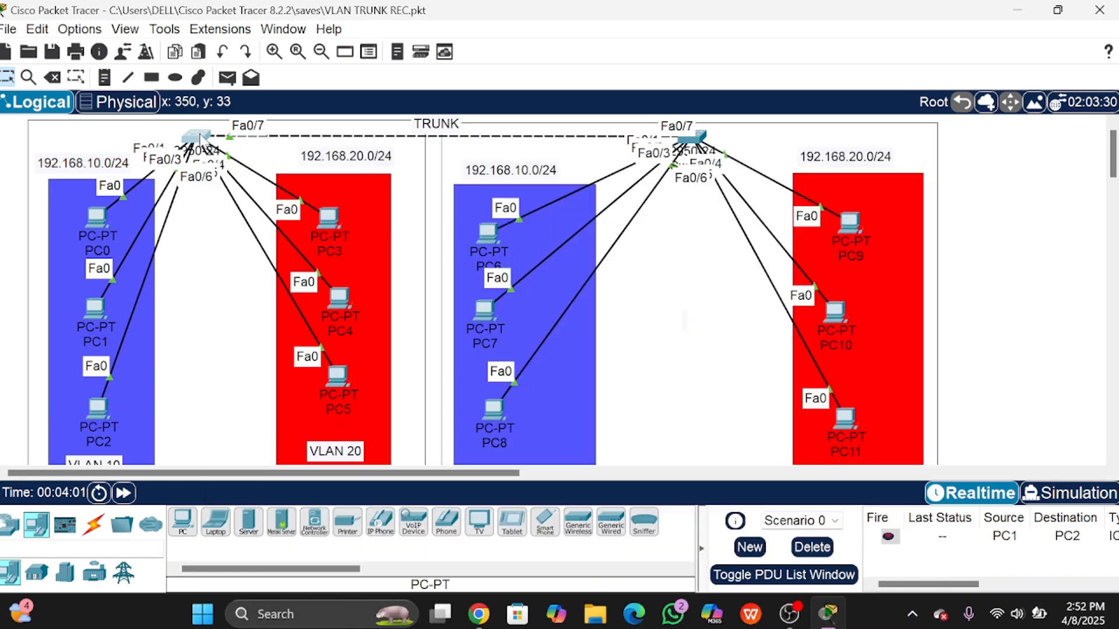
Step: Open Switch0's CLI and enter global configuration mode with en and conf t
left_click(198, 138)
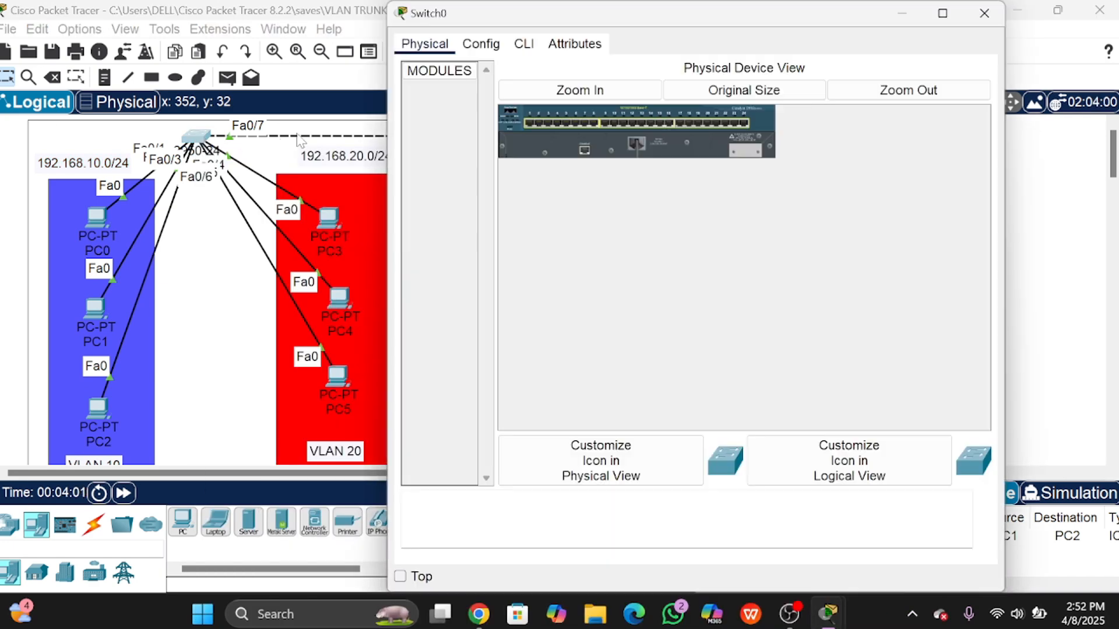
left_click(521, 44)
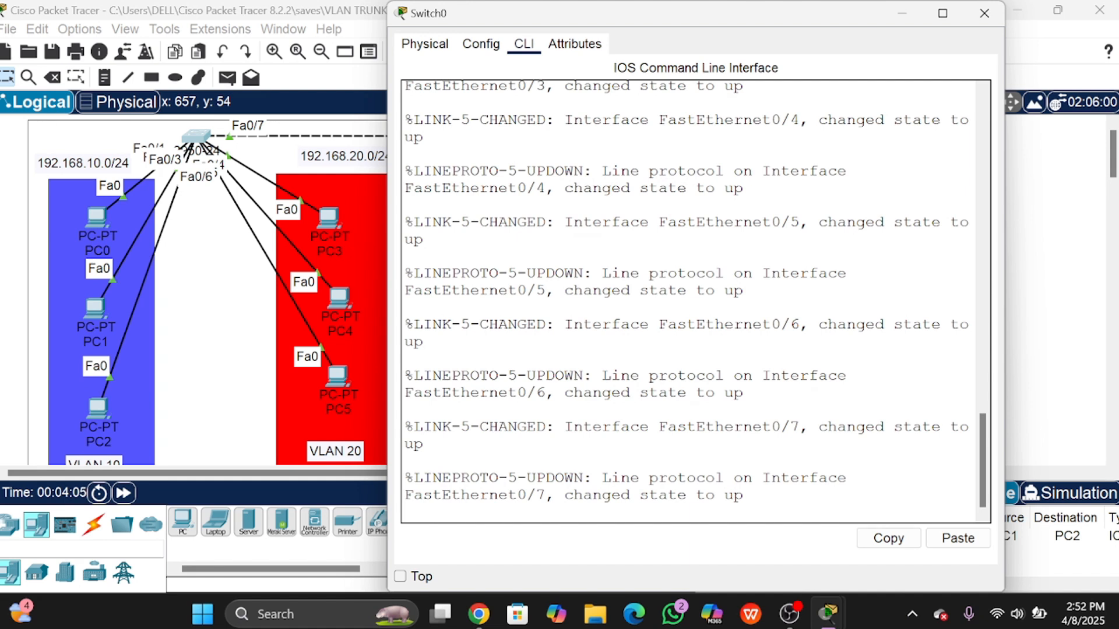
key("Return")
type("en")
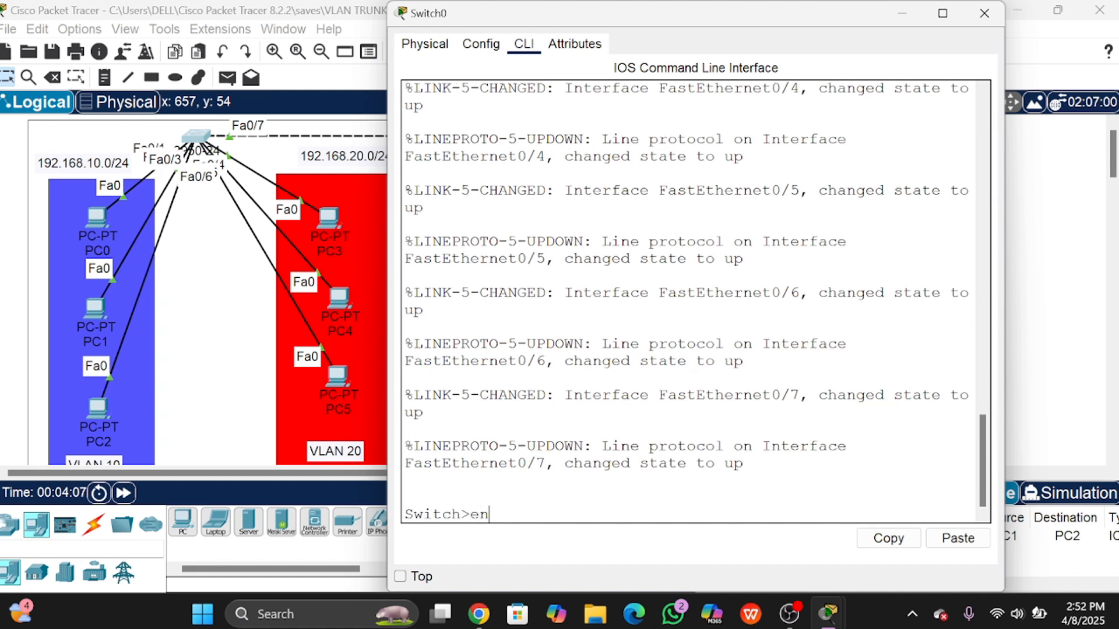
key("Return")
type("co")
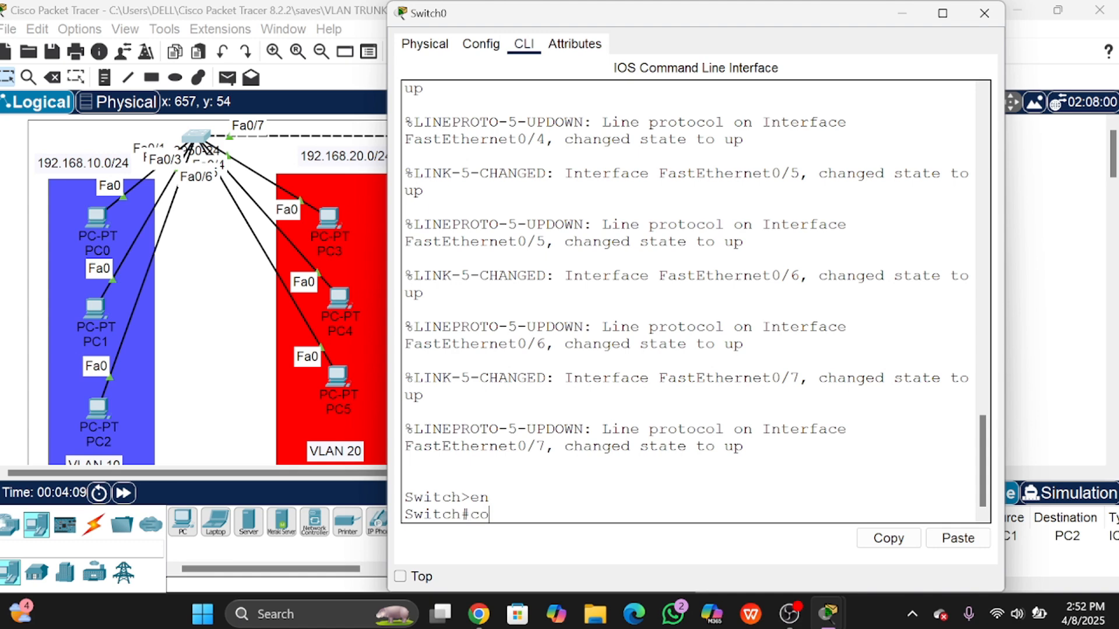
type("nf")
type(" t")
key("Return")
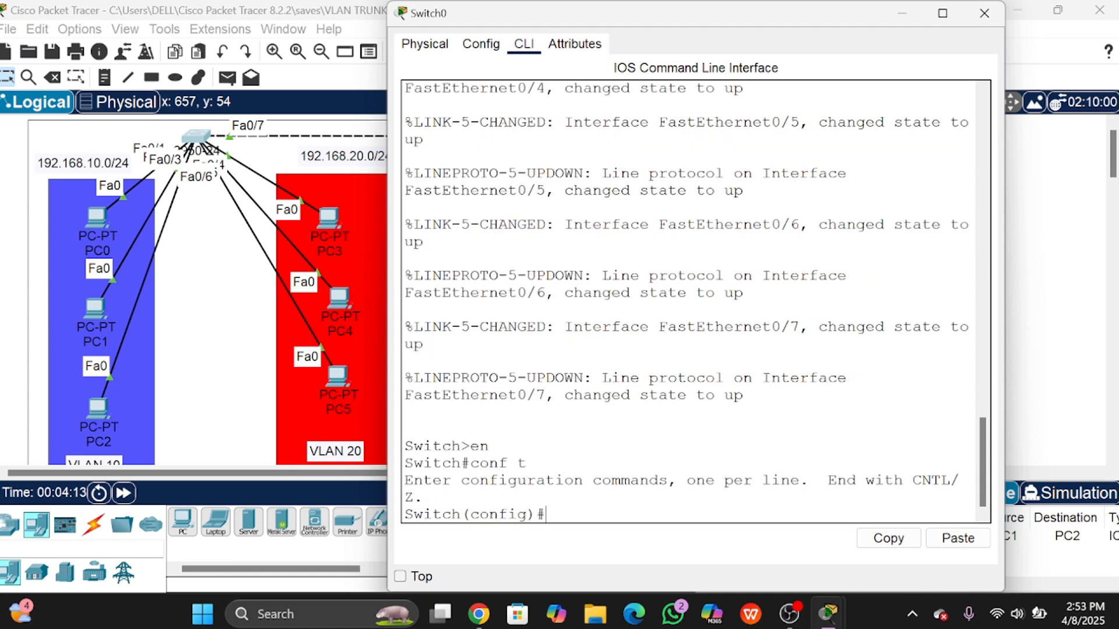
Step: Select interface fa0/7 and set it with switchport mode trunk
type("in")
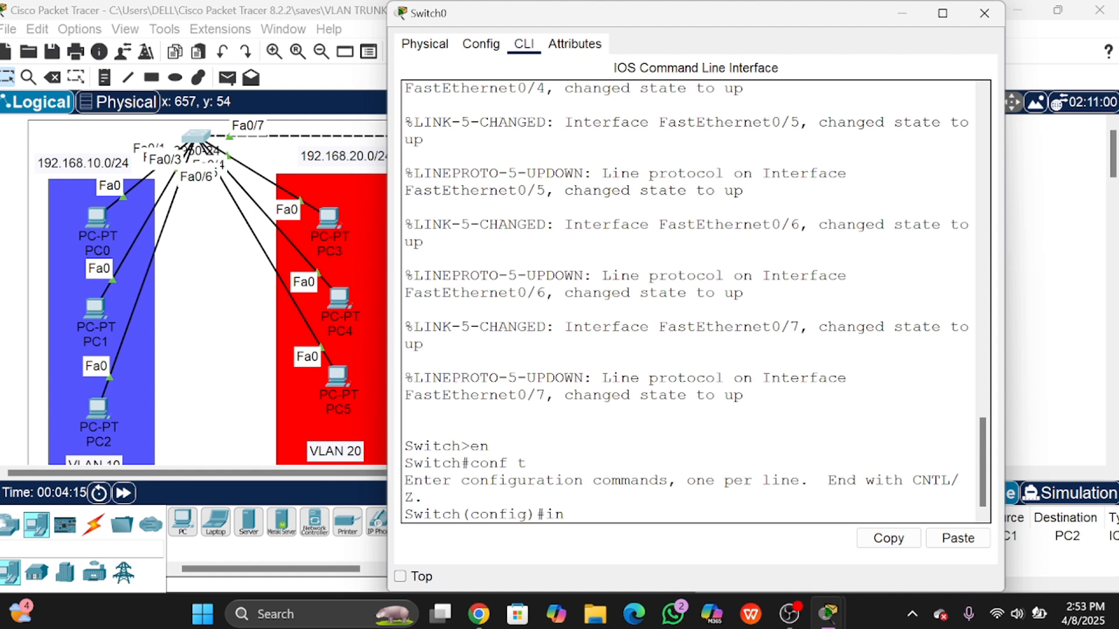
type("terf")
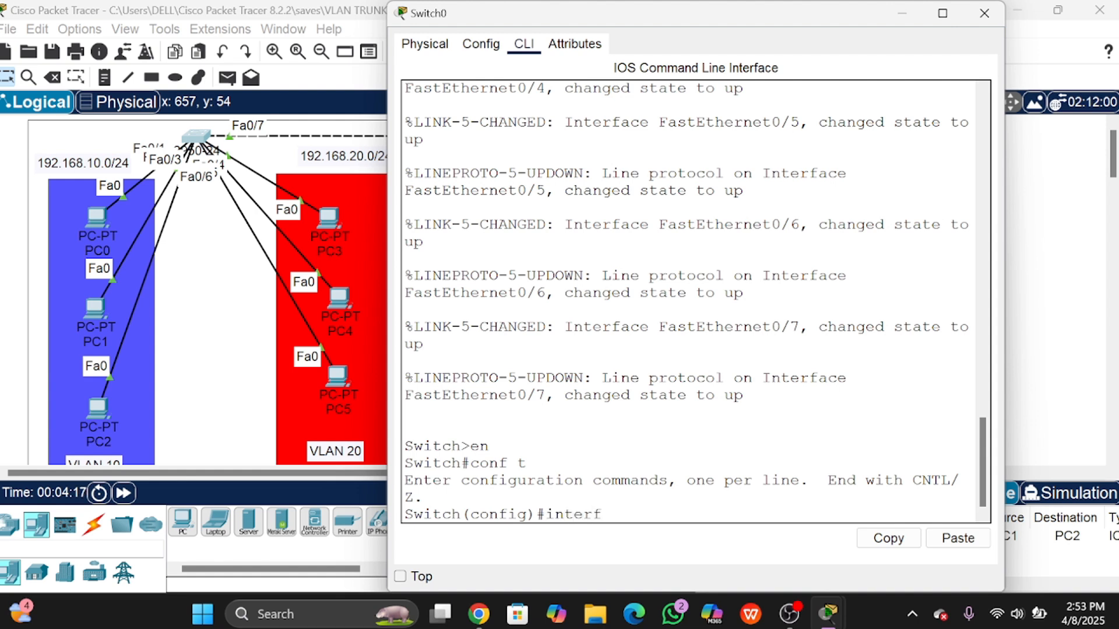
type("ace fa0/7")
key("Return")
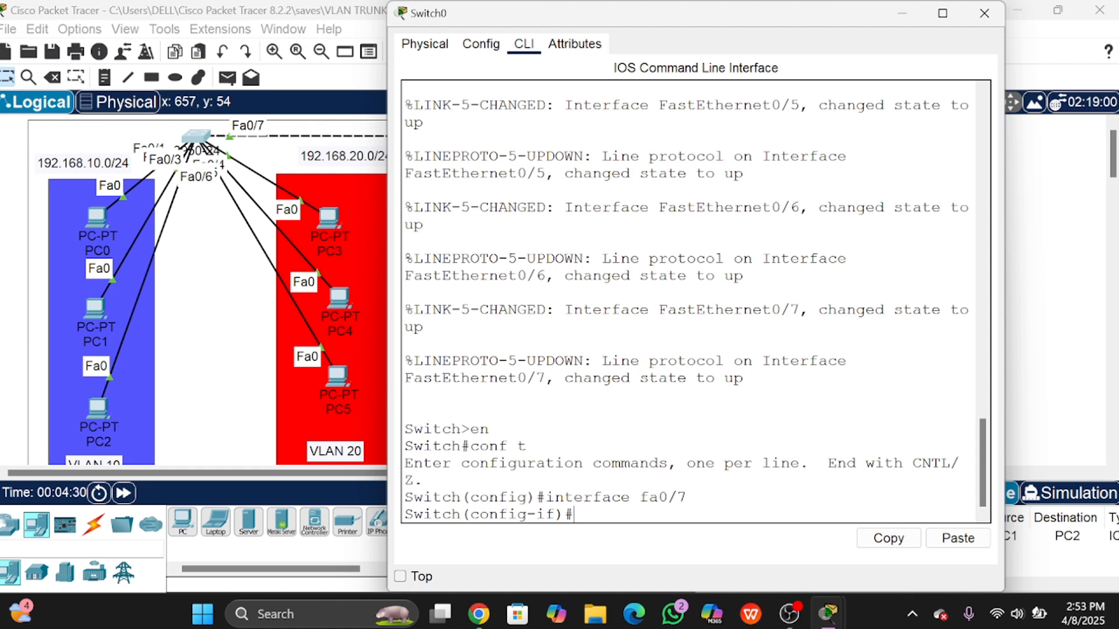
type("switchpport")
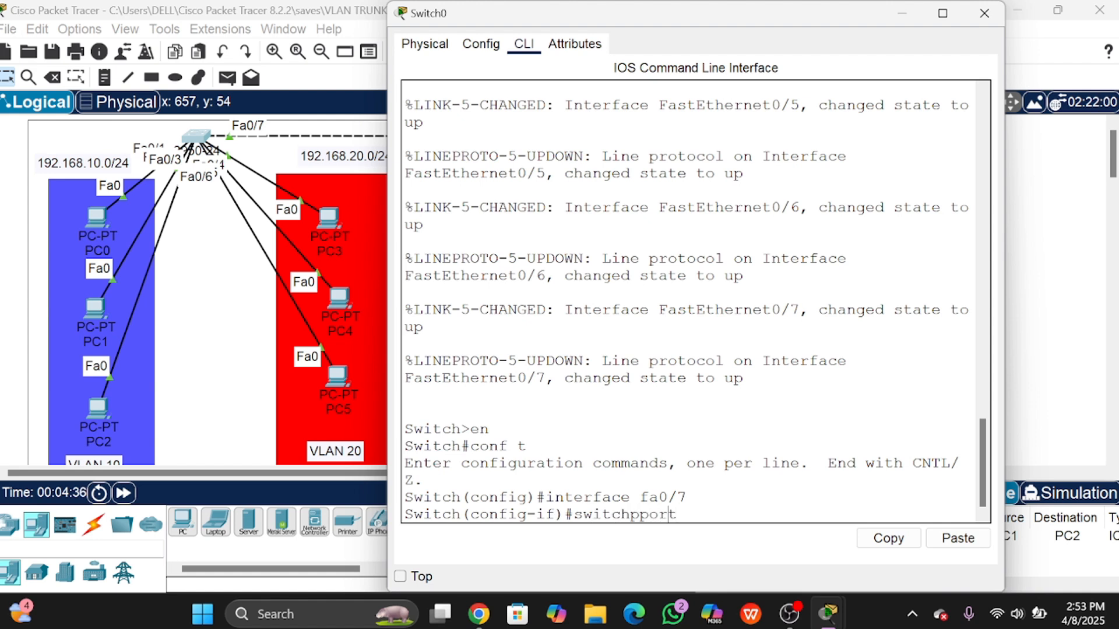
key("BackSpace")
key("BackSpace")
key("BackSpace")
key("BackSpace")
type("ort mode trunk")
key("Return")
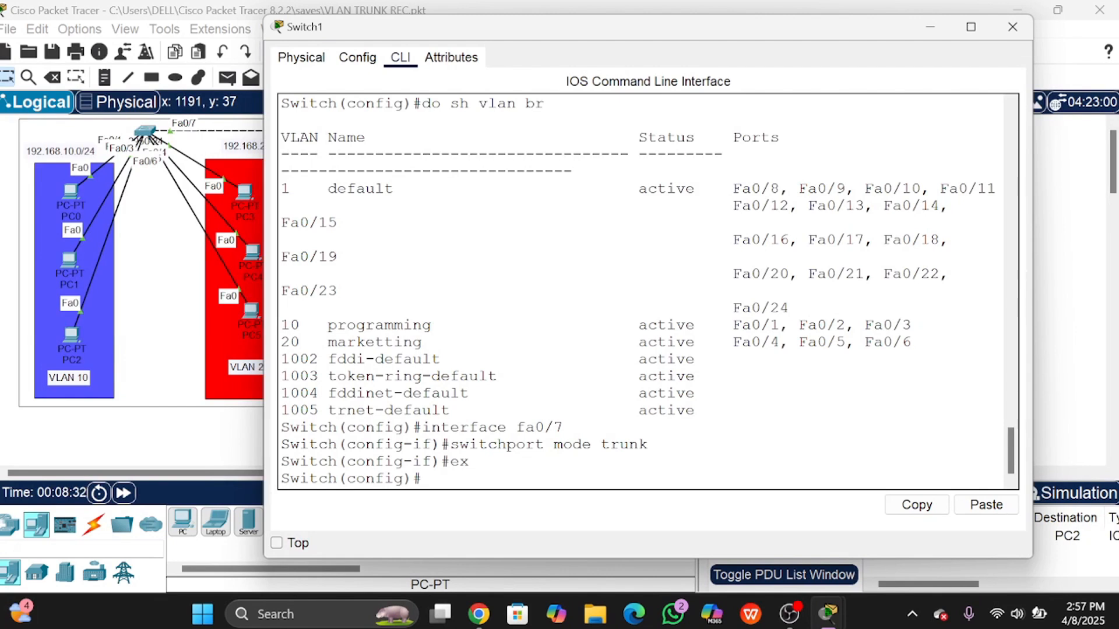
Step: On Switch1, leave configuration mode and run show interface trunk
type("ex")
key("Return")
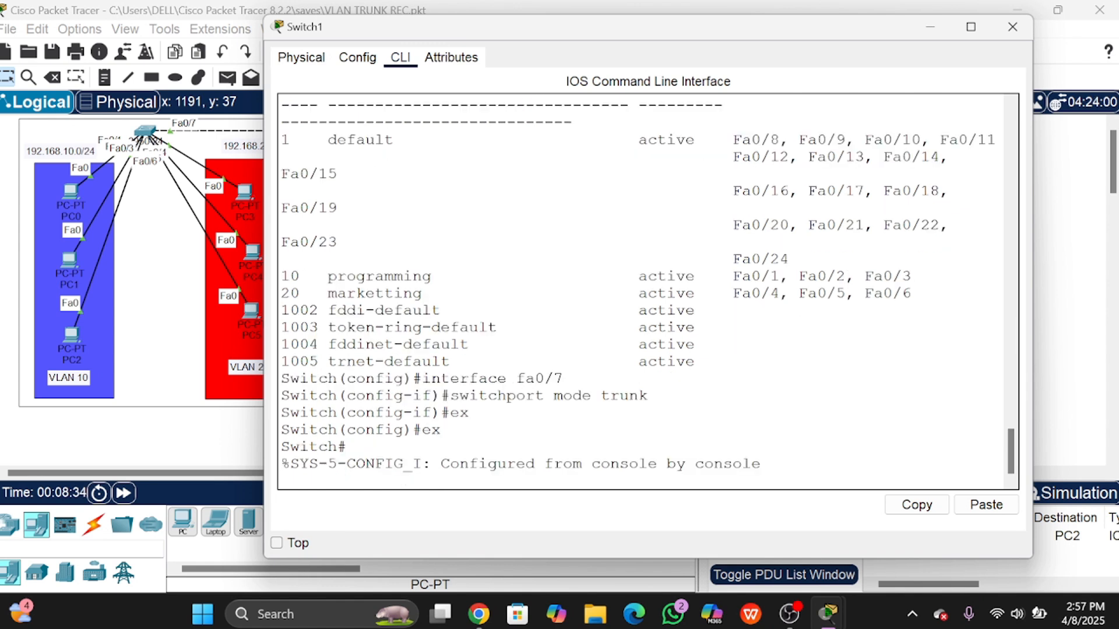
key("Return")
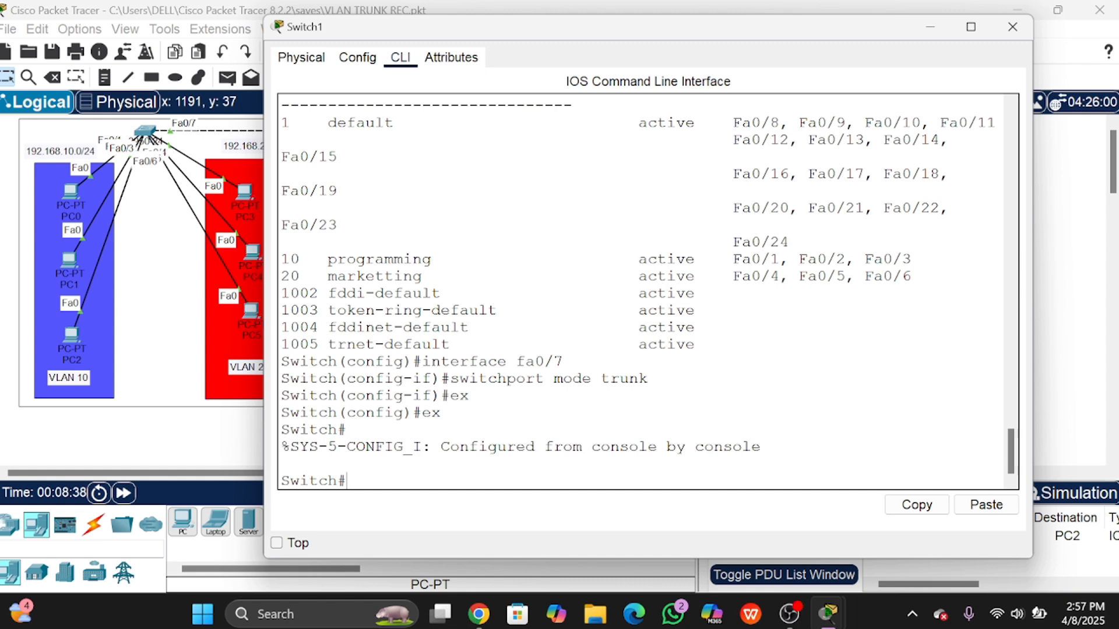
type("show interface")
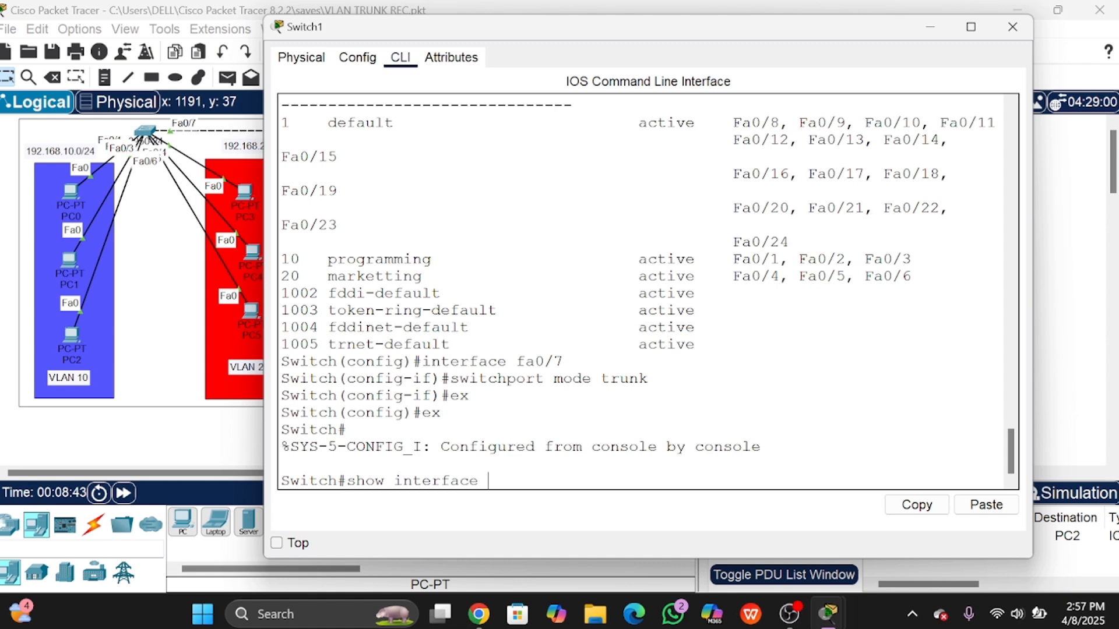
type(" trunk")
key("Return")
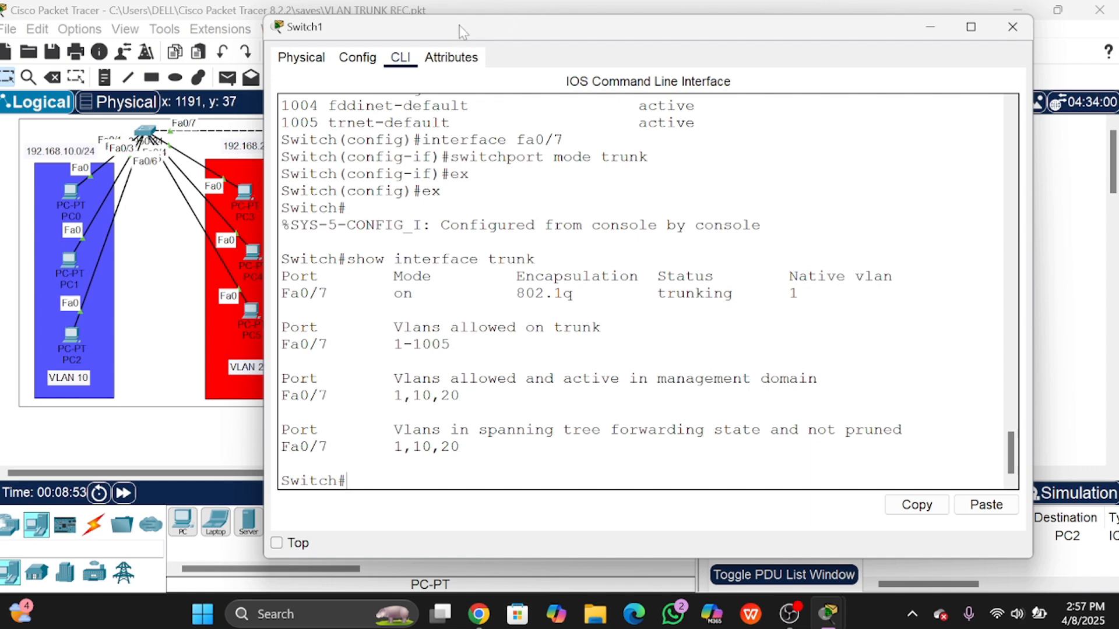
Step: Move the console window to reveal the output and highlight Fa0/7's trunking status
left_click_drag(282, 25, 258, 178)
left_click_drag(454, 185, 457, 76)
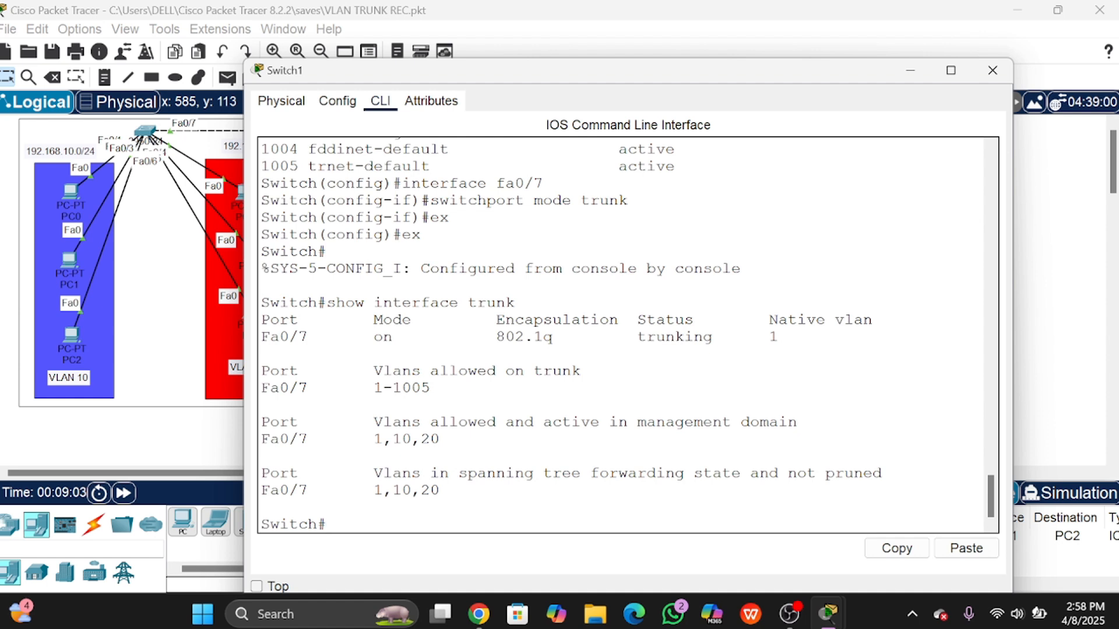
left_click_drag(638, 337, 712, 337)
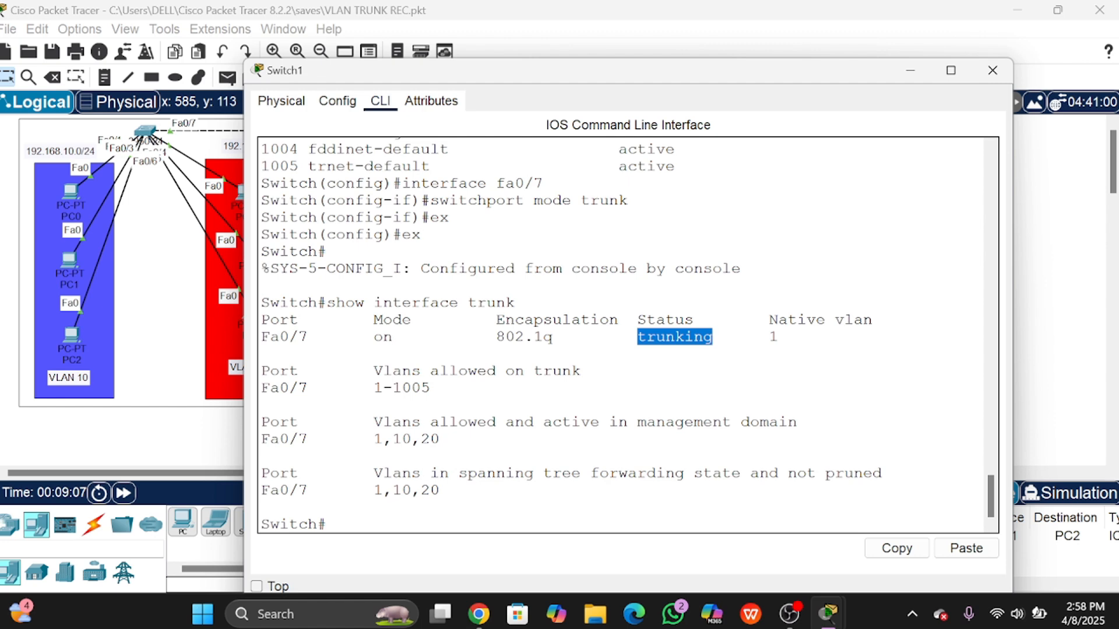
Step: Close Switch1's console, open Switch0's CLI and exit configuration mode
left_click(989, 65)
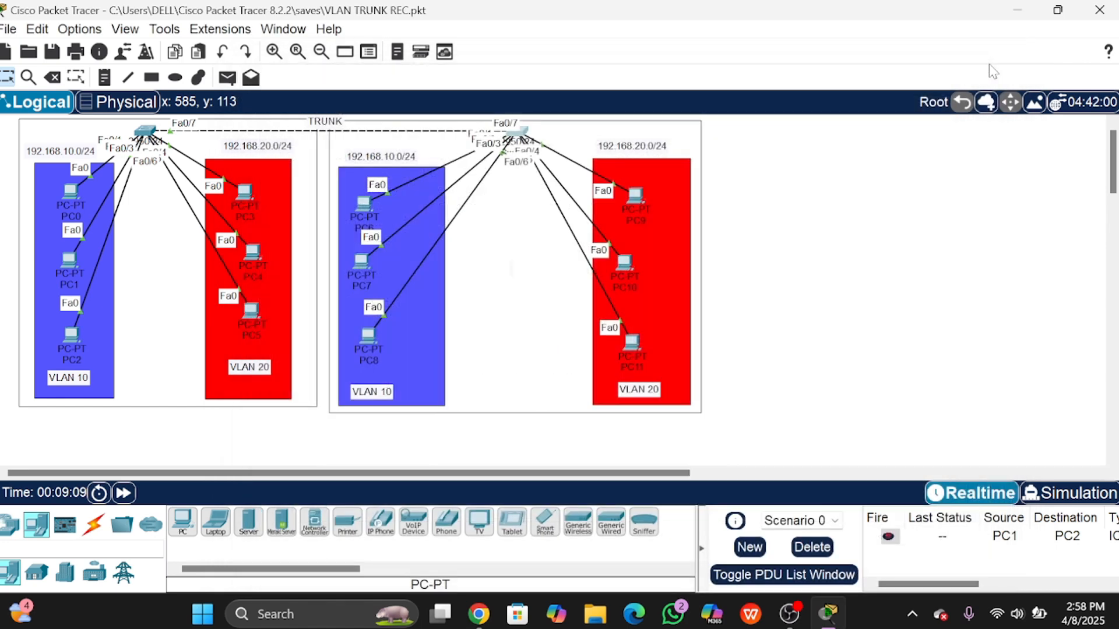
left_click(146, 131)
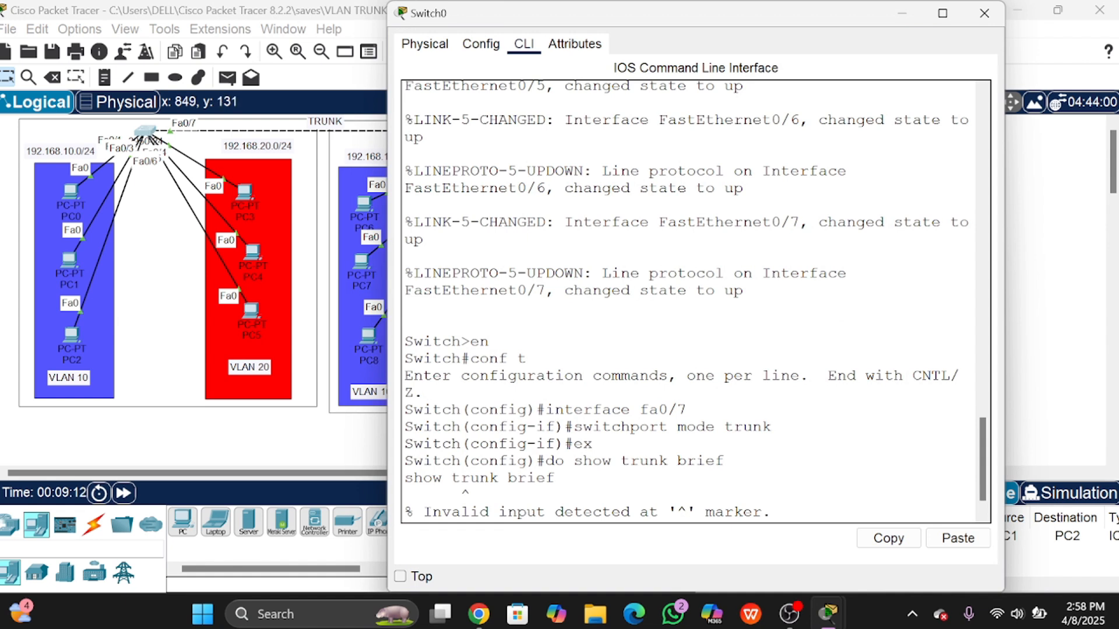
type("`")
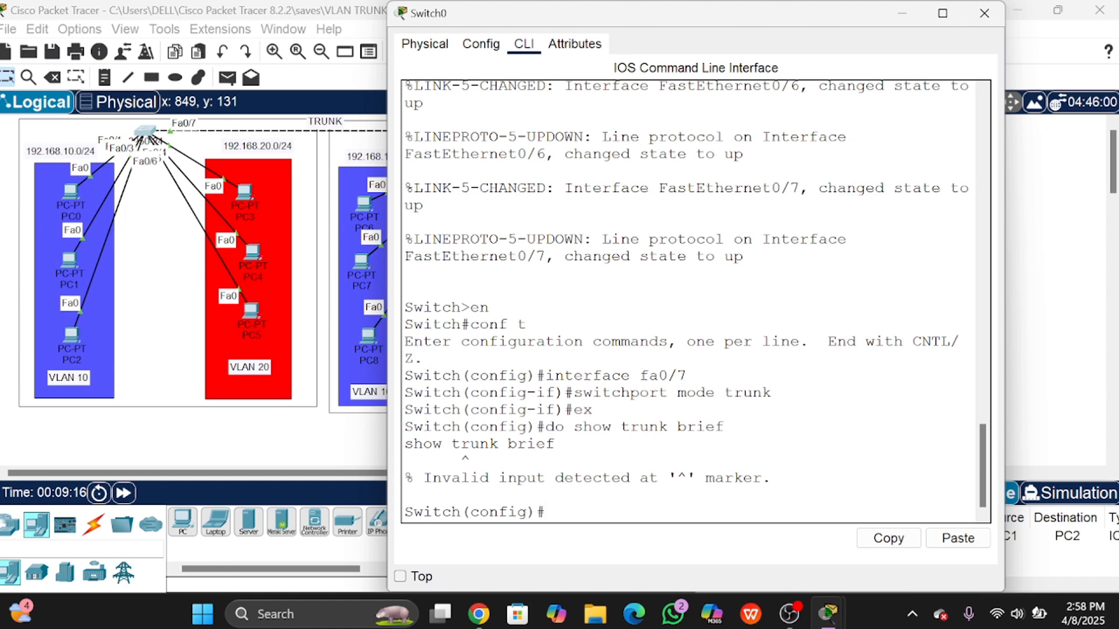
type("ex")
key("Return")
key("Return")
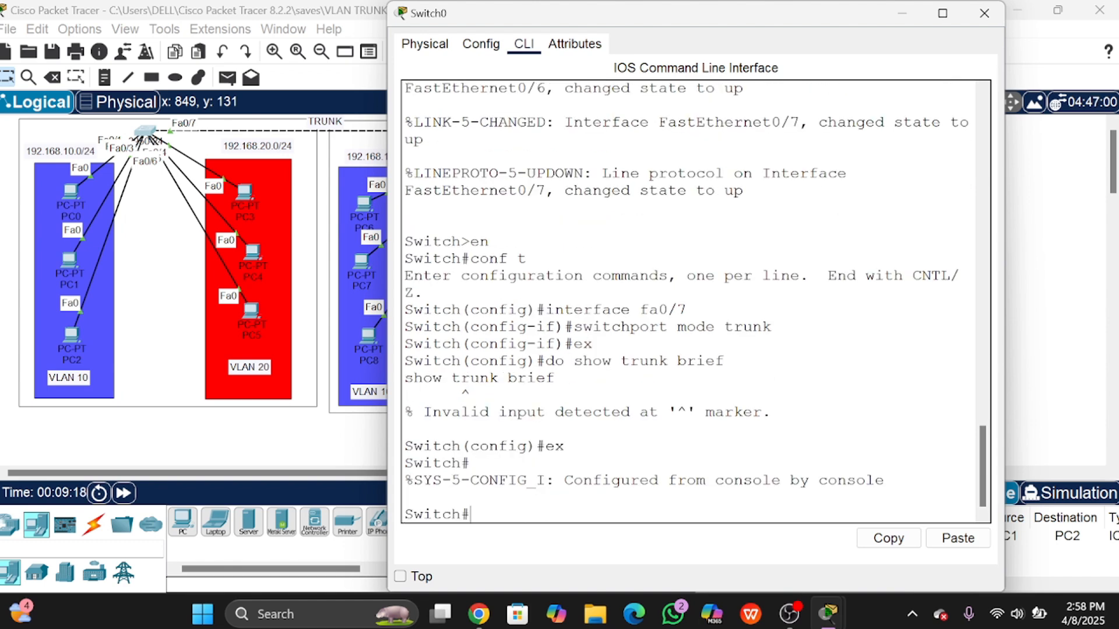
Step: Run show interface trunk on Switch0 and highlight Fa0/7's trunking status
type("show interface tru")
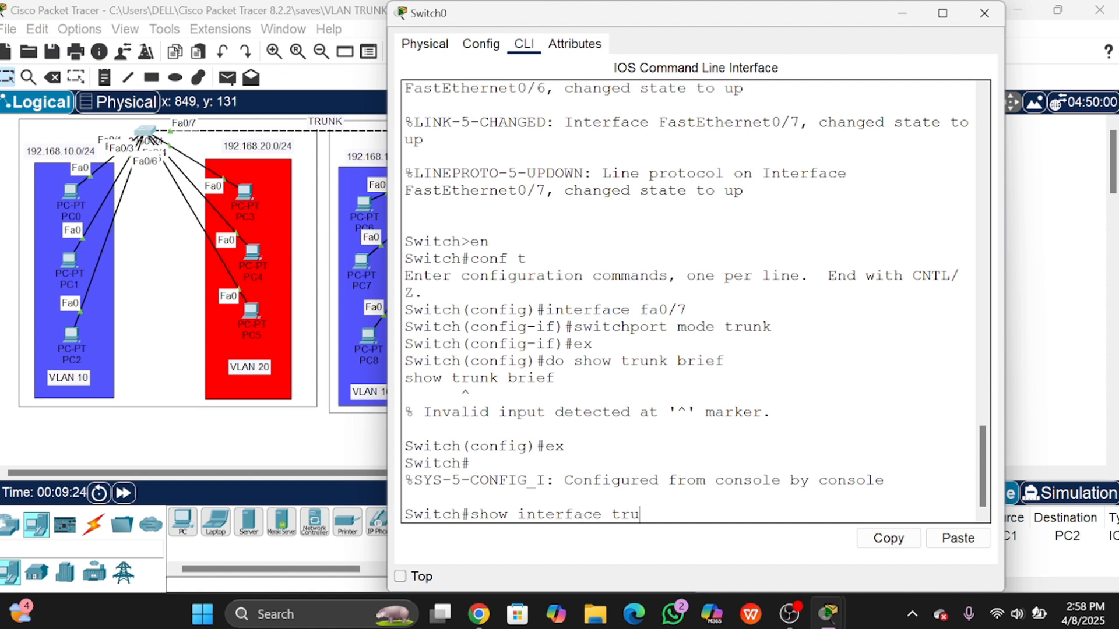
type("nk")
key("Return")
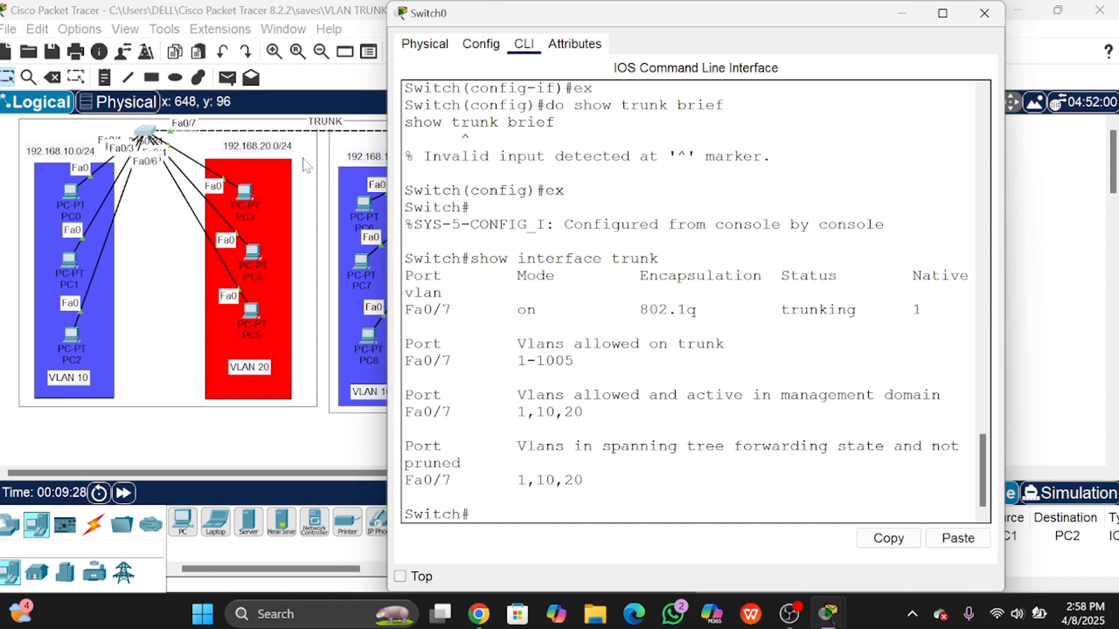
left_click_drag(414, 310, 527, 310)
left_click(602, 310)
left_click_drag(772, 310, 846, 310)
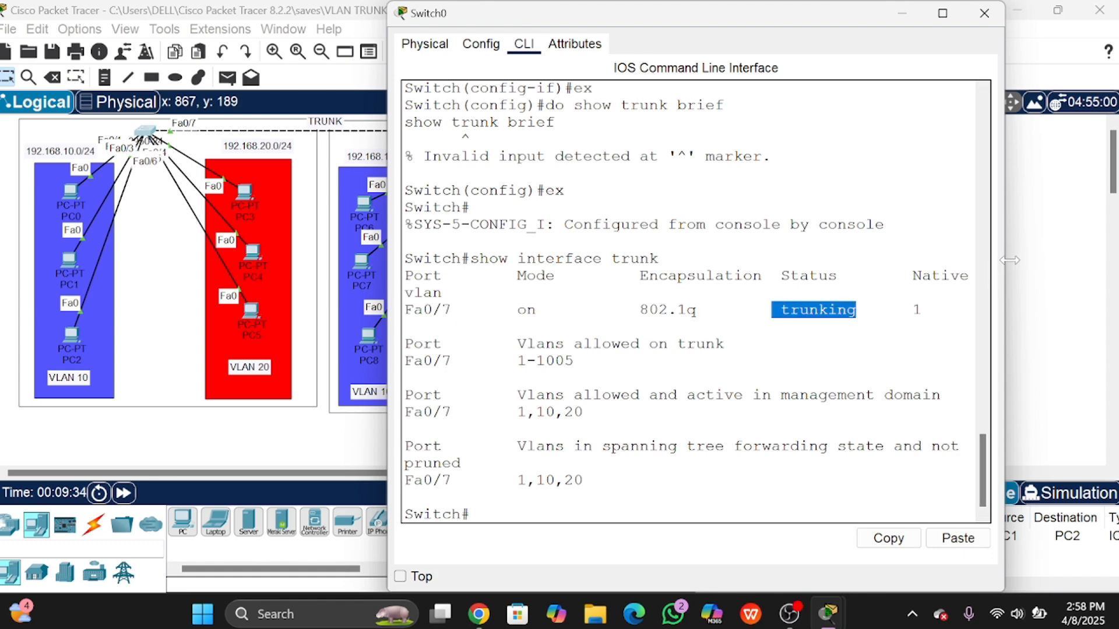
left_click_drag(1012, 260, 1059, 259)
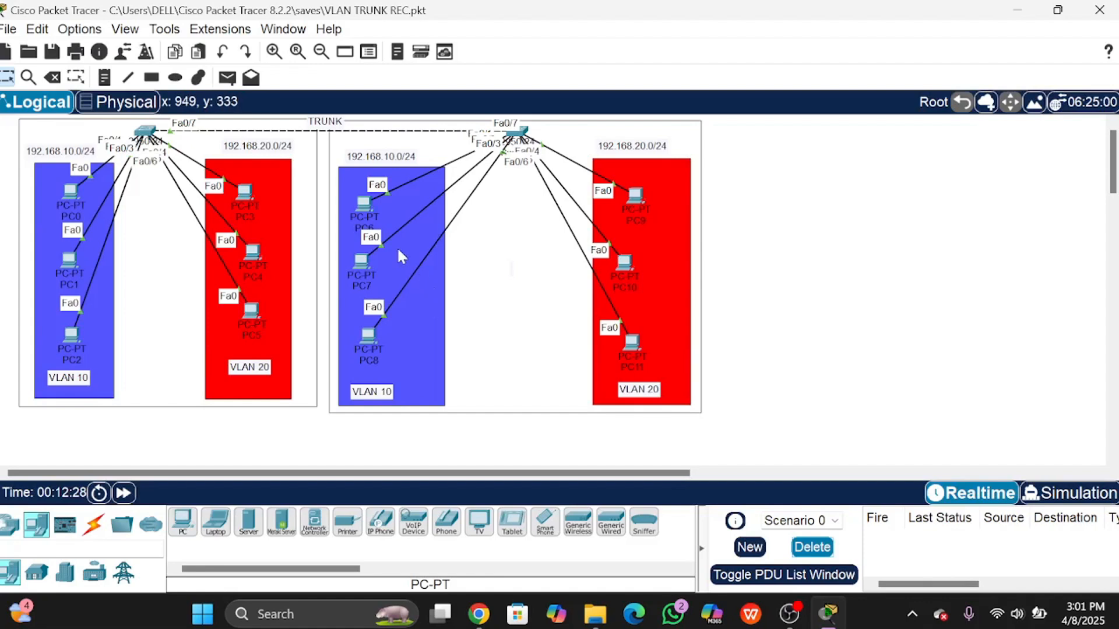
Step: Add a simple ping PDU from PC1 to PC8 and check that it reads Successful
left_click(226, 78)
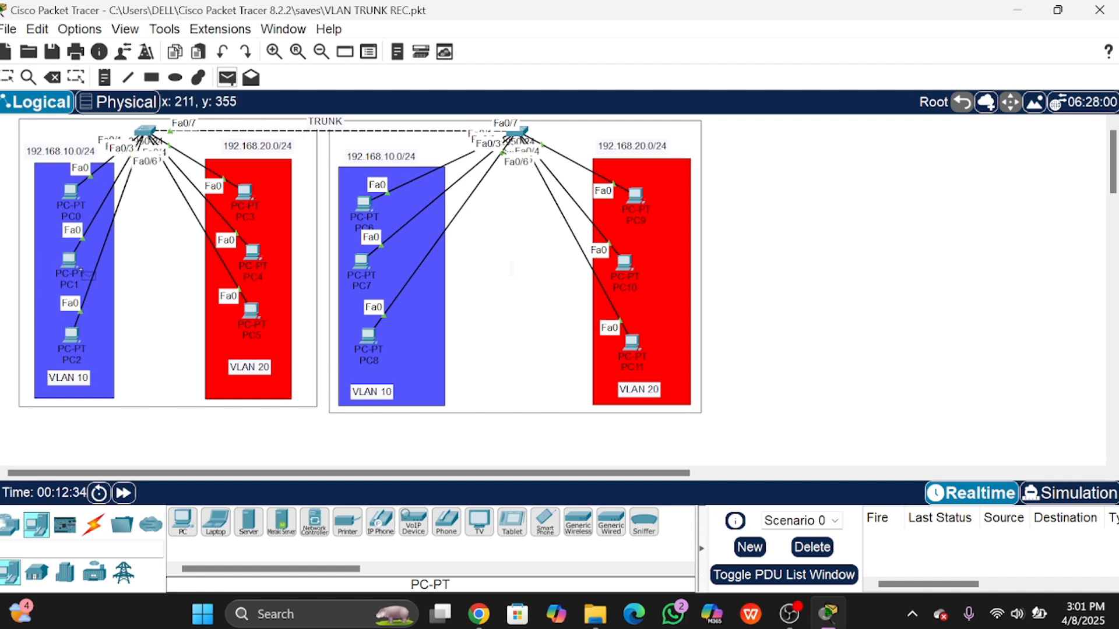
left_click(74, 263)
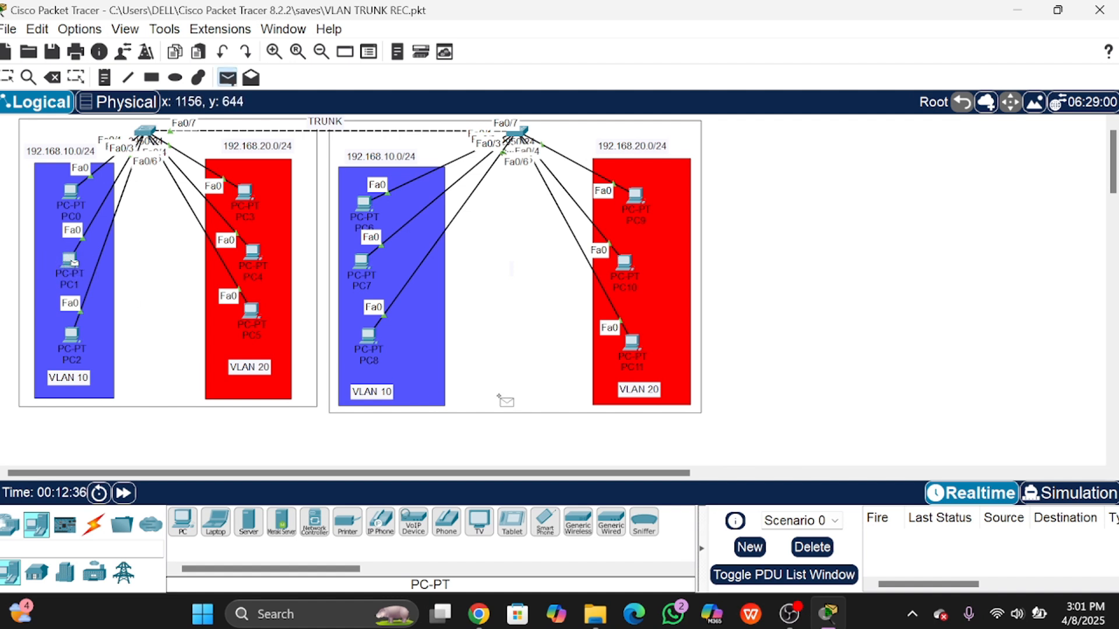
left_click(368, 337)
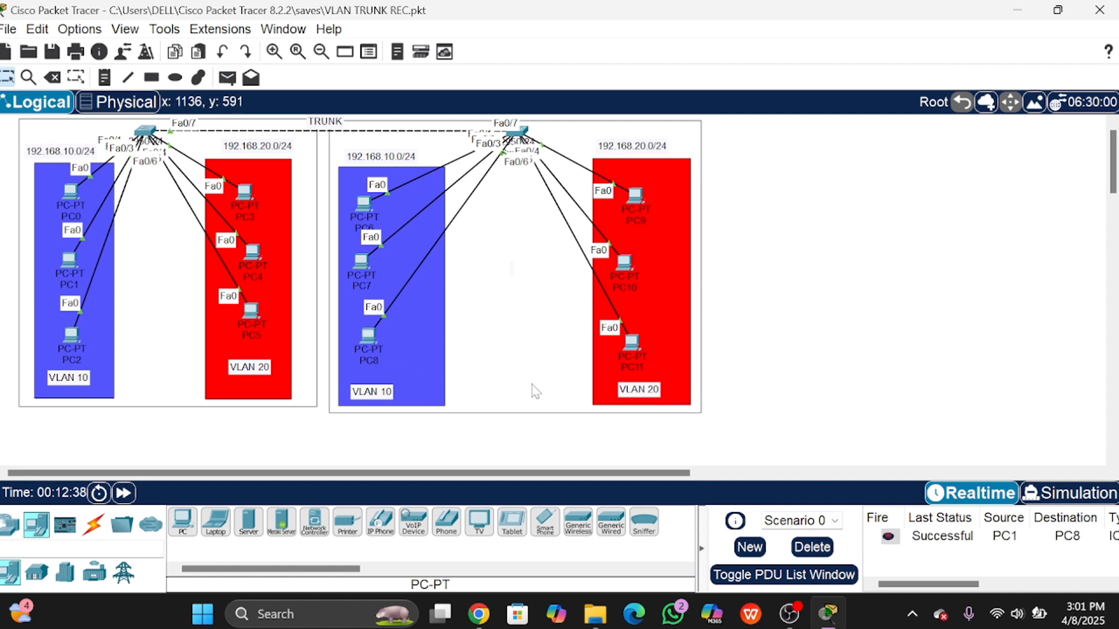
mouse_move(896, 587)
left_mouse_down()
mouse_move(1040, 588)
mouse_move(910, 587)
left_mouse_up()
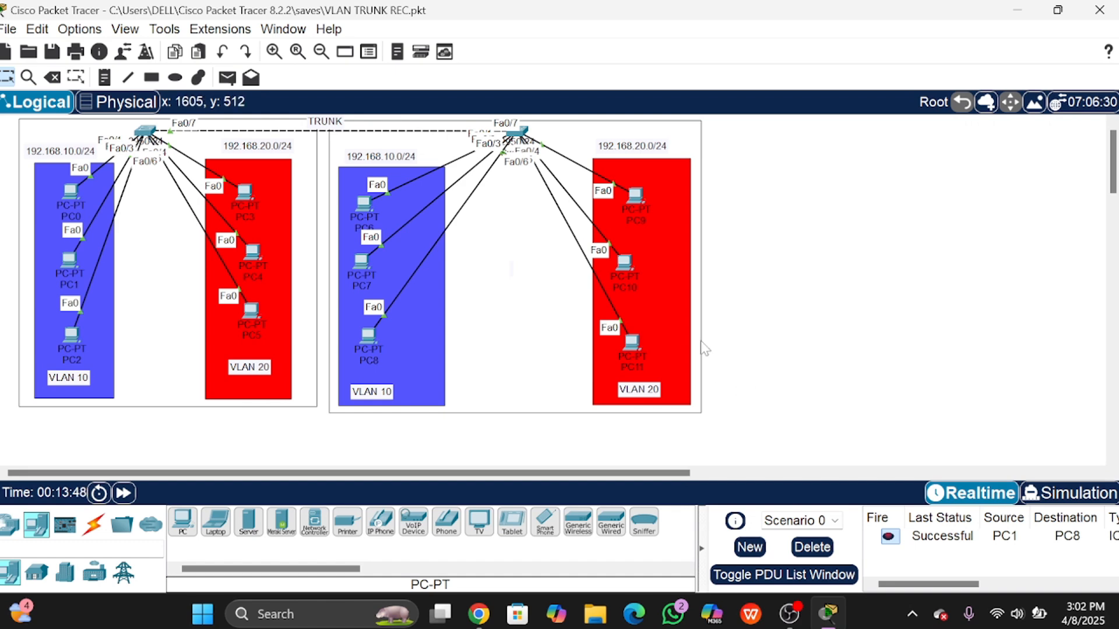
mouse_move(833, 613)
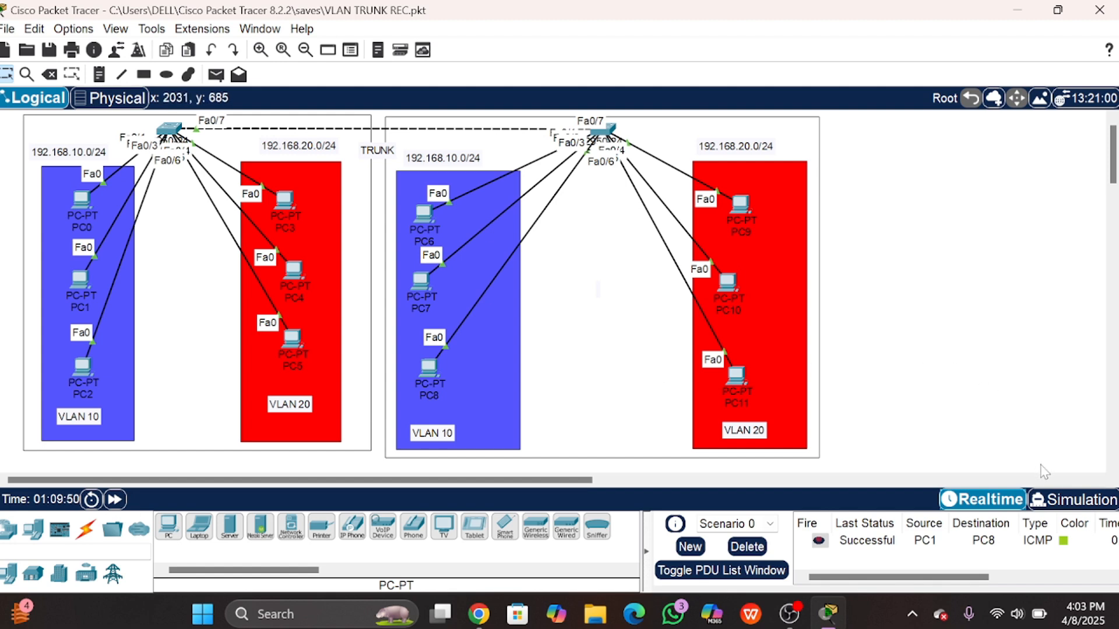
Step: Switch to Simulation mode and delete the existing PC1 ping PDU
left_click(1040, 502)
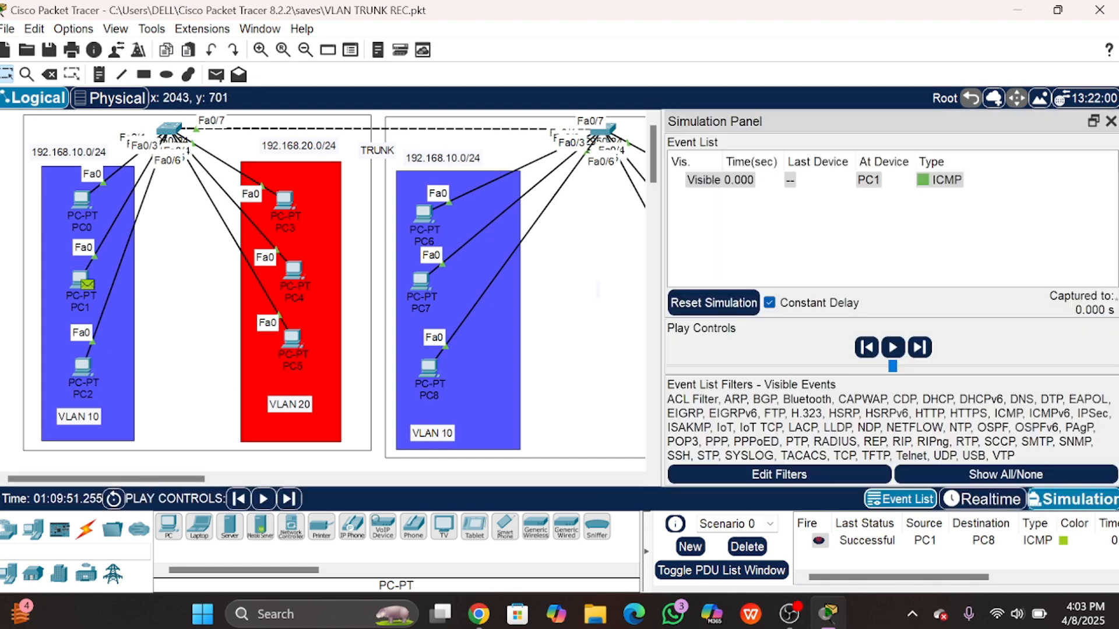
left_click_drag(663, 277, 715, 275)
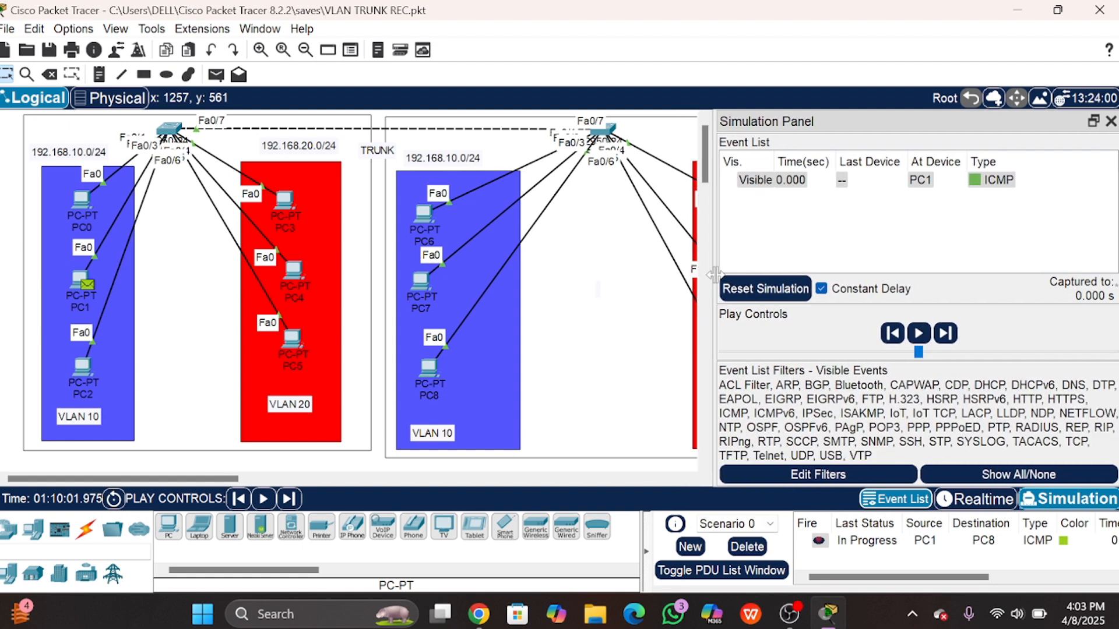
left_click(747, 547)
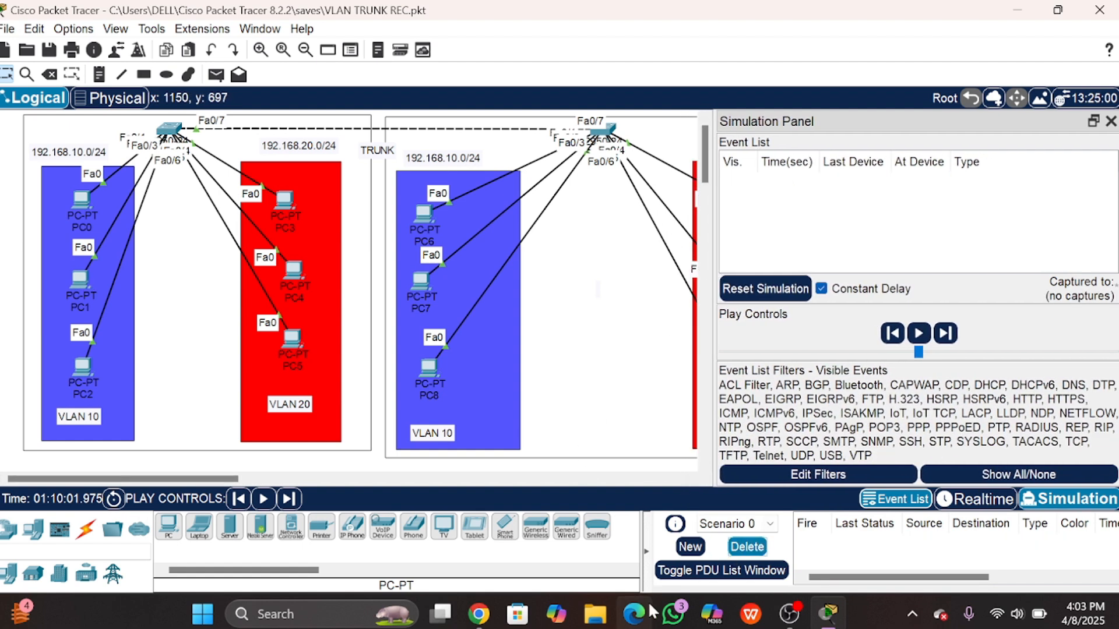
Step: Add a PC2-to-PC8 ping PDU and step the simulation forward twice
left_click(217, 75)
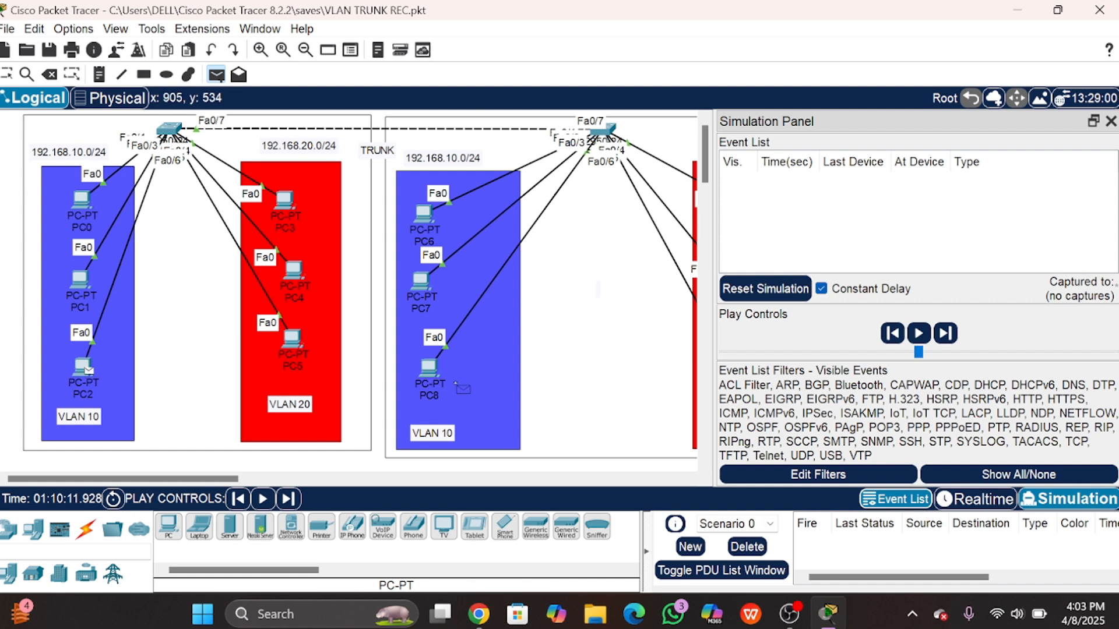
left_click(429, 367)
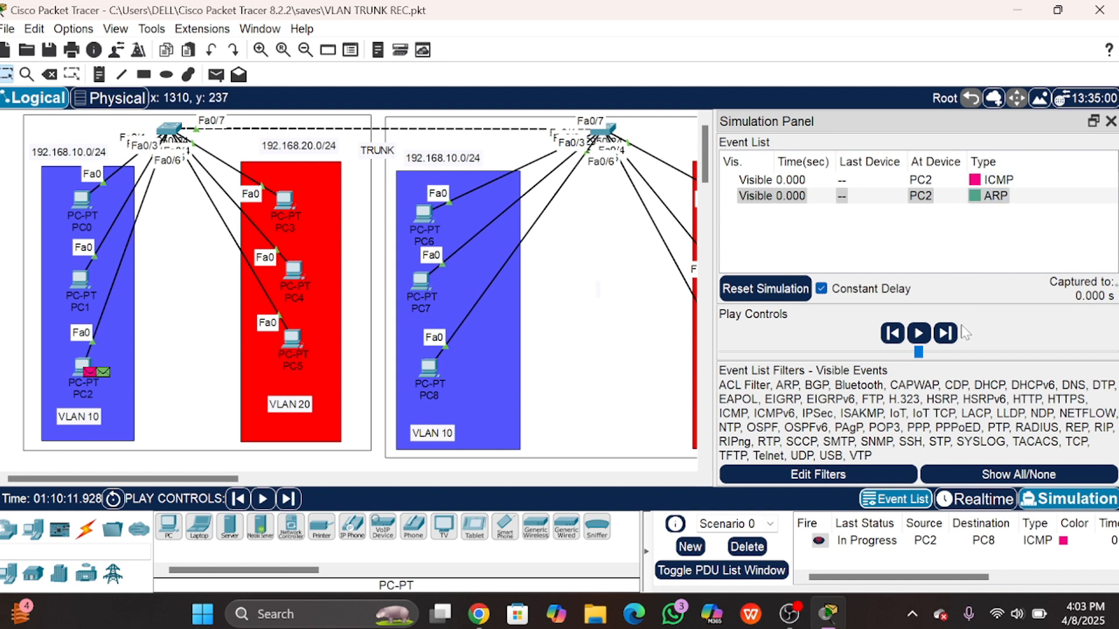
left_click(944, 340)
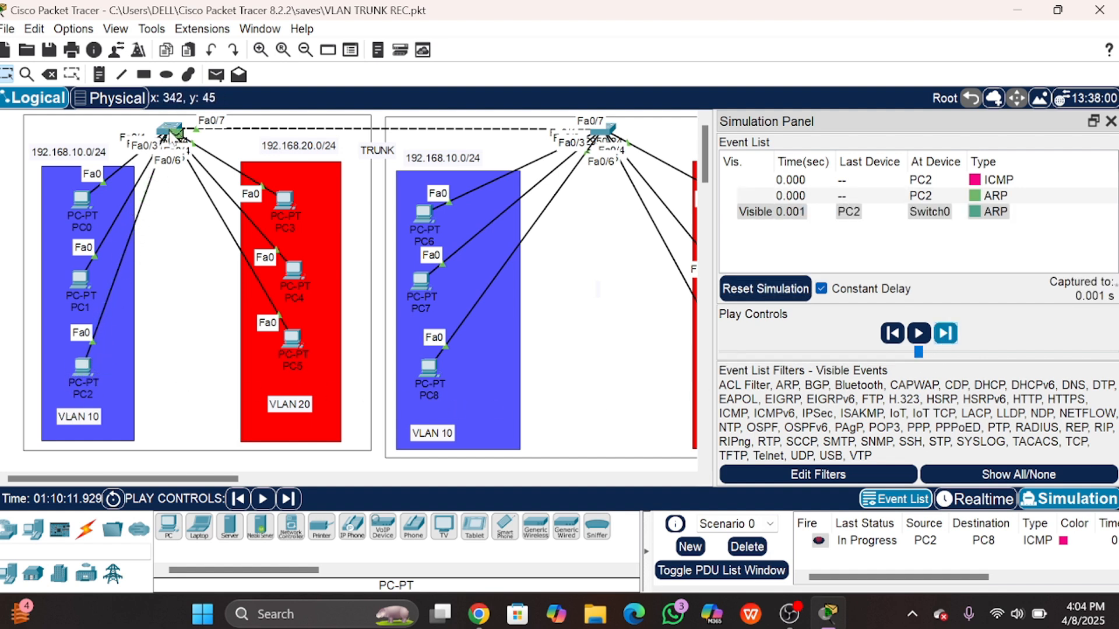
left_click(946, 334)
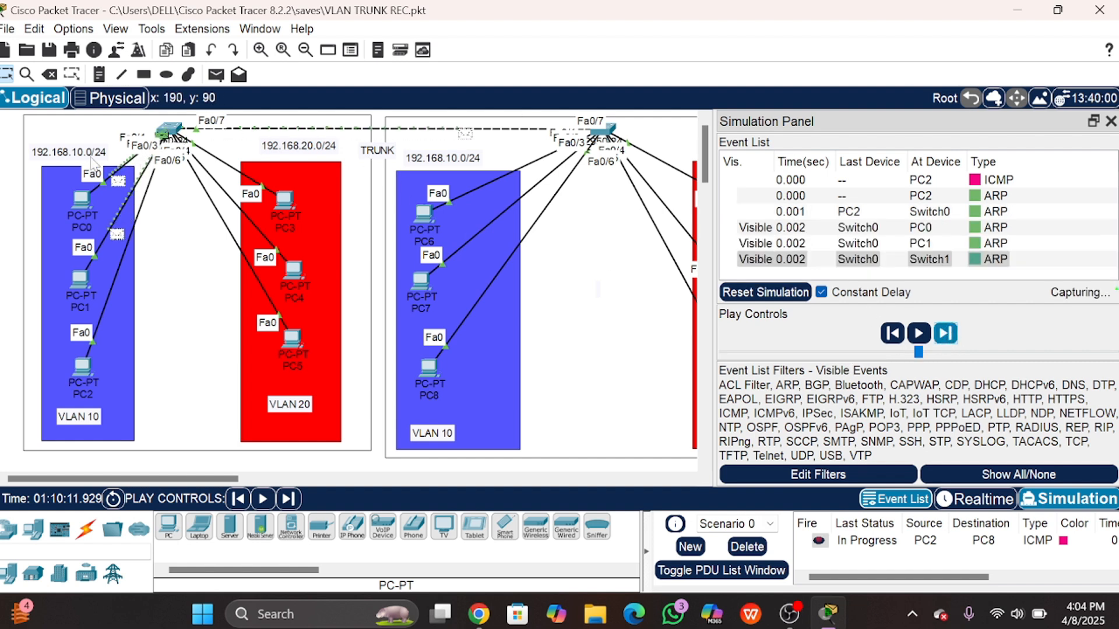
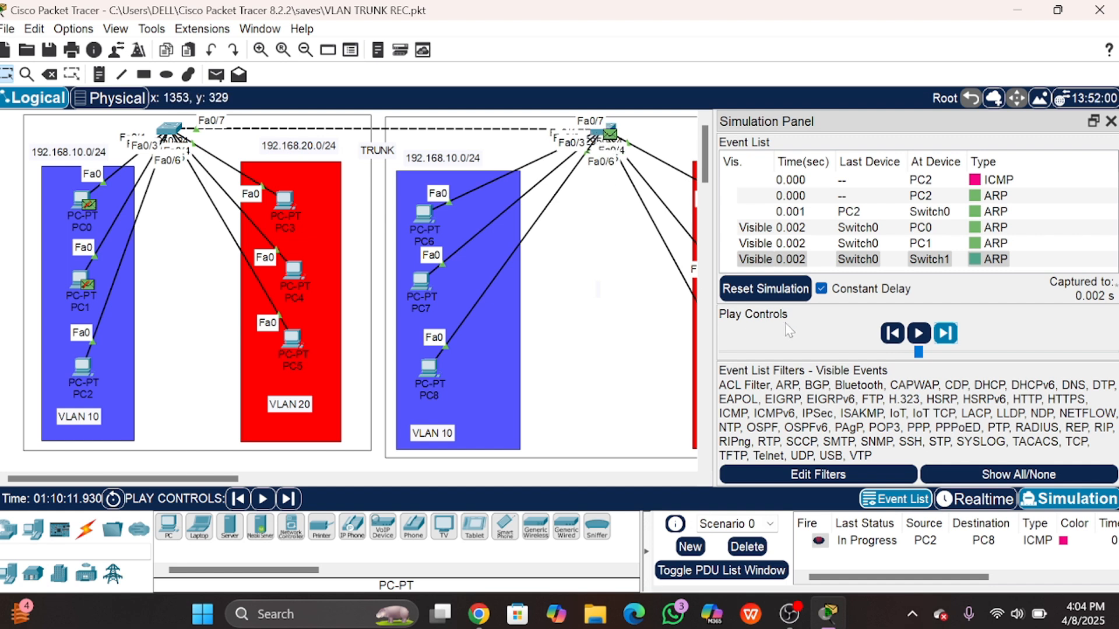
Step: Step the simulation through the ARP exchange until PC2 receives the ARP reply
left_click(943, 334)
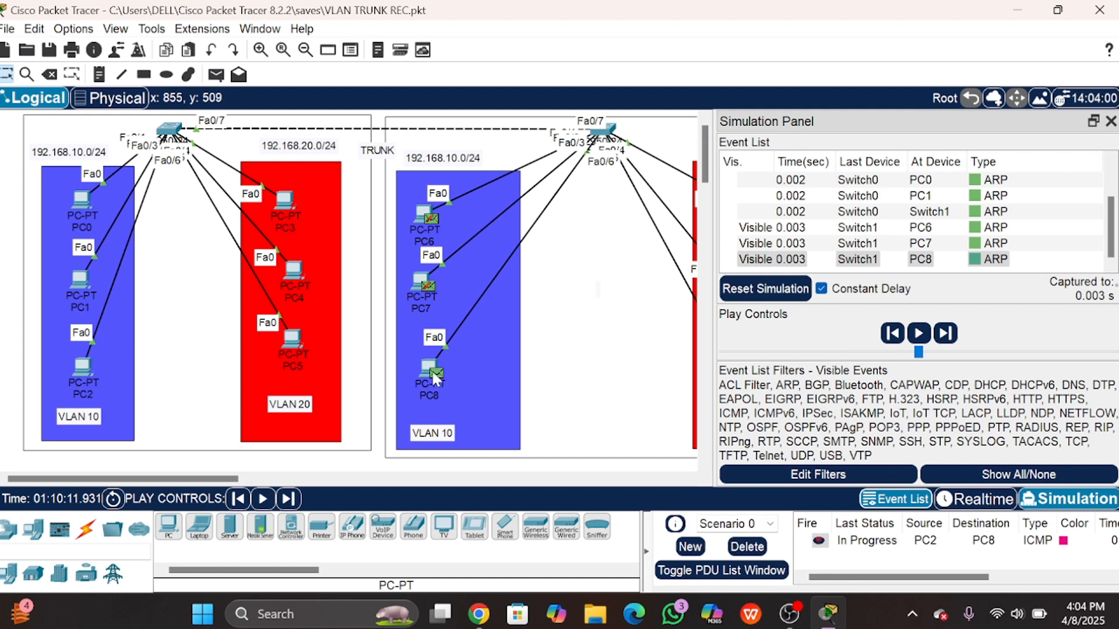
left_click(945, 333)
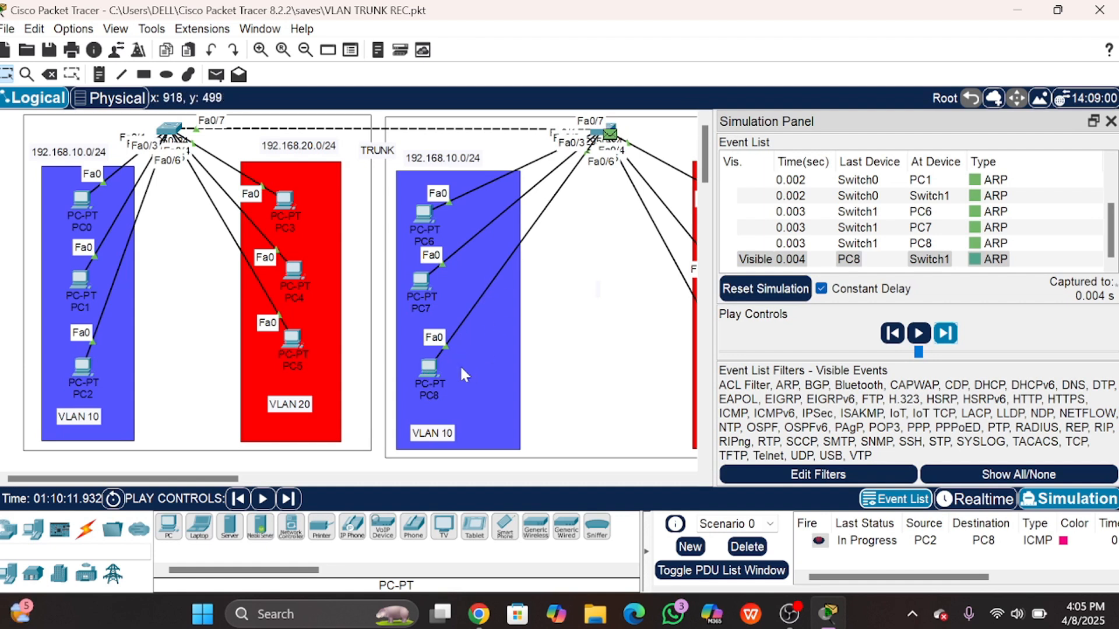
left_click(953, 333)
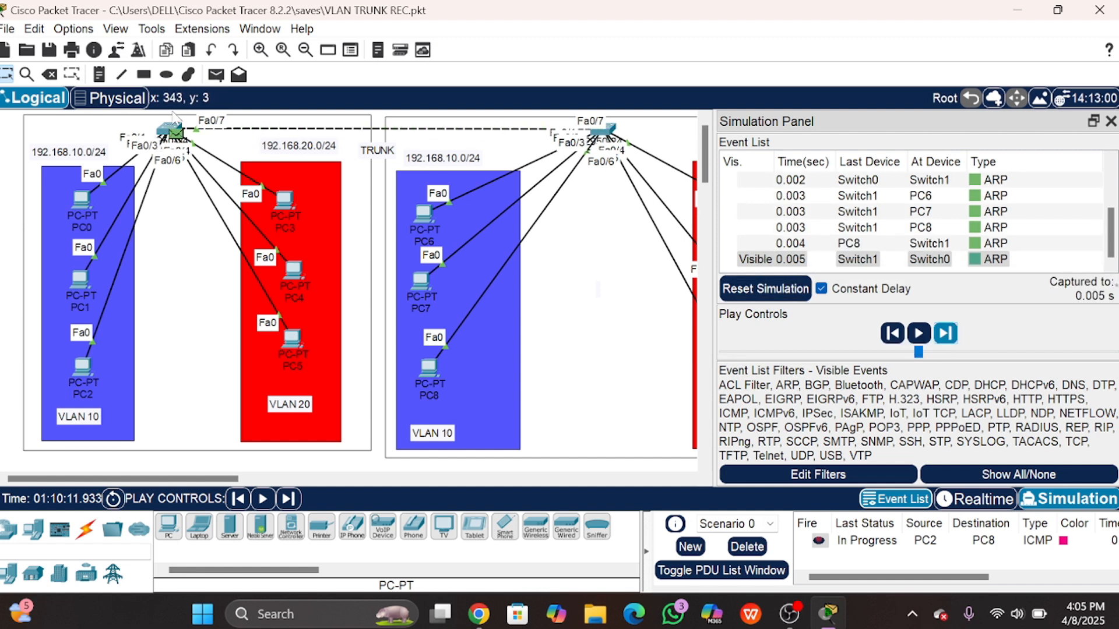
left_click(945, 338)
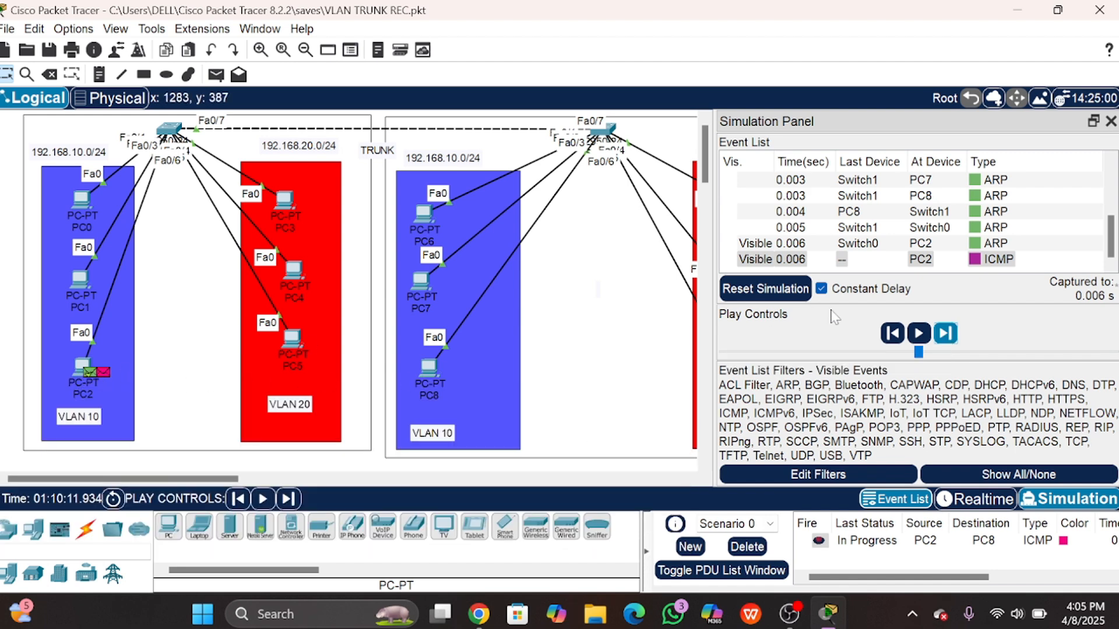
Step: Forward the ICMP echo across the trunk to PC8 and its reply back to PC2, then step back to the last ICMP event
left_click(946, 331)
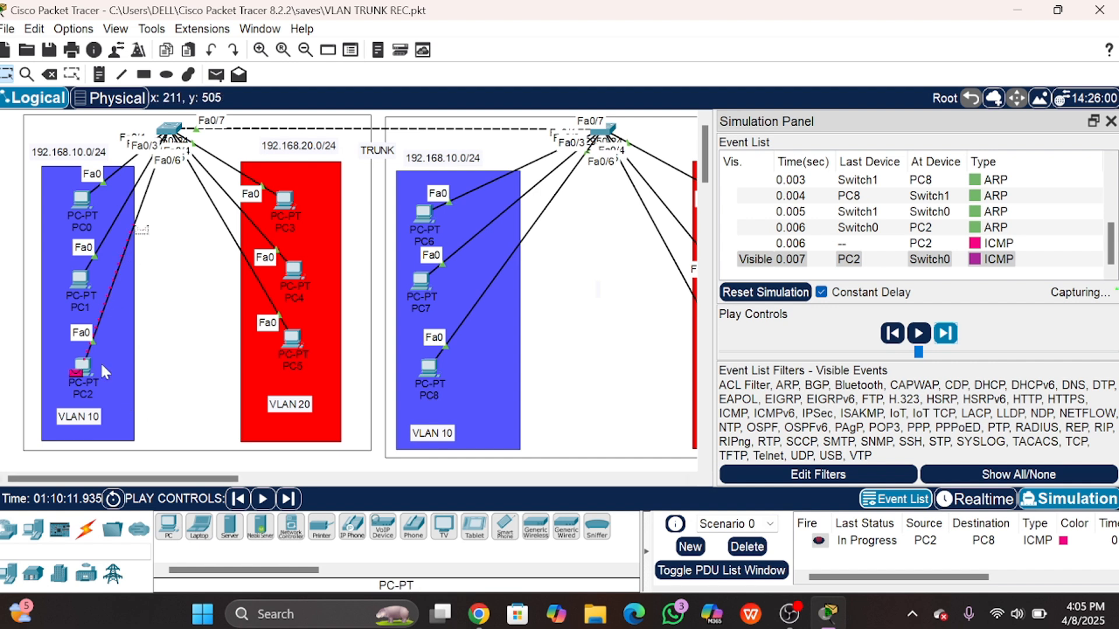
left_click(948, 336)
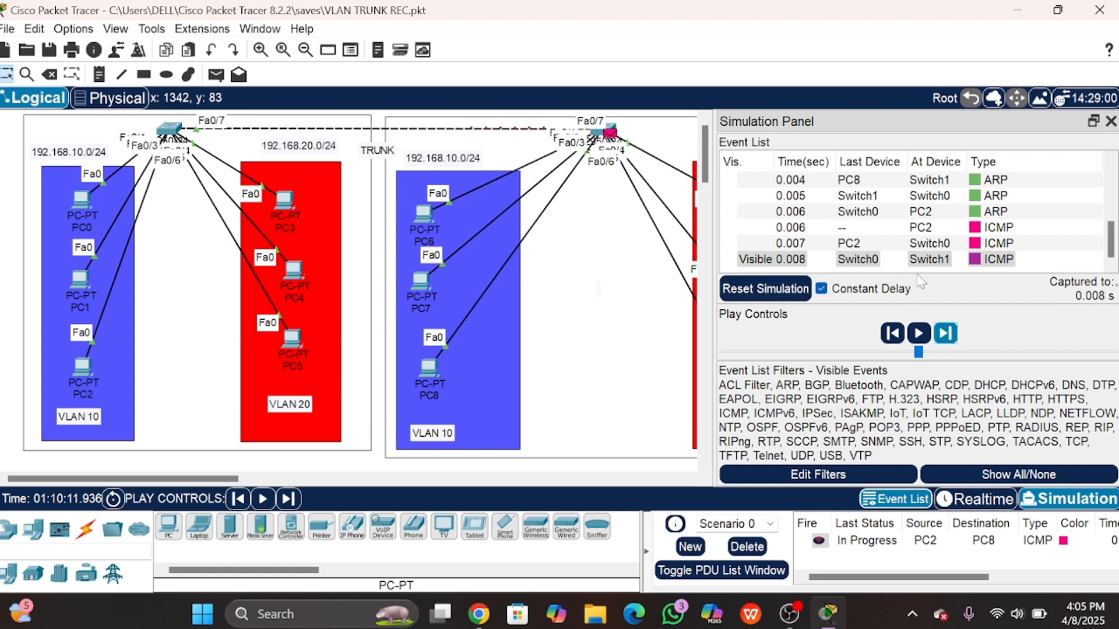
left_click(944, 337)
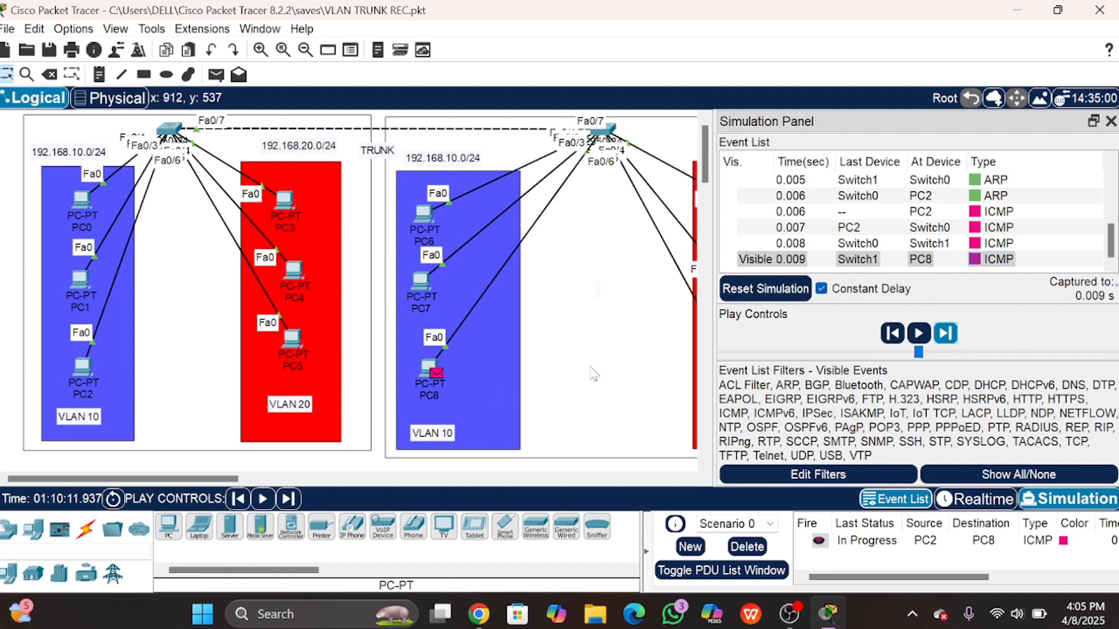
left_click(946, 336)
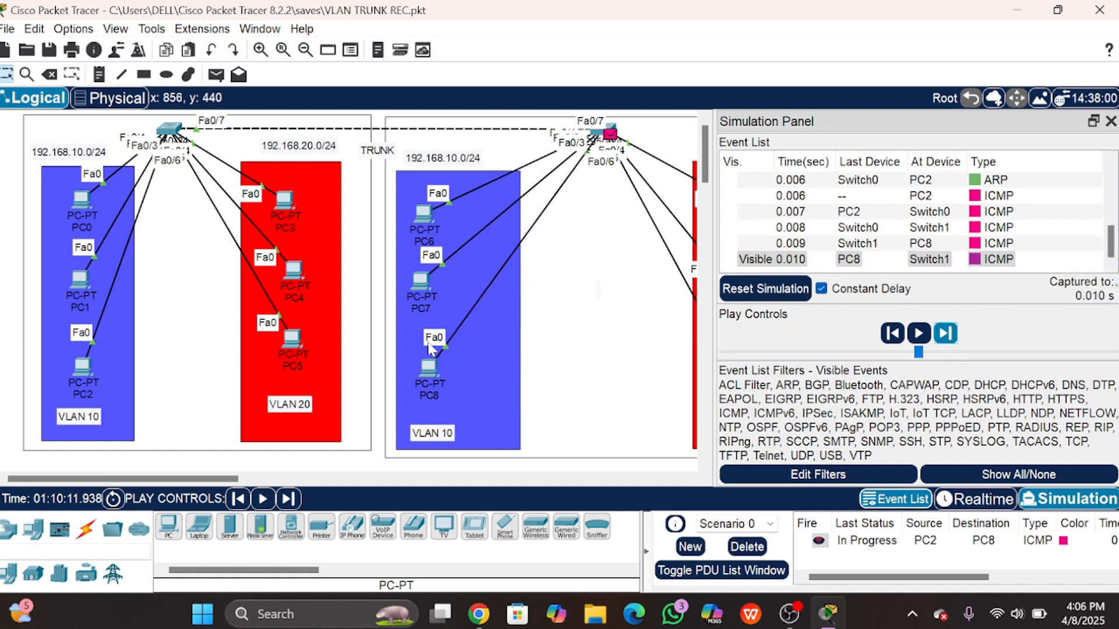
left_click(944, 334)
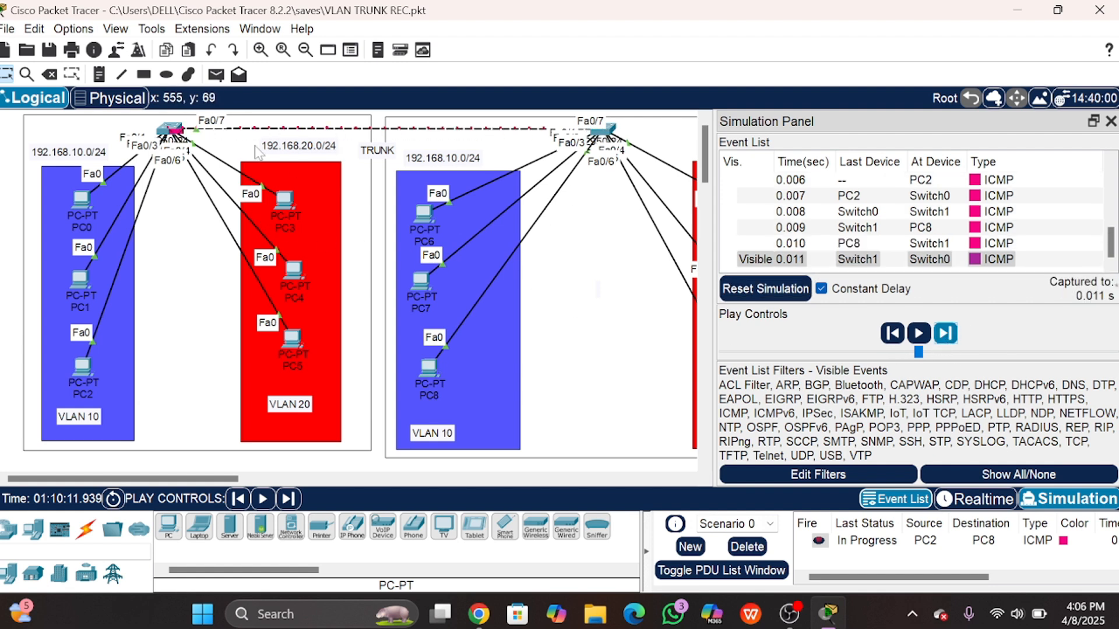
left_click(944, 334)
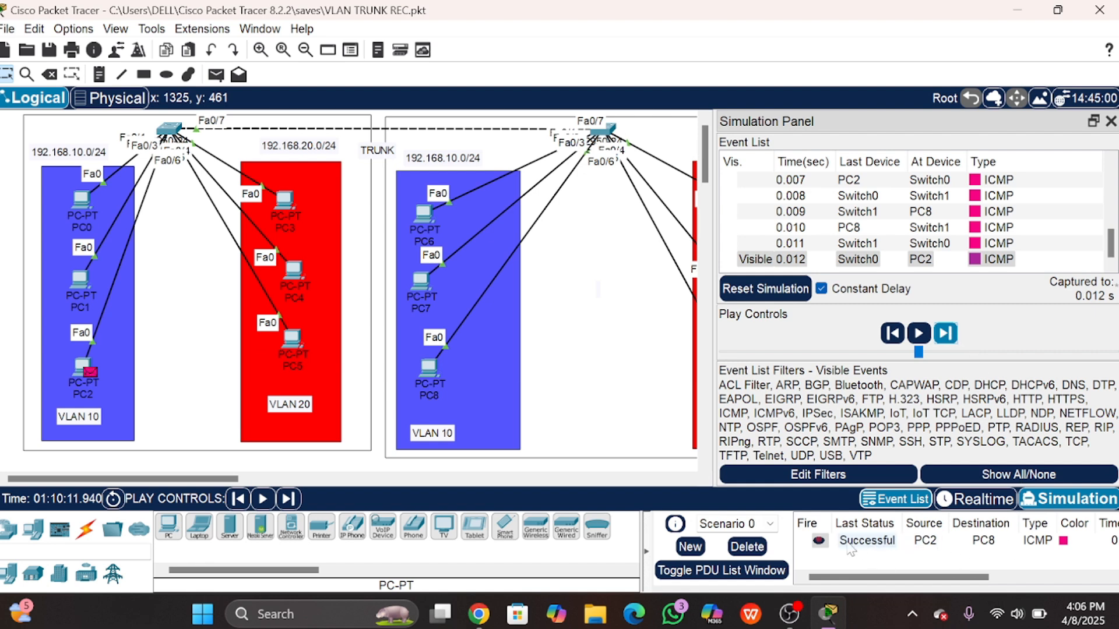
left_click(943, 337)
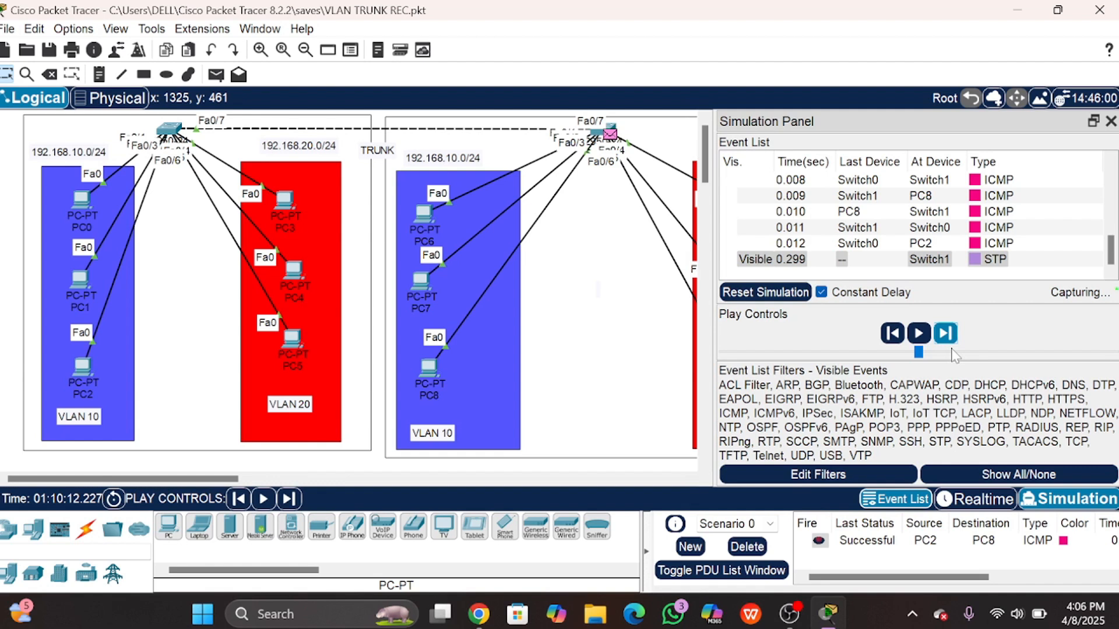
left_click(893, 338)
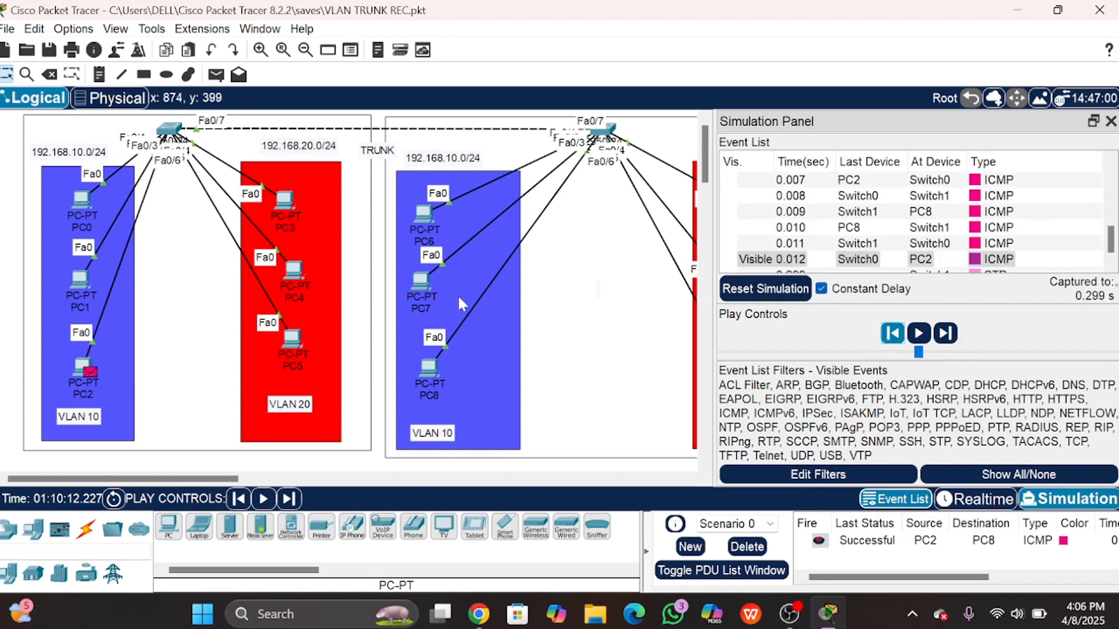
Step: Close the Simulation Panel, add a PC4-to-PC9 simple ping, and return to Realtime mode
left_click(1111, 121)
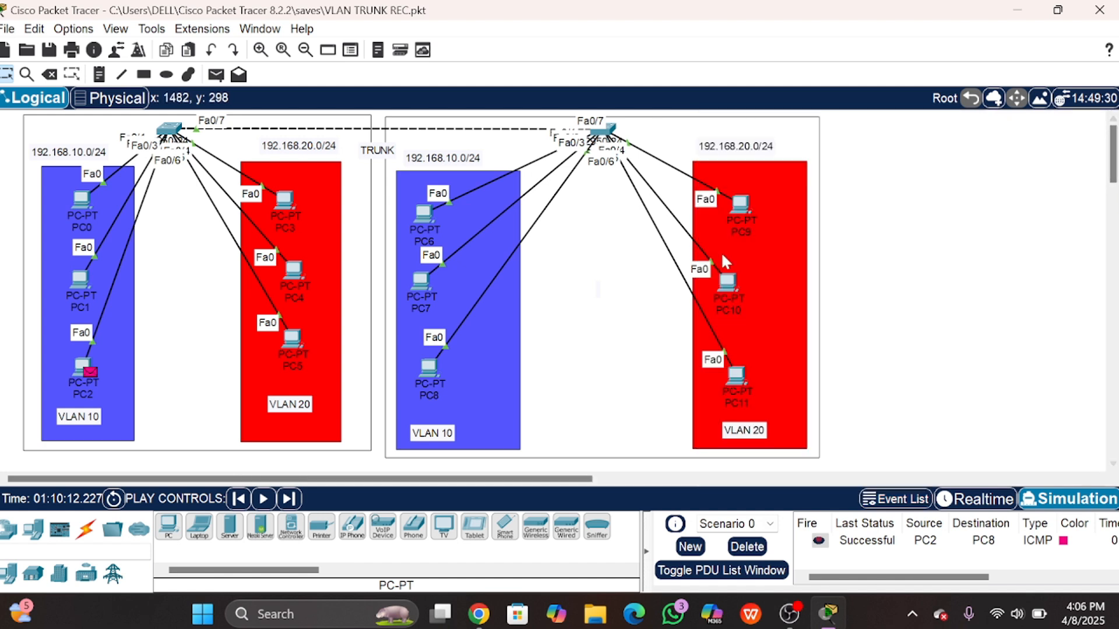
left_click(219, 79)
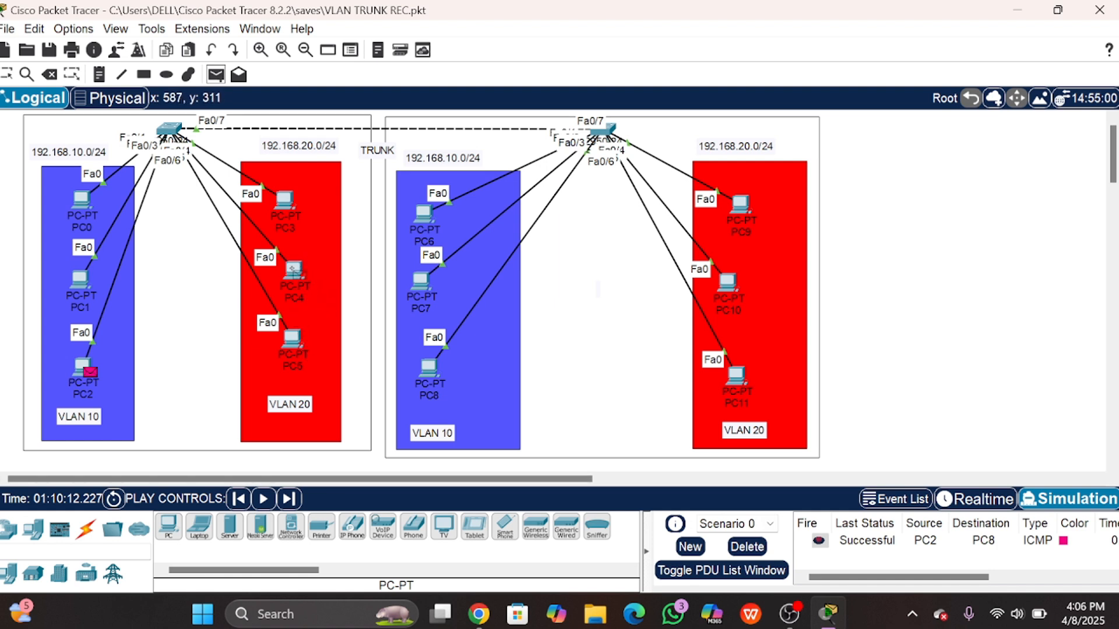
left_click(294, 269)
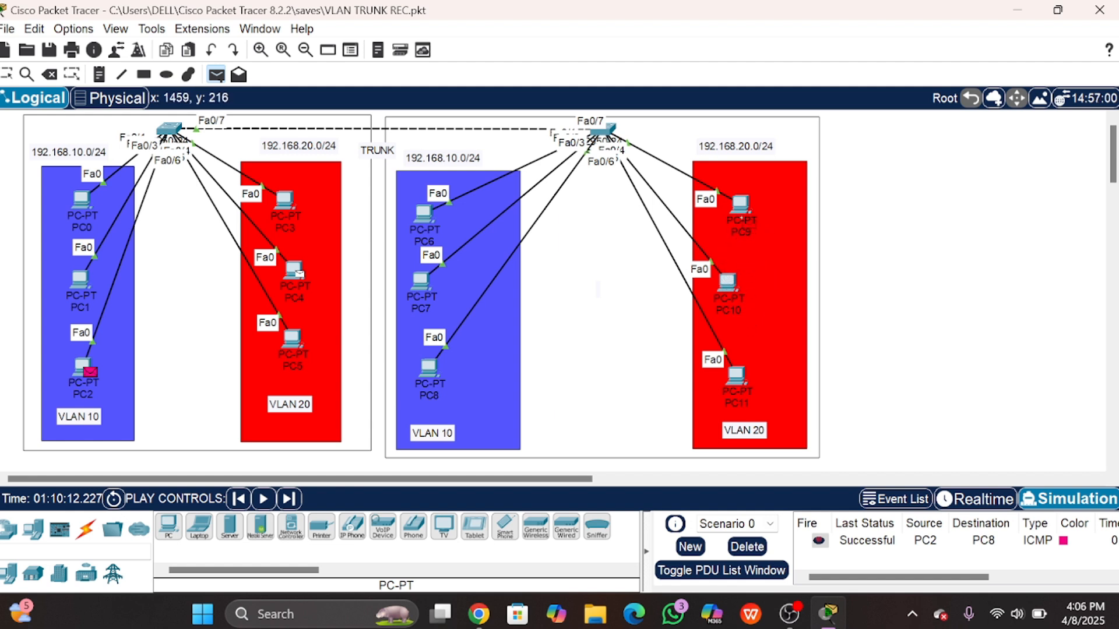
left_click(741, 205)
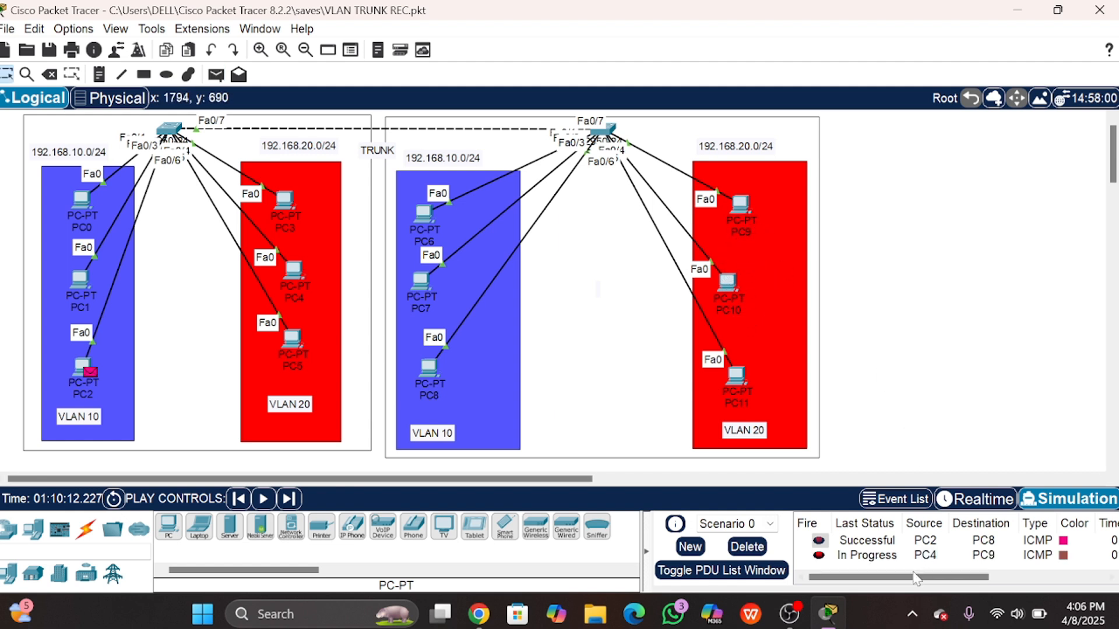
left_click(951, 503)
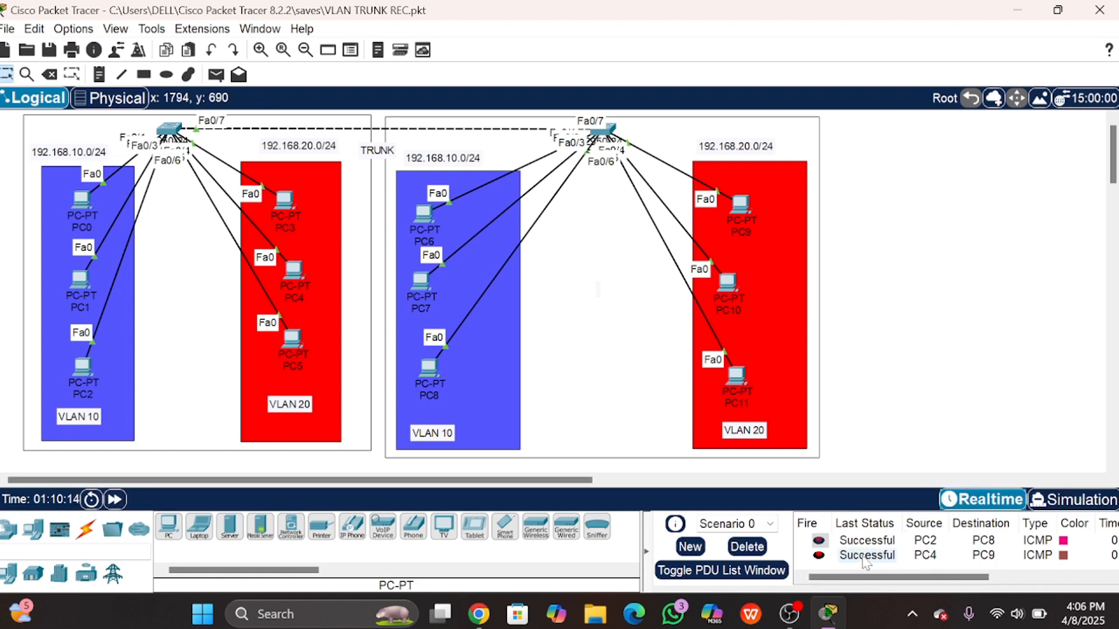
mouse_move(871, 577)
left_mouse_down()
mouse_move(910, 579)
mouse_move(876, 578)
left_mouse_up()
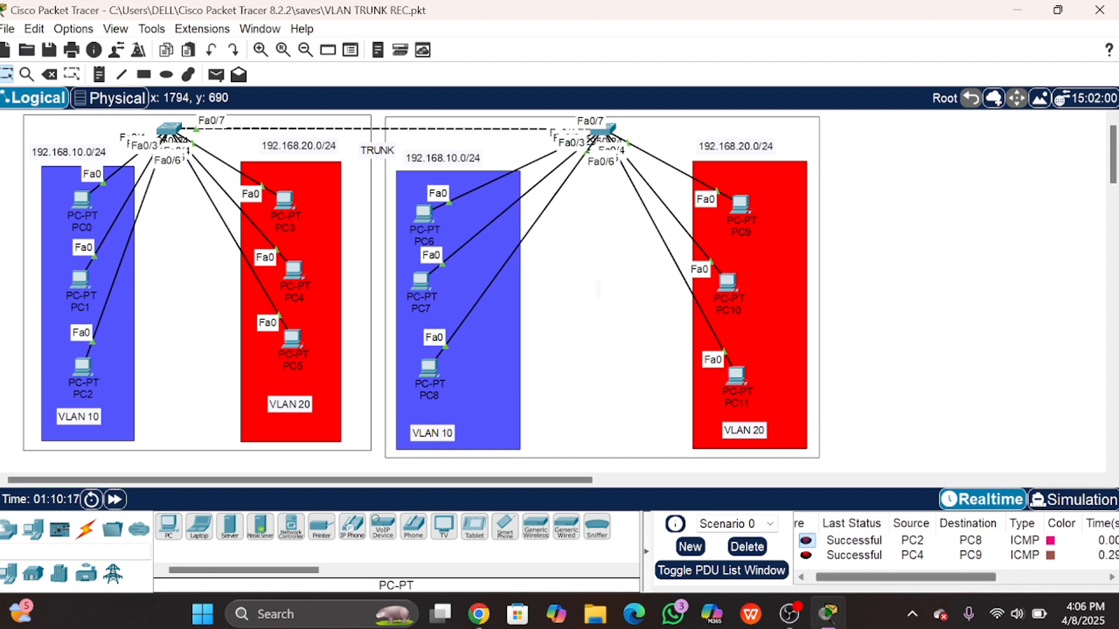
left_click(1101, 503)
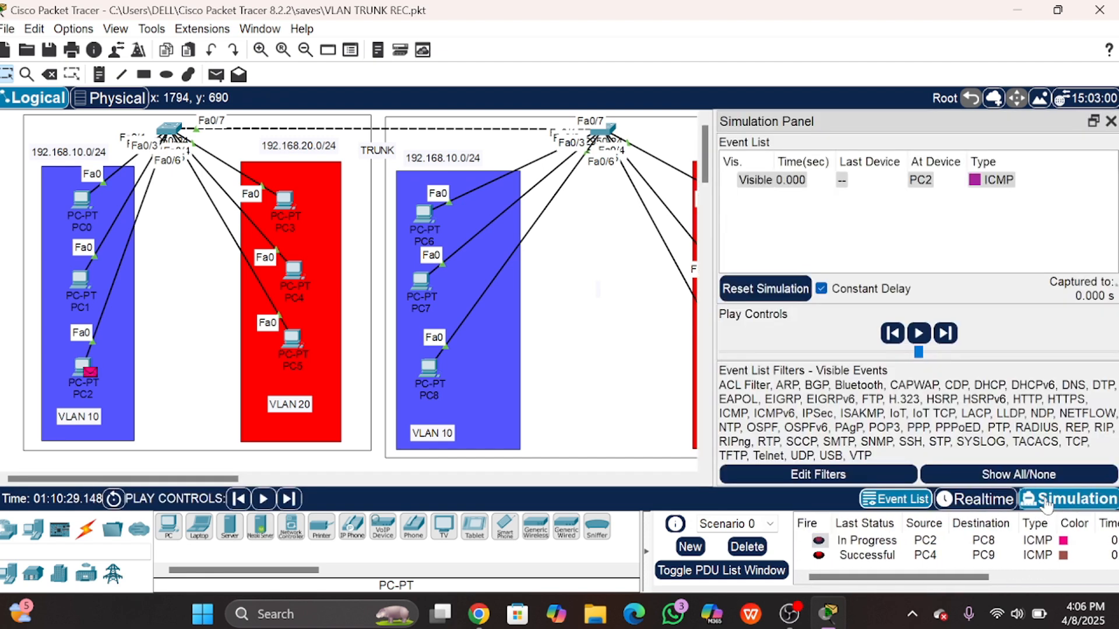
left_click(982, 499)
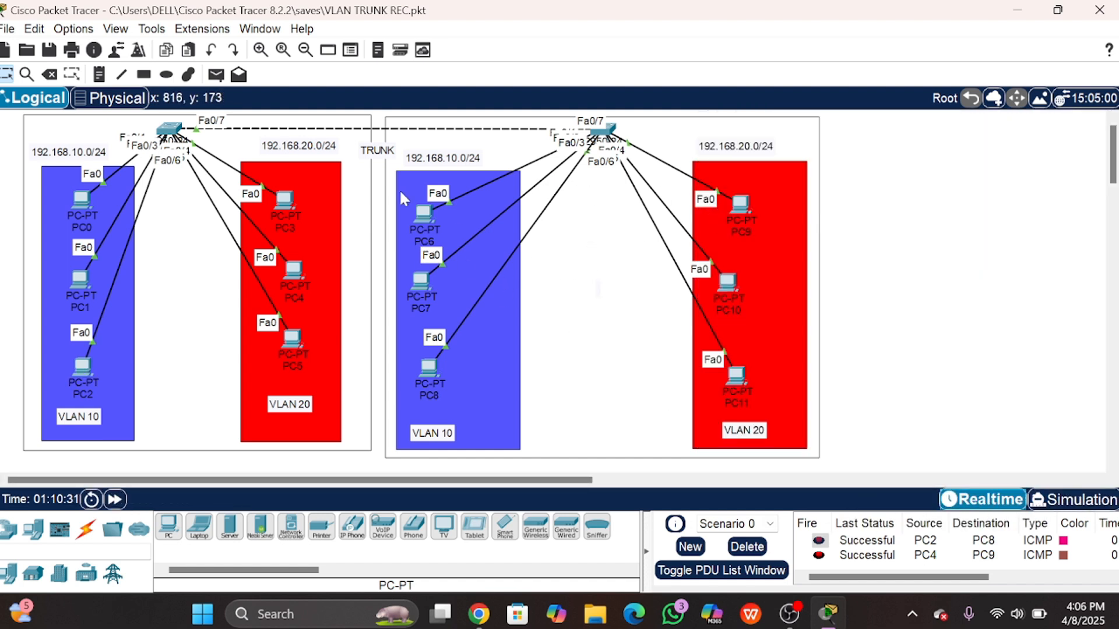
Step: Add a second simple ping from PC3 to PC11
left_click(216, 75)
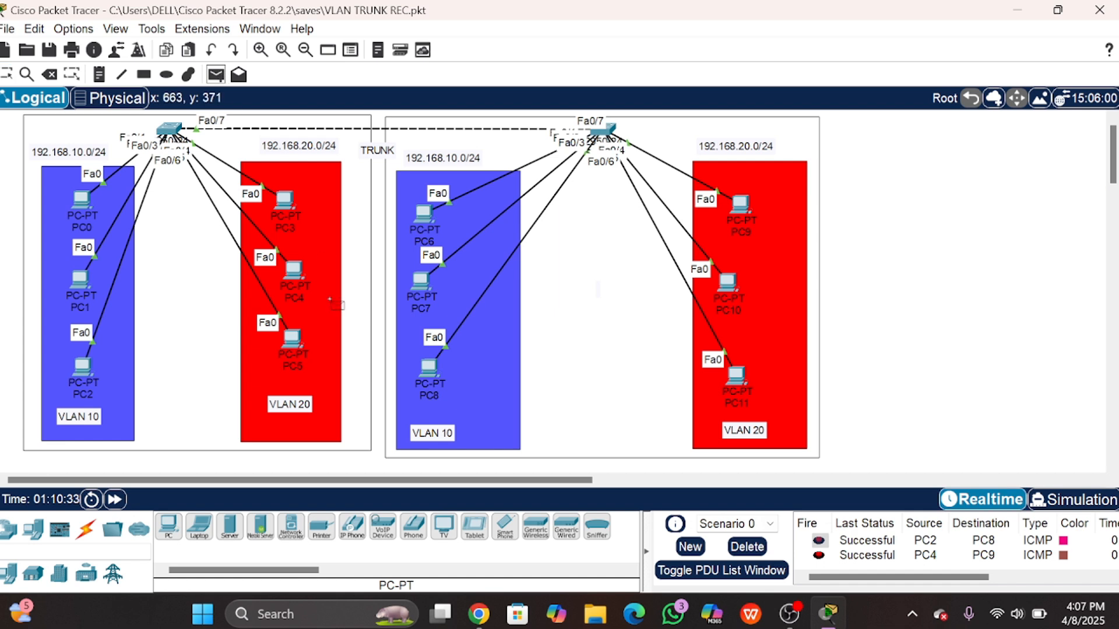
left_click(284, 201)
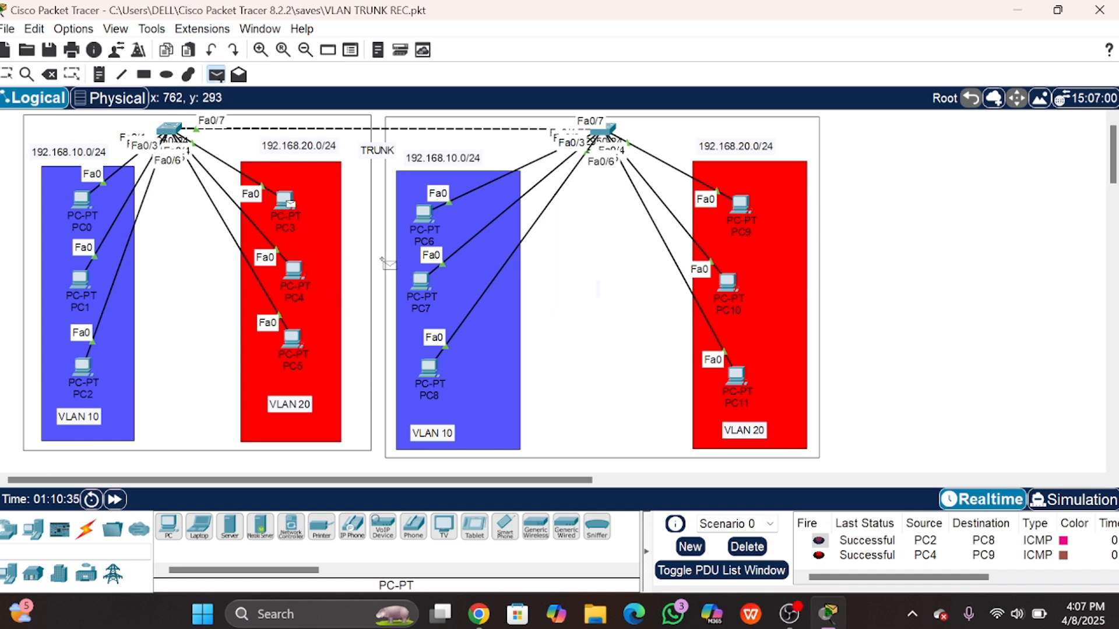
left_click(736, 376)
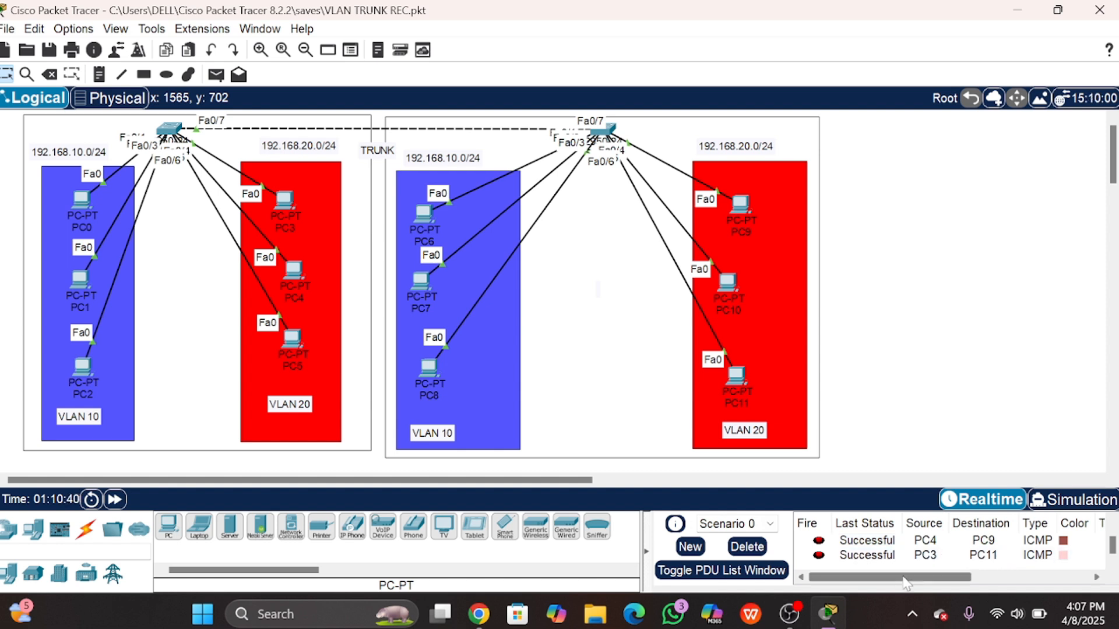
mouse_move(908, 576)
left_mouse_down()
mouse_move(1051, 580)
mouse_move(887, 581)
left_mouse_up()
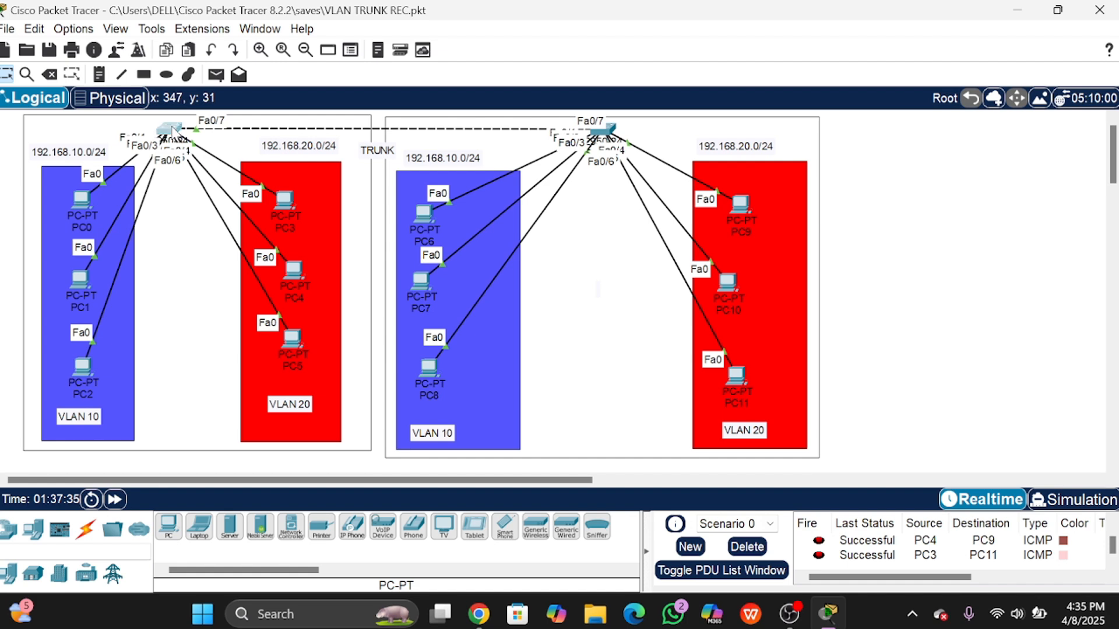
left_click(173, 132)
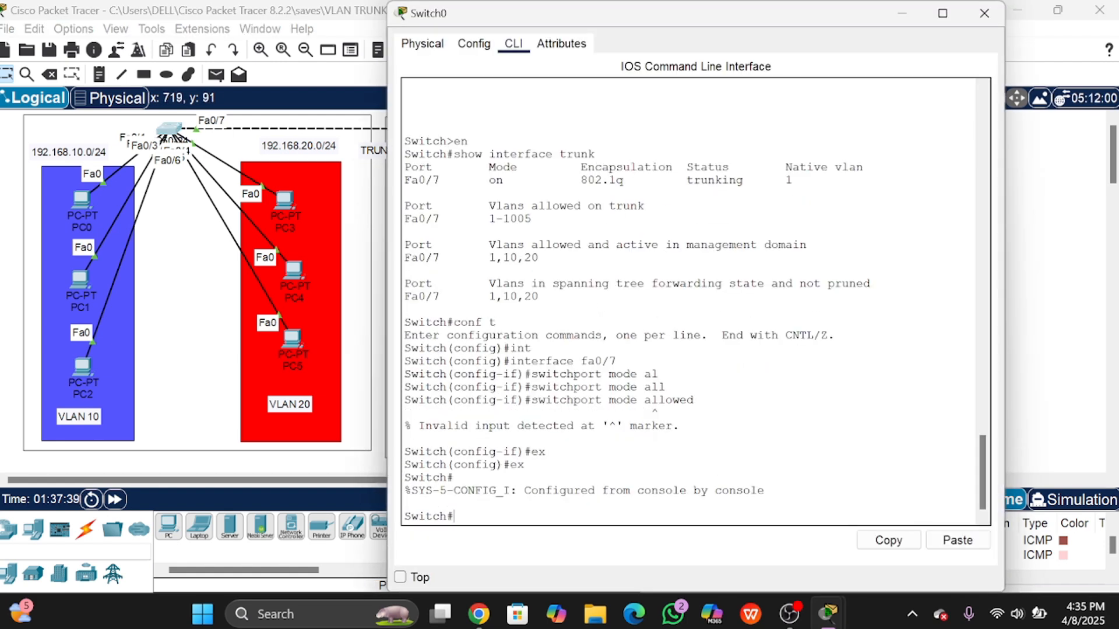
type("show")
type(" int")
key("Tab")
type("tr")
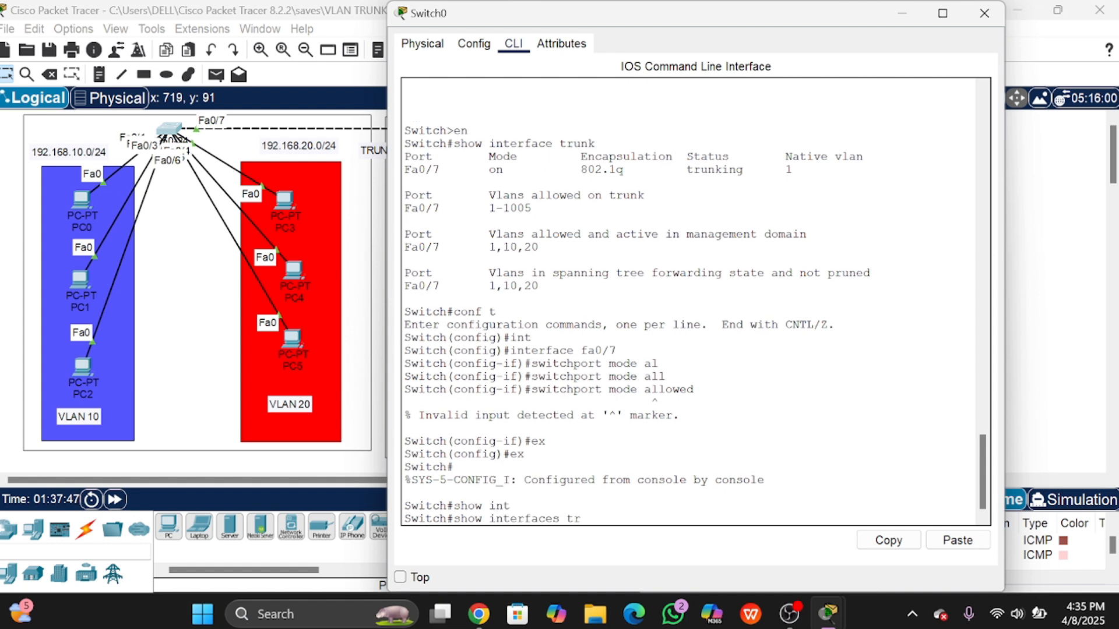
type("unk")
key("Return")
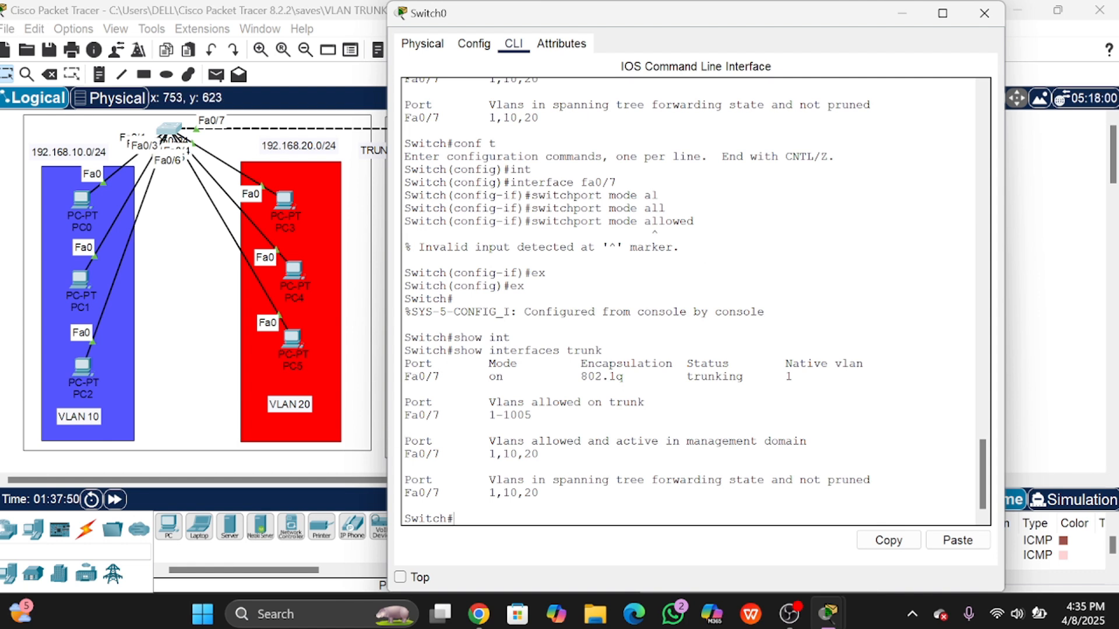
left_click_drag(405, 415, 645, 402)
left_click(447, 415)
left_click_drag(488, 415, 531, 414)
left_click_drag(404, 415, 439, 415)
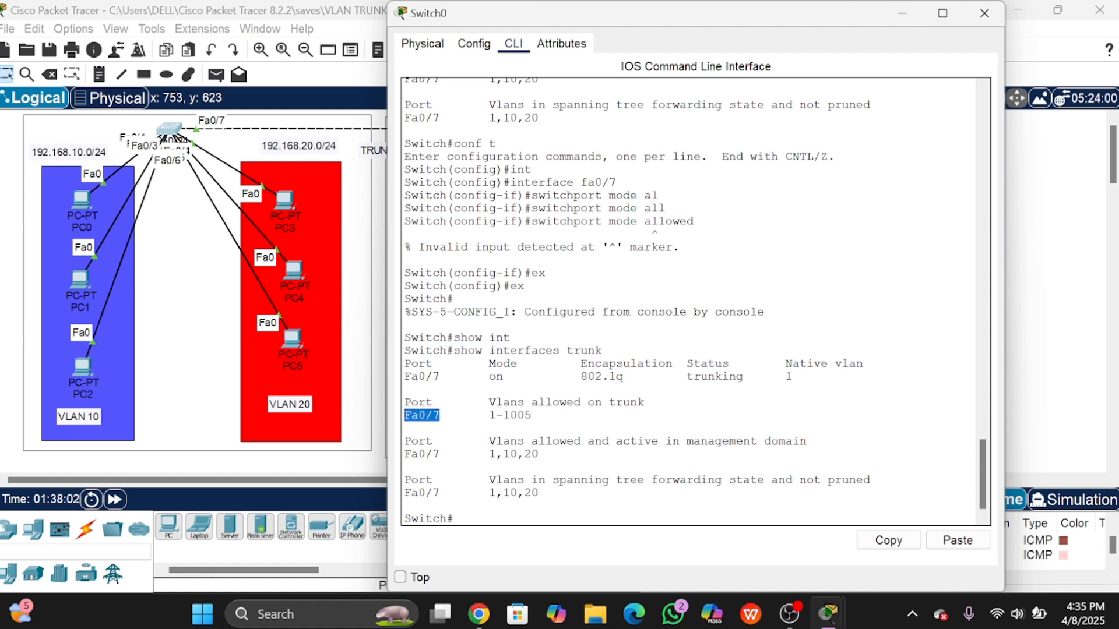
left_click(488, 414)
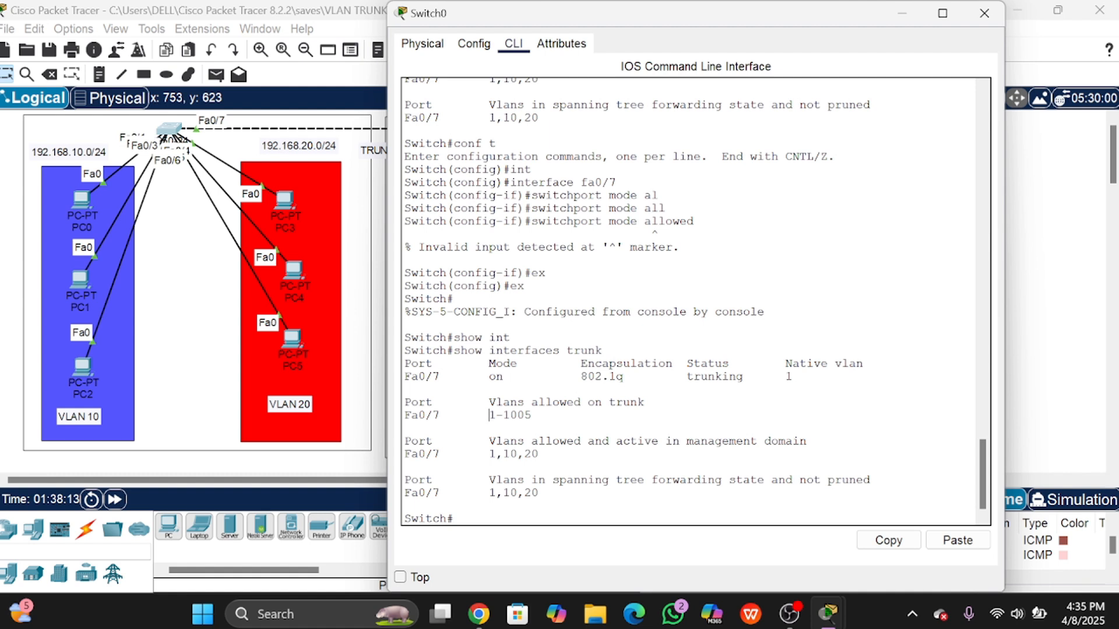
left_click_drag(489, 415, 531, 415)
left_click(531, 415)
left_click_drag(503, 441, 807, 441)
left_click_drag(489, 454, 540, 454)
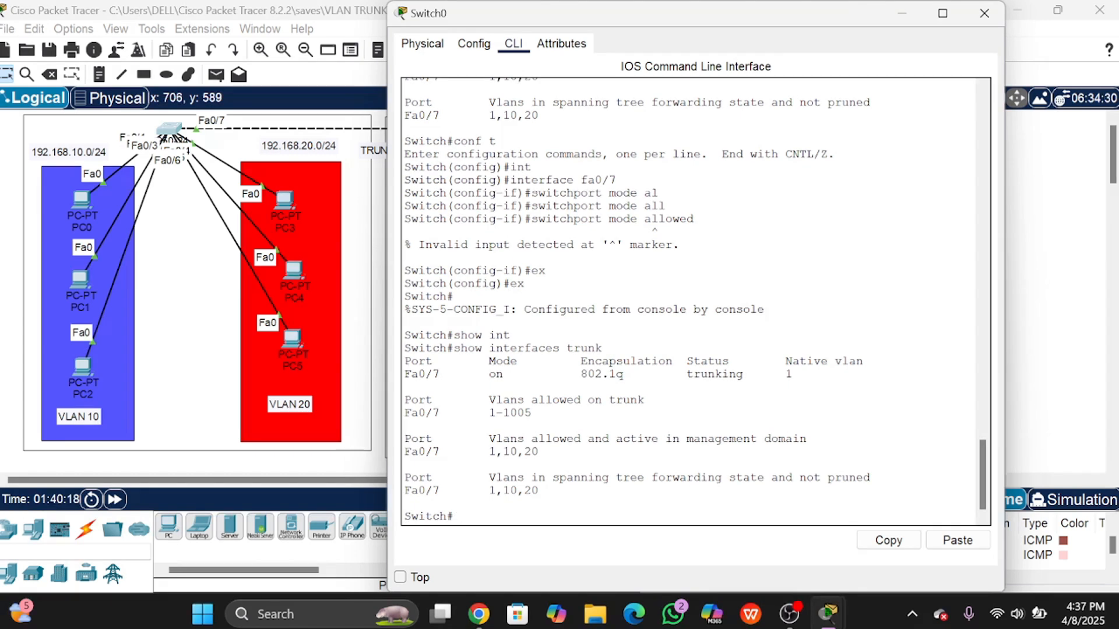
Step: Enter global configuration with conf t and select interface fa0/7
type("conf t")
key("Return")
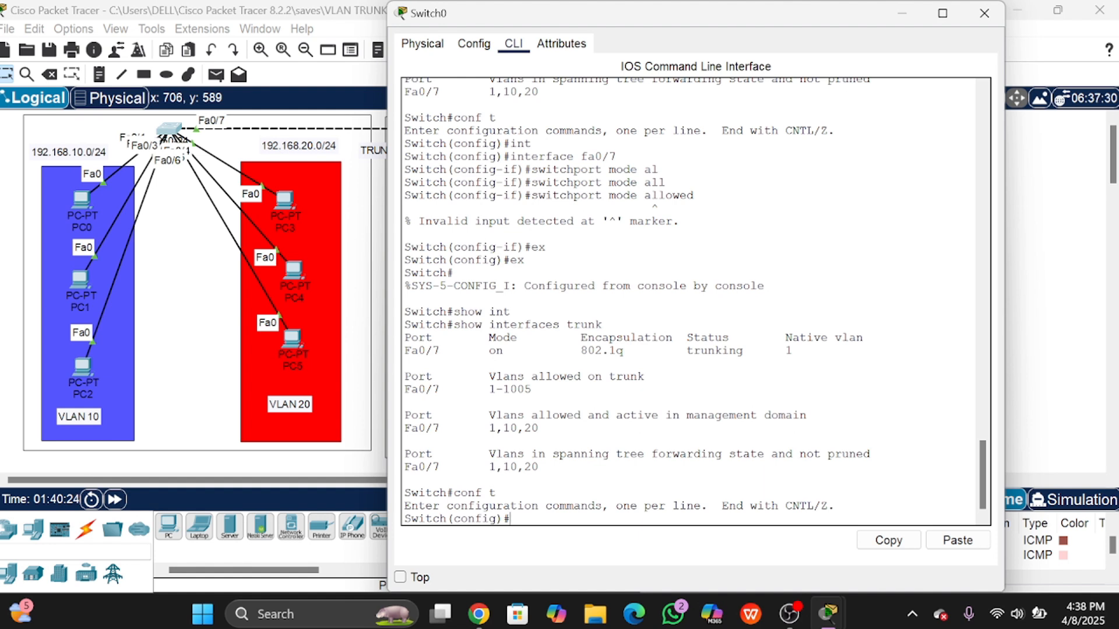
type("inter")
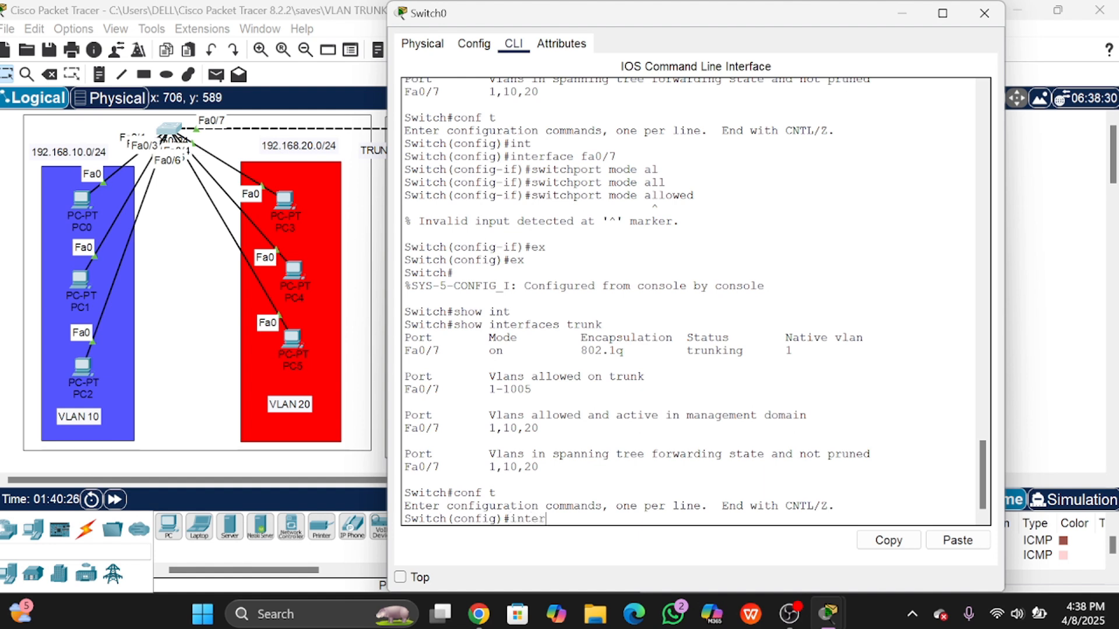
type("face fa0/")
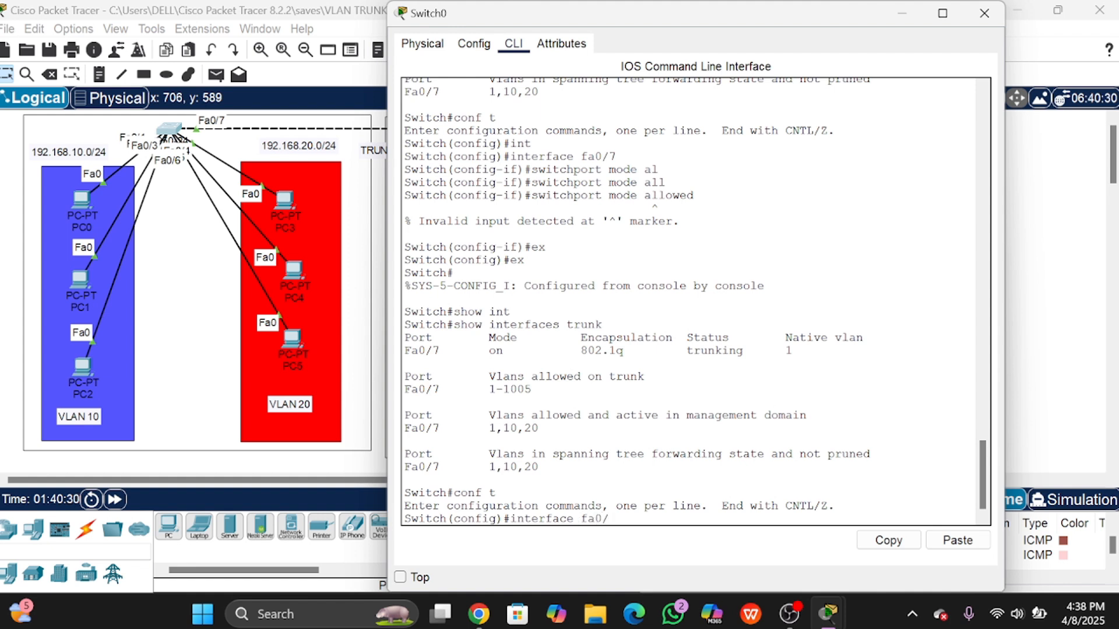
type("7")
key("Return")
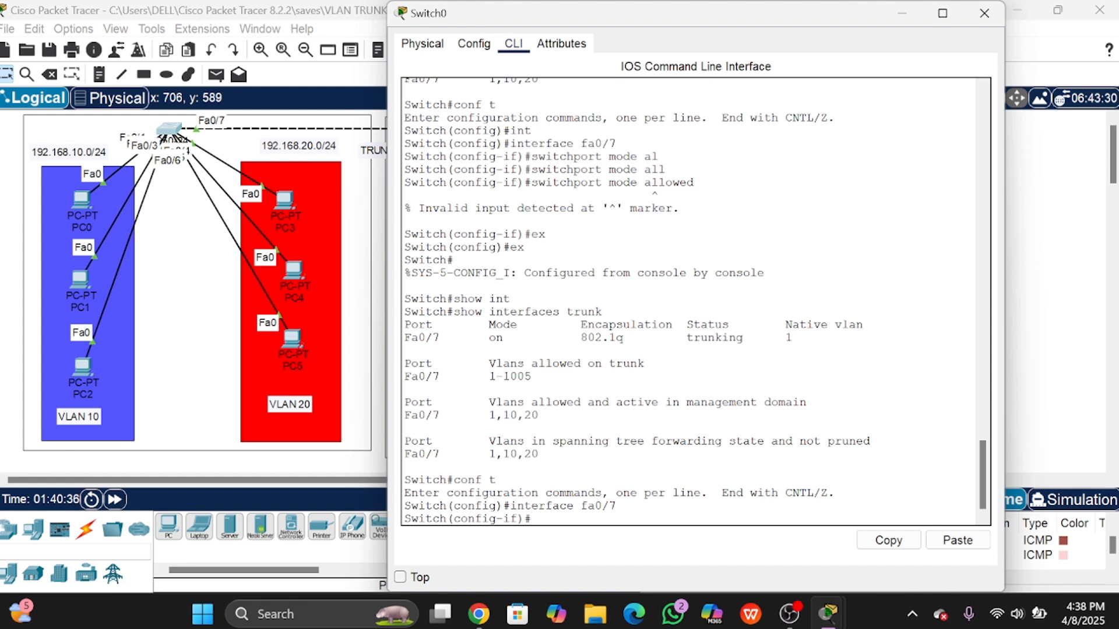
Step: Apply switchport trunk allowed vlan 10,20 on Fa0/7 and exit the interface
type("switch")
type("po")
type("rt t")
key("BackSpace")
type("nk")
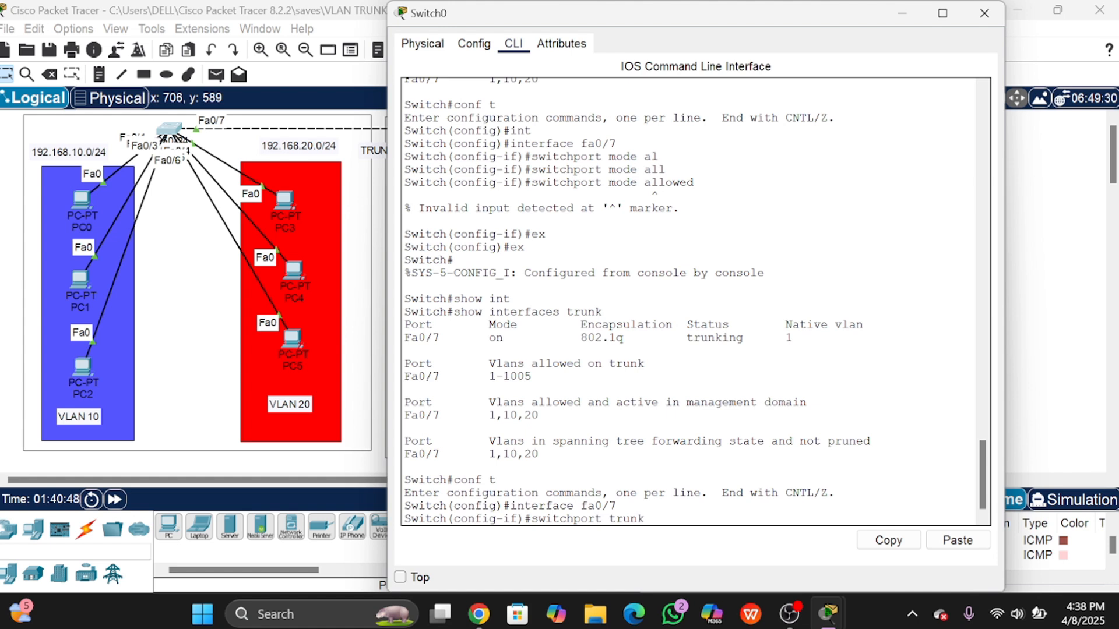
type(" allowed")
key("Return")
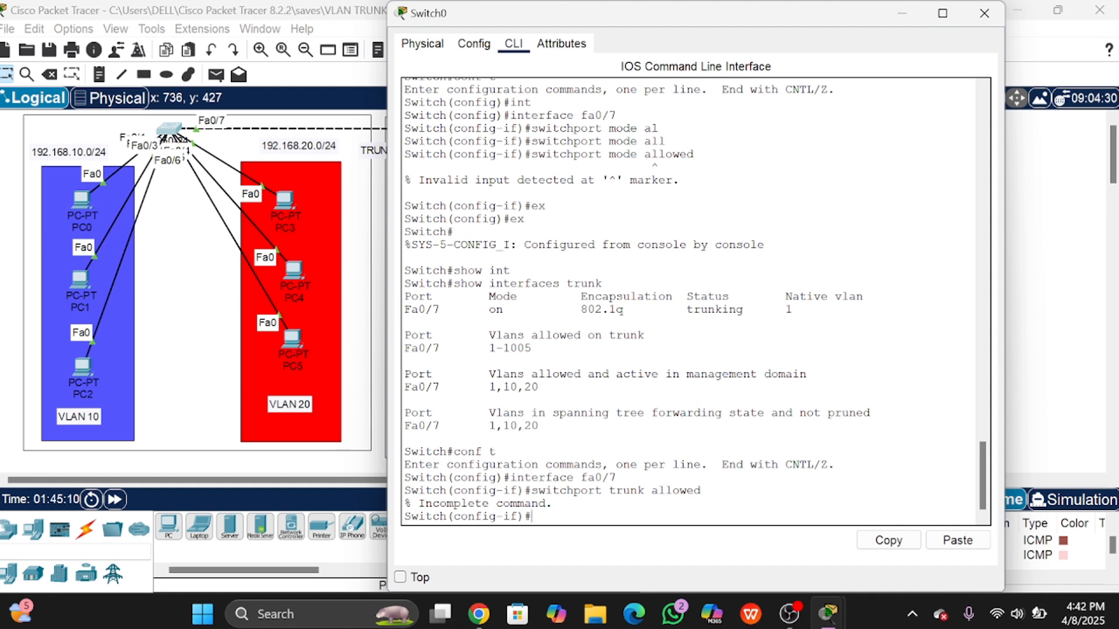
type("switchport trunk a")
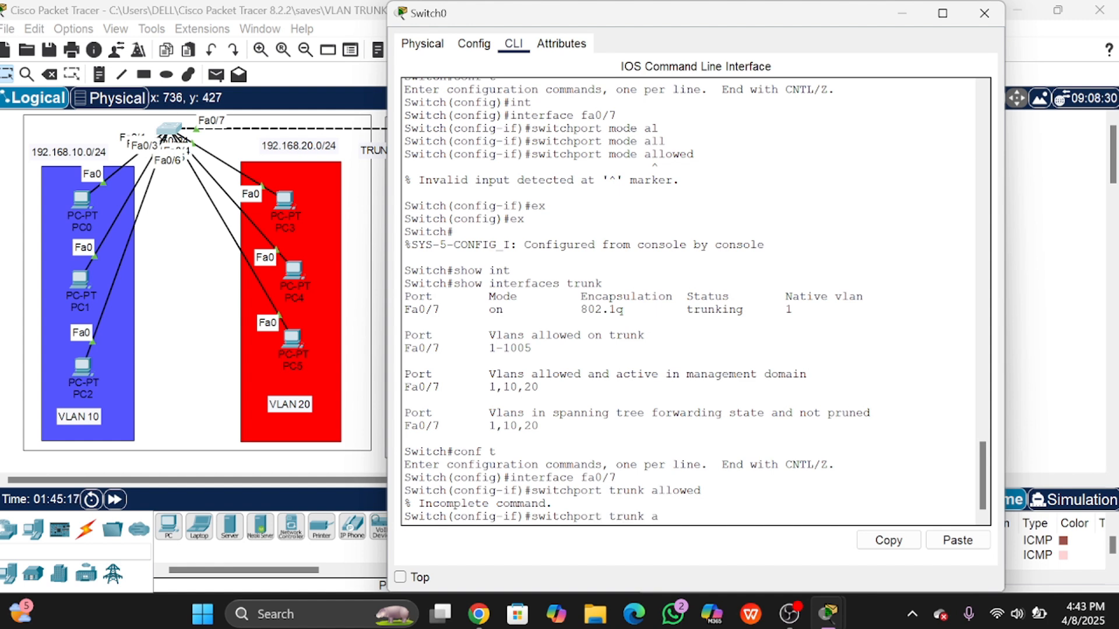
type("llowed vlan 10,20")
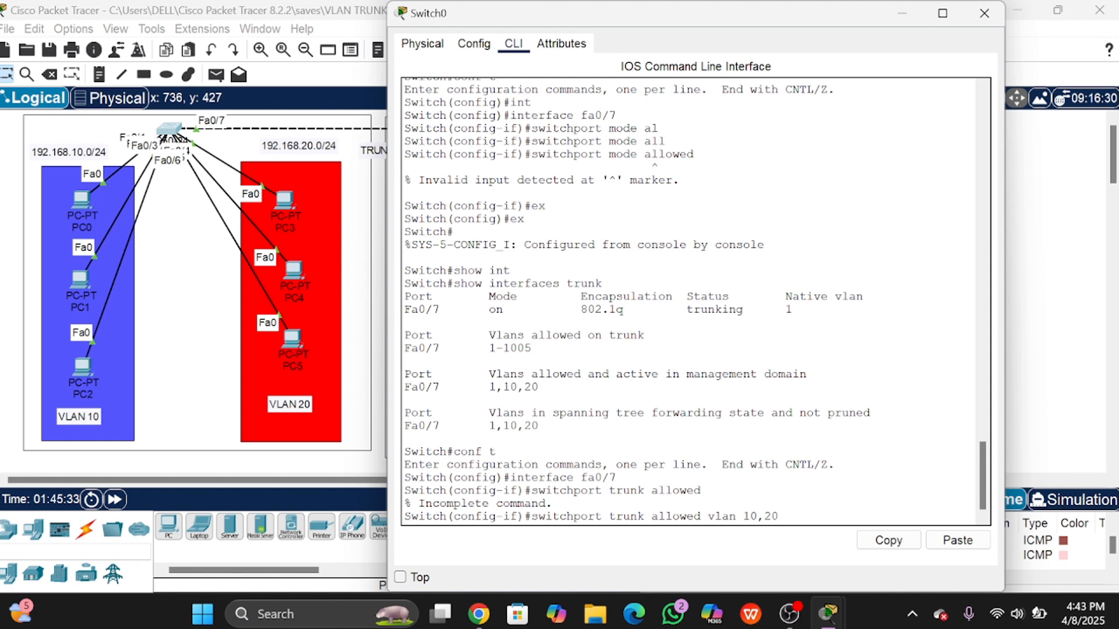
key("Return")
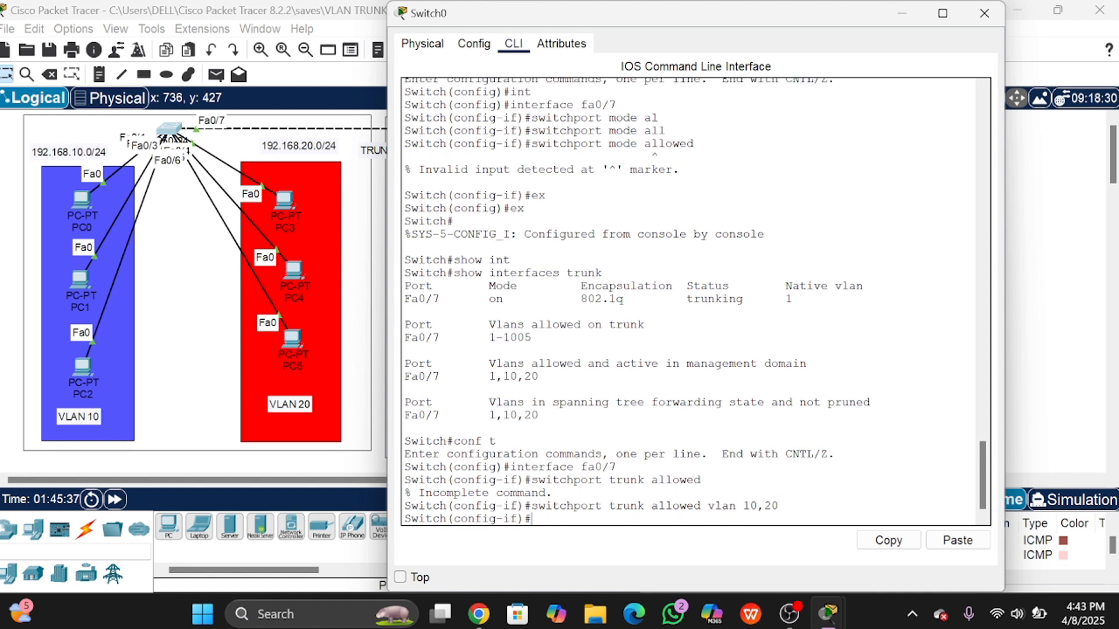
type("ex")
key("Return")
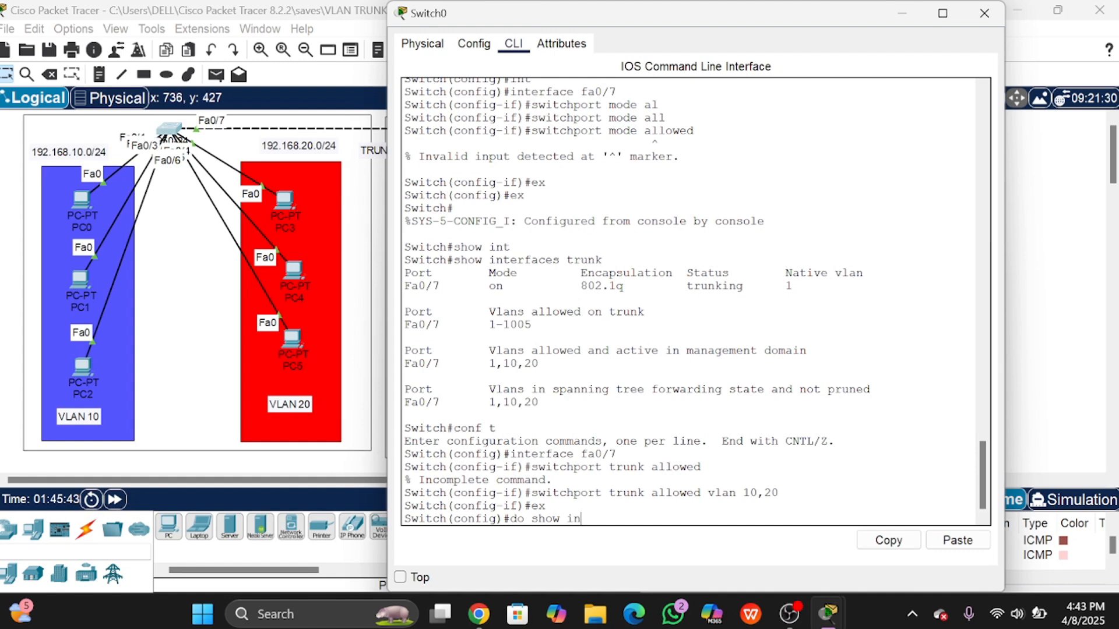
Step: Run do show int trunk, highlight the allowed VLANs 10,20, and close Switch0's window
key("Tab")
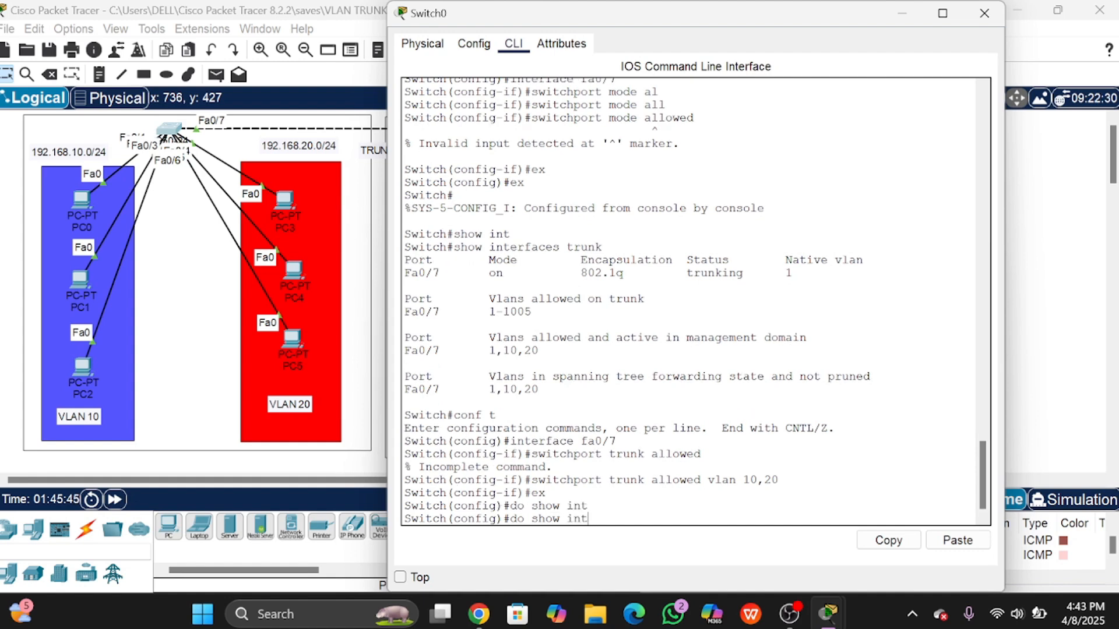
type("trunk")
key("Return")
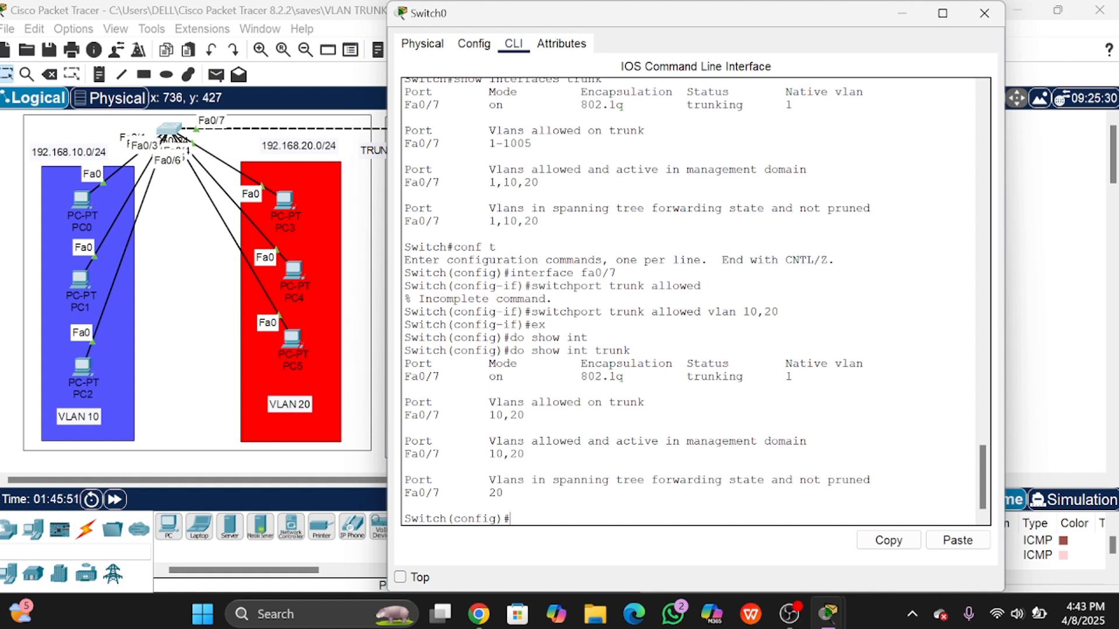
left_click_drag(479, 402, 644, 402)
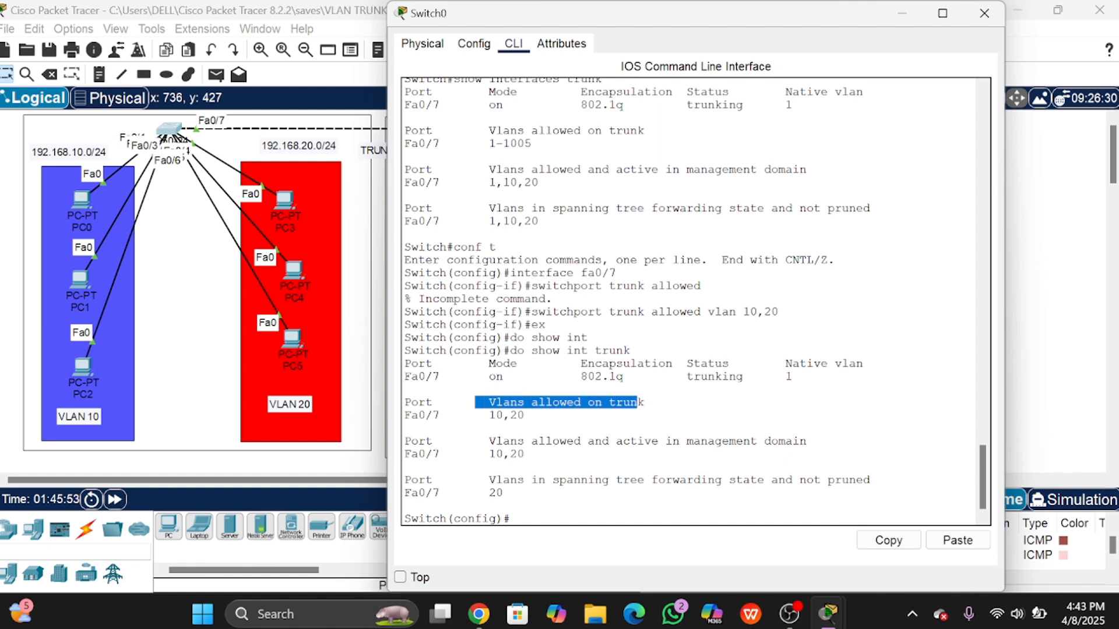
left_click(644, 402)
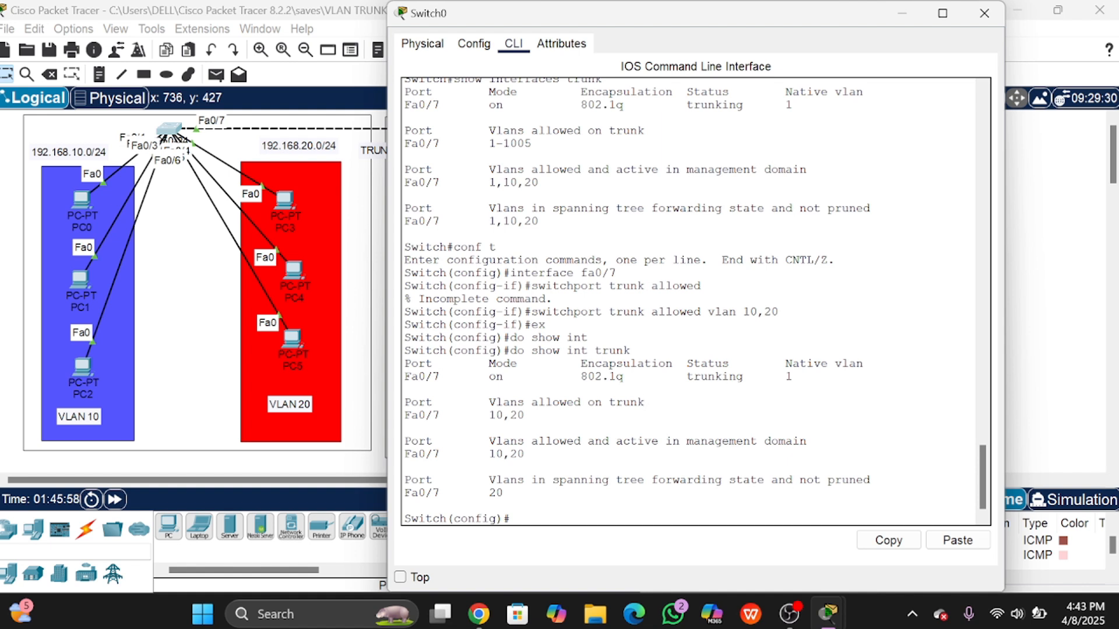
left_click_drag(488, 414, 525, 415)
left_click(524, 415)
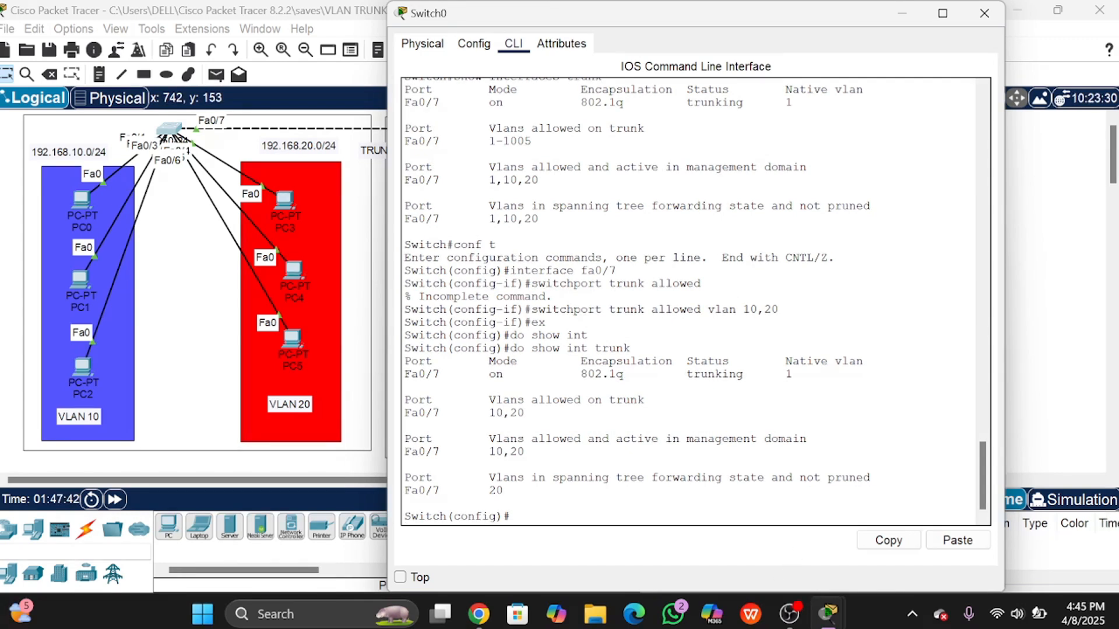
left_click(984, 13)
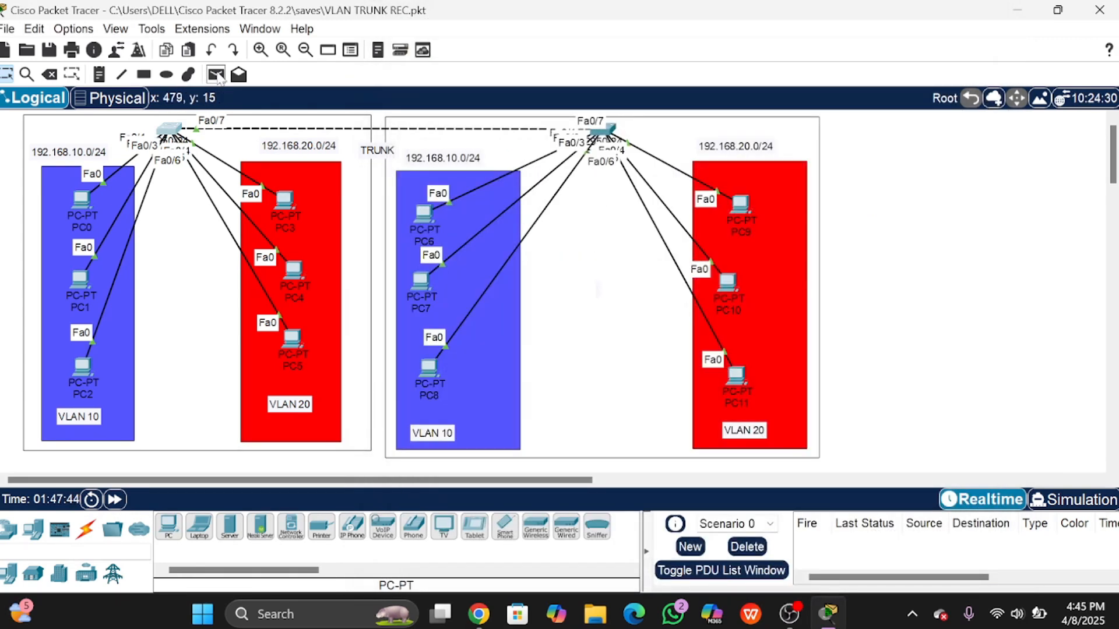
Step: Add a PC1-to-PC7 simple ping and move the TRUNK label just above the trunk link
left_click(217, 75)
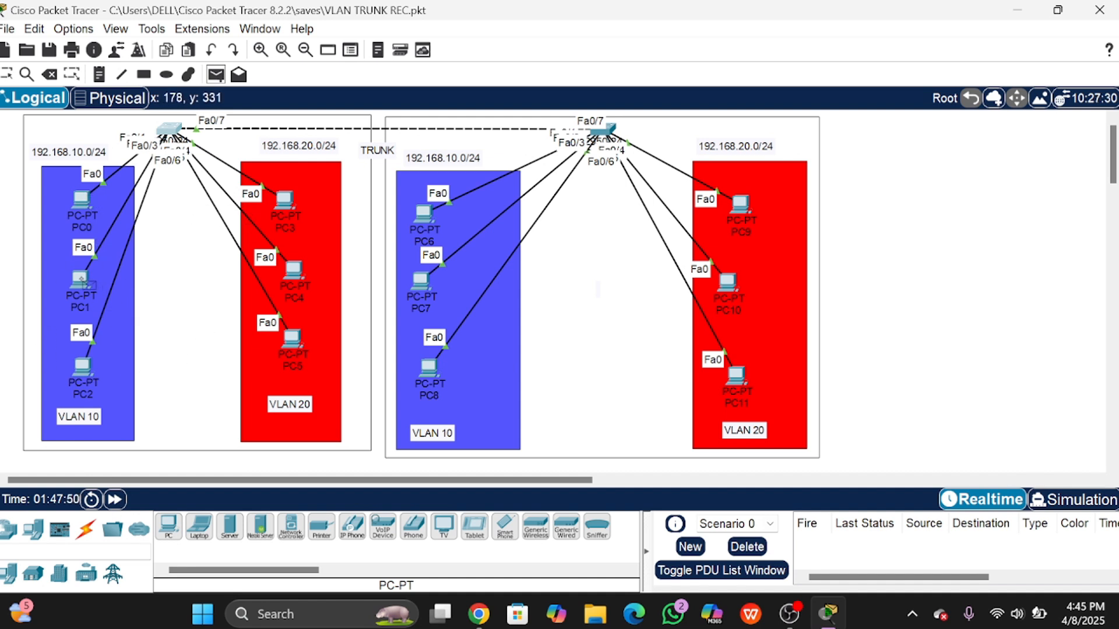
left_click(86, 284)
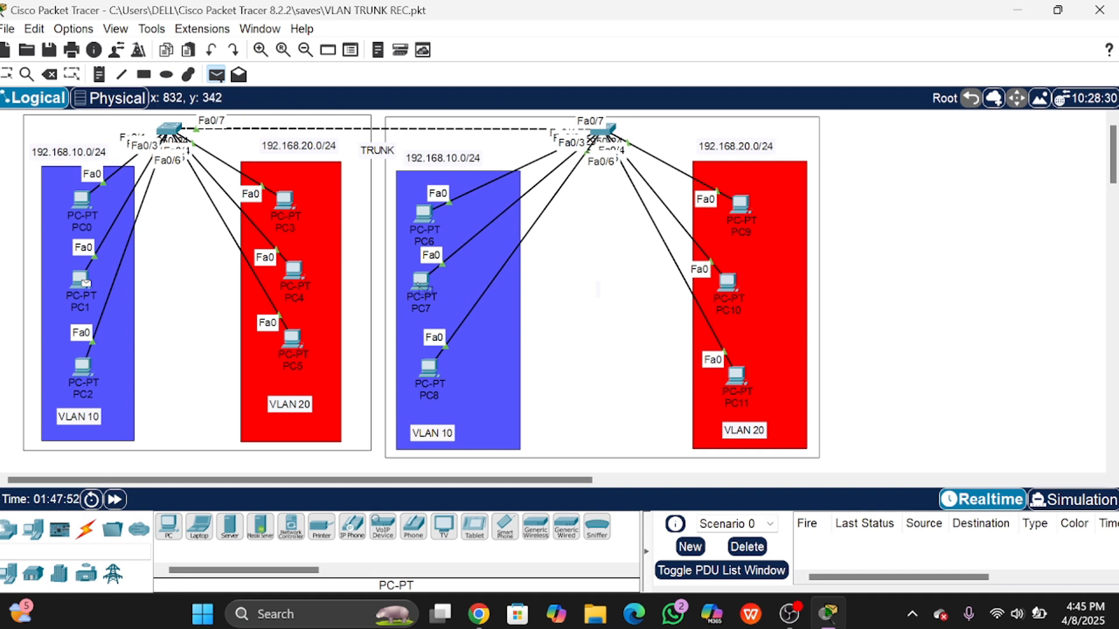
left_click(422, 284)
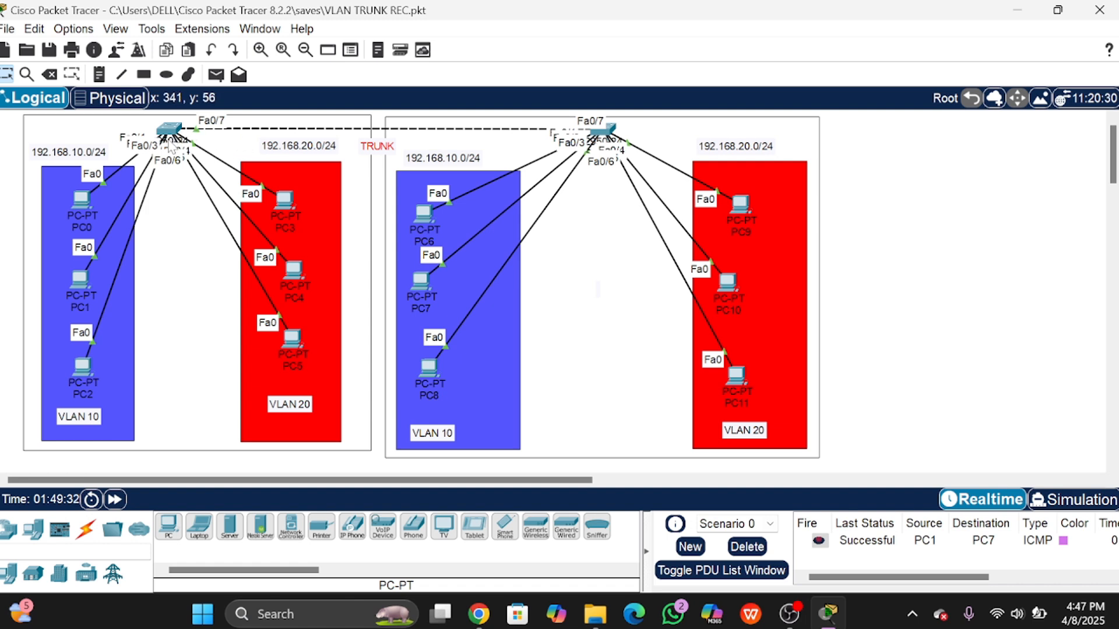
left_click_drag(374, 151, 373, 123)
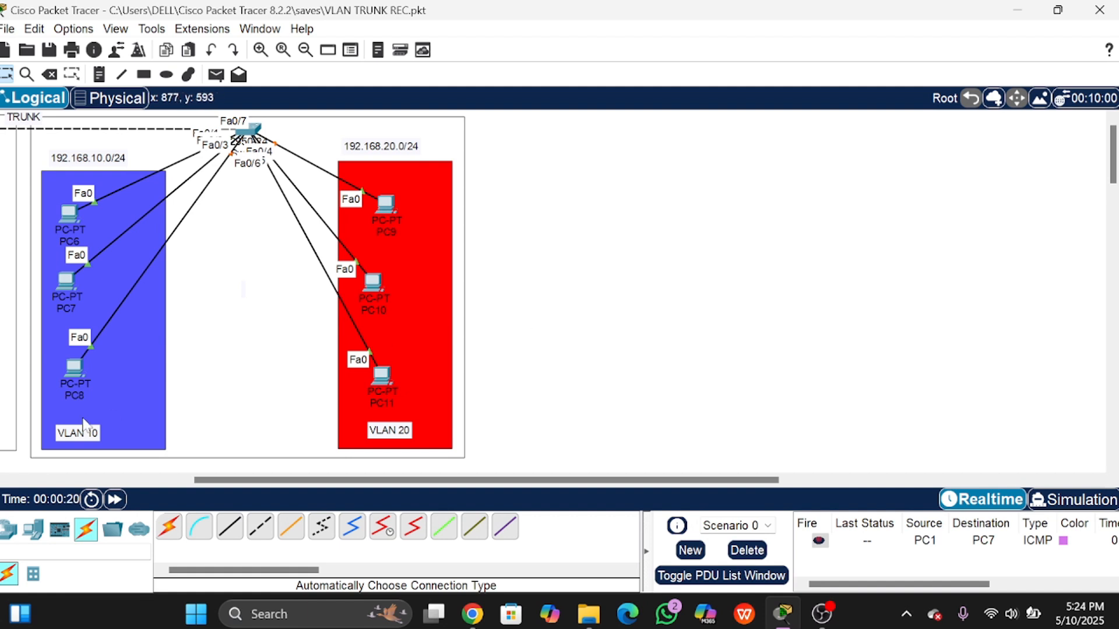
Step: Draw a large outlined rectangle area to the right of the network
left_click(144, 75)
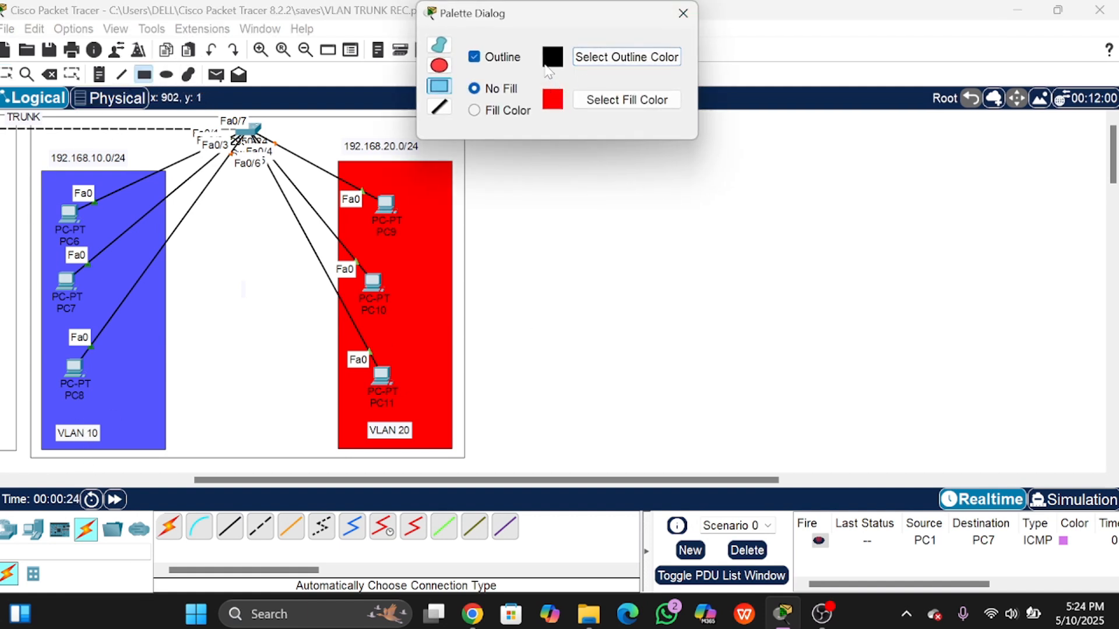
left_click(683, 13)
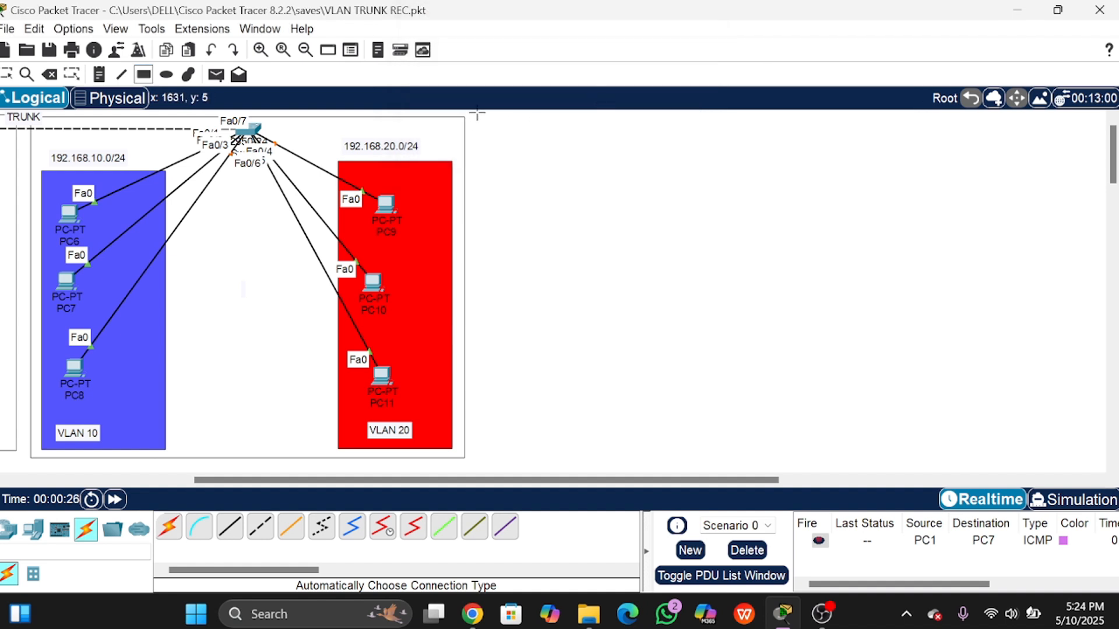
left_click_drag(476, 119, 932, 459)
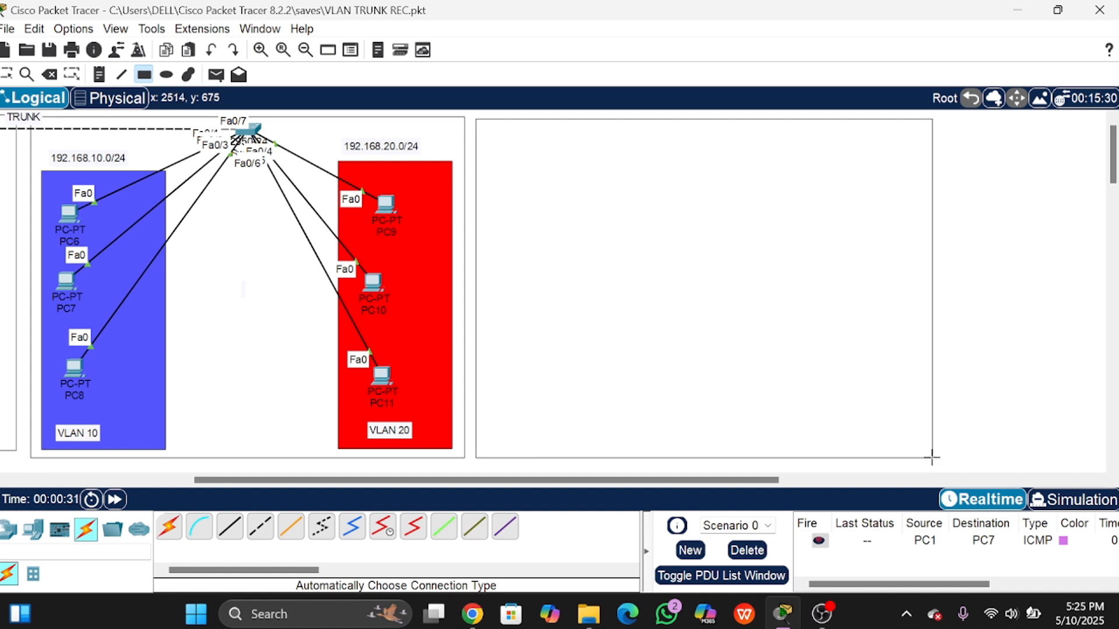
Step: Set the fill colour to blue and draw a tall rectangle inside the new area
left_click(144, 74)
left_click(623, 111)
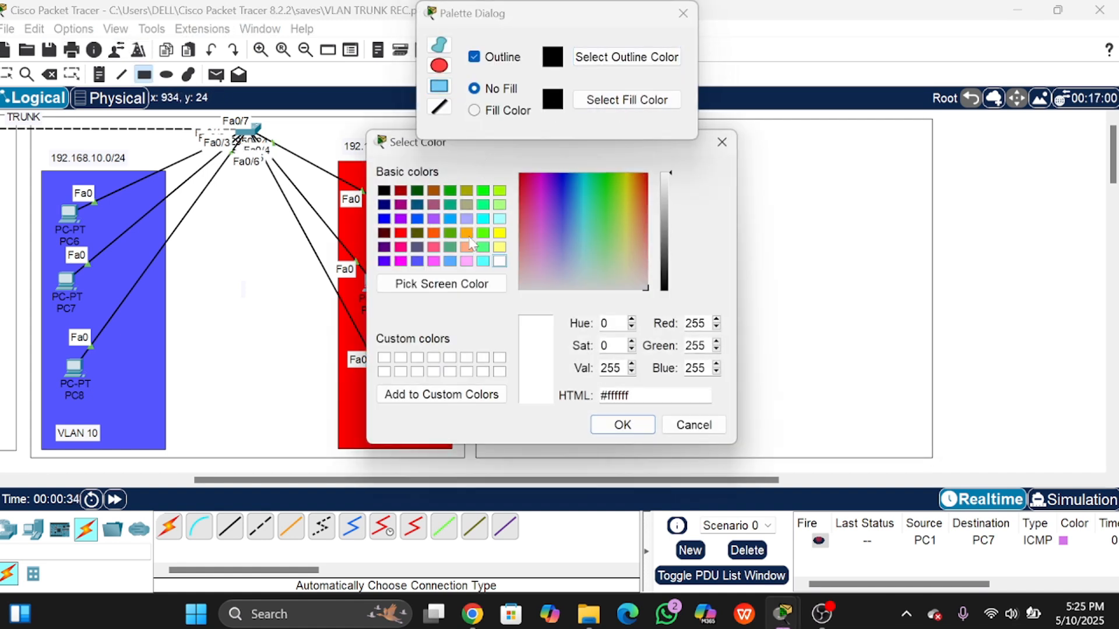
left_click(419, 220)
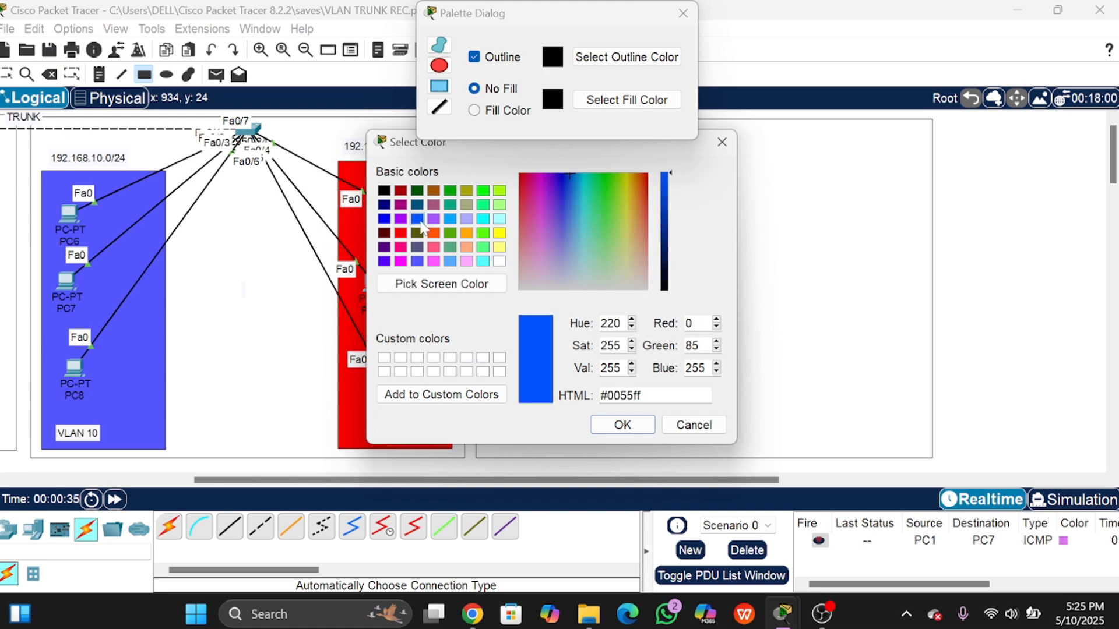
left_click(623, 424)
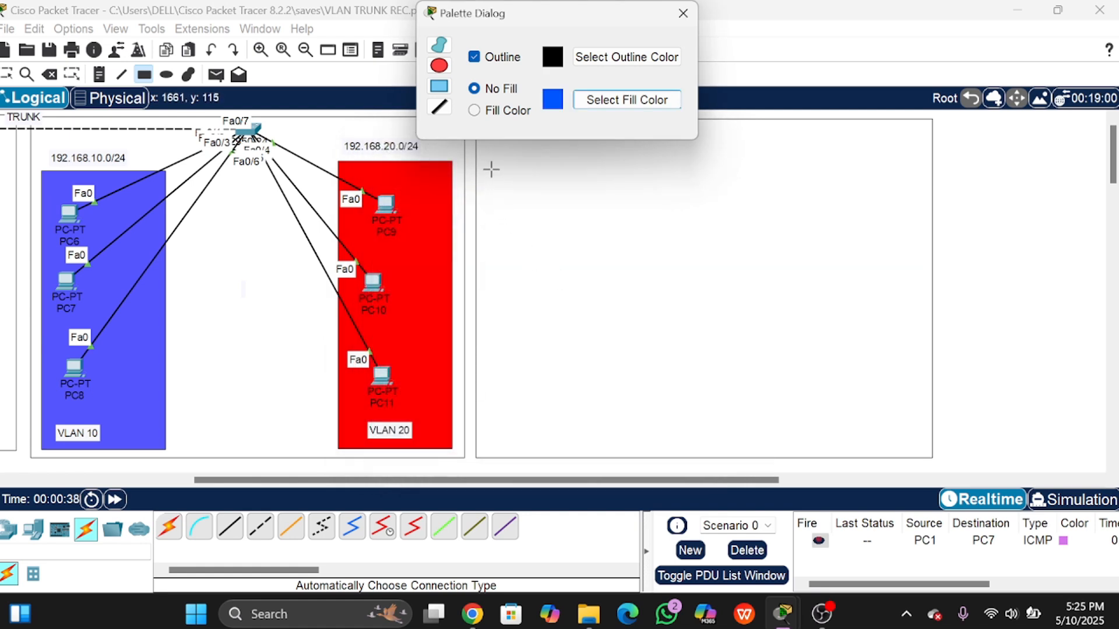
left_click_drag(489, 163, 613, 449)
Step: Enable filled shapes with red fill and draw a tall red rectangle on the right side
left_click(529, 111)
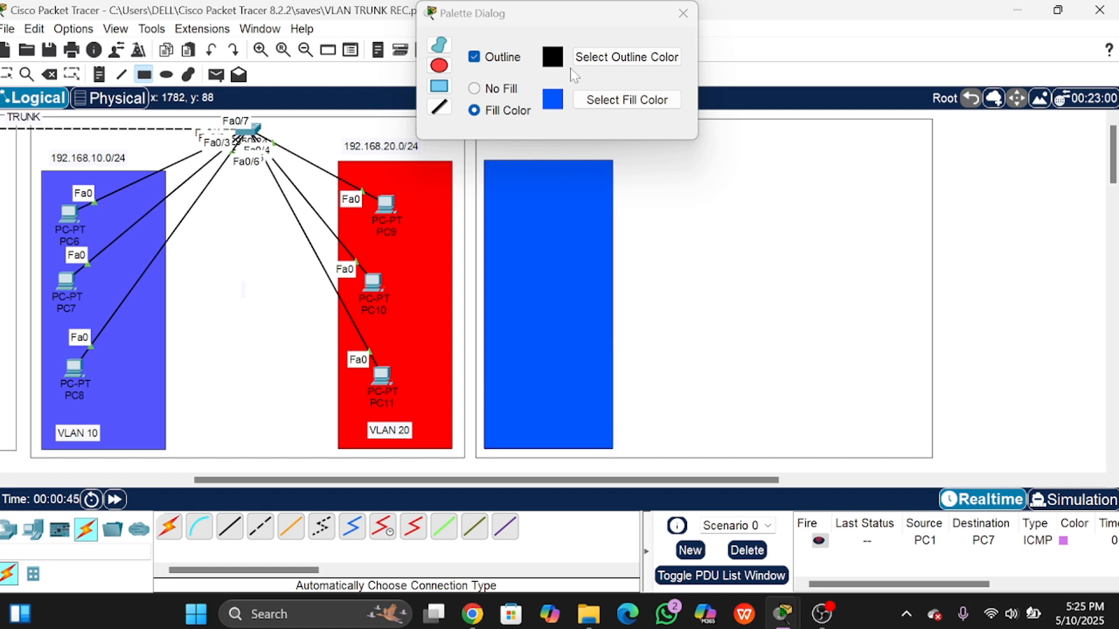
left_click(600, 100)
left_click(400, 233)
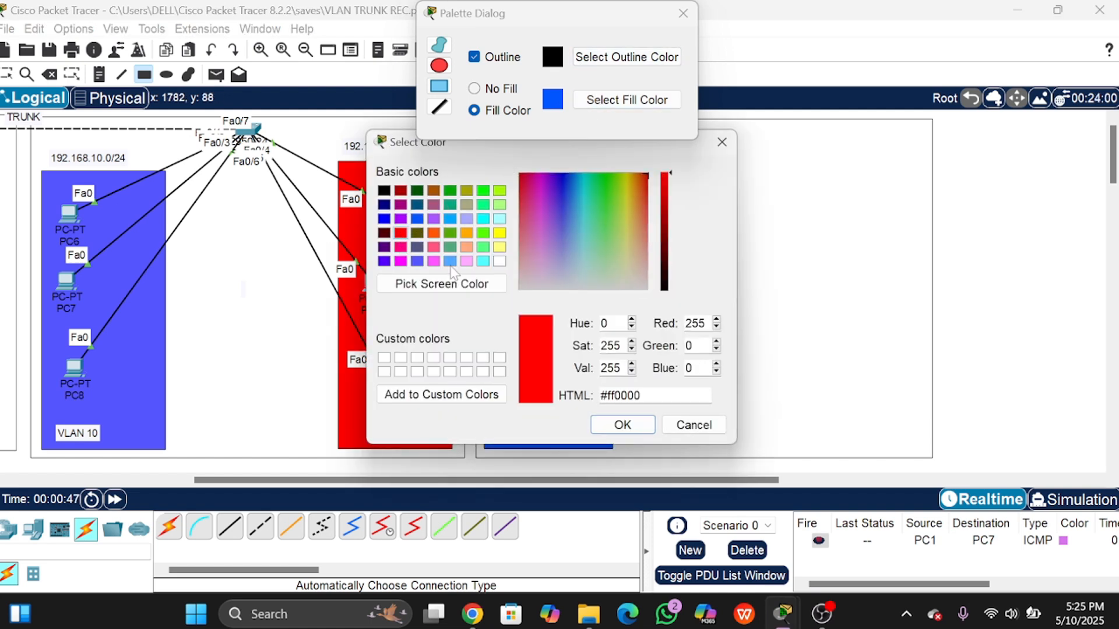
left_click(622, 424)
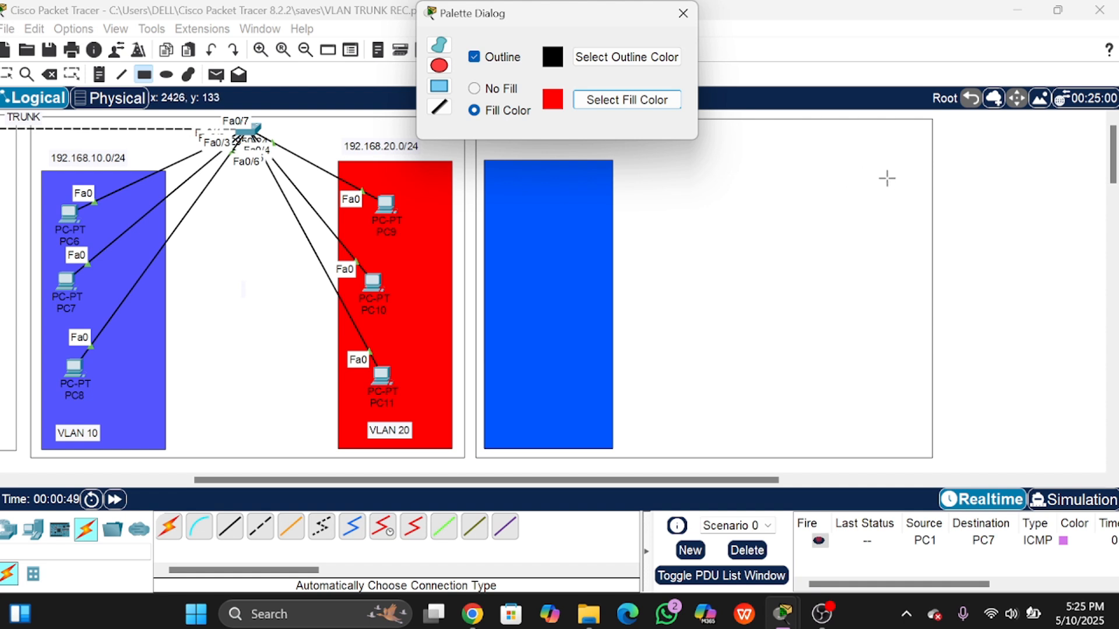
mouse_move(917, 173)
left_mouse_down()
mouse_move(817, 221)
mouse_move(770, 405)
mouse_move(774, 447)
left_mouse_up()
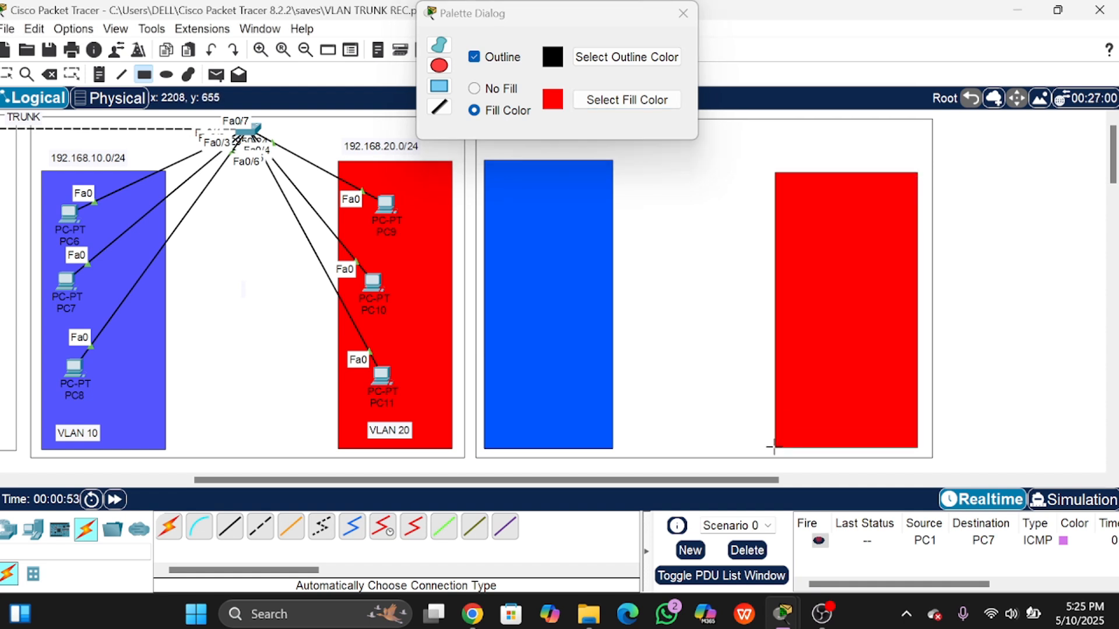
left_click(682, 13)
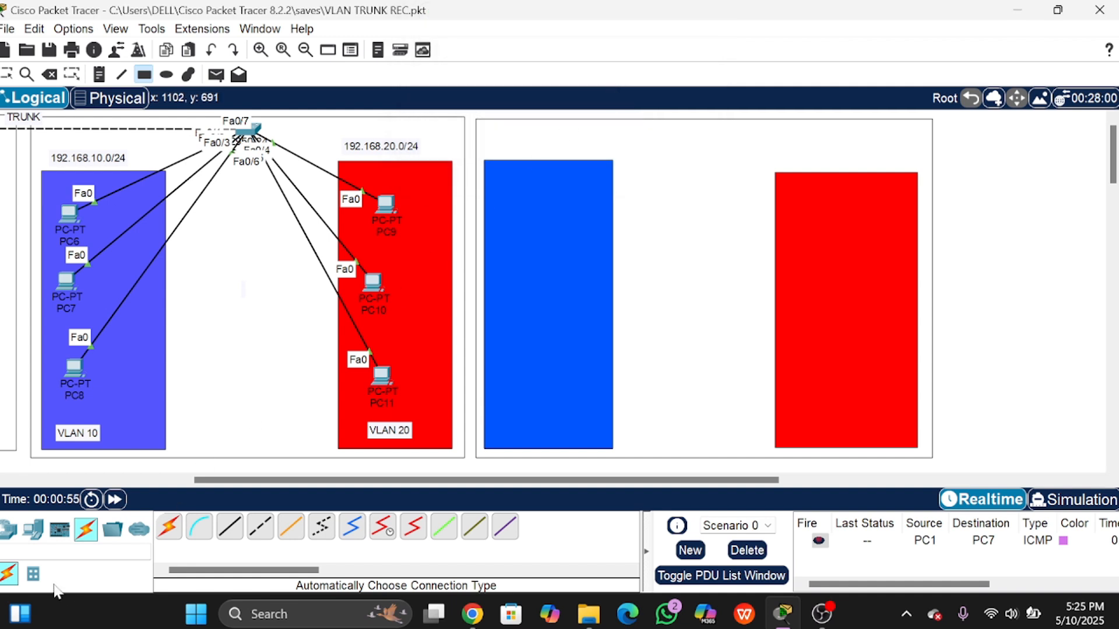
Step: Place a 2950-24 switch, Switch2, above between the two rectangles
left_click(8, 529)
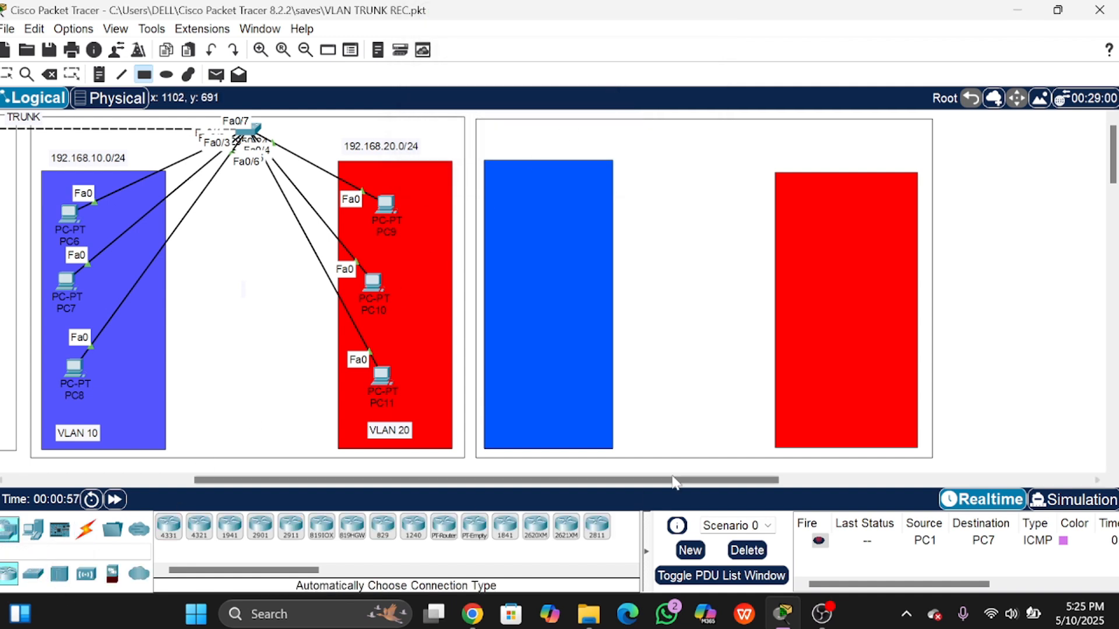
left_click(34, 574)
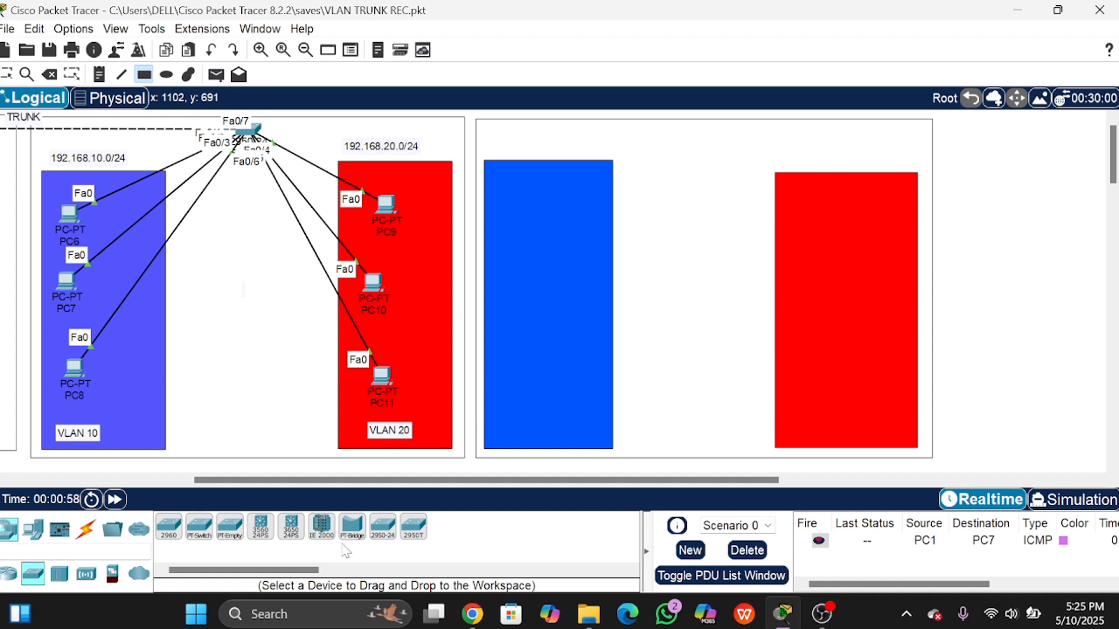
left_click(383, 527)
left_click(694, 145)
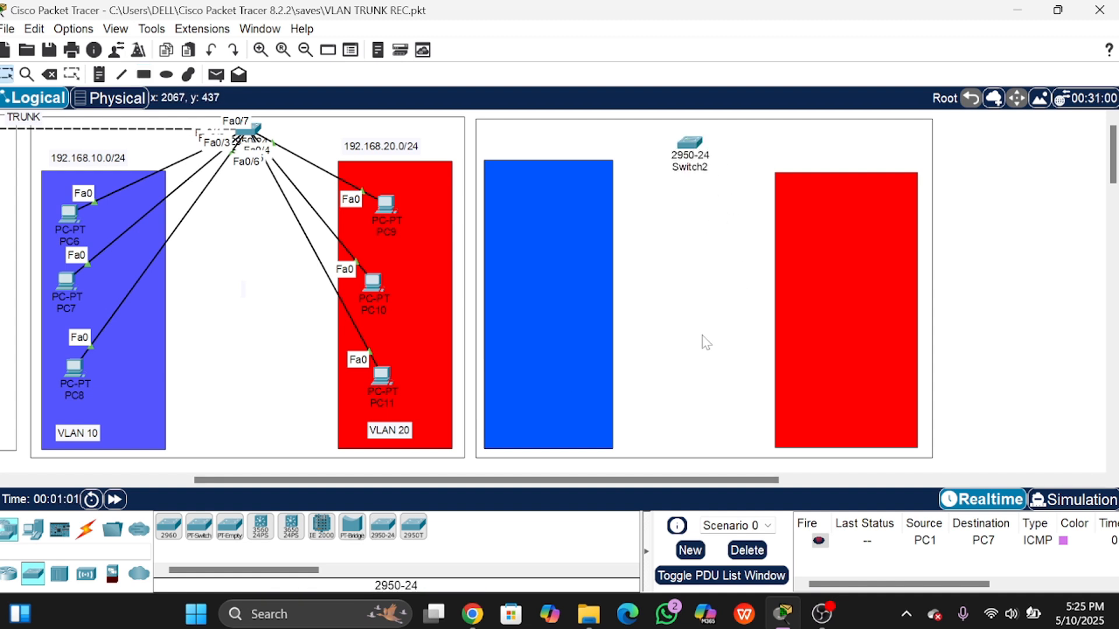
Step: Place PC12–PC14 in the blue rectangle and PC15–PC17 in the red rectangle
left_click(33, 529)
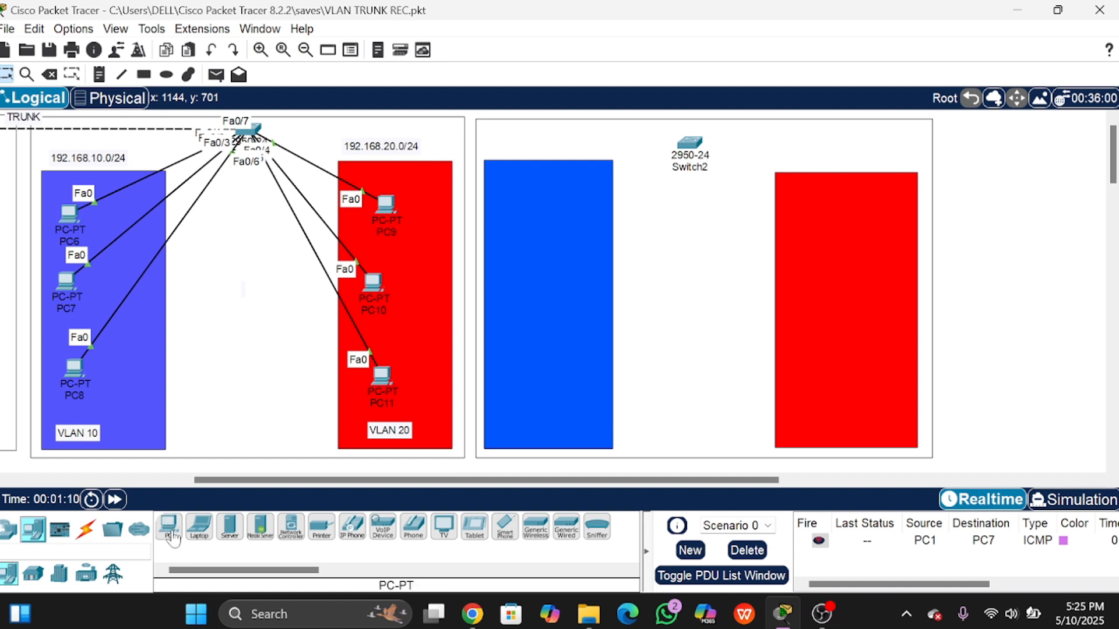
left_click(172, 535)
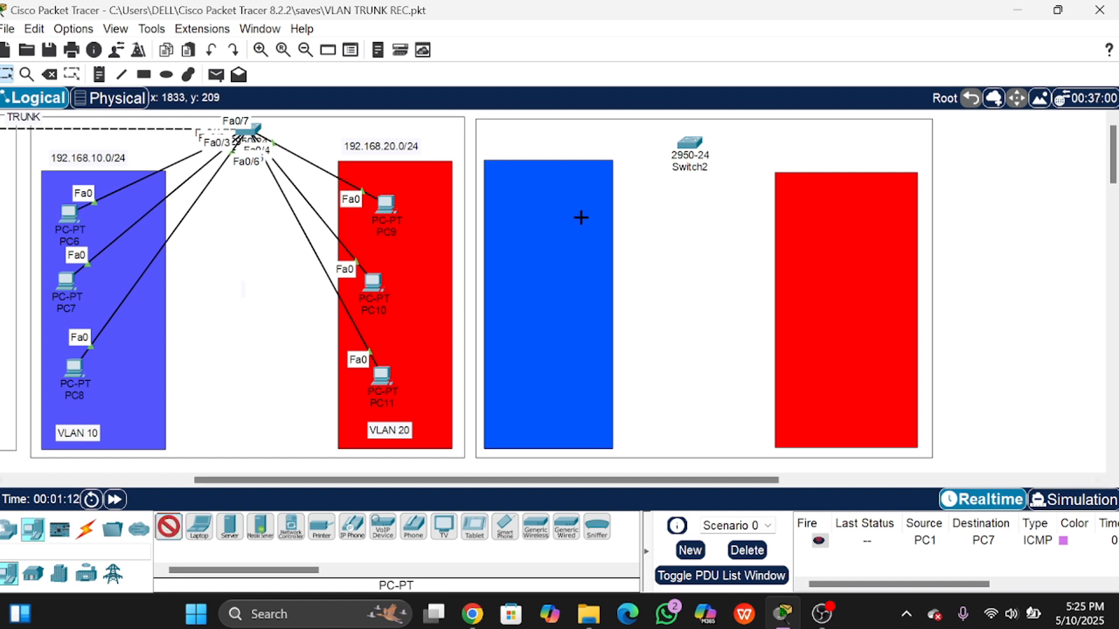
left_click(531, 189)
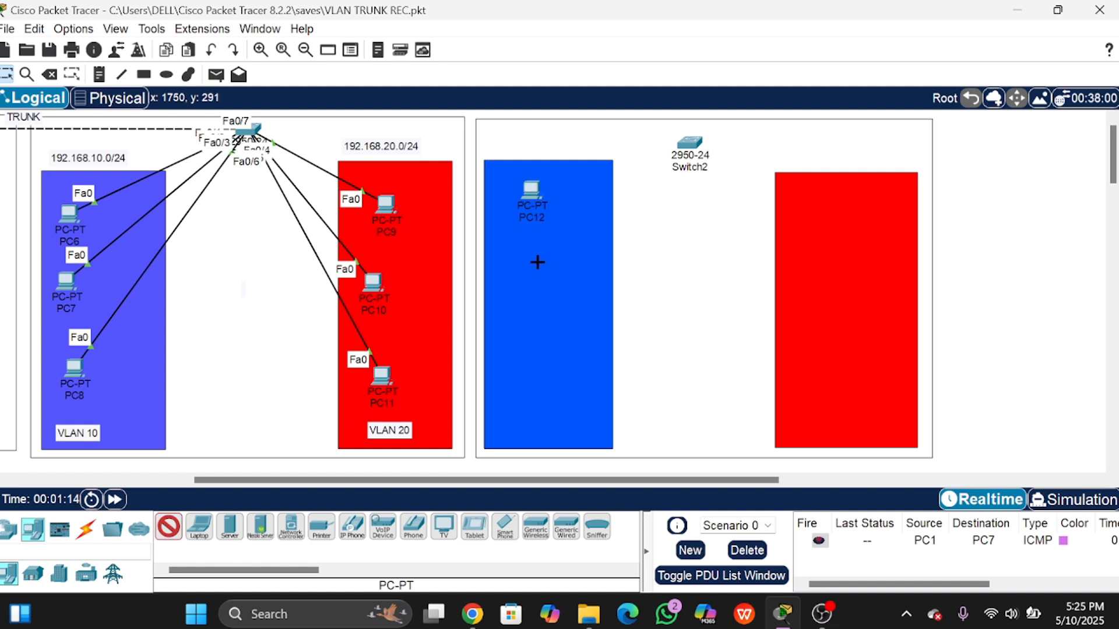
left_click(529, 279)
left_click(532, 392)
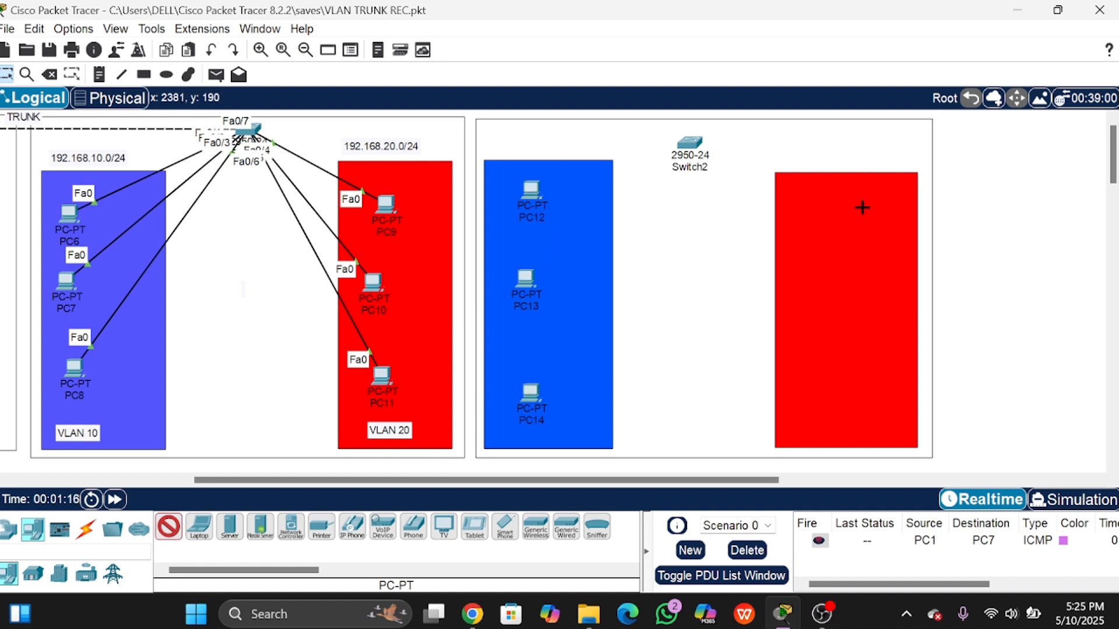
left_click(842, 206)
left_click(838, 291)
left_click(837, 389)
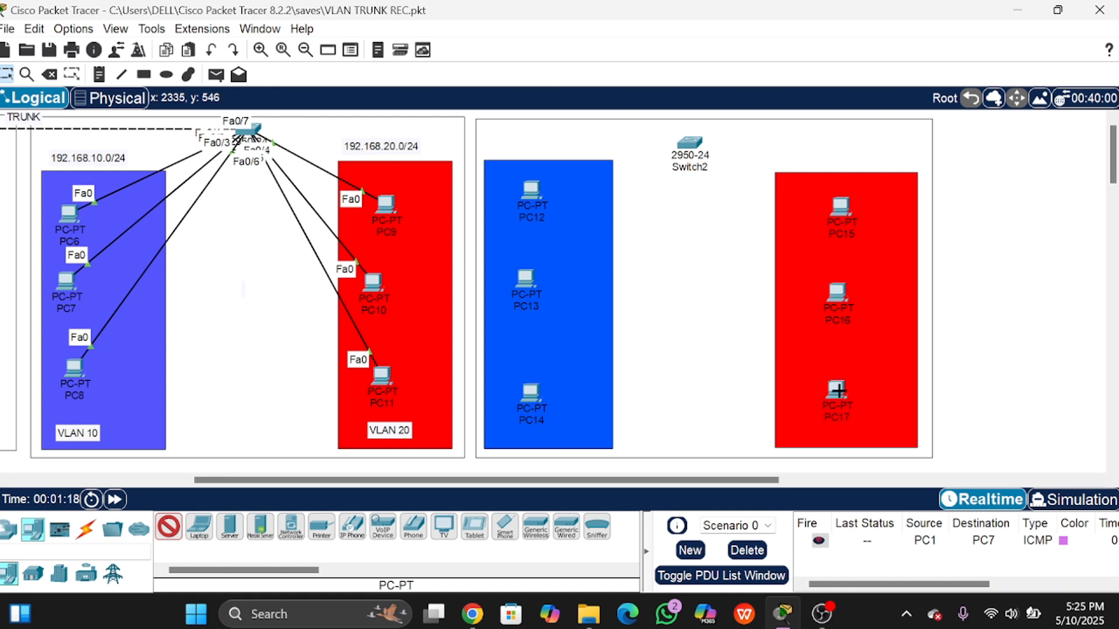
left_click(168, 527)
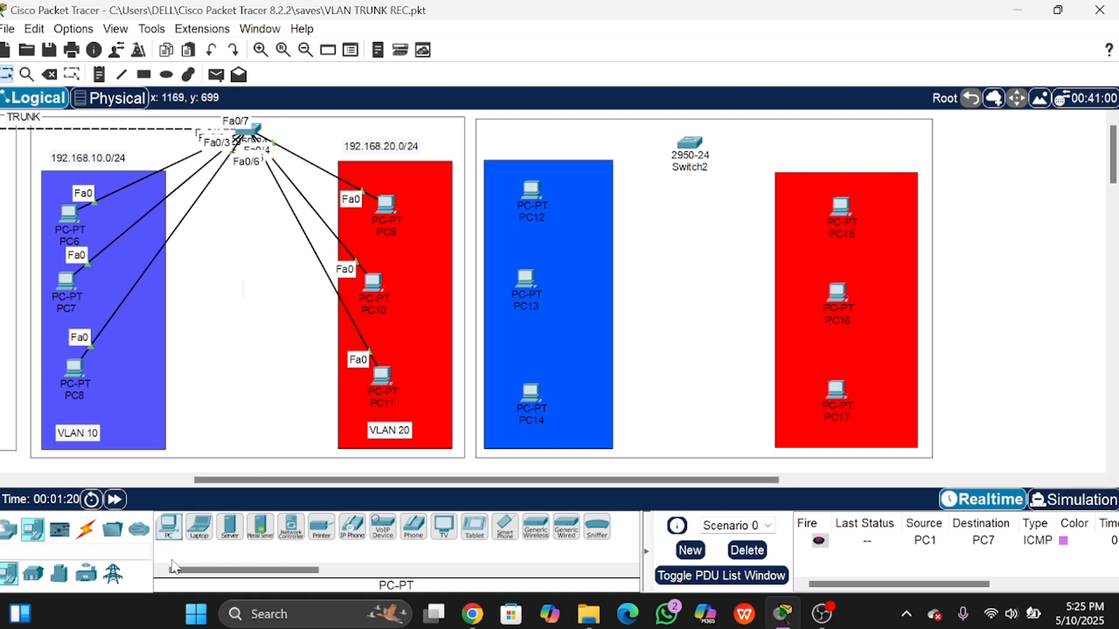
left_click(88, 533)
left_click(168, 527)
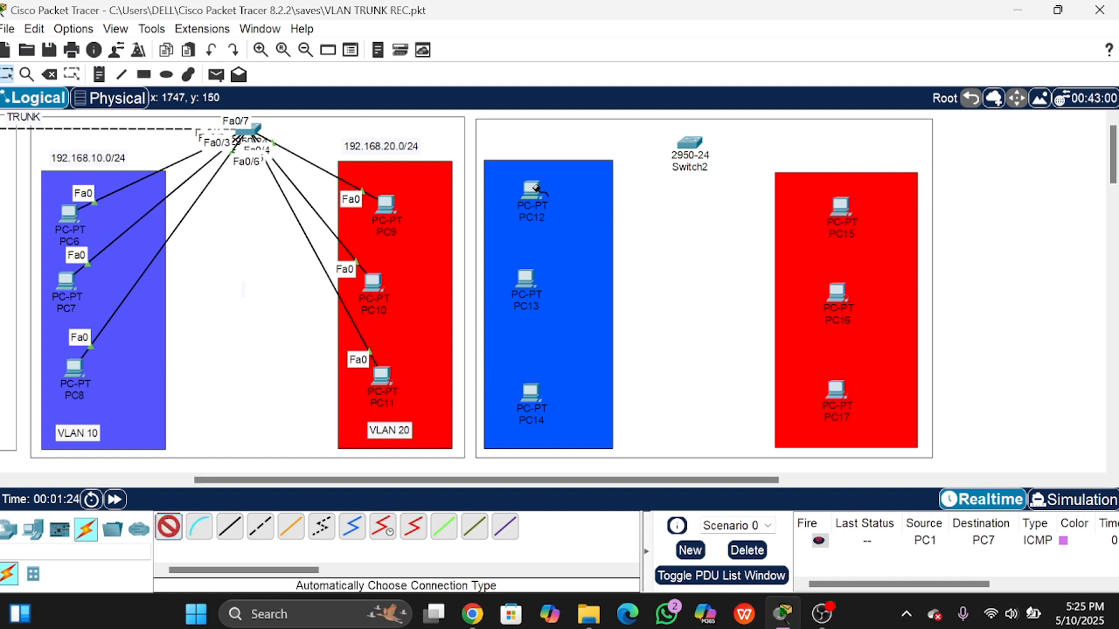
Step: Cable PC12, PC13 and PC14 to Switch2 ports Fa0/1, Fa0/2 and Fa0/3
left_click(536, 190)
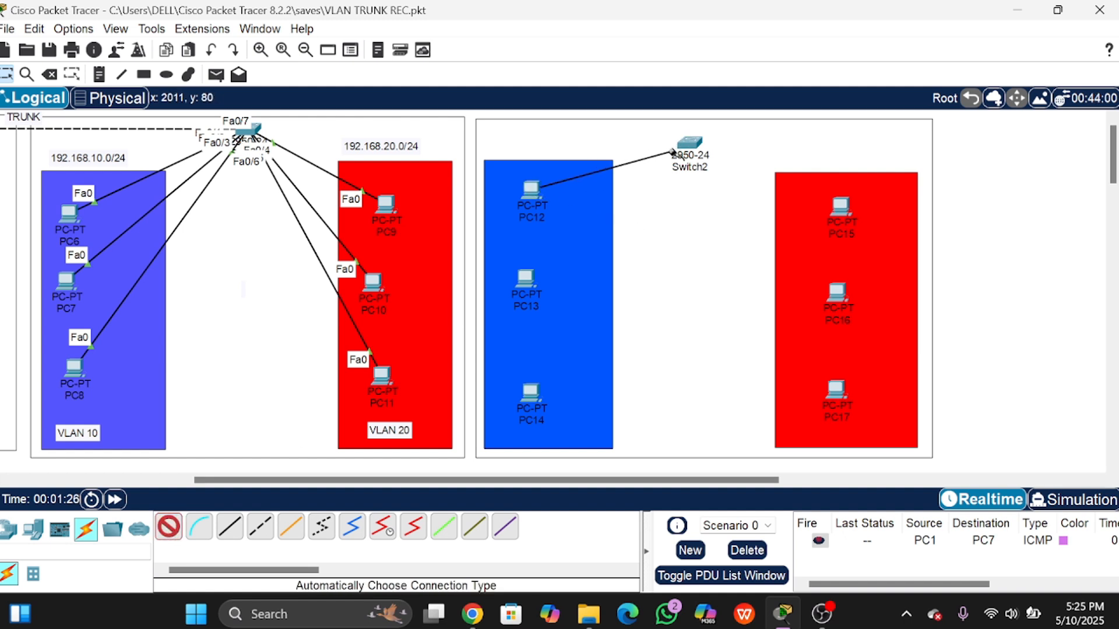
left_click(689, 143)
left_click(526, 277)
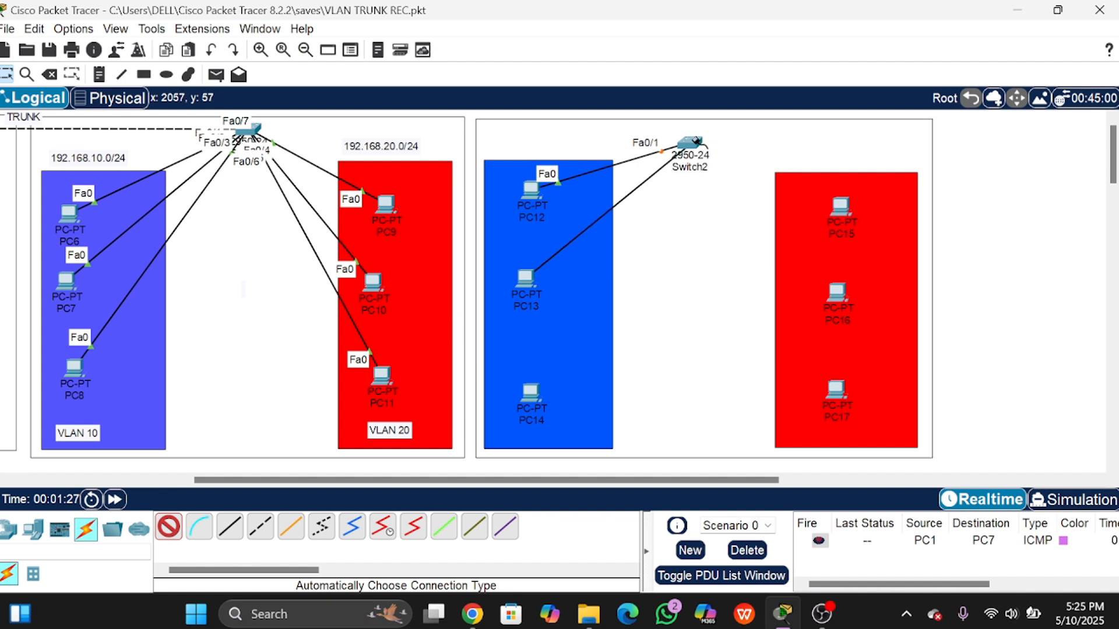
left_click(689, 143)
left_click(530, 400)
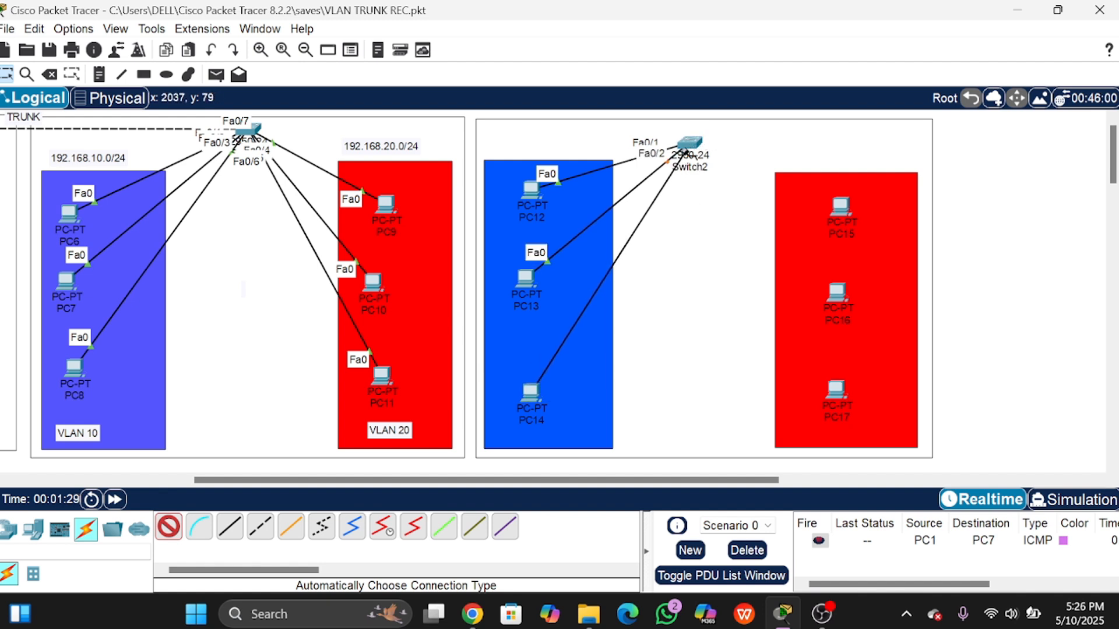
left_click(689, 143)
Step: Cable PC15–PC17 to Switch2 Fa0/4–Fa0/6, and link Switch2 Fa0/7 to Switch1 Fa0/8
left_click(840, 205)
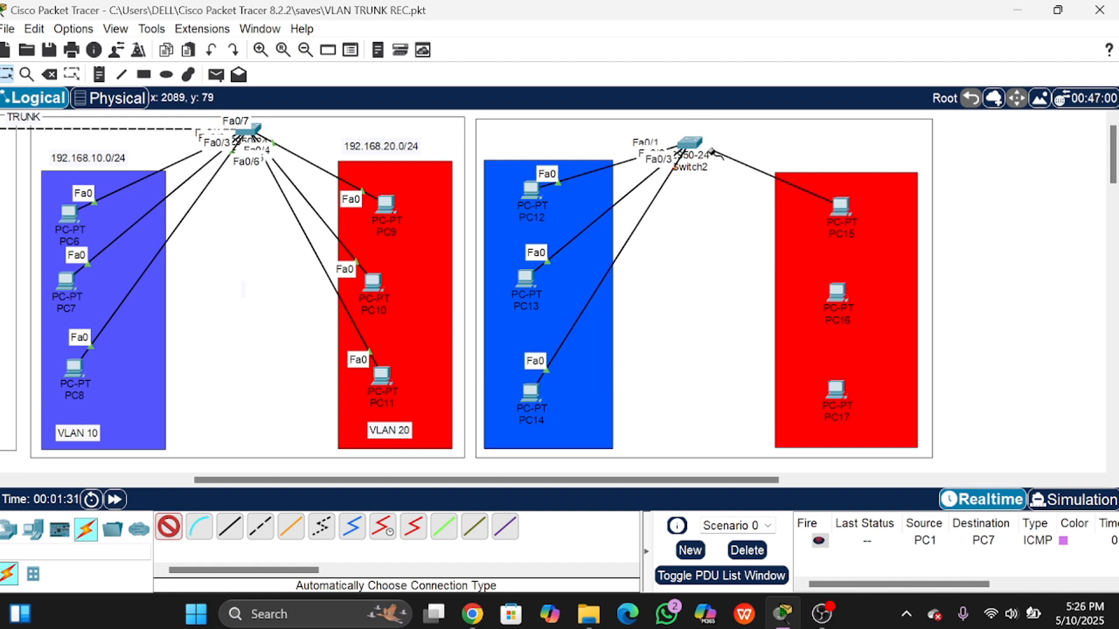
left_click(689, 143)
left_click(833, 289)
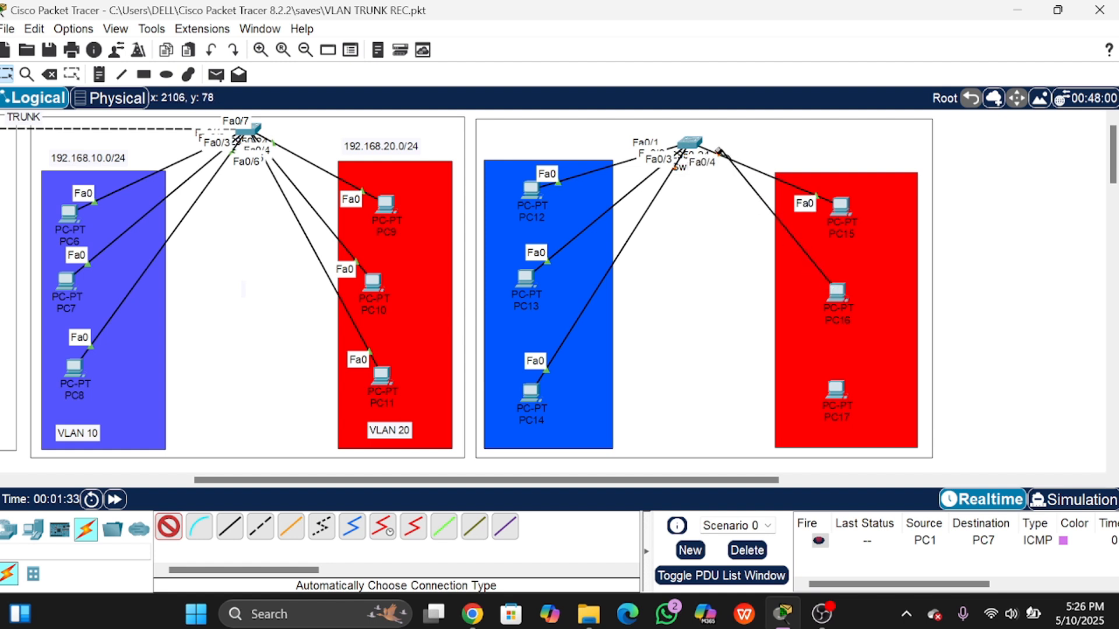
left_click(690, 143)
left_click(836, 388)
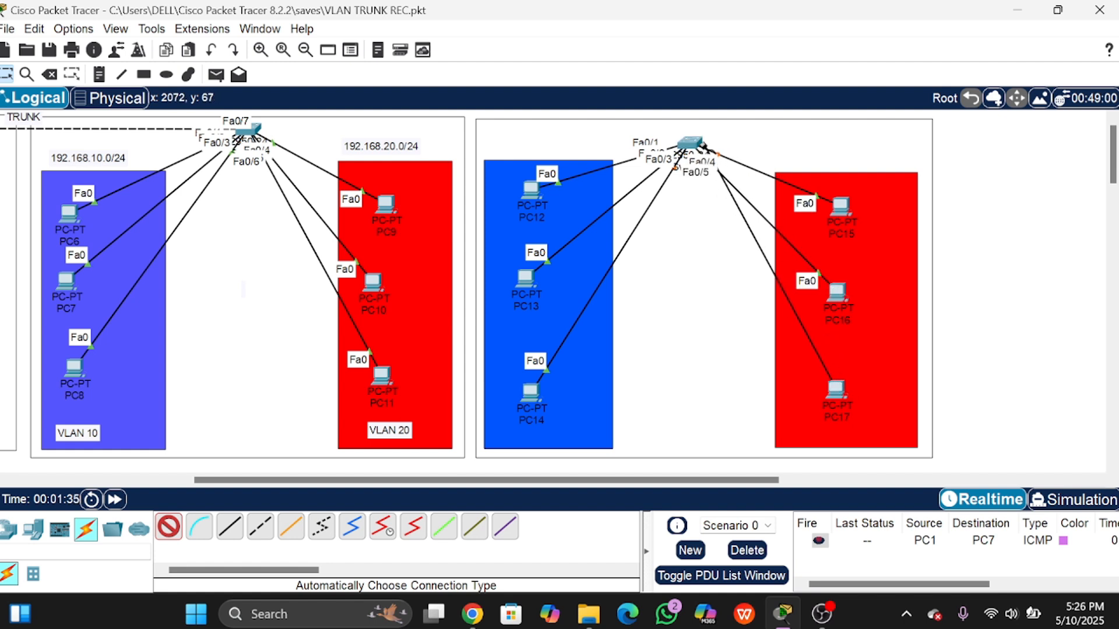
left_click(689, 143)
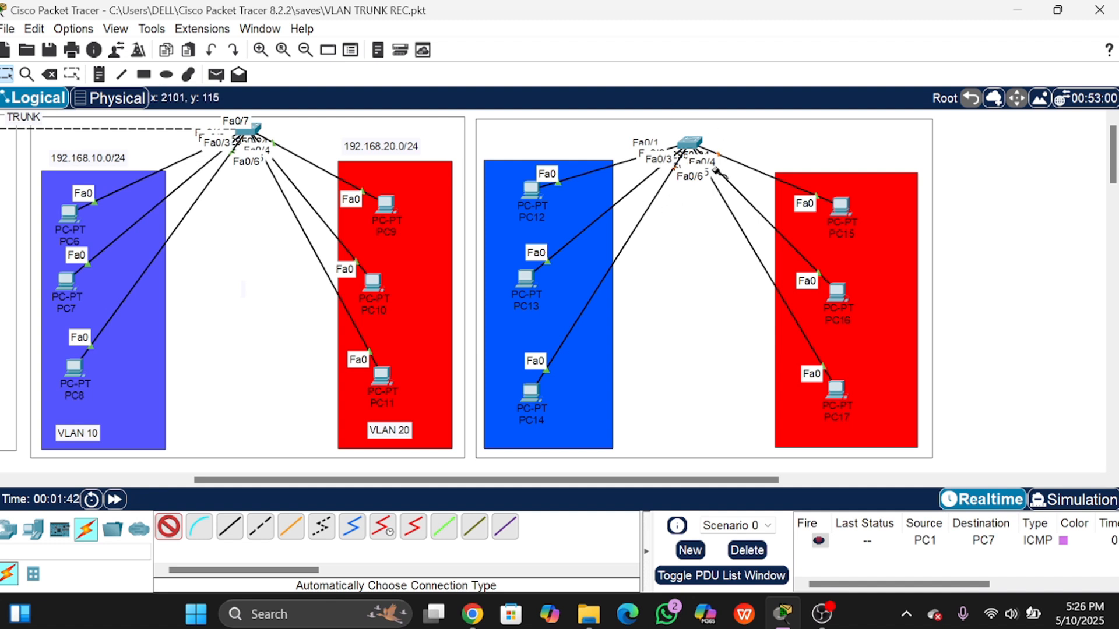
left_click(680, 143)
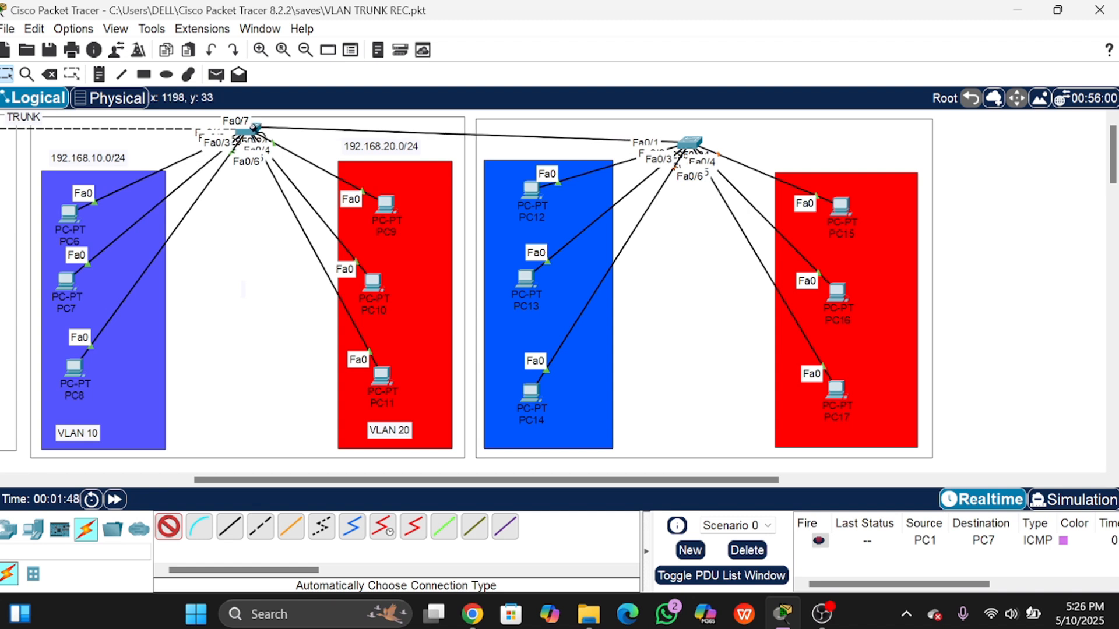
left_click(249, 128)
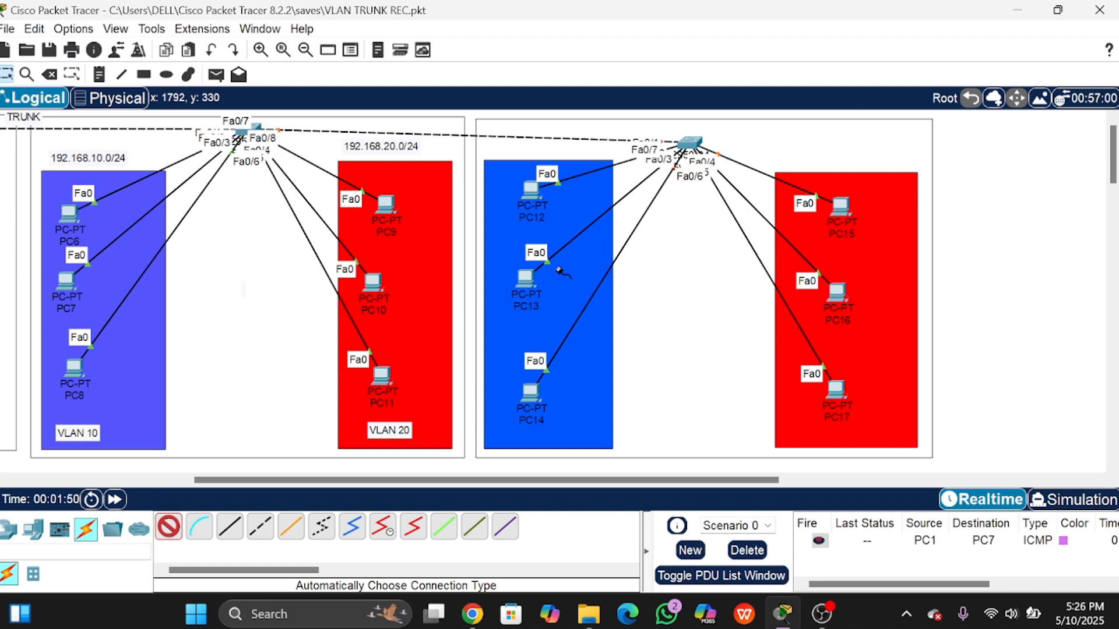
Step: Add two text notes between the rectangles reading VLAN 10 and VLAN 20
left_click(165, 535)
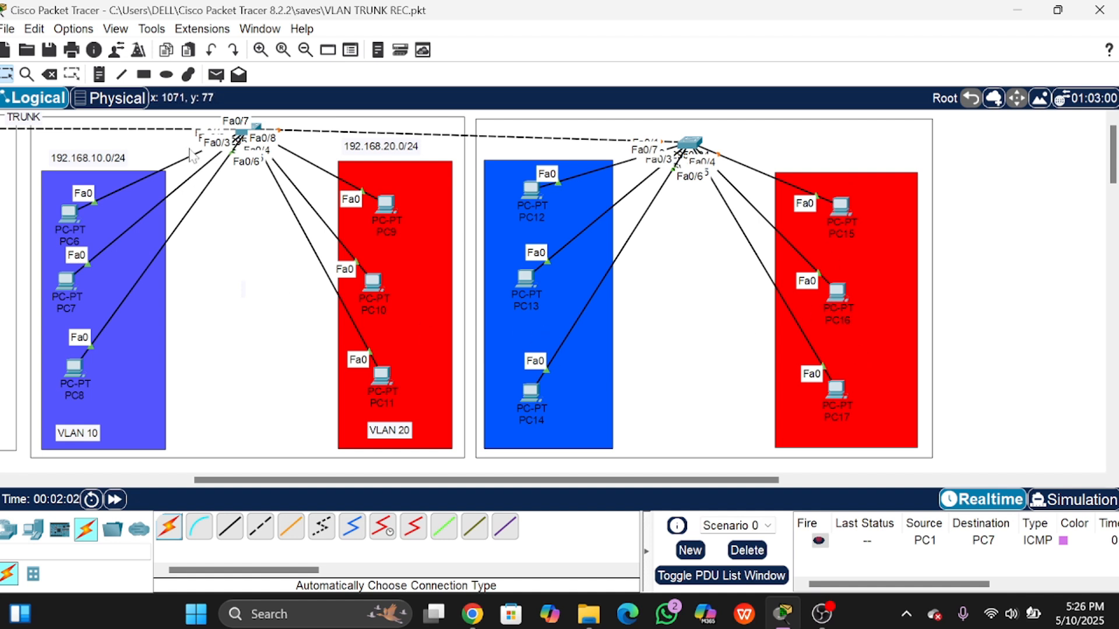
left_click(680, 313)
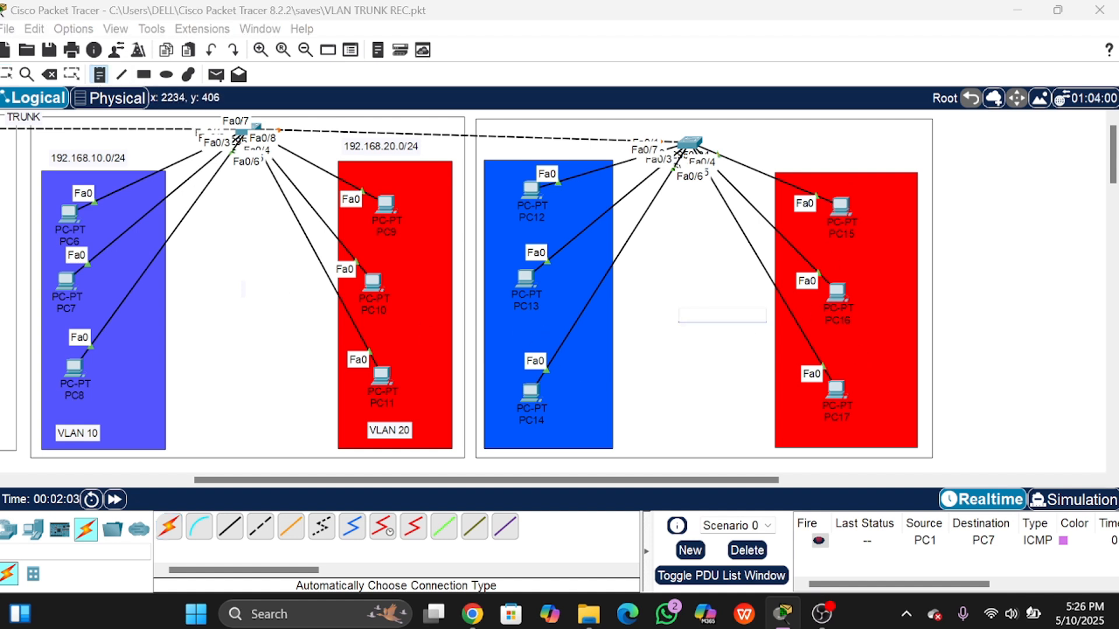
type("VLAN 10")
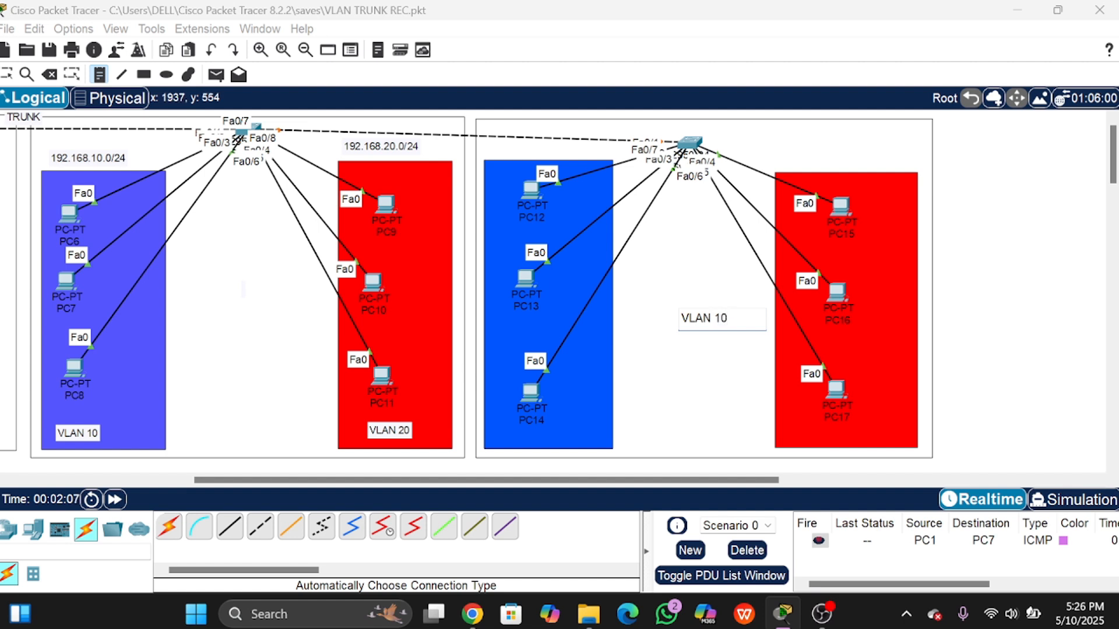
left_click(641, 397)
type("V")
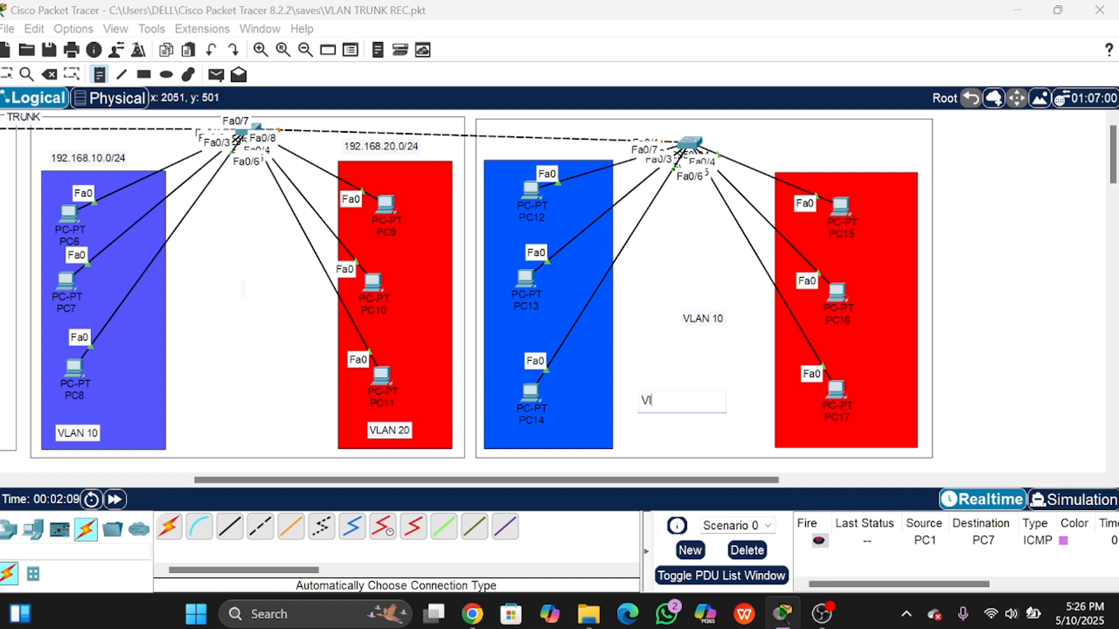
type("LAN ")
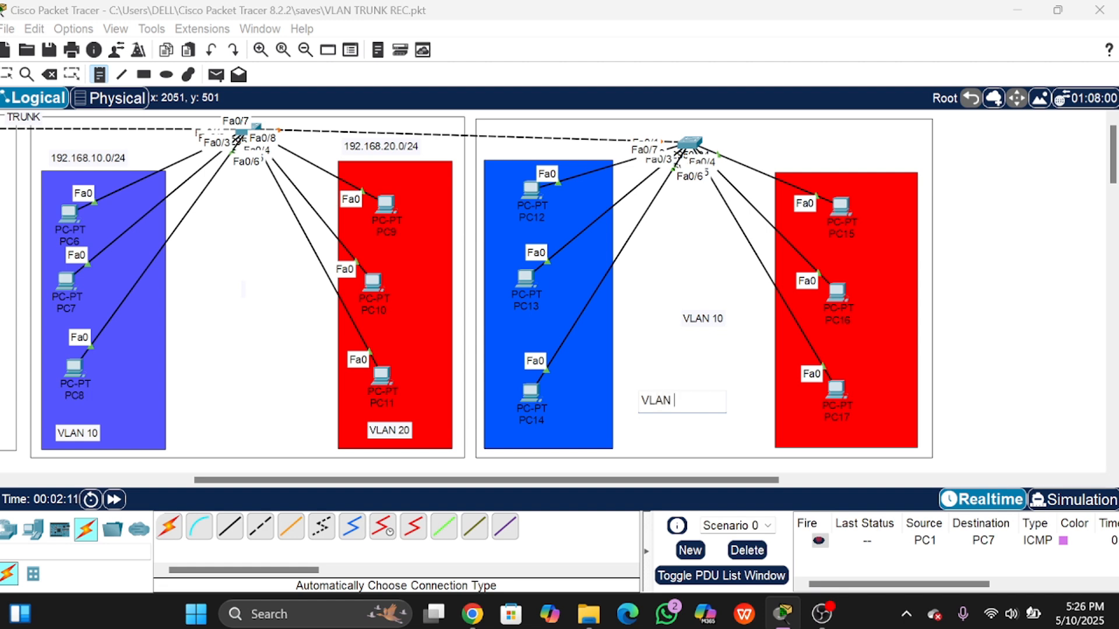
type("20")
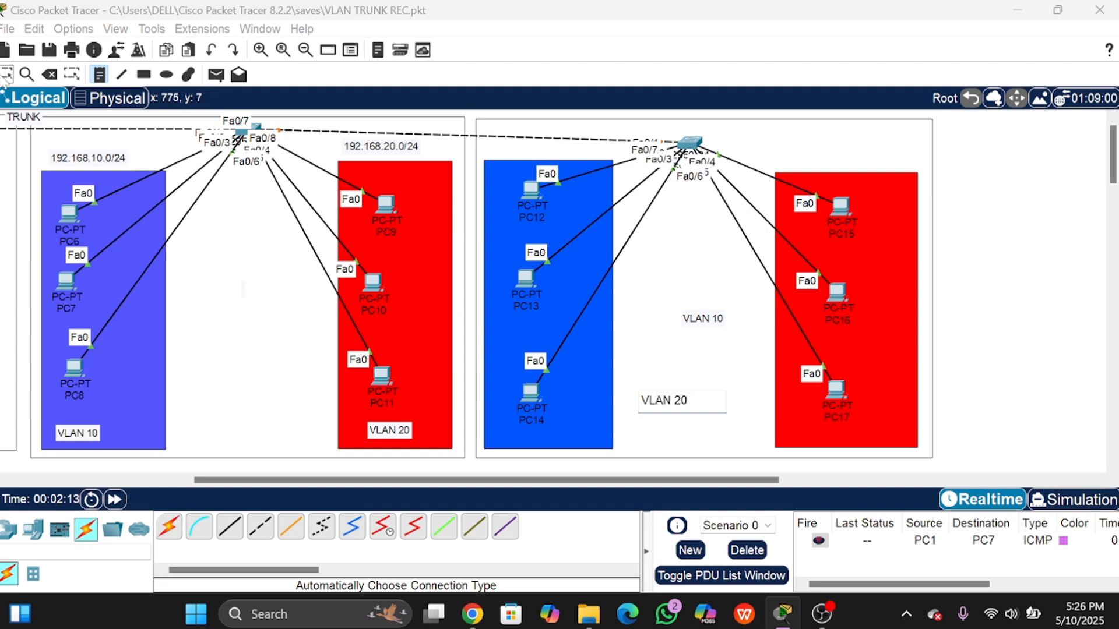
left_click(7, 74)
Step: Move VLAN 10 into the blue rectangle and VLAN 20 into the red area, then select the 192.168.10.0 note text
left_click_drag(712, 319, 524, 443)
left_click_drag(674, 408, 819, 440)
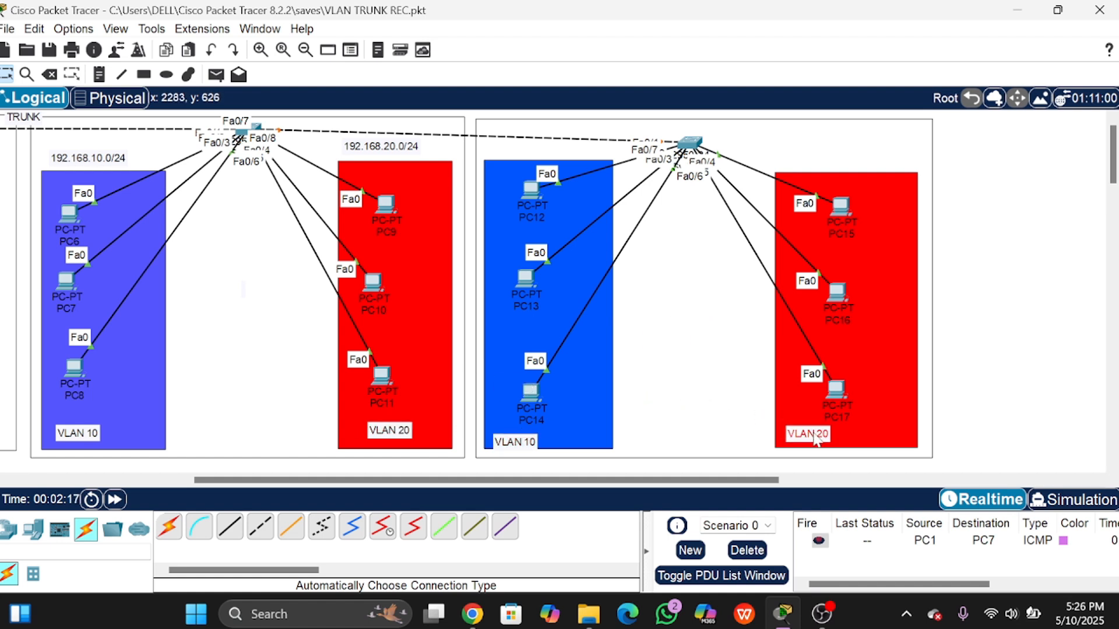
double_click(62, 161)
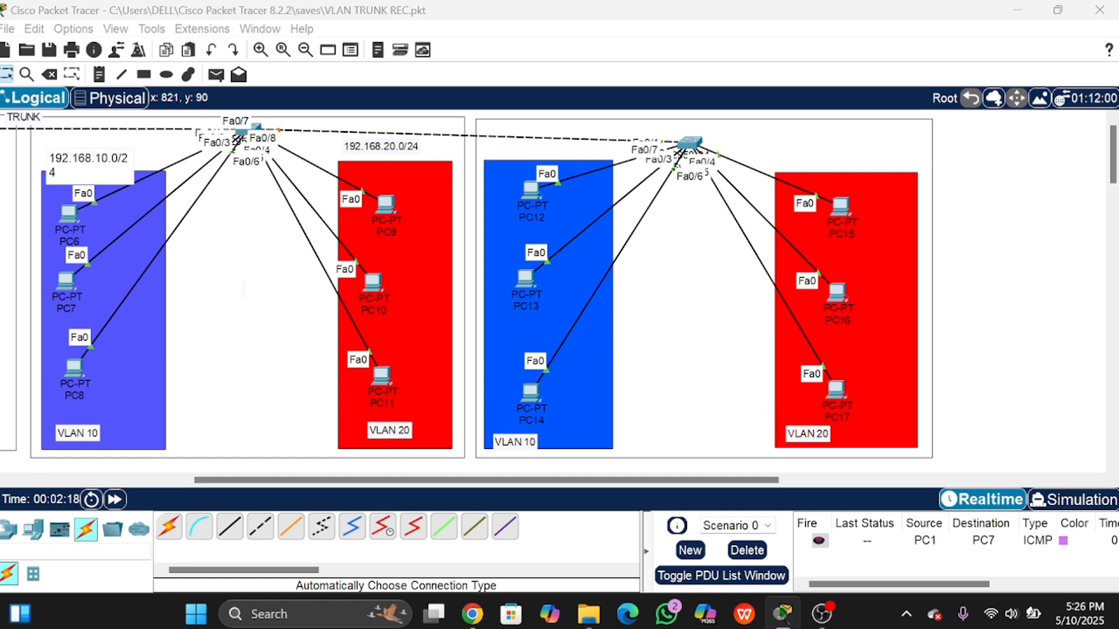
left_click_drag(50, 159, 118, 158)
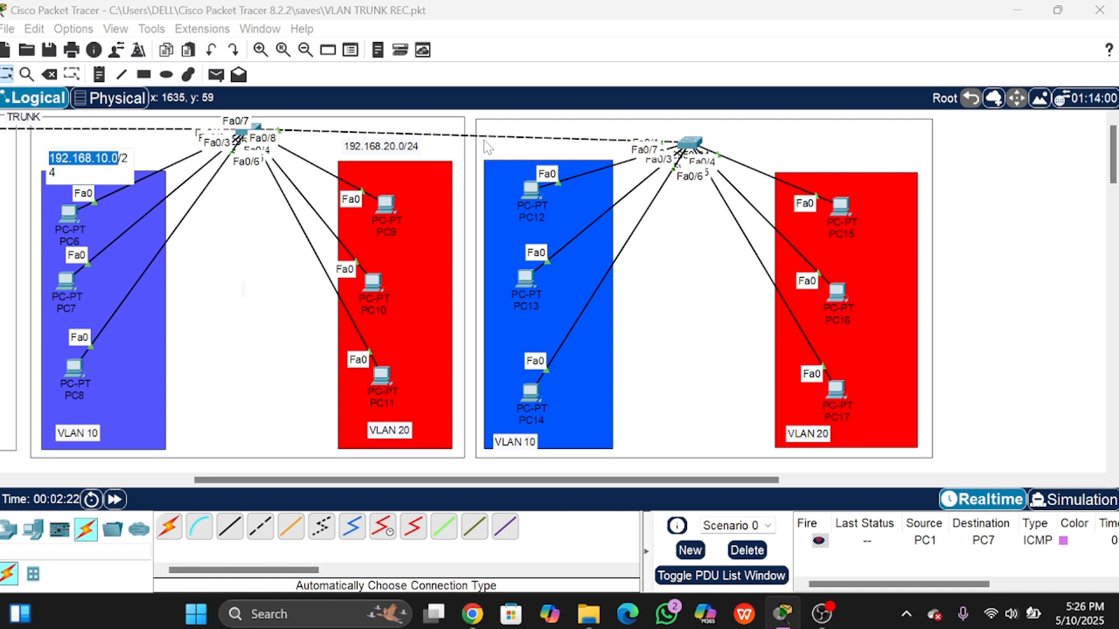
Step: Give PC12 the static IP address 192.168.10.7
left_click(526, 193)
left_click(533, 194)
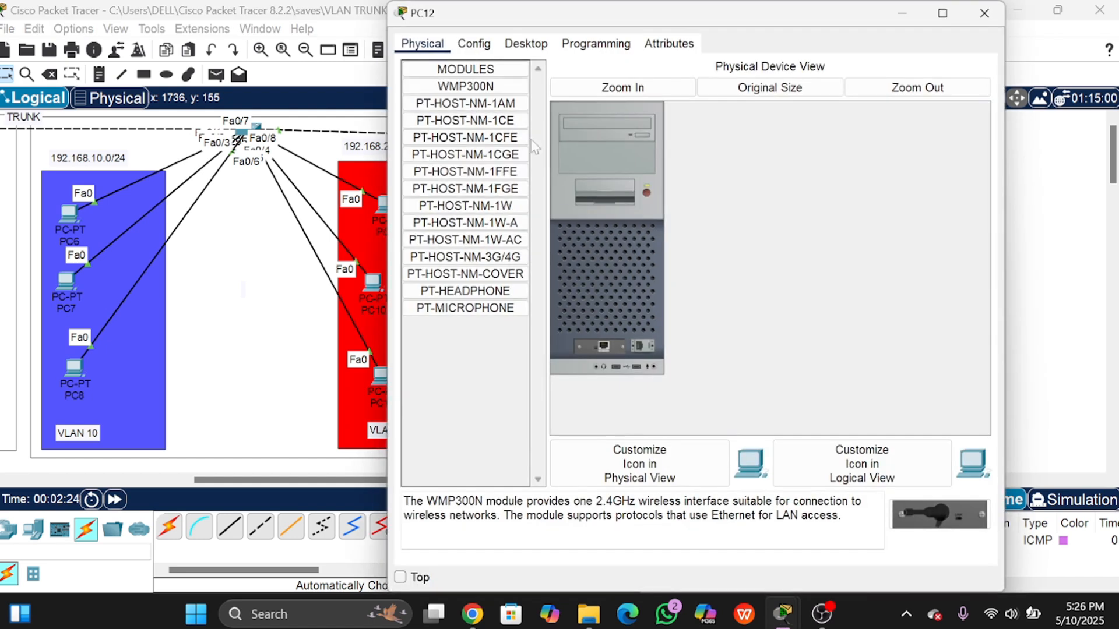
left_click(525, 44)
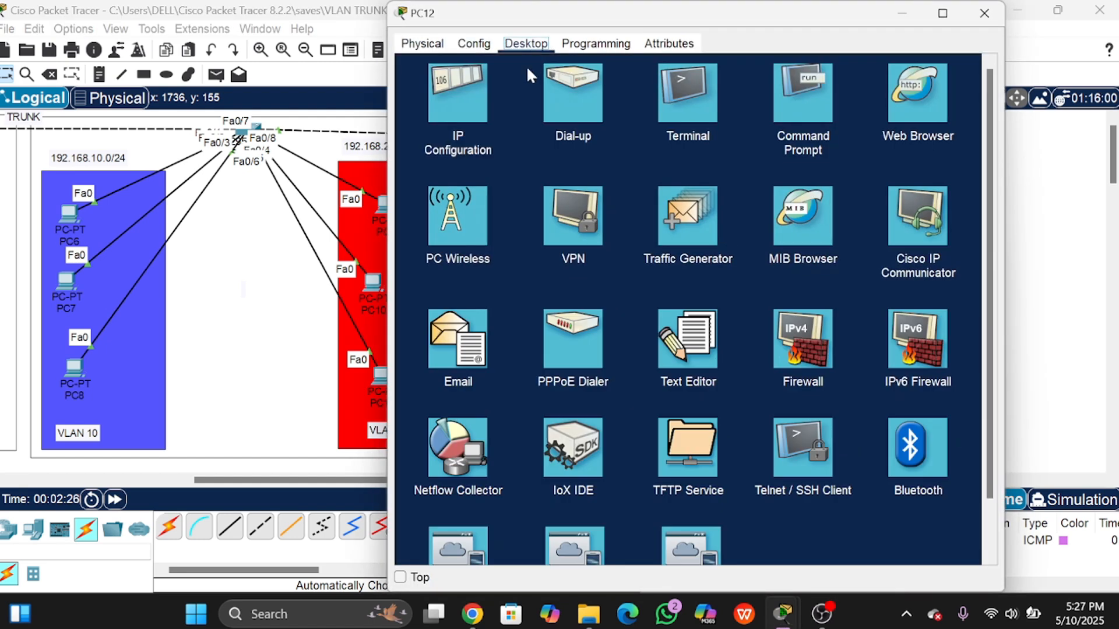
left_click(475, 96)
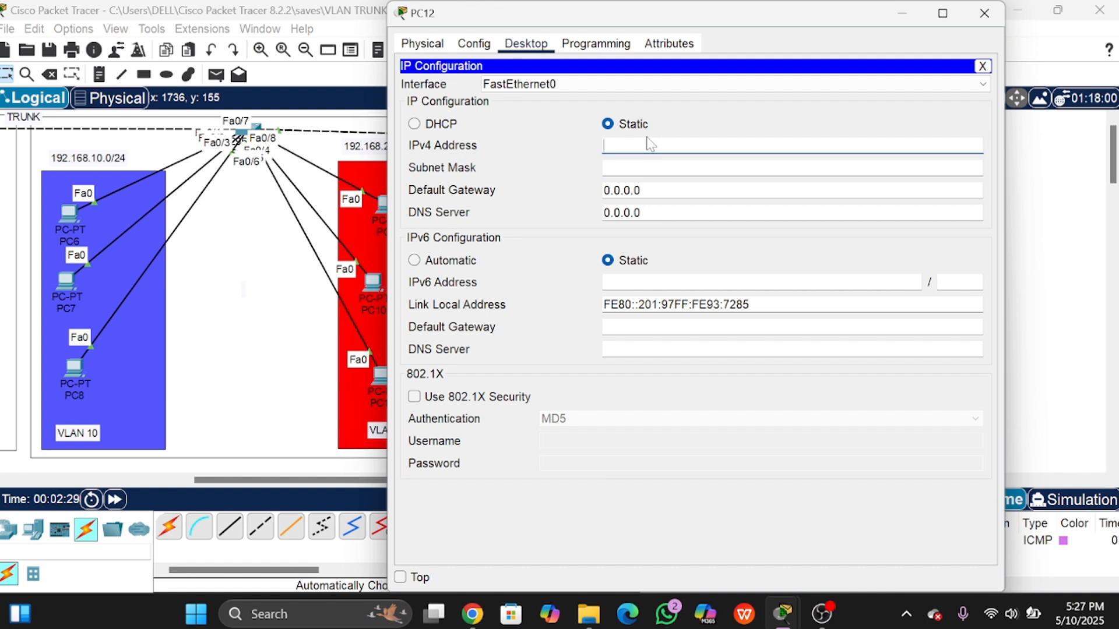
type("192.168.10.0")
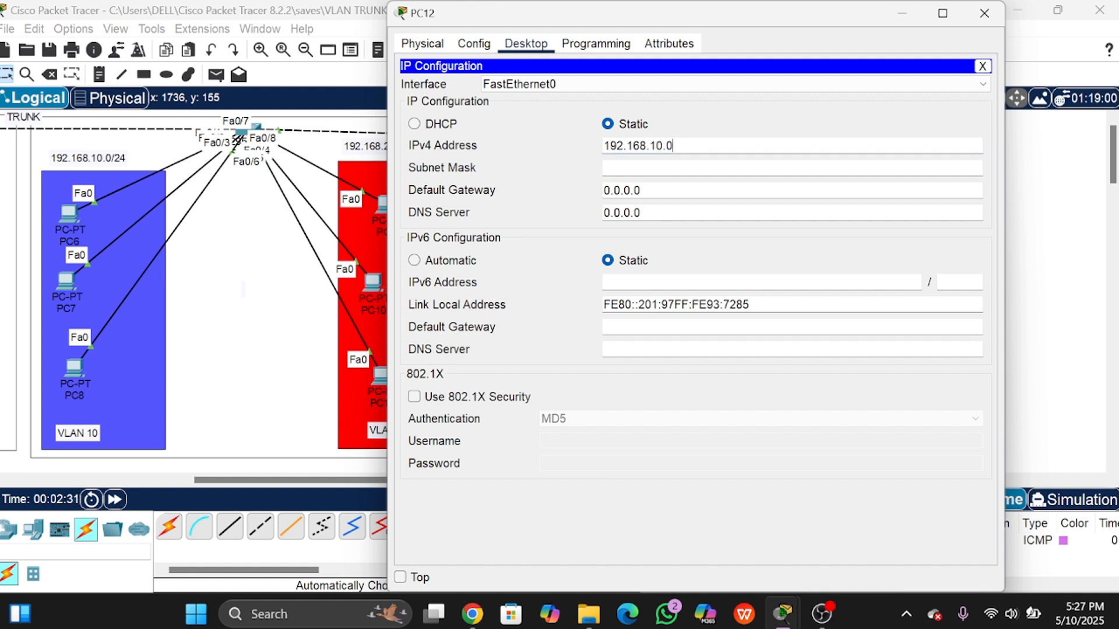
key("BackSpace")
type("7")
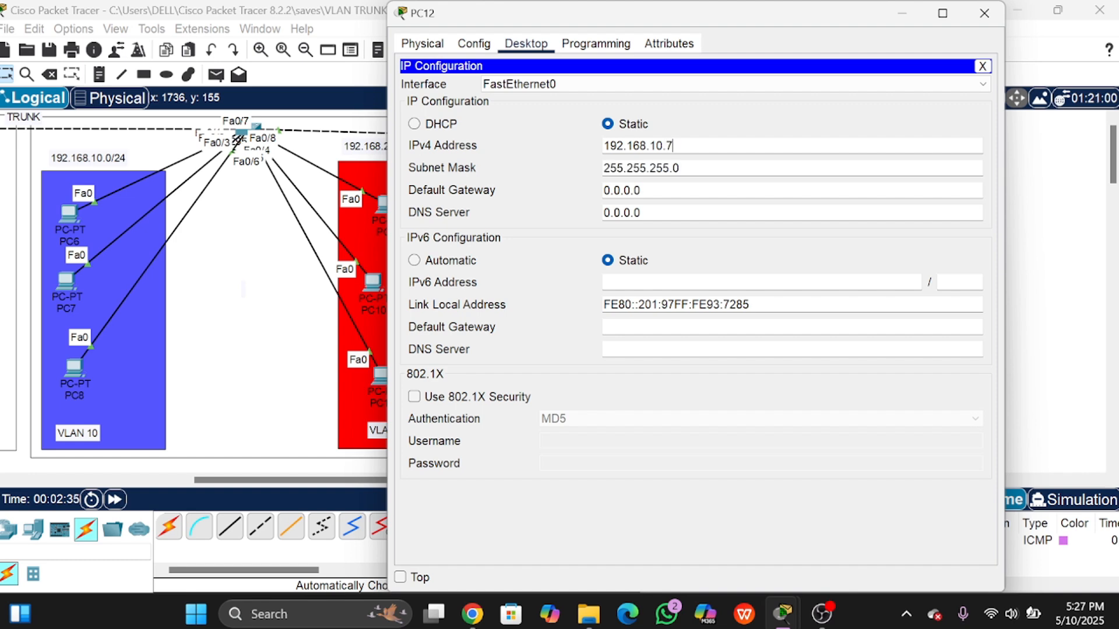
left_click(984, 13)
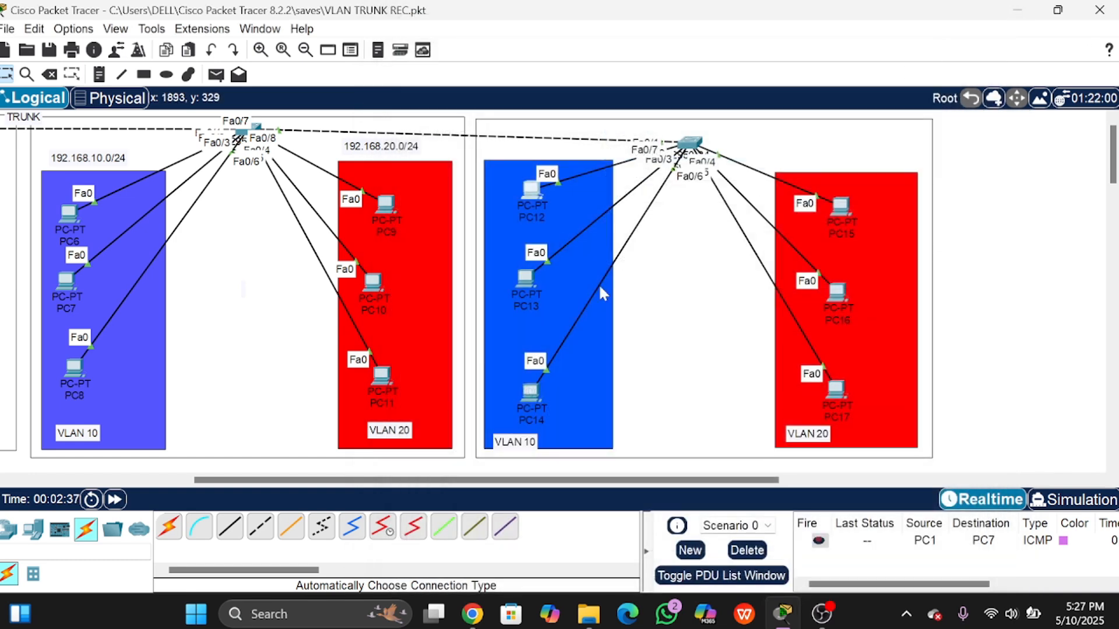
Step: Give PC13 the static IP address 192.168.10.8 with mask 255.255.255.0
left_click(523, 282)
left_click(527, 48)
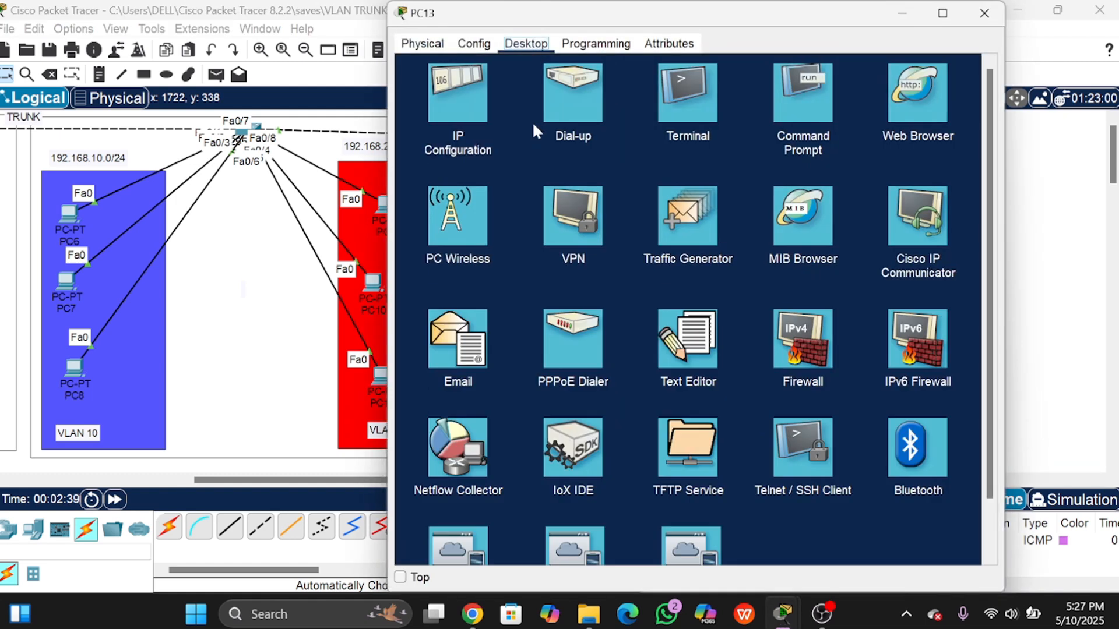
left_click(449, 99)
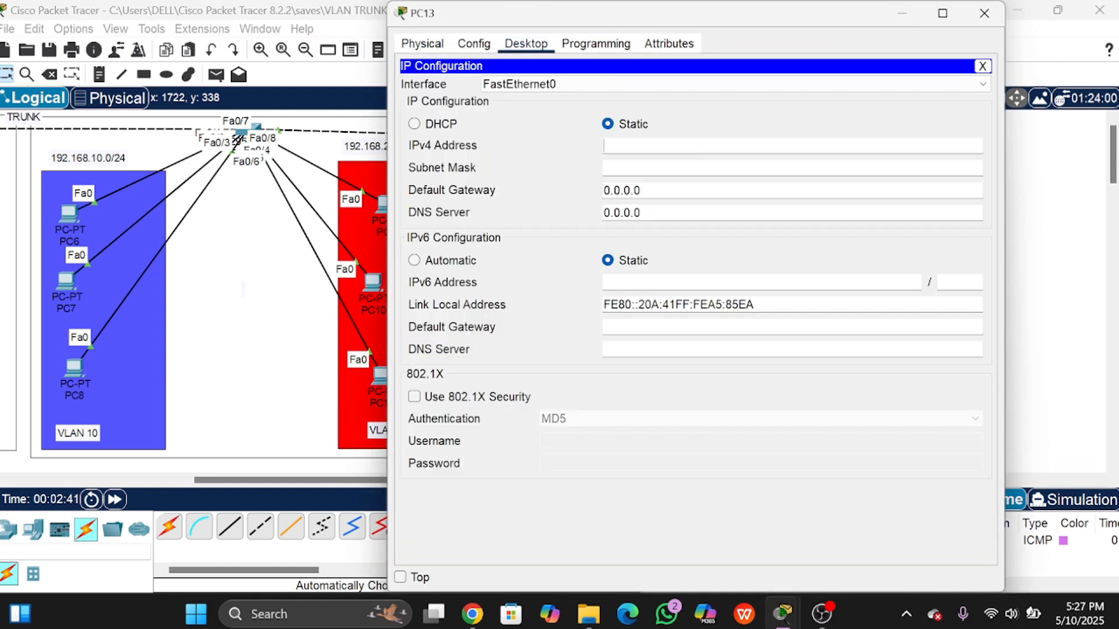
type("192.168.10.0")
key("BackSpace")
type("8")
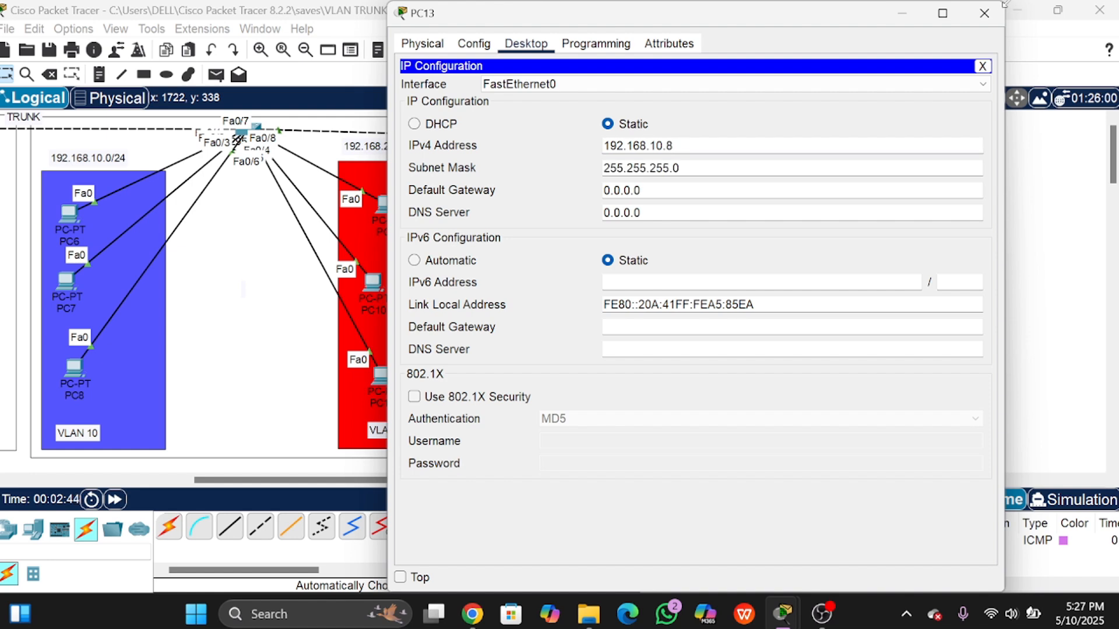
left_click(984, 13)
Step: Enter 192.168.10.06 as PC14's IP address so the subnet mask fills in
left_click(533, 370)
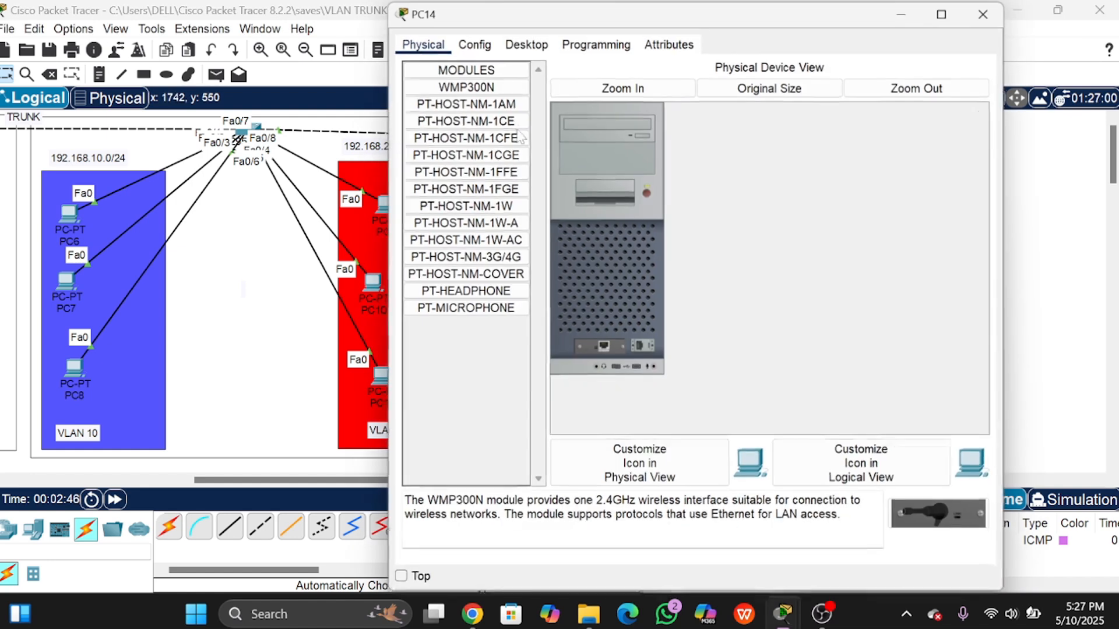
left_click(526, 45)
left_click(448, 88)
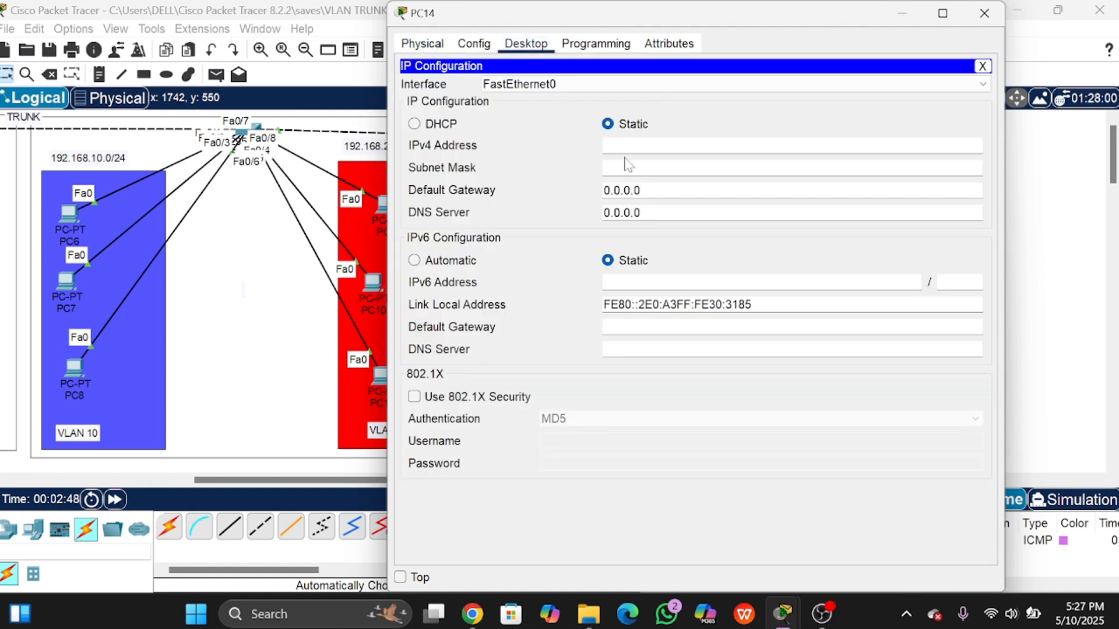
type("192.168.10.")
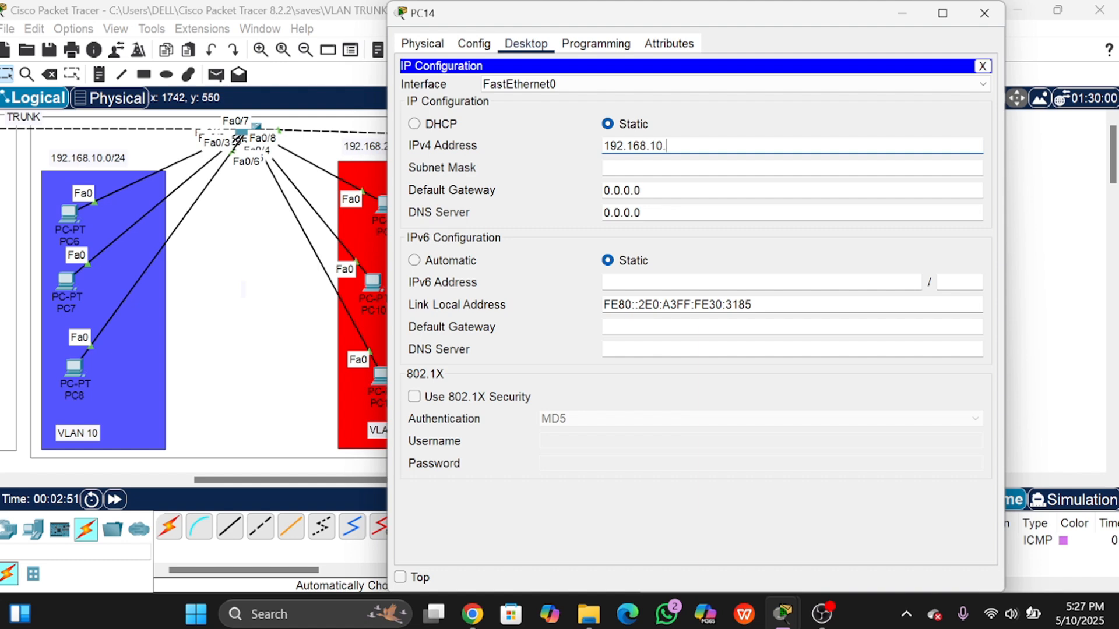
type("06")
key("Tab")
left_click(984, 13)
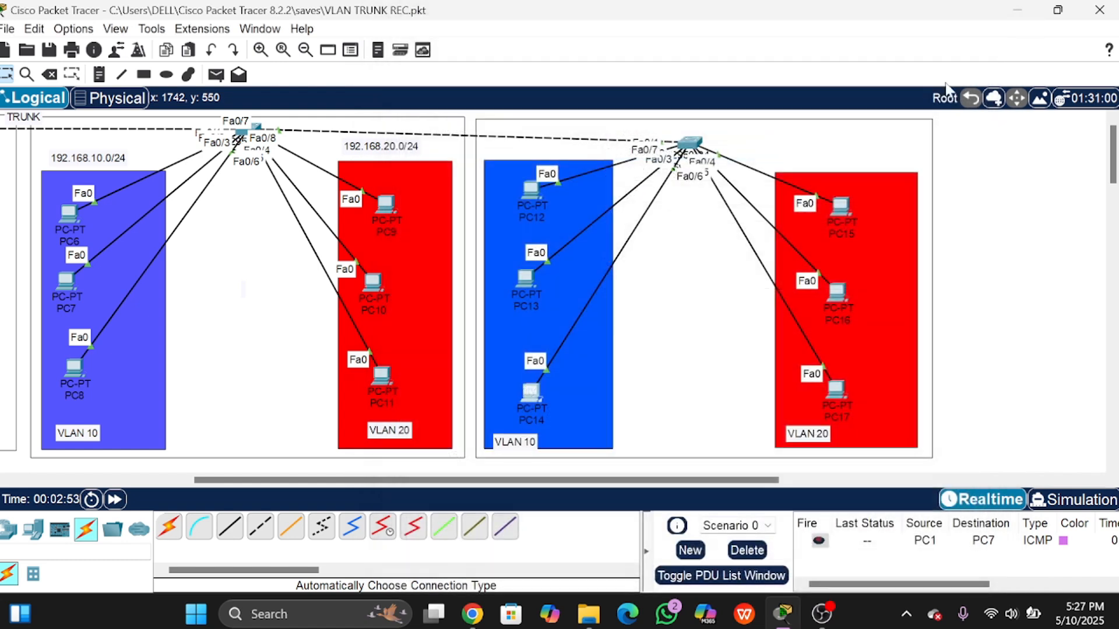
left_click(839, 205)
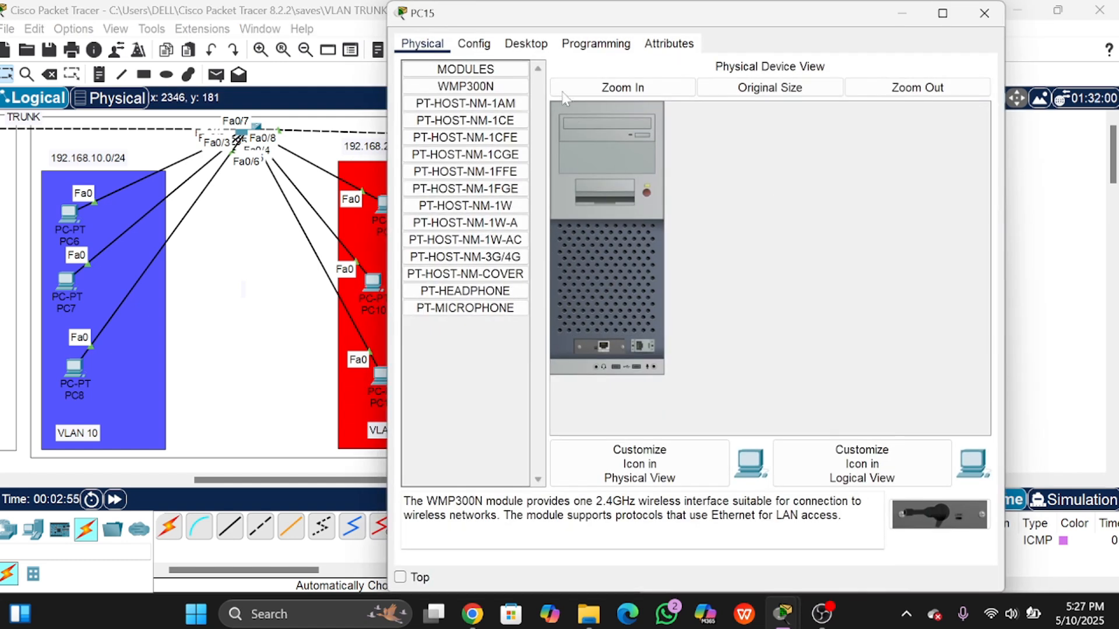
left_click(525, 43)
left_click(468, 96)
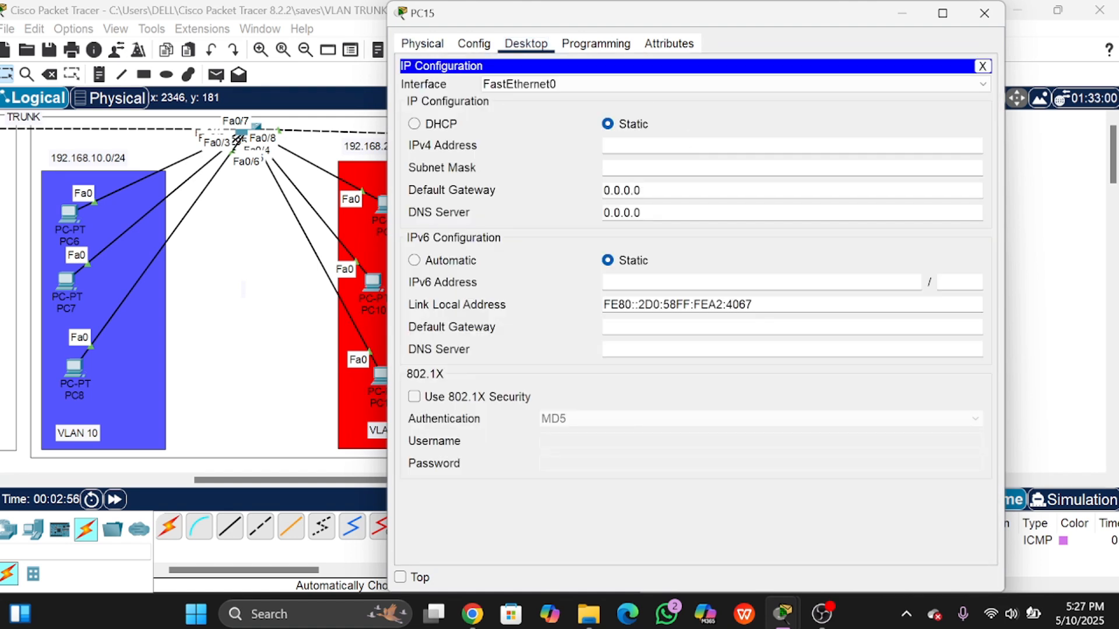
type("192.168.10.0")
key("Left")
key("Left")
key("Left")
key("BackSpace")
type("20.")
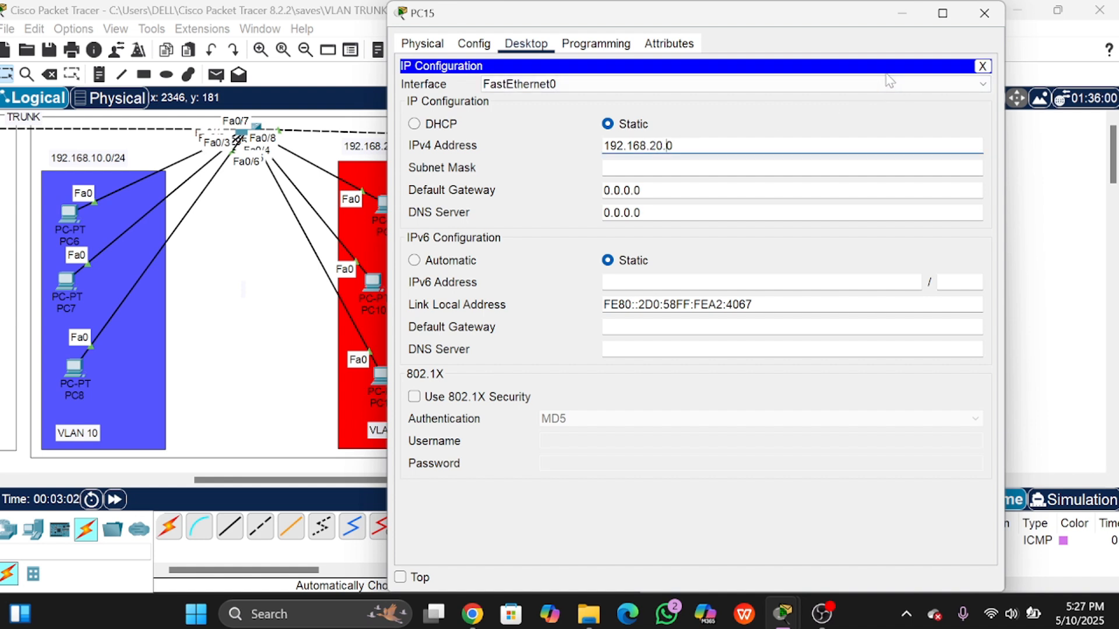
type("7")
key("Return")
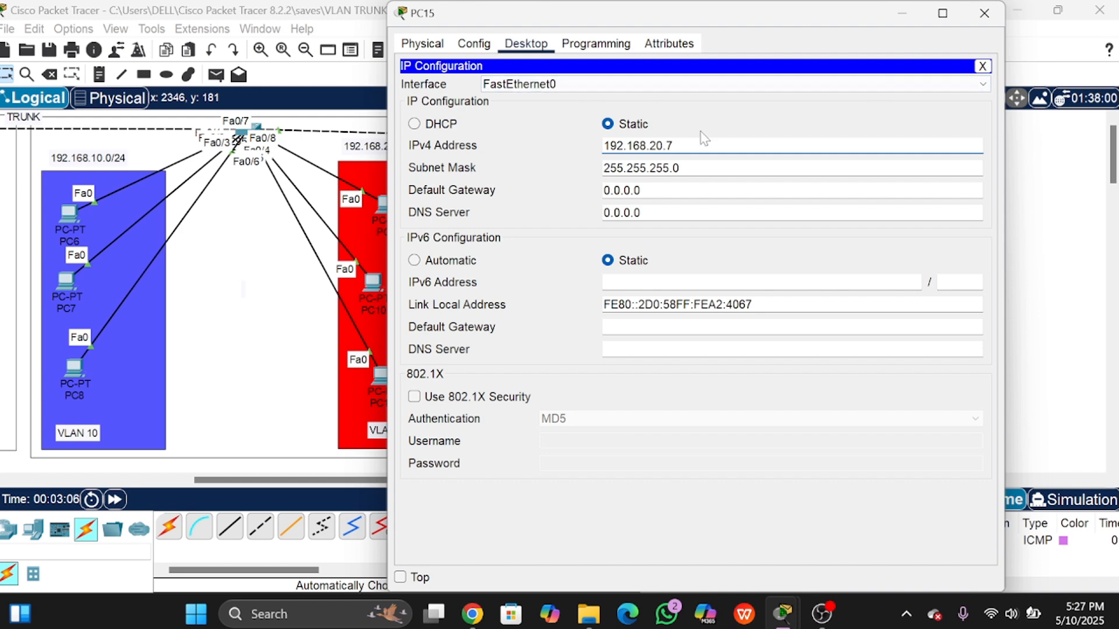
left_click_drag(699, 145, 585, 143)
key("ctrl+c")
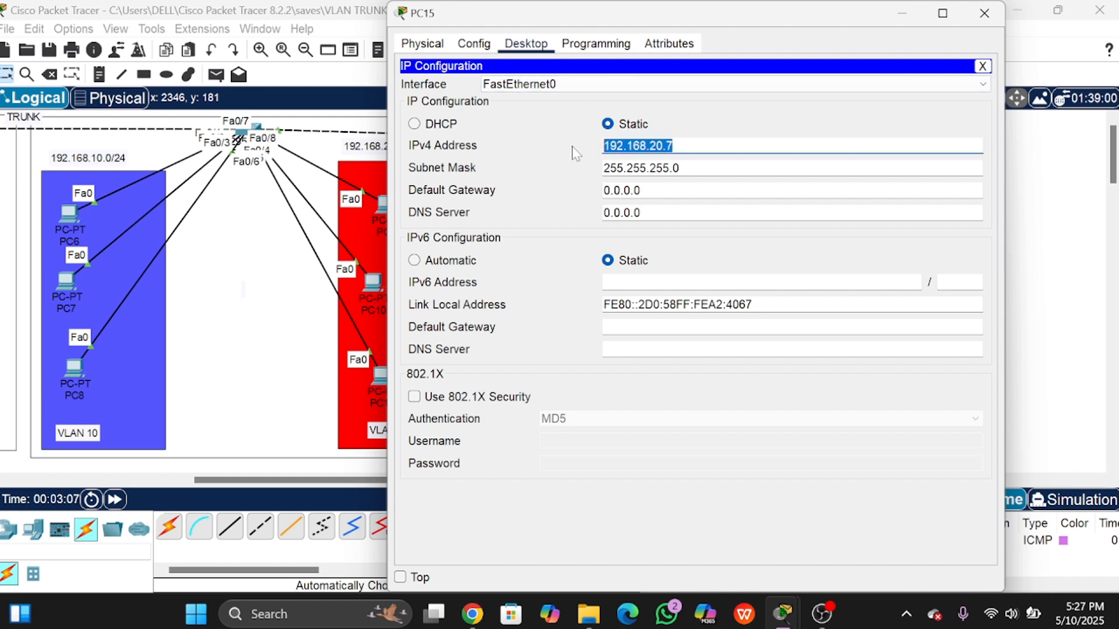
left_click(986, 12)
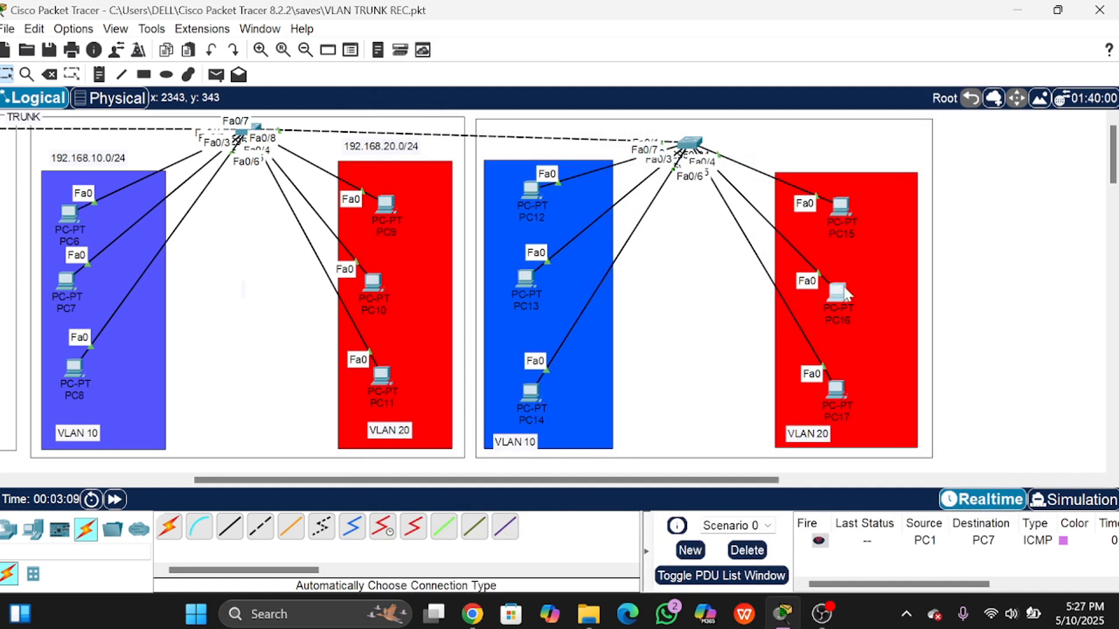
left_click(869, 241)
left_click(516, 47)
left_click(484, 102)
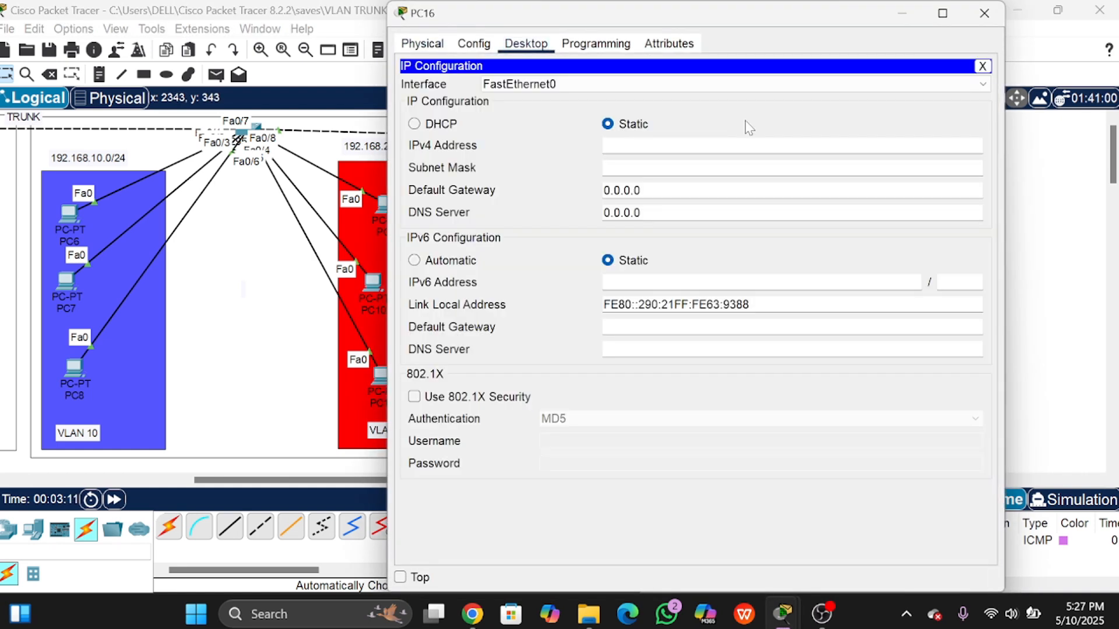
left_click(671, 145)
key("ctrl+v")
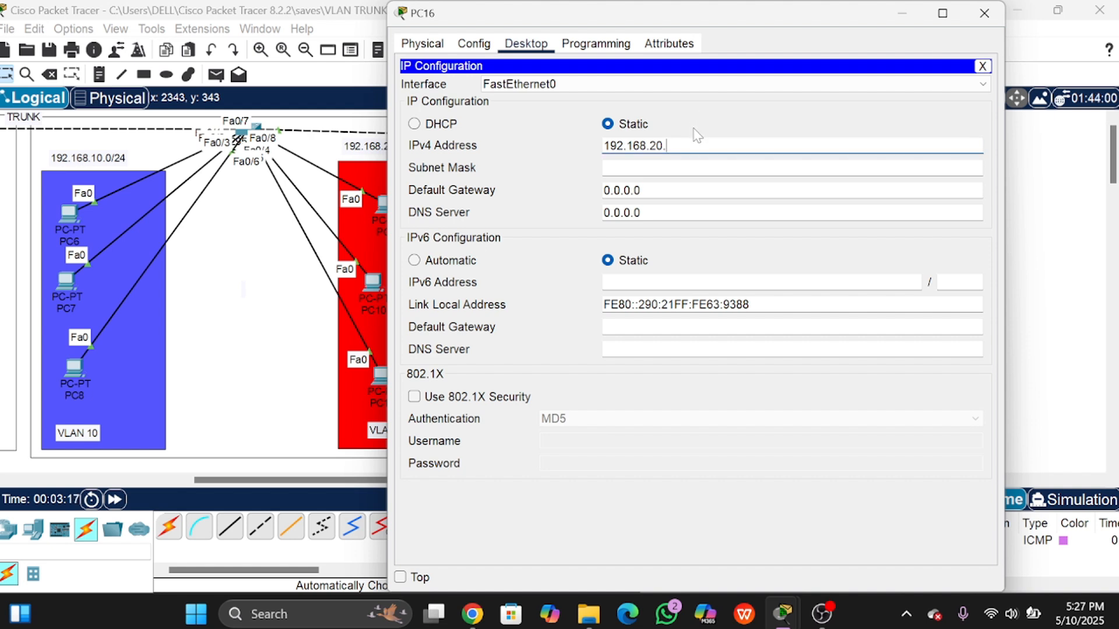
type("8")
key("Tab")
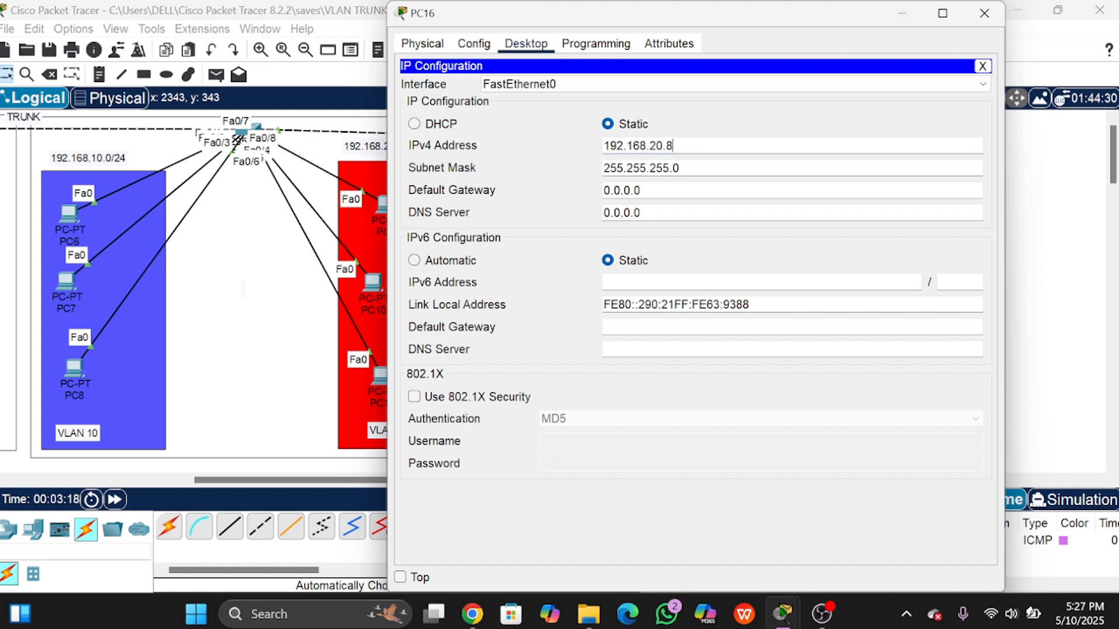
left_click(984, 13)
double_click(838, 387)
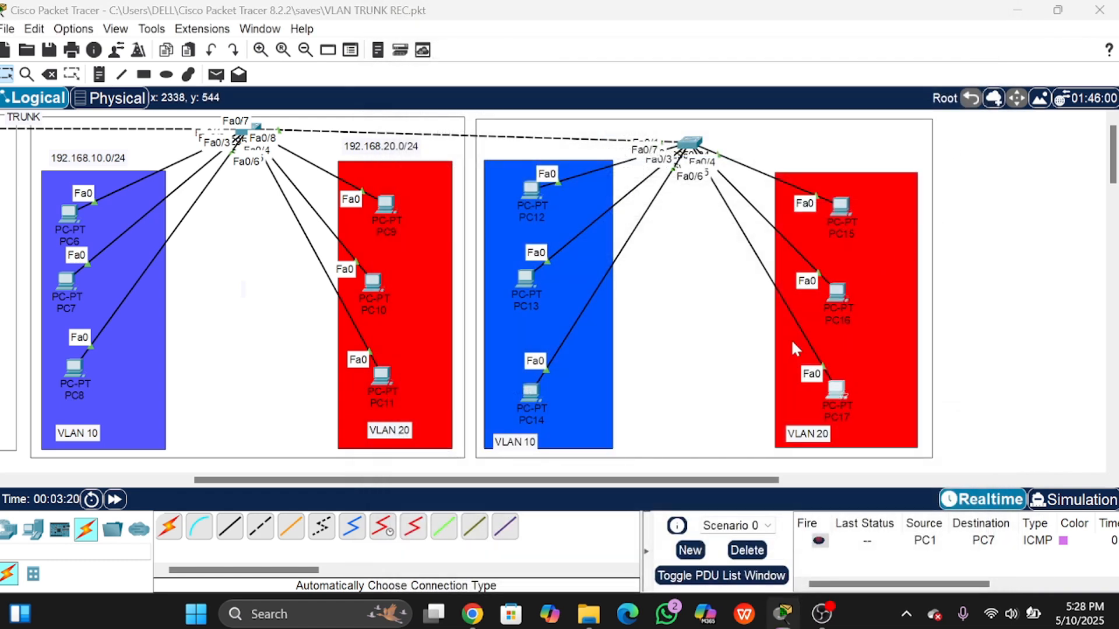
left_click(528, 44)
left_click(446, 96)
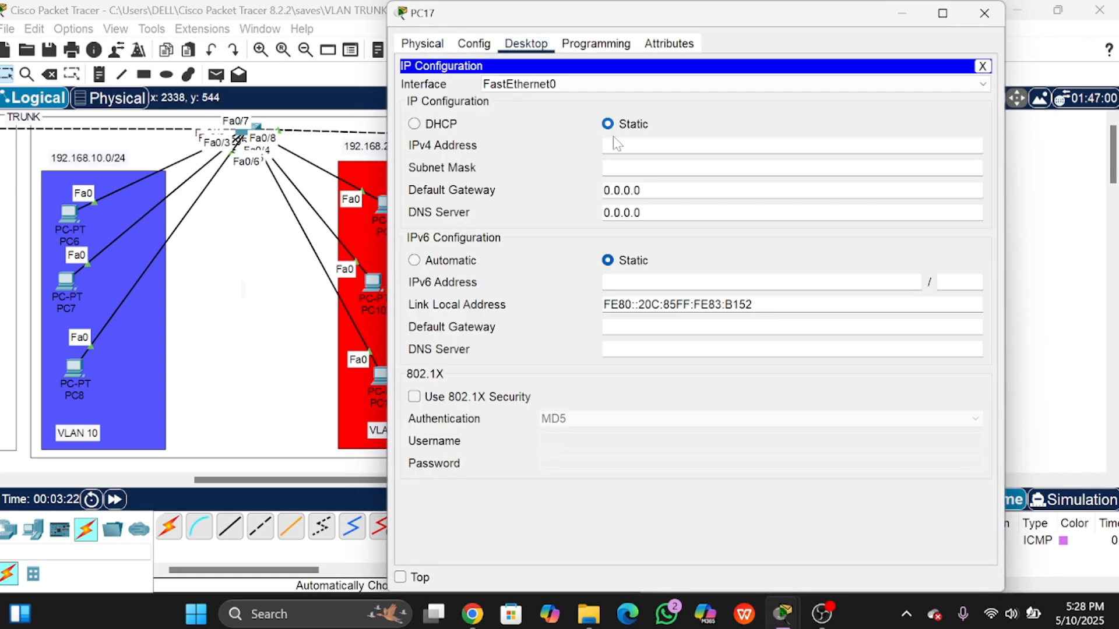
type("192.168.20.7")
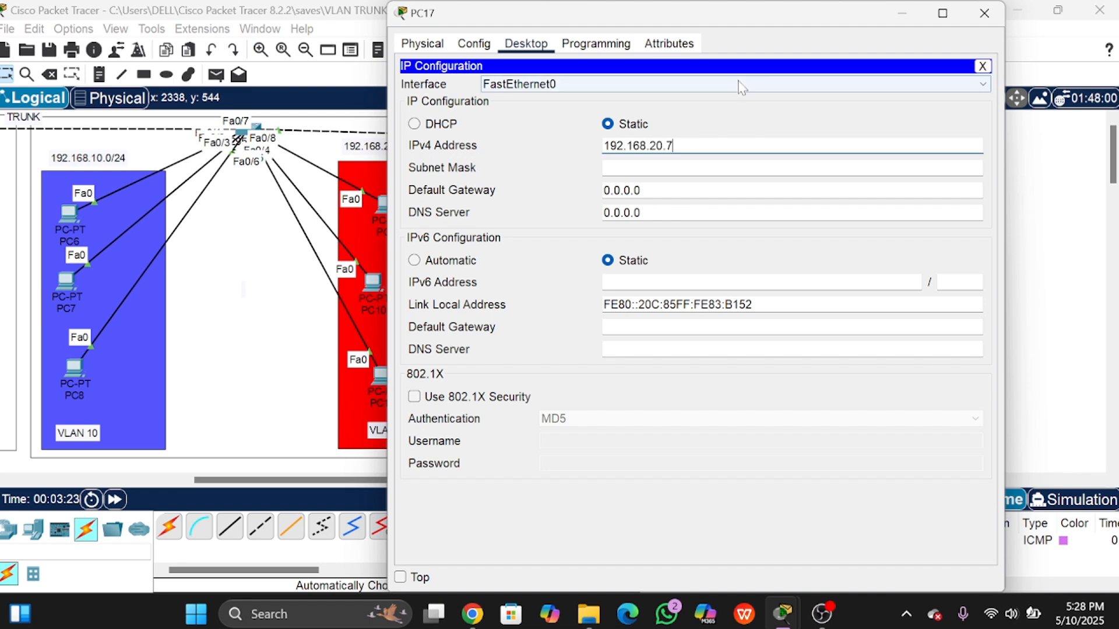
key("BackSpace")
type("9")
key("Tab")
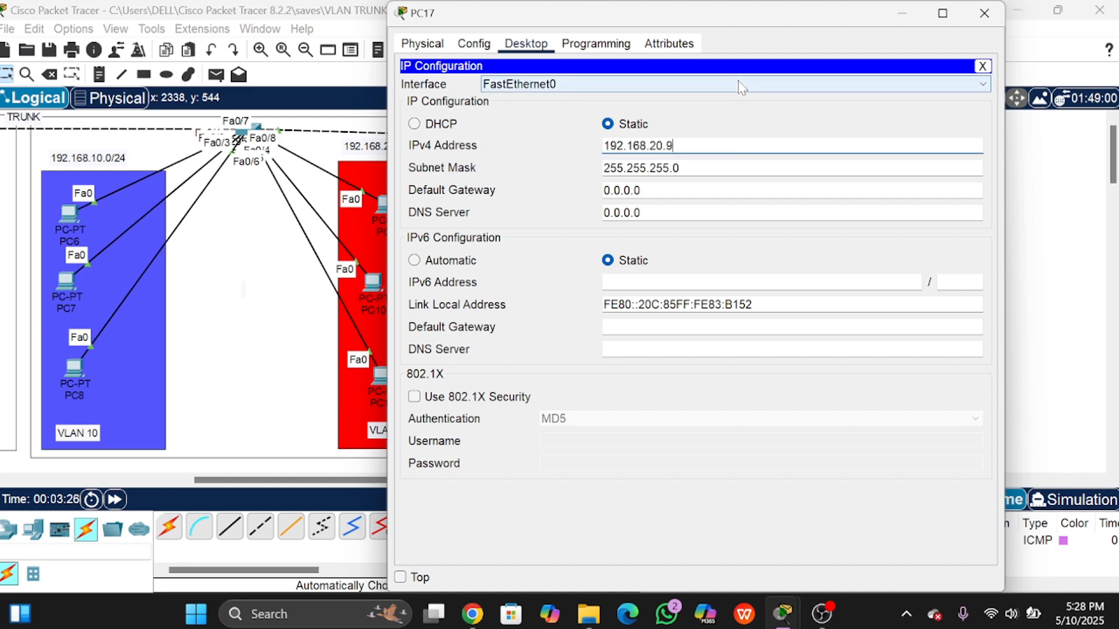
left_click(984, 13)
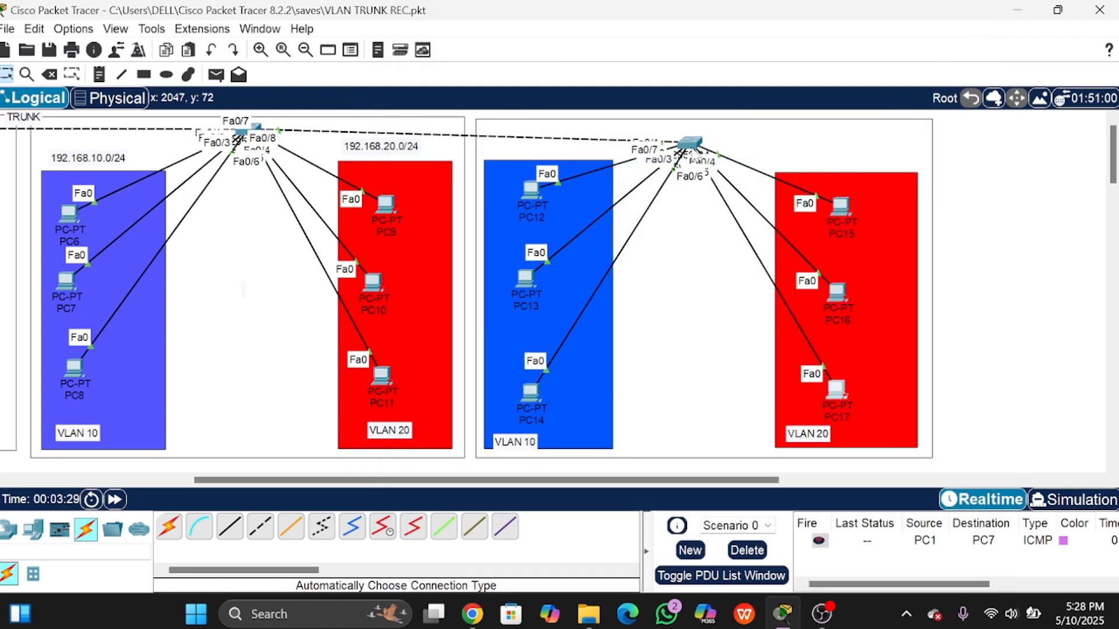
Step: Open Switch2's CLI and enter global configuration mode with en and conf t
left_click(690, 144)
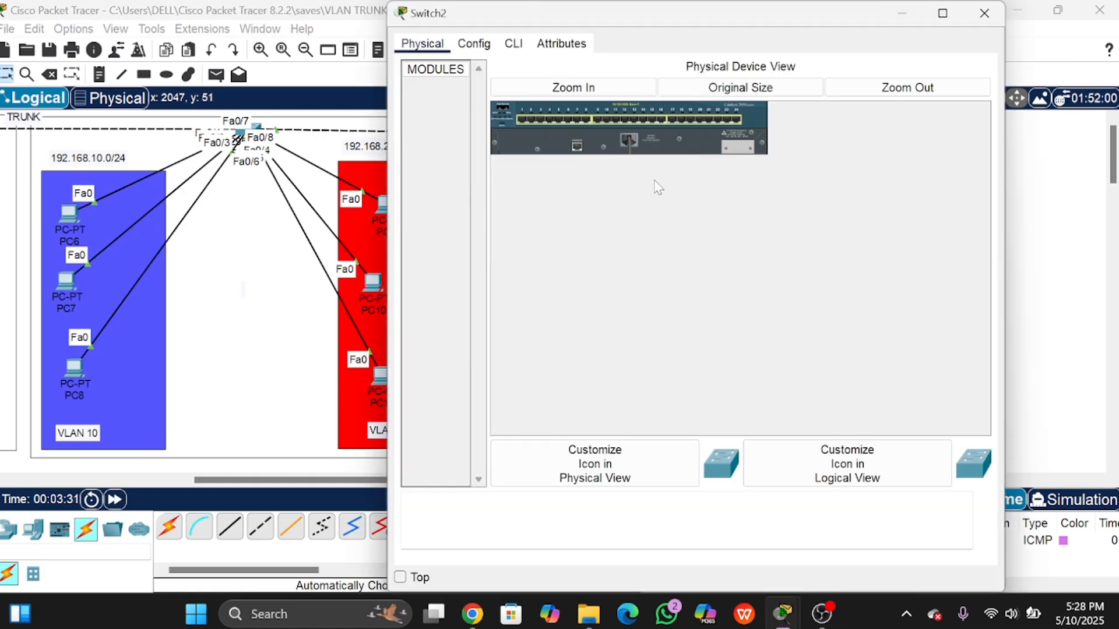
left_click(513, 43)
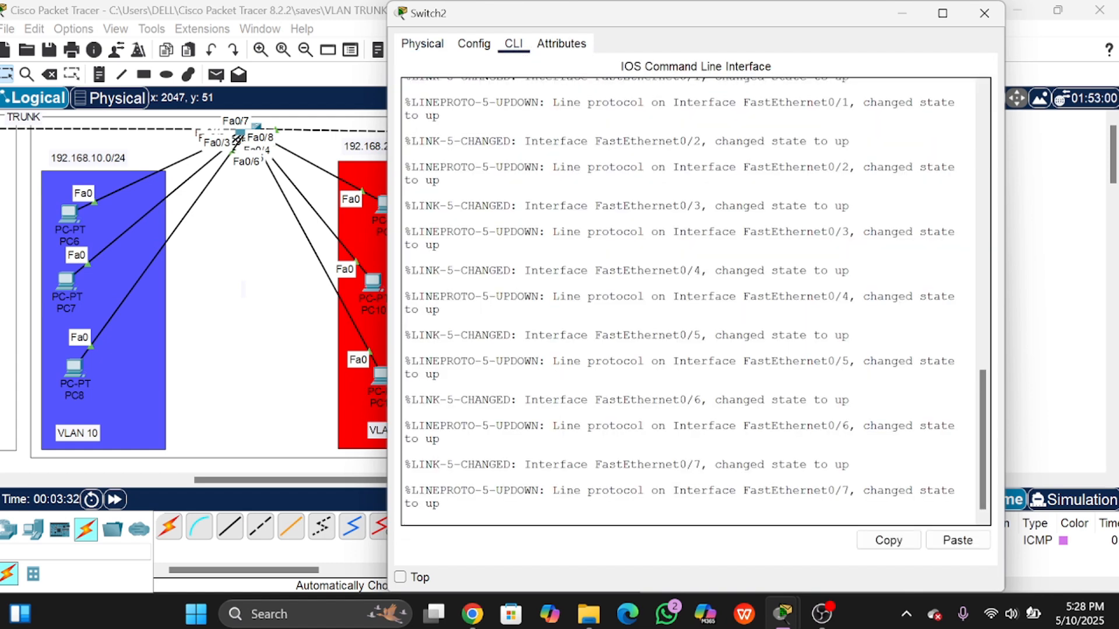
key("Return")
type("e")
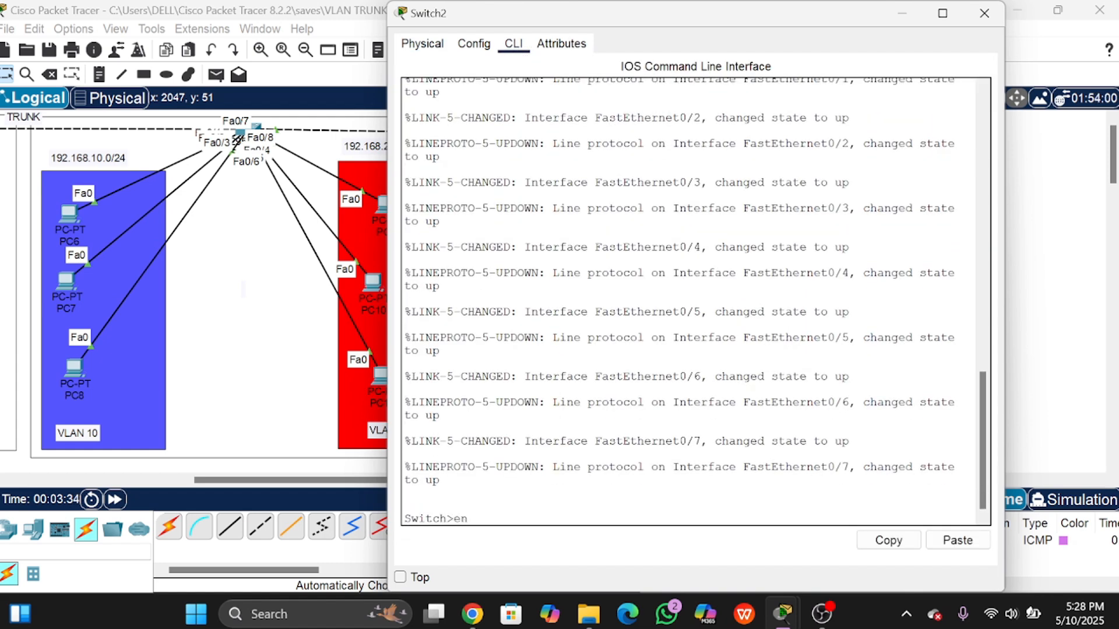
type("n")
key("Return")
type("co")
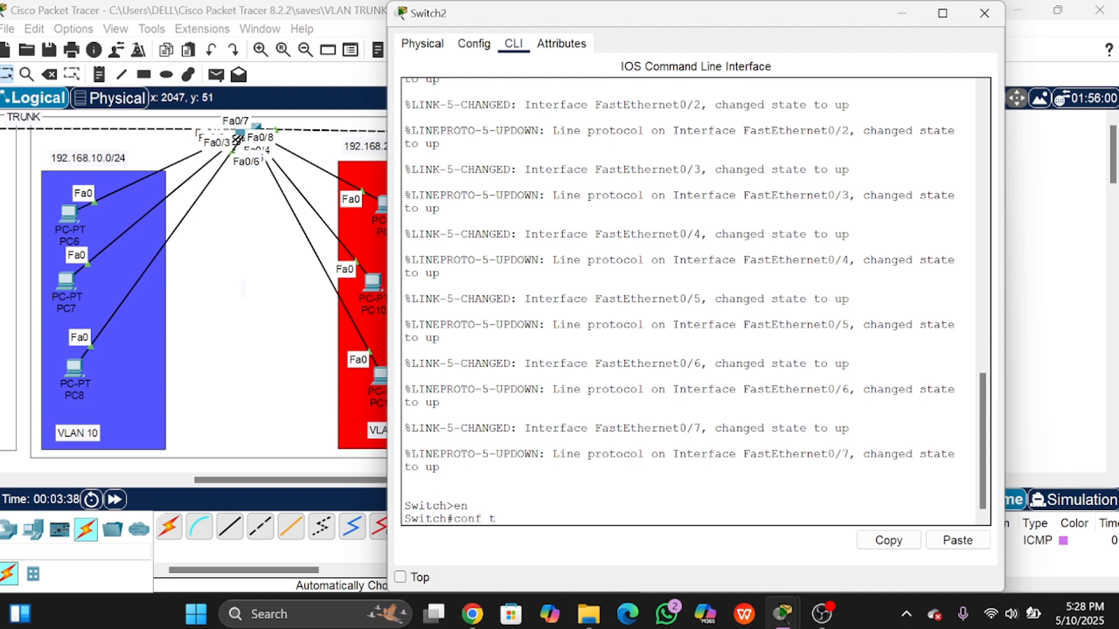
key("Return")
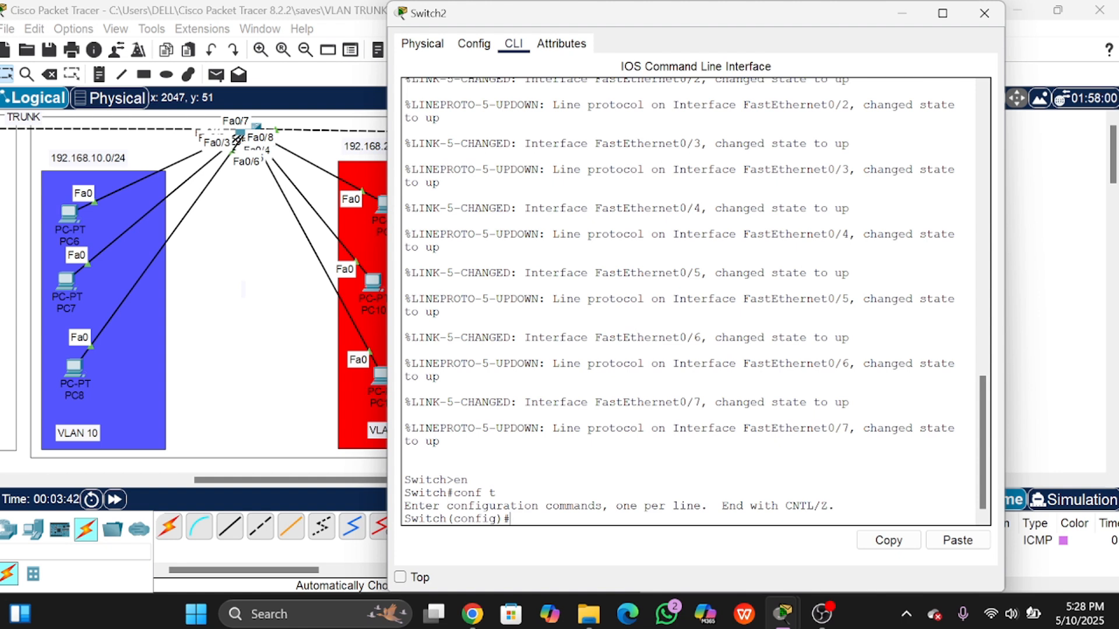
Step: Create VLAN 10 named programing
type("vlan 10")
key("Return")
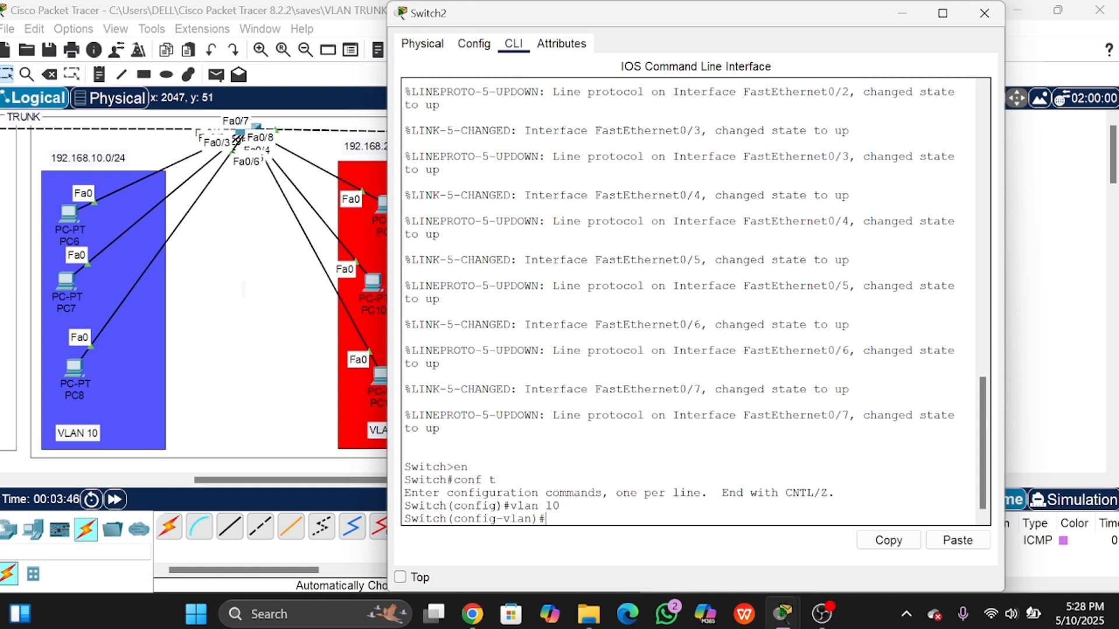
type("name programing")
key("Return")
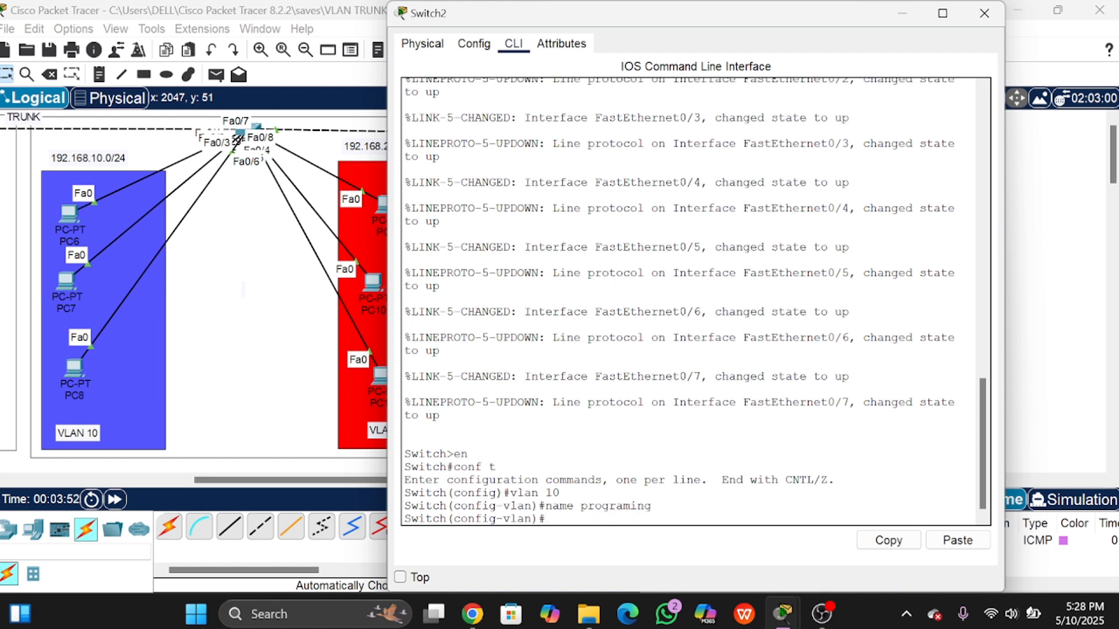
type("ex")
key("Return")
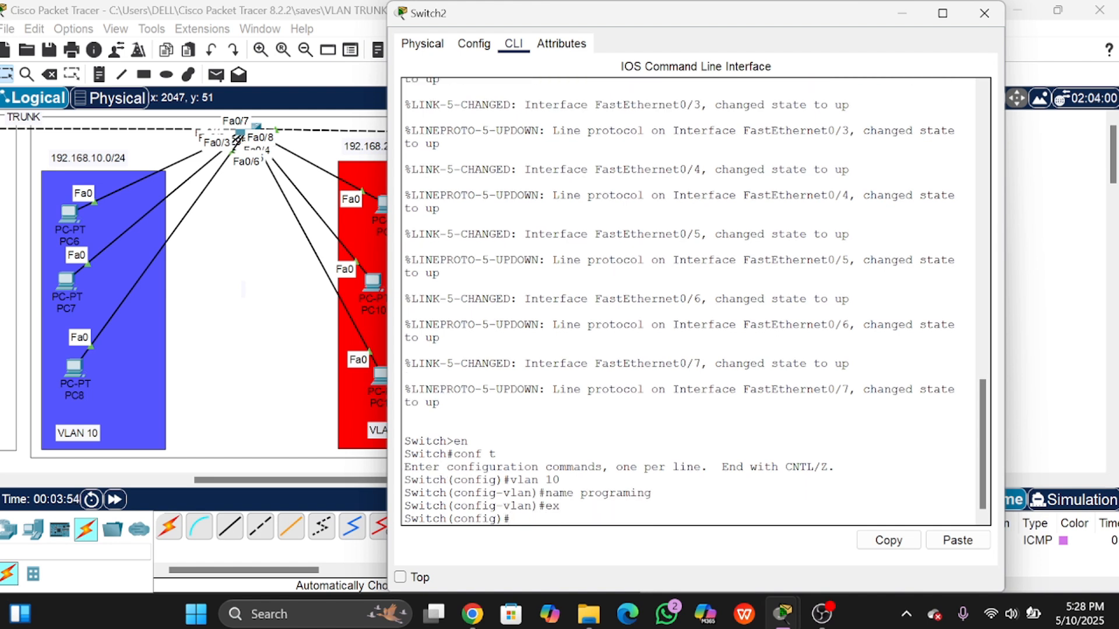
Step: Create VLAN 20 named marketing and return to global configuration
type("vlan 1")
type("0")
key("Return")
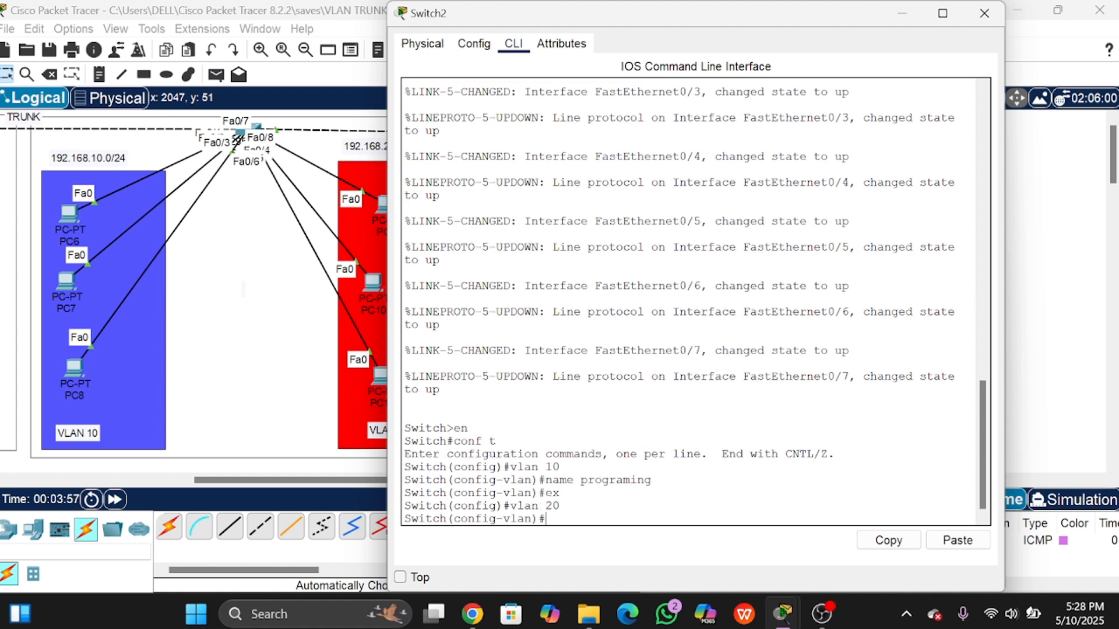
type("name marketing")
key("Return")
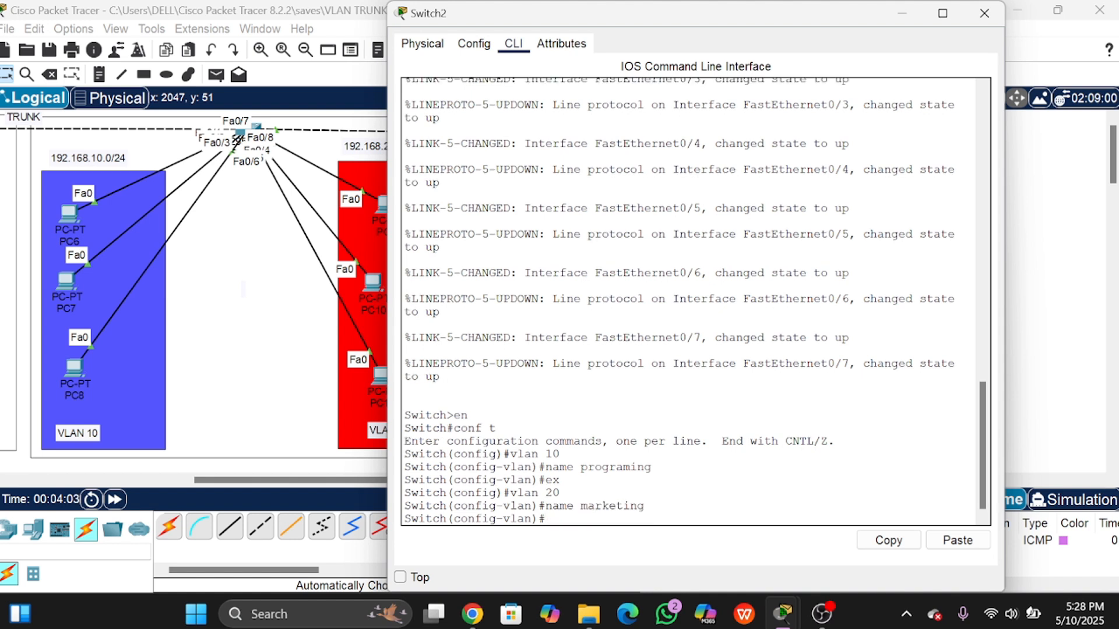
type("ex")
key("Return")
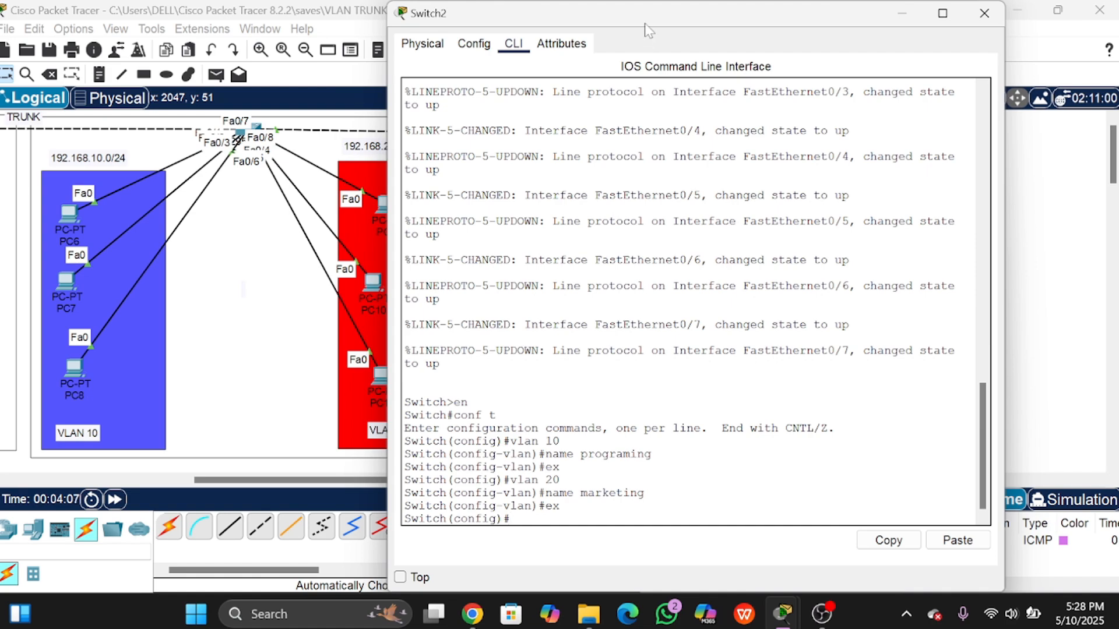
Step: Reposition PC12 and PC13 inside the blue VLAN 10 rectangle, then bring Switch2's CLI back beside the canvas
left_click_drag(648, 27, 1001, 80)
mouse_move(530, 189)
left_mouse_down()
mouse_move(524, 256)
mouse_move(475, 146)
mouse_move(537, 201)
left_mouse_up()
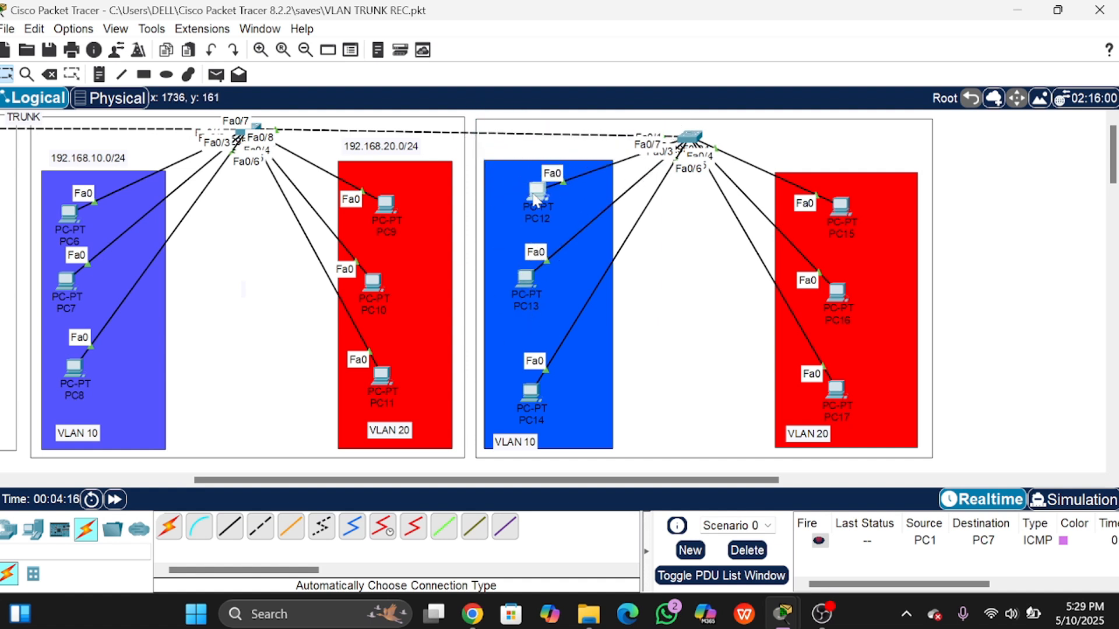
mouse_move(520, 281)
left_mouse_down()
mouse_move(559, 345)
mouse_move(697, 407)
mouse_move(683, 158)
mouse_move(794, 152)
mouse_move(628, 210)
mouse_move(535, 289)
left_mouse_up()
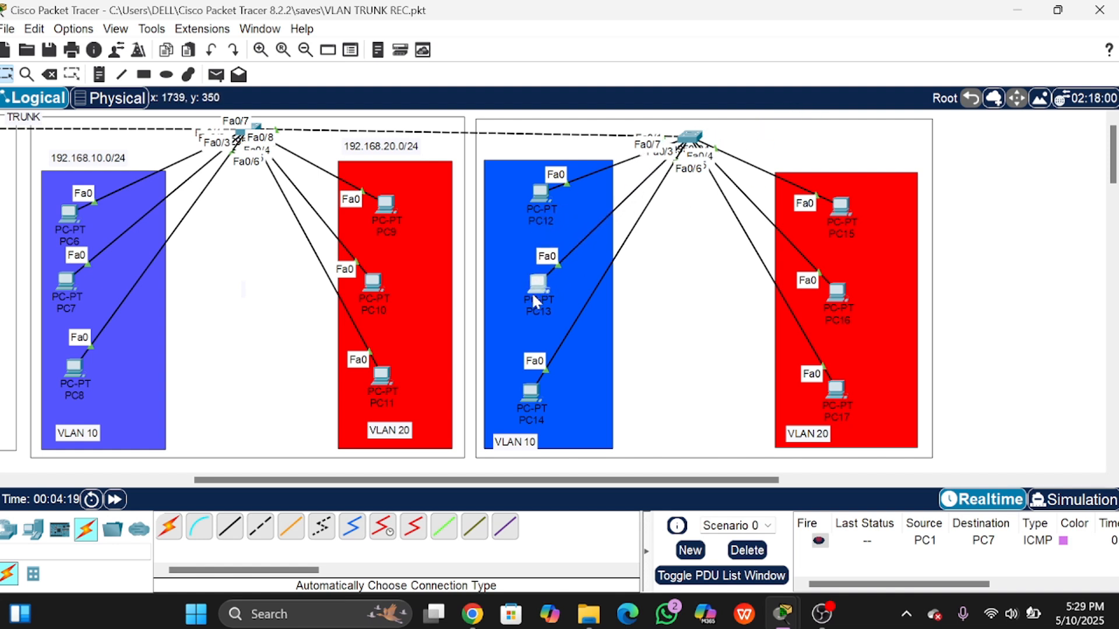
mouse_move(532, 390)
left_mouse_down()
mouse_move(715, 370)
mouse_move(543, 396)
mouse_move(547, 382)
left_mouse_up()
left_click_drag(535, 287, 538, 298)
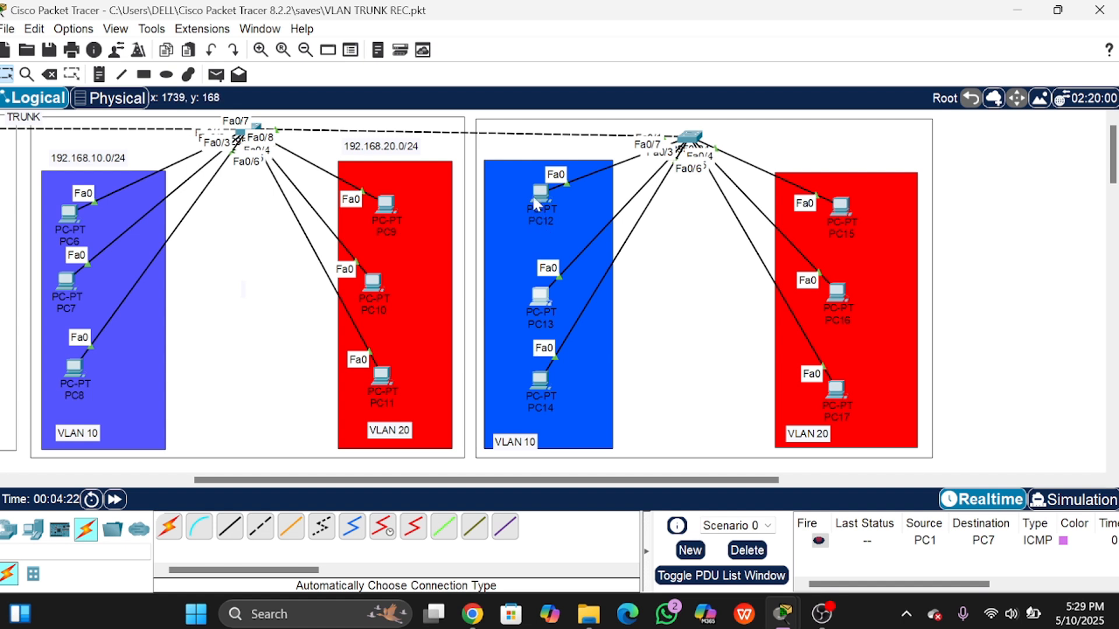
left_click_drag(532, 197, 507, 218)
left_click(512, 233)
left_click(688, 143)
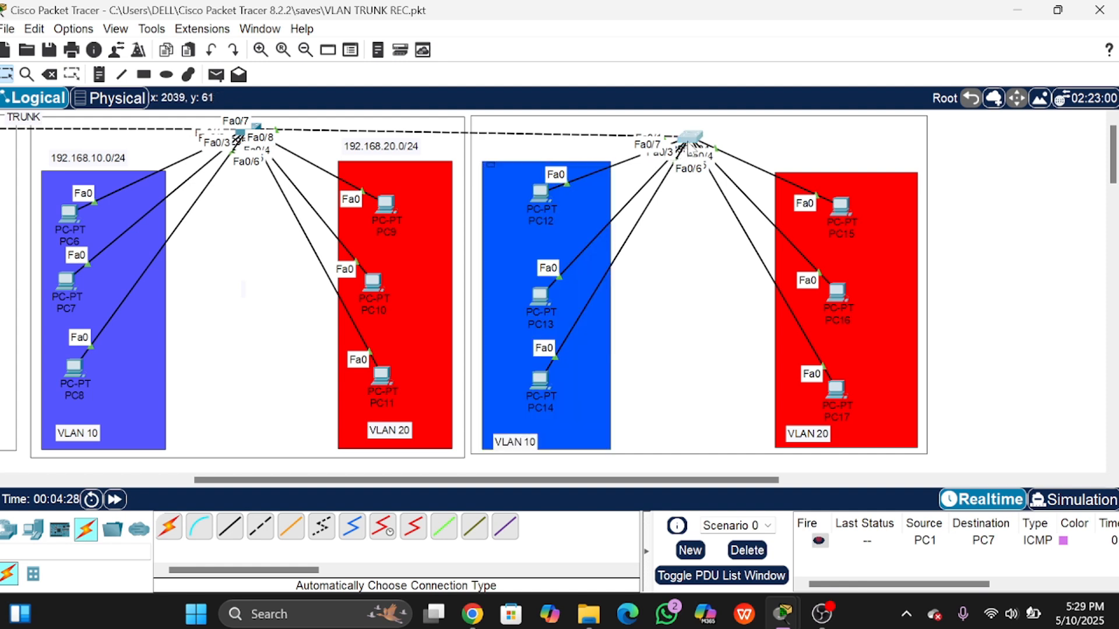
left_click_drag(837, 76, 597, 48)
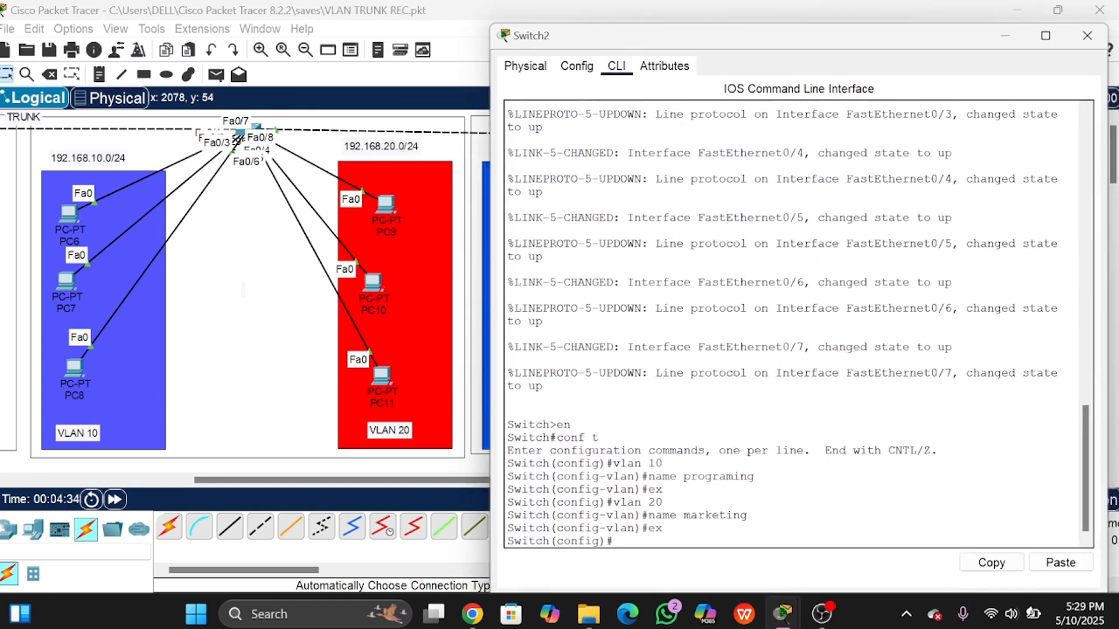
Step: Select interfaces Fa0/1–Fa0/3 and set them to switchport mode access
type("t")
type("range")
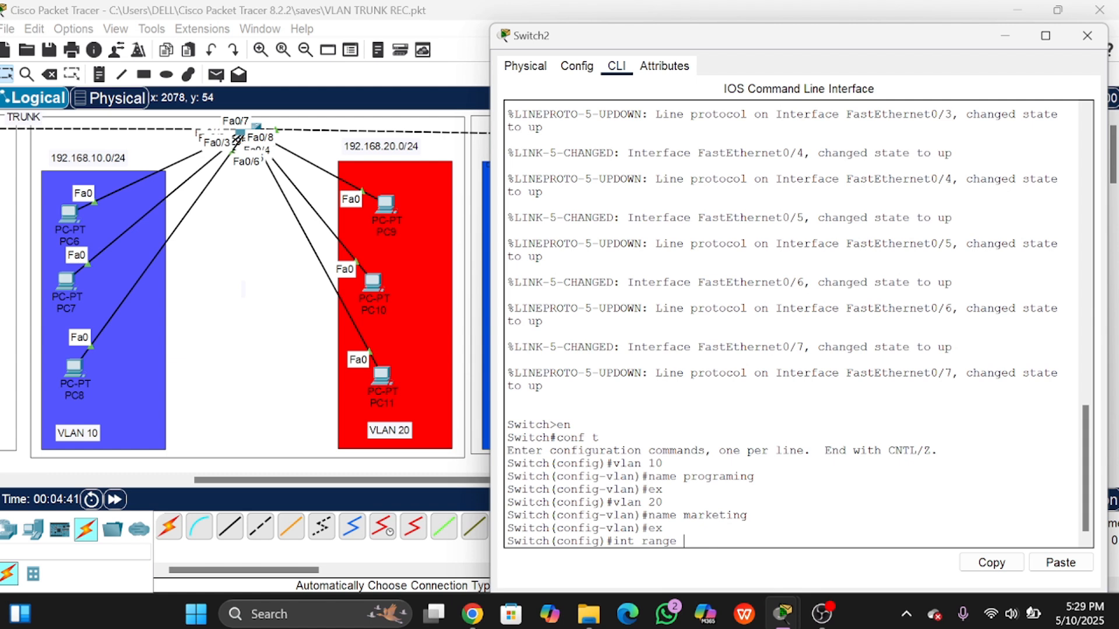
type(" fa0/1-3")
key("Return")
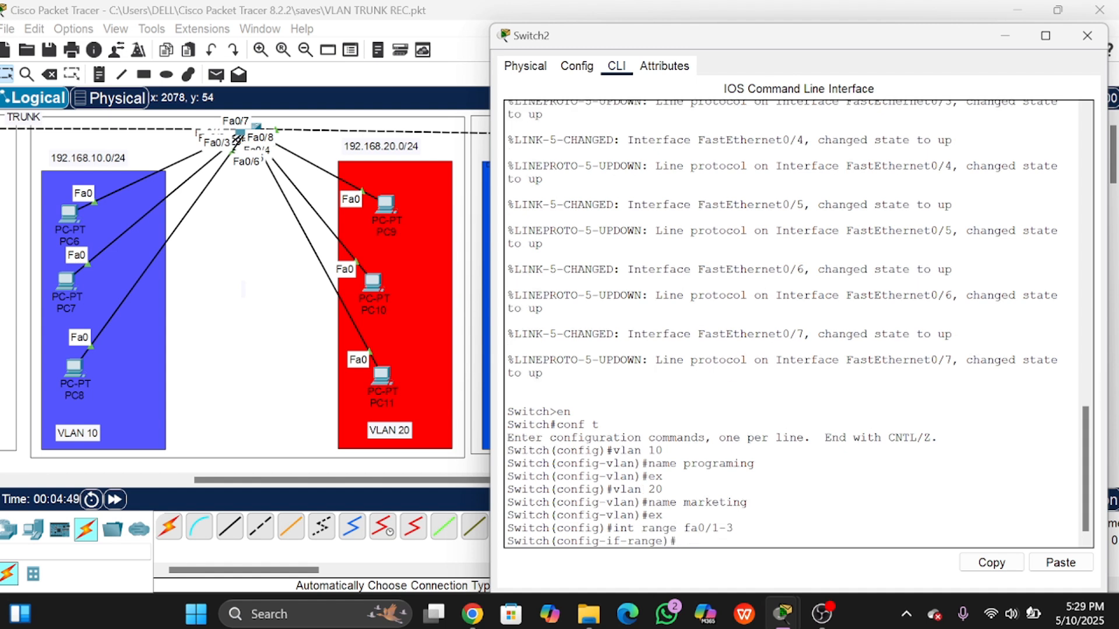
type("switchport")
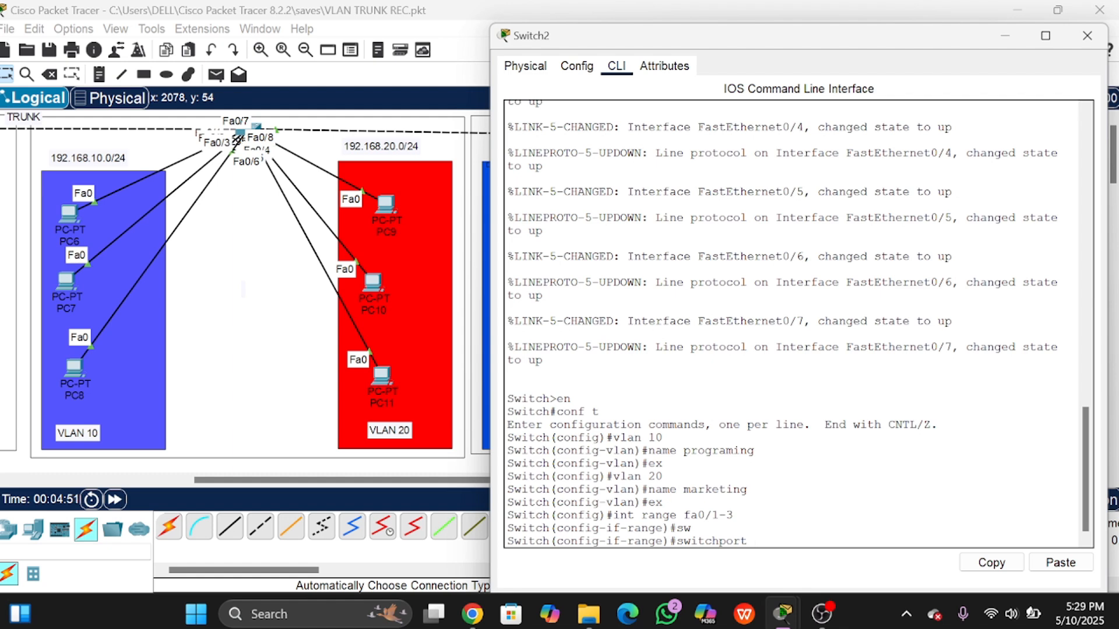
type("m")
key("Tab")
type("a")
key("Tab")
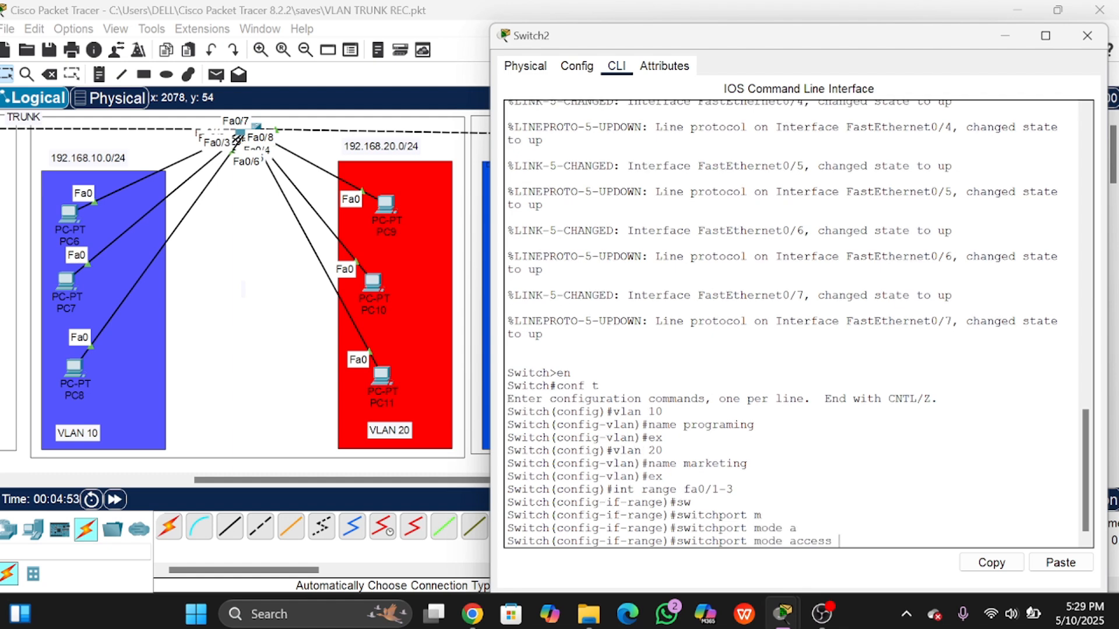
key("Return")
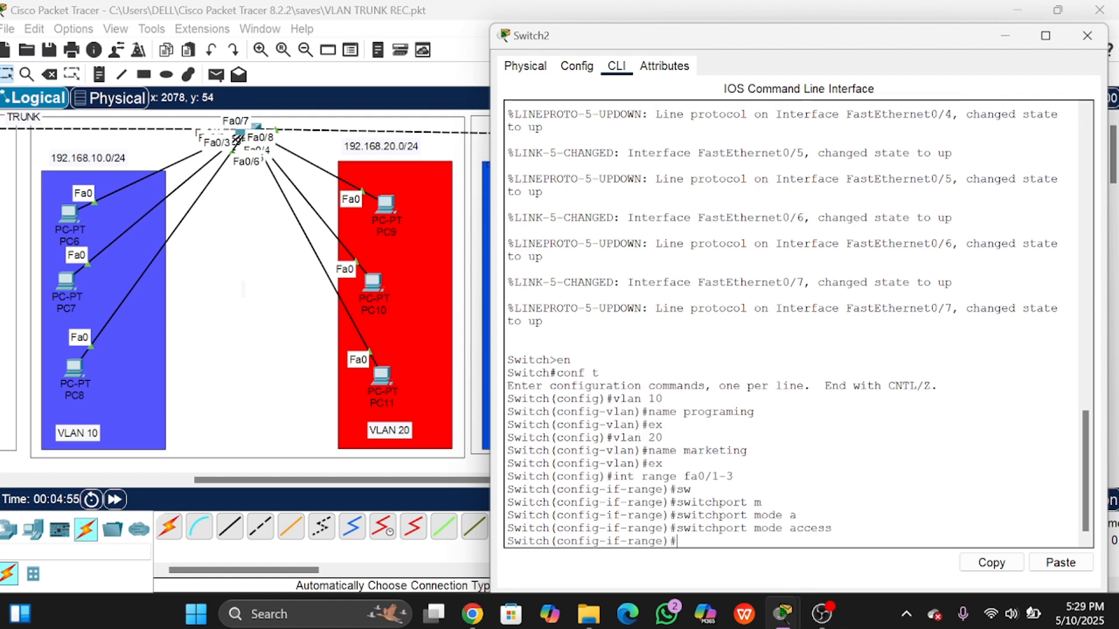
Step: Assign Fa0/1–Fa0/3 to access VLAN 10 and exit interface configuration
type("sw")
key("Tab")
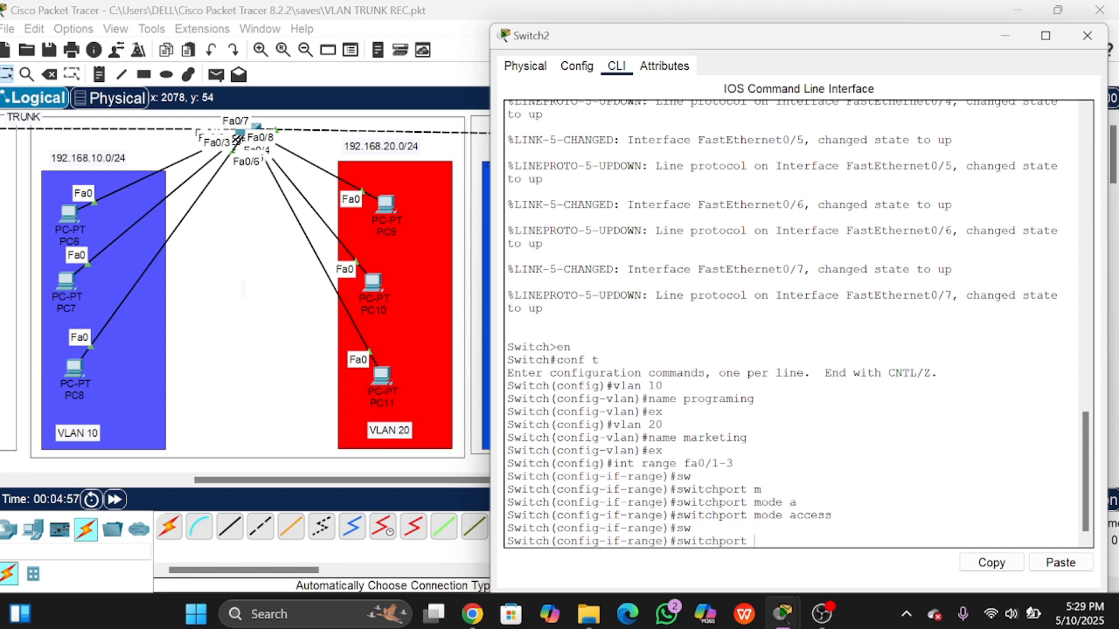
type("a")
key("Tab")
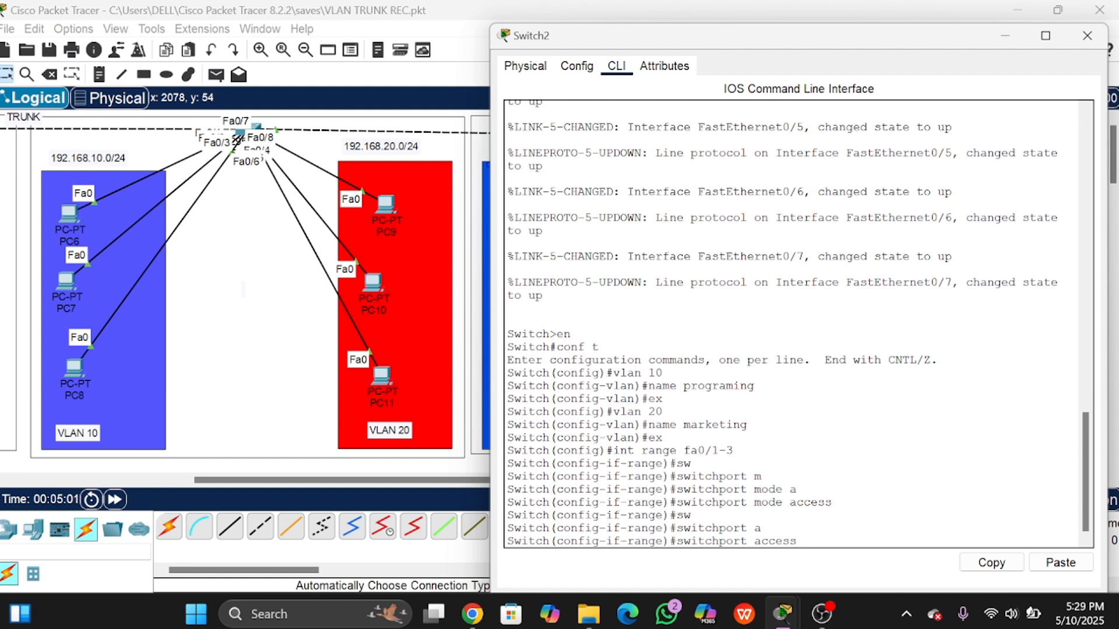
type("vlan 10")
key("Return")
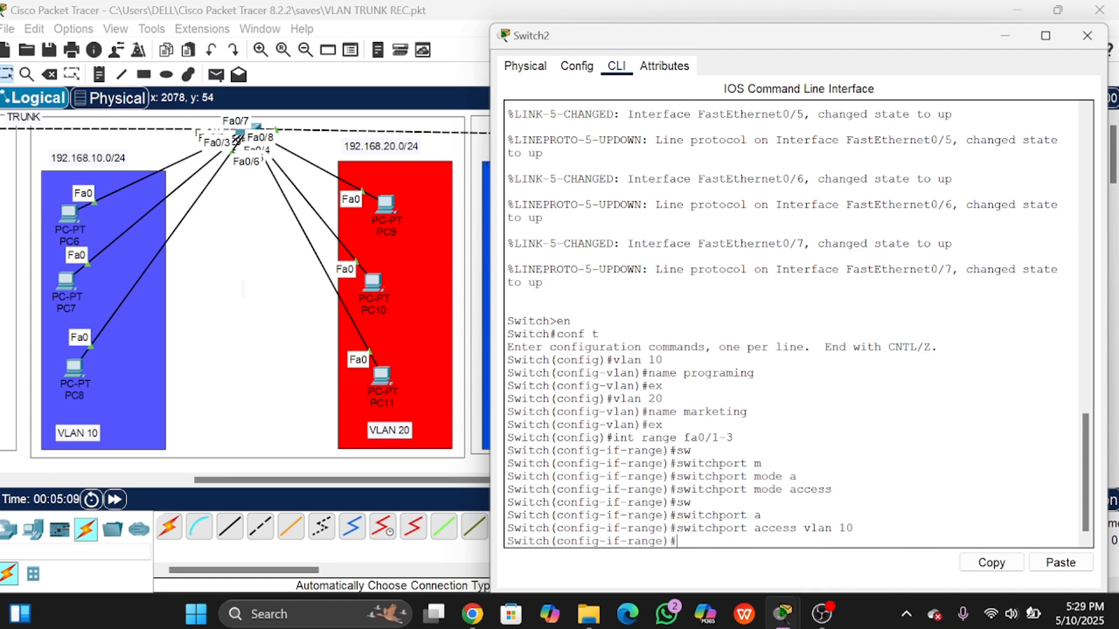
type("ex")
key("Return")
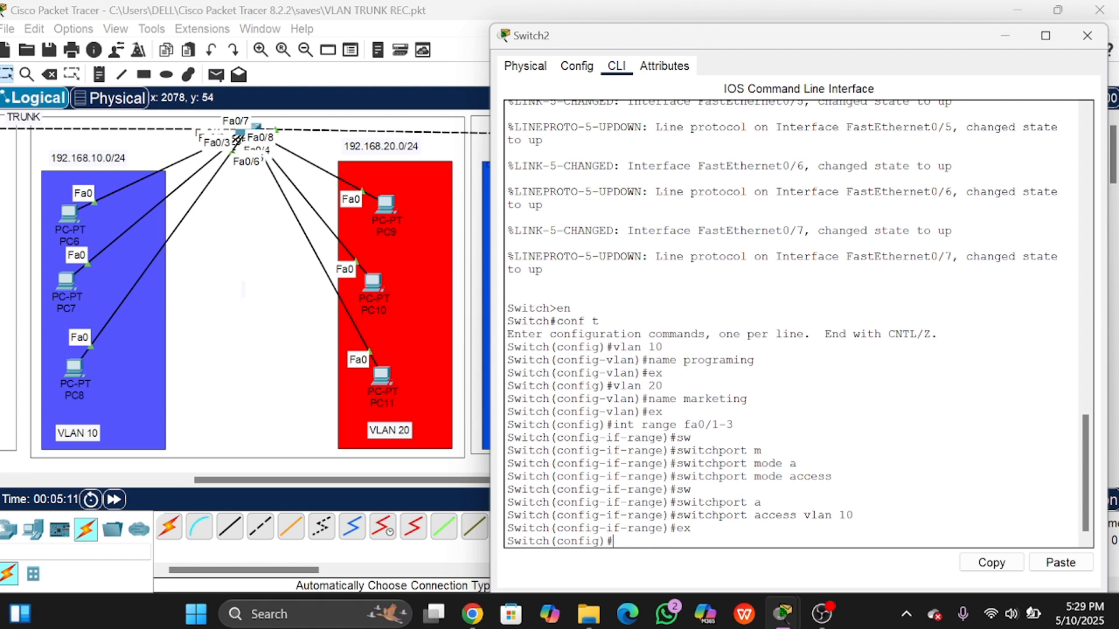
Step: Run do sh vlan br and highlight the VLAN 10 row and its ports
type("do")
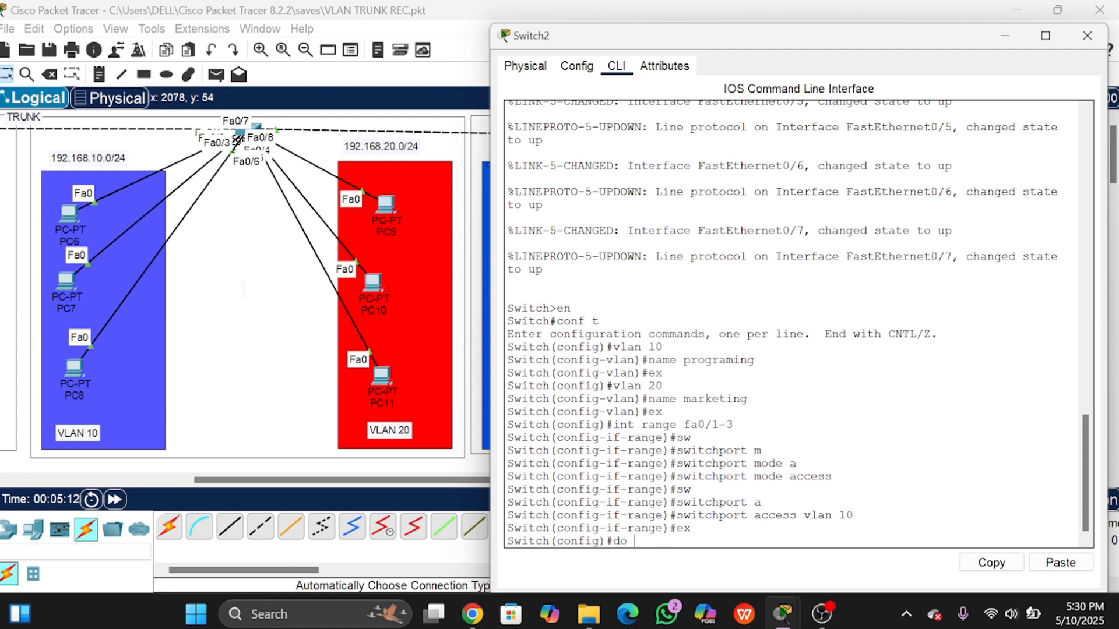
type(" sh vlan br")
key("Return")
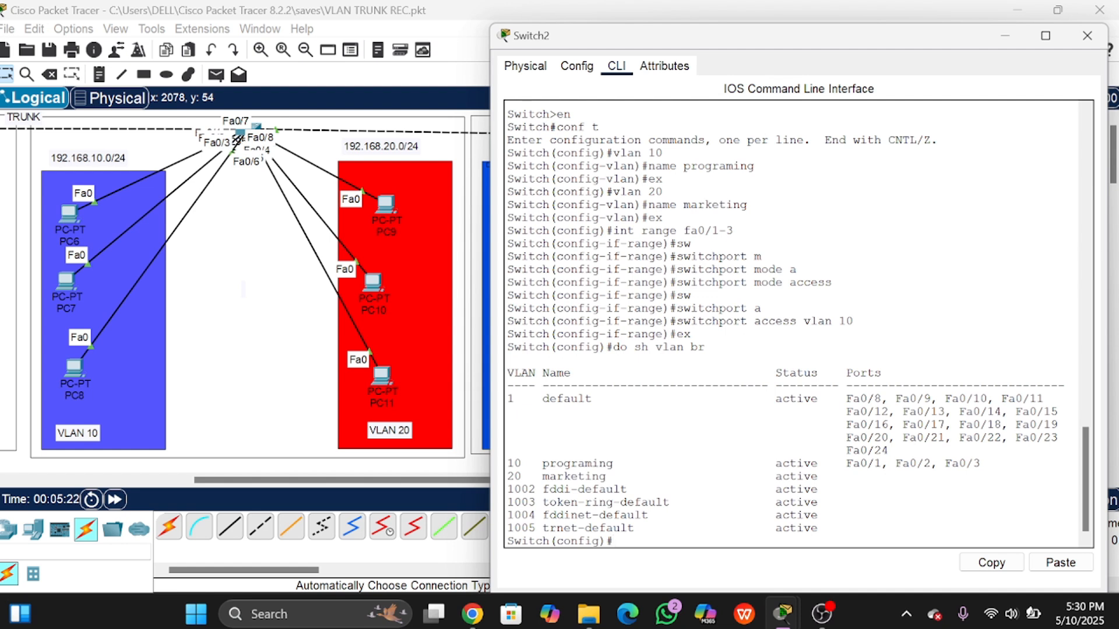
left_click_drag(508, 464, 980, 463)
left_click_drag(839, 463, 980, 464)
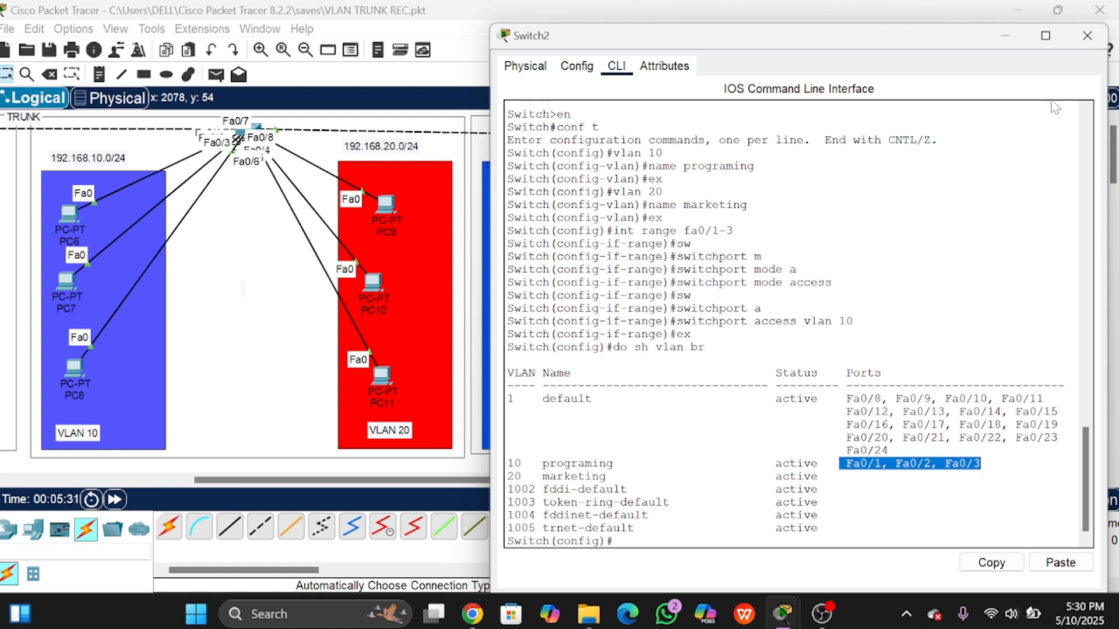
left_click(614, 539)
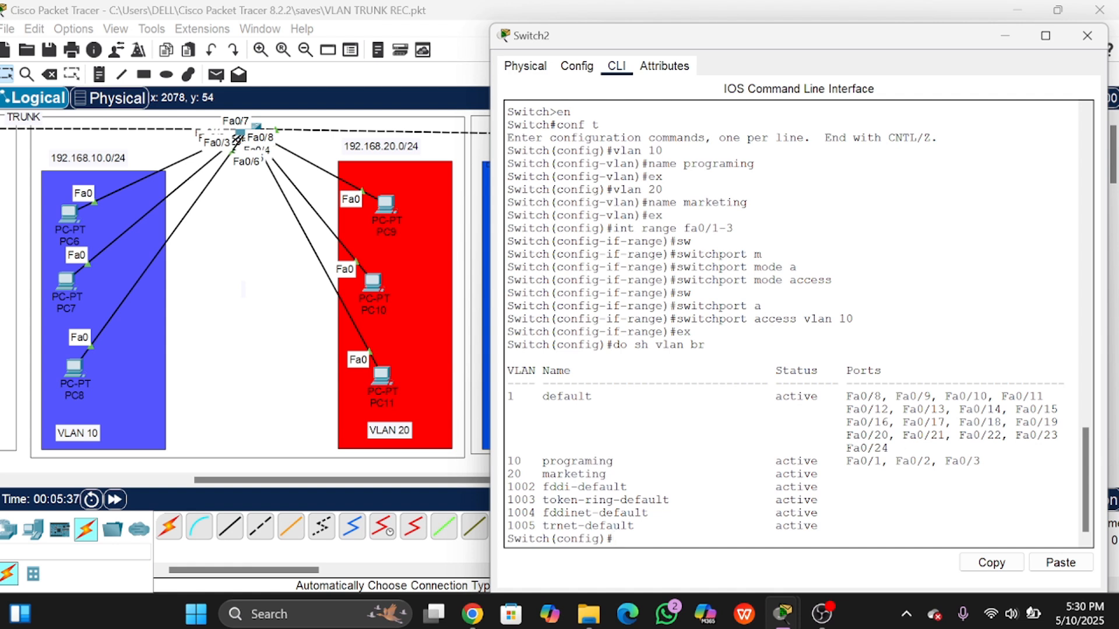
Step: Select interface range Fa0/4–Fa0/6 and set them to switchport mode access
type("int ra fa0/4-6")
key("Return")
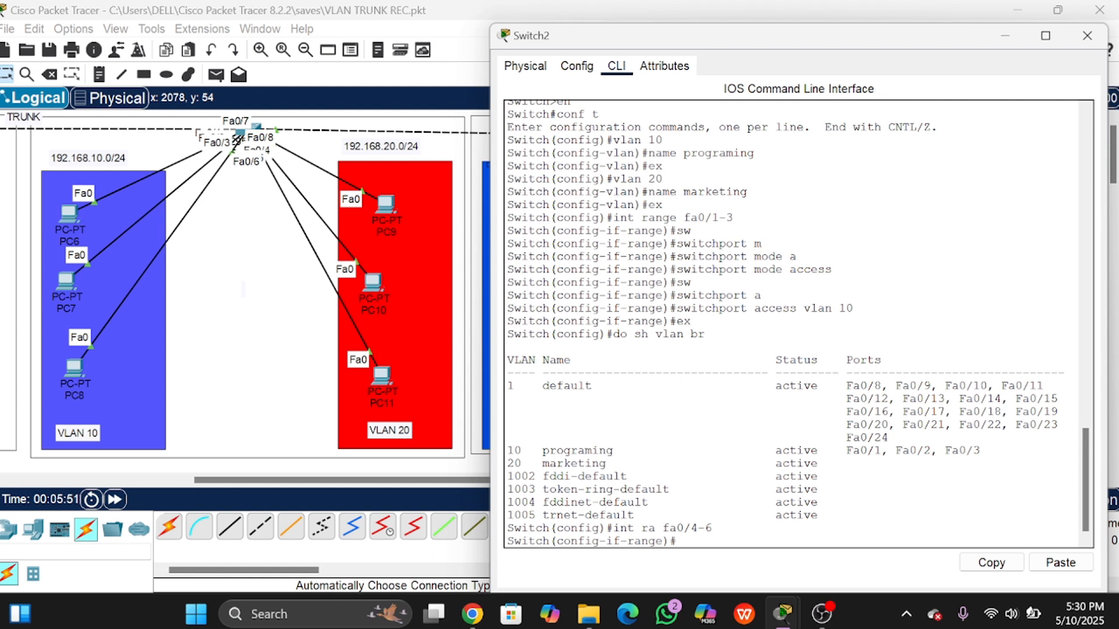
type("sw")
key("Tab")
type("m")
key("Tab")
type("a")
key("Tab")
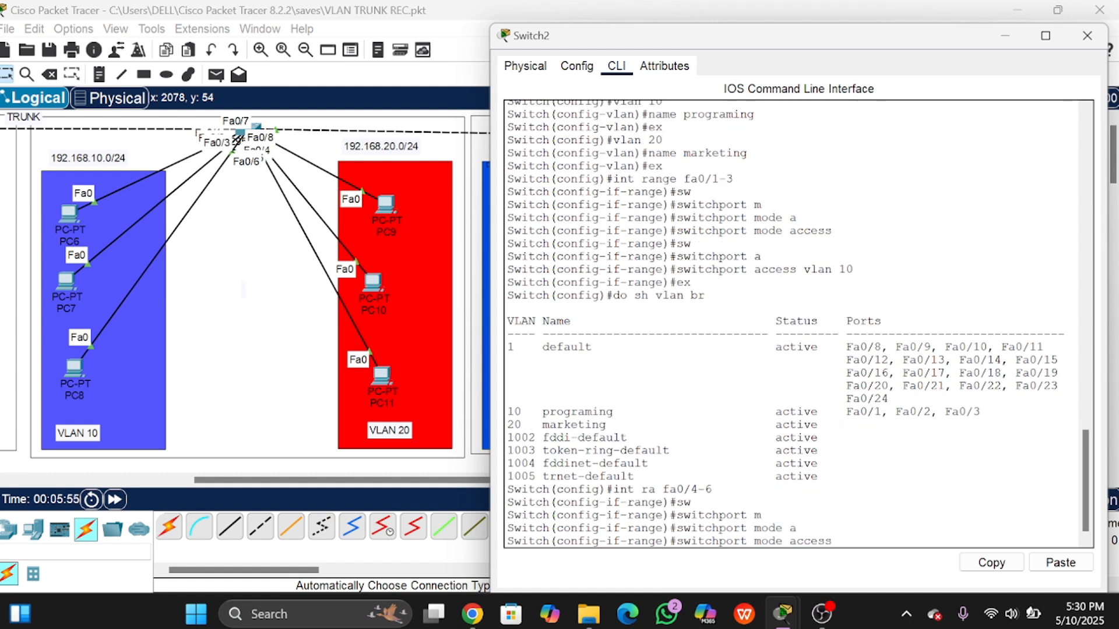
key("Return")
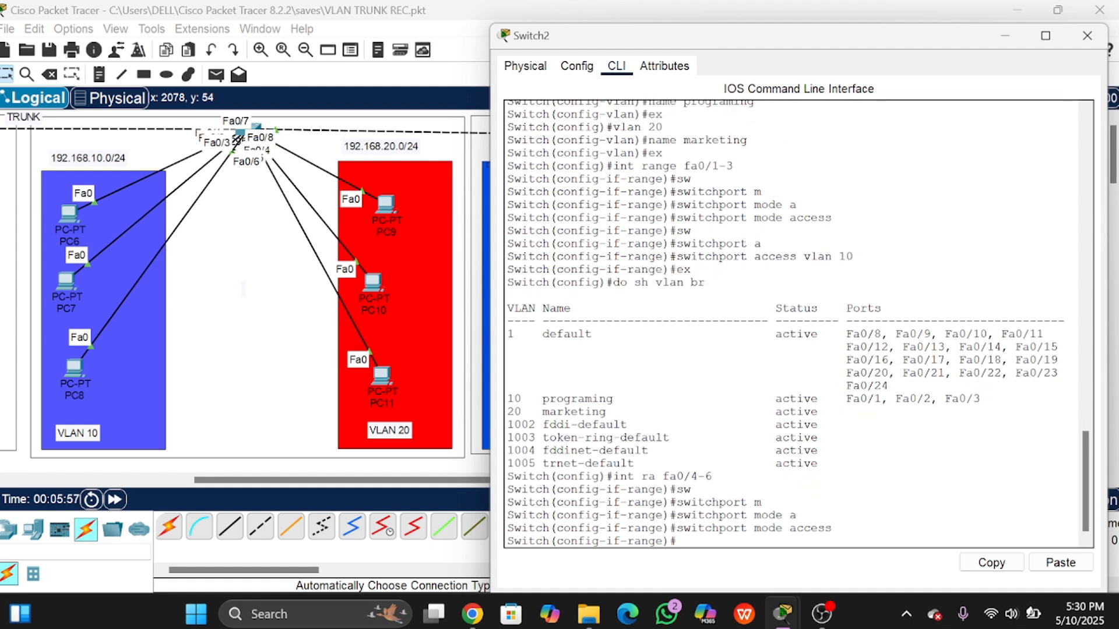
Step: Assign Fa0/4–Fa0/6 to access VLAN 20 and exit the interface range
type("sw")
key("Tab")
type("ac")
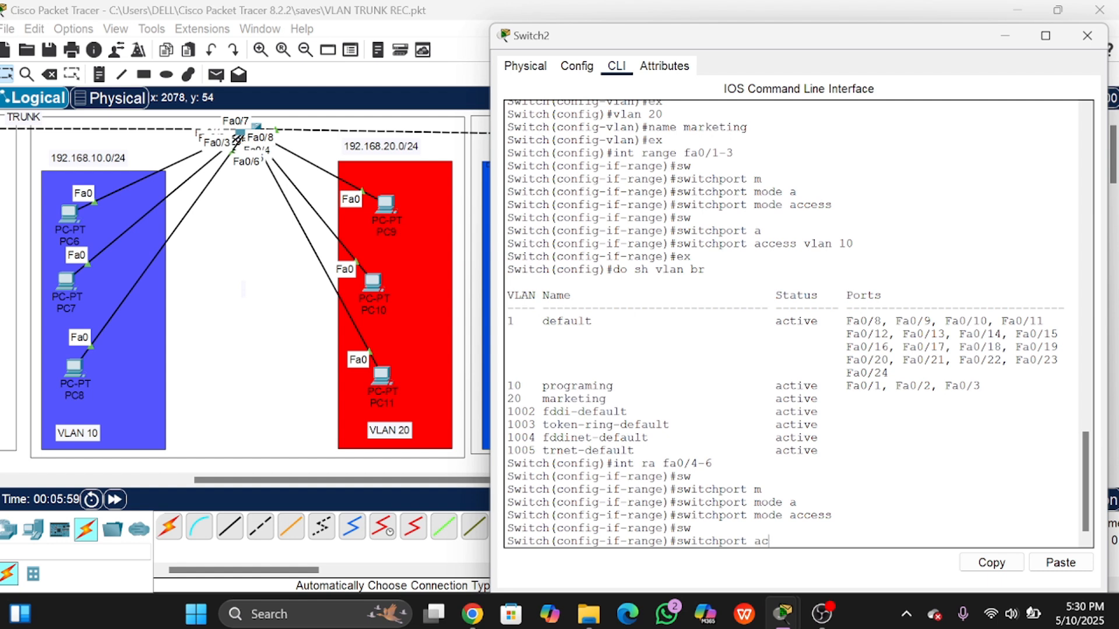
key("Tab")
type("vlan 20")
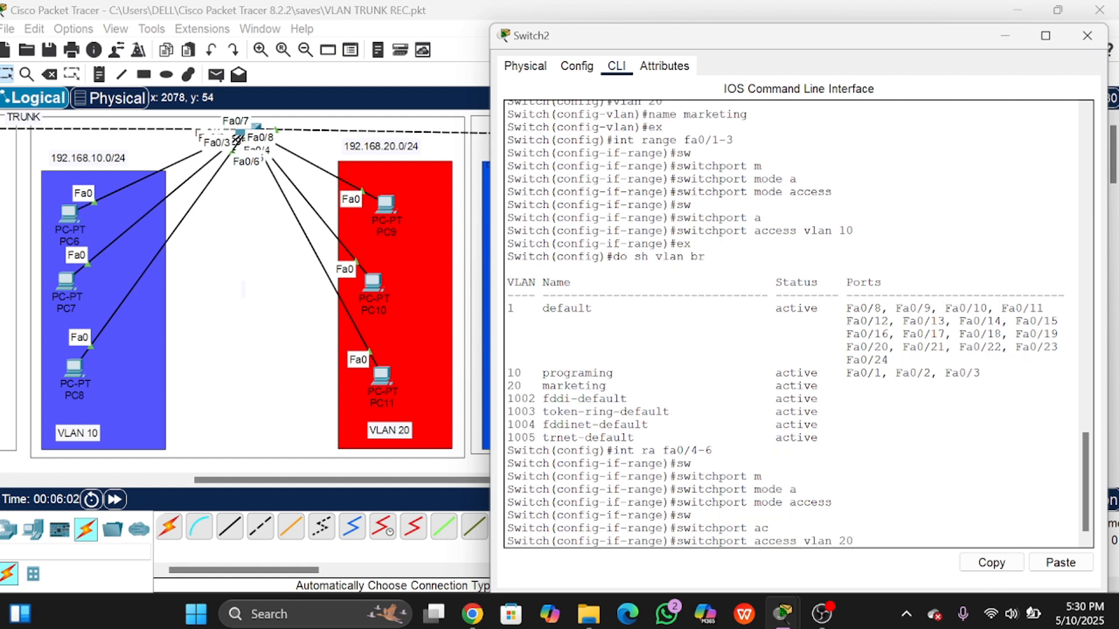
key("Return")
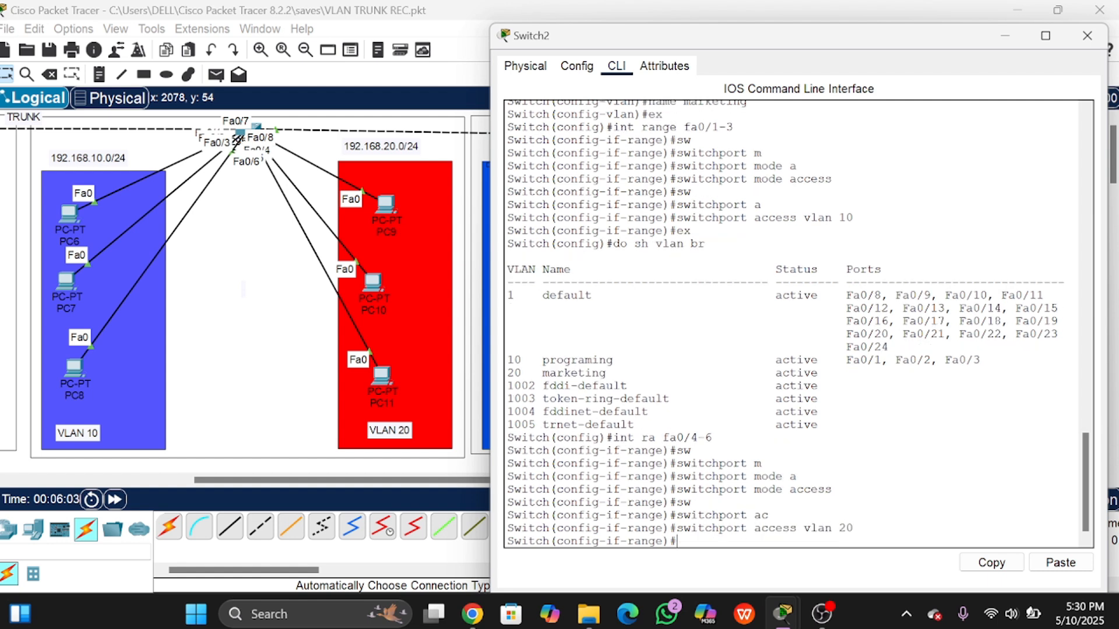
type("ex")
key("Return")
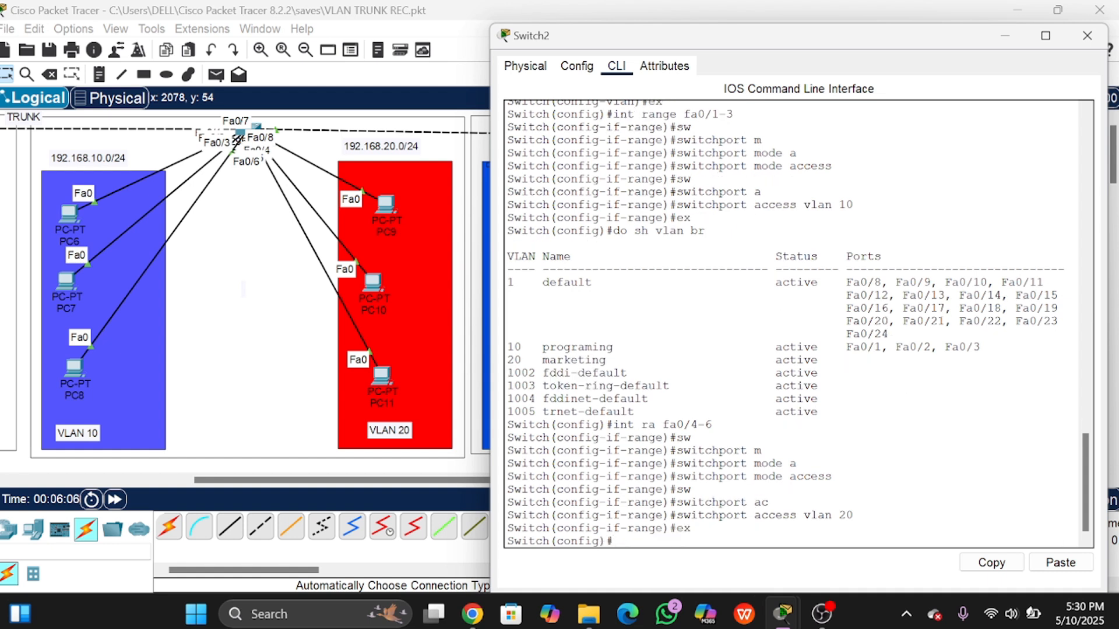
Step: Run do sh vlan br, highlight the 20 marketing row, and move the console lower
type("do sh vlan br")
key("Return")
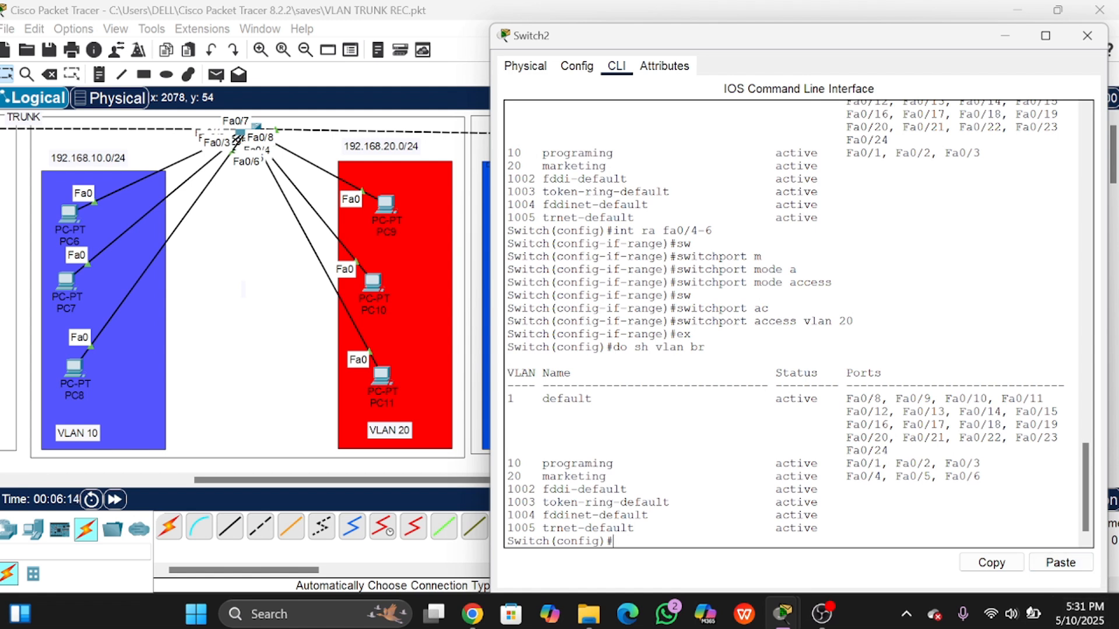
left_click_drag(507, 476, 980, 476)
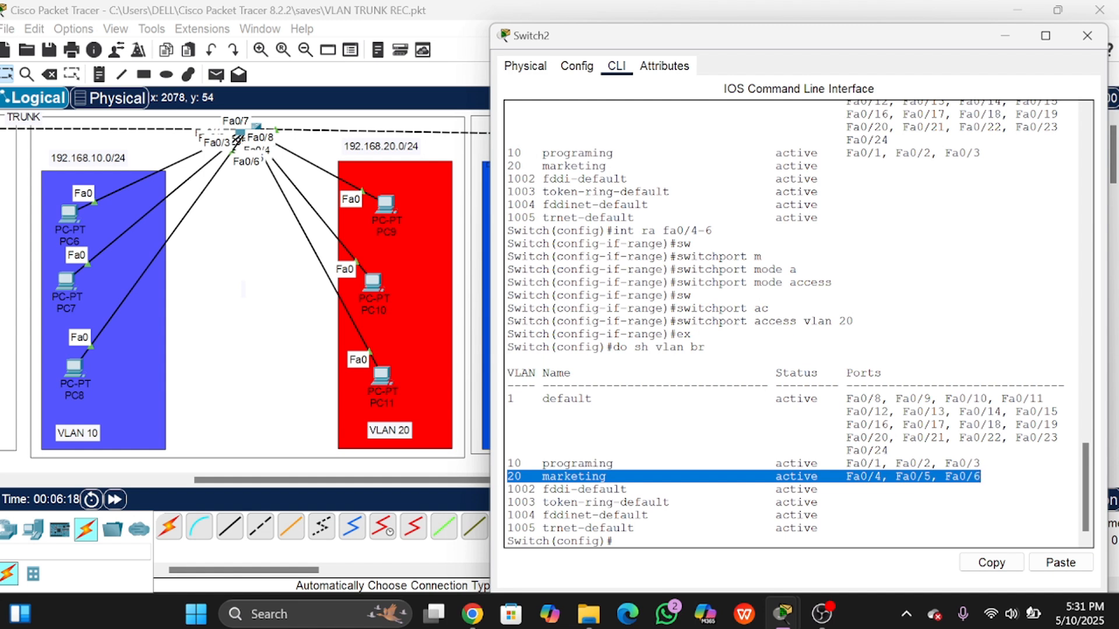
left_click(988, 477)
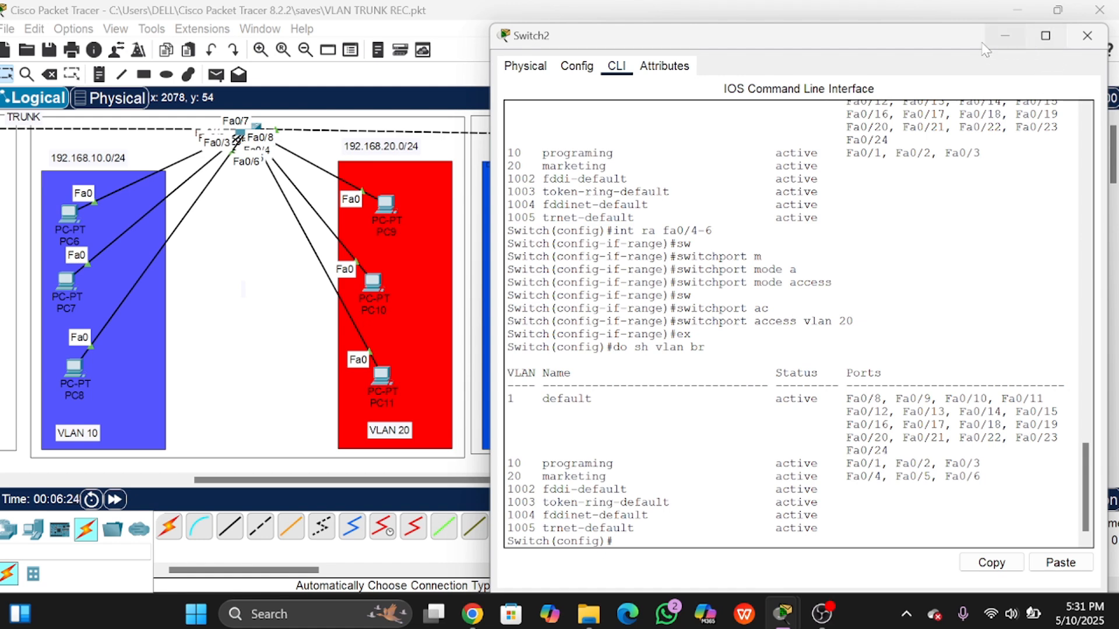
left_click_drag(956, 47, 949, 195)
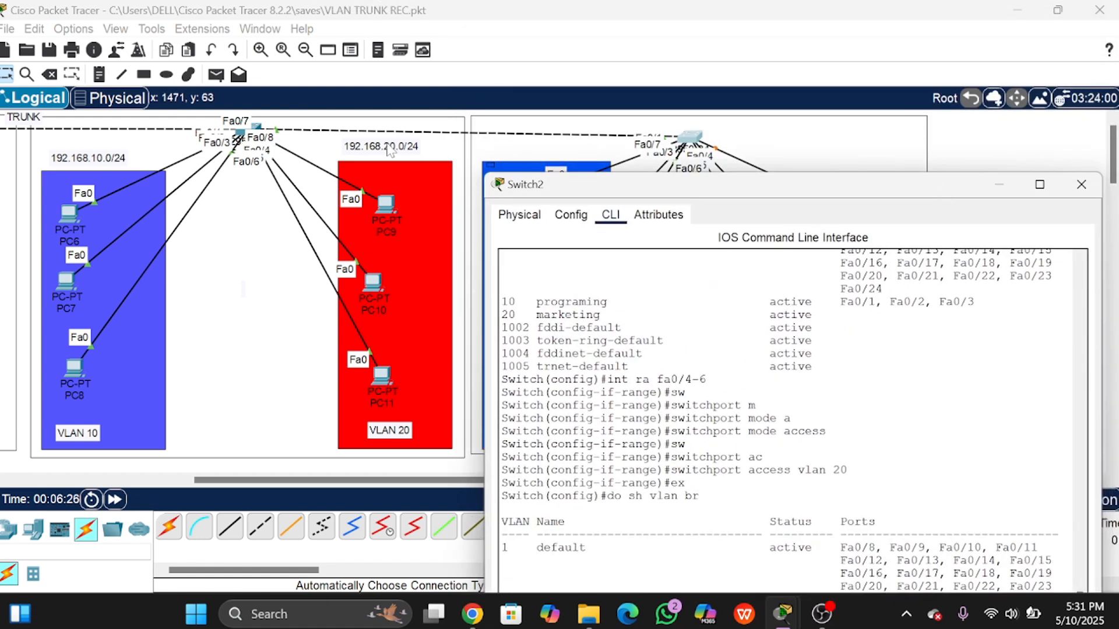
Step: Close Switch2's window, adjust the canvas view, and open Switch1's configuration window
left_click(1081, 185)
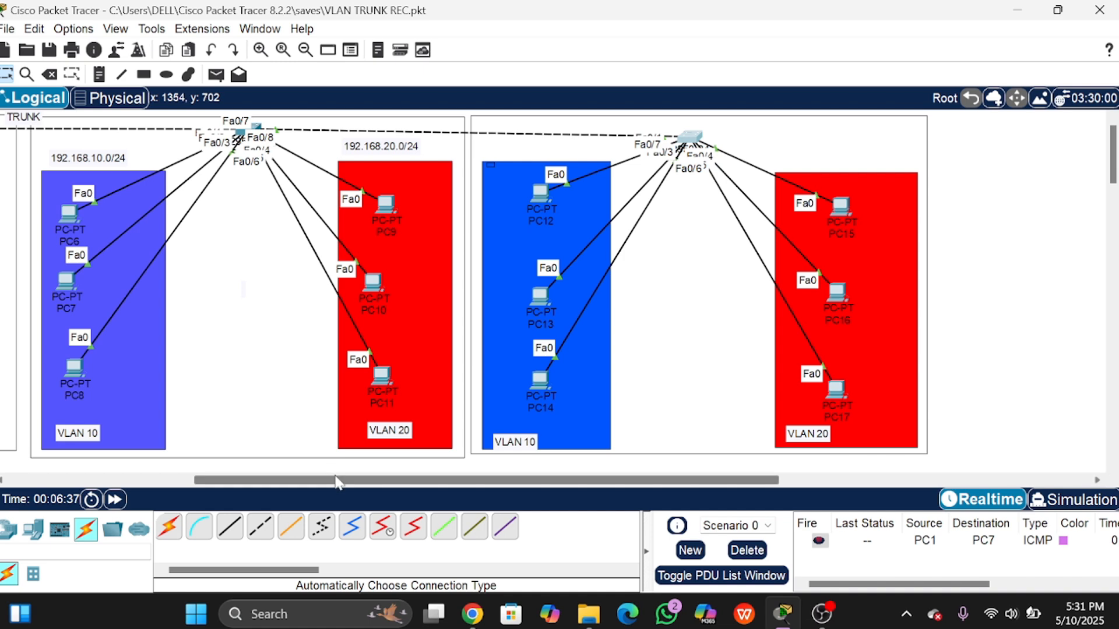
scroll(334, 480, "left", 3)
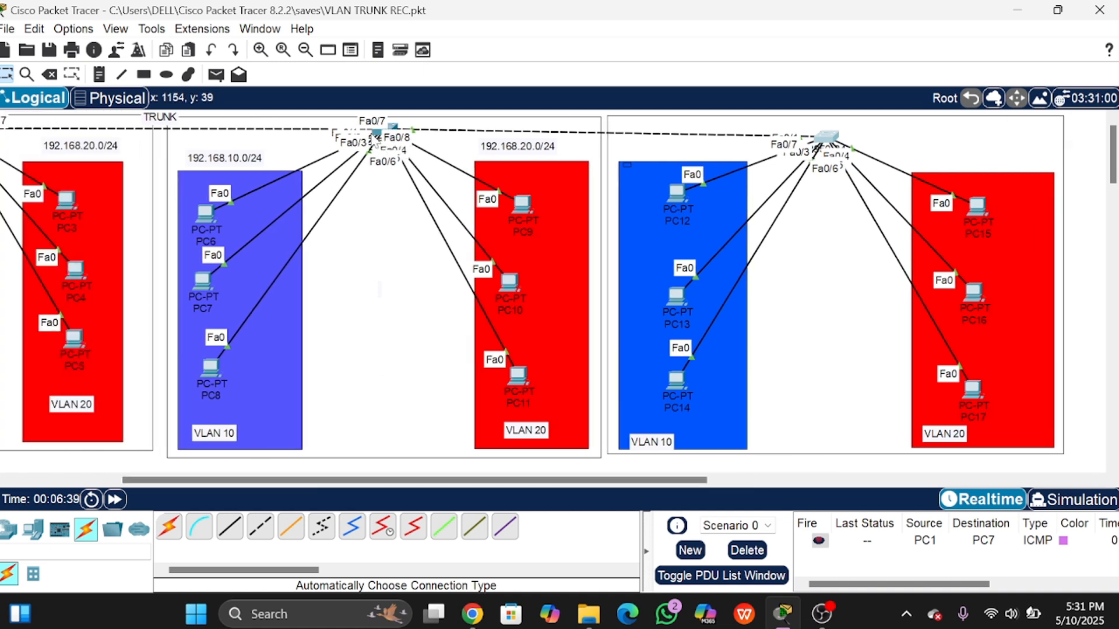
scroll(396, 218, "up", 1)
scroll(389, 222, "up", 3)
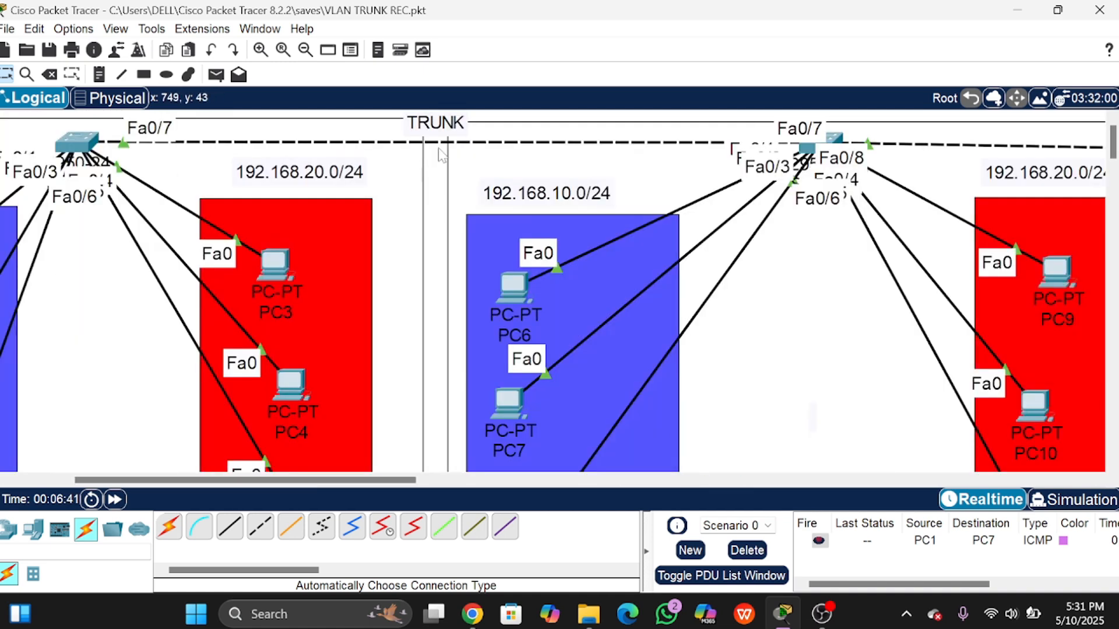
left_click(830, 162)
left_click(208, 169)
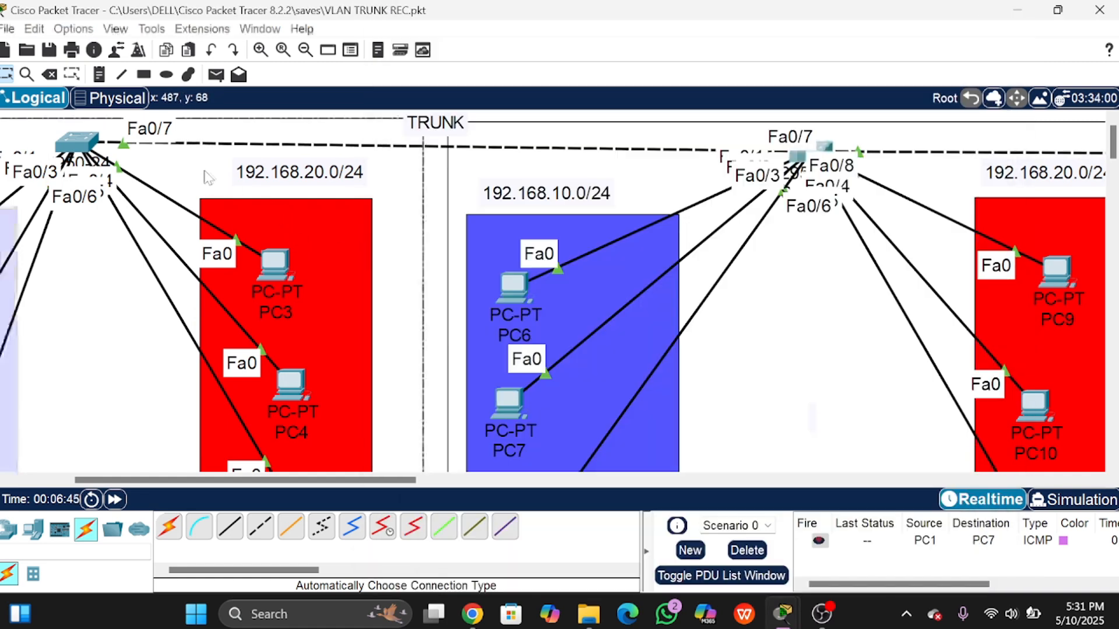
scroll(577, 180, "down", 4)
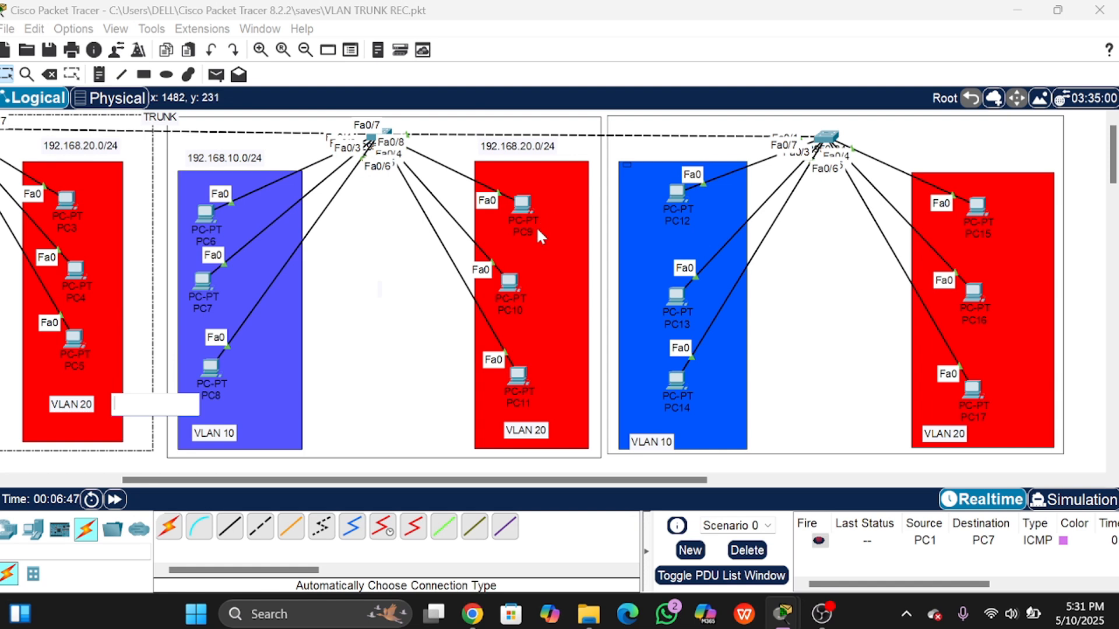
left_click(388, 133)
Step: Open Switch1's CLI and enter global configuration mode with en and conf t
left_click(511, 45)
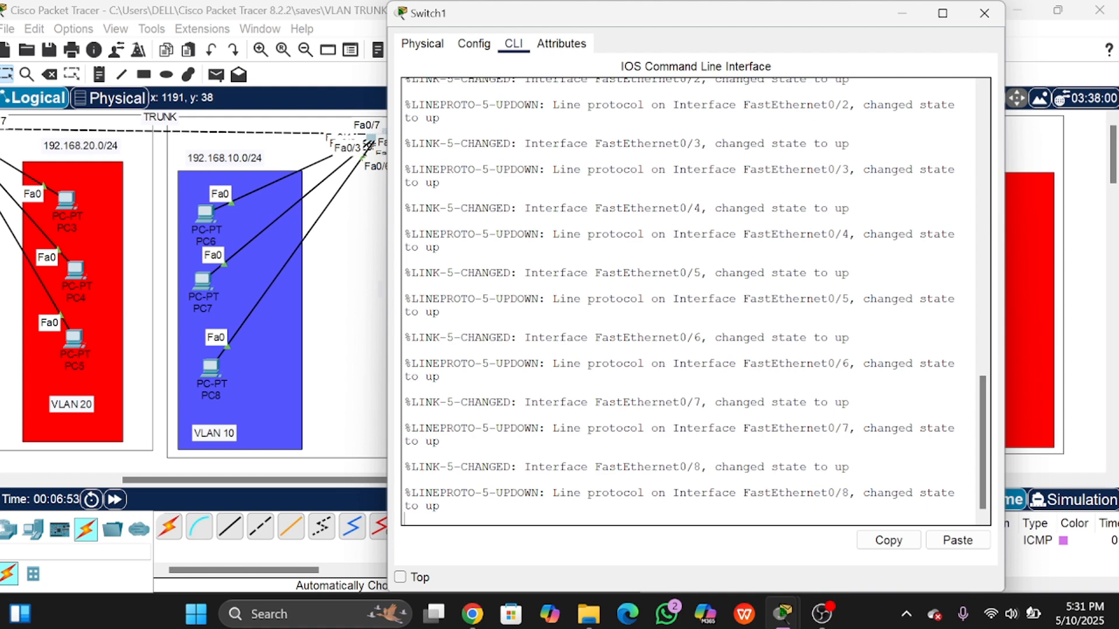
key("Return")
type("en")
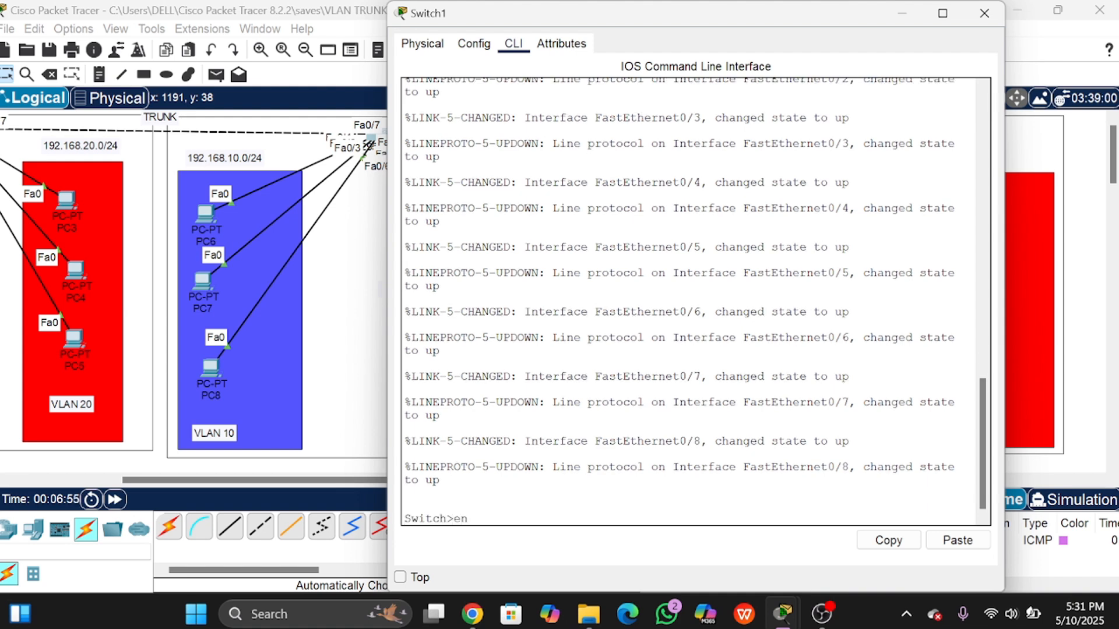
key("Return")
type("co")
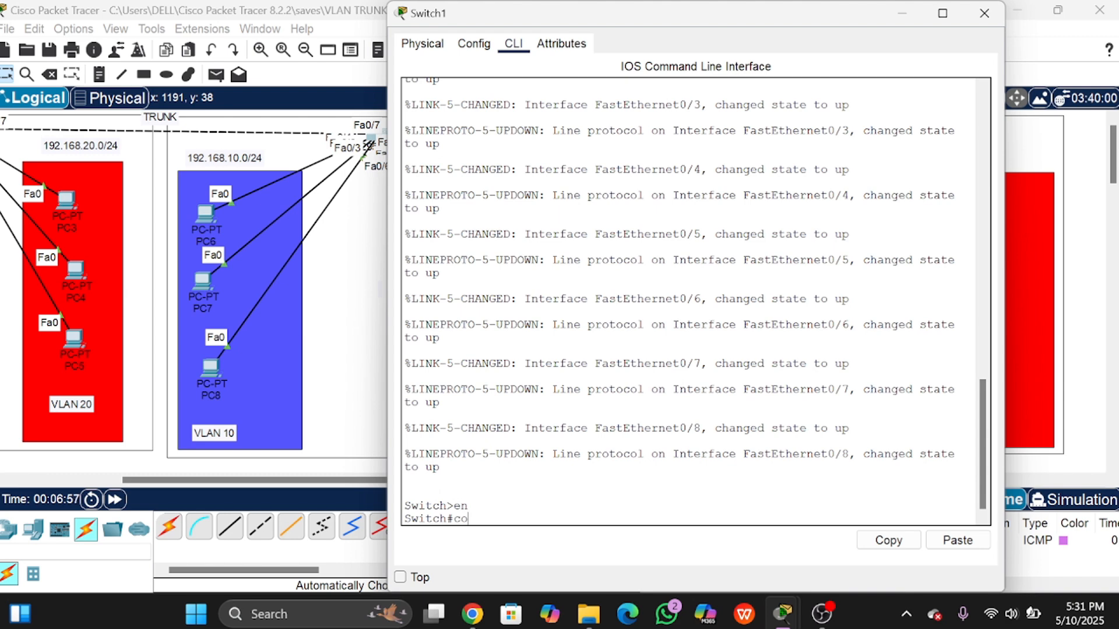
type("nf t")
key("Return")
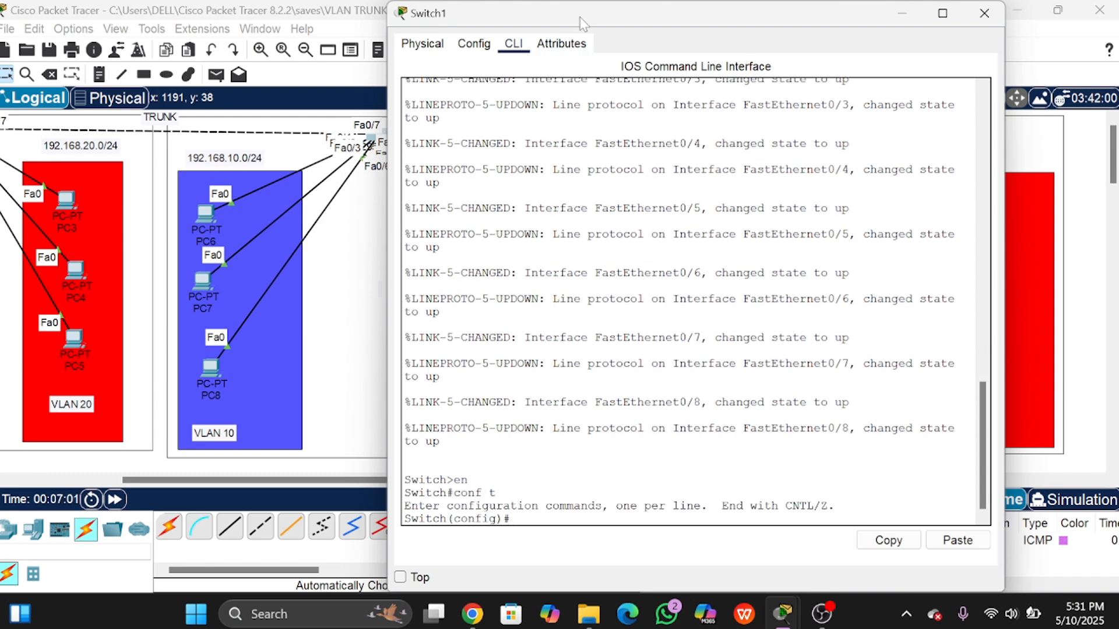
Step: Enter interface Fa0/7, rearrange the console and middle switch, then exit the interface
mouse_move(582, 22)
left_mouse_down()
mouse_move(658, 91)
mouse_move(665, 75)
mouse_move(621, 53)
mouse_move(631, 98)
mouse_move(592, 29)
left_mouse_up()
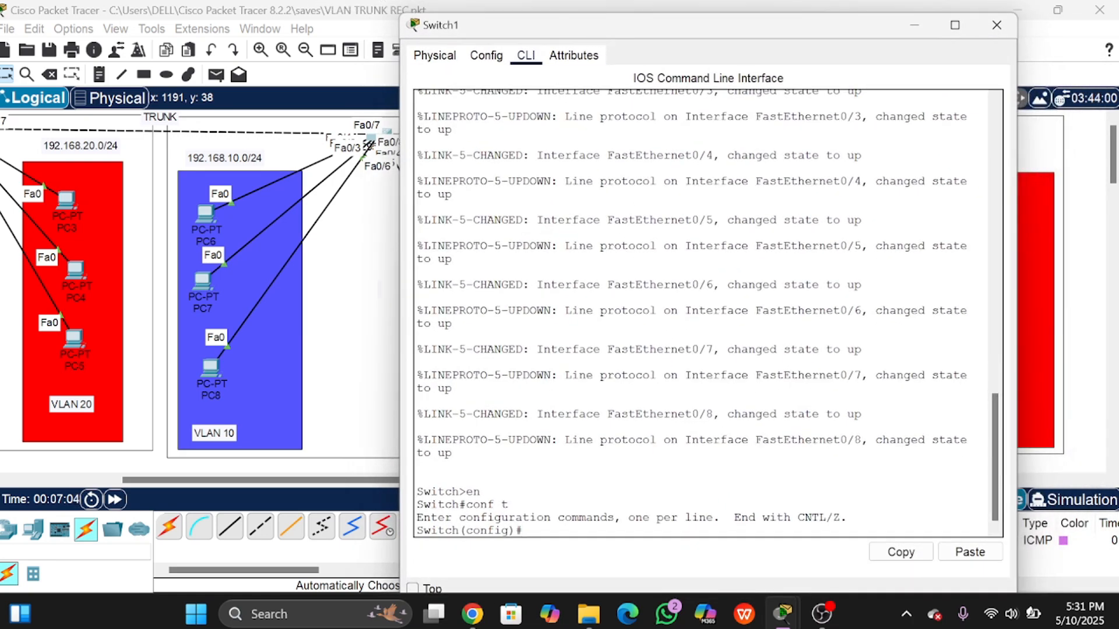
type("int fa 0/7")
key("Return")
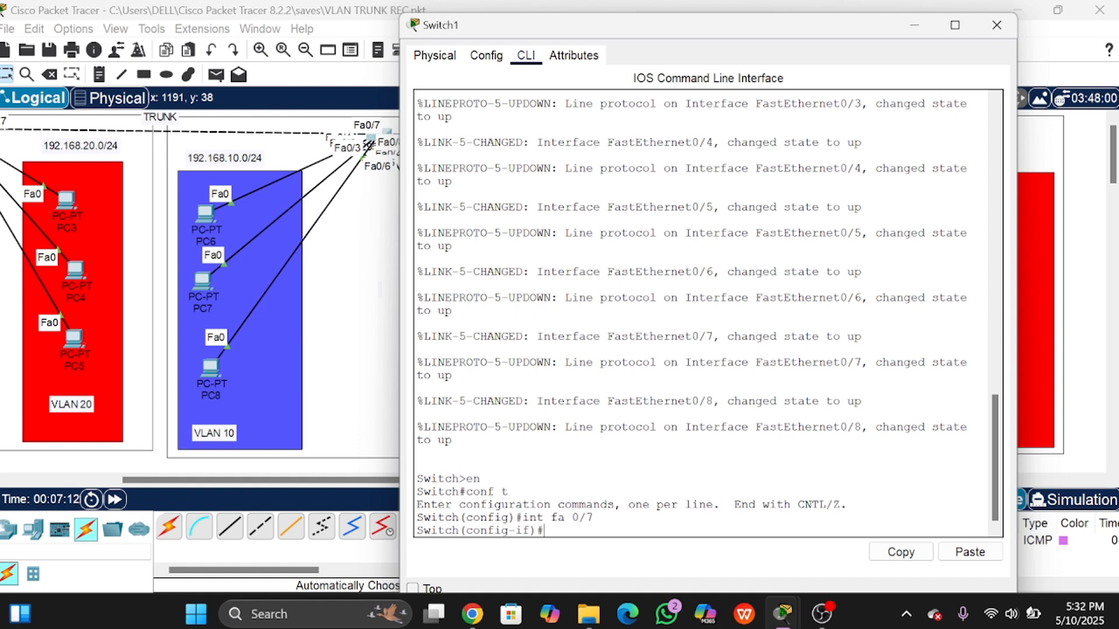
left_click_drag(692, 16, 666, 200)
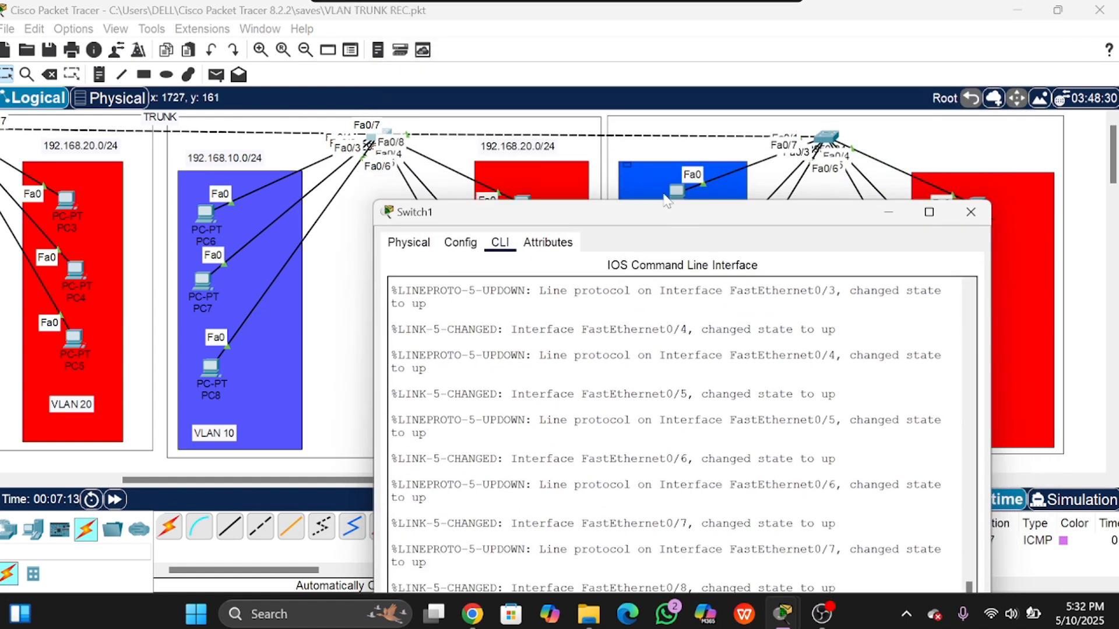
left_click(386, 130)
mouse_move(383, 127)
left_mouse_down()
mouse_move(419, 139)
mouse_move(393, 132)
left_mouse_up()
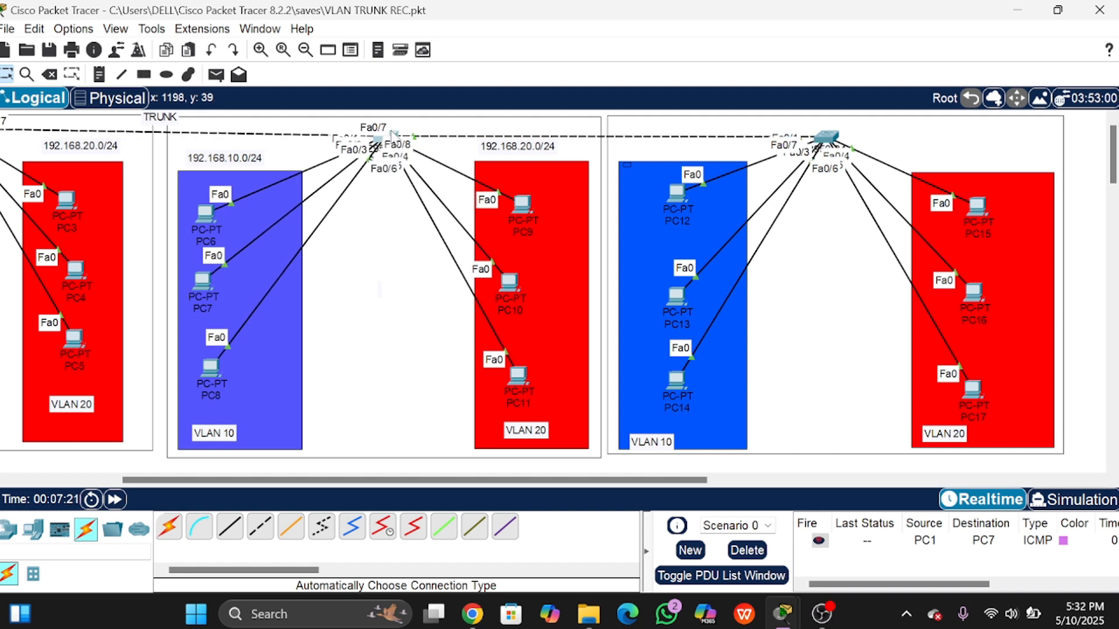
left_click(393, 134)
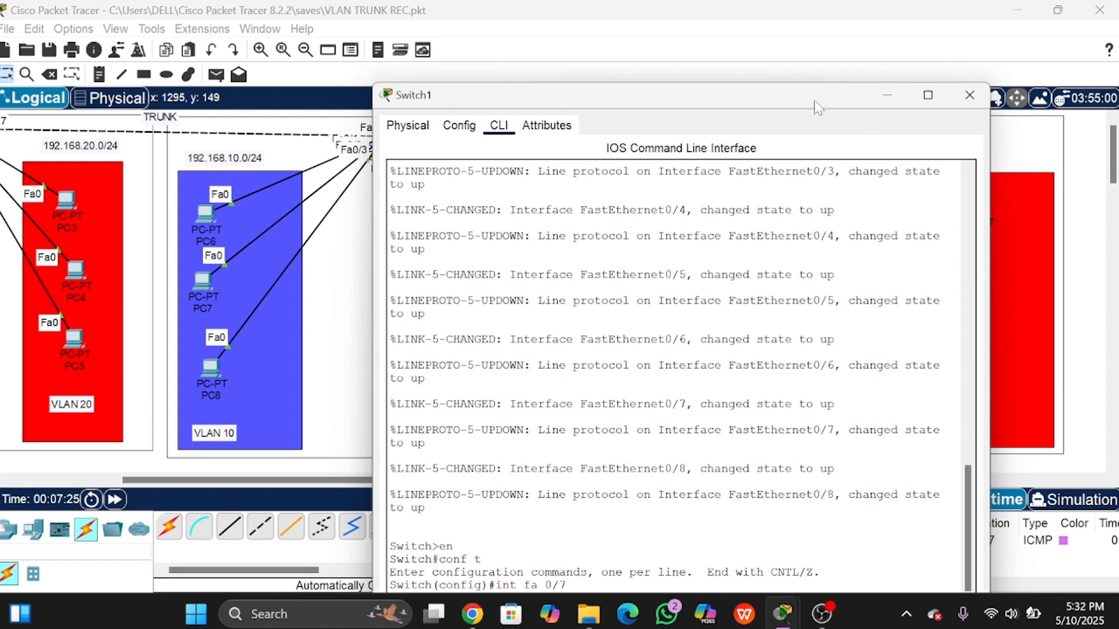
left_click_drag(814, 100, 853, 33)
left_click_drag(1026, 171, 1061, 169)
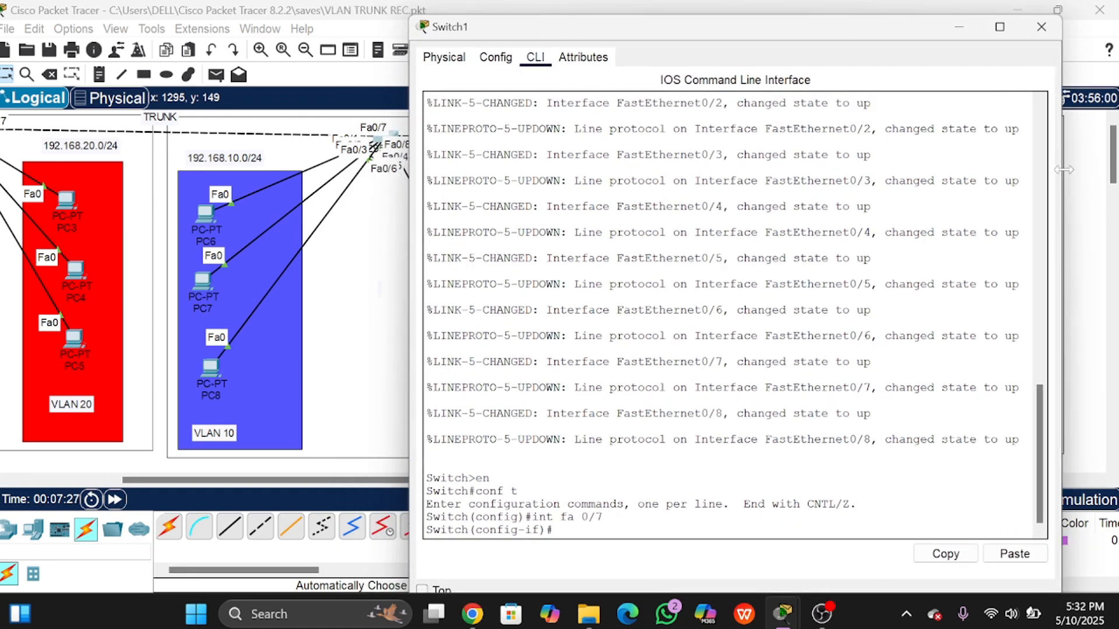
type("ex")
key("Return")
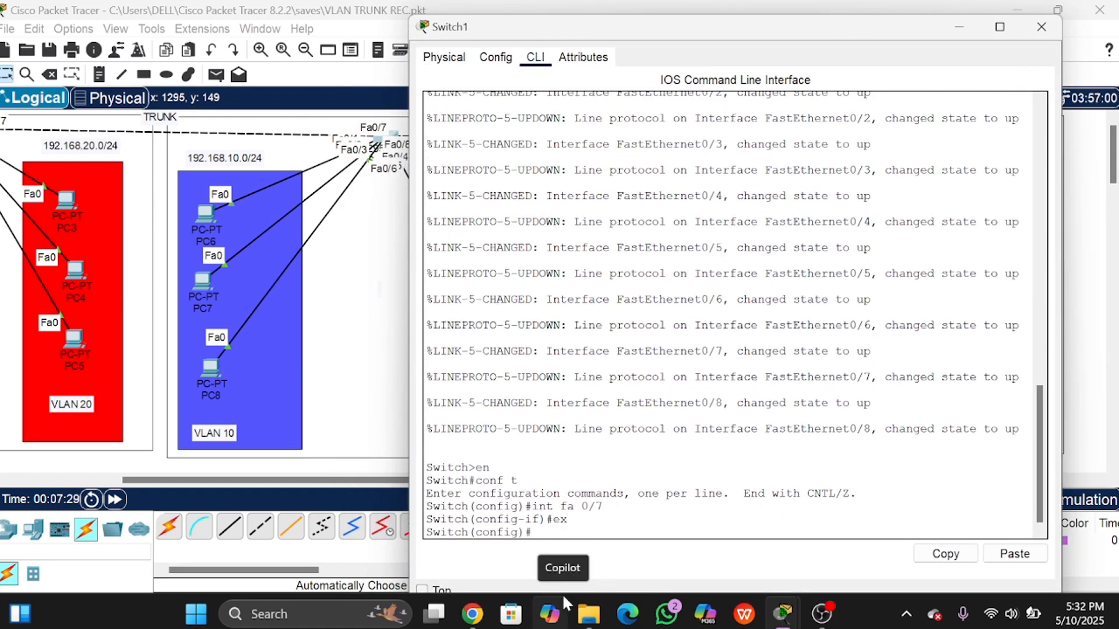
Step: Set interface Fa0/8 to switchport mode trunk and exit
type("int fa0/8")
key("Return")
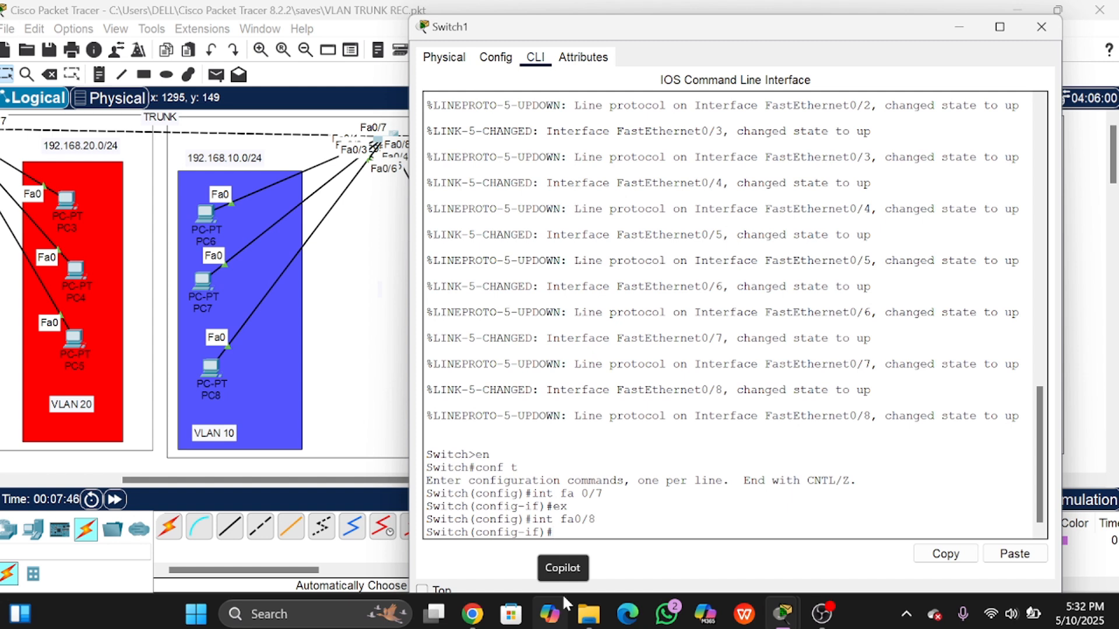
type("sw")
key("Tab")
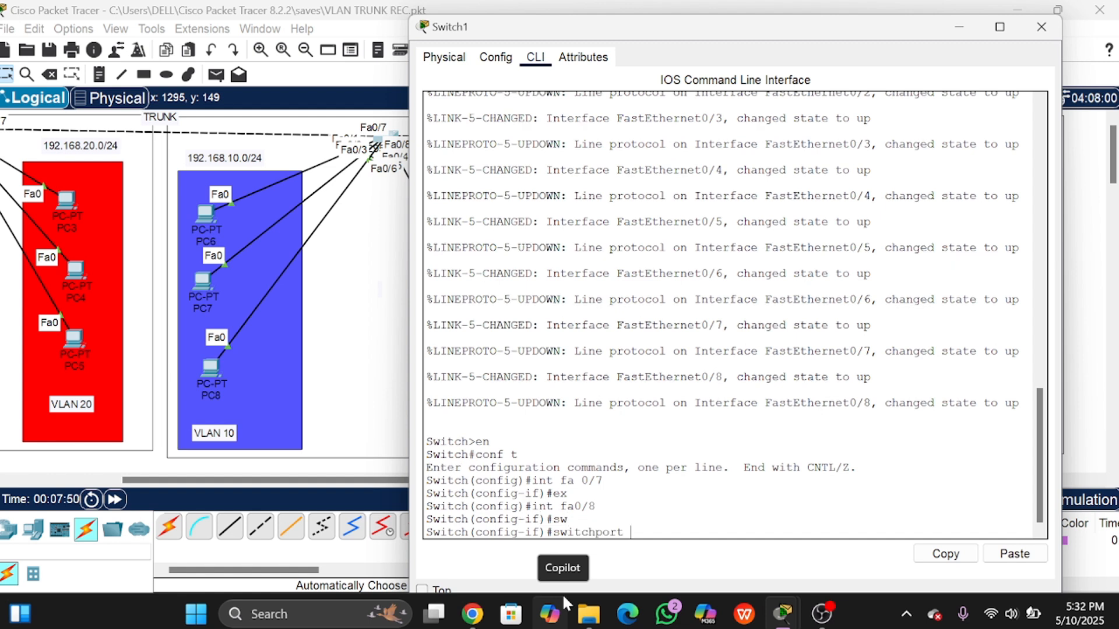
type("mode t")
key("Tab")
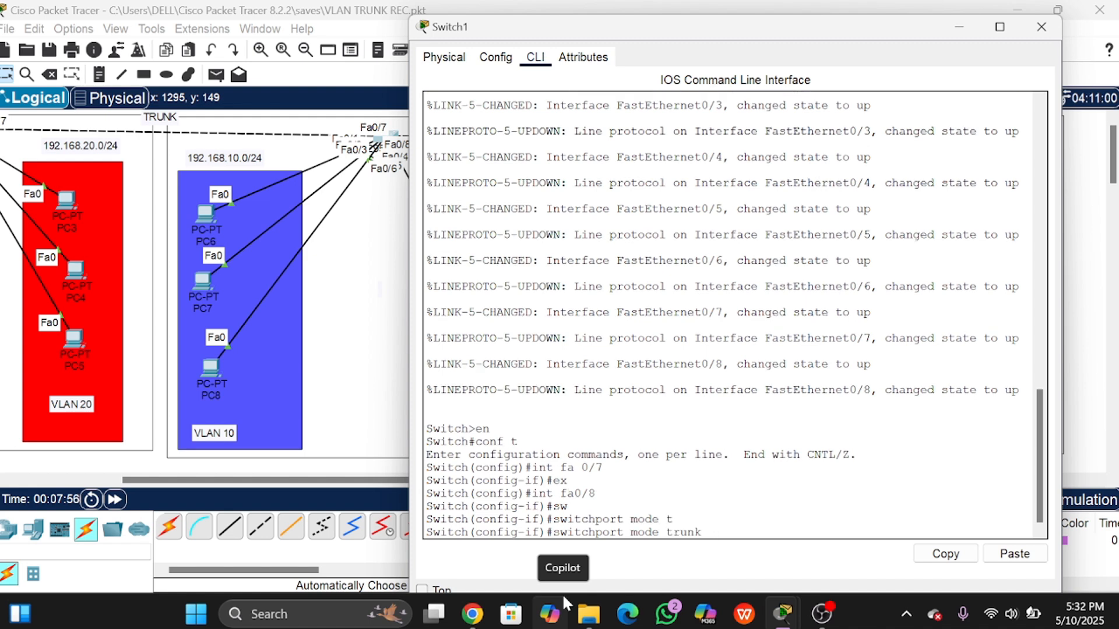
key("Return")
type("ex")
key("Return")
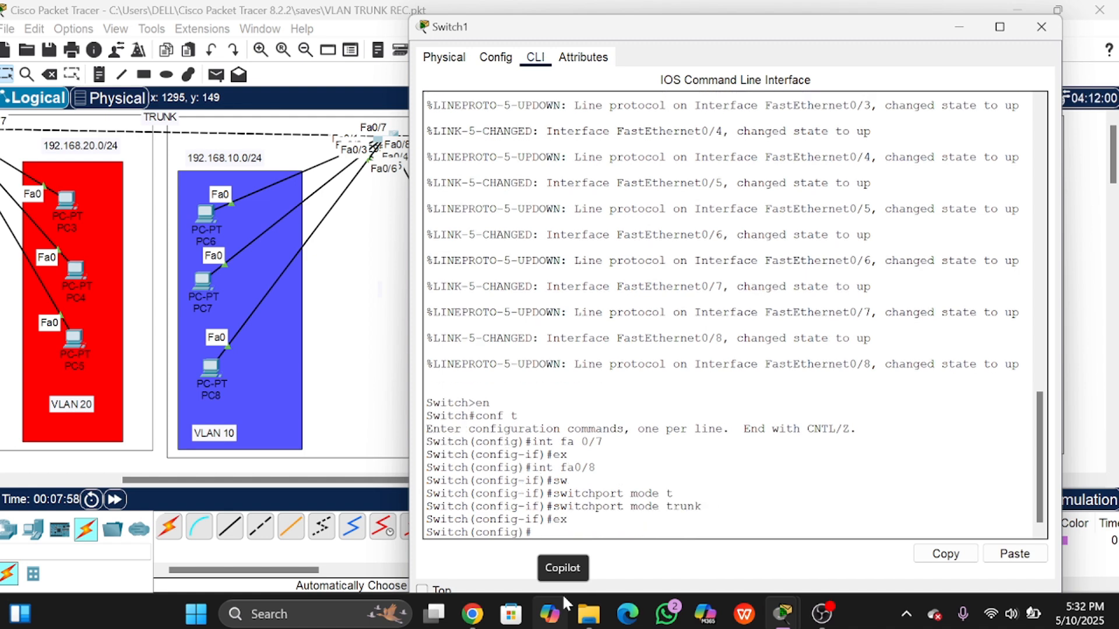
Step: Run do sh int trunk and highlight Fa0/8's trunking status
type("do sh int")
type("tr")
key("Return")
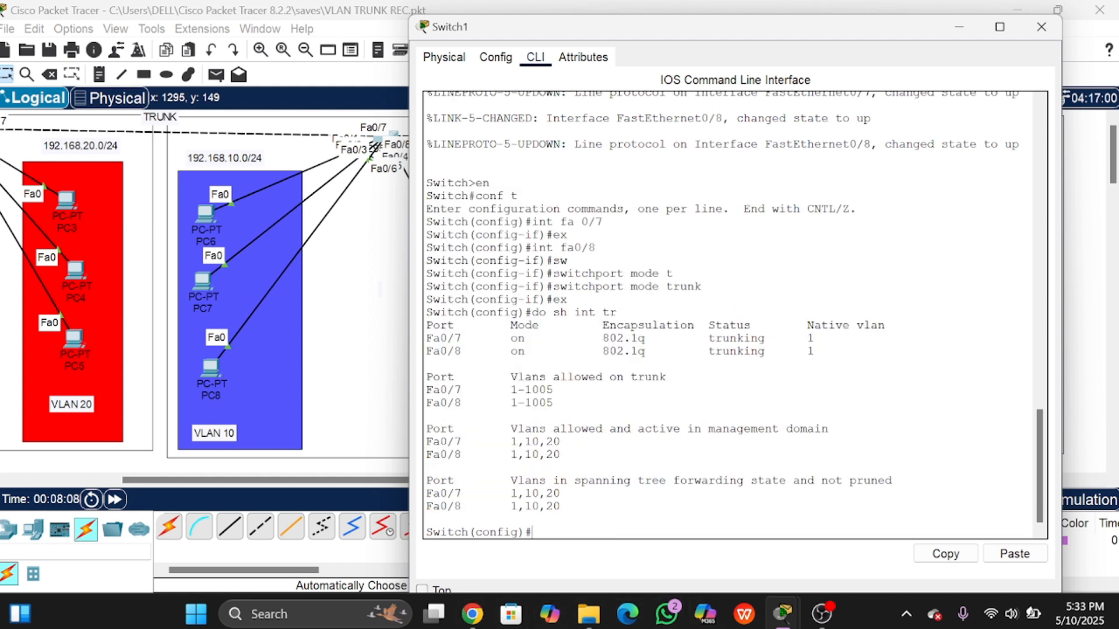
left_click_drag(426, 351, 552, 352)
left_click(476, 352)
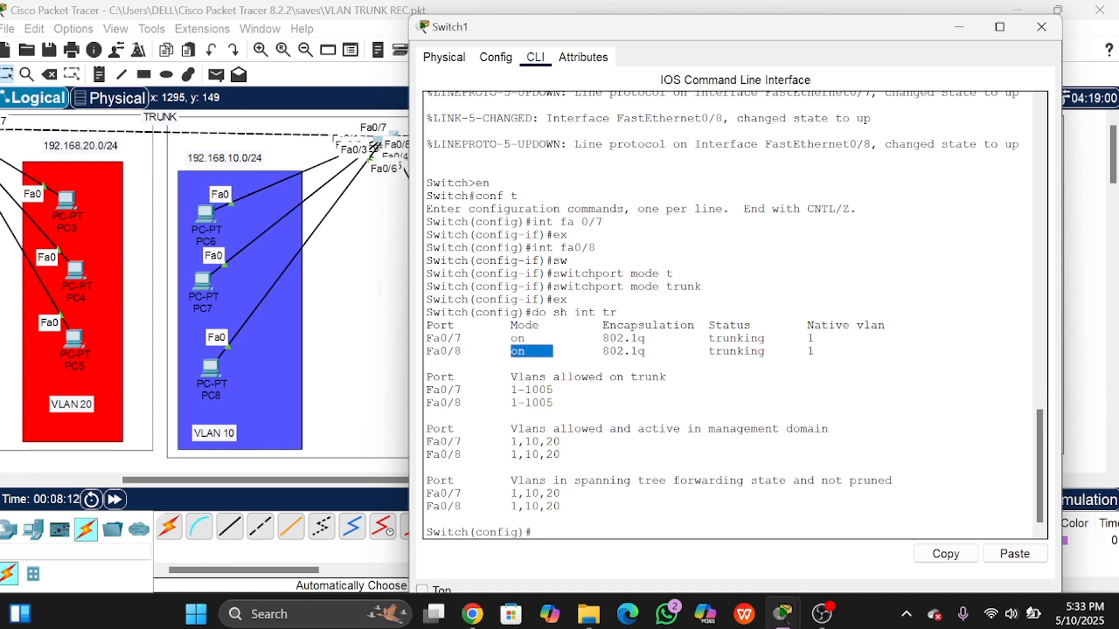
left_click(555, 351)
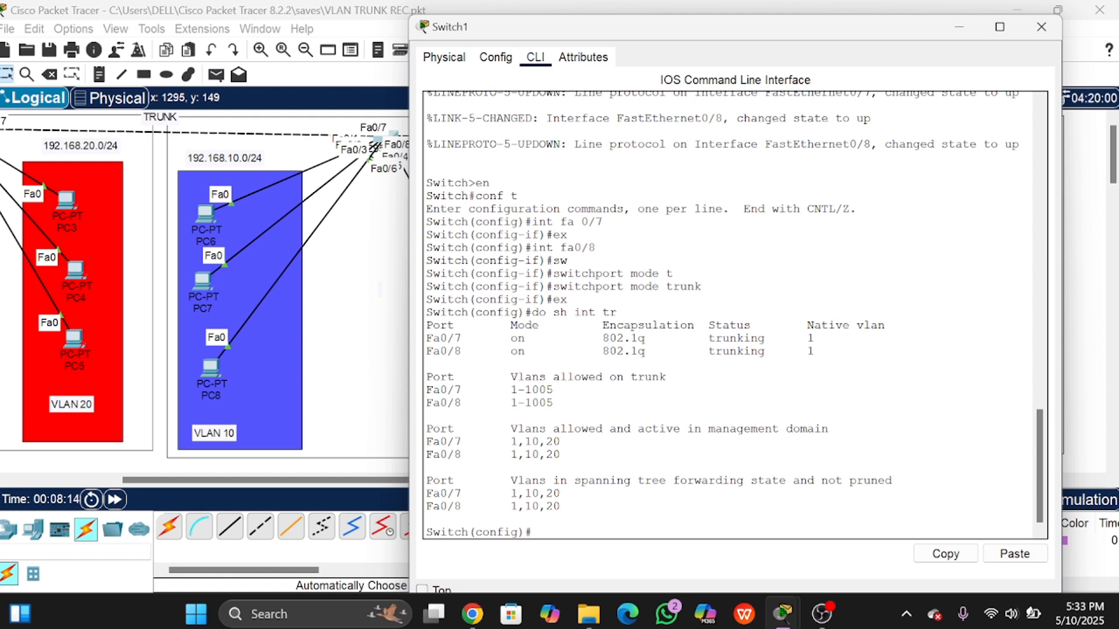
left_click_drag(701, 351, 802, 351)
left_click(708, 286)
Step: Close Switch1's console, open Switch2's CLI, and enter interface Fa0/7
left_click(1041, 36)
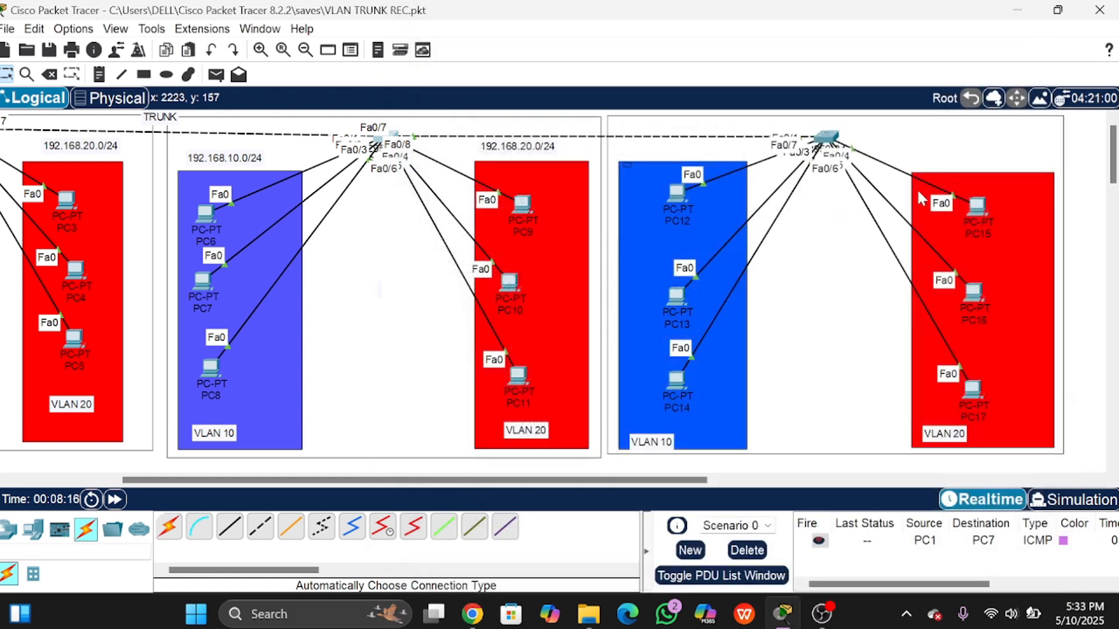
left_click(830, 145)
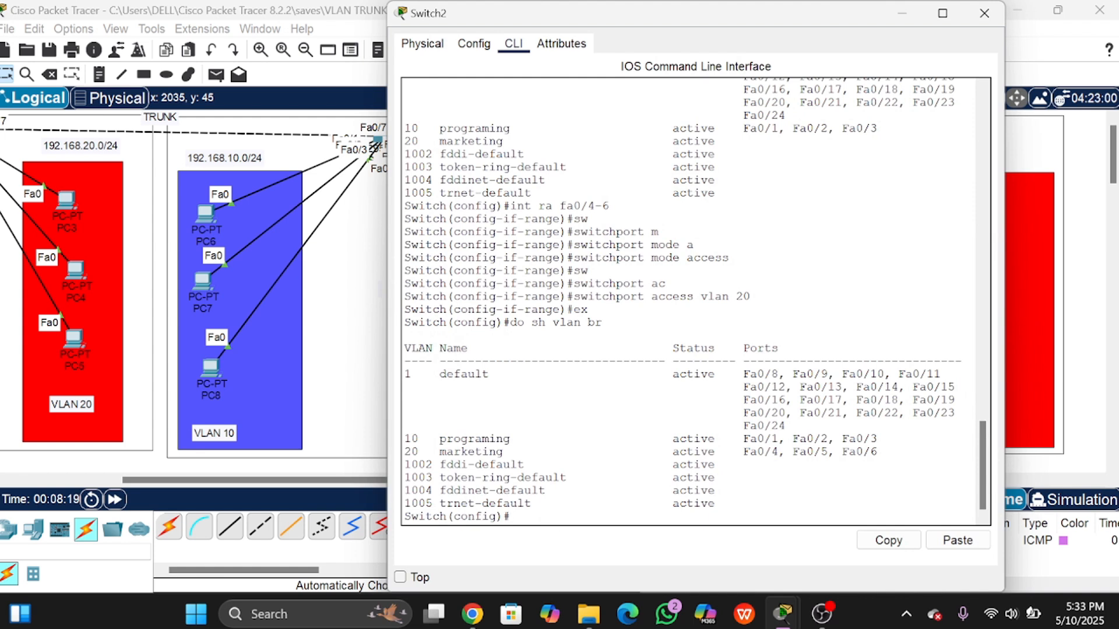
key("Return")
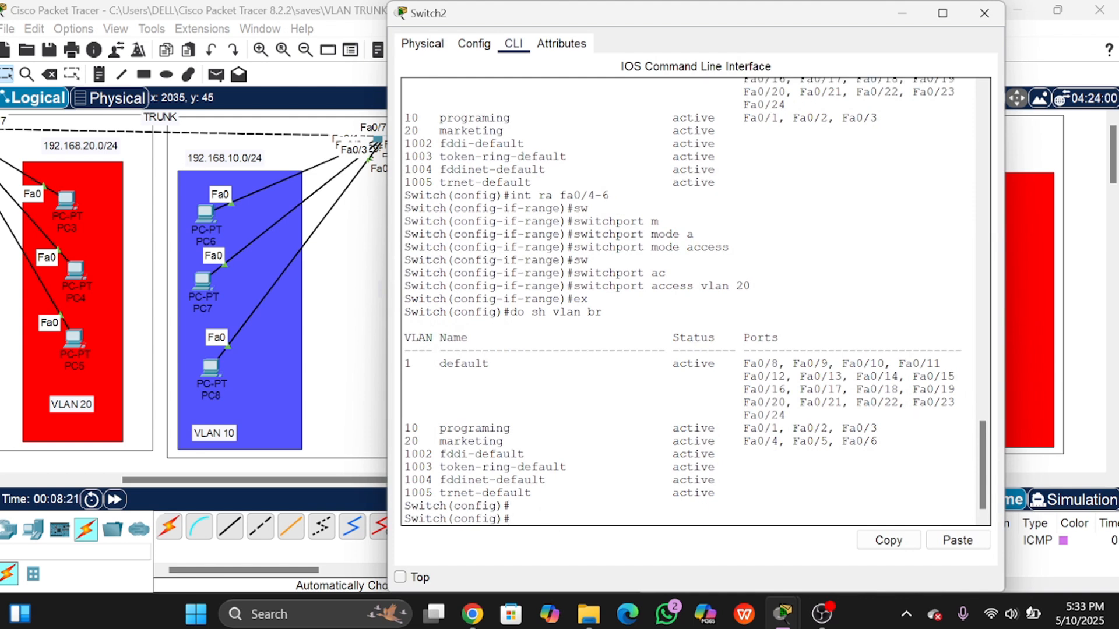
type("int fa0/7")
key("Return")
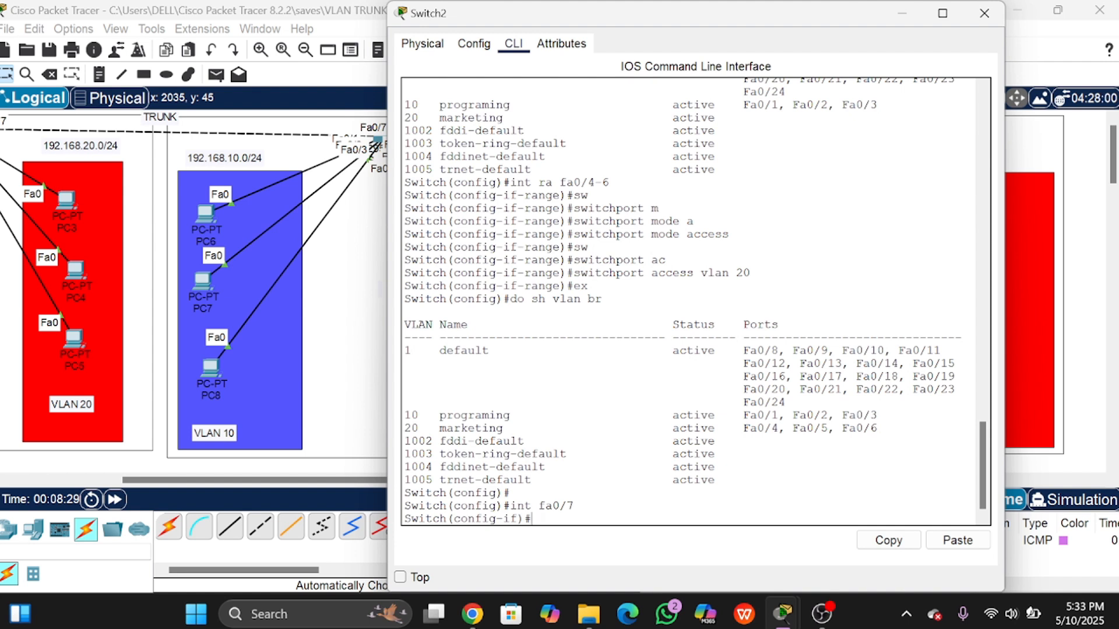
Step: Set Fa0/7 to switchport mode trunk and exit interface configuration
type("sw")
key("Tab")
type("m")
key("Tab")
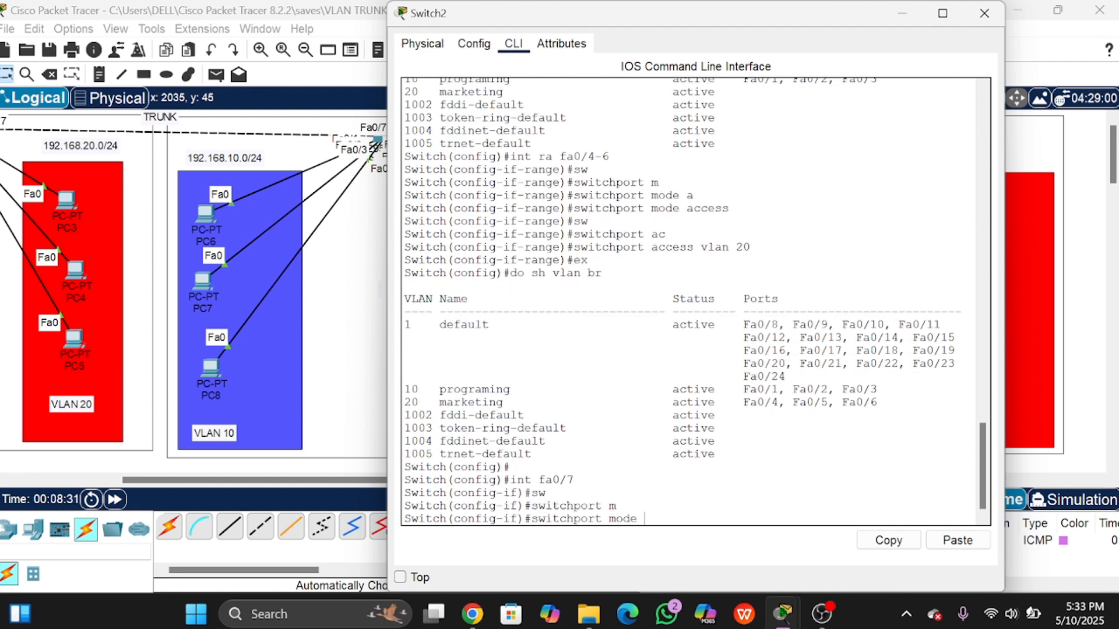
type("tr")
key("Tab")
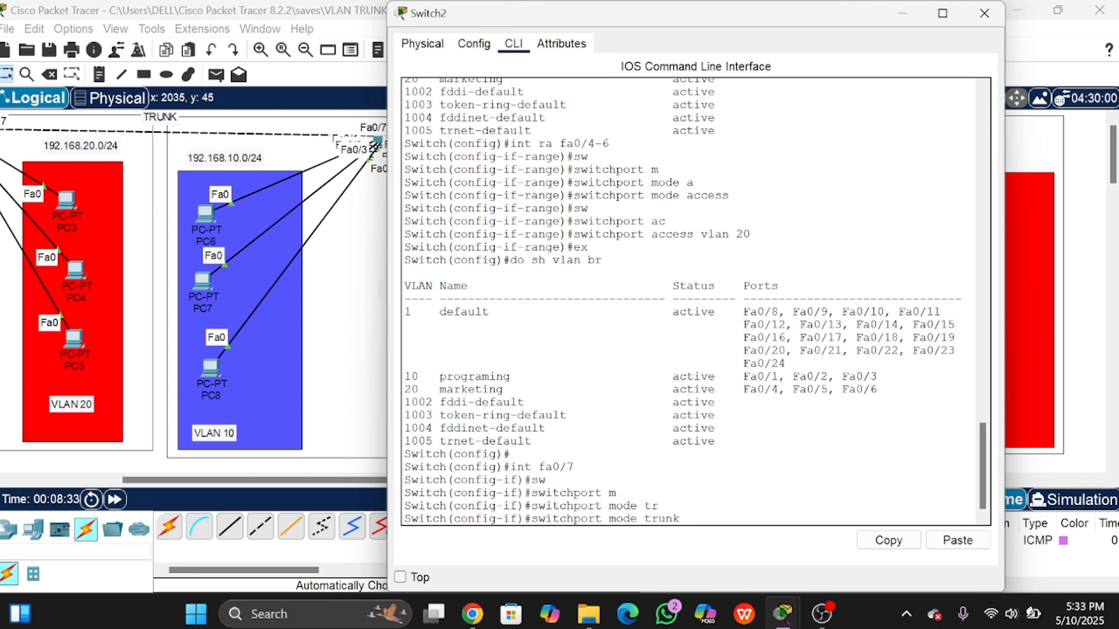
key("Return")
type("ex")
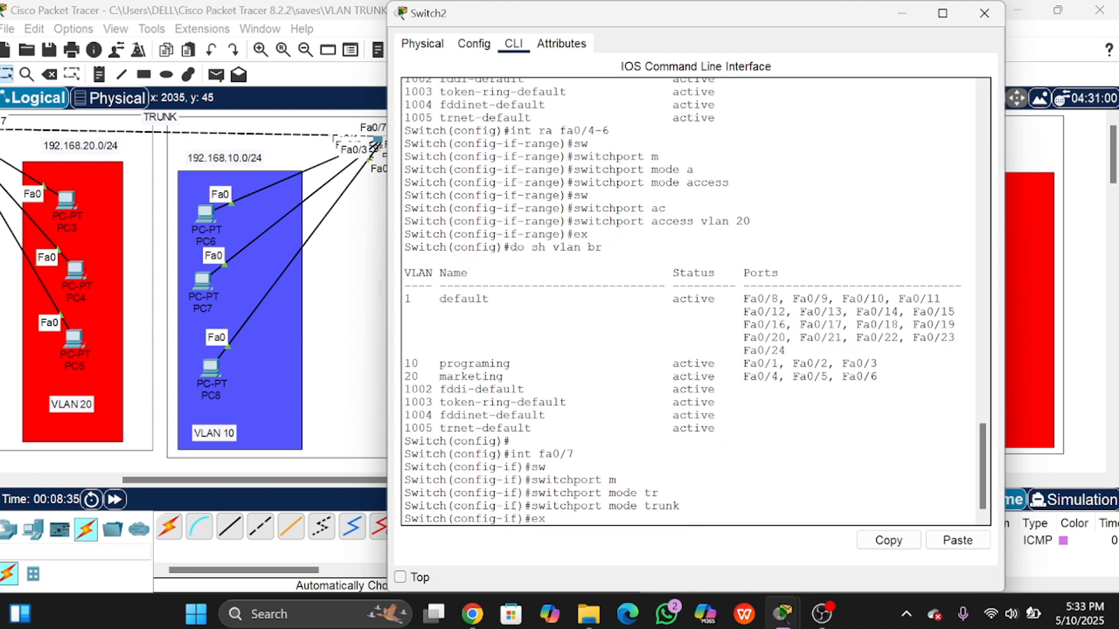
key("Return")
Step: Check trunk status showing Fa0/7 trunking, then close Switch2's window
type("do ")
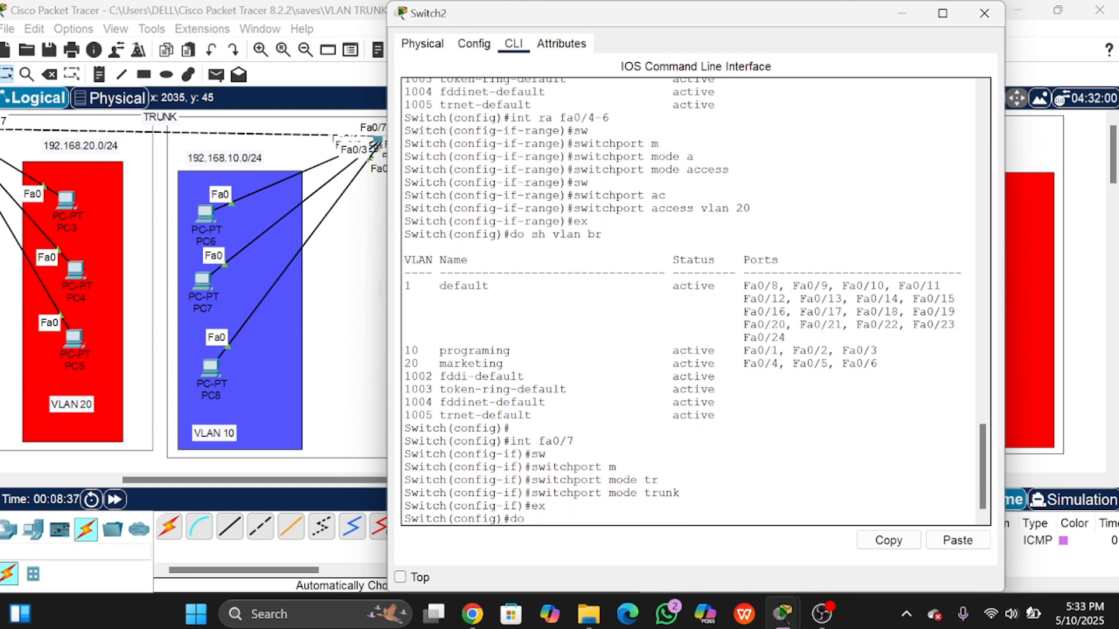
type("sh int tr")
key("Return")
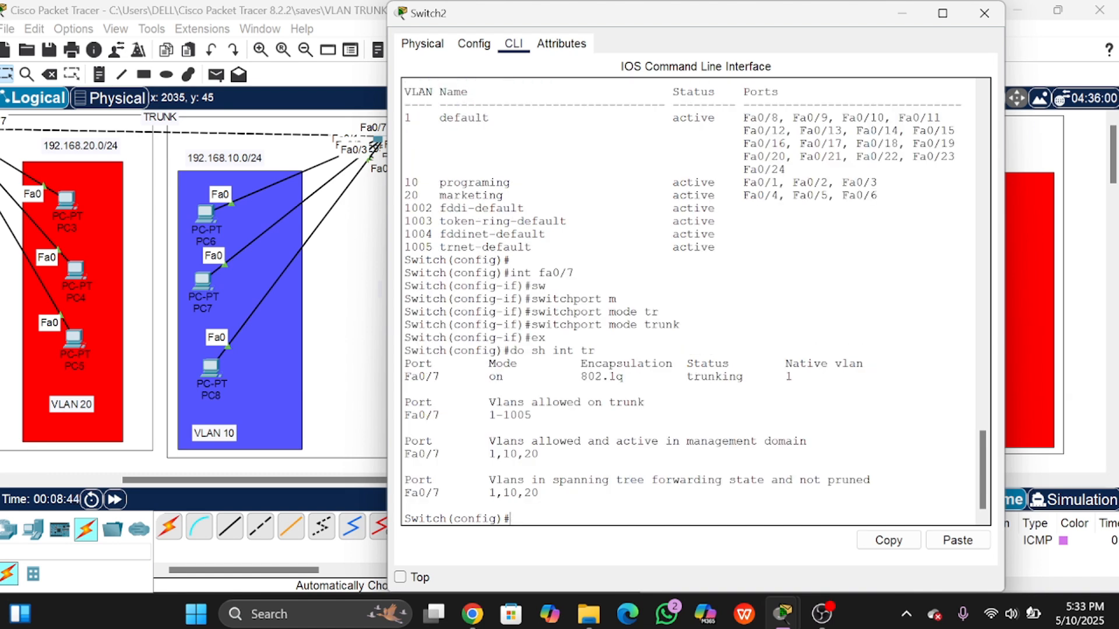
left_click_drag(404, 376, 538, 376)
left_click_drag(679, 376, 757, 376)
left_click(757, 376)
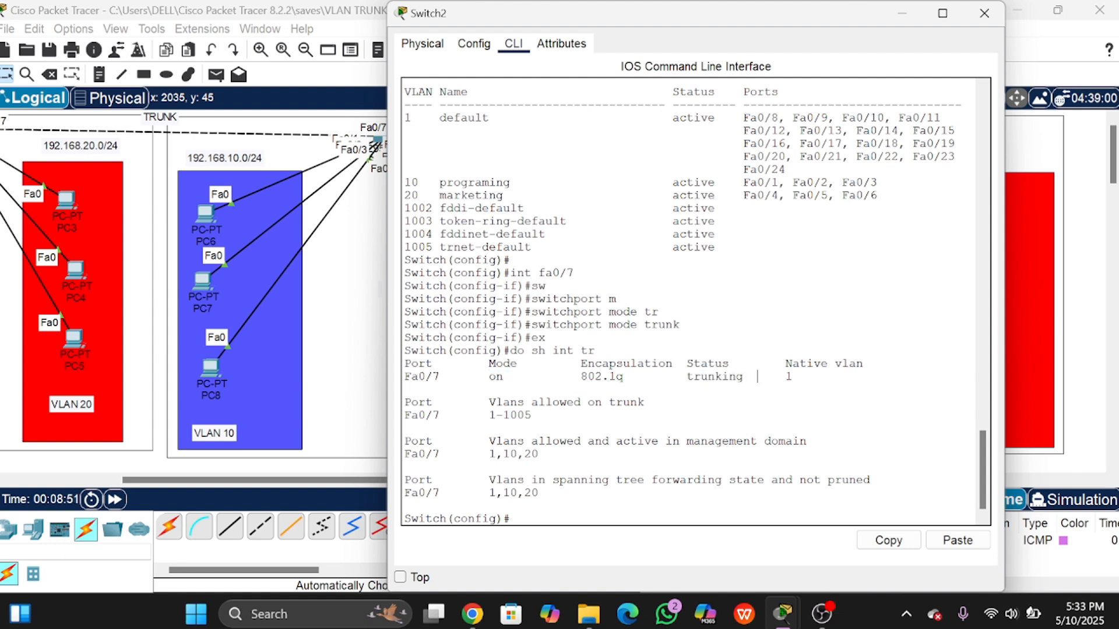
left_click(984, 13)
left_click_drag(621, 482, 809, 466)
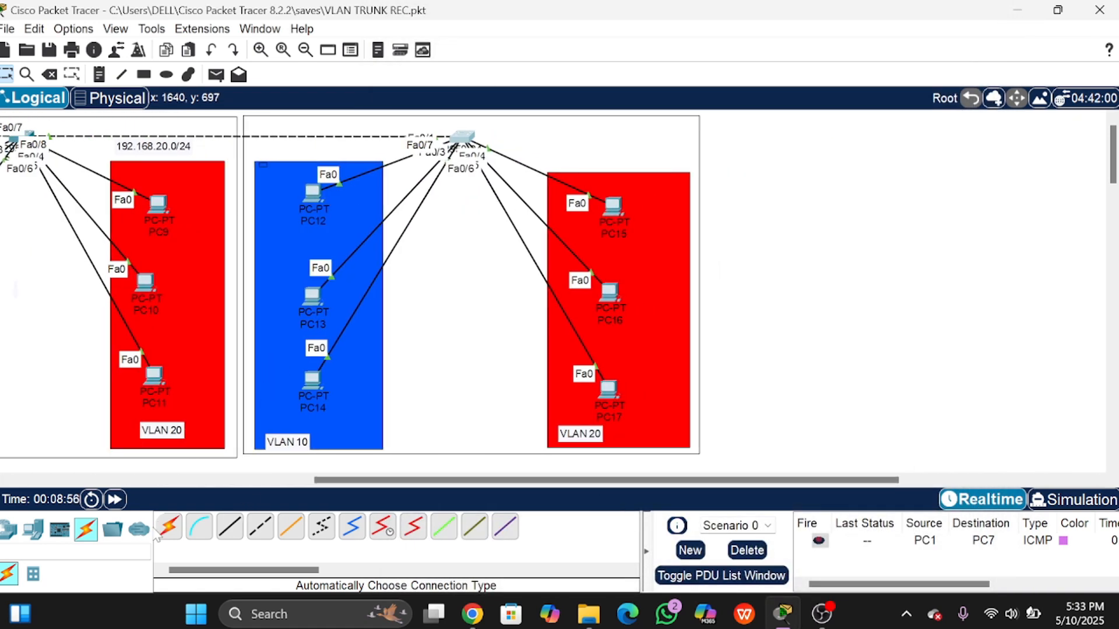
Step: Place a 3650-24PS multilayer switch, Multilayer Switch0, on the canvas right of the Switch2 network
left_click(9, 529)
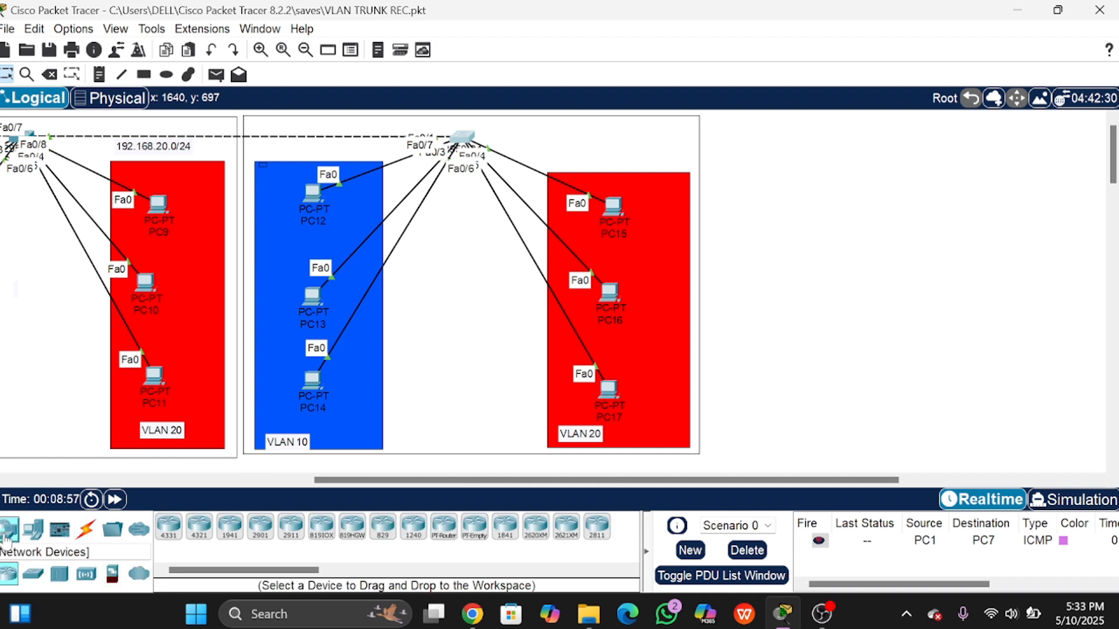
left_click(33, 575)
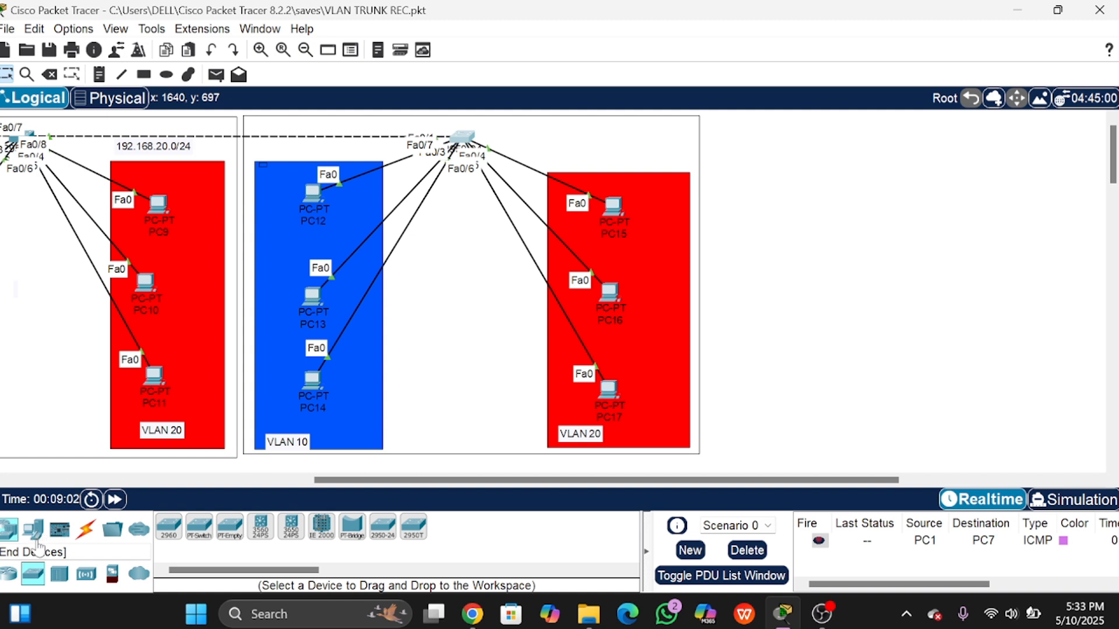
left_click(261, 530)
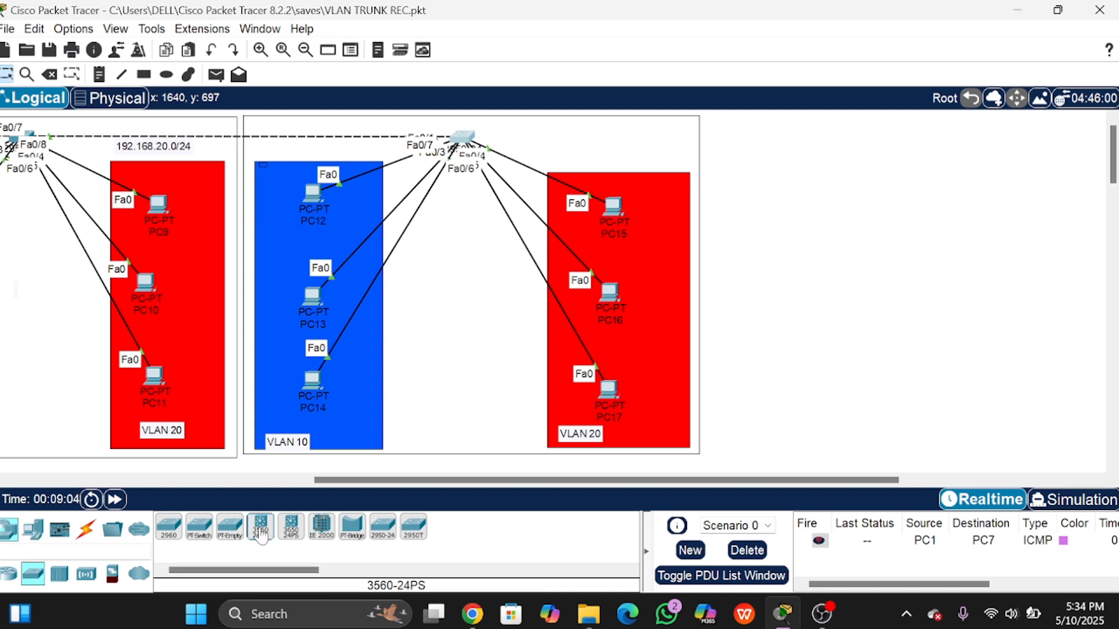
left_click(291, 527)
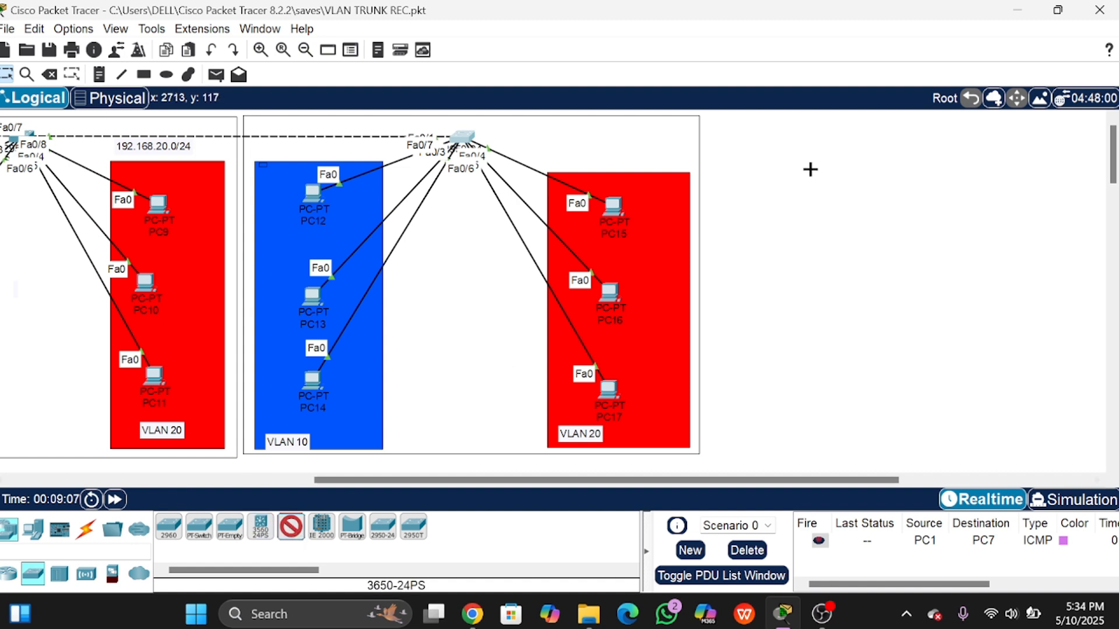
left_click(822, 155)
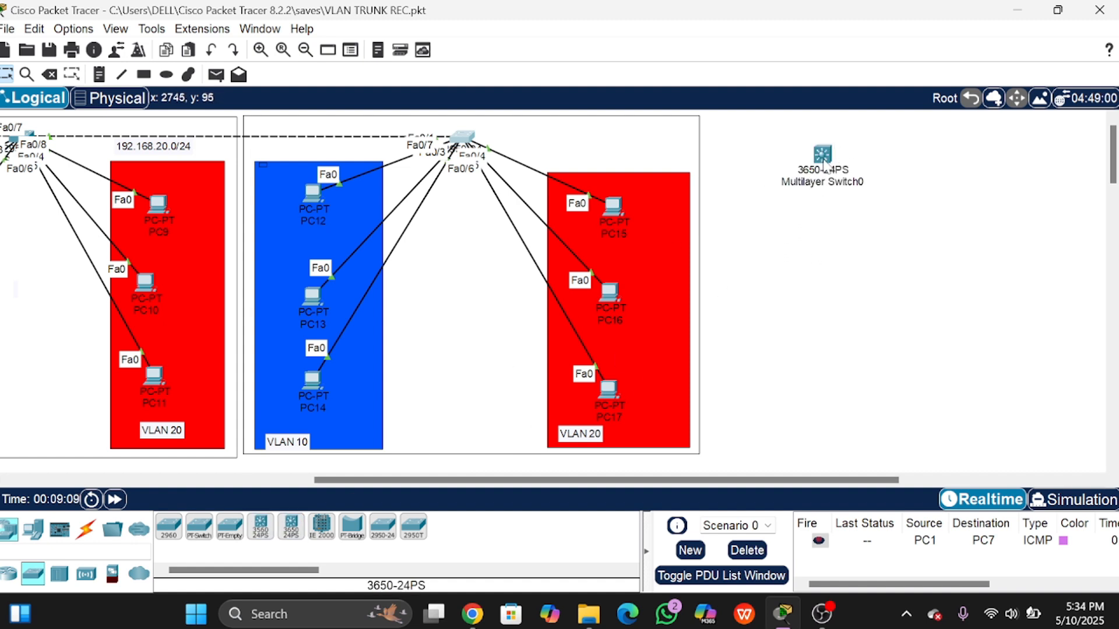
left_click_drag(822, 154, 815, 150)
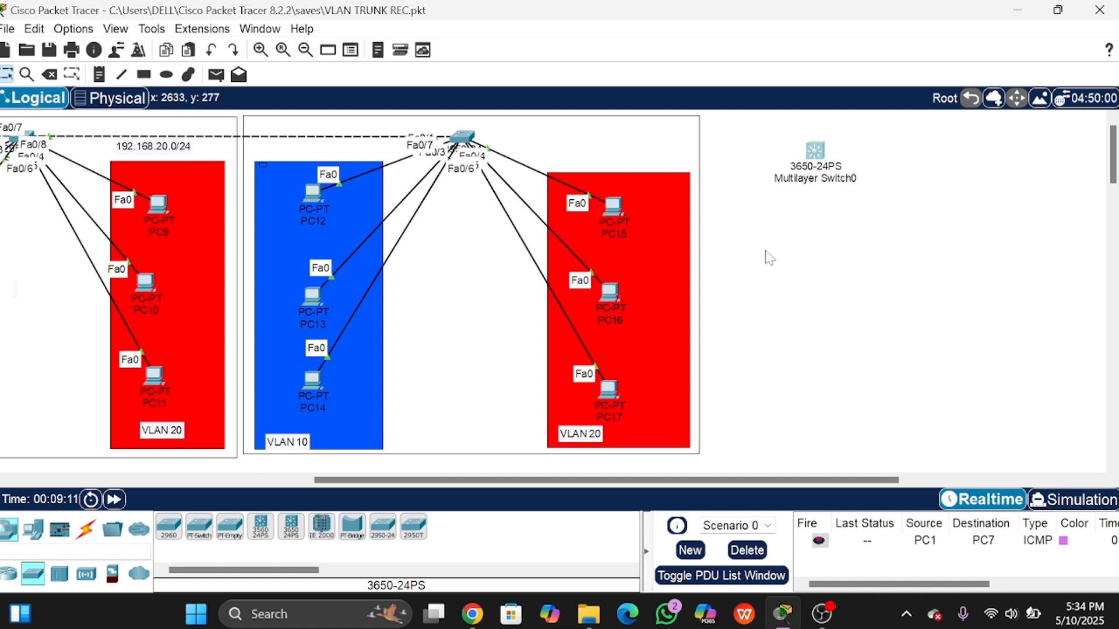
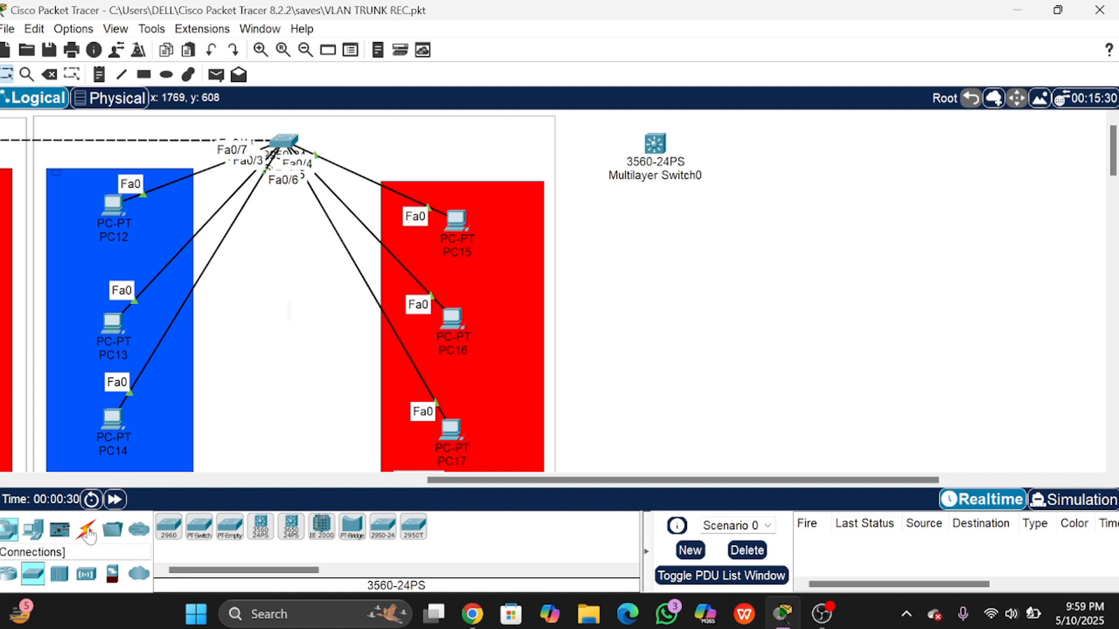
Step: Cable Multilayer Switch0's Fa0/1 to Switch2's Fa0/8 using the automatic connection type
left_click(87, 530)
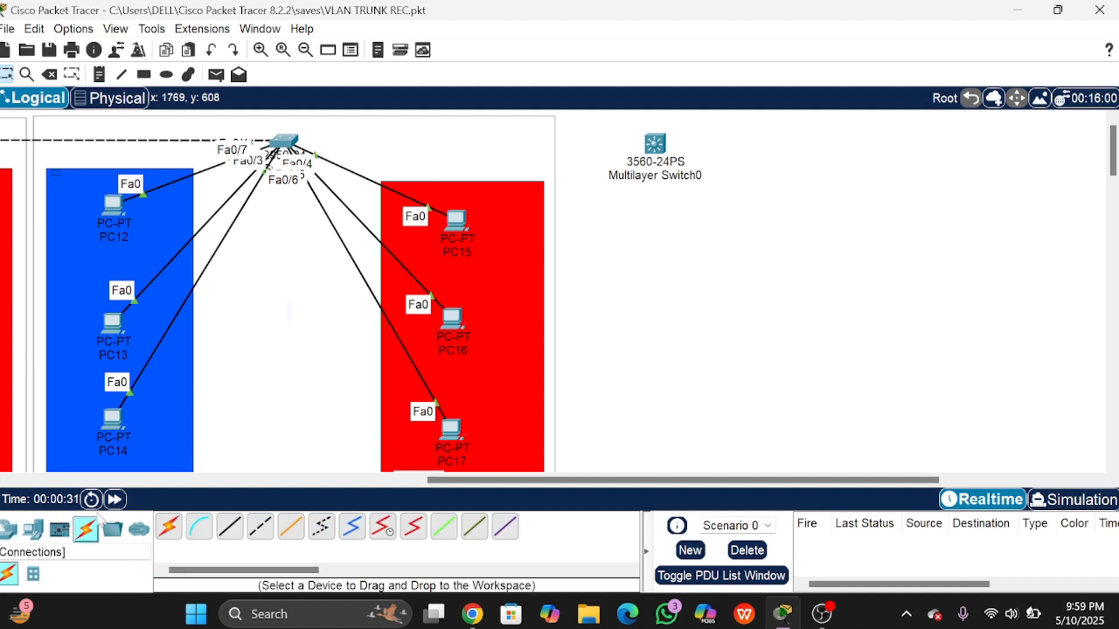
left_click(173, 522)
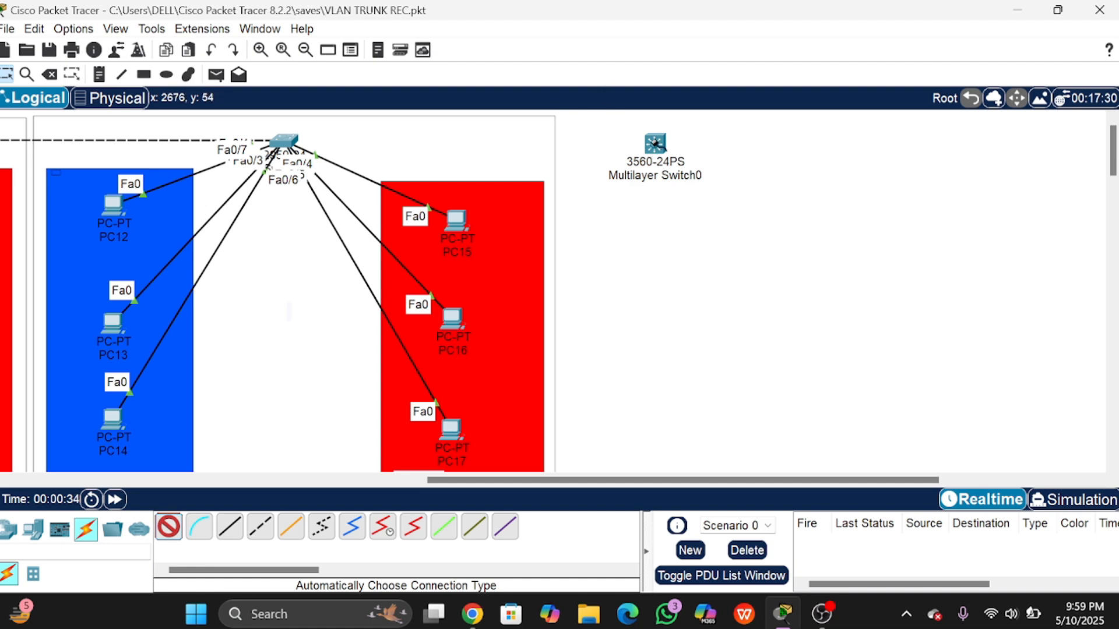
left_click(655, 144)
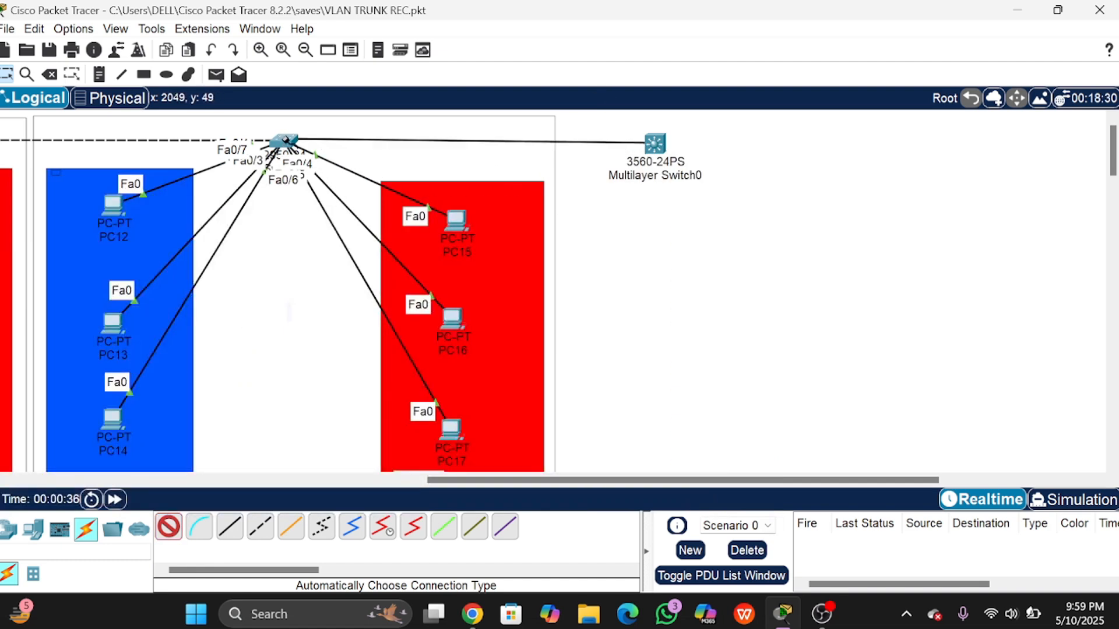
left_click(285, 141)
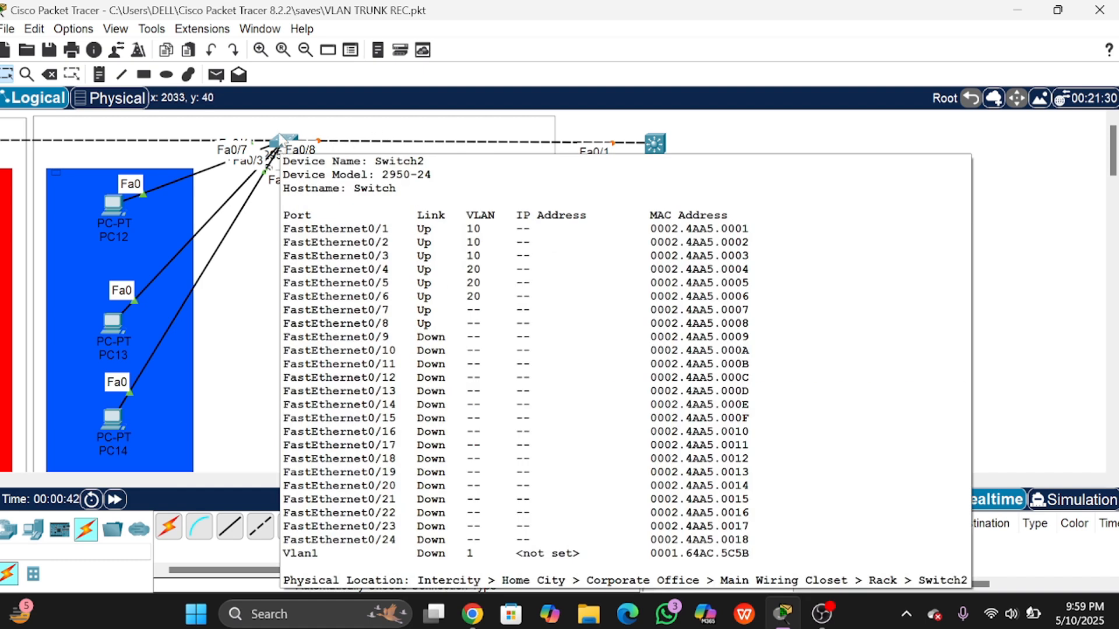
Step: Open Switch2's CLI and enter privileged mode with en, then global configuration with conf t
left_click(280, 139)
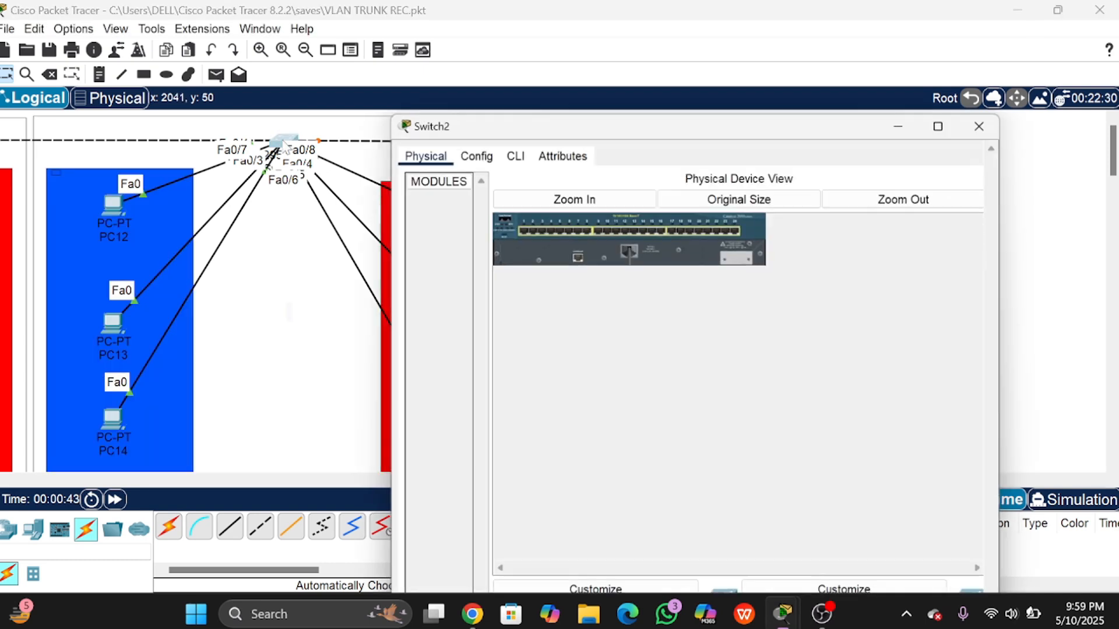
left_click(513, 44)
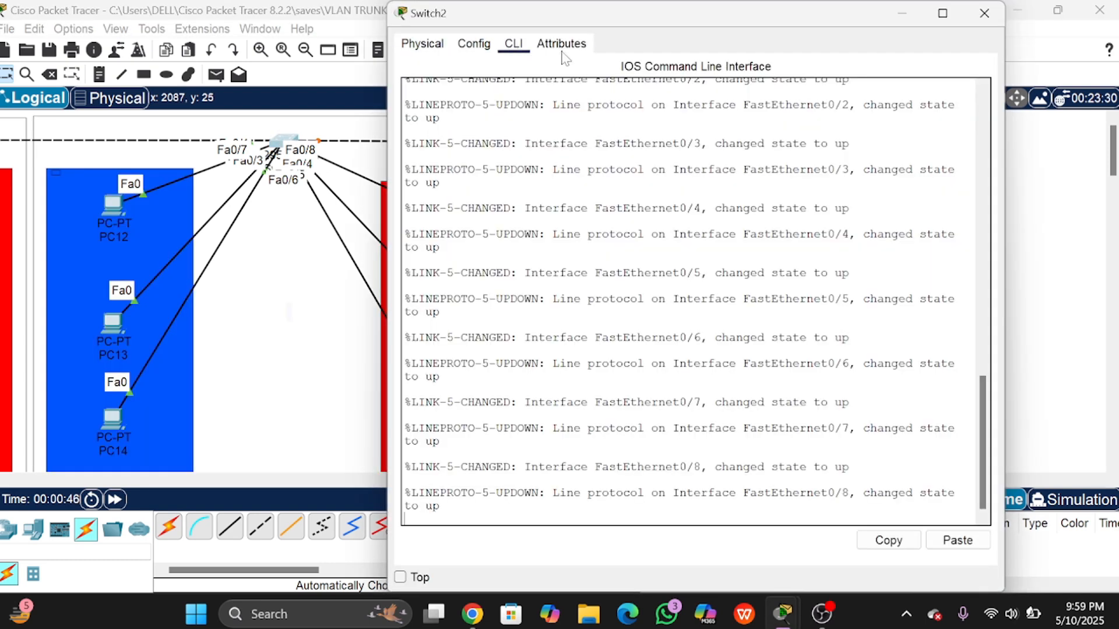
key("Return")
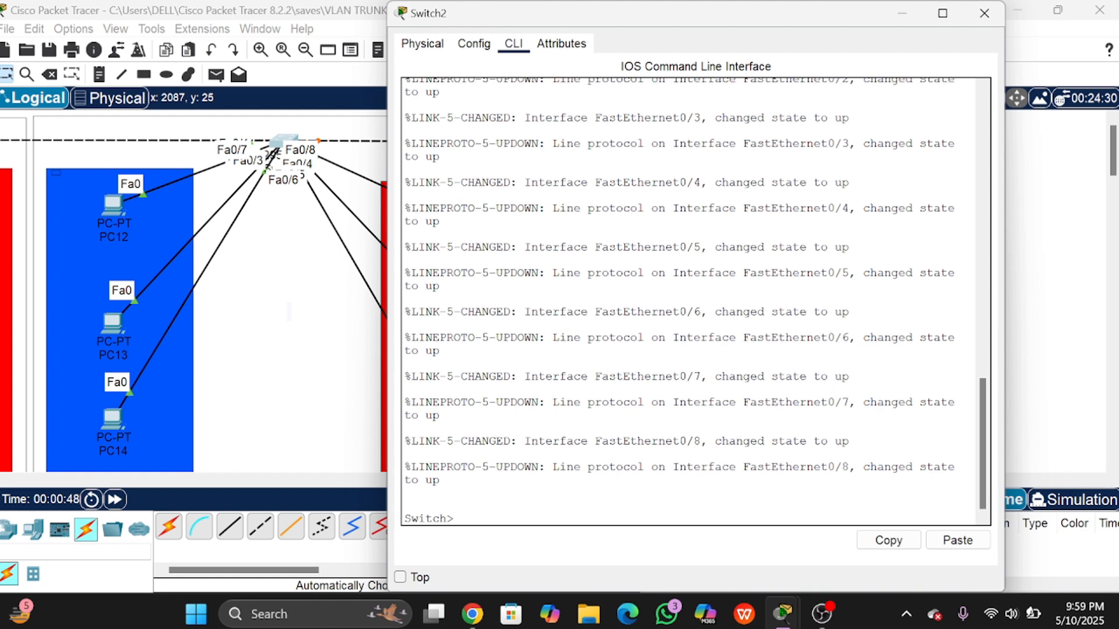
type("en")
key("Return")
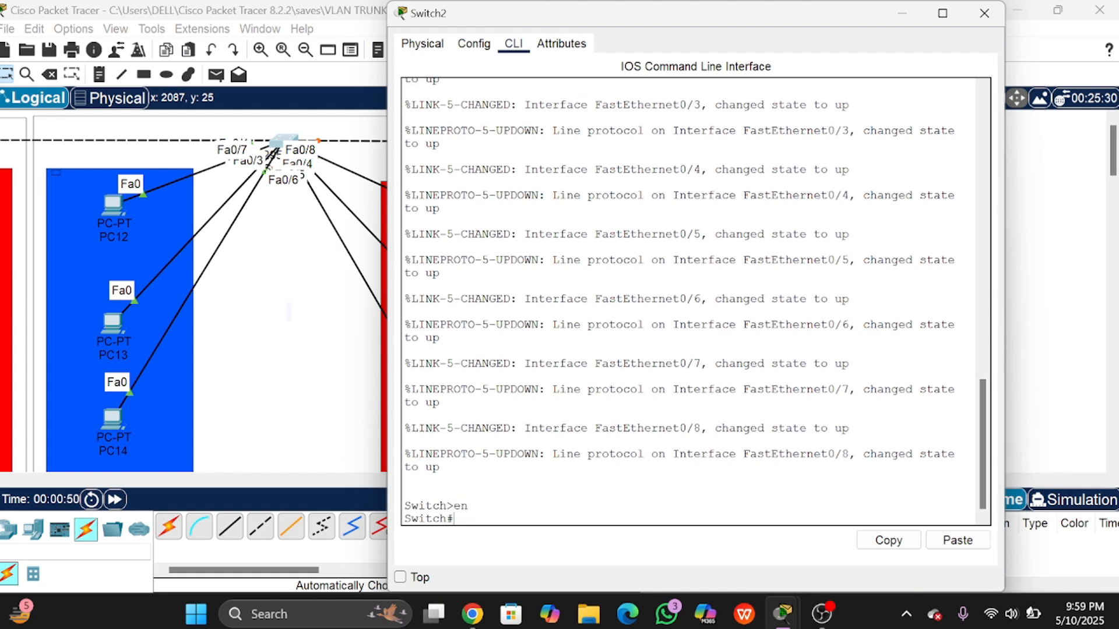
type("conf t")
key("Return")
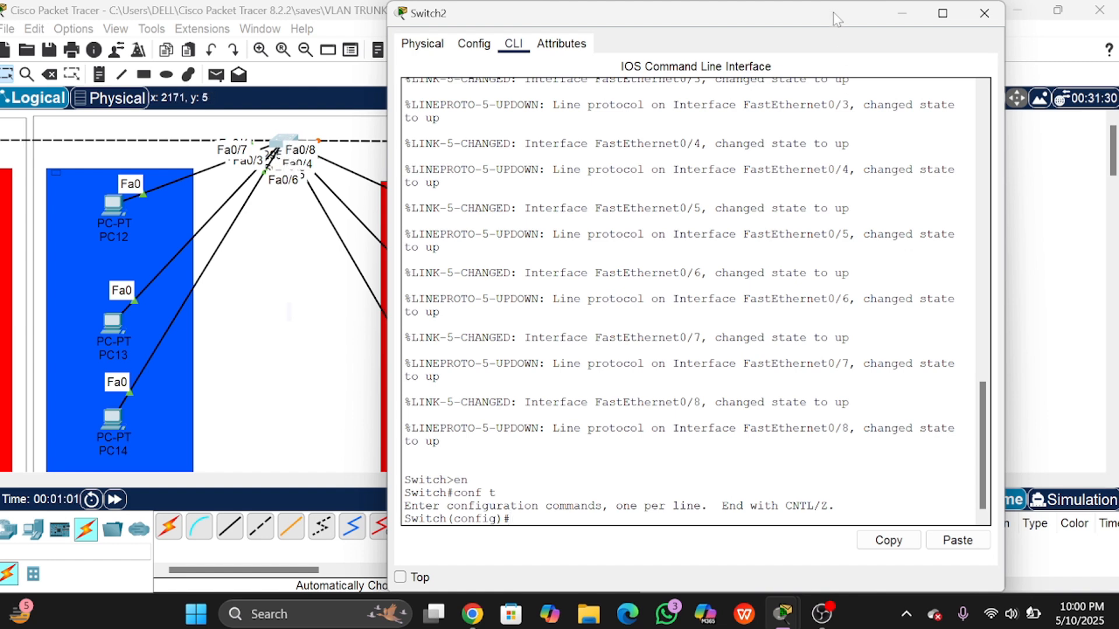
left_click_drag(835, 17, 860, 81)
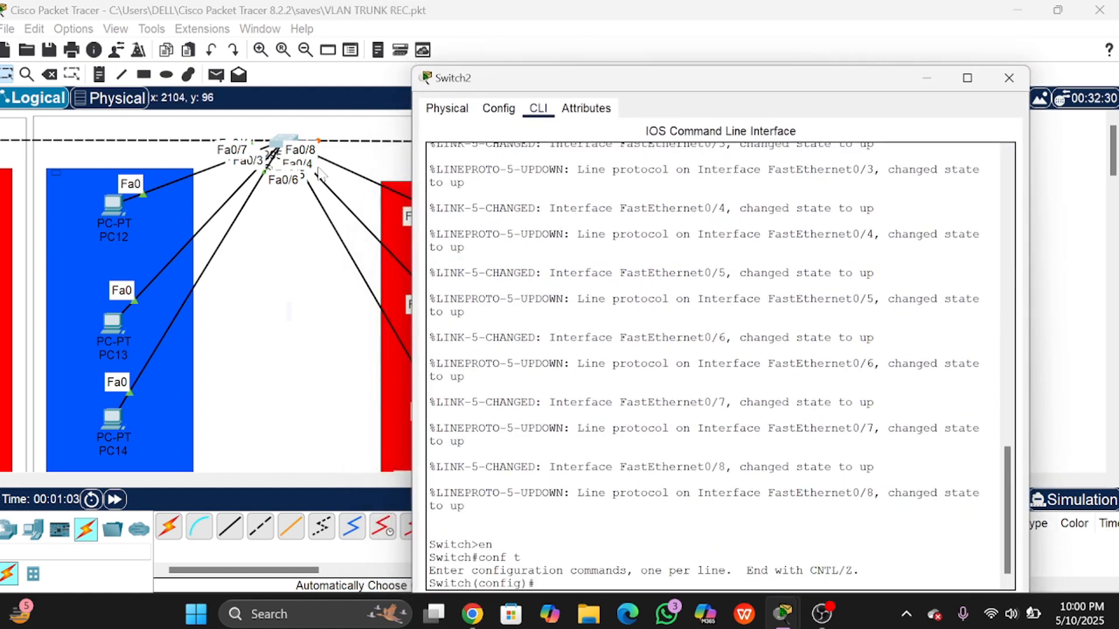
left_click_drag(553, 86, 545, 41)
Step: Set interface Fa0/8 to switchport mode trunk
type("i")
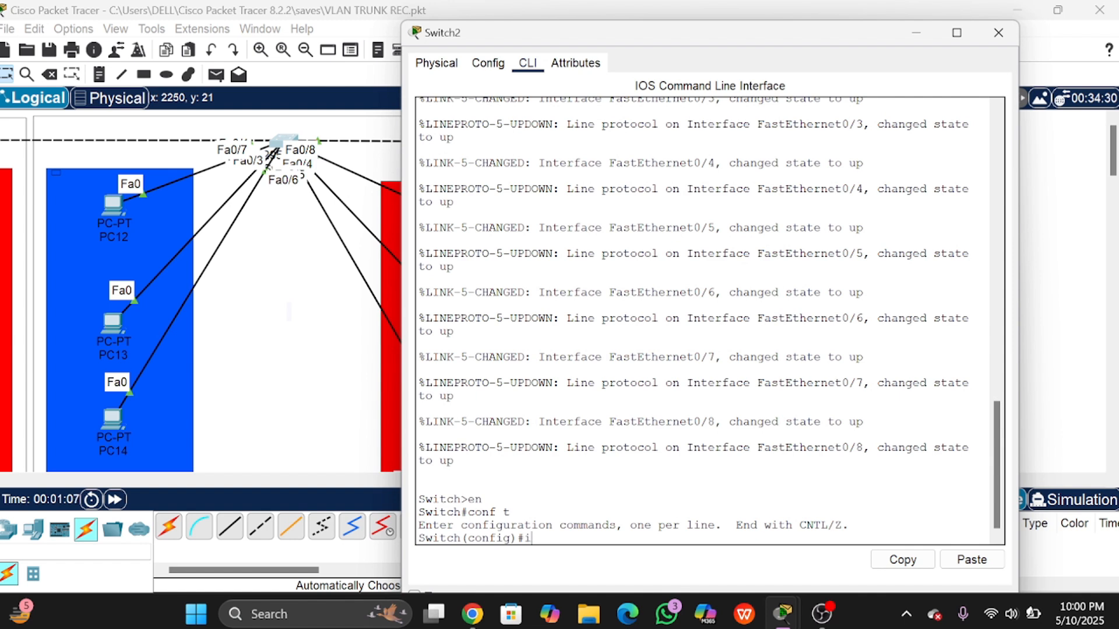
type("nt fa0/8")
key("Return")
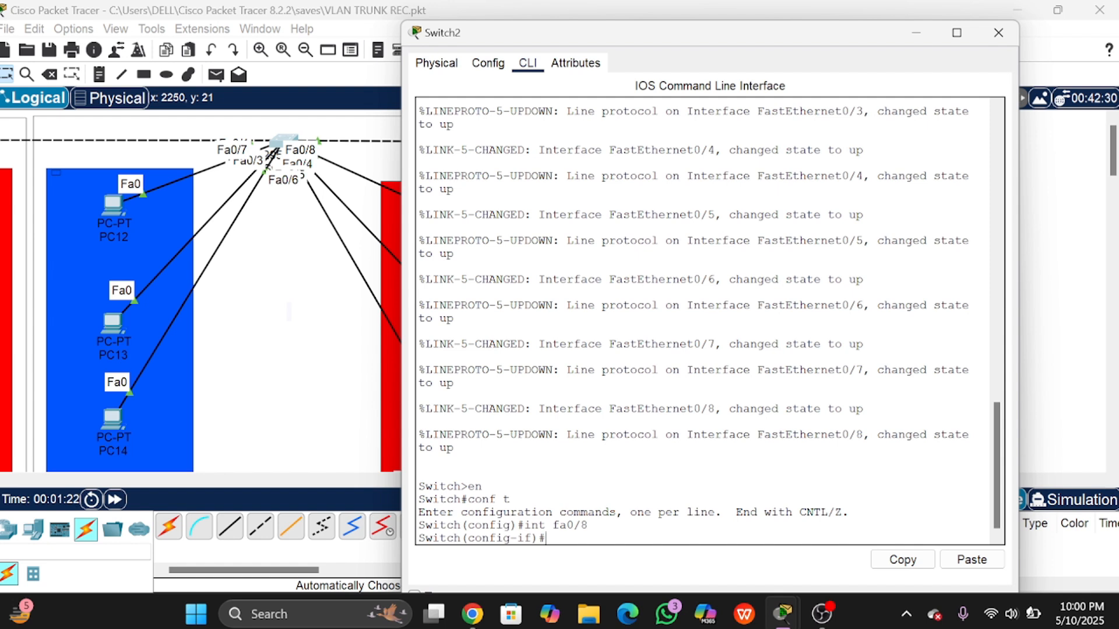
type("sw")
key("Tab")
type("m")
key("Tab")
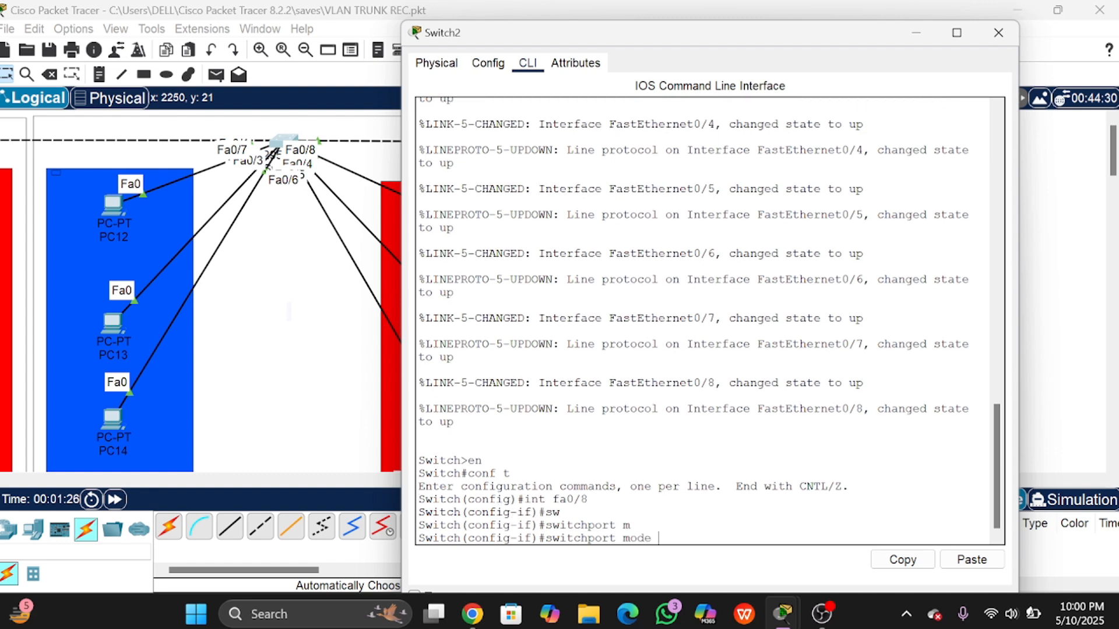
type("tr")
key("Tab")
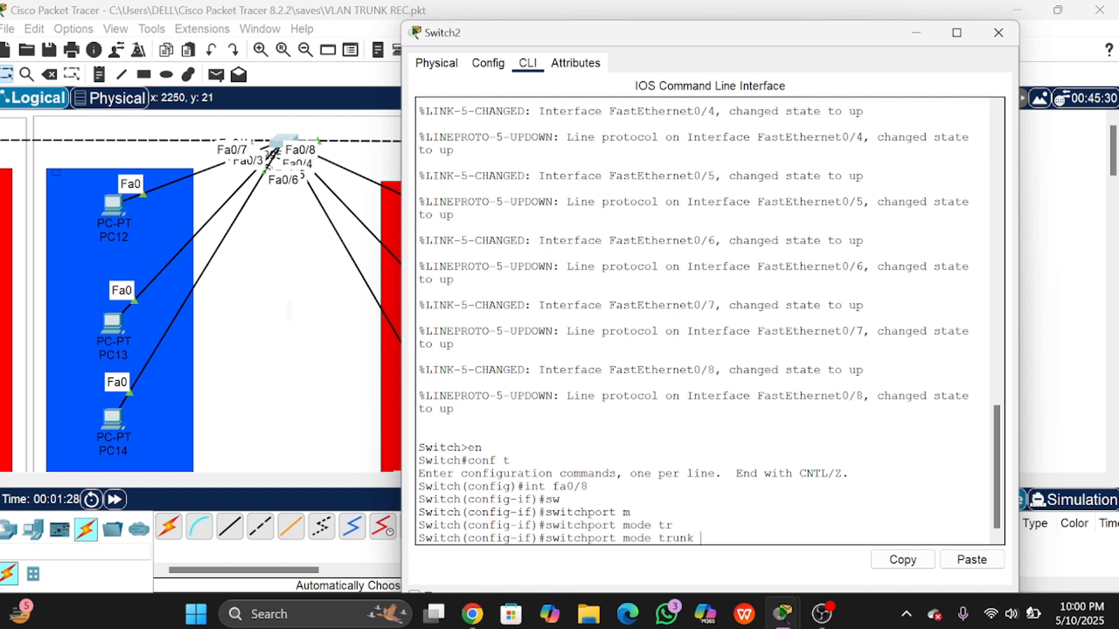
key("Return")
Step: Exit the interface and run do sh int tr to confirm Fa0/7 and Fa0/8 trunk with 802.1q
type("ex")
key("Return")
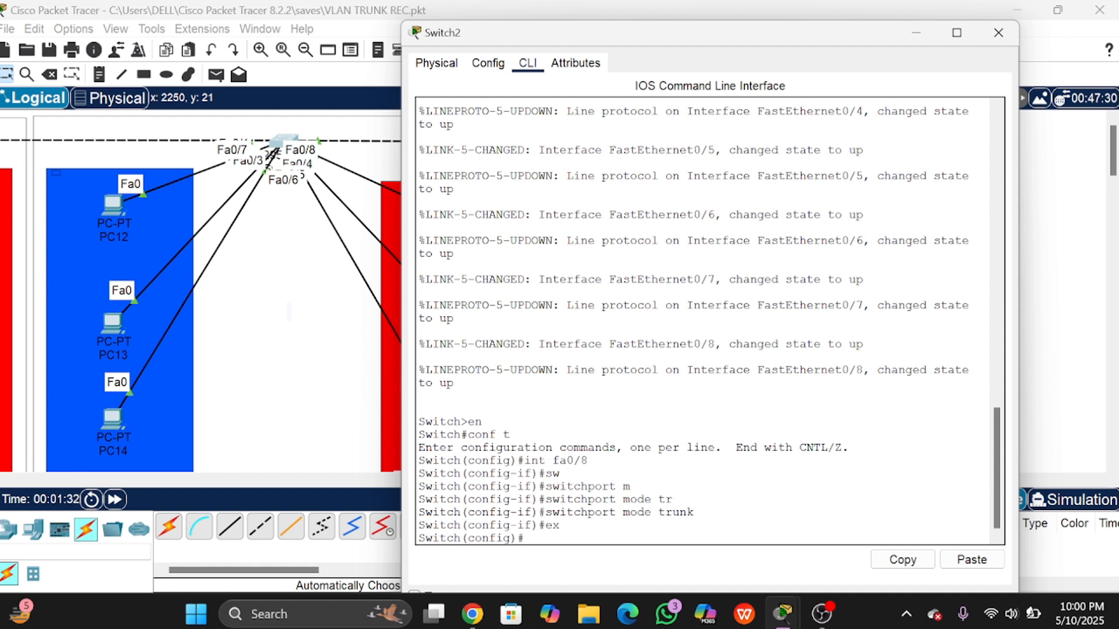
type("do sh int tr")
key("Return")
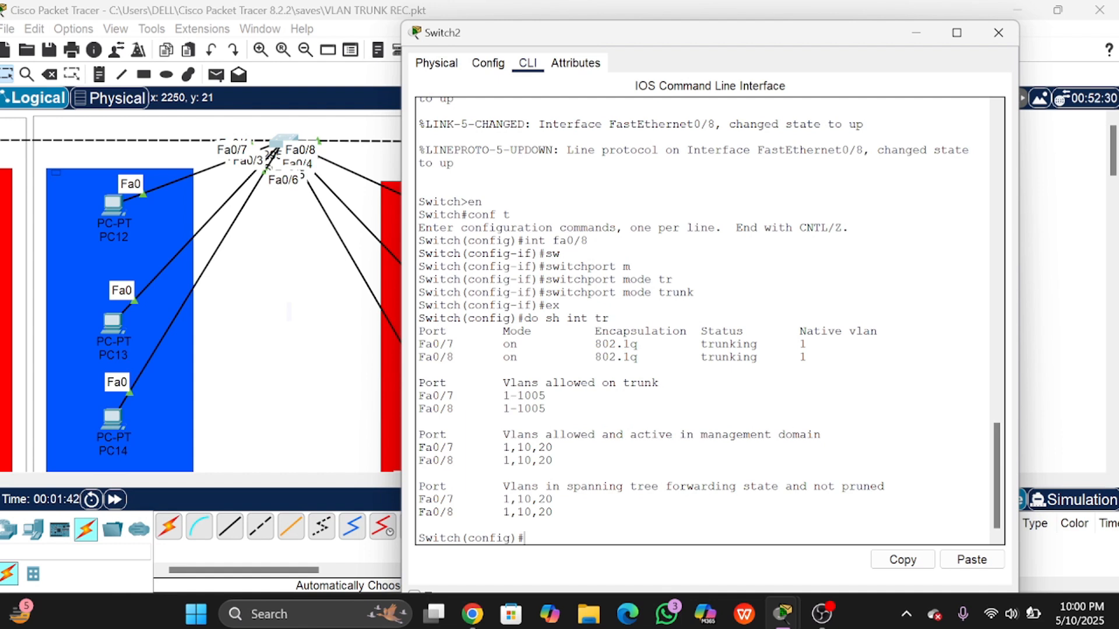
left_click_drag(419, 358, 453, 357)
left_click(808, 357)
left_click(998, 33)
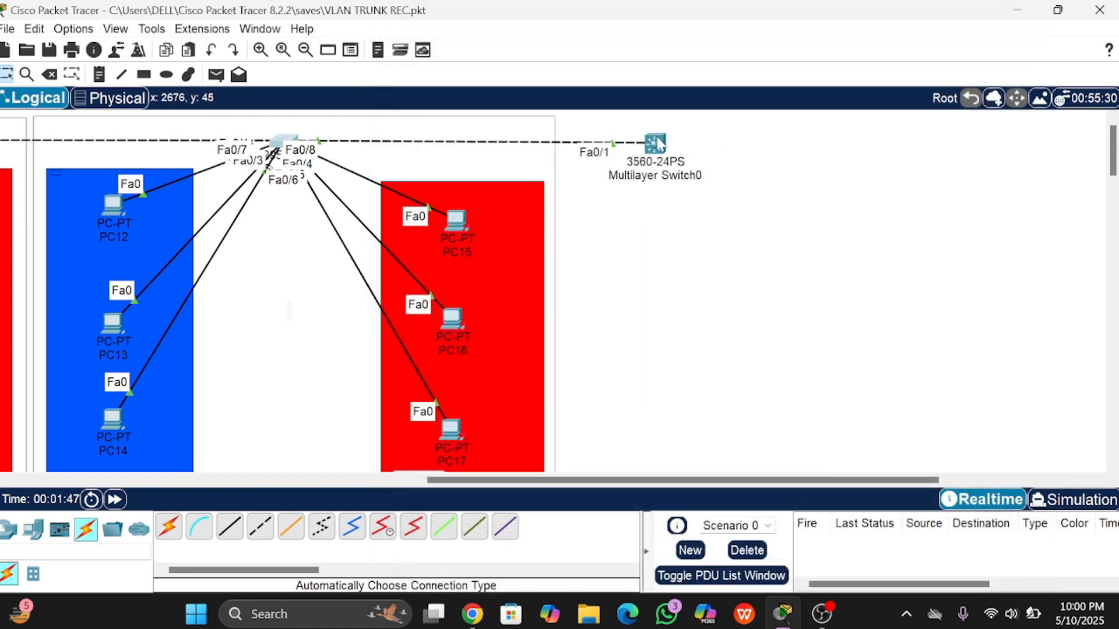
left_click(655, 144)
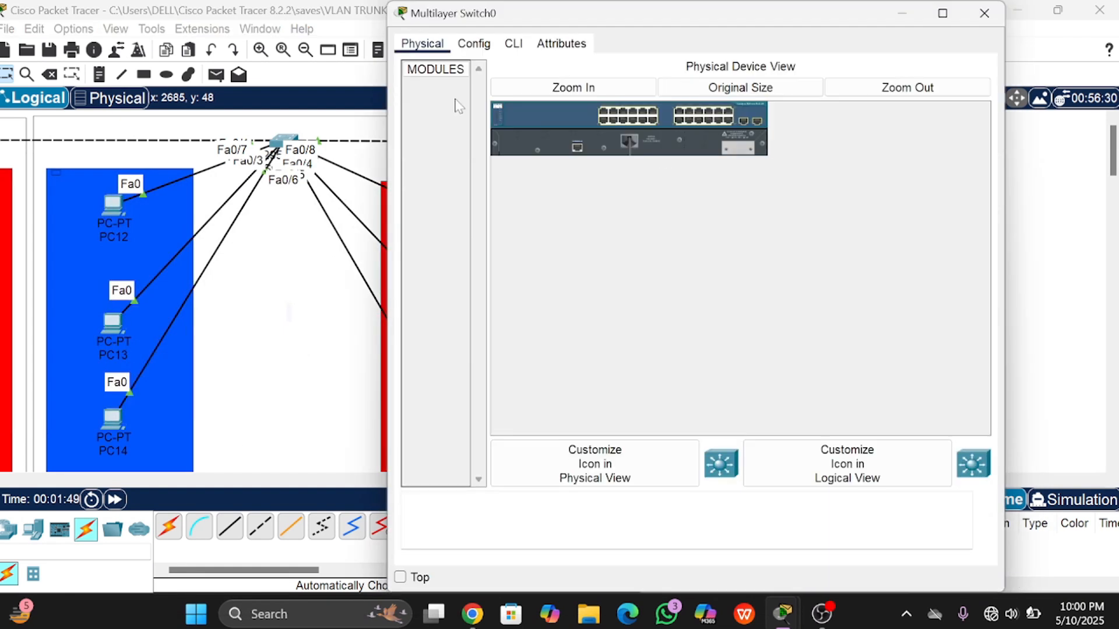
left_click(517, 54)
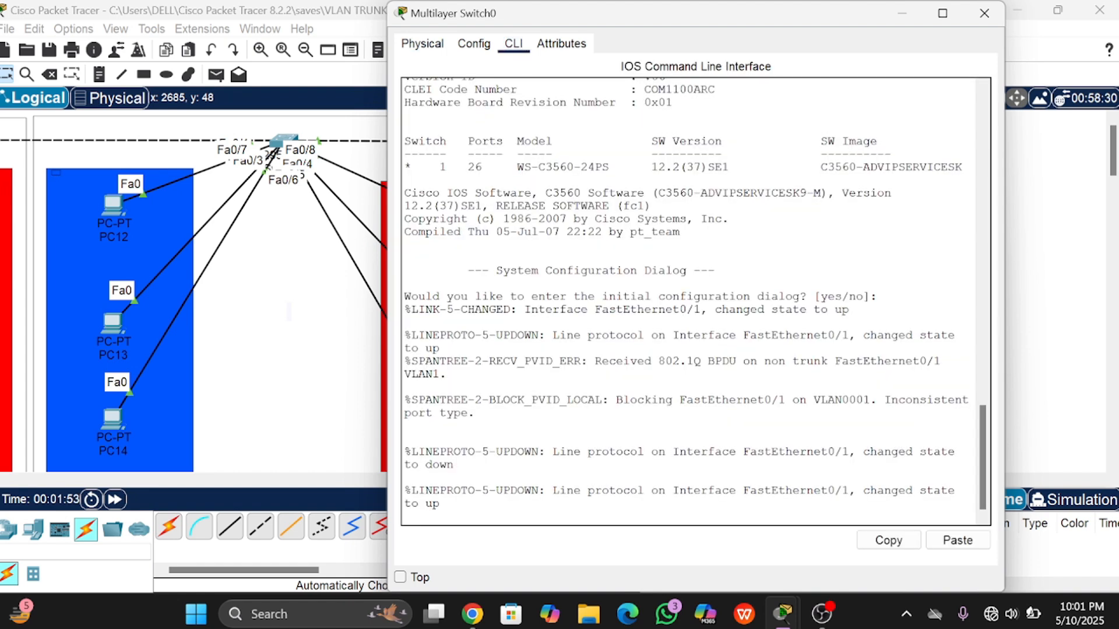
key("Return")
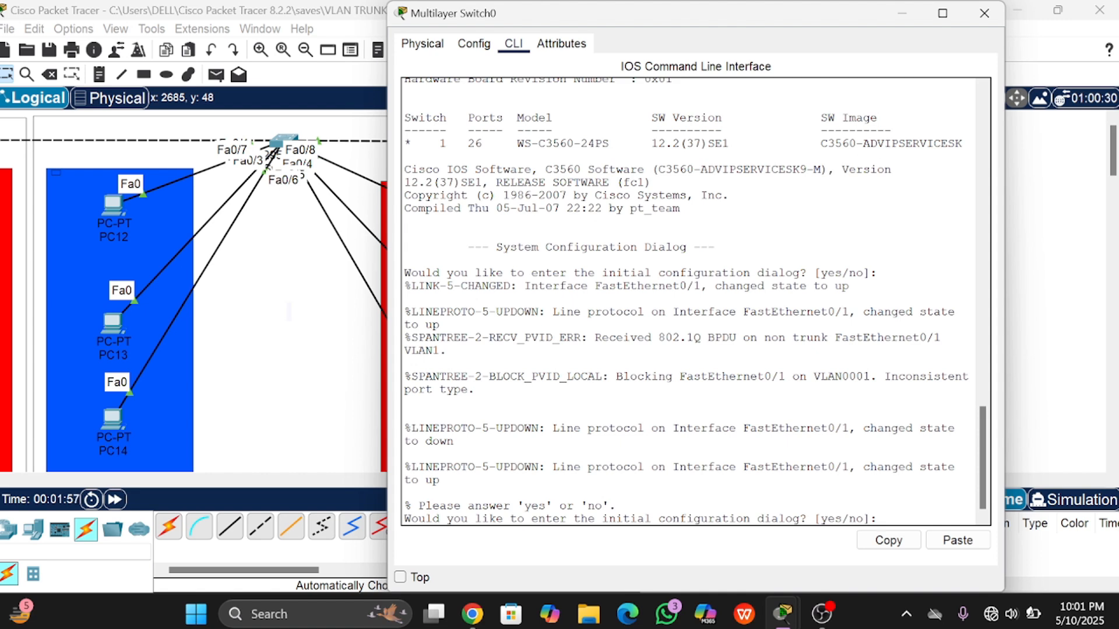
key("Return")
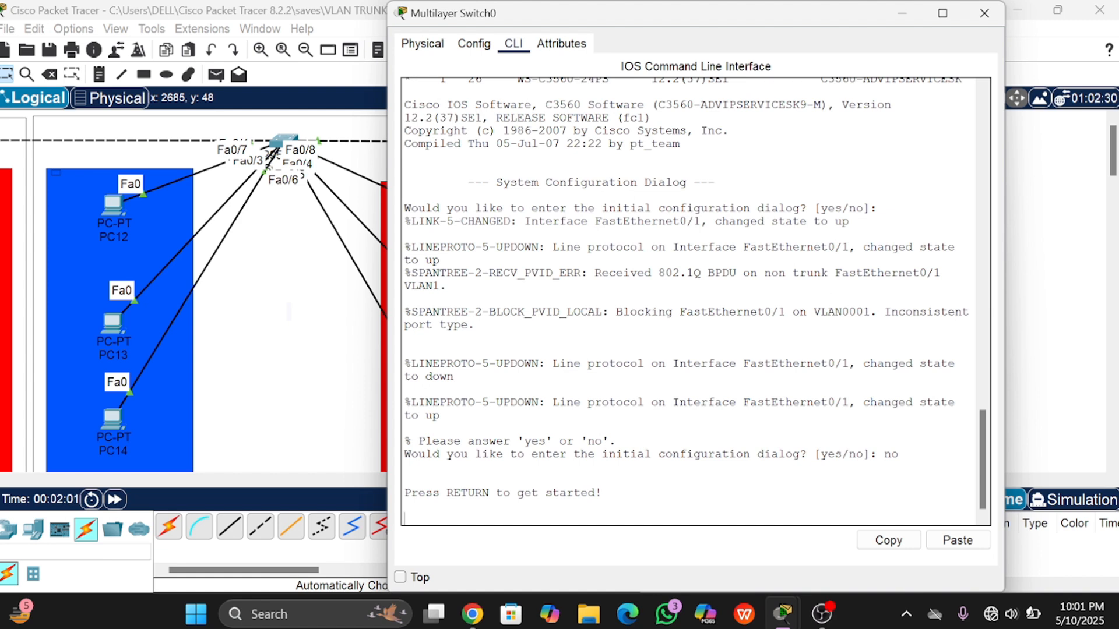
key("Return")
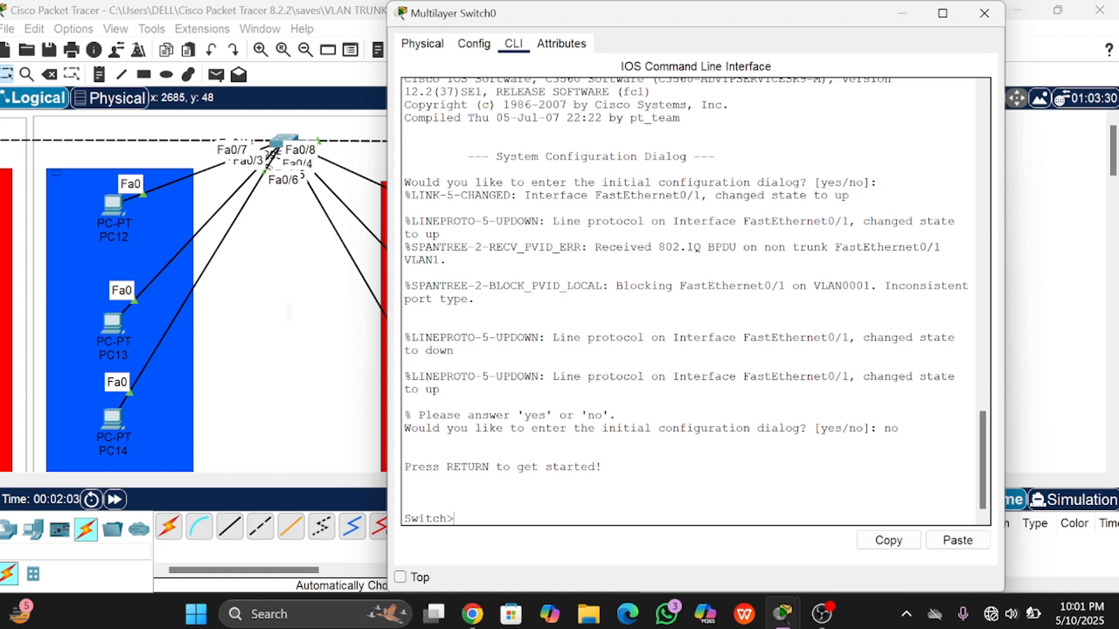
type("en")
key("Return")
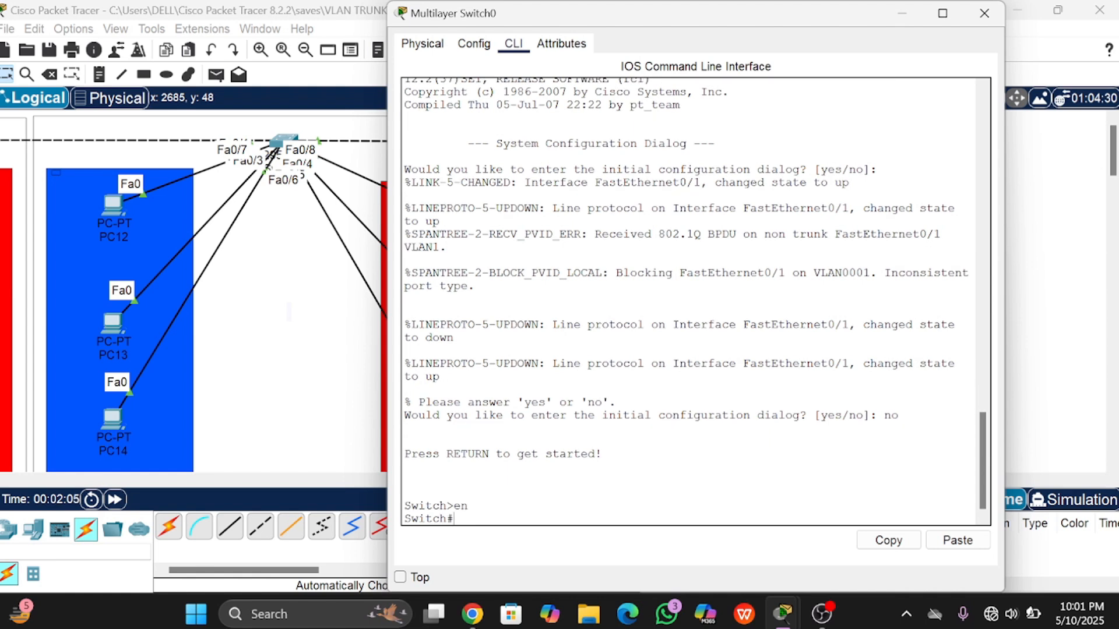
type("conf t")
key("Return")
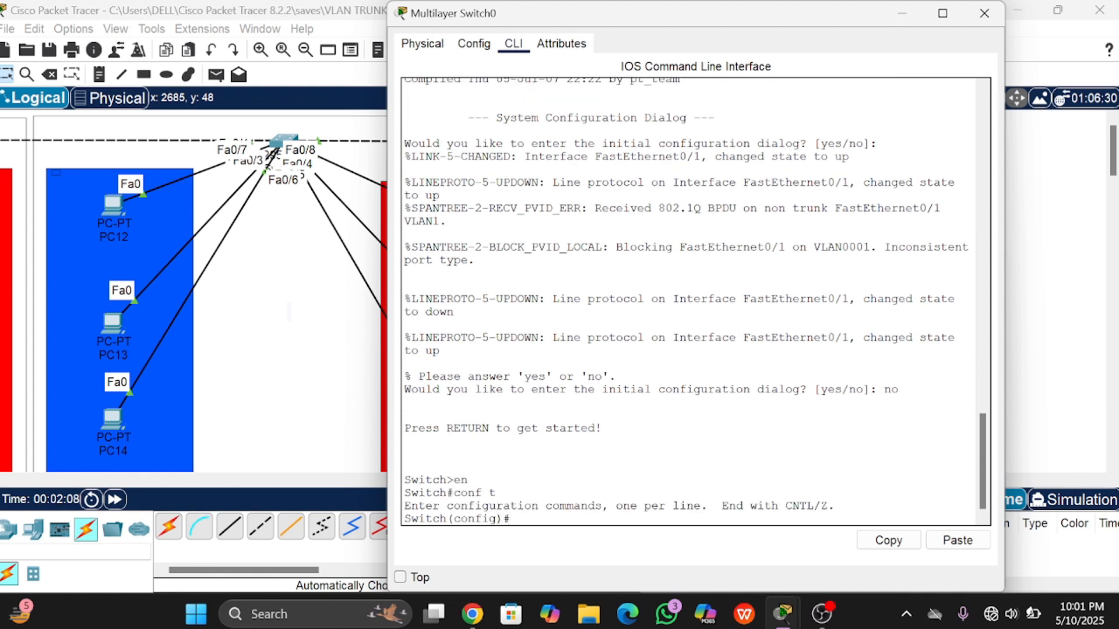
left_click_drag(604, 14, 663, 48)
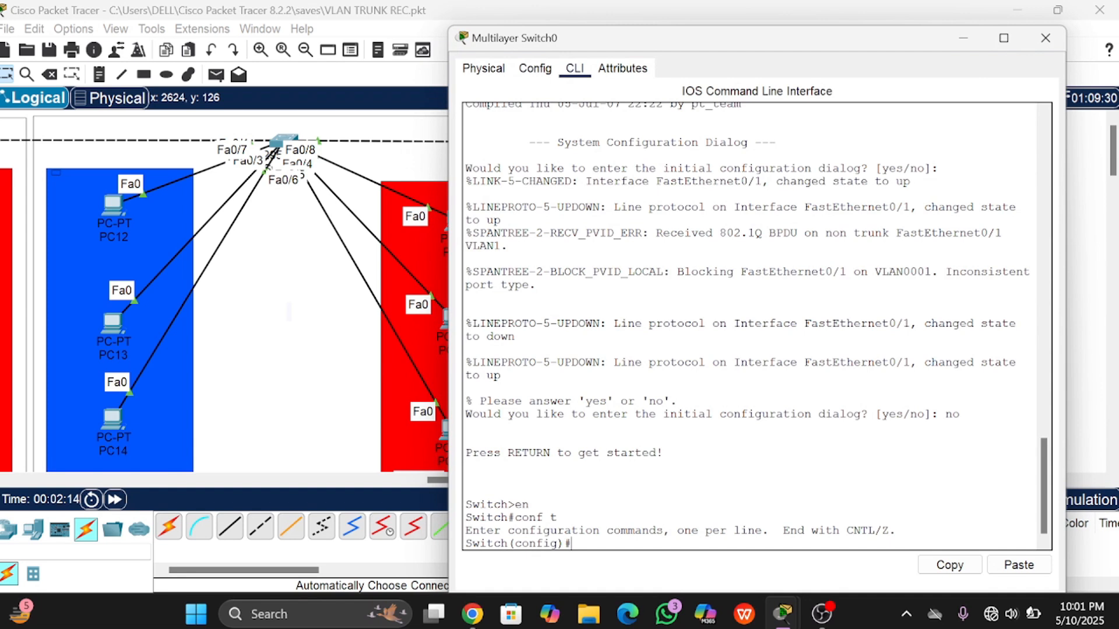
type("int fa0")
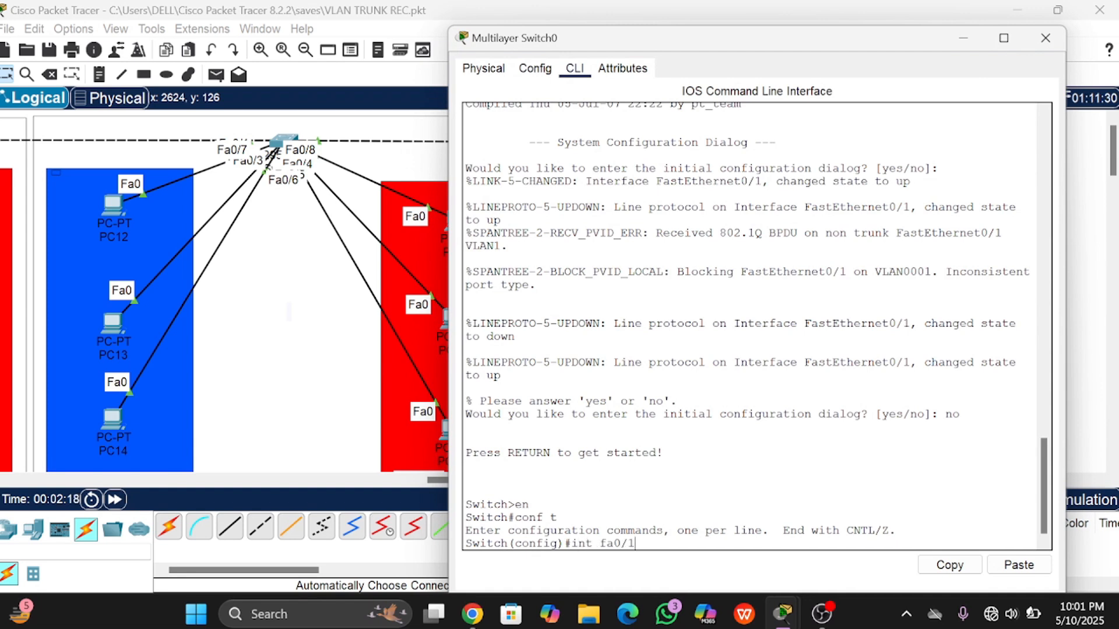
type("/1")
key("Return")
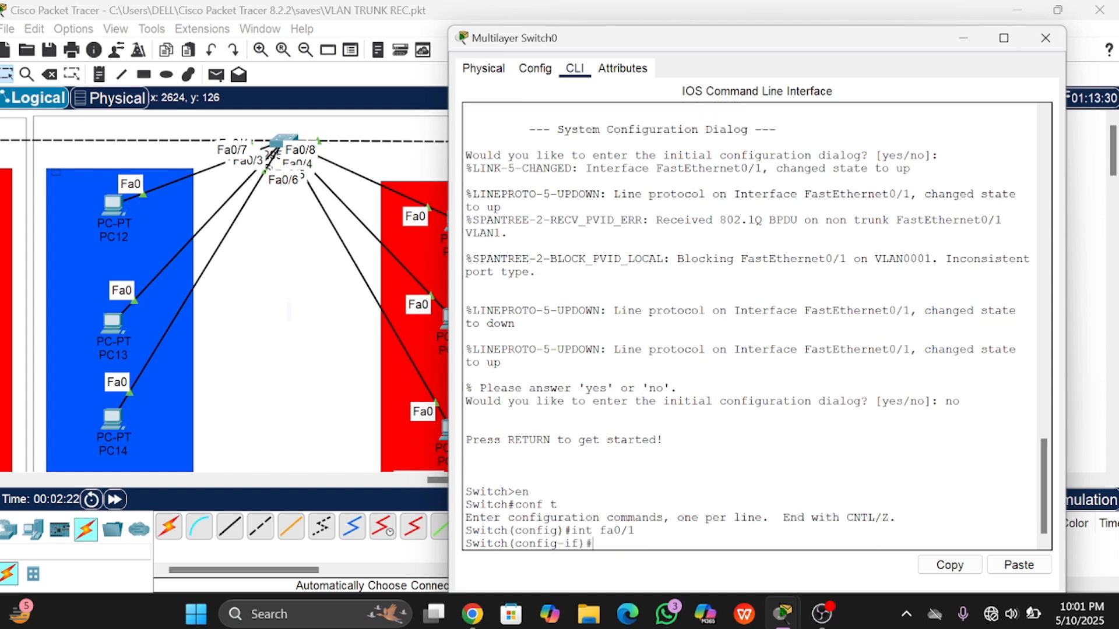
type("sw")
key("Tab")
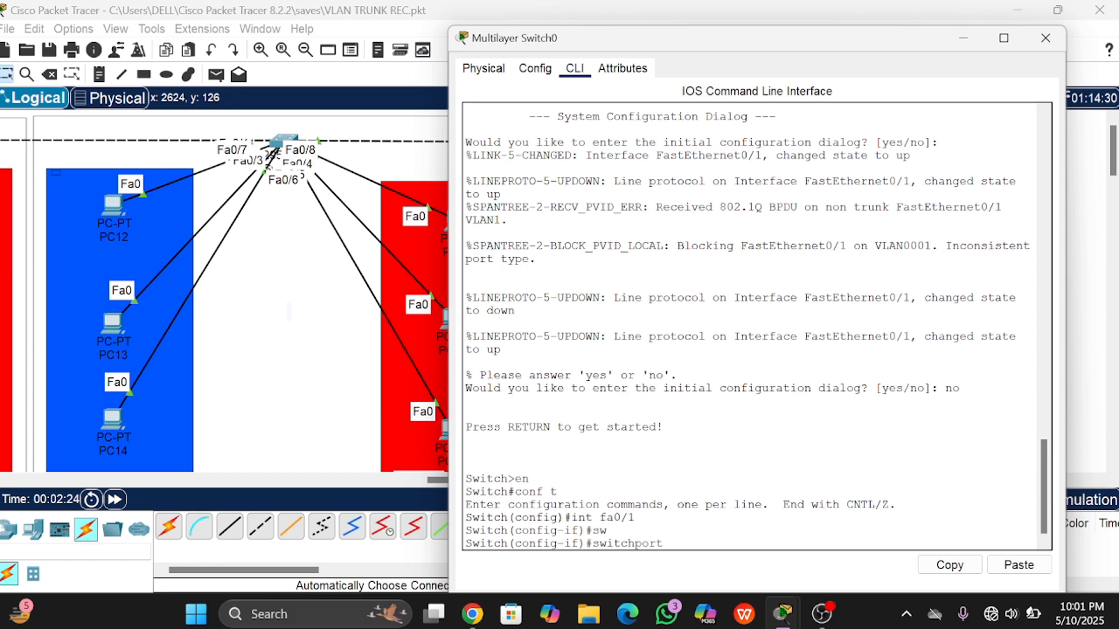
type("mo")
key("Tab")
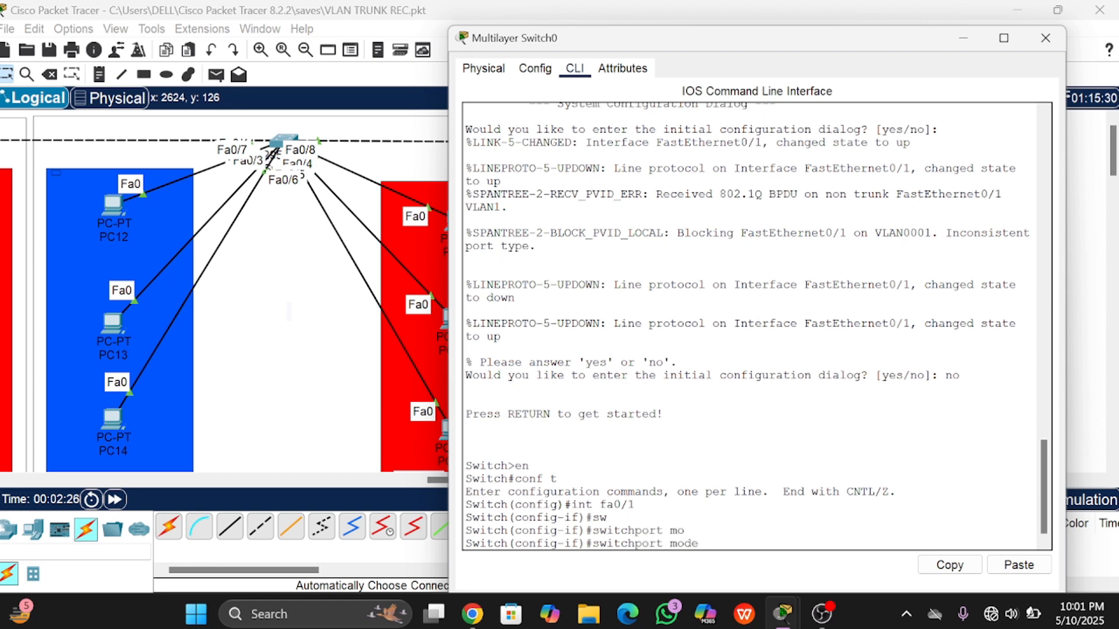
type("tr")
key("Tab")
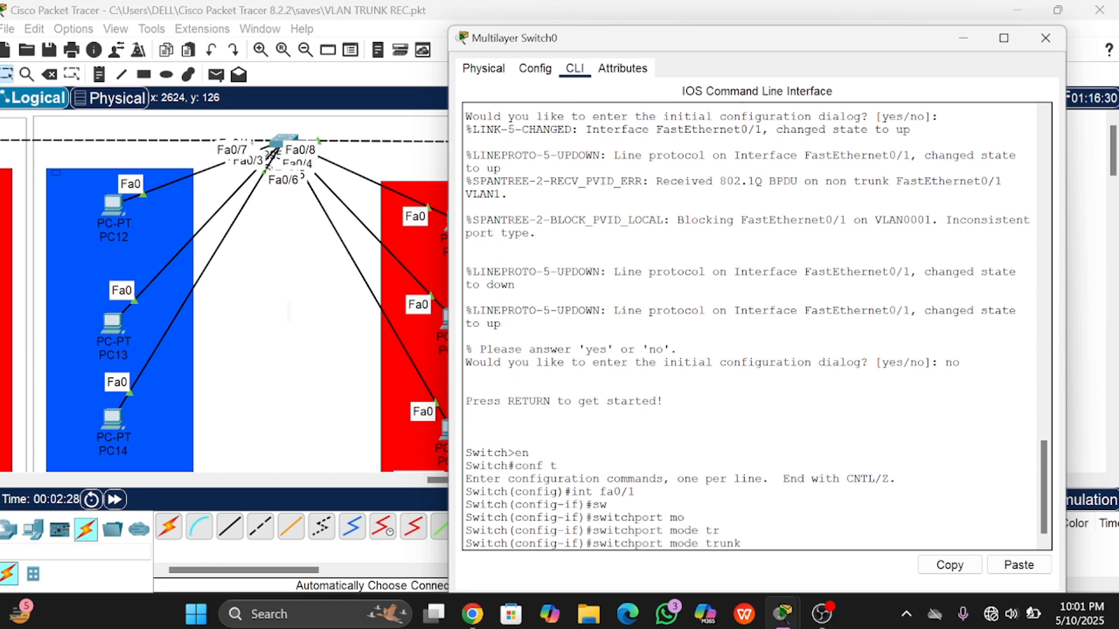
key("Return")
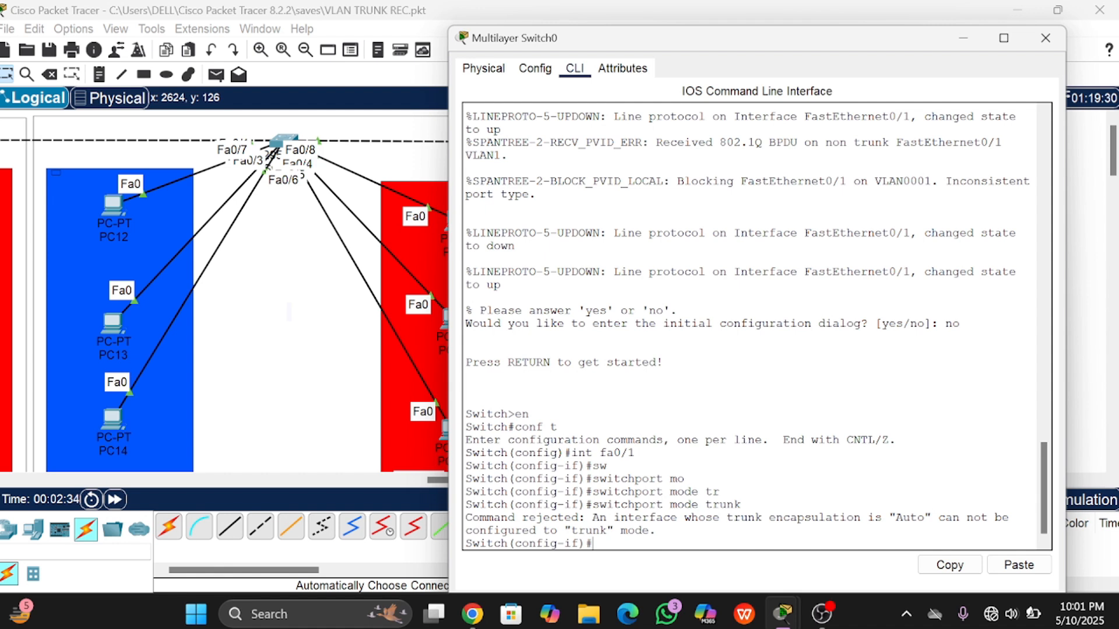
left_click_drag(466, 518, 550, 530)
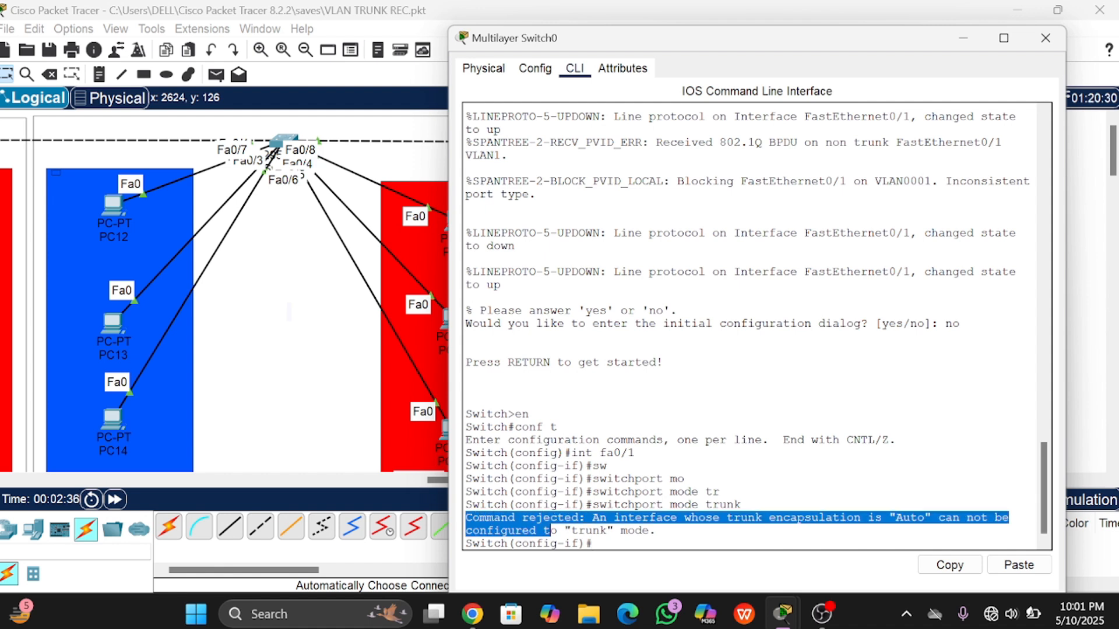
left_click(572, 517)
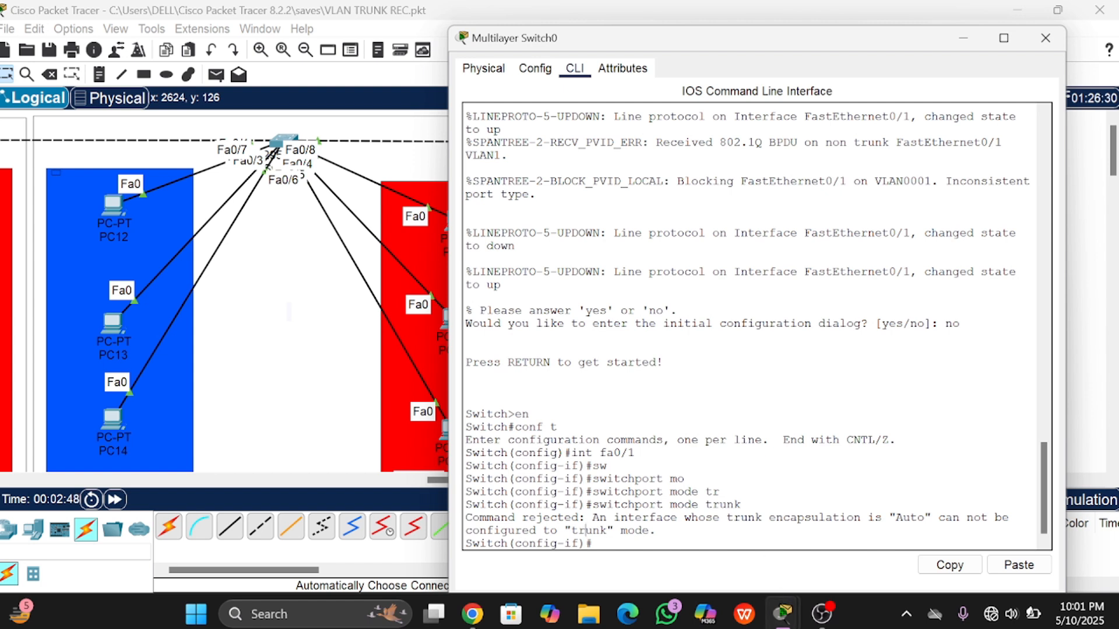
left_click_drag(762, 517, 657, 531)
left_click_drag(896, 517, 910, 518)
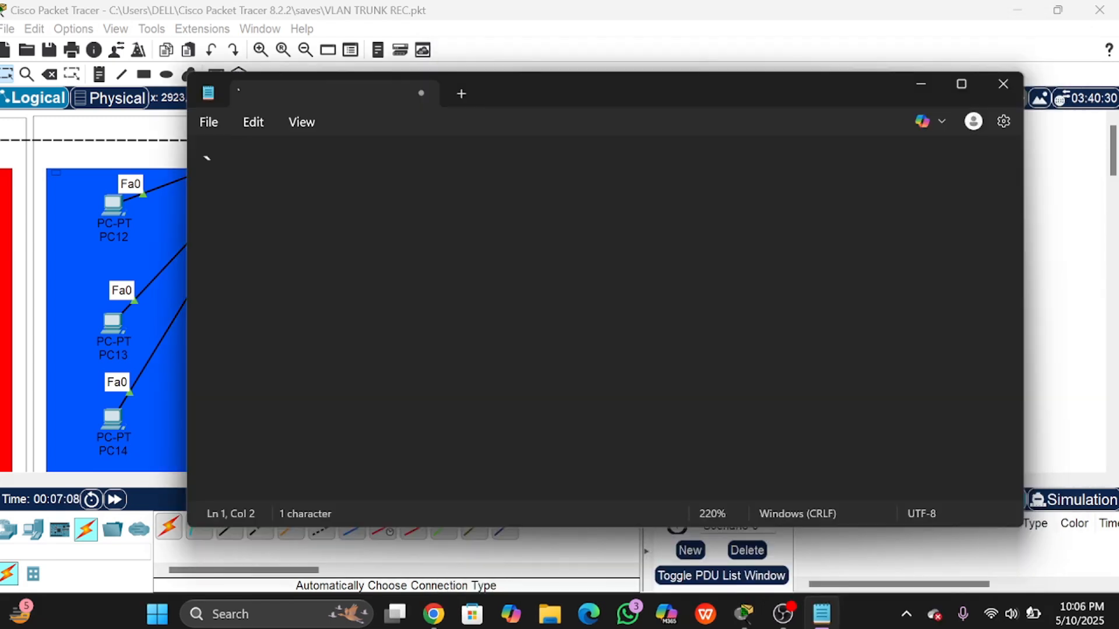
Step: Write the first note line 'trunk -> ISL (cisco)'
key("BackSpace")
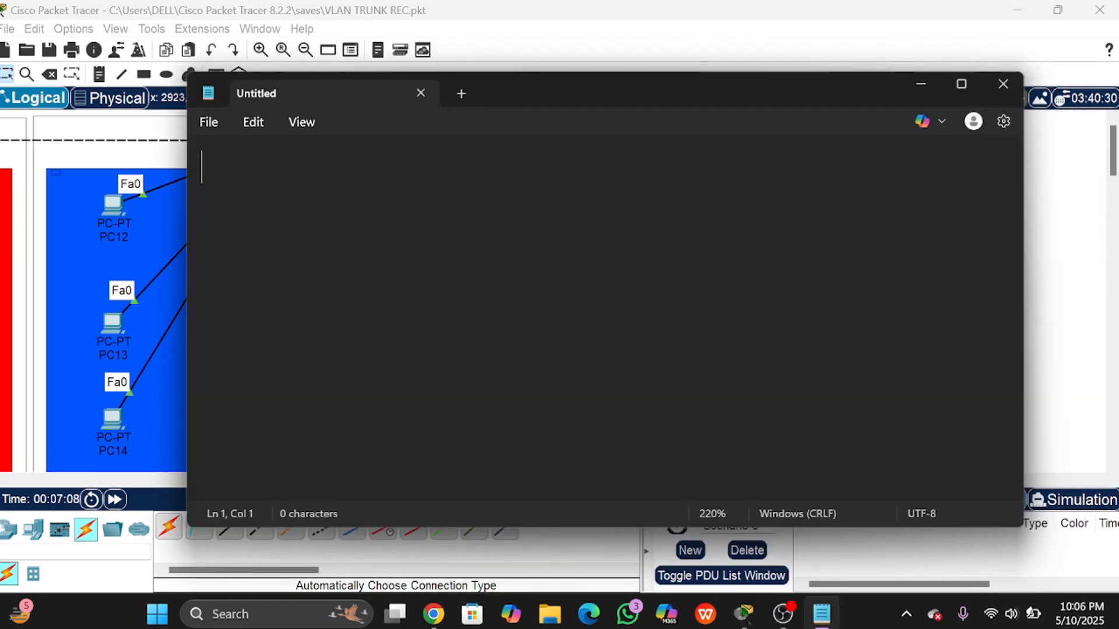
type("trunk")
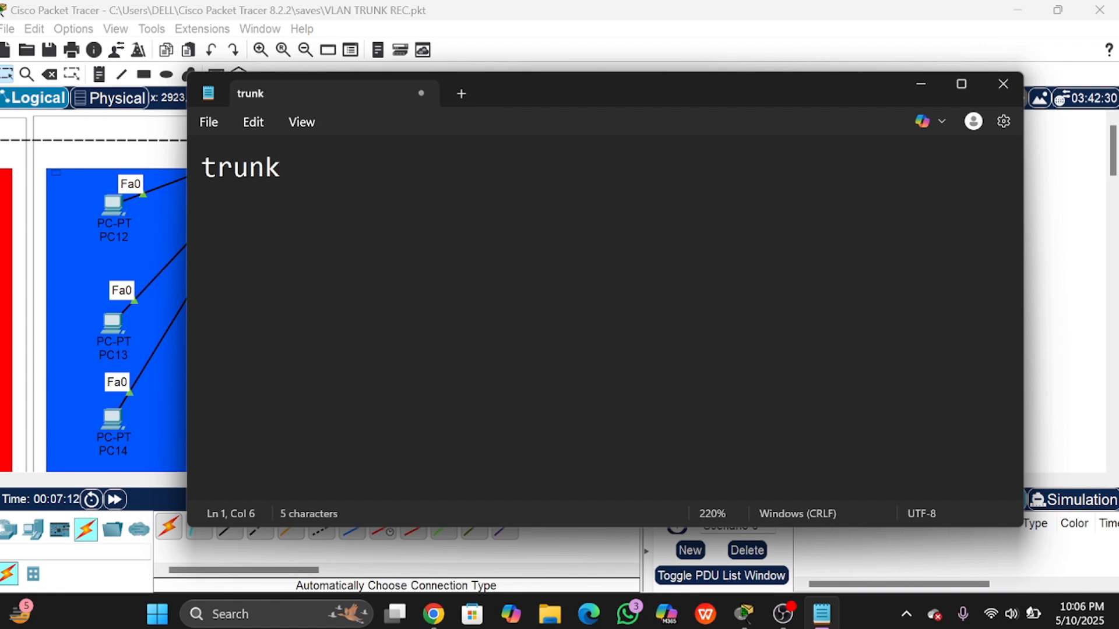
type(" - ISL (")
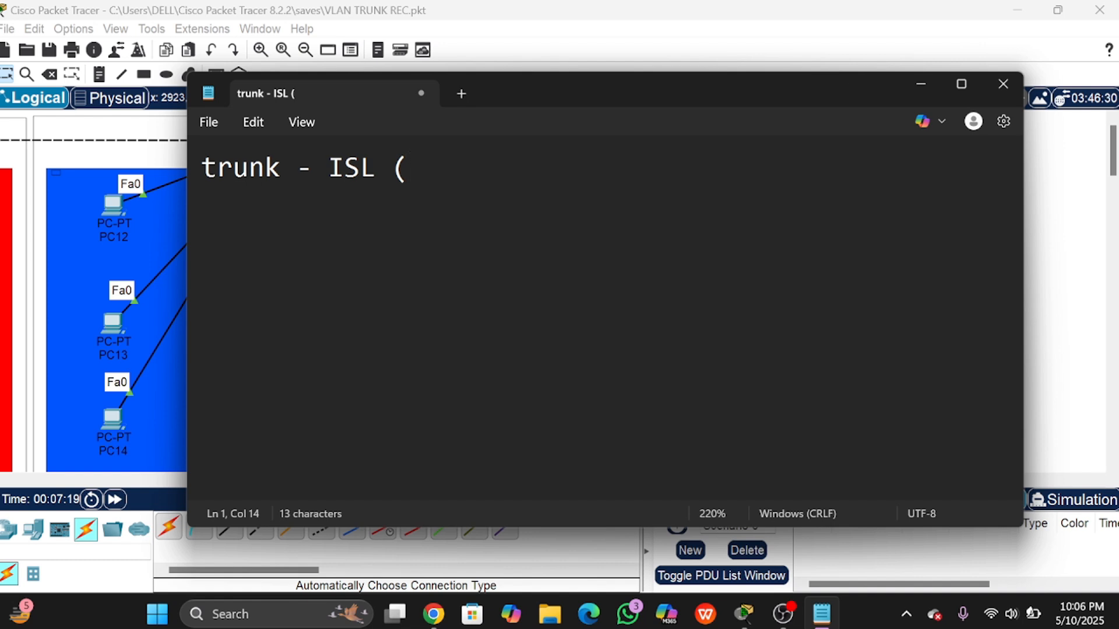
type("cisco)")
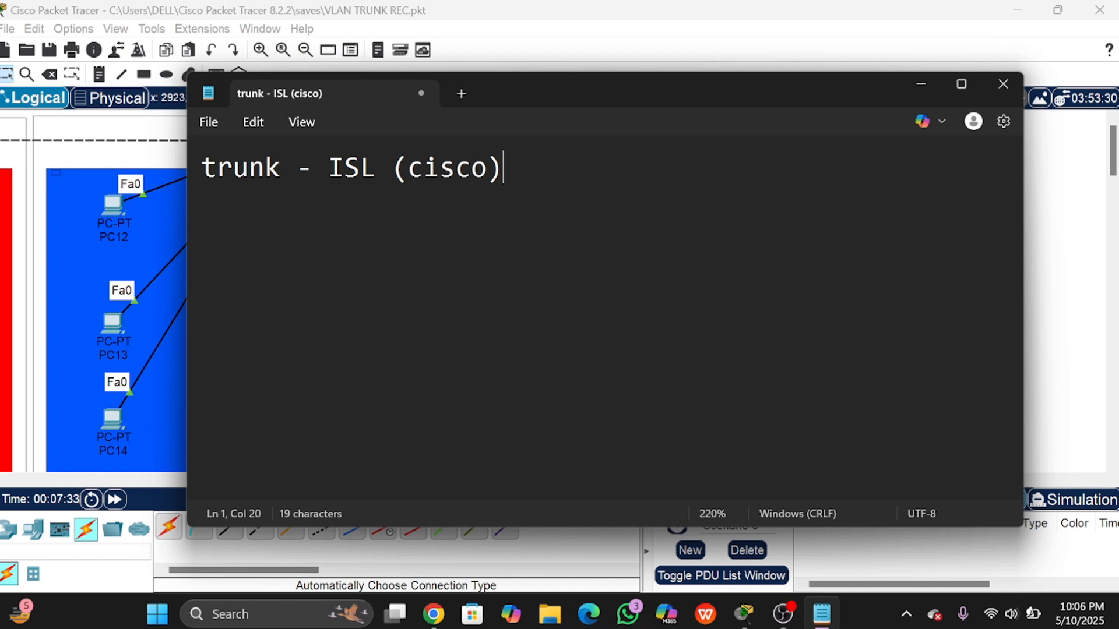
left_click_drag(328, 168, 375, 167)
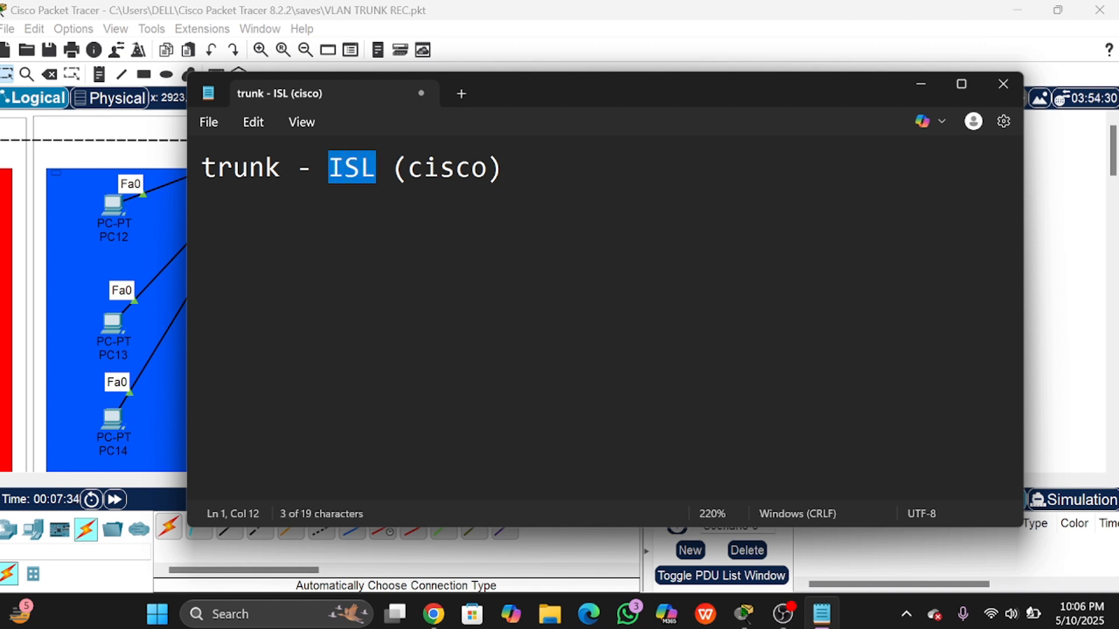
left_click(377, 168)
left_click(504, 168)
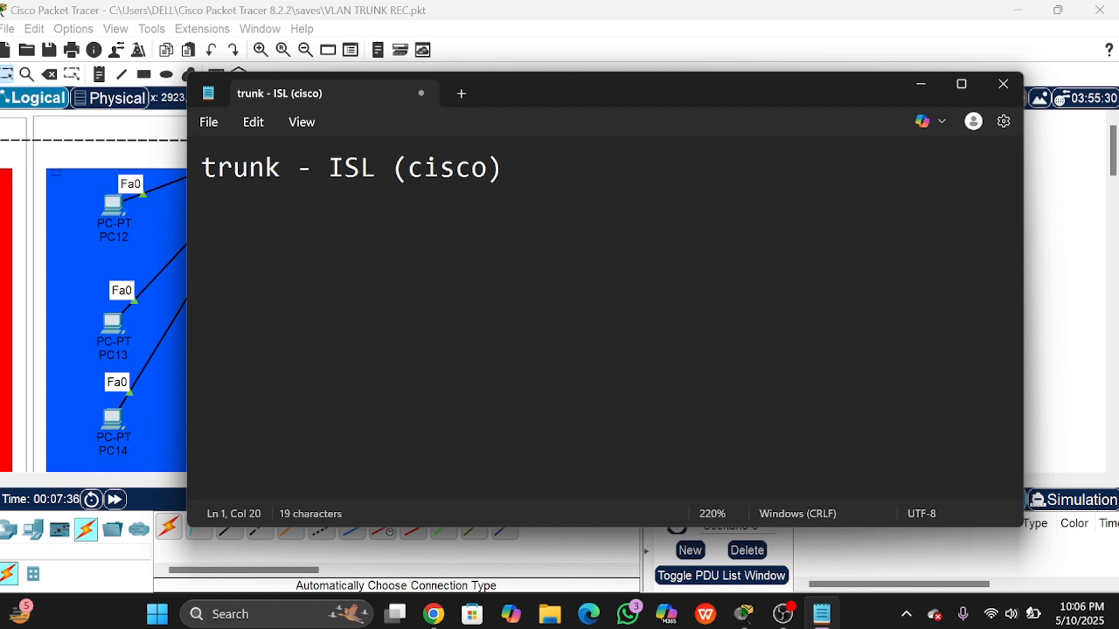
left_click(313, 168)
type(">")
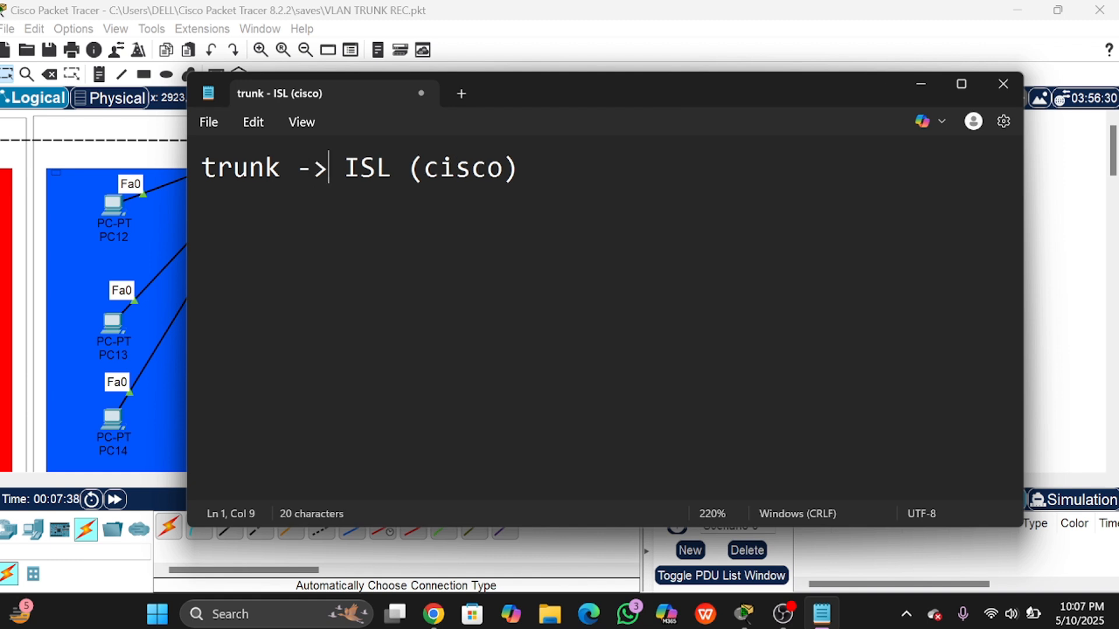
key("Right")
key("Right")
key("Right")
key("Right")
key("Right")
key("Right")
key("Right")
key("Right")
key("Right")
key("Right")
key("Right")
key("Right")
Step: Add an indented second line '-> 802.1q (open)' under the ISL entry
key("Return")
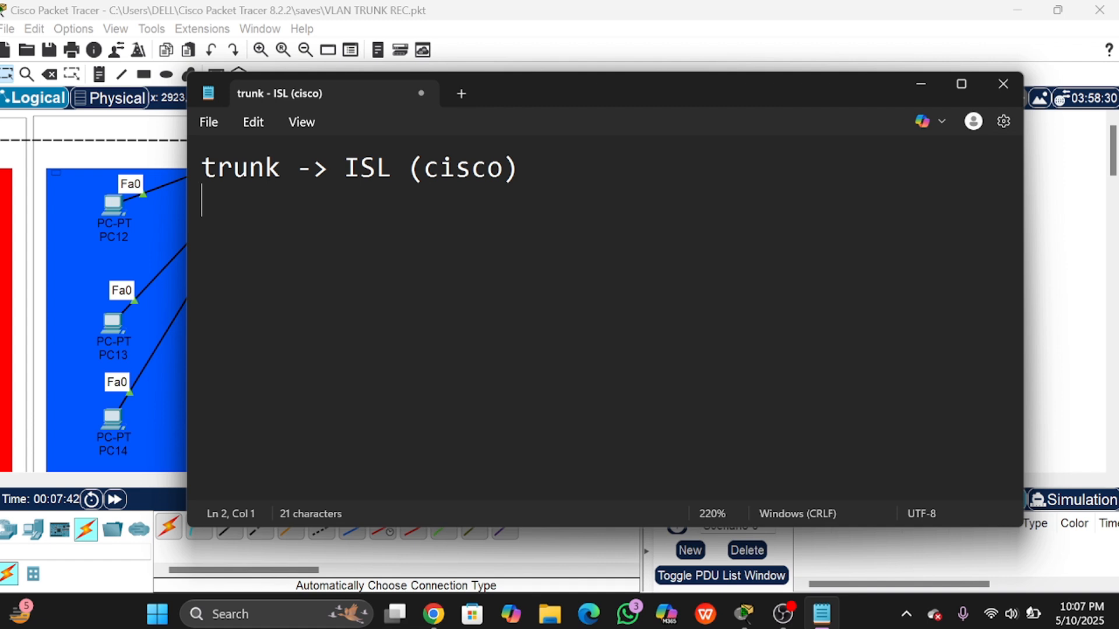
key("Tab")
type("-")
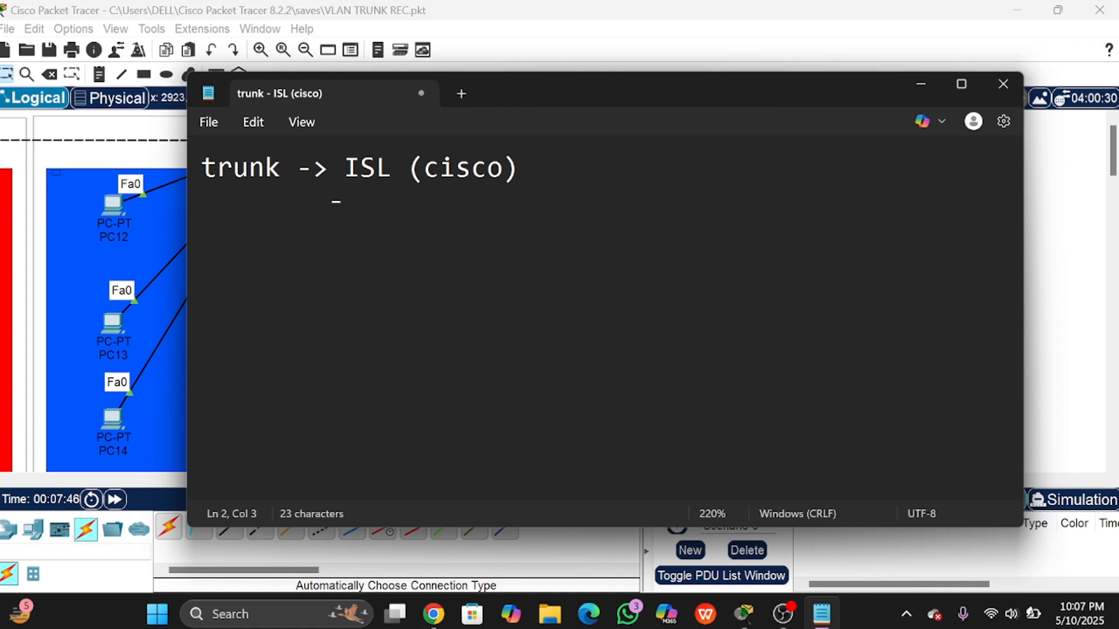
type(">802.")
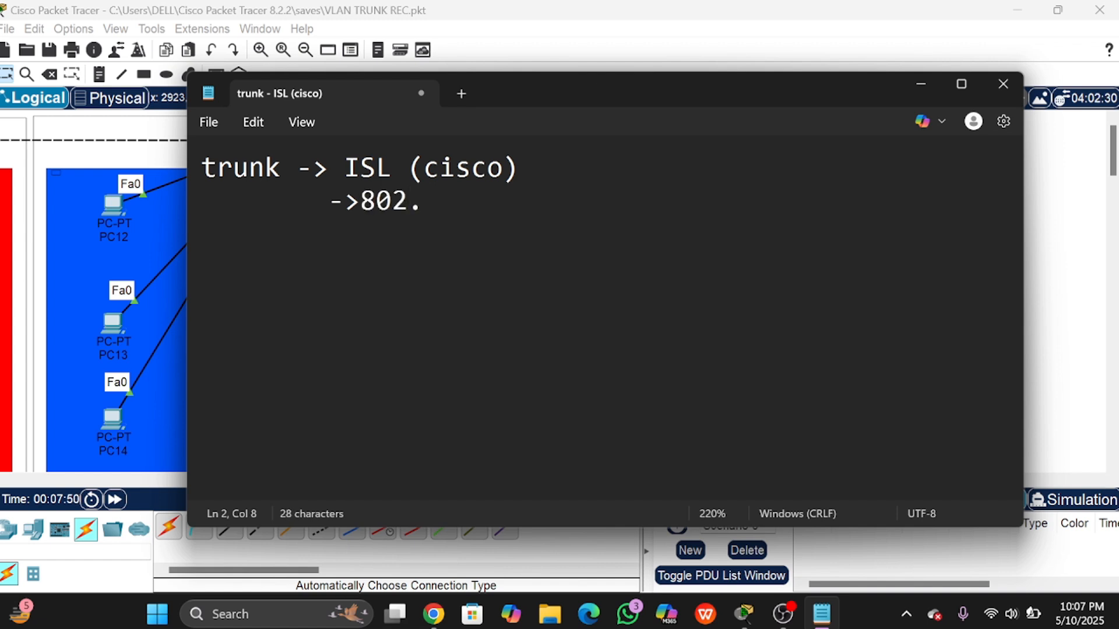
type("1q")
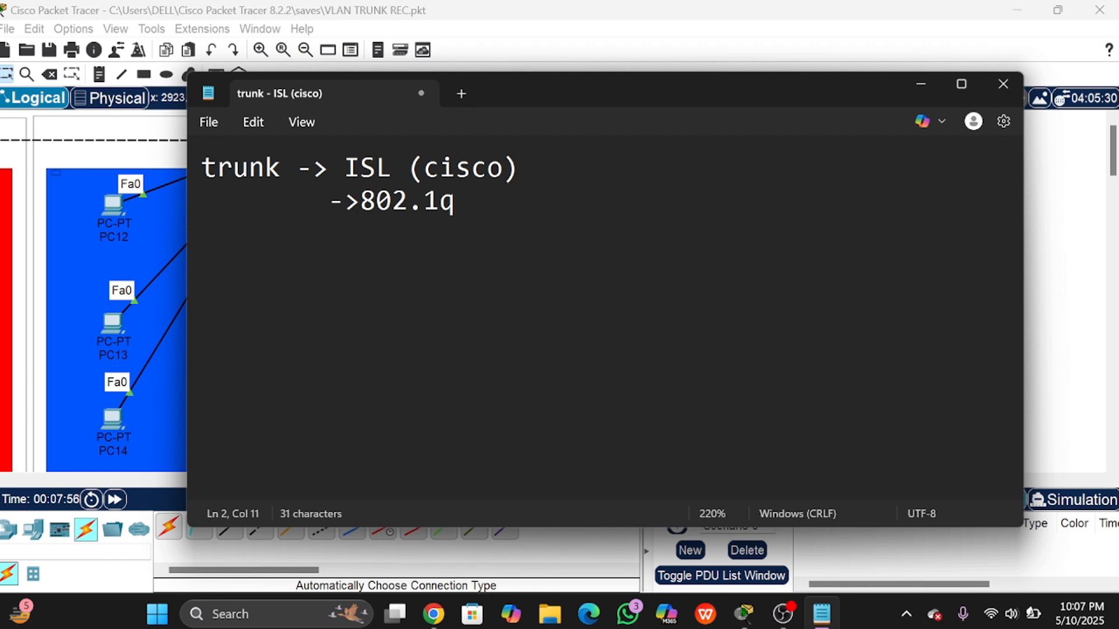
type(" (open)")
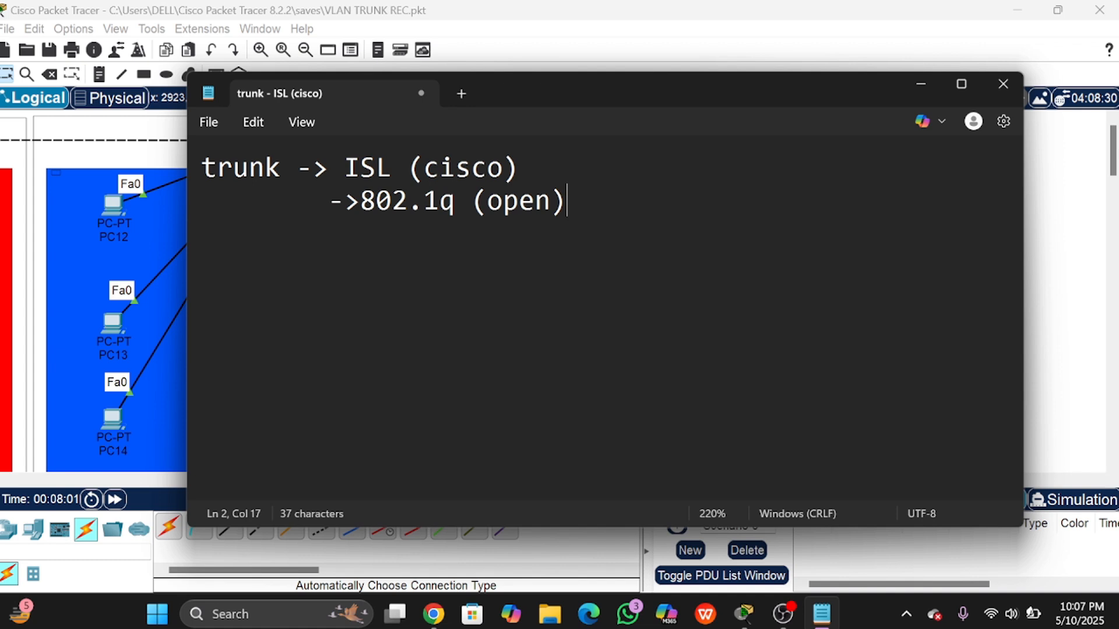
left_click(360, 202)
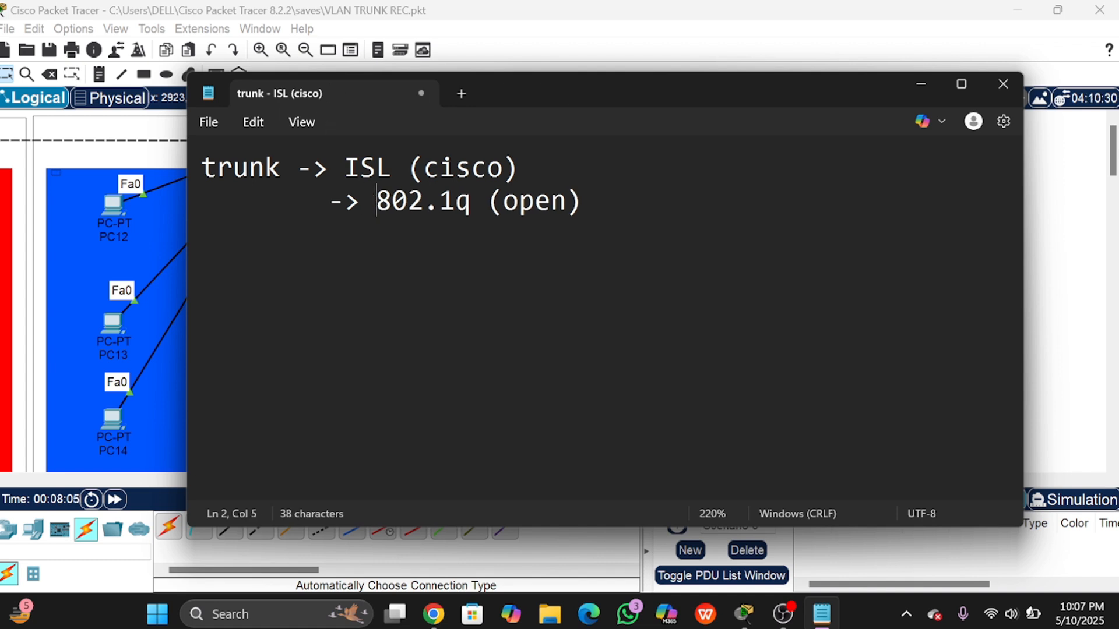
left_click_drag(393, 169, 601, 172)
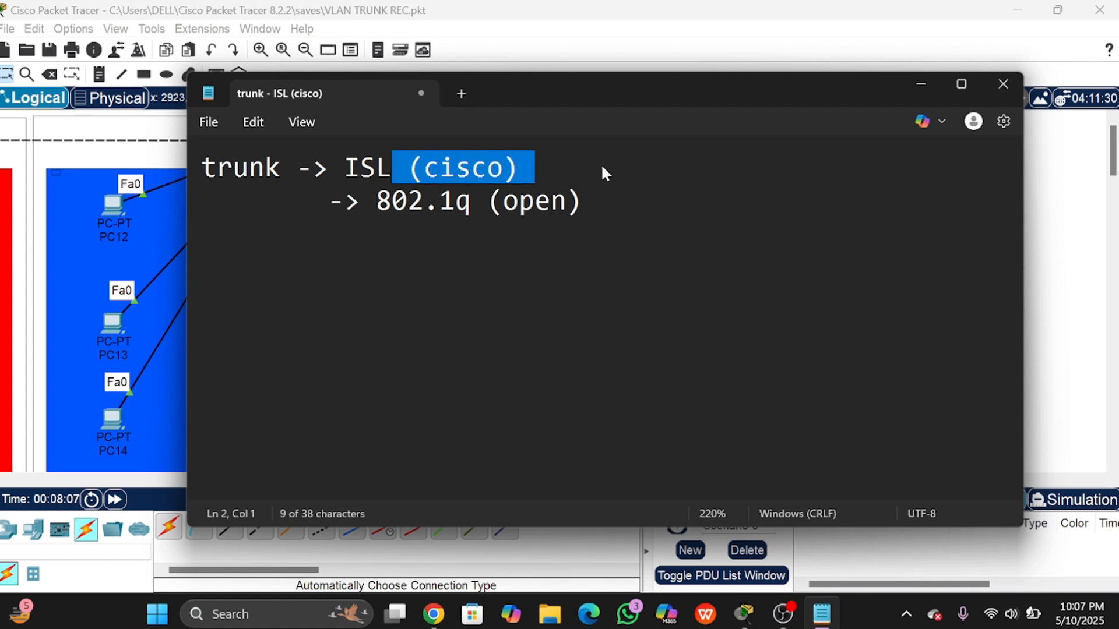
left_click(602, 173)
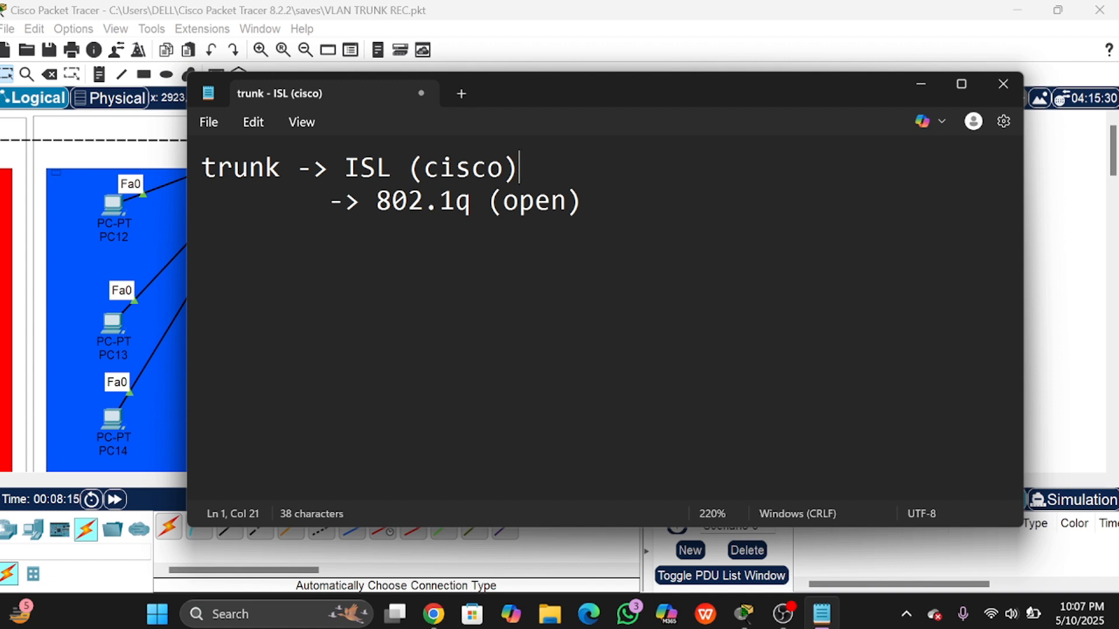
key("Down")
key("End")
Step: Highlight 802.1q and the (open) label on the note's second line
left_click_drag(376, 201, 456, 201)
left_click(455, 201)
double_click(456, 201)
left_click(534, 201)
left_click_drag(487, 201, 582, 201)
left_click(583, 201)
Step: Reopen Multilayer Switch0's CLI, pointing out the encapsulation error on the rejected trunk command
left_click(150, 207)
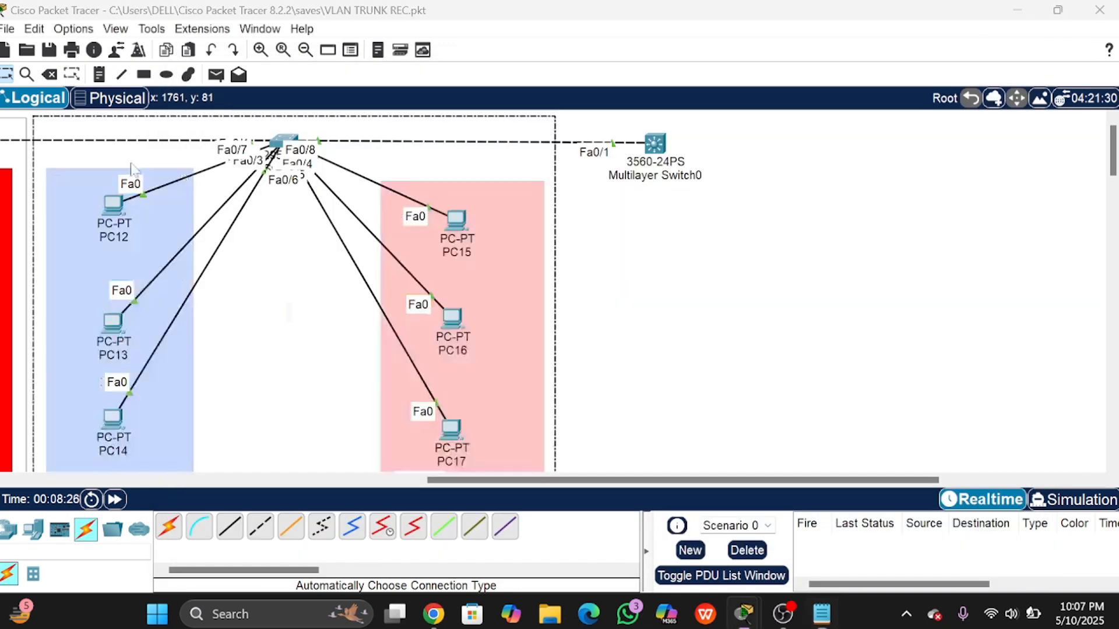
mouse_move(650, 149)
left_mouse_down()
mouse_move(659, 155)
mouse_move(600, 145)
mouse_move(665, 152)
left_mouse_up()
left_click(665, 152)
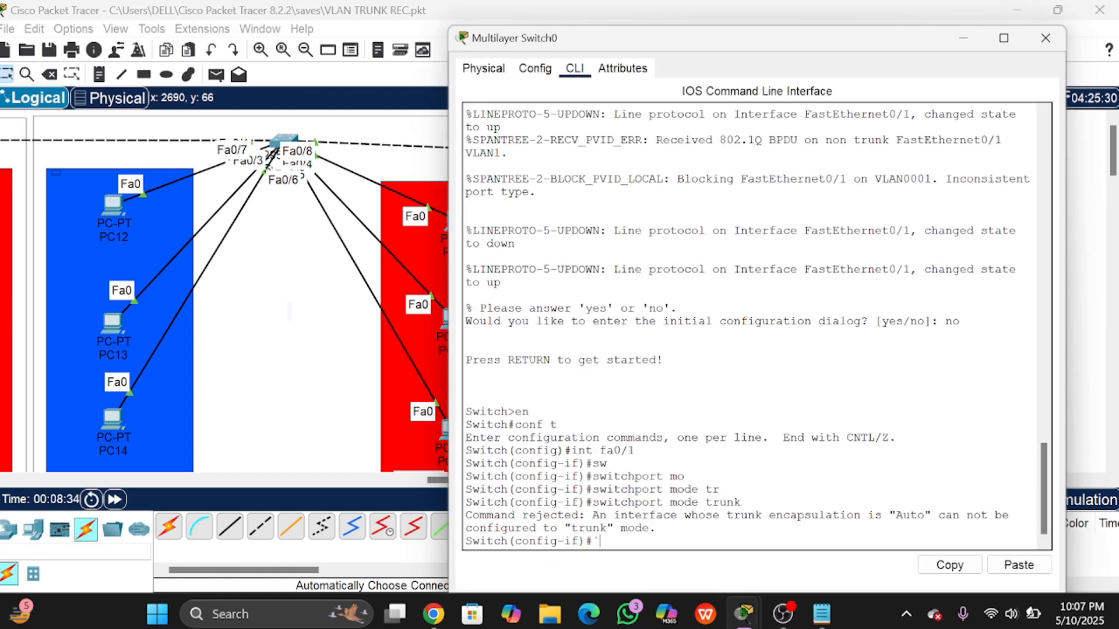
left_click_drag(769, 516, 875, 515)
left_click(872, 516)
left_click_drag(879, 44, 857, 24)
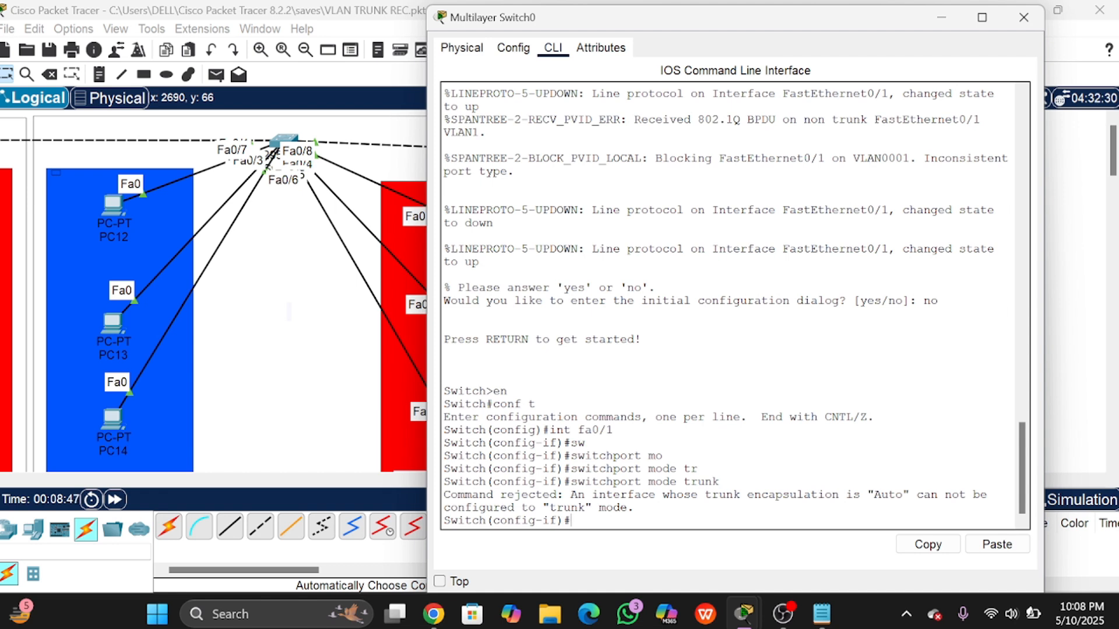
Step: Set Fa0/1's trunk encapsulation to dot1q with switchport trunk encapsulation dot1q
type("swi")
key("Tab")
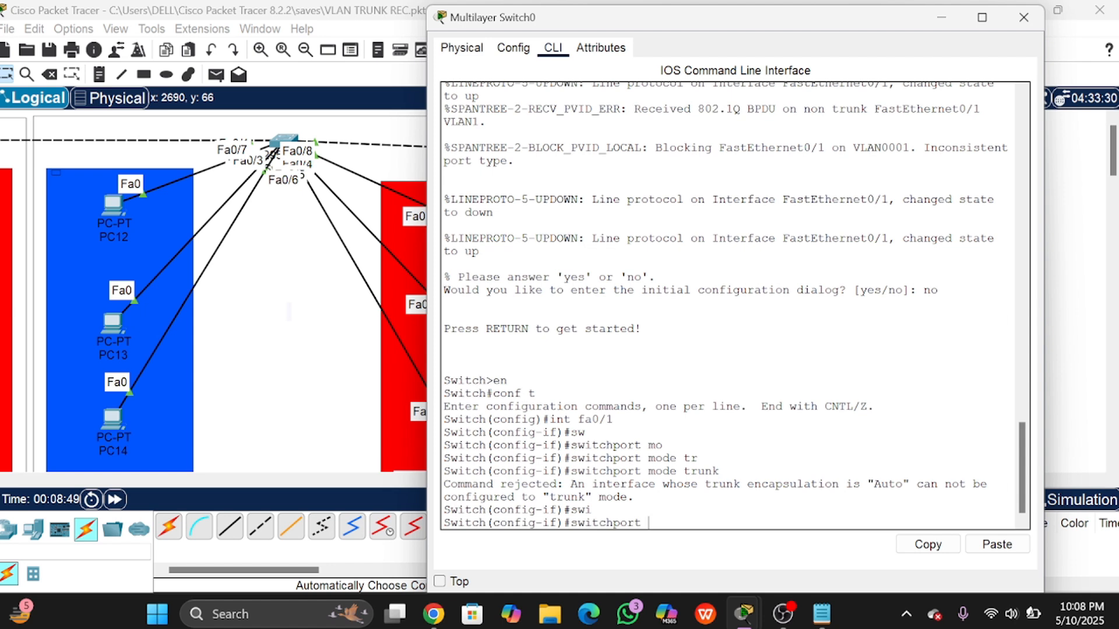
type("tr")
key("Tab")
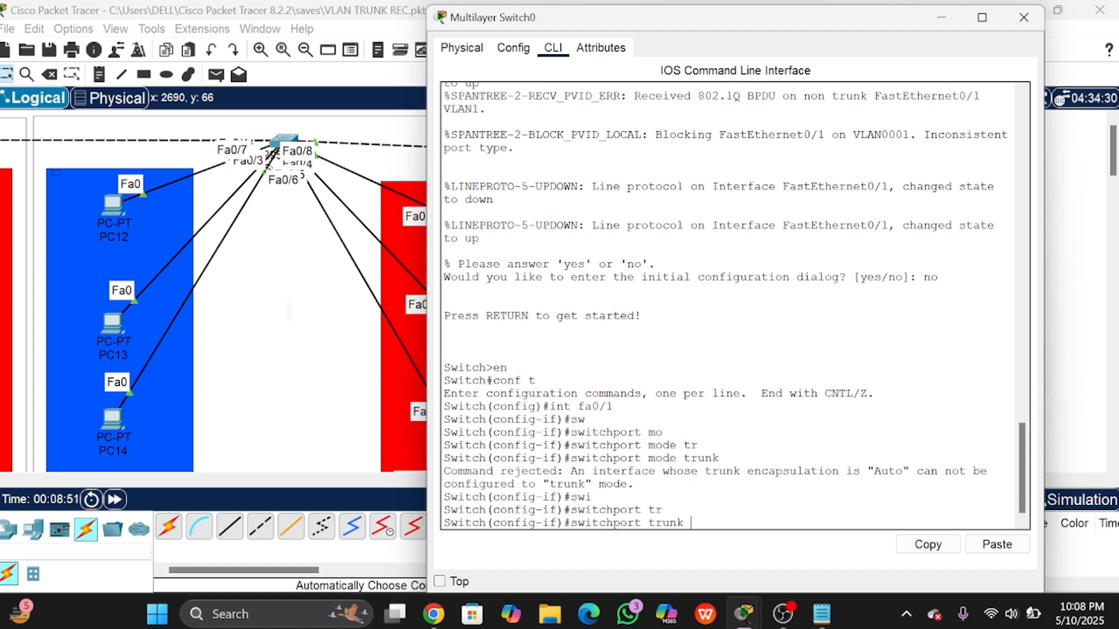
type("enc")
key("Tab")
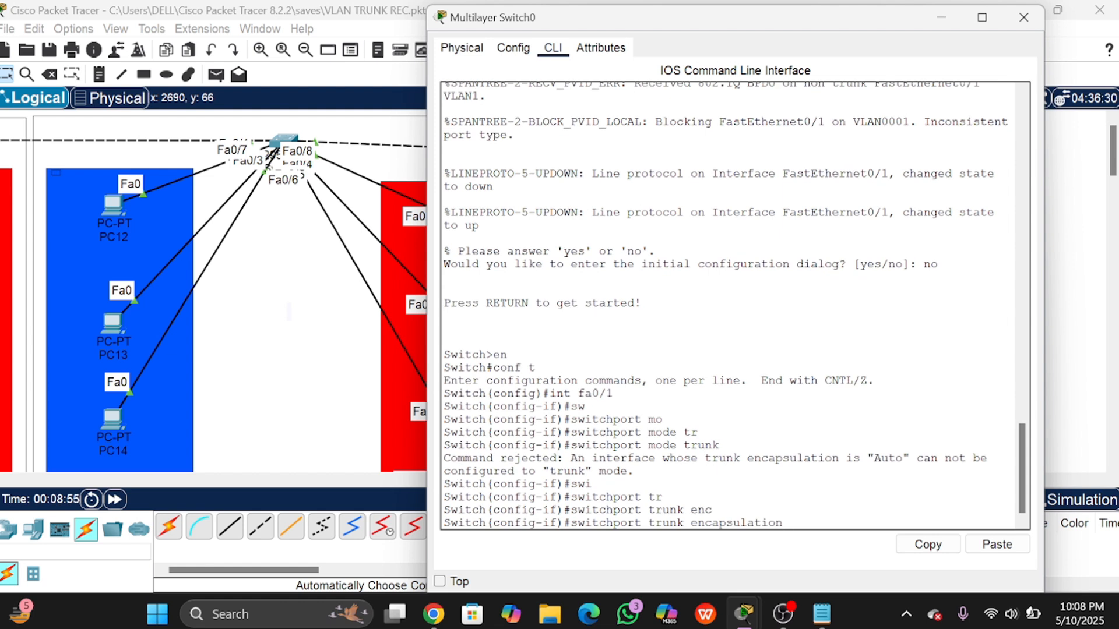
type("dot1q")
key("Return")
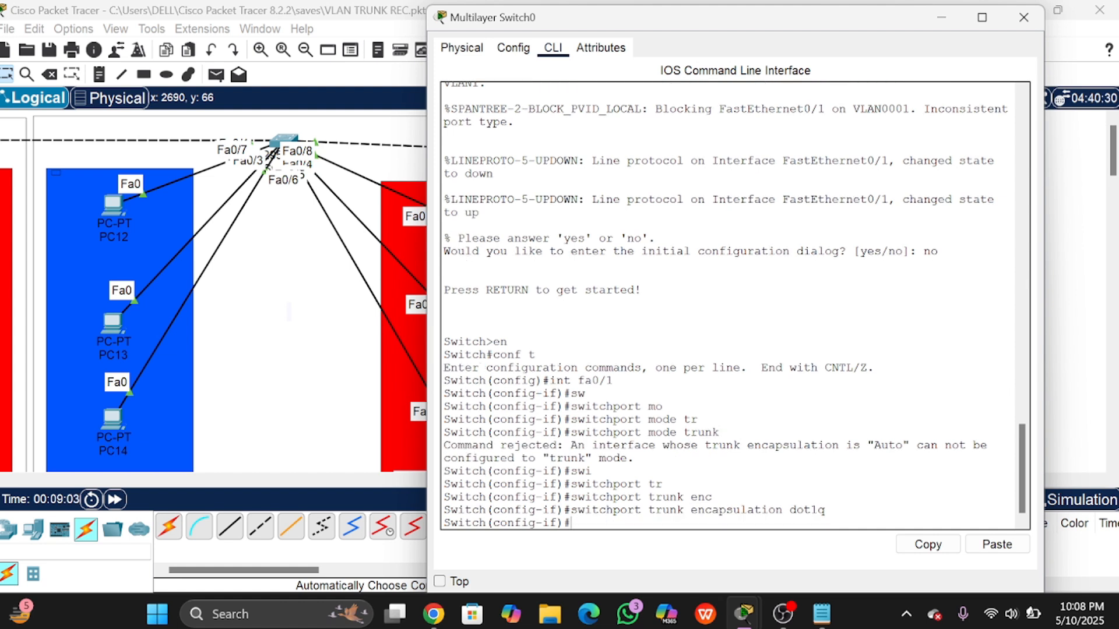
Step: Put Fa0/1 in switchport mode trunk, exit the interface, and type do sh int tr
type("sw")
key("Tab")
type("m")
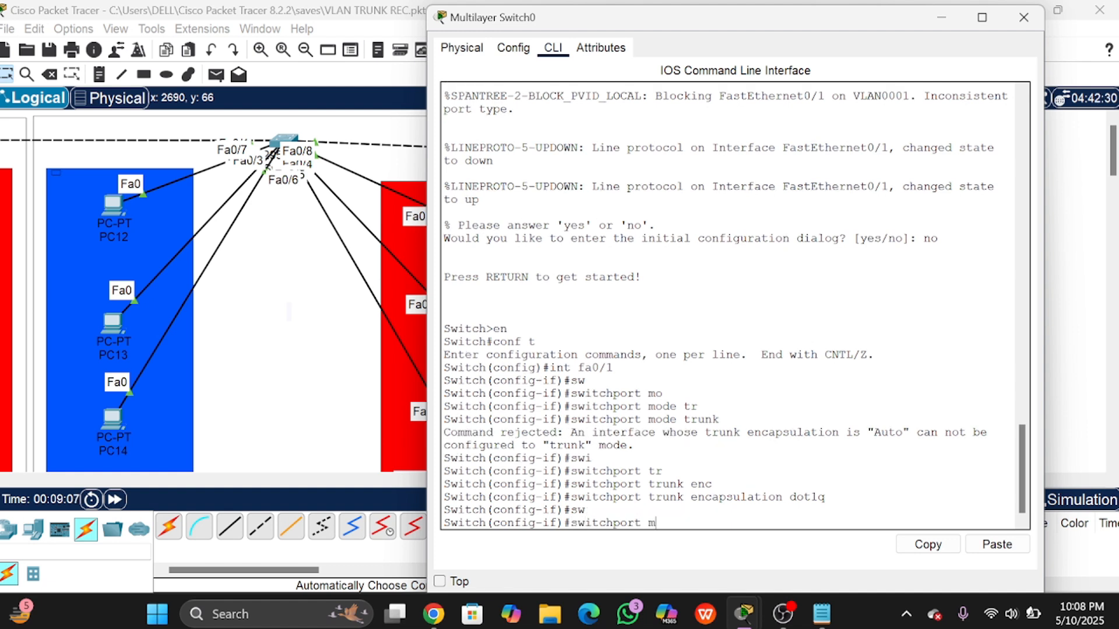
key("Tab")
type("tr")
key("Tab")
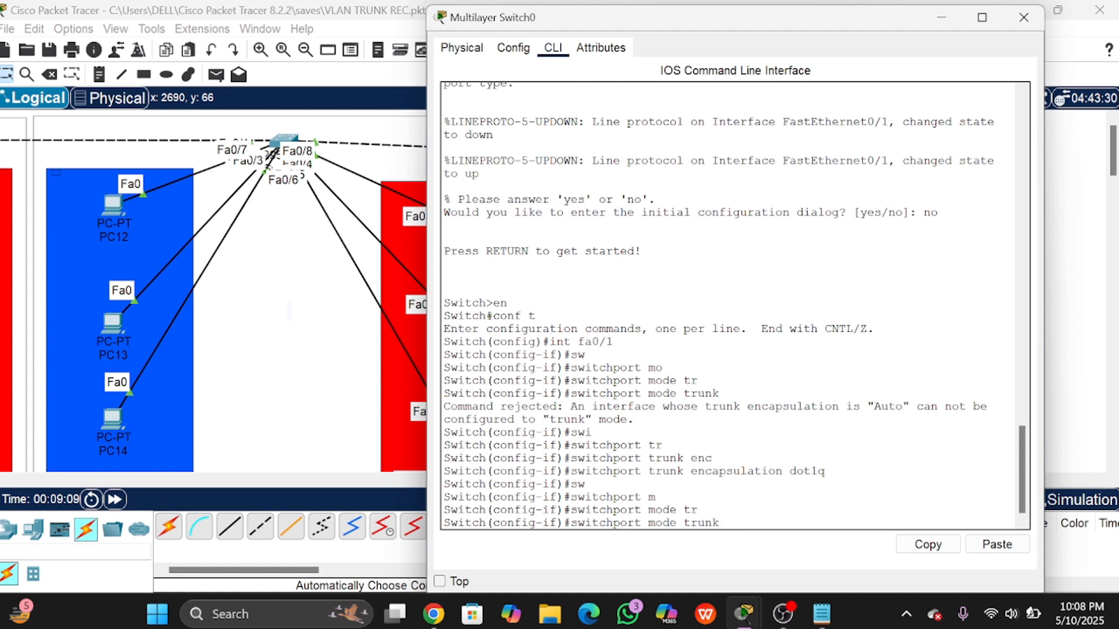
key("Return")
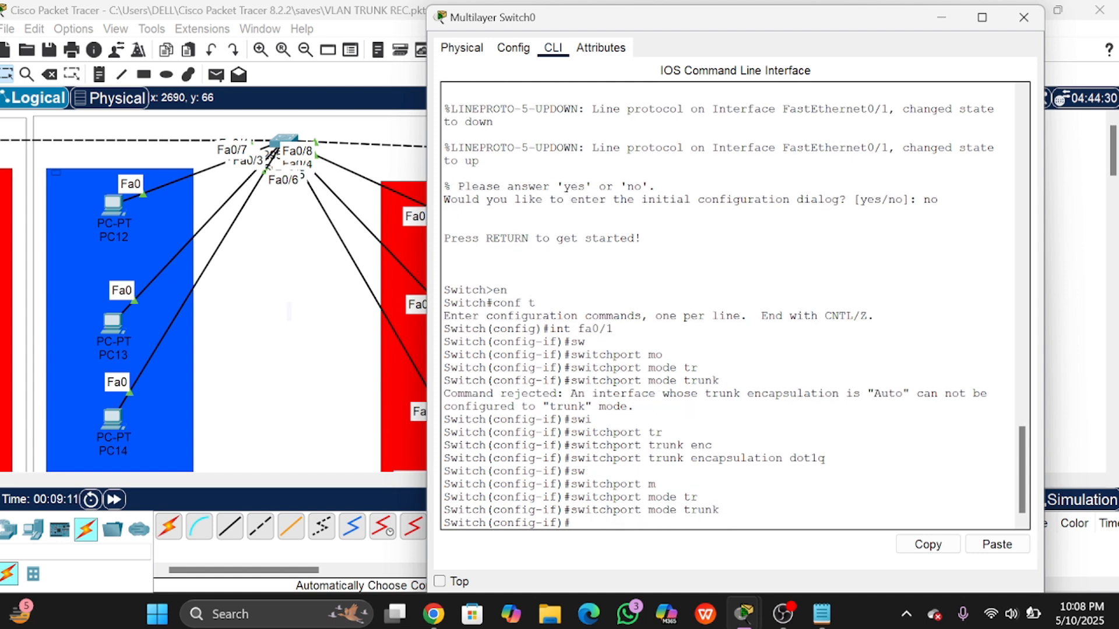
type("ex")
key("Return")
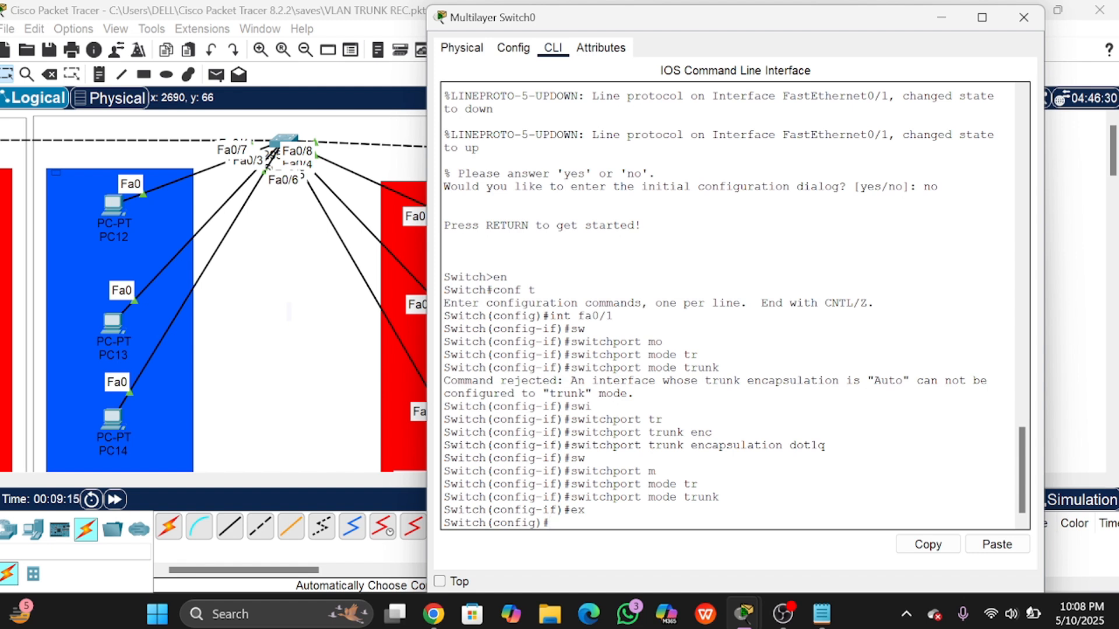
type("do sh int tr")
Step: Run the trunk status check and confirm Fa0/1 is trunking with 802.1q, native VLAN 1
key("Return")
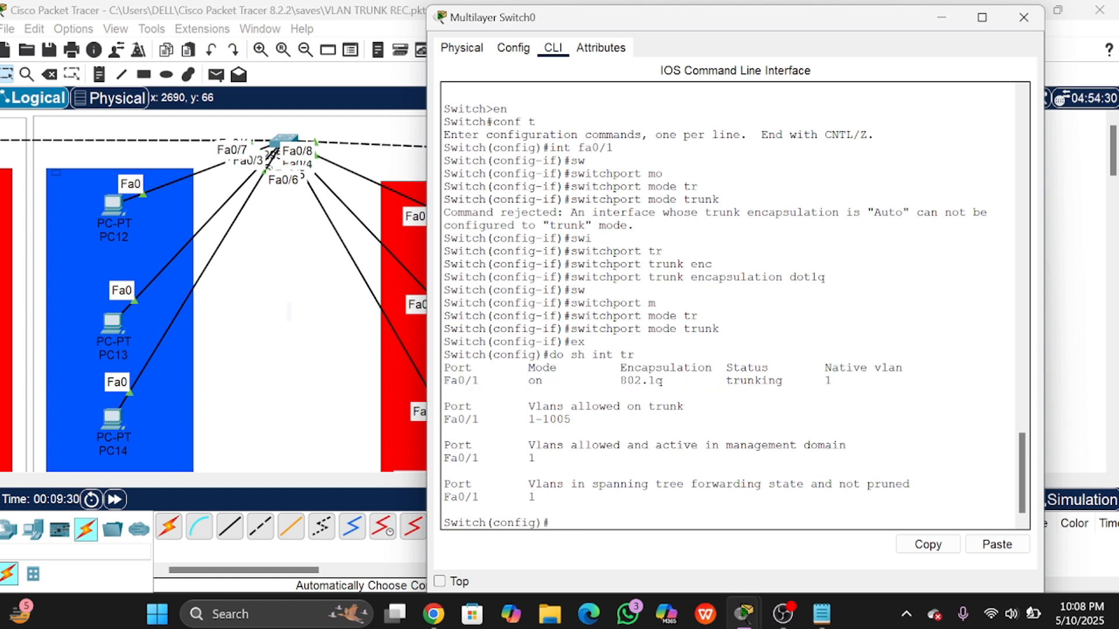
left_click_drag(620, 381, 670, 382)
left_click(670, 381)
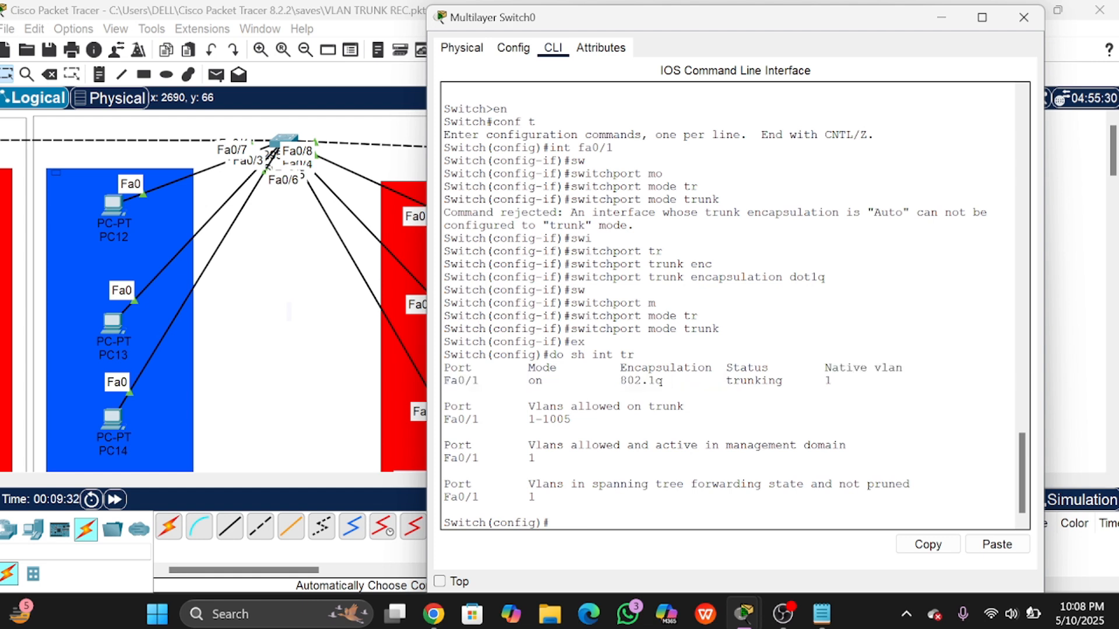
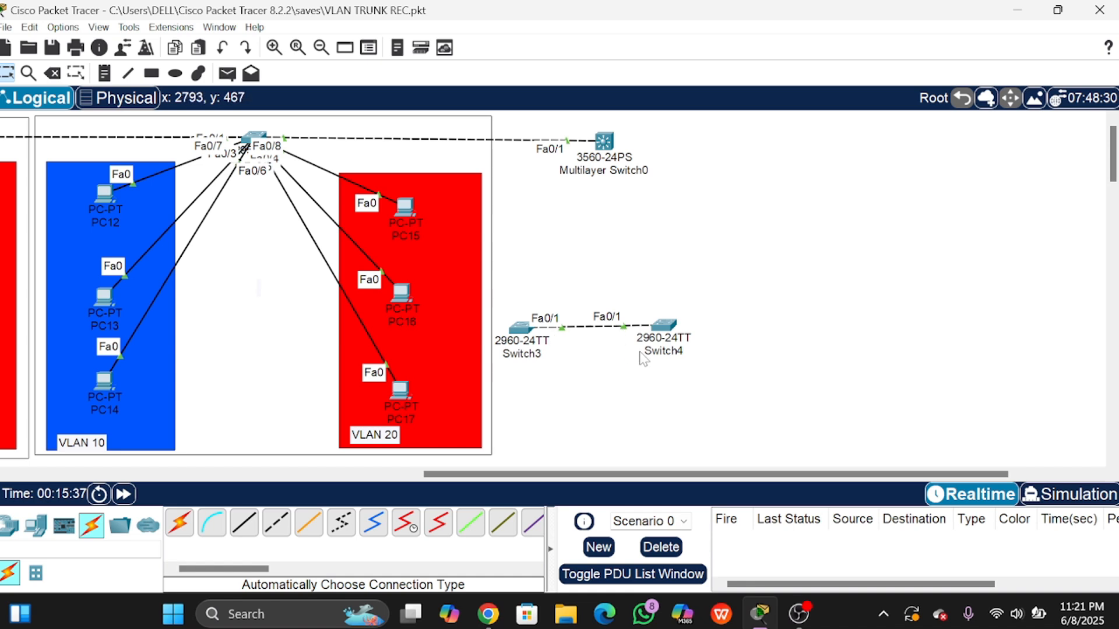
Step: Open Switch3's device window from its icon in the Logical workspace
left_click(521, 331)
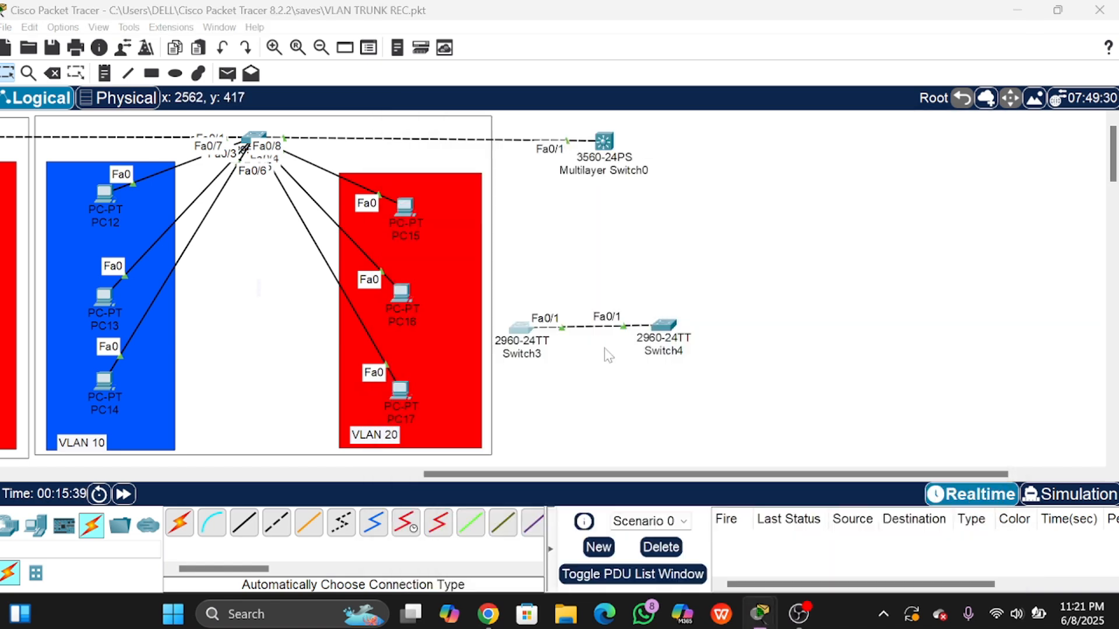
Step: On Switch3's CLI, enter privileged mode with en and global configuration with conf t
left_click(531, 51)
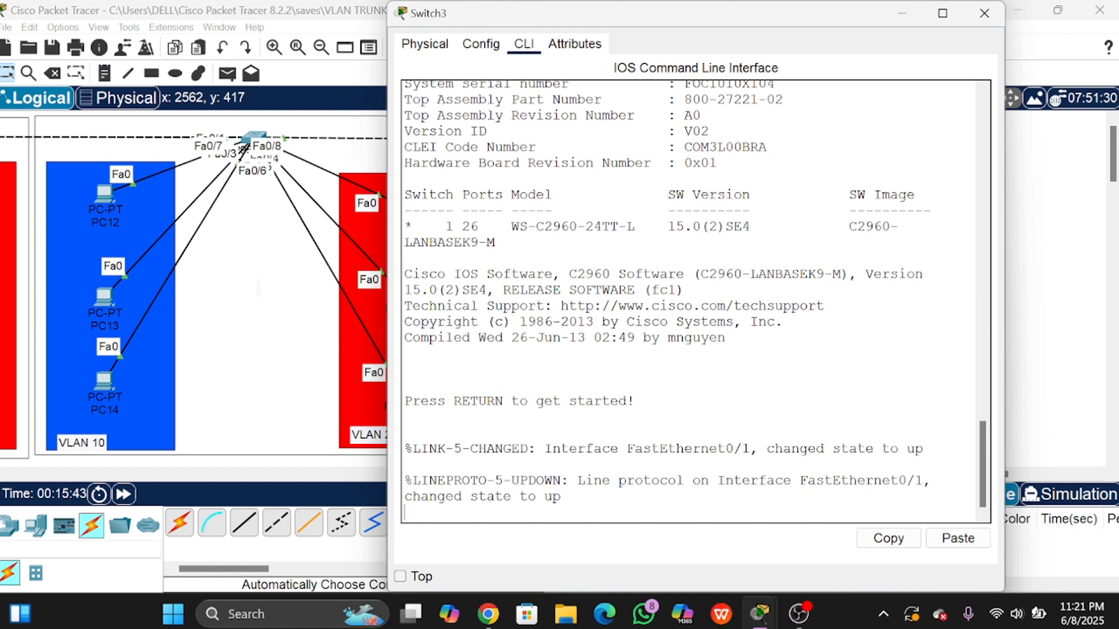
key("Return")
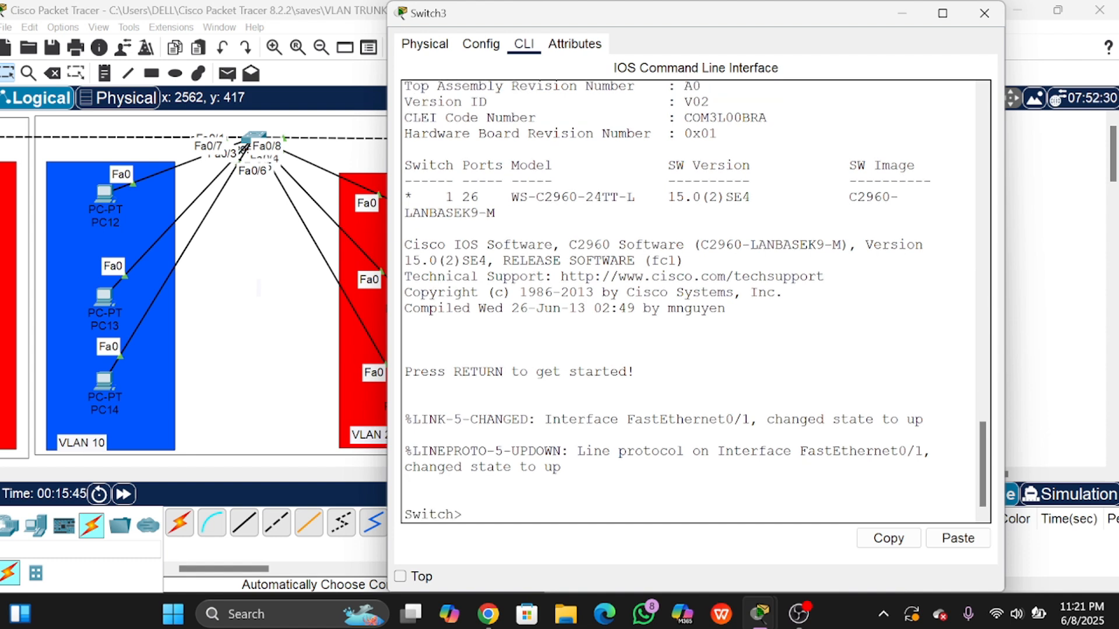
type("en")
key("Return")
type("conf t")
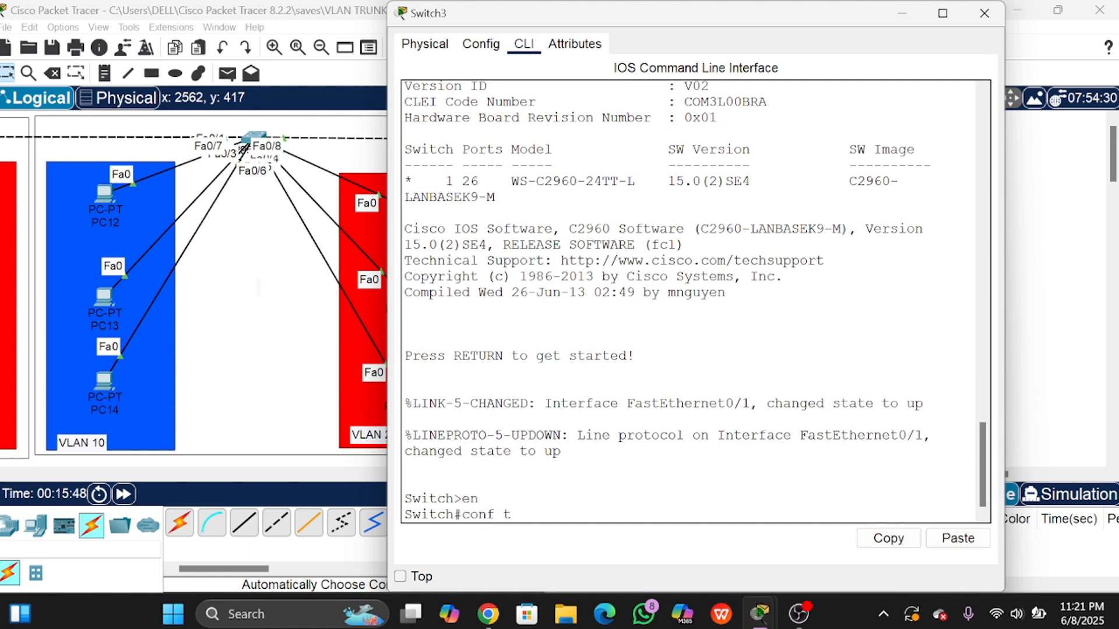
key("Return")
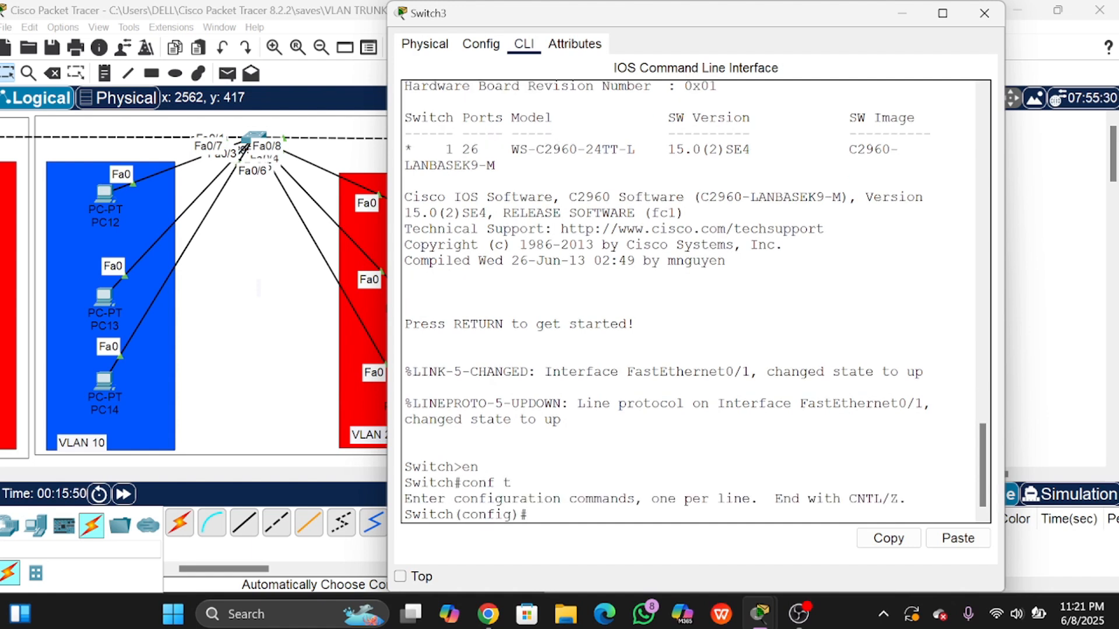
left_click_drag(754, 9, 704, 35)
Step: Run 'do sh int fa0/1 sw' to display Fa0/1's switchport status
key("Return")
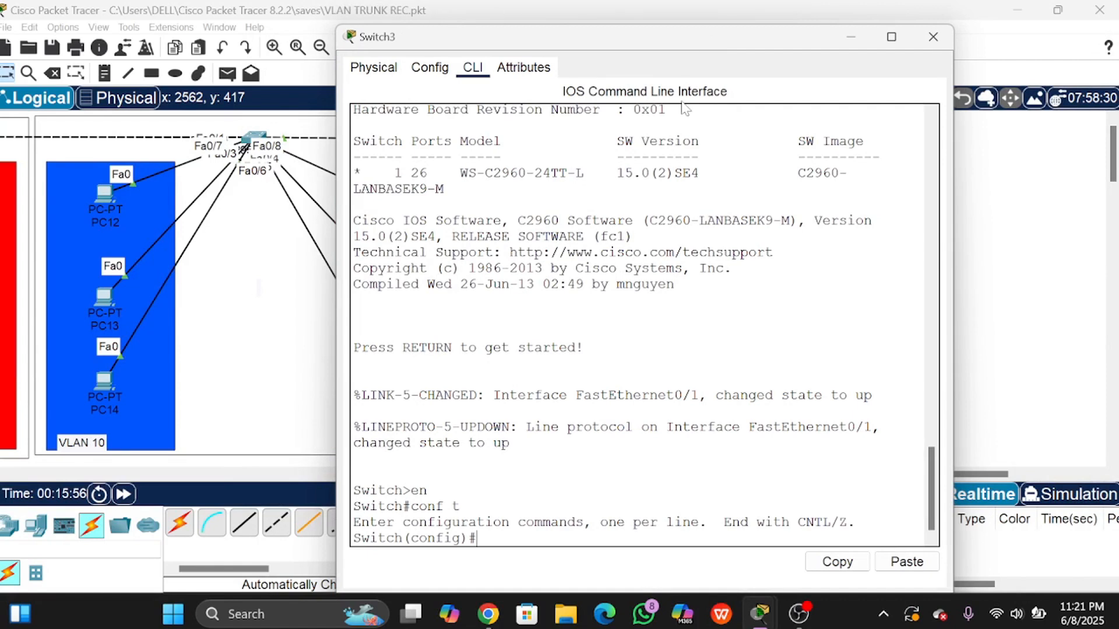
type("int fa0/")
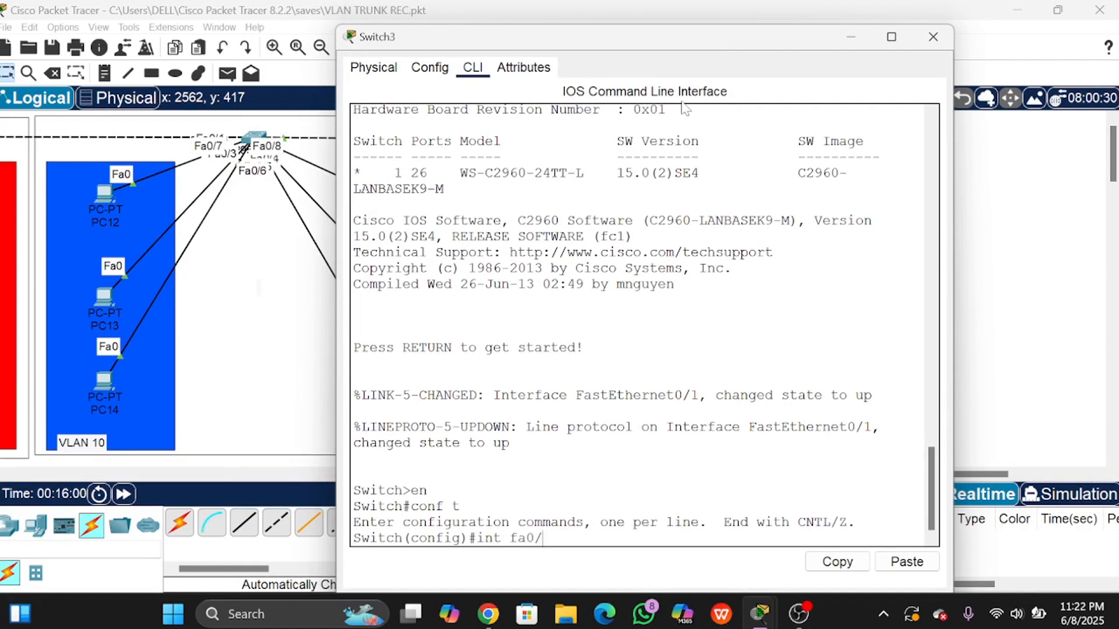
type("1")
key("Left")
key("Left")
key("Left")
key("Left")
type("do sh")
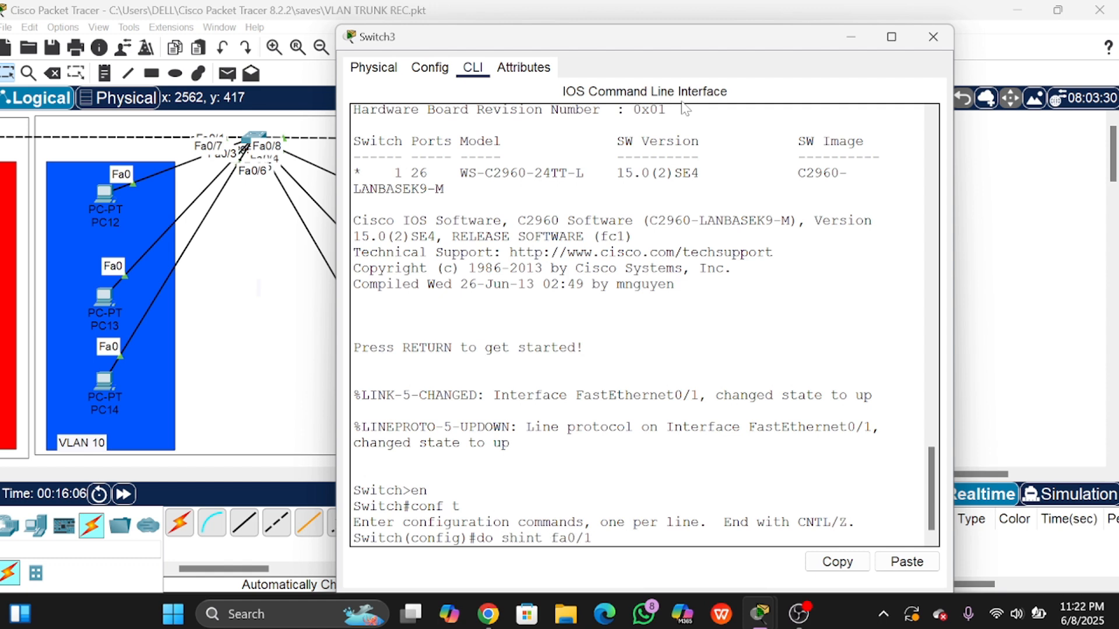
key("Right")
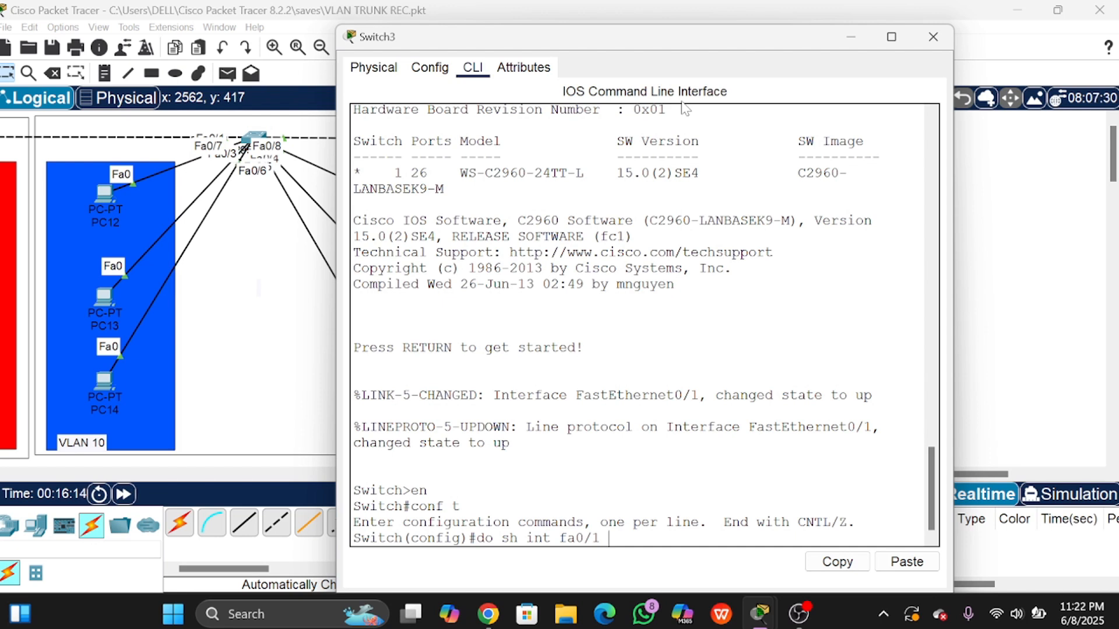
type("sw")
key("Return")
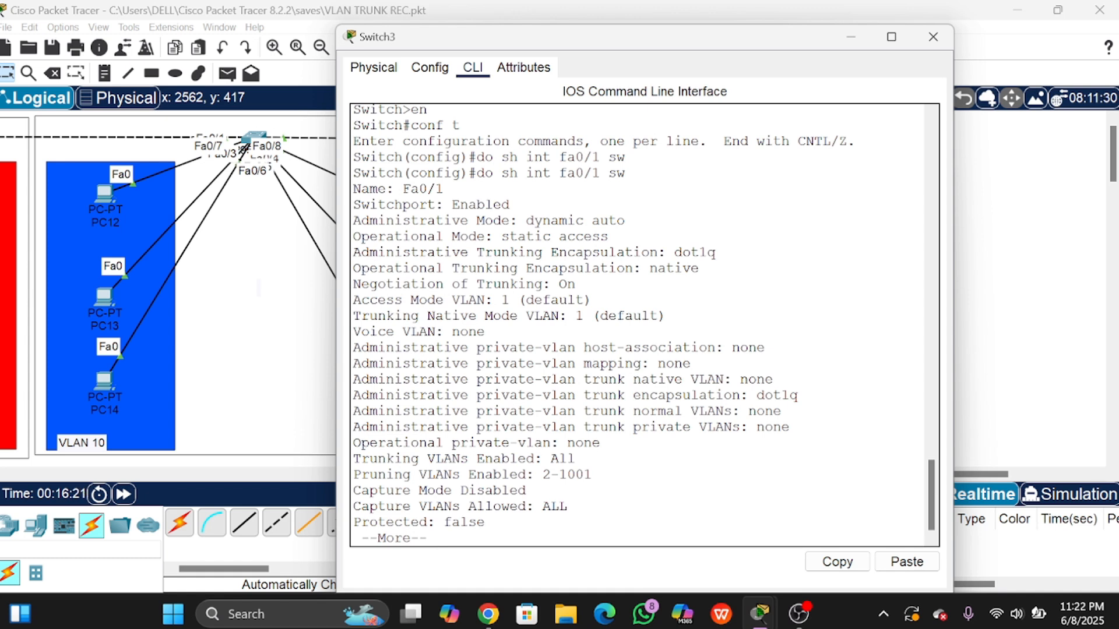
Step: Highlight Fa0/1's administrative mode dynamic auto and operational mode static access lines
left_click_drag(353, 220, 625, 221)
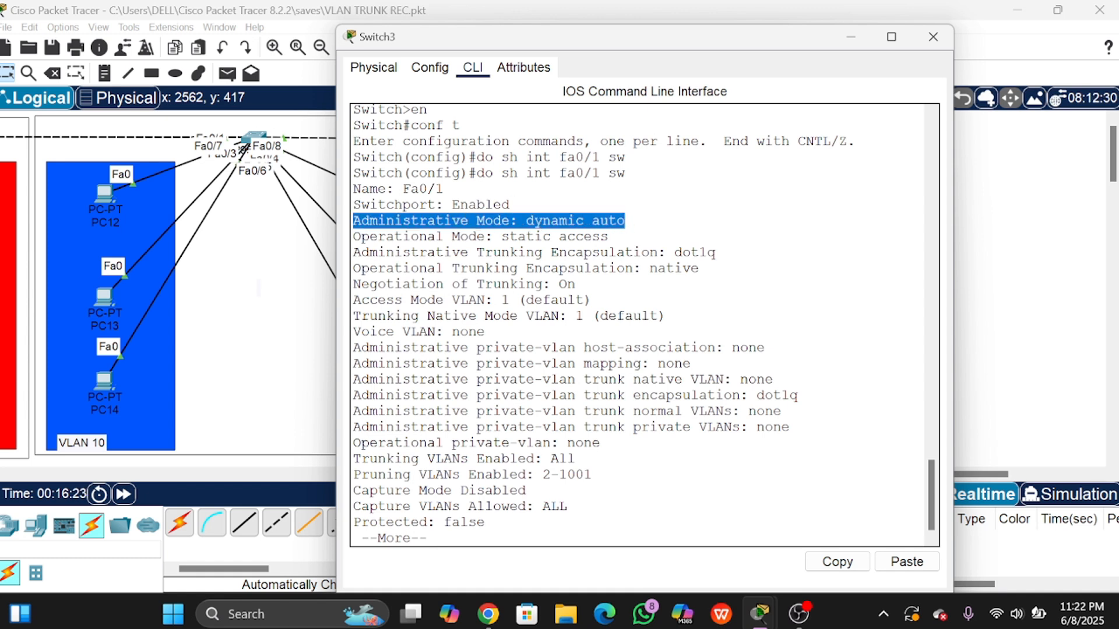
left_click_drag(353, 237, 601, 237)
left_click(601, 237)
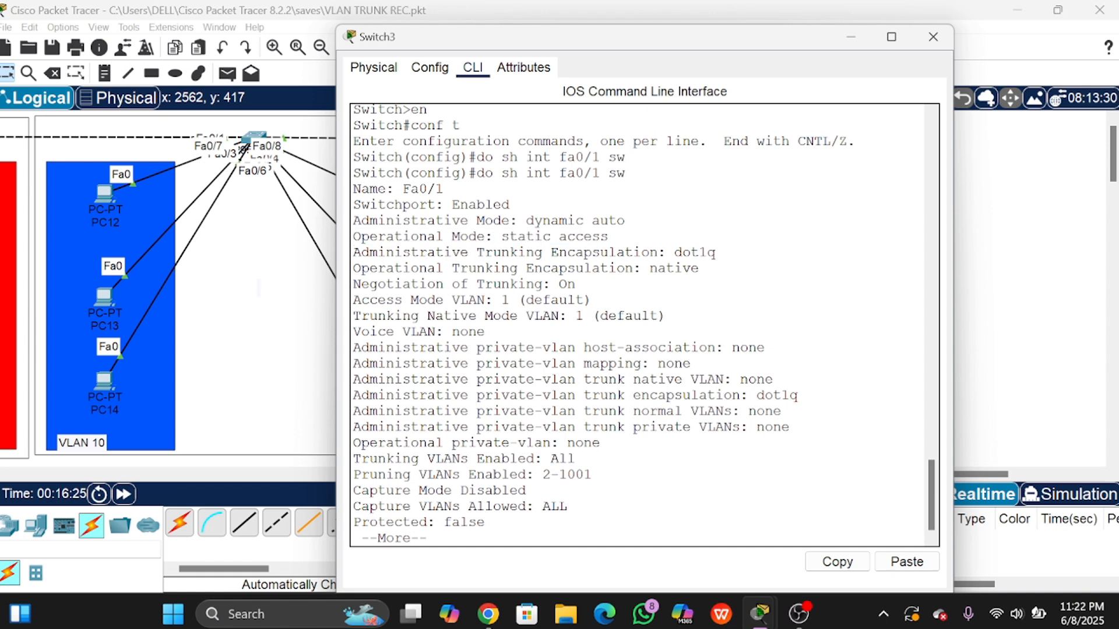
left_click_drag(353, 221, 617, 220)
left_click(618, 220)
left_click_drag(353, 220, 609, 236)
left_click(359, 220)
left_click(609, 236)
left_click_drag(353, 236, 609, 236)
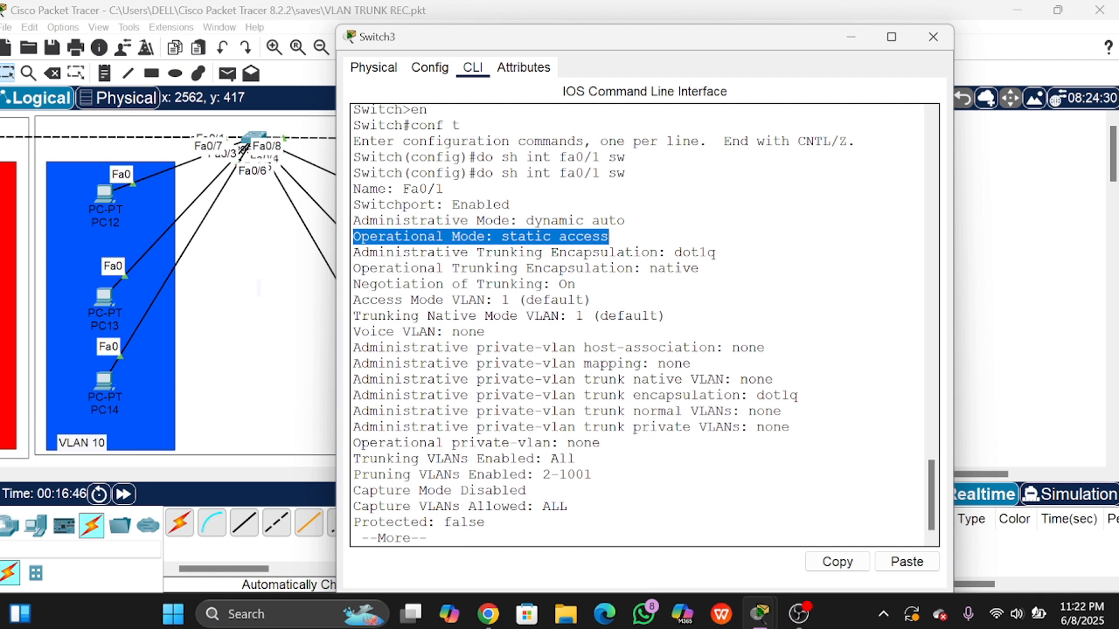
left_click_drag(378, 220, 501, 221)
left_click(551, 220)
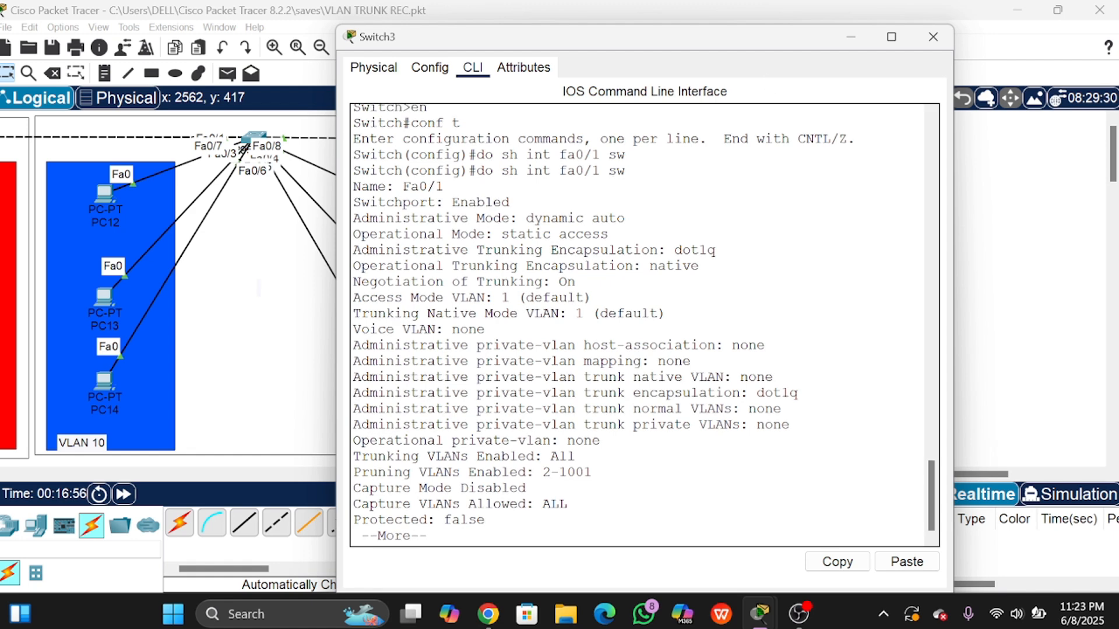
Step: Open Switch4's CLI and enter privileged mode, then global configuration mode
left_click(939, 222)
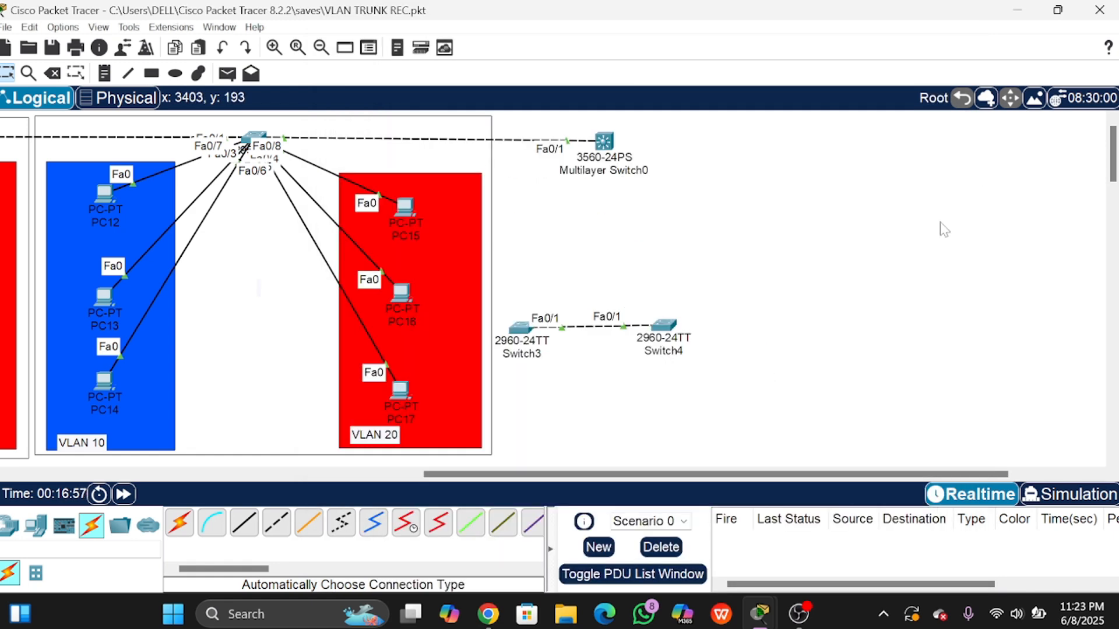
left_click(664, 326)
left_click(524, 46)
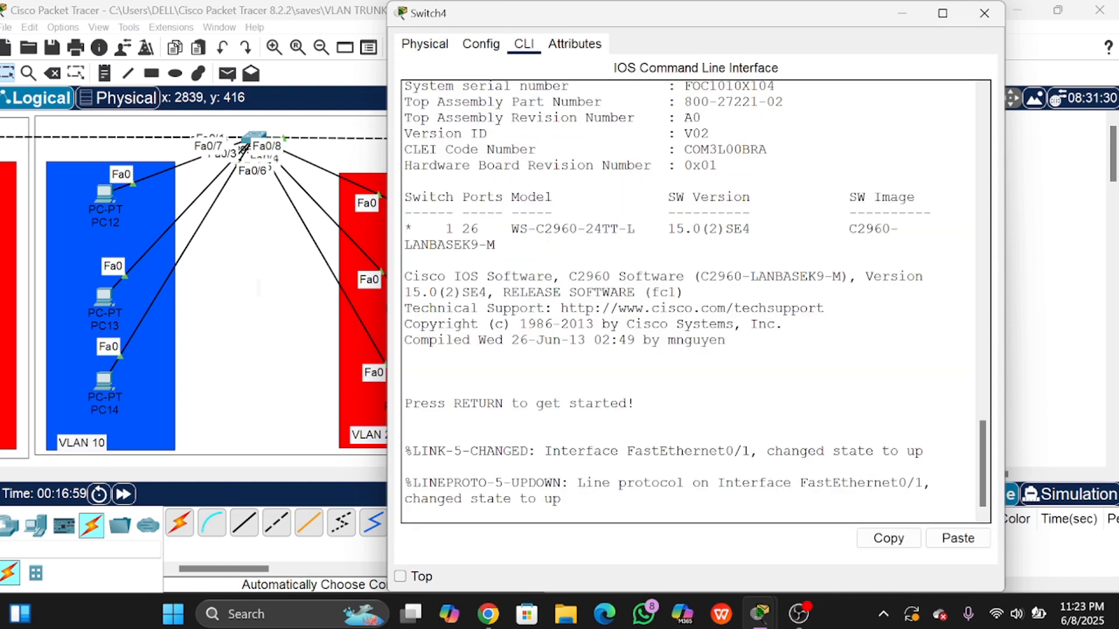
key("Return")
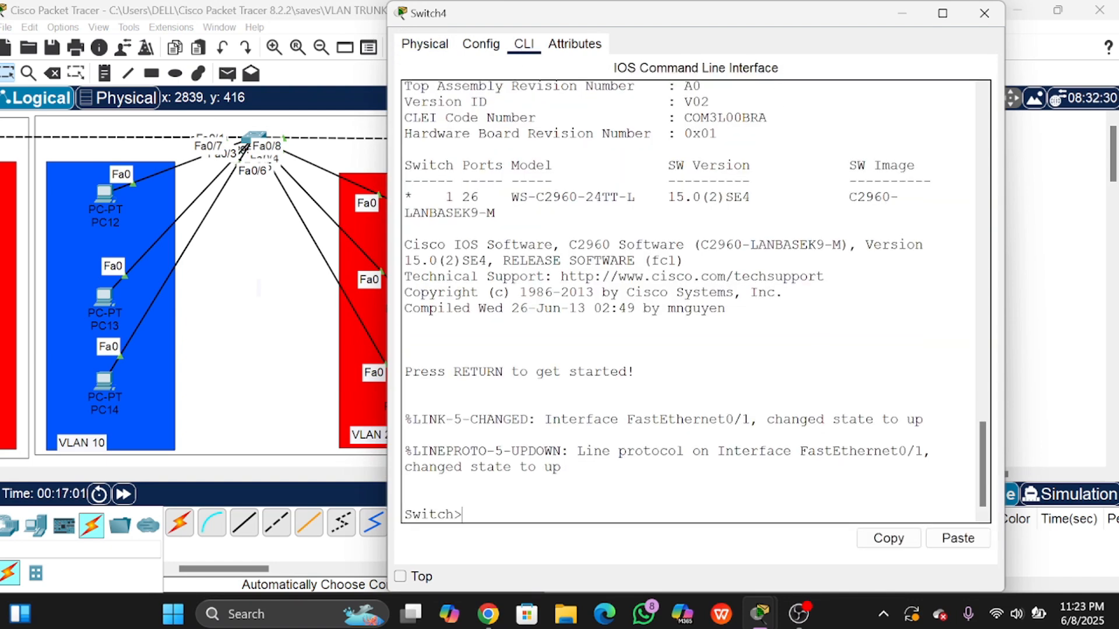
type("conf t")
key("Return")
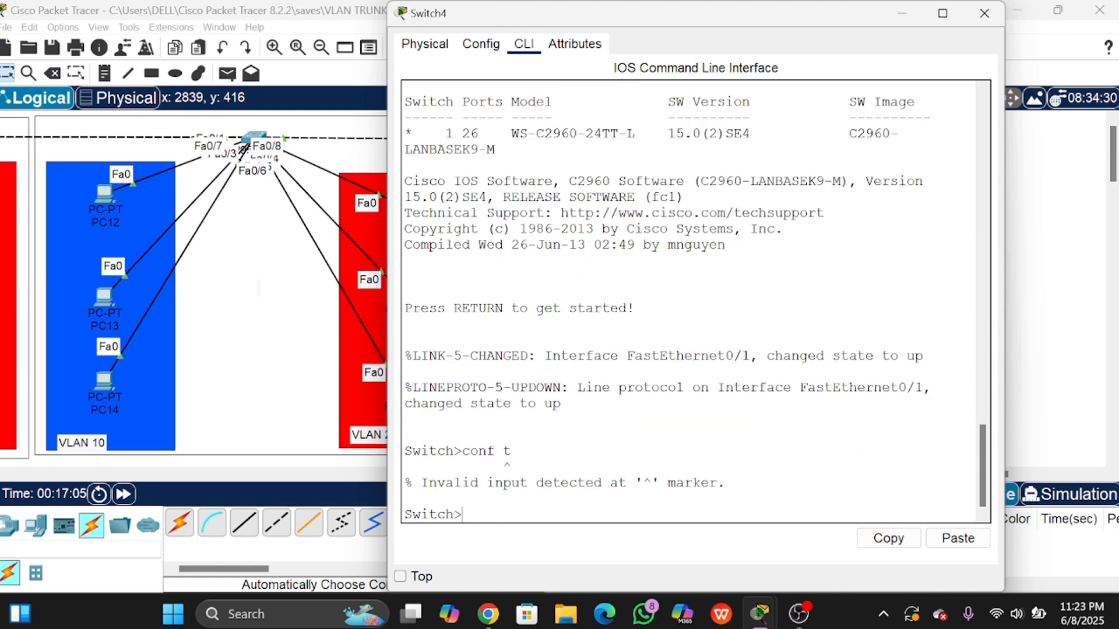
type("en")
key("Return")
type("conf t")
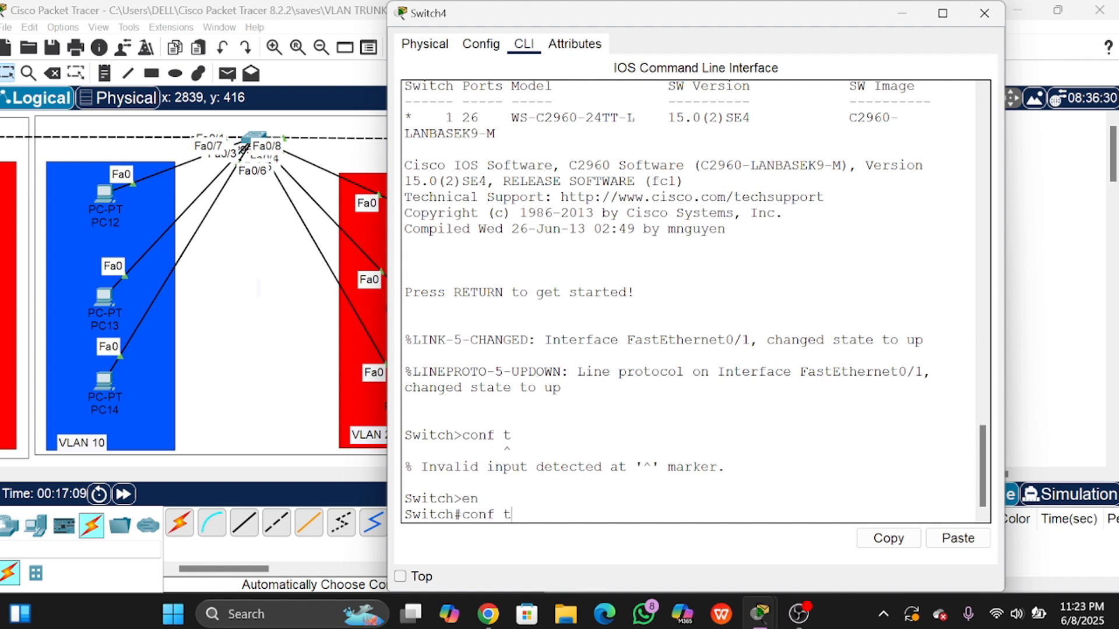
key("Return")
Step: Show Switch4's Fa0/1 as dynamic auto, static access, then type int fa0/1
type("do ")
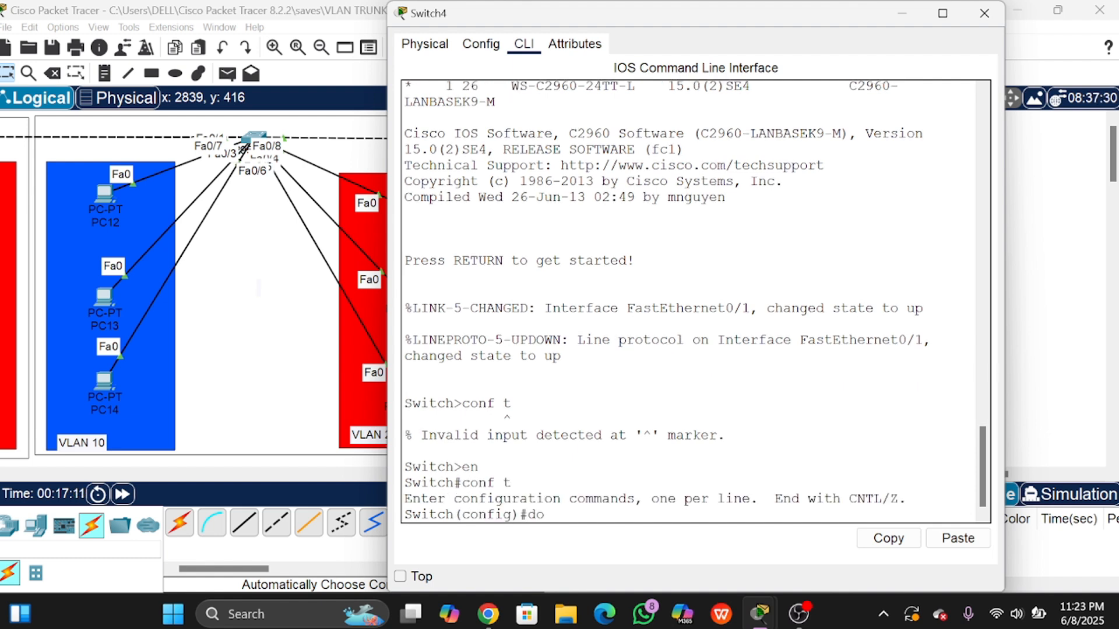
type("sh")
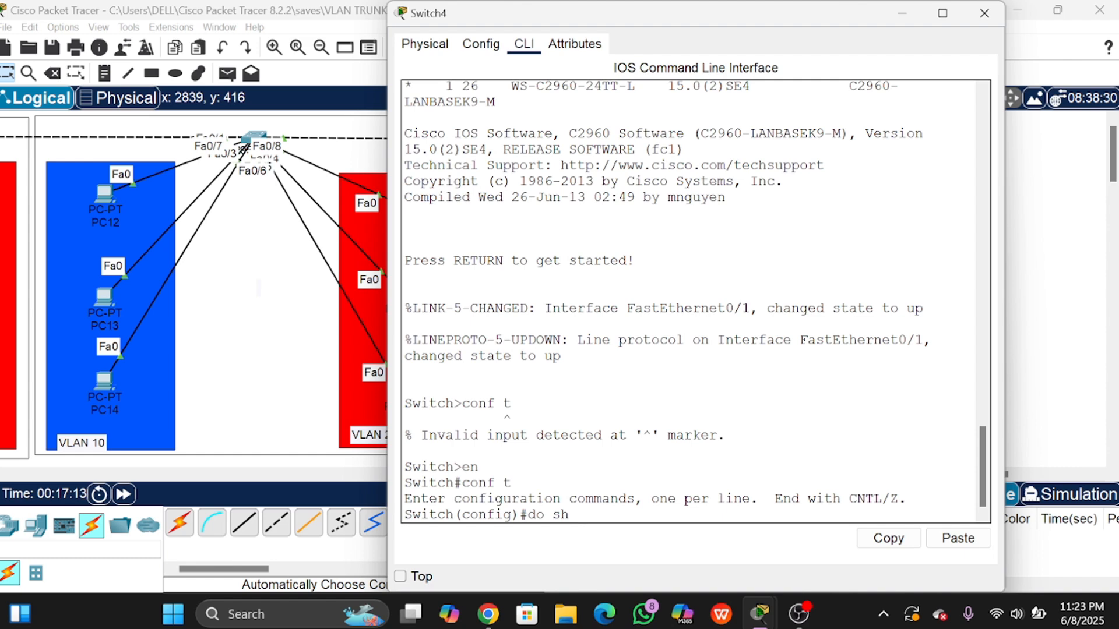
type(" int fa0/1 sw")
key("Return")
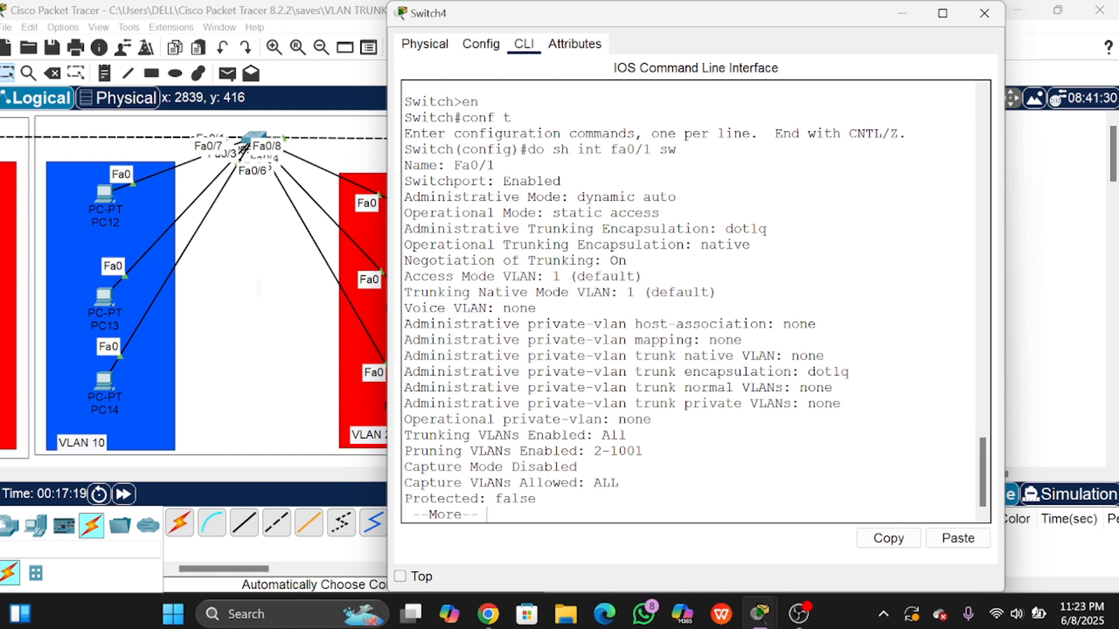
mouse_move(405, 197)
left_mouse_down()
mouse_move(672, 197)
mouse_move(404, 197)
left_mouse_up()
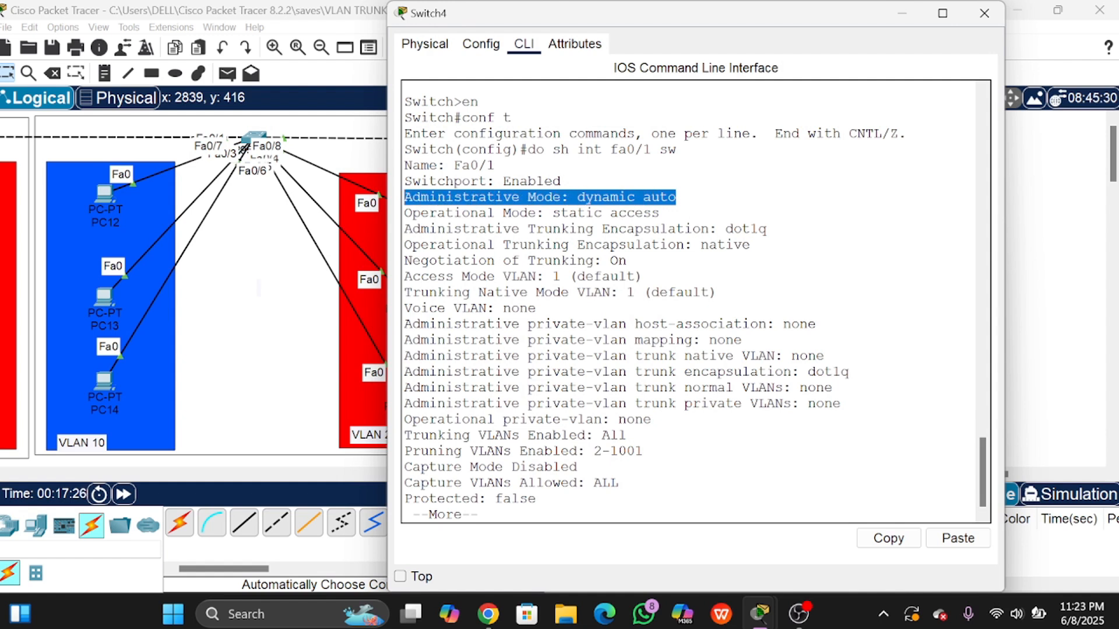
left_click(608, 197)
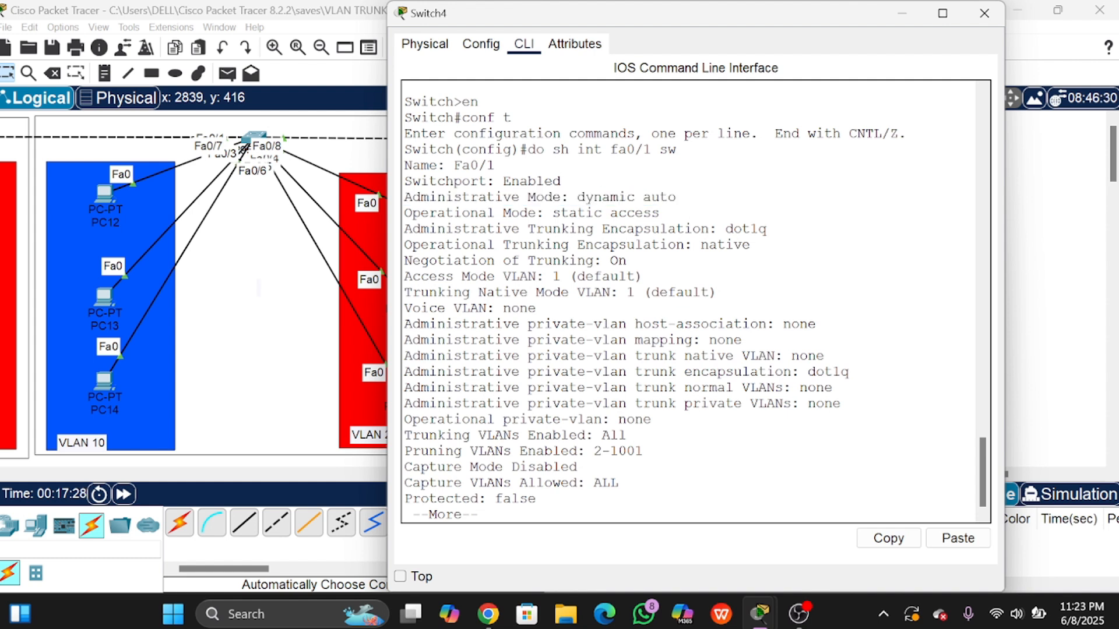
left_click_drag(577, 197, 676, 197)
left_click(676, 197)
left_click_drag(577, 197, 676, 197)
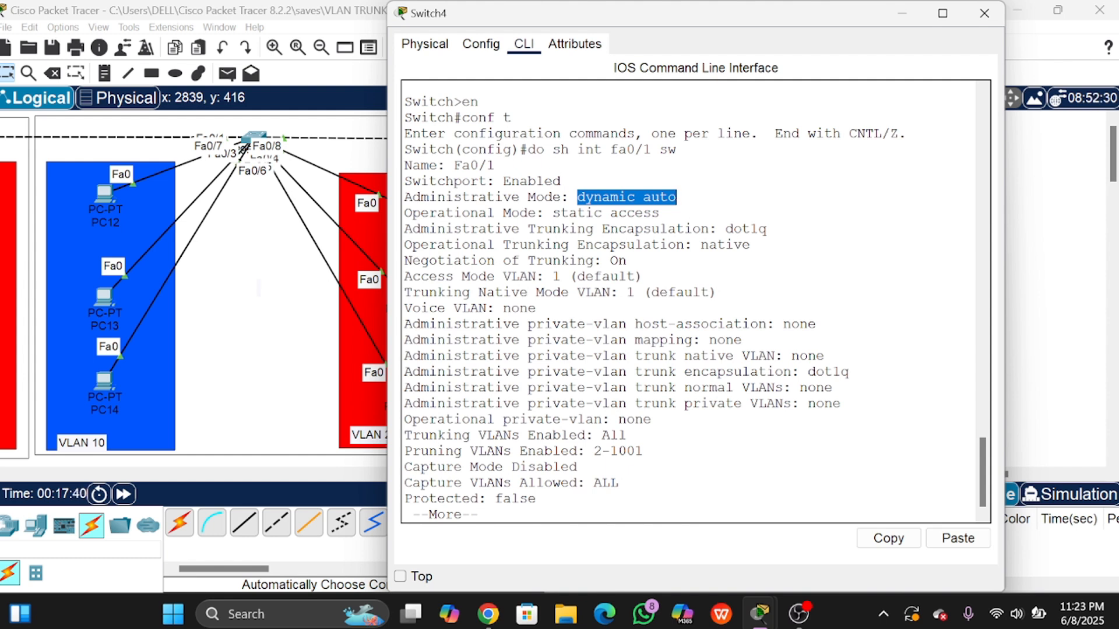
left_click_drag(602, 213, 659, 213)
left_click(660, 213)
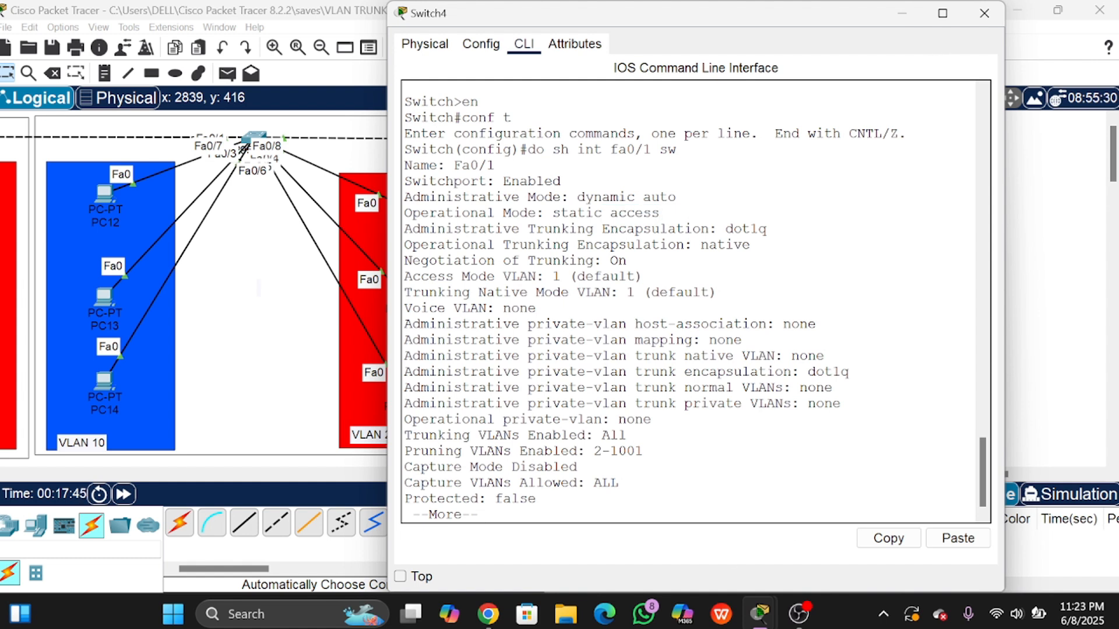
key("Return")
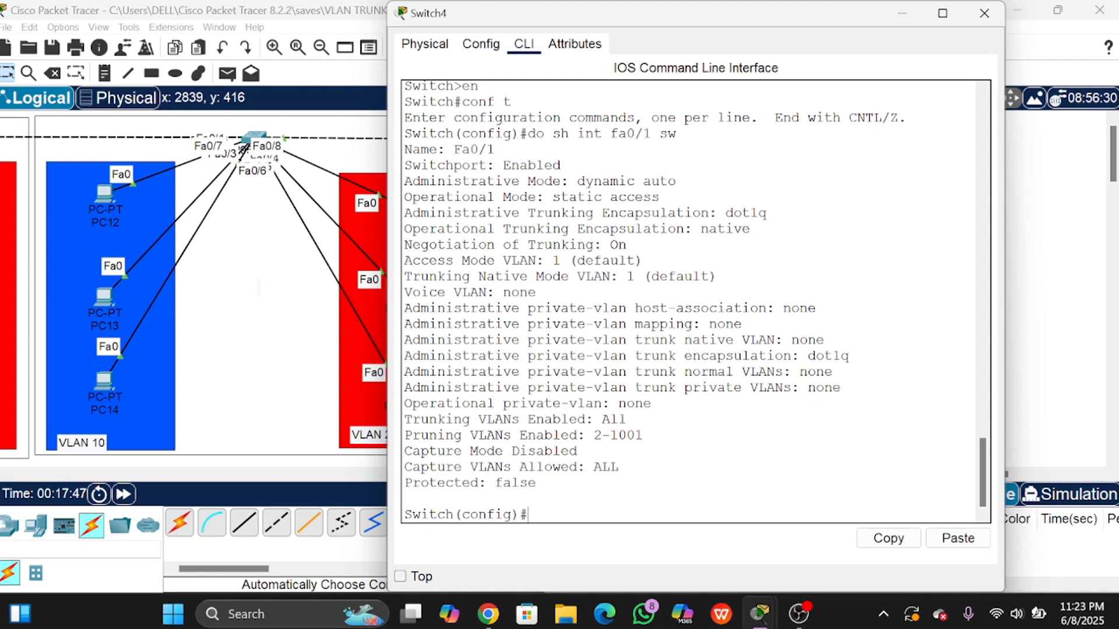
type("int fa0/1")
Step: Set Switch4's Fa0/1 to switchport mode dynamic desirable
key("Return")
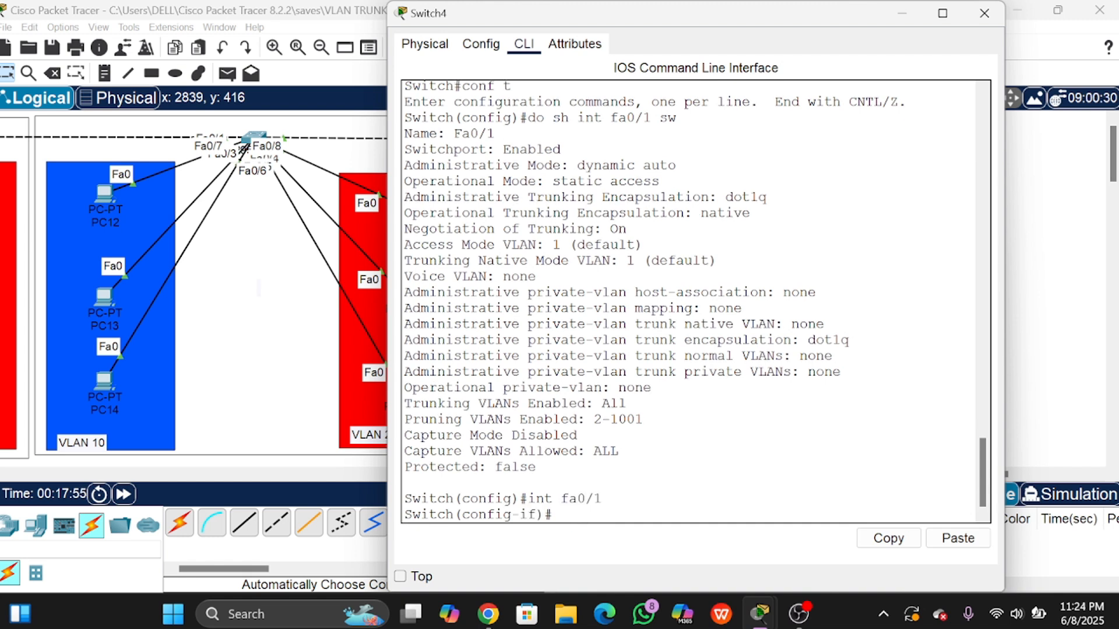
type("sw")
key("Tab")
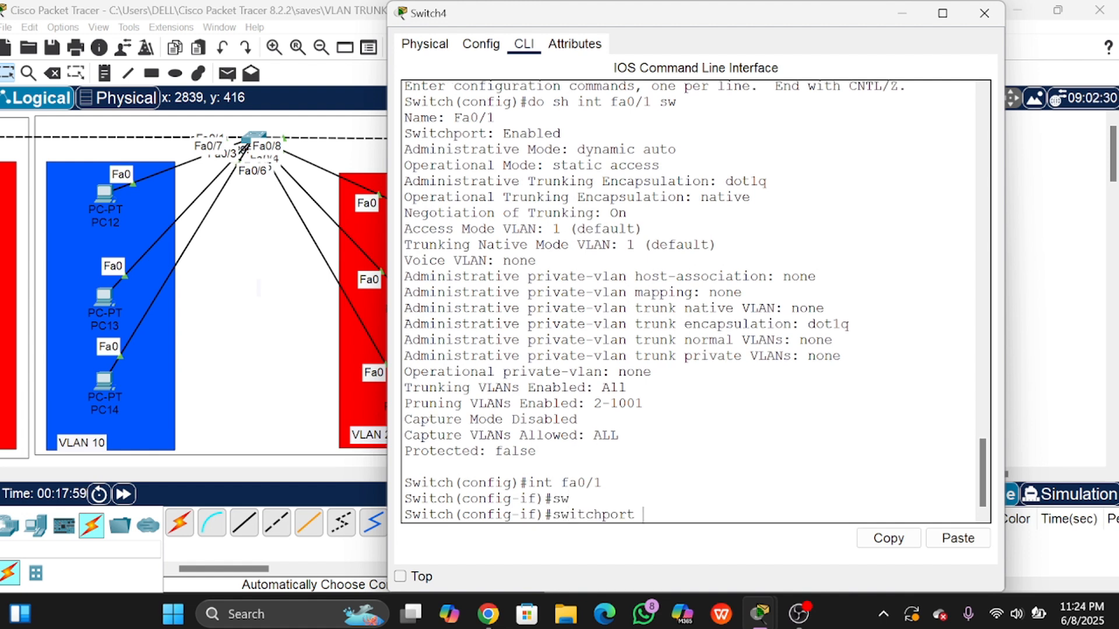
type("mod")
key("Tab")
type("e")
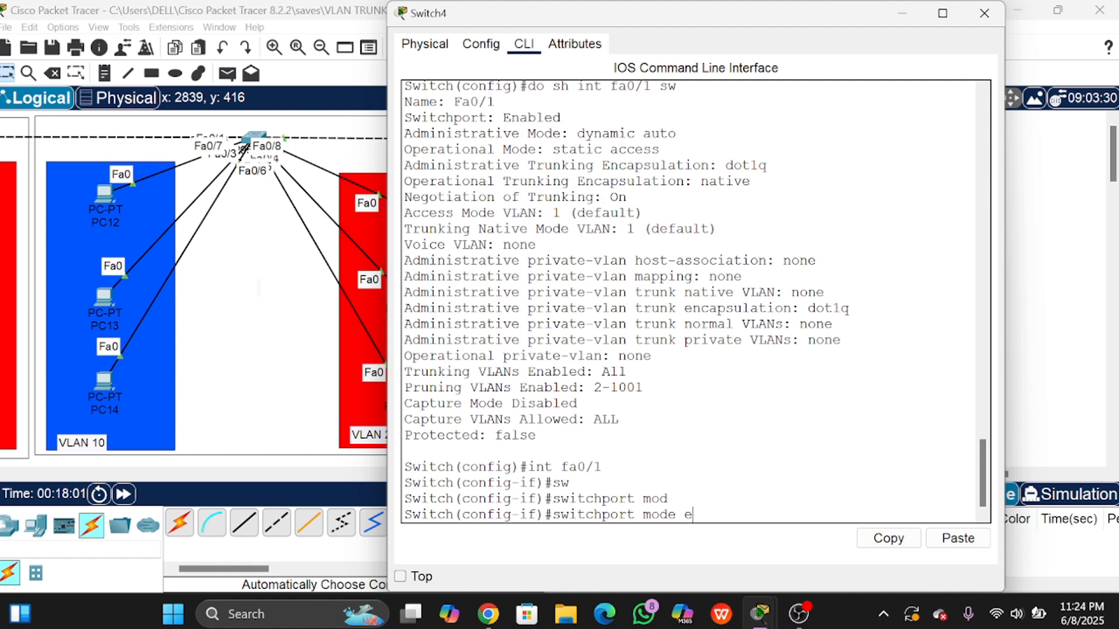
key("BackSpace")
type("dy")
key("Tab")
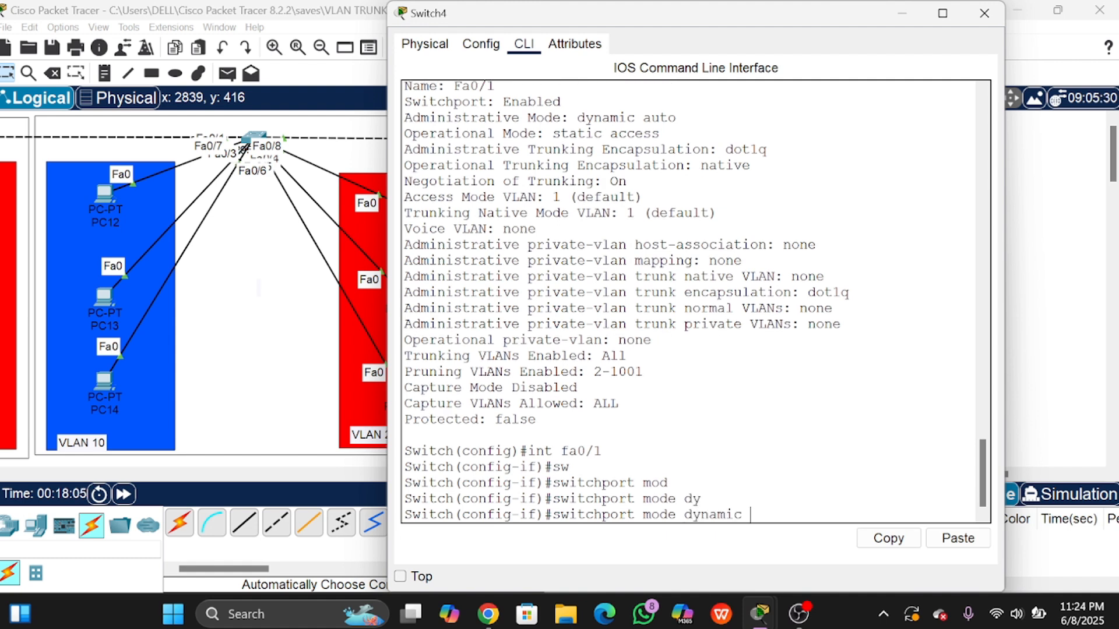
type("desir")
key("Tab")
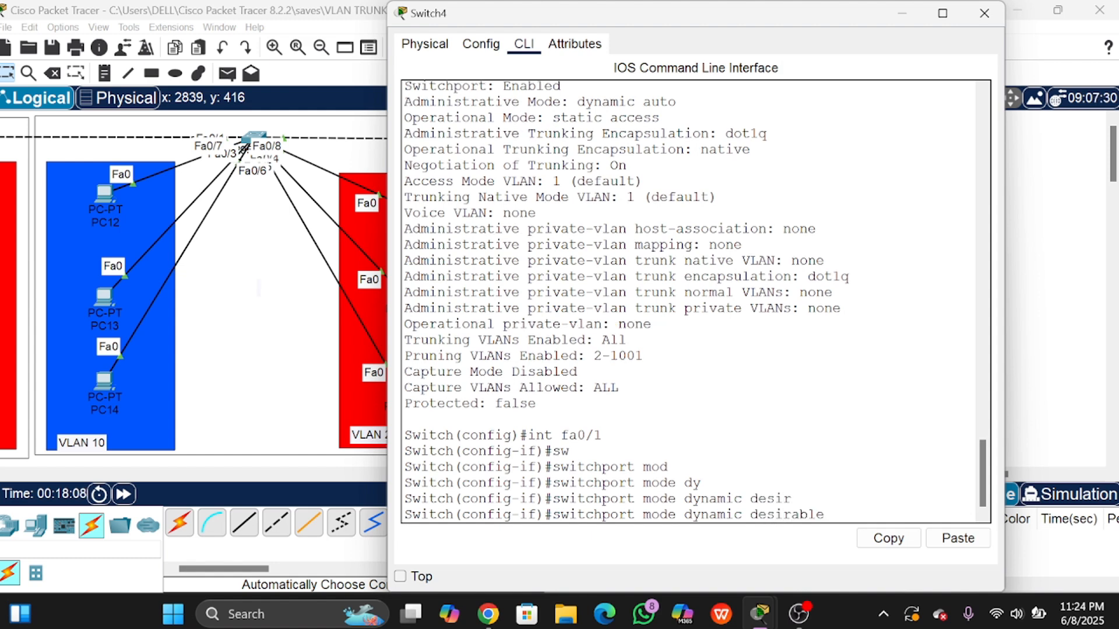
key("Return")
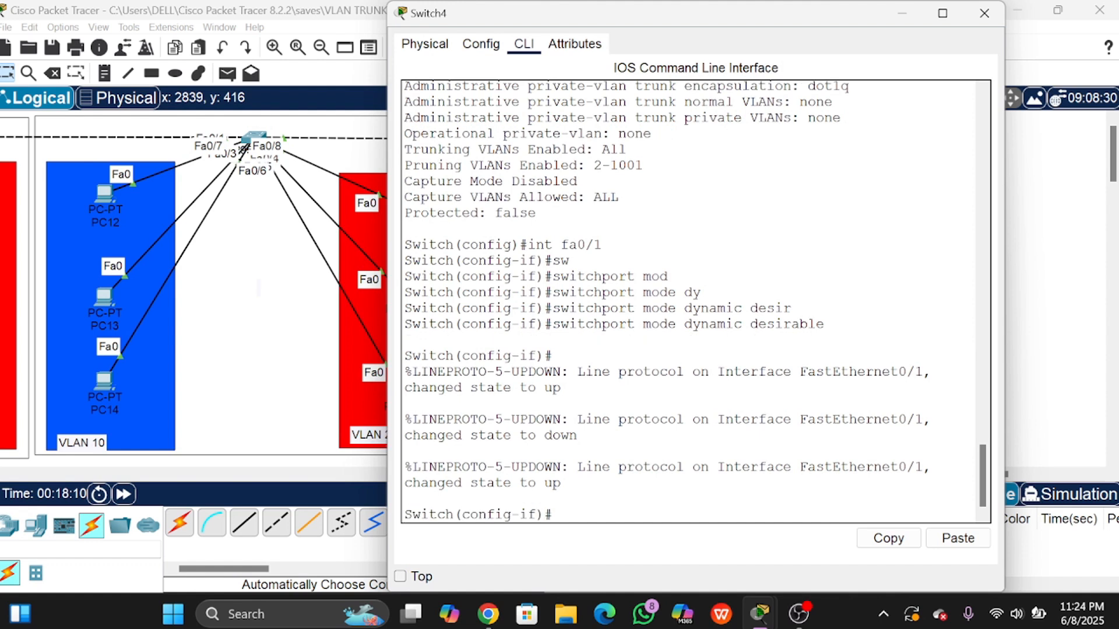
Step: Verify Fa0/1 shows dynamic desirable and operational mode trunk, then close Switch4's window
type("ex")
key("Return")
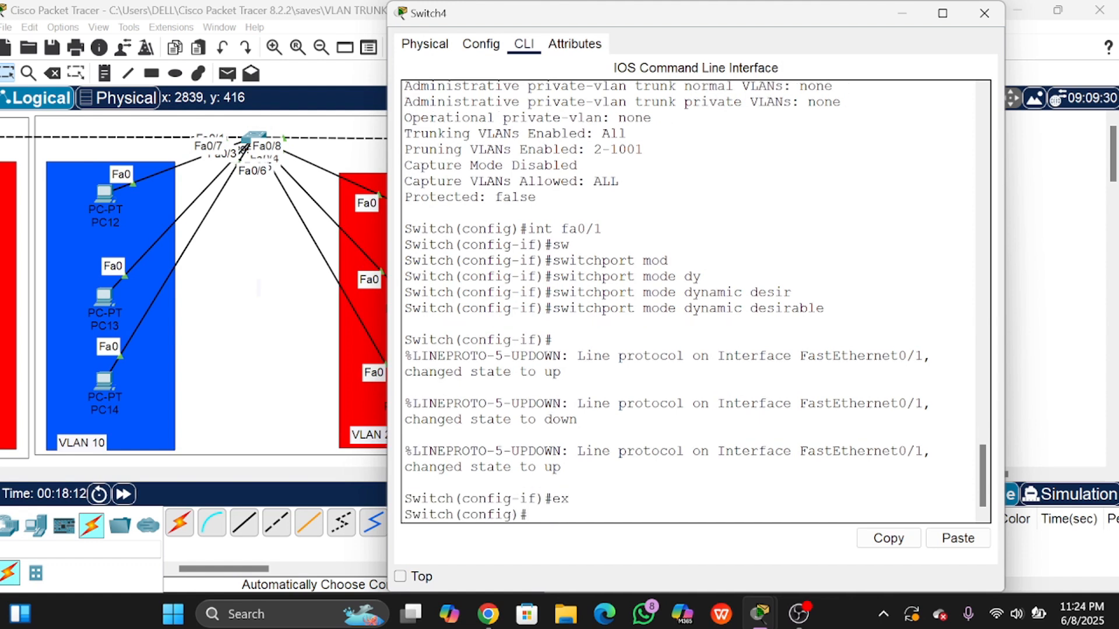
type("do sh int fa0")
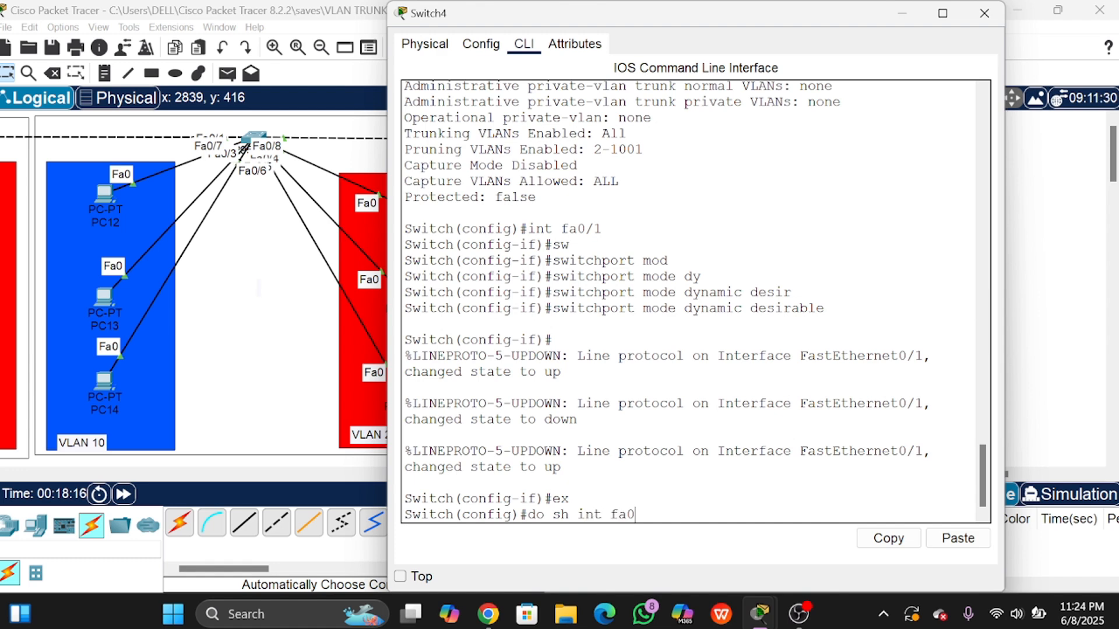
type("/1 sw")
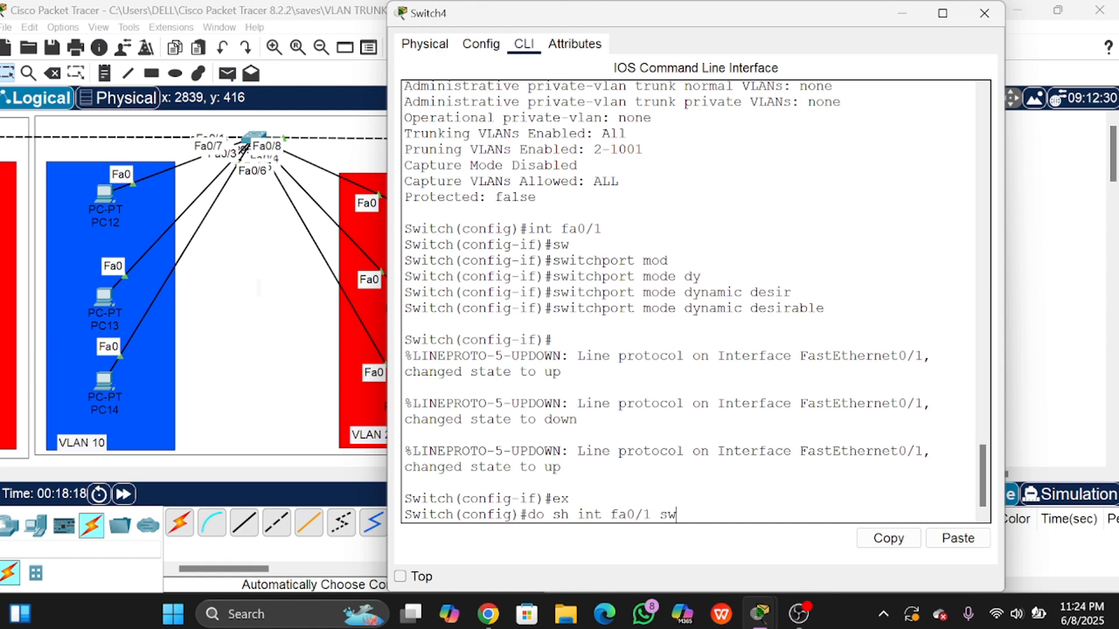
key("Return")
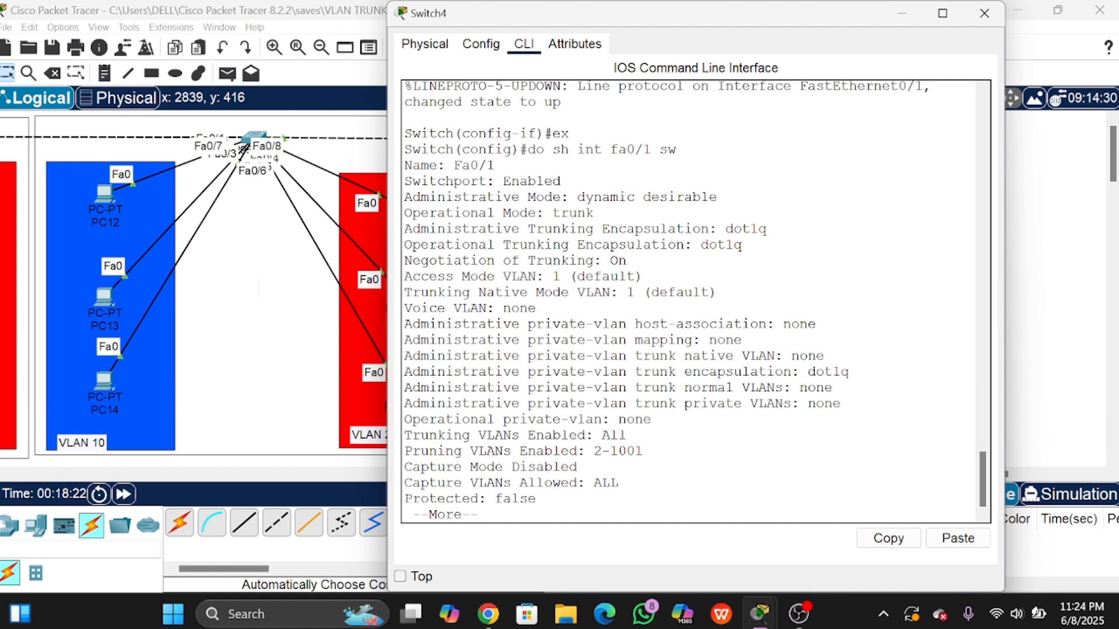
left_click_drag(405, 197, 717, 197)
left_click_drag(610, 197, 693, 197)
left_click(692, 197)
left_click_drag(404, 213, 594, 213)
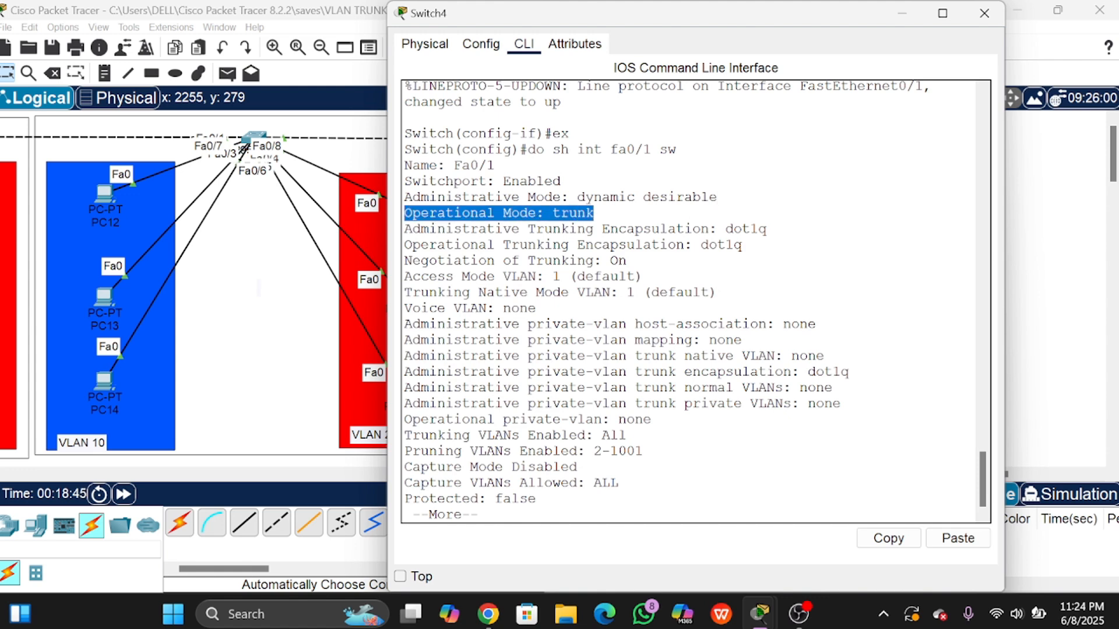
left_click(594, 212)
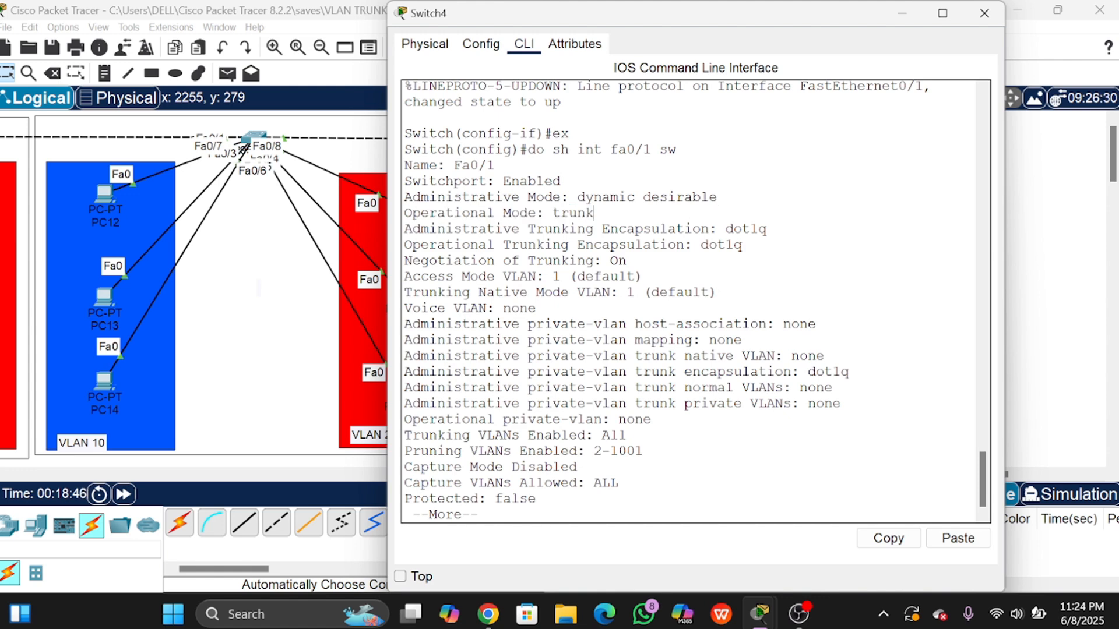
left_click(984, 14)
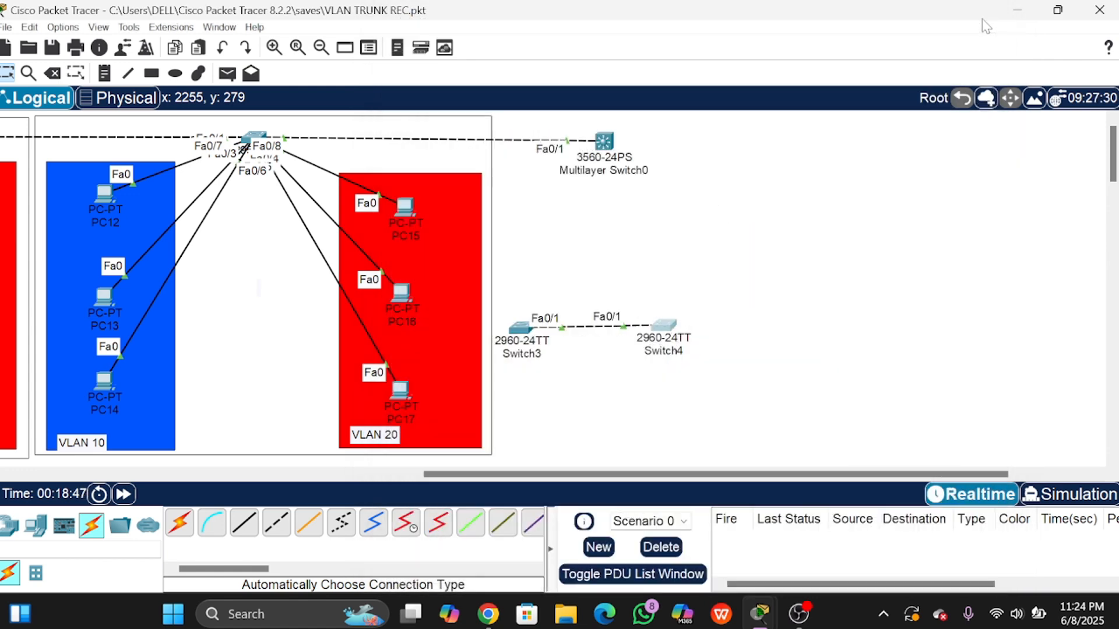
Step: On Switch3, set interface Fa0/1 to switchport mode trunk
left_click(521, 336)
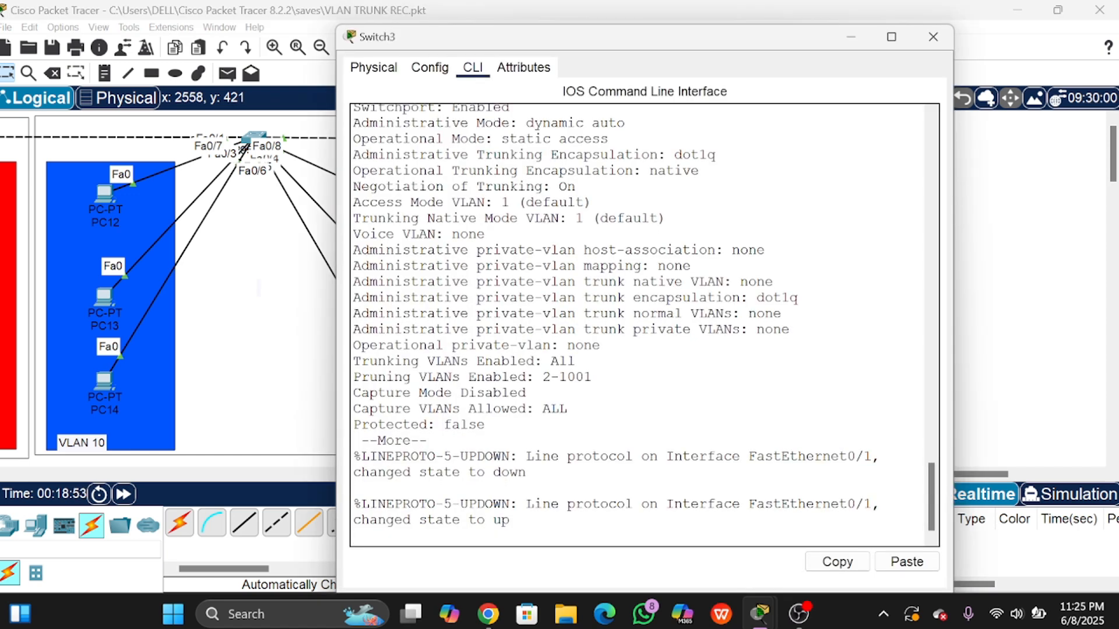
key("Return")
key("q")
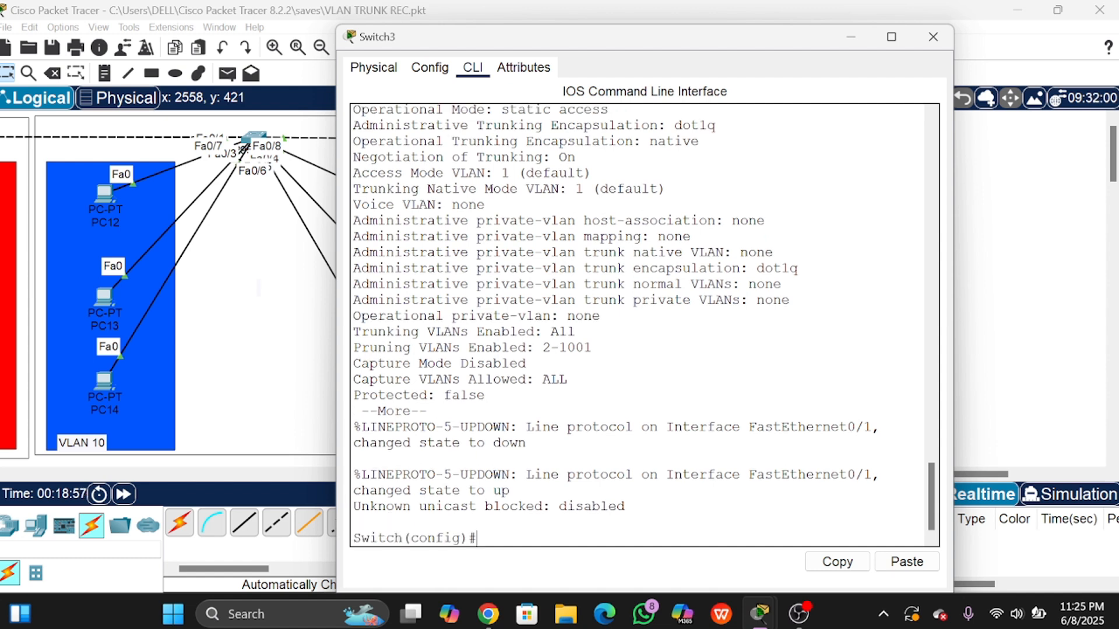
type("int fa0/1")
key("Return")
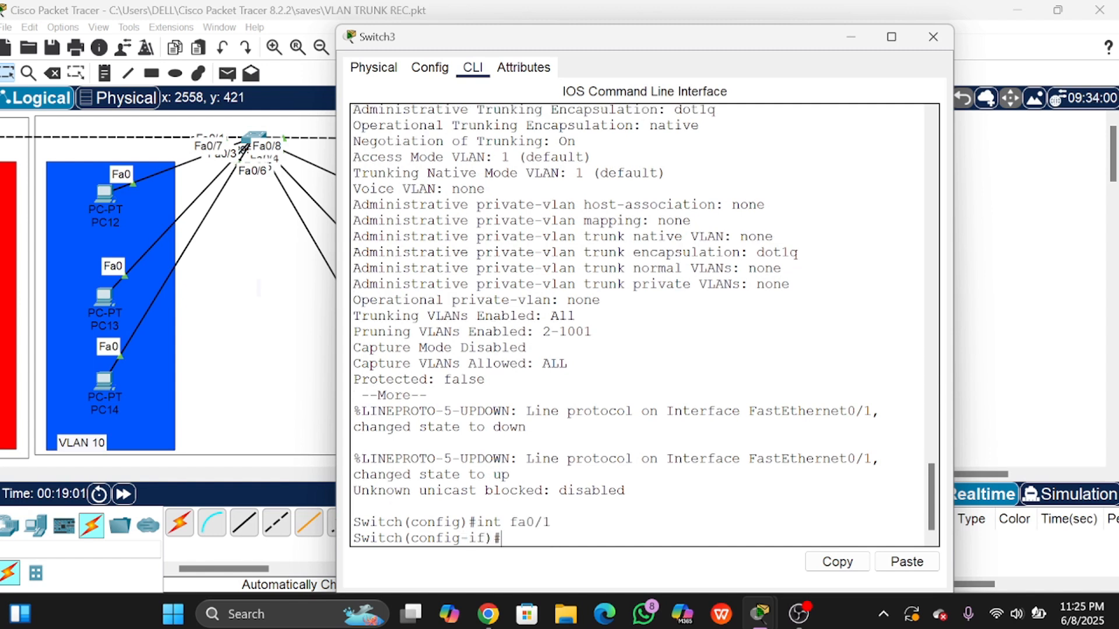
type("sw")
key("Tab")
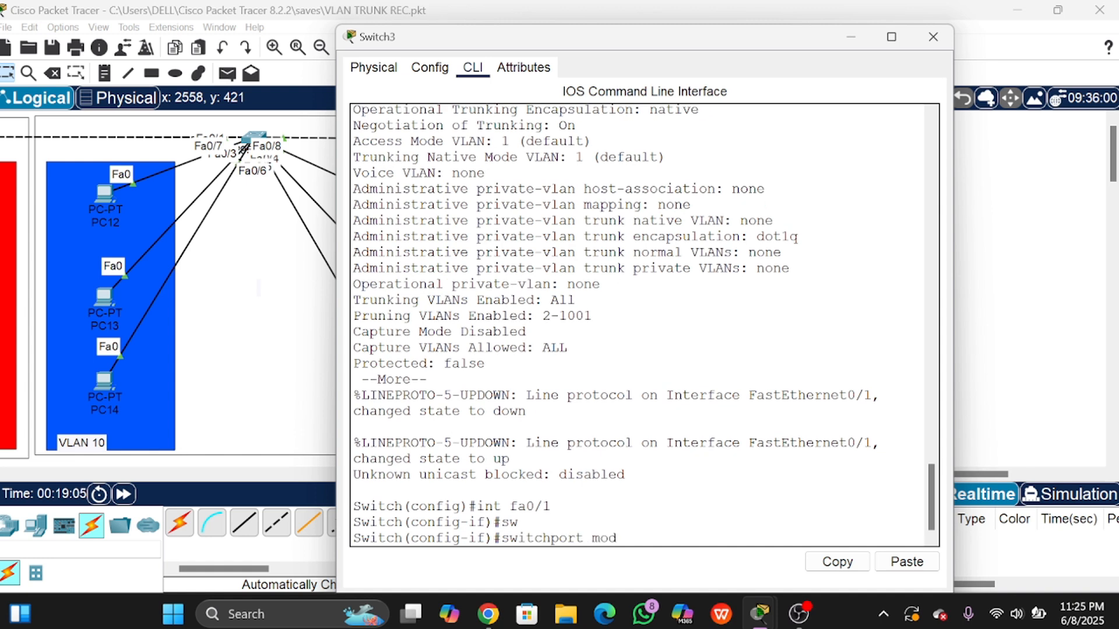
type("mod")
key("Tab")
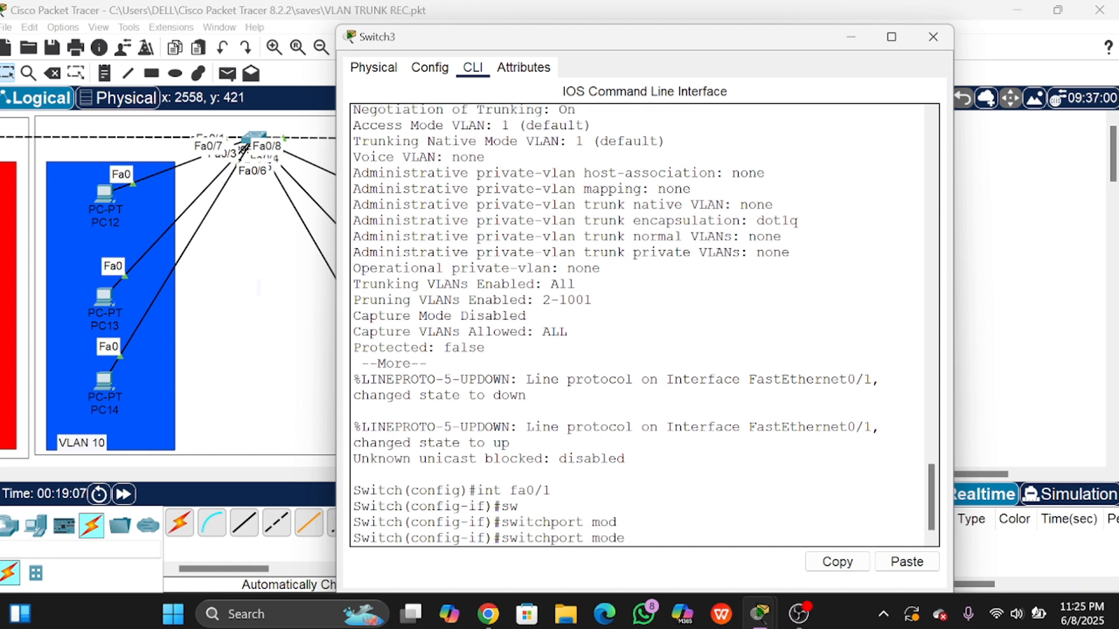
type("trunk")
key("Return")
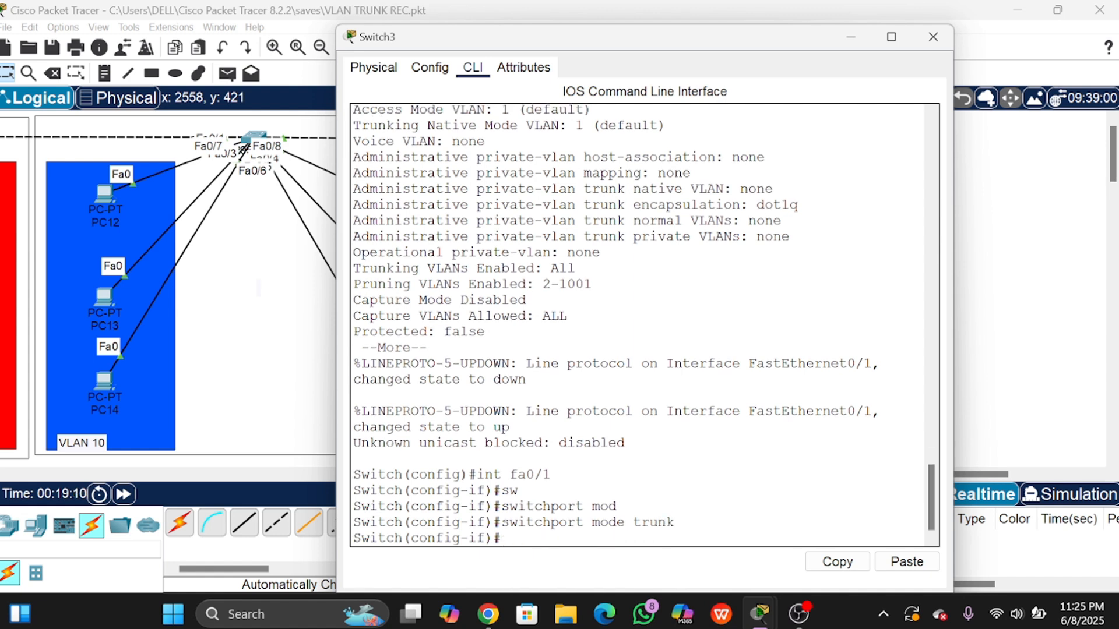
Step: Display Switch3's Fa0/1 switchport details and mark the administrative mode trunk line
type("ex")
key("Return")
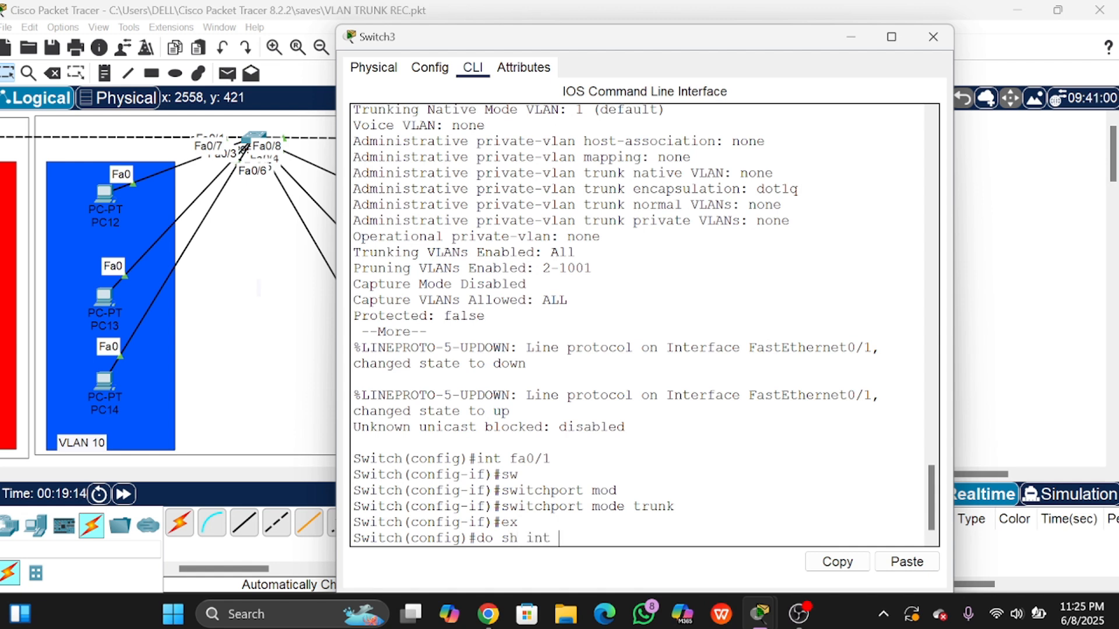
type("do sh int fa0/1 sw")
key("Return")
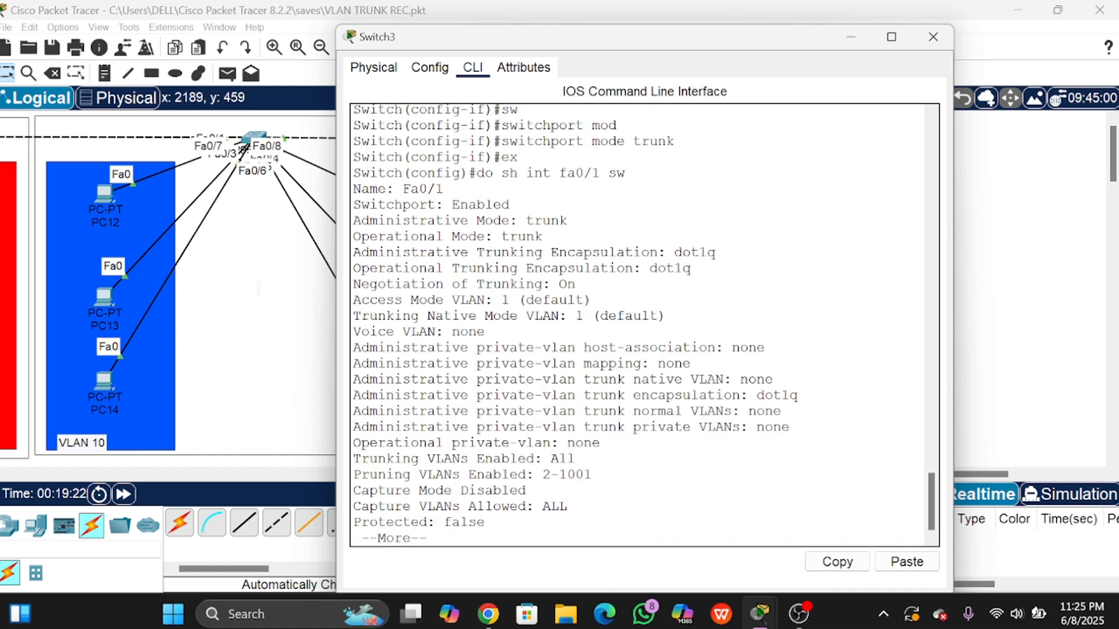
left_click_drag(353, 220, 511, 205)
Step: Mark Switch3's operational mode trunk line and place Switch3 and Switch4 windows side by side
left_click(512, 205)
left_click_drag(378, 236, 542, 236)
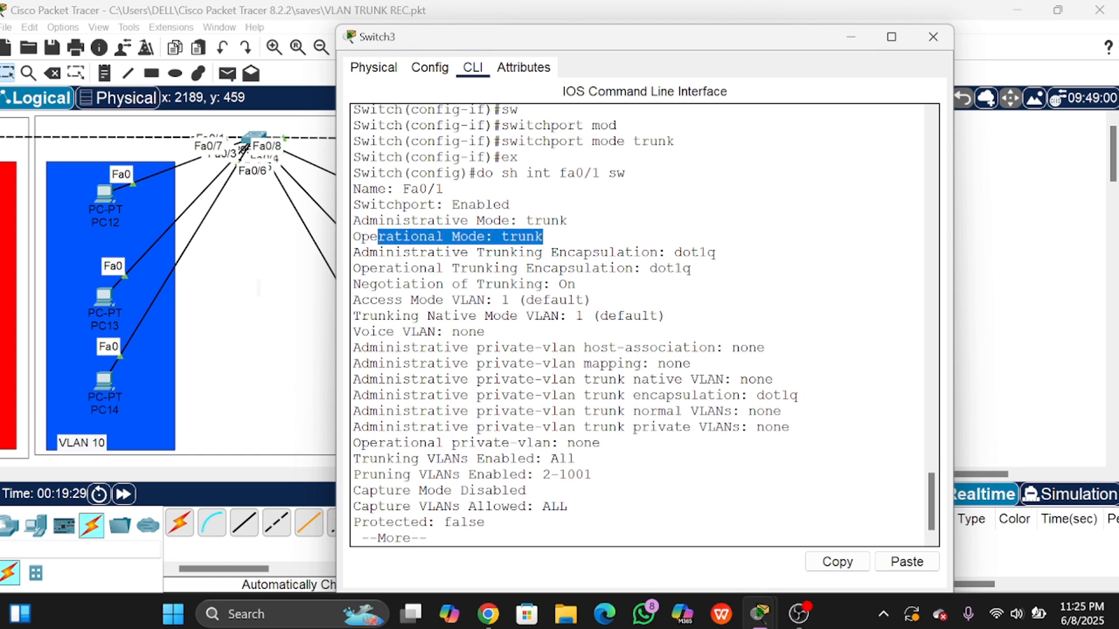
left_click_drag(645, 44, 392, 48)
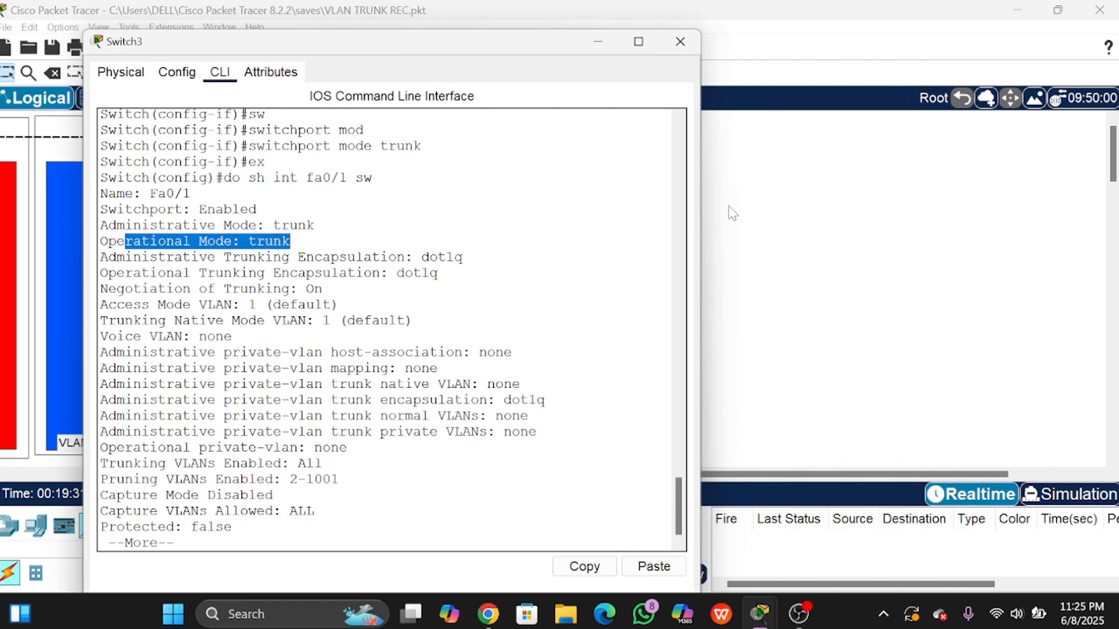
left_click_drag(558, 44, 343, 44)
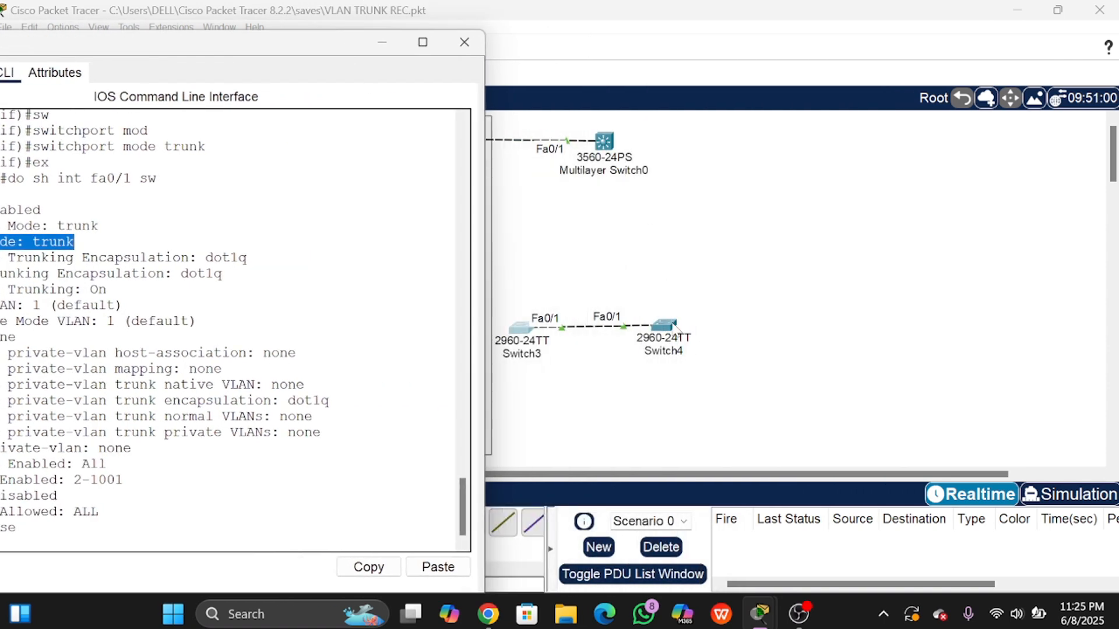
left_click(668, 322)
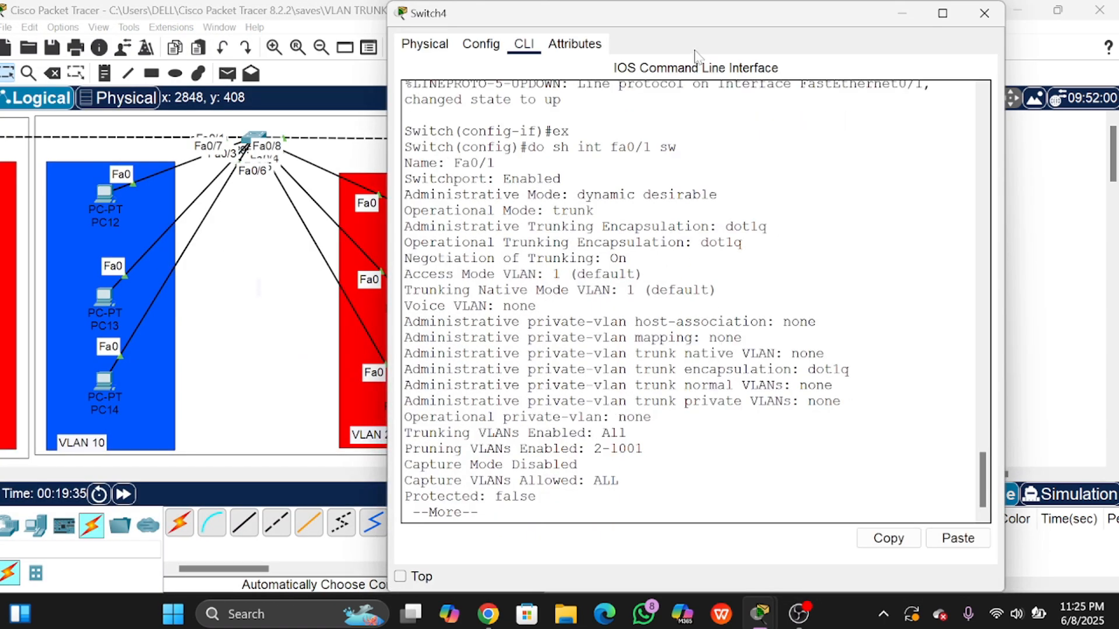
left_click_drag(693, 12, 902, 39)
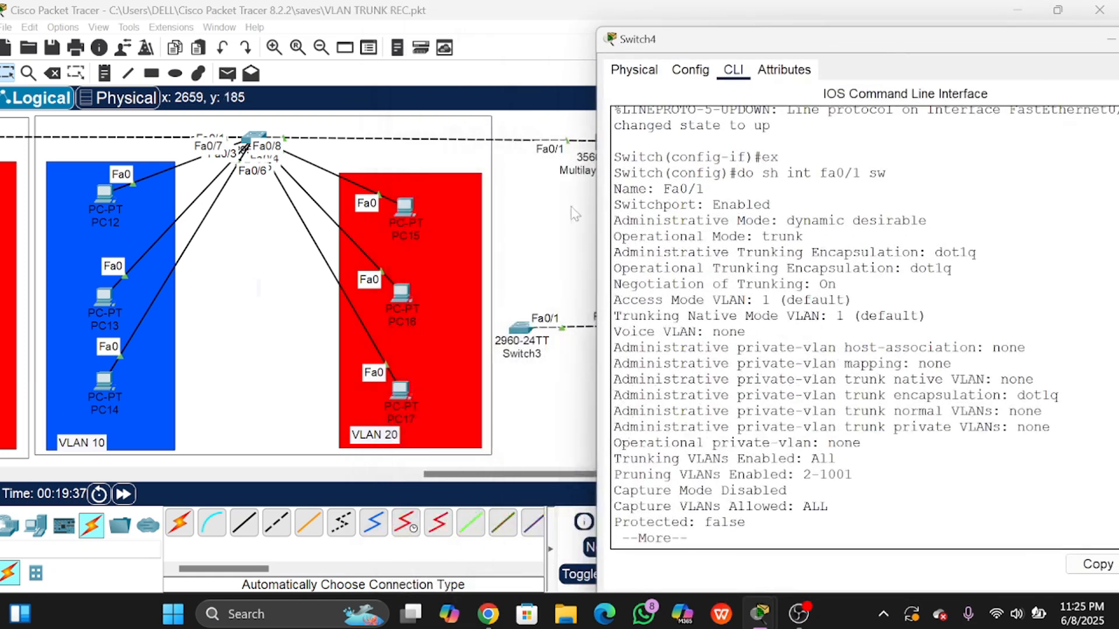
left_click(525, 335)
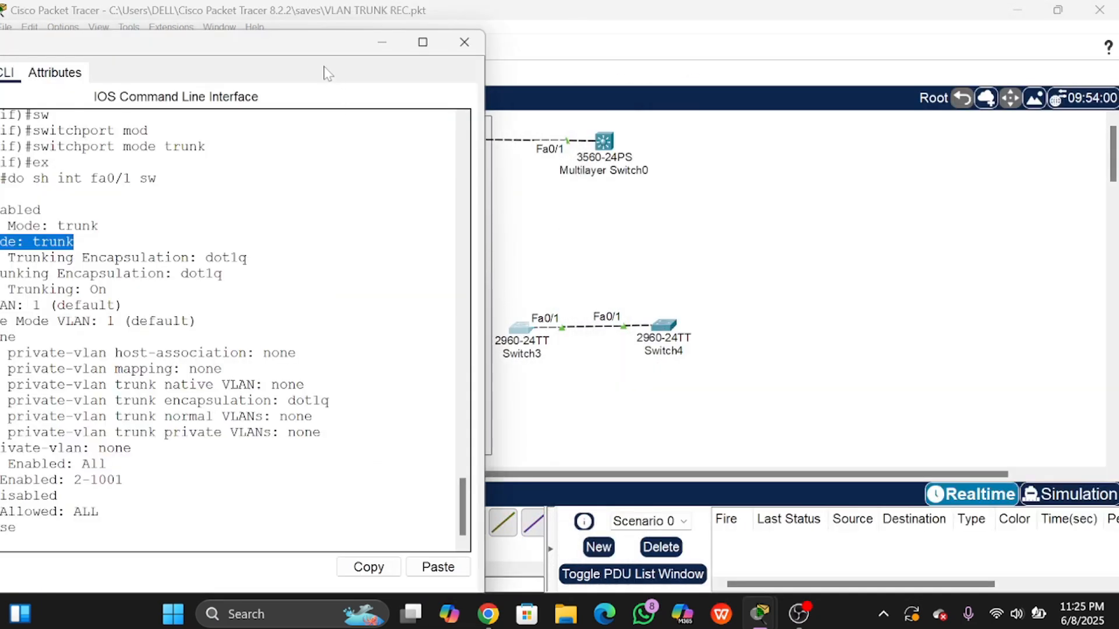
left_click_drag(317, 54, 442, 46)
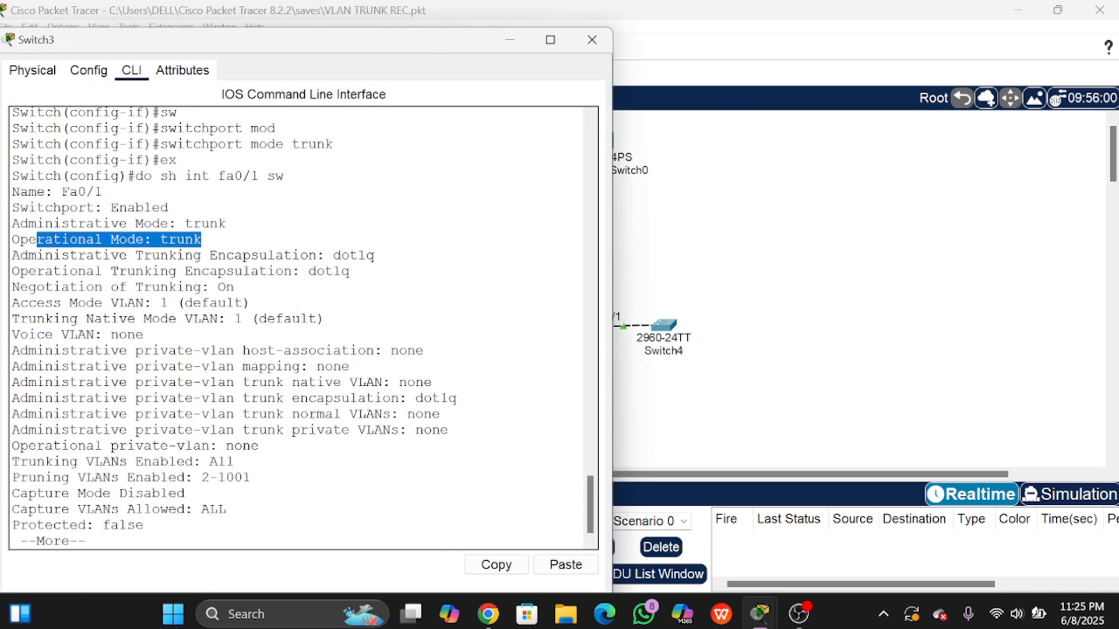
Step: Highlight trunk in Switch4's Fa0/1 output to compare with Switch3's
left_click(169, 207)
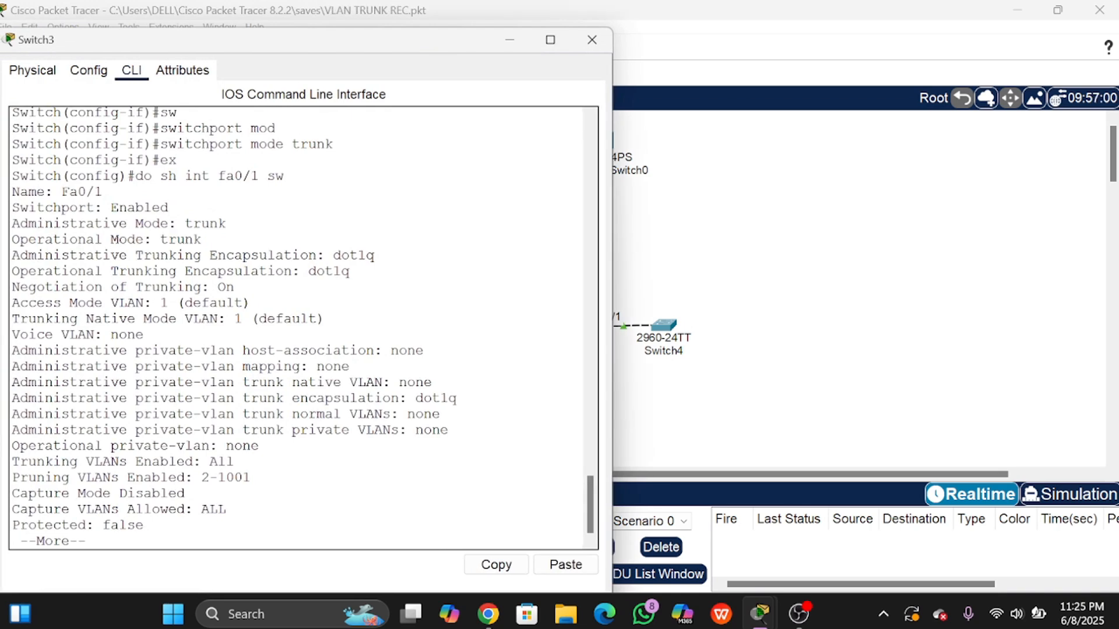
left_click(664, 325)
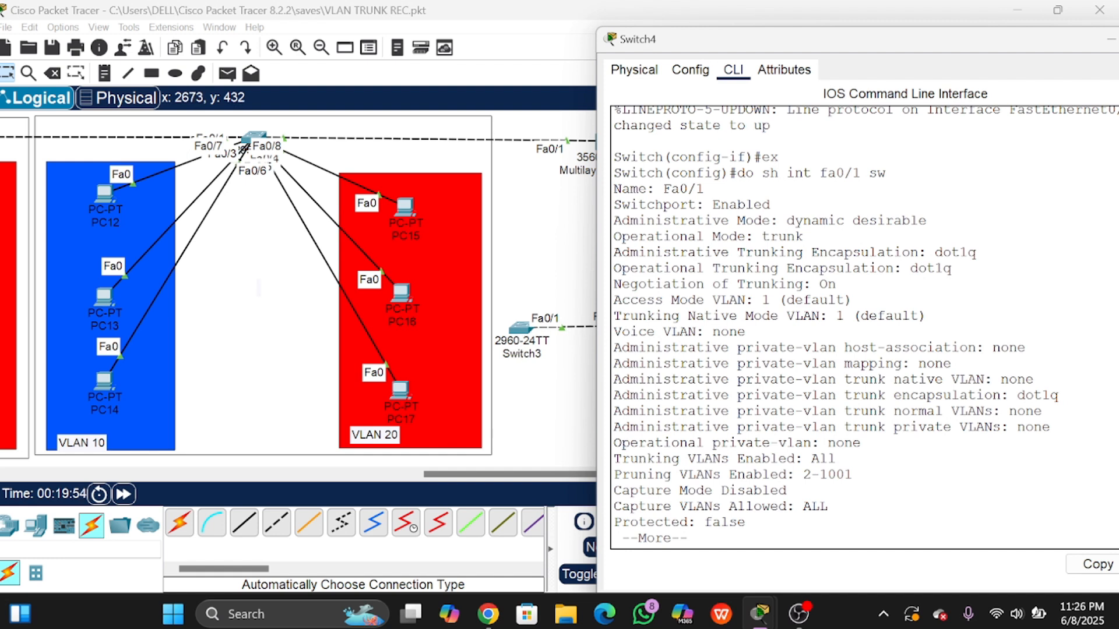
double_click(783, 236)
left_click(783, 236)
left_click_drag(955, 50, 796, 52)
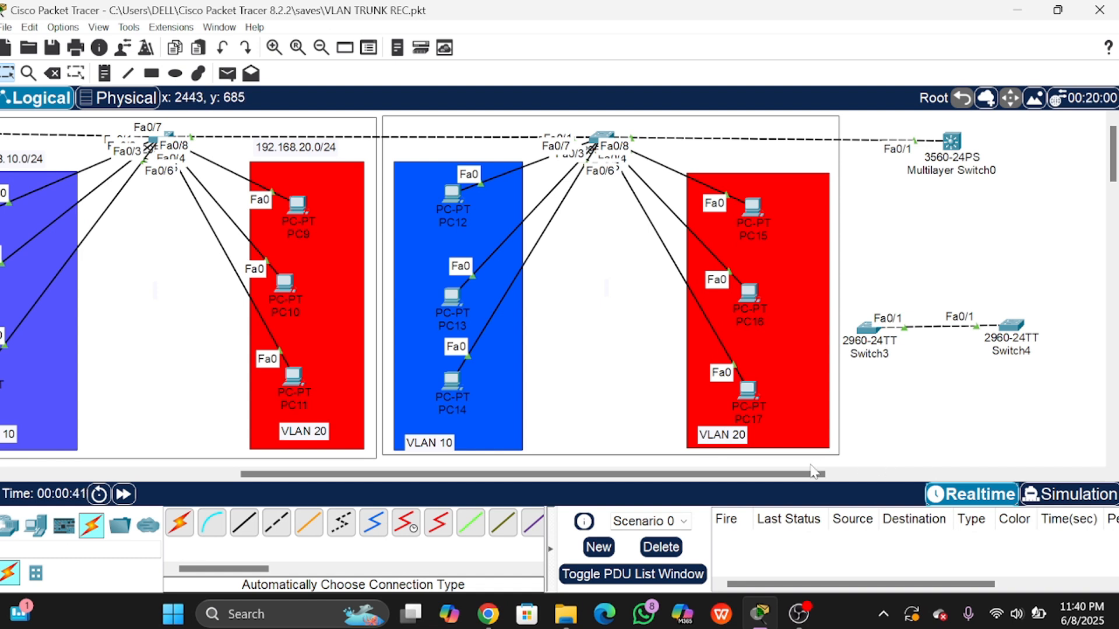
Step: In Simulation mode, add a simple PDU ping from PC10 to PC17
left_click(1107, 494)
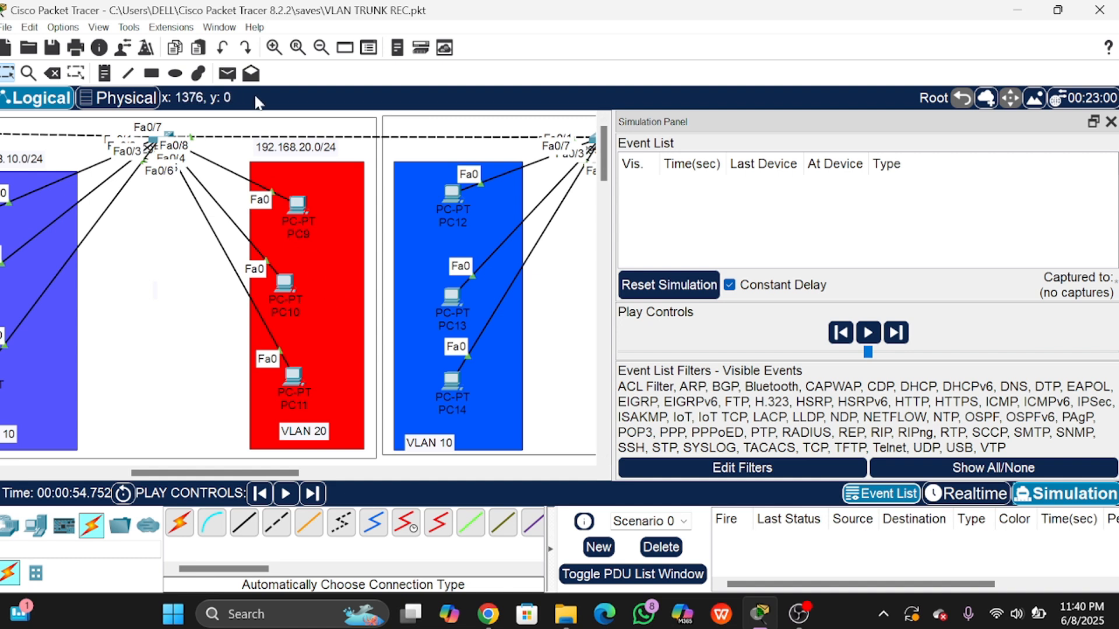
left_click(230, 67)
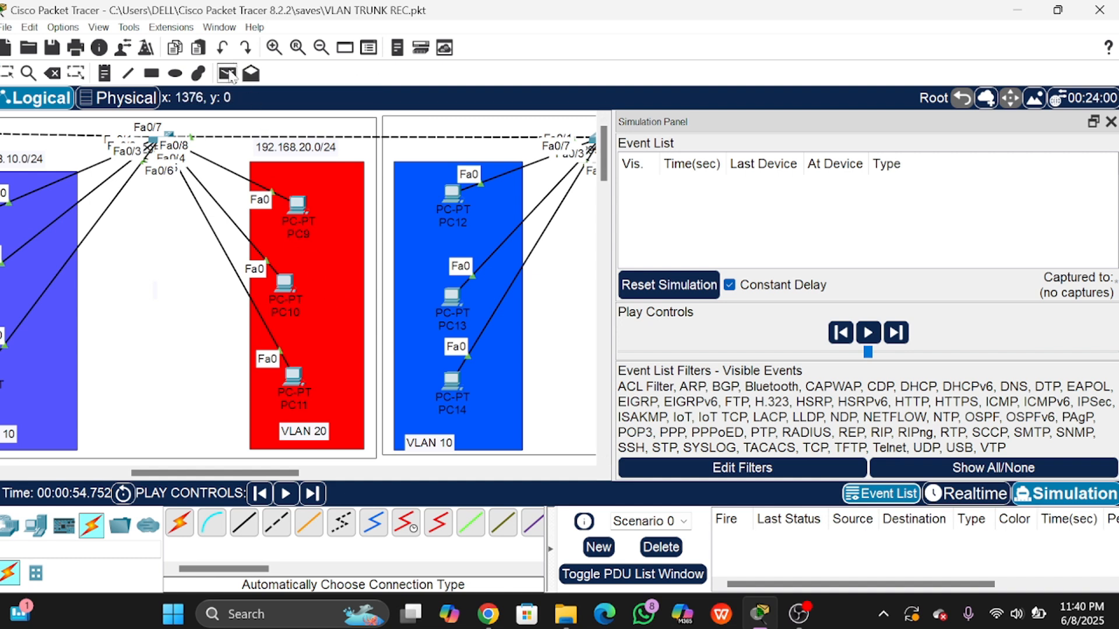
left_click(285, 284)
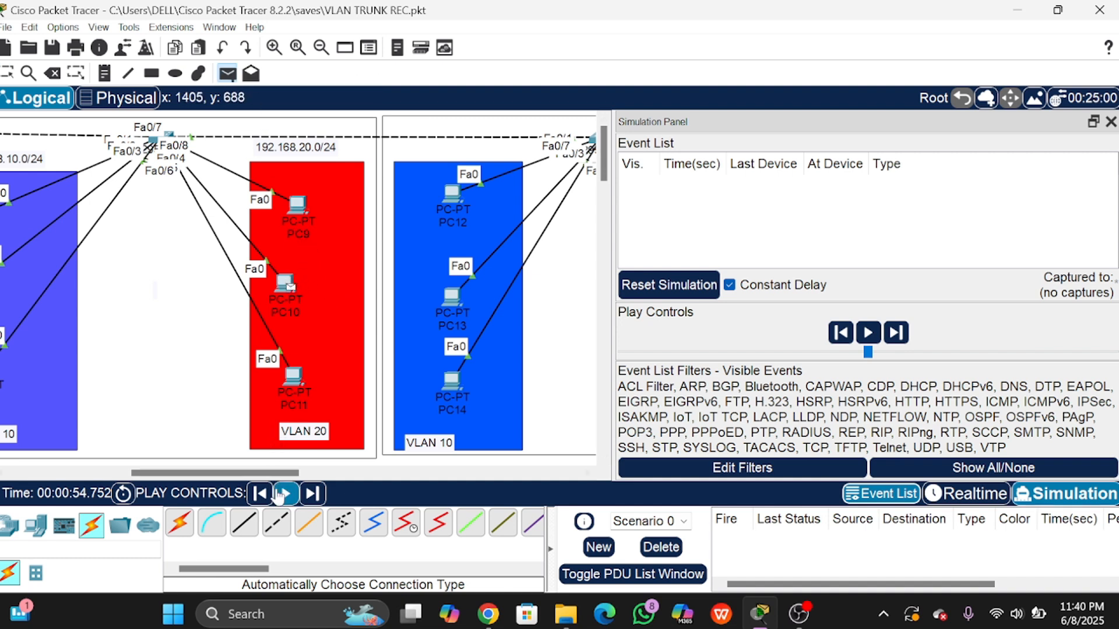
left_click_drag(281, 477, 319, 474)
left_click(496, 389)
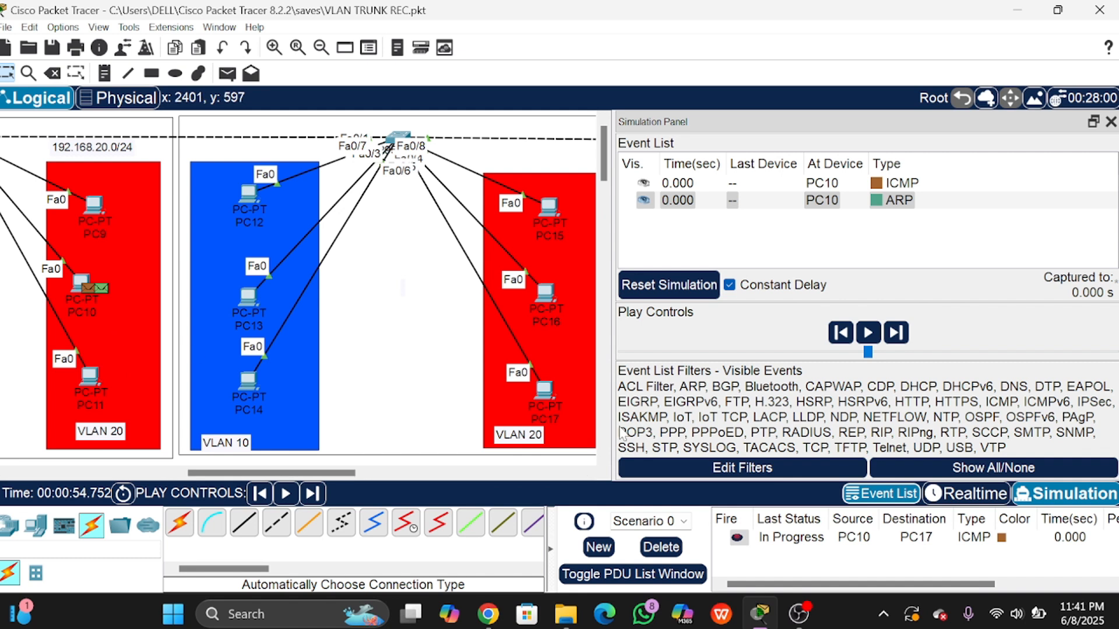
Step: Step the simulation twice until the ARP broadcasts reach the switches at 0.002 s
left_click(868, 203)
left_click_drag(343, 474, 324, 479)
left_click(312, 493)
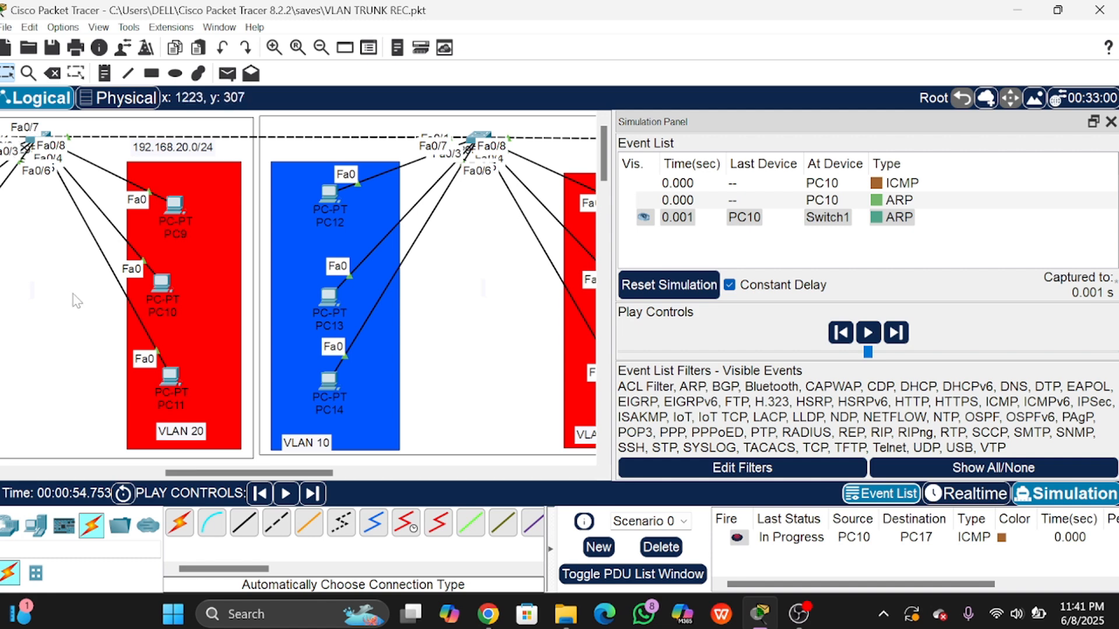
left_click(313, 493)
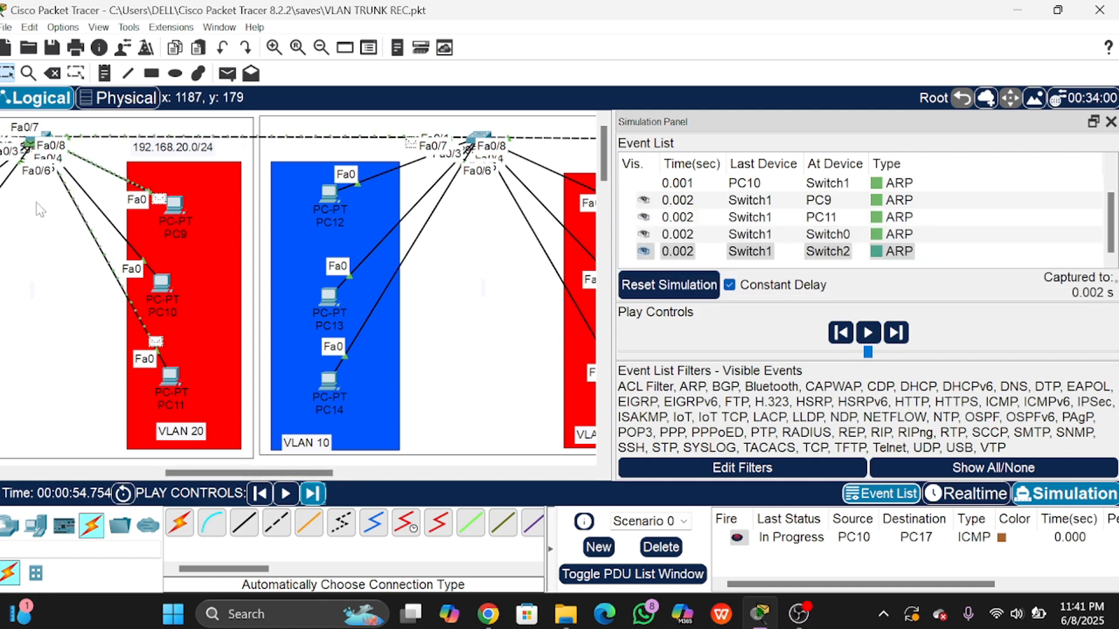
mouse_move(319, 471)
left_mouse_down()
mouse_move(295, 469)
mouse_move(422, 449)
mouse_move(312, 469)
left_mouse_up()
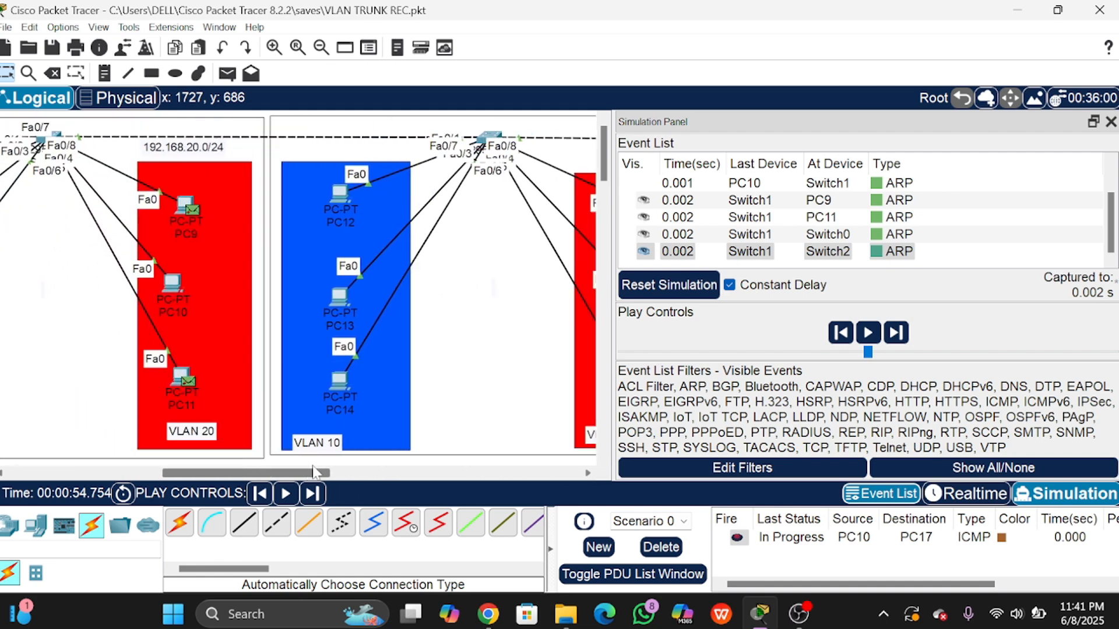
Step: Inspect the Dot1q-tagged Layer 2 header of the ARP frame at Switch2
left_click(900, 251)
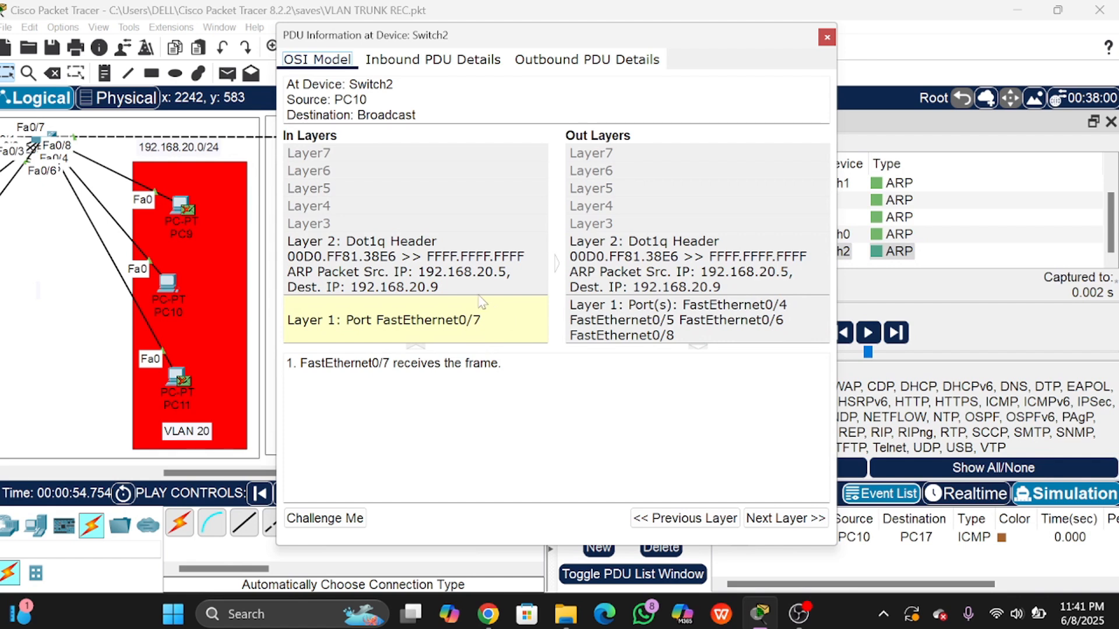
left_click(457, 263)
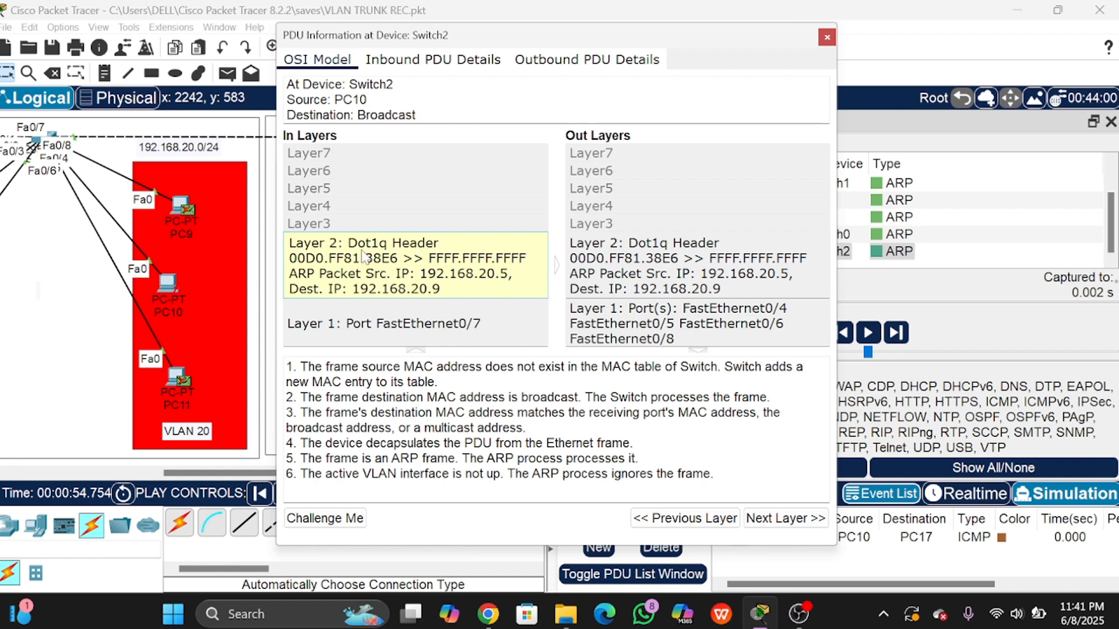
left_click(826, 37)
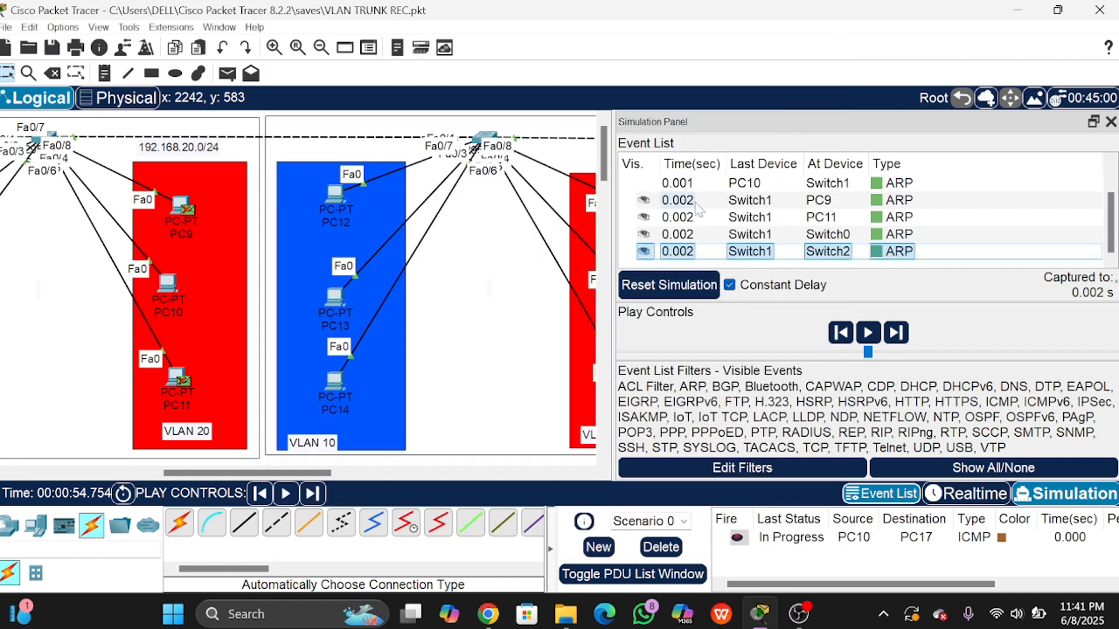
Step: Advance to 0.003 s and inspect the Dot1q header of the ARP frame at Multilayer Switch0
left_click(315, 494)
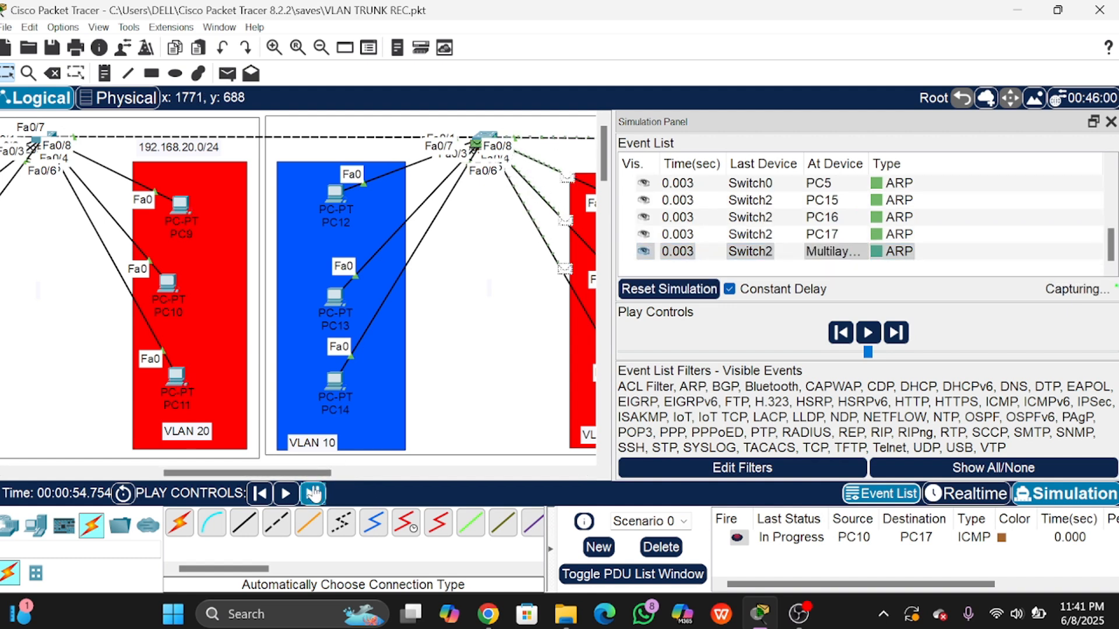
left_click_drag(312, 474, 371, 472)
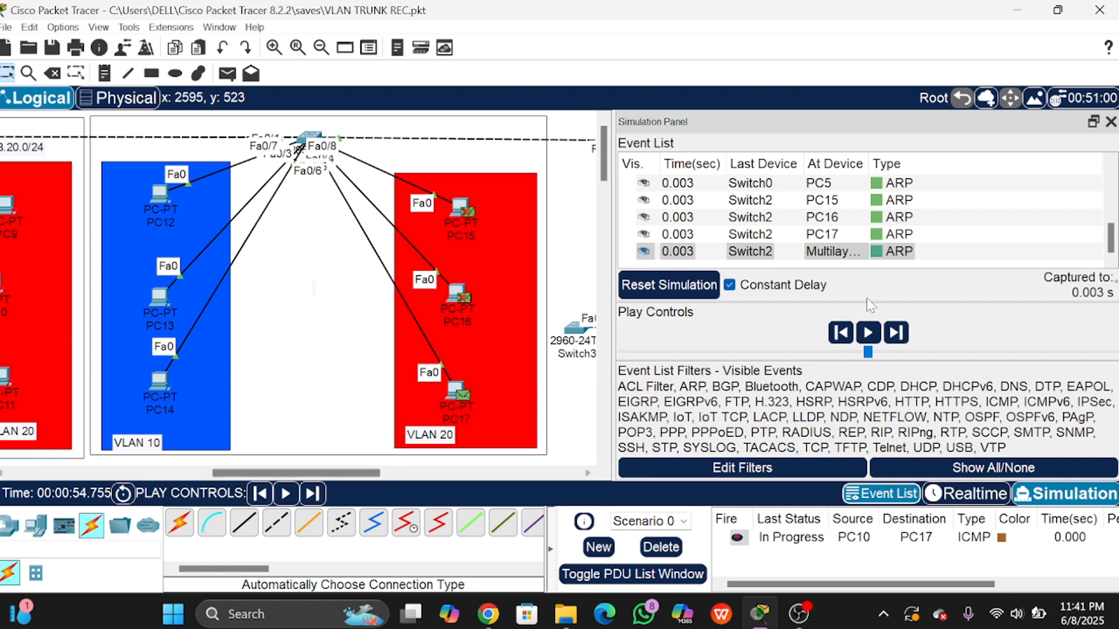
left_click(899, 252)
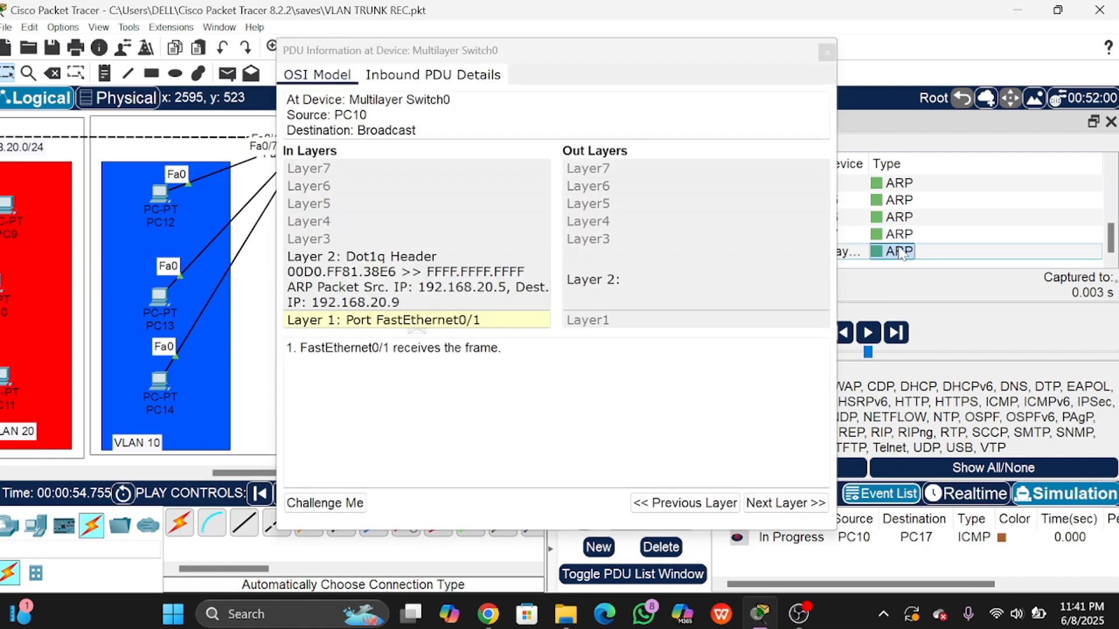
left_click(445, 265)
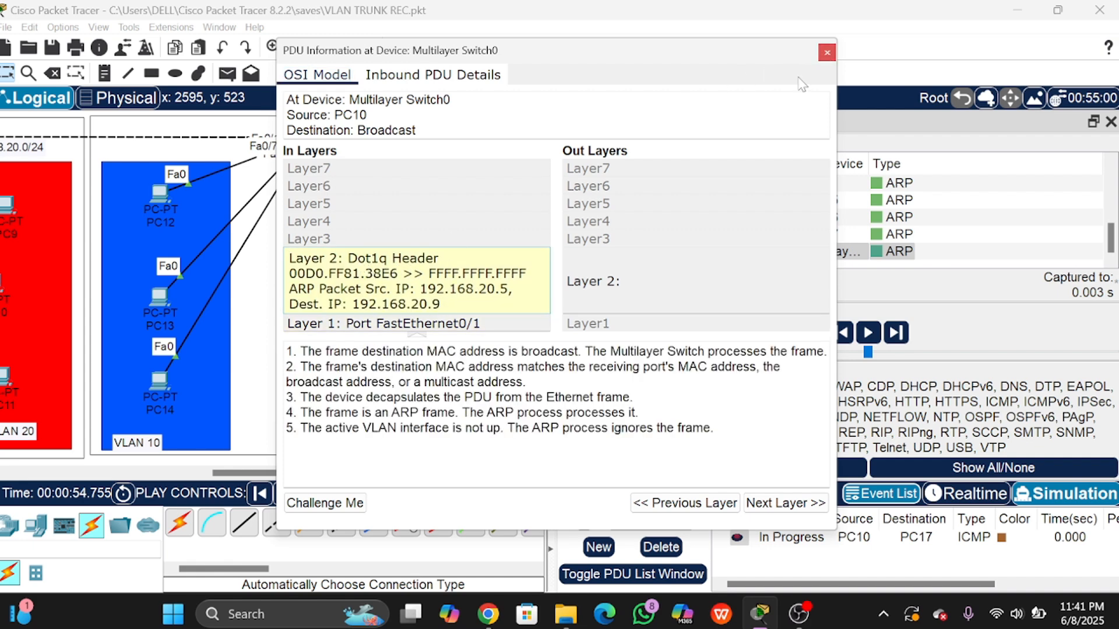
left_click(827, 53)
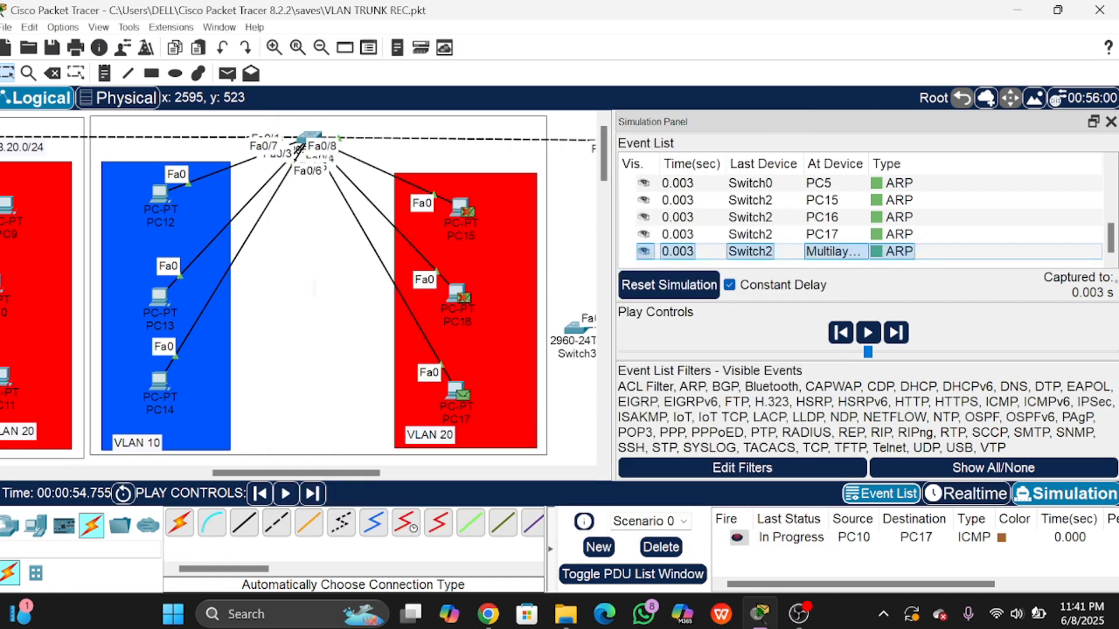
Step: Step to 0.004 s and inspect the Layer 2 header of PC17's ARP reply at Switch2
left_click(312, 503)
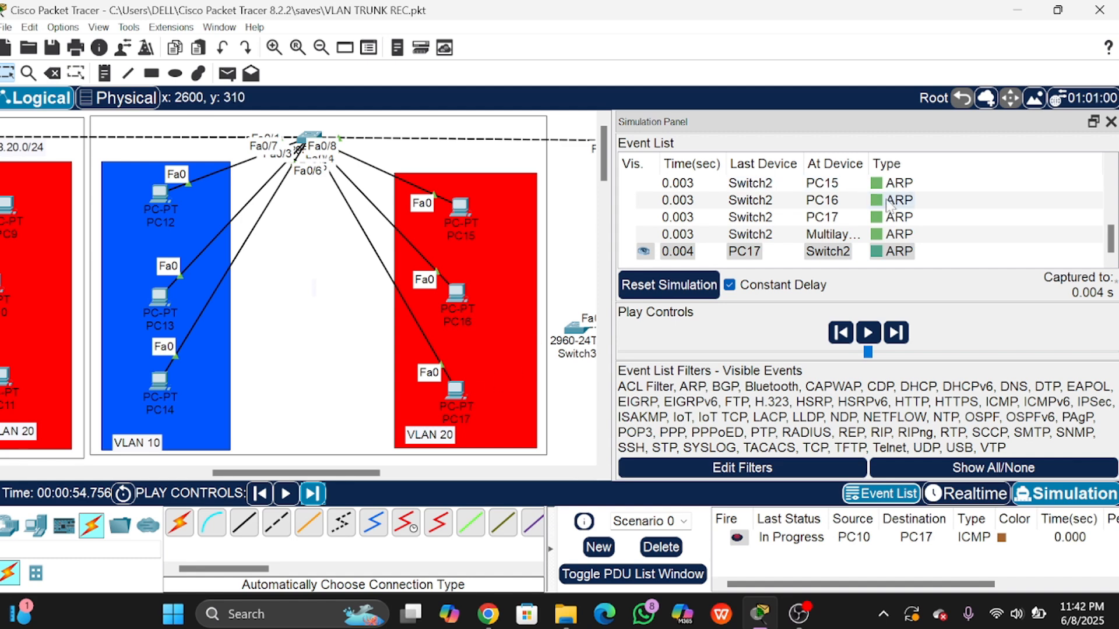
left_click(900, 251)
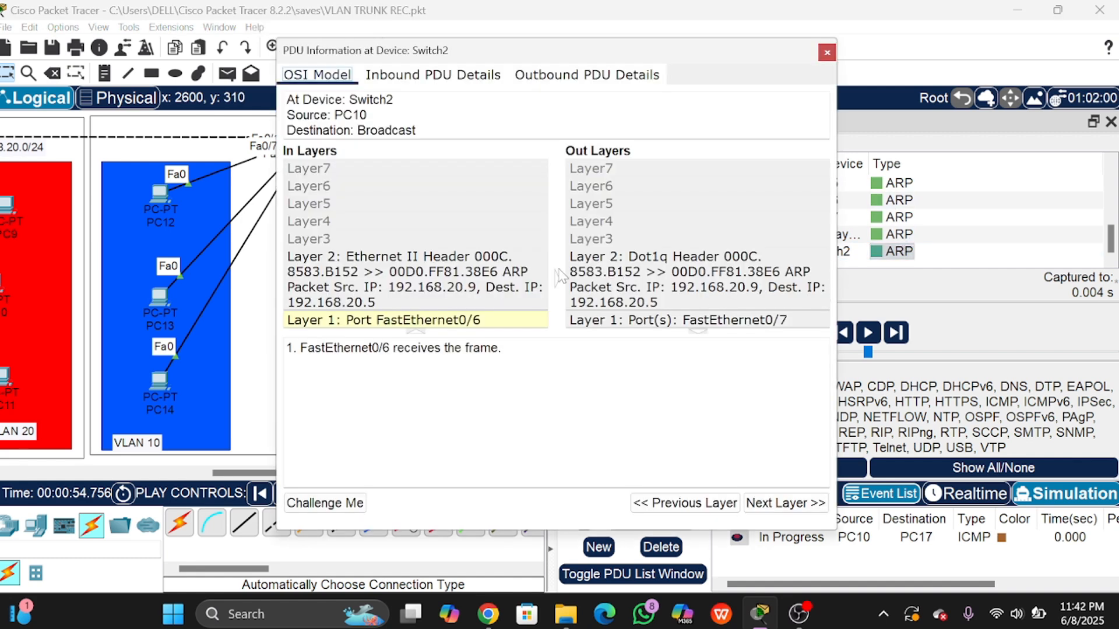
left_click(484, 292)
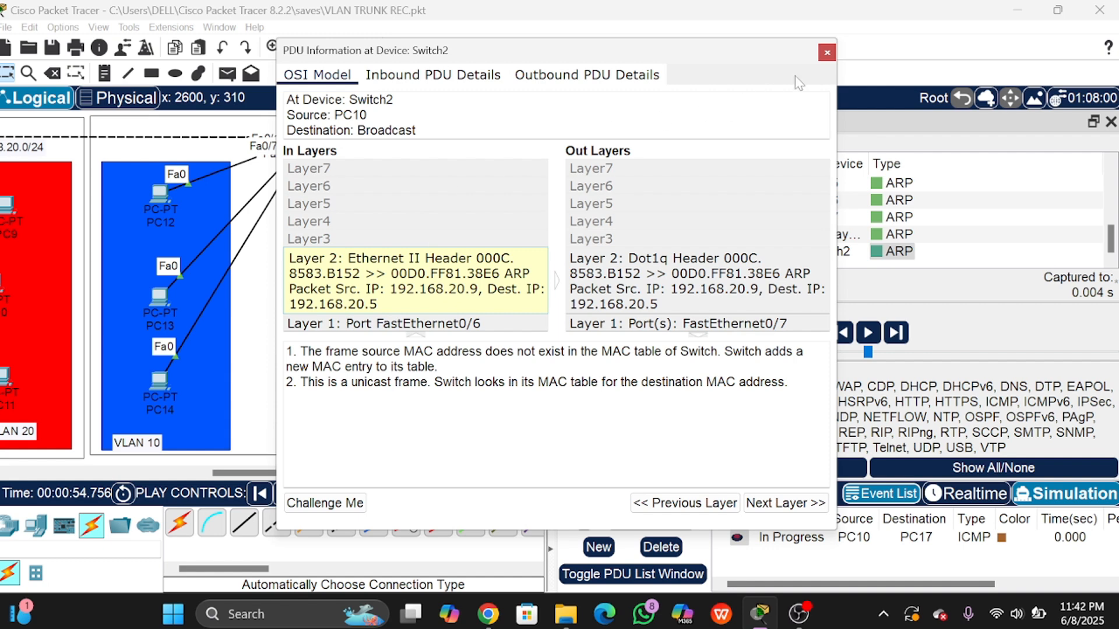
left_click(827, 53)
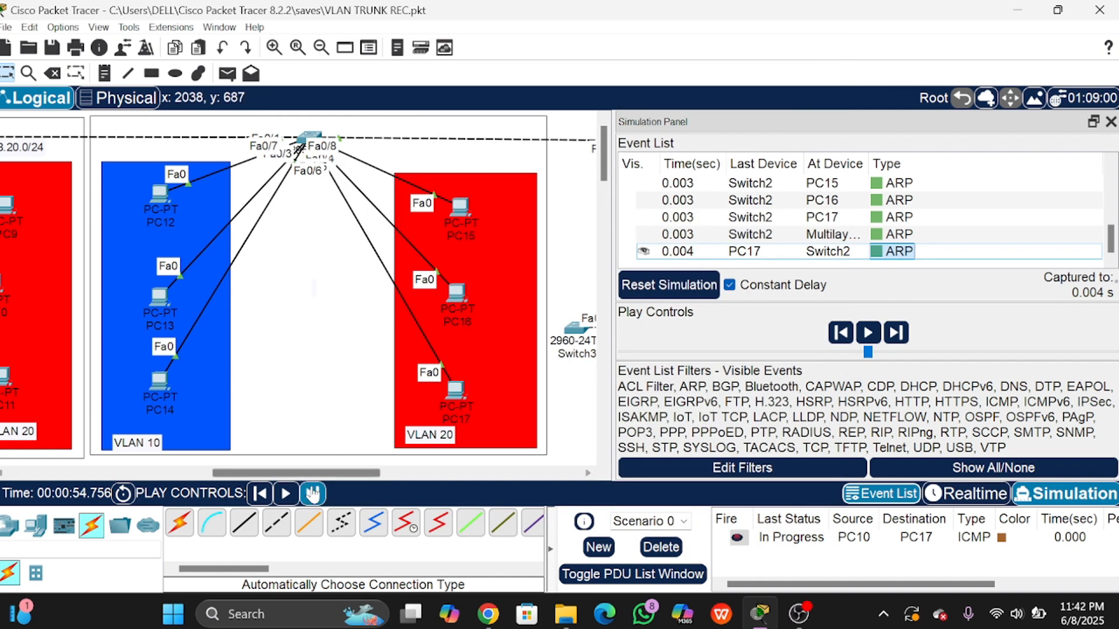
Step: Forward the ICMP echo from PC10 through Switch1 and Switch2 to PC17 at 0.009 s
left_click_drag(327, 476, 245, 476)
left_click(315, 494)
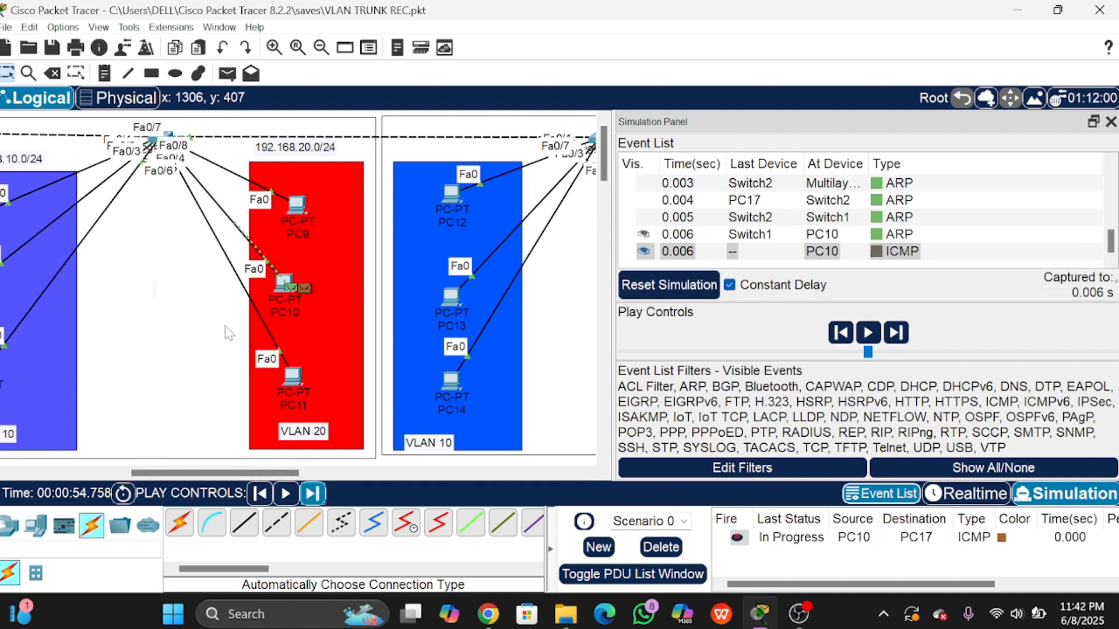
left_click(316, 502)
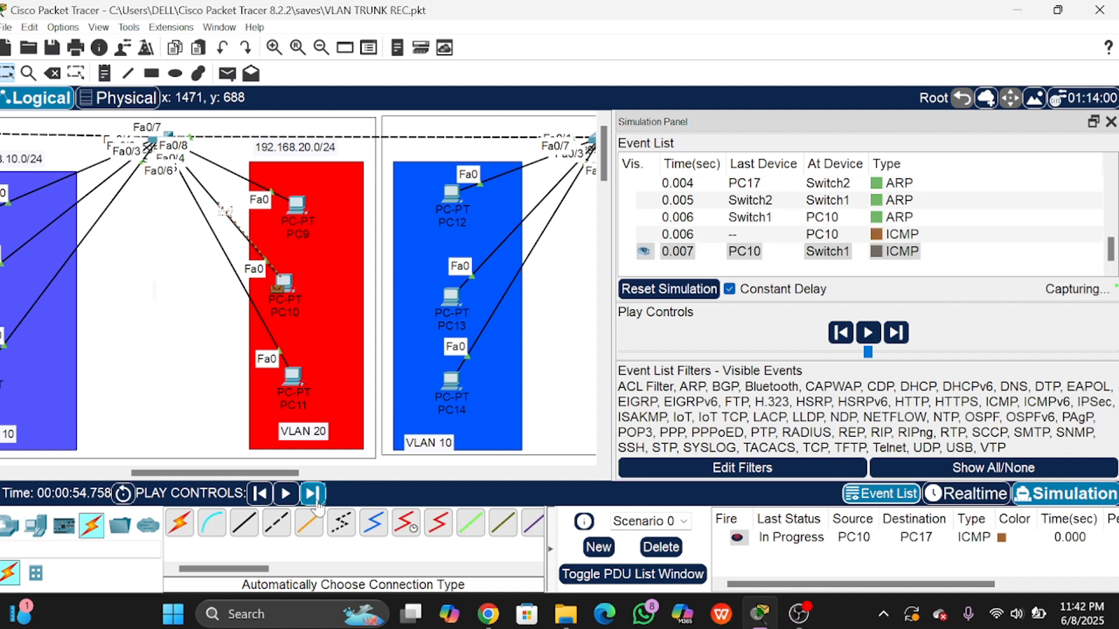
left_click(316, 505)
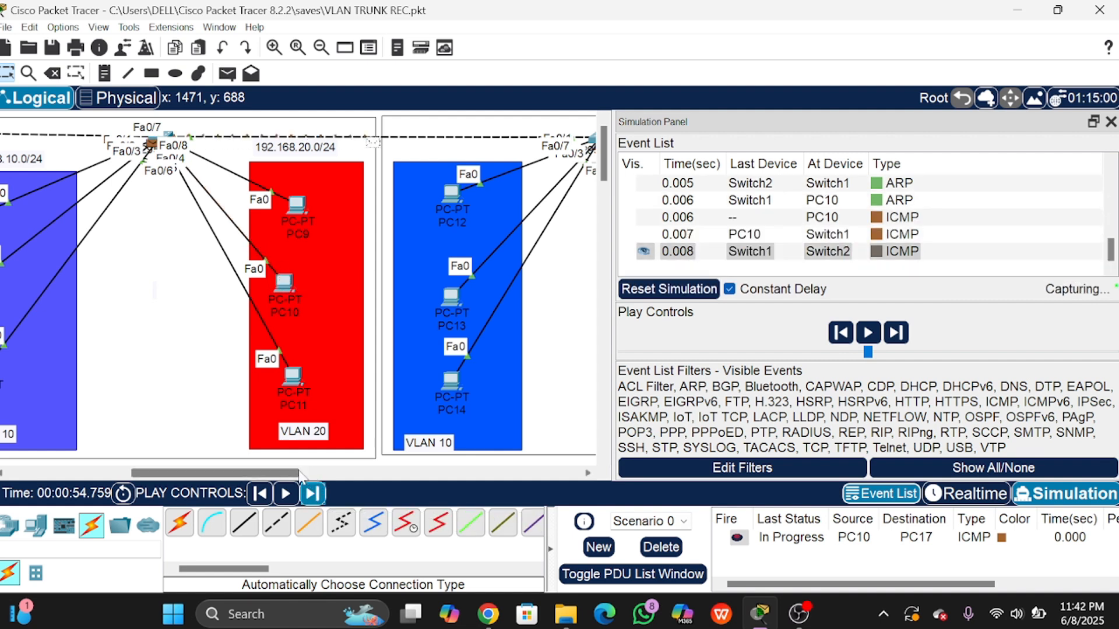
left_click_drag(292, 473, 344, 485)
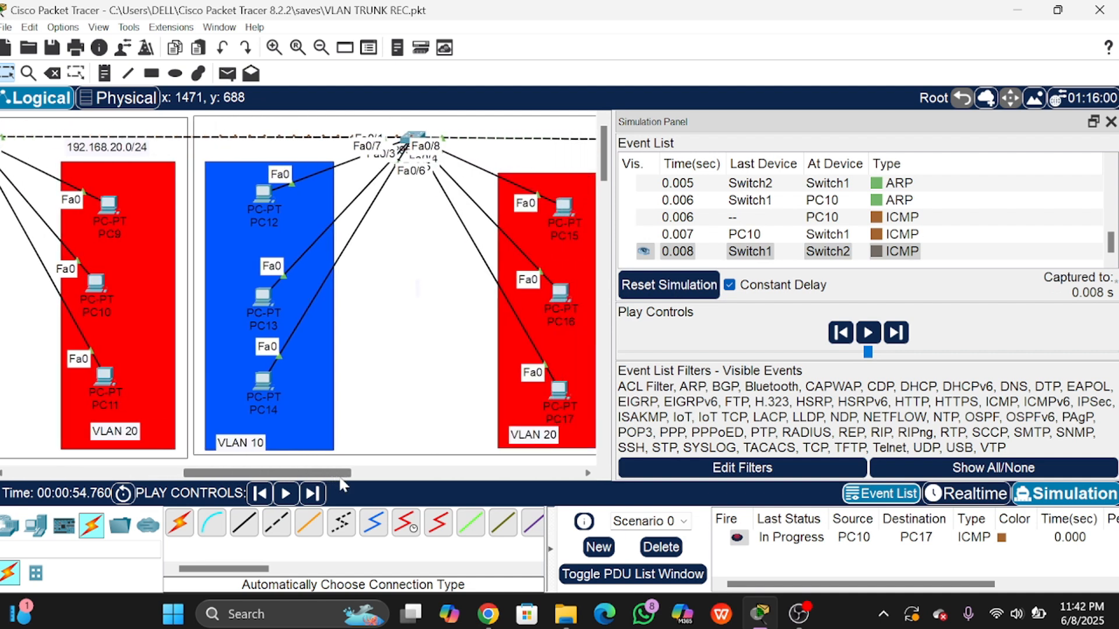
left_click(314, 494)
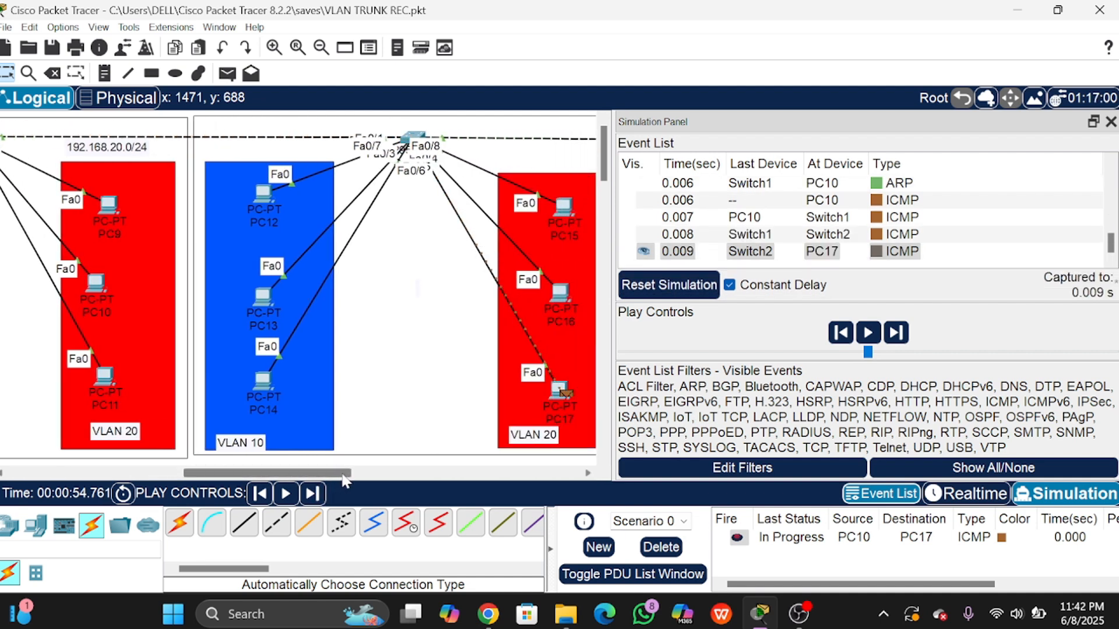
left_click_drag(344, 477, 357, 477)
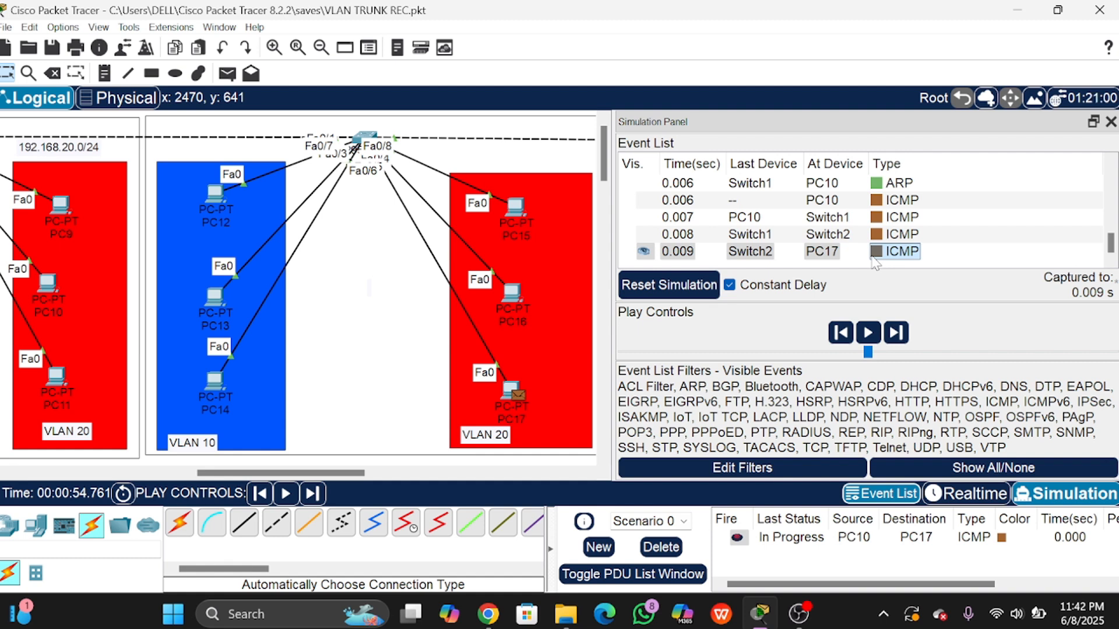
key("Left")
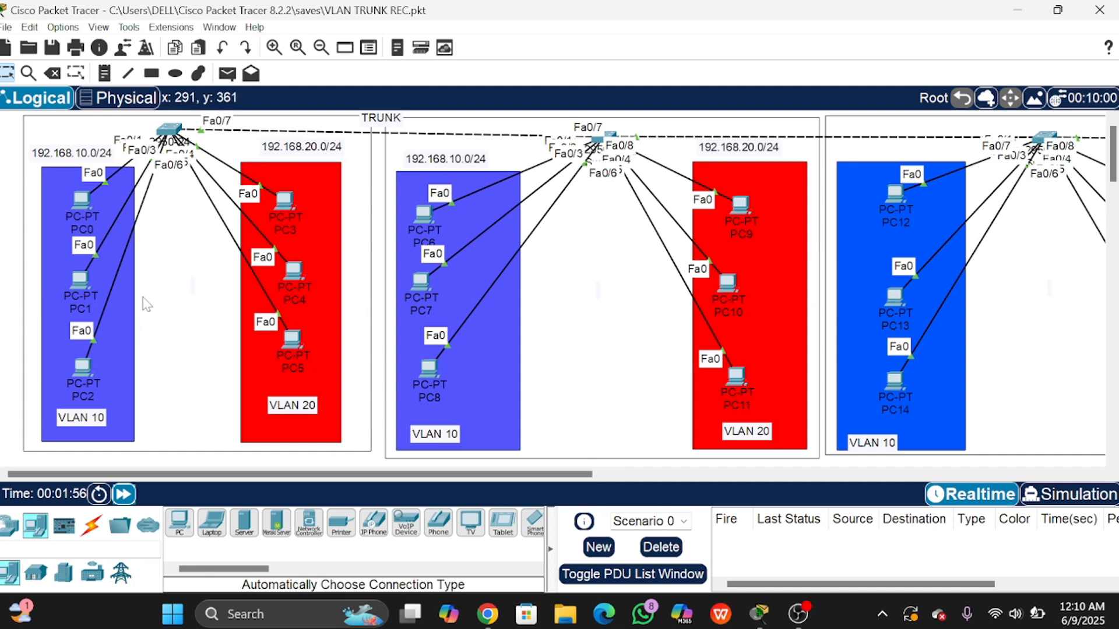
Step: Open Switch0's CLI and enter privileged EXEC mode with en, reaching Switch#
left_click(170, 128)
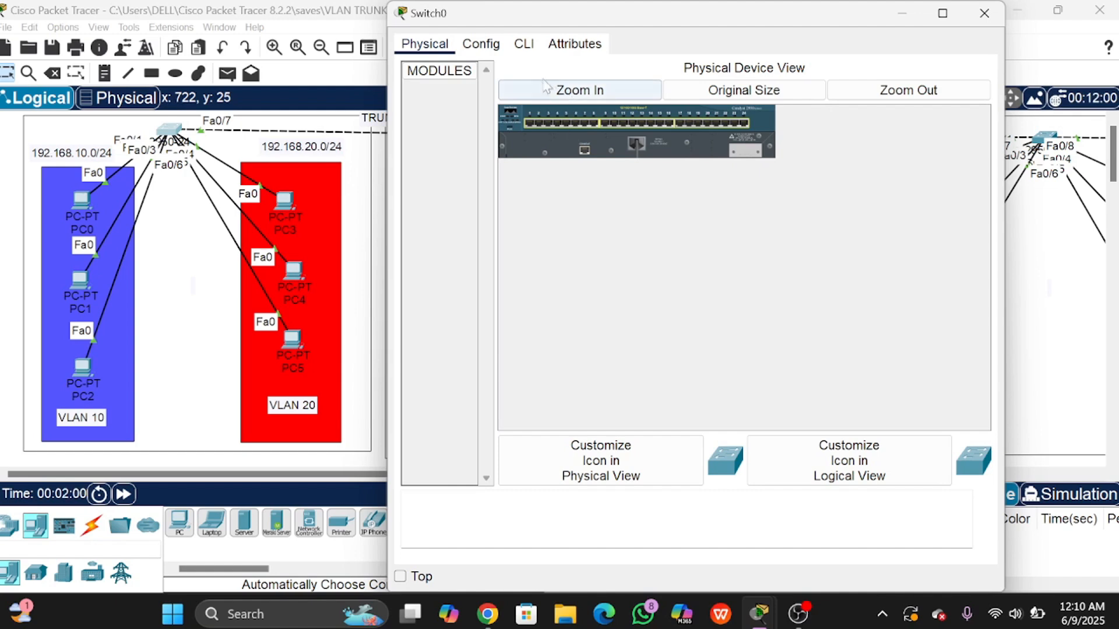
left_click(524, 45)
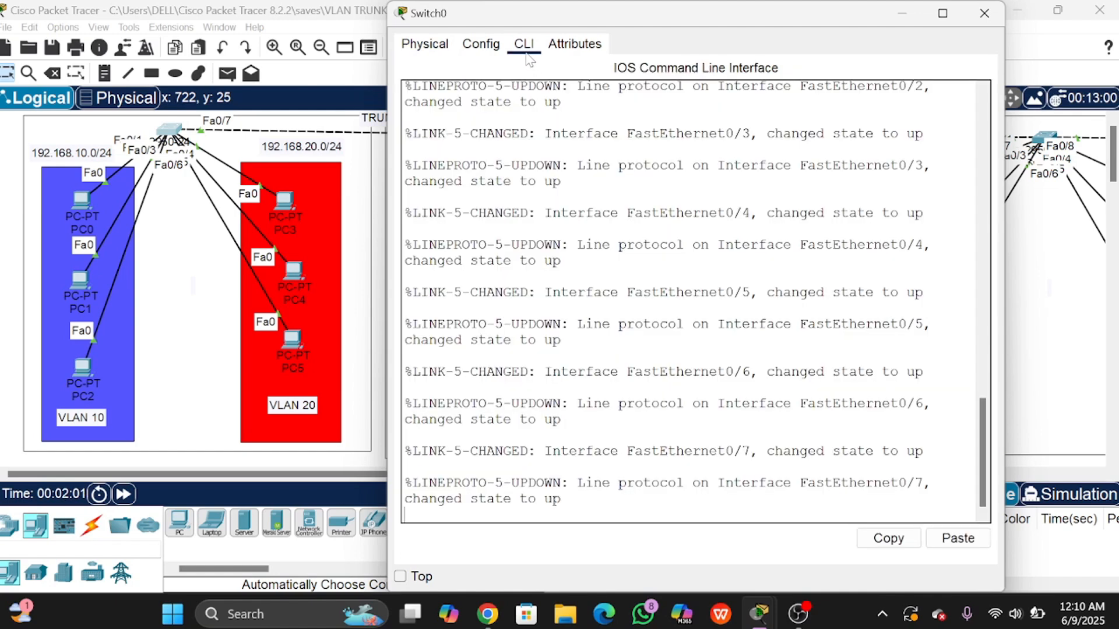
key("Return")
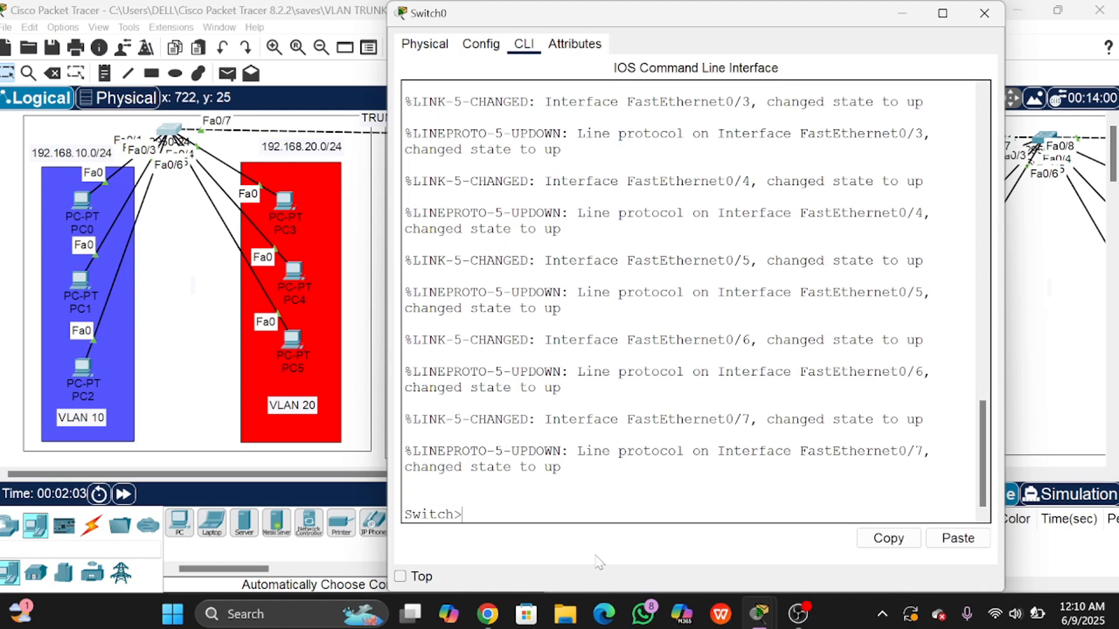
type("en")
key("Return")
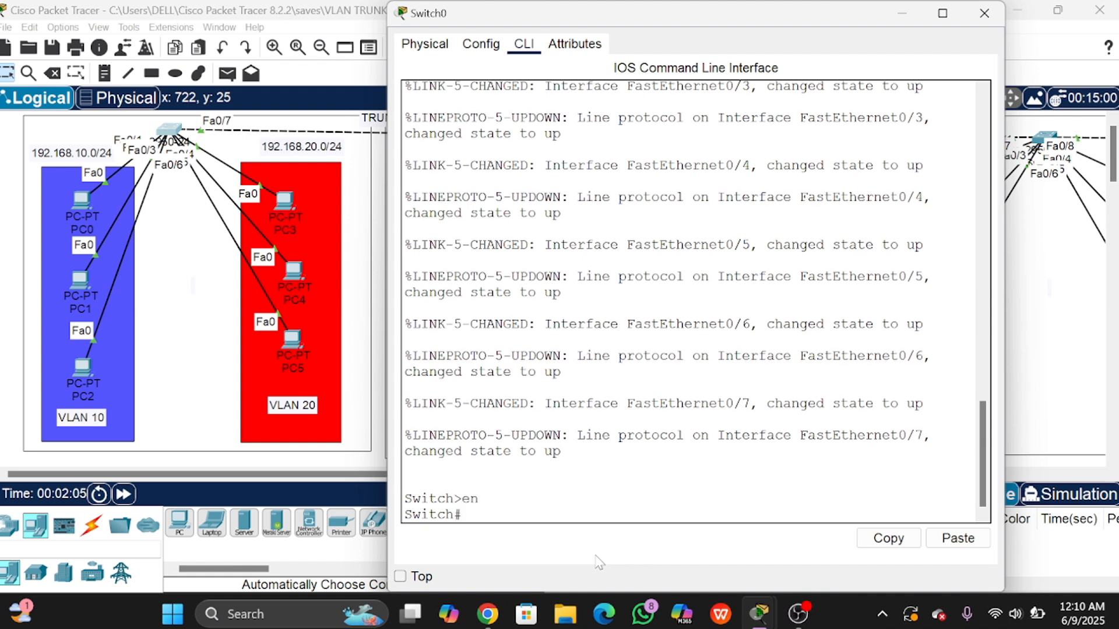
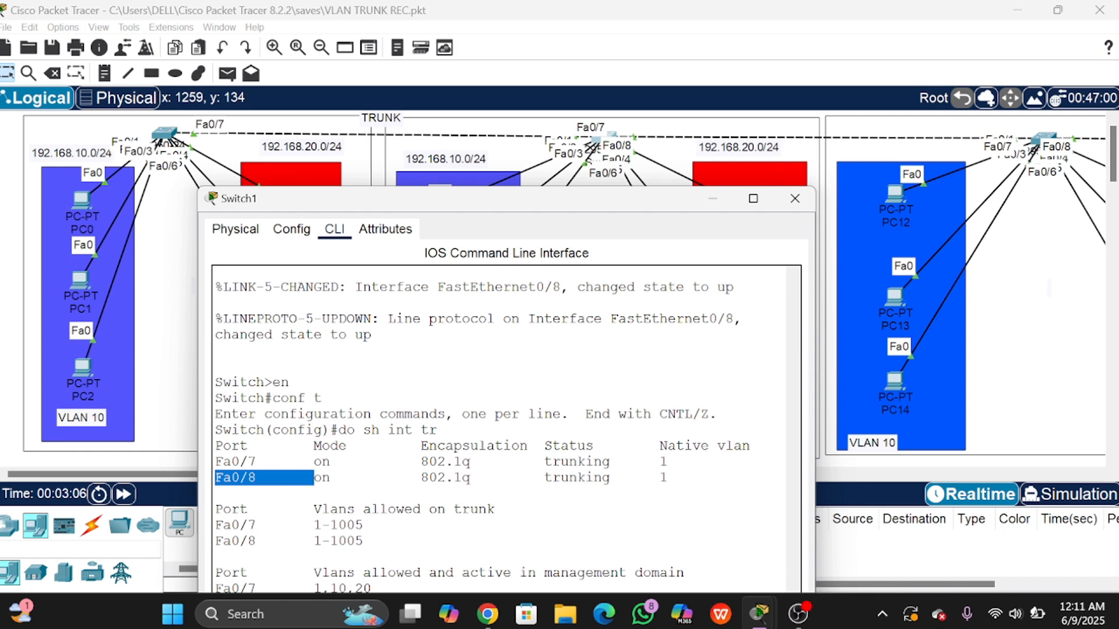
Step: Review Switch1's trunk output showing Fa0/7 and Fa0/8 trunking on native VLAN 1, then return to the topology
left_click_drag(669, 478, 537, 478)
left_click(542, 468)
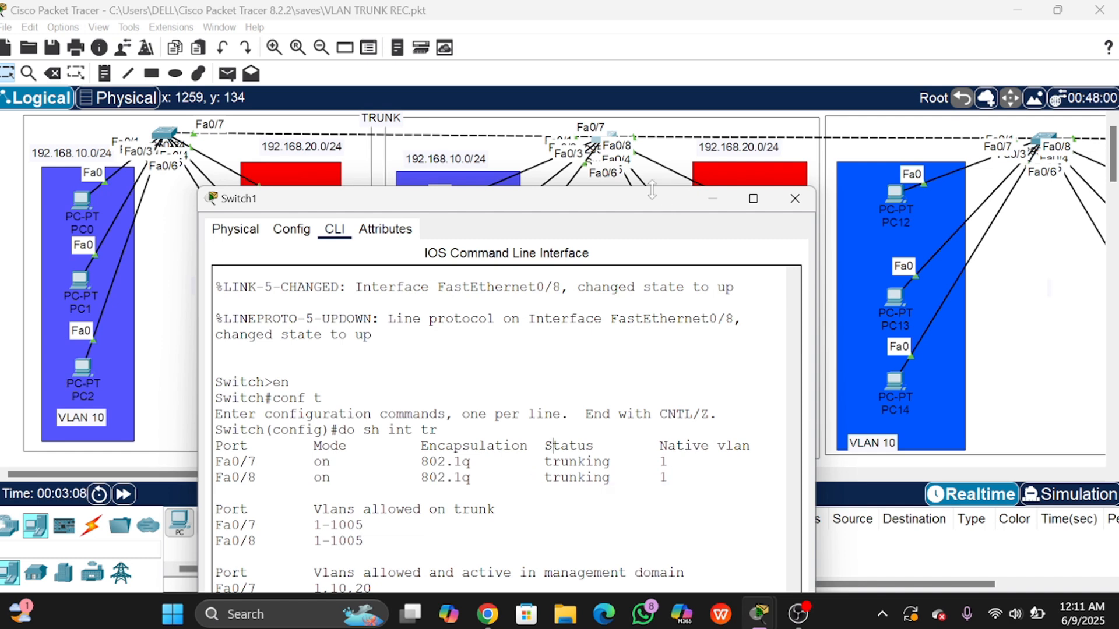
left_click_drag(653, 205, 751, 72)
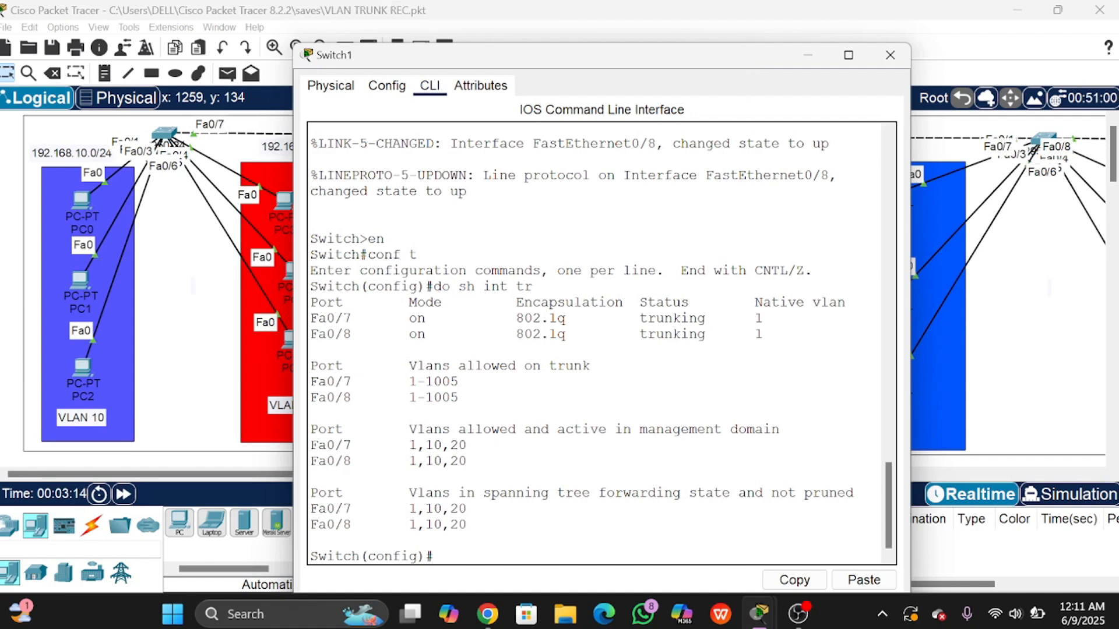
left_click_drag(805, 304, 639, 333)
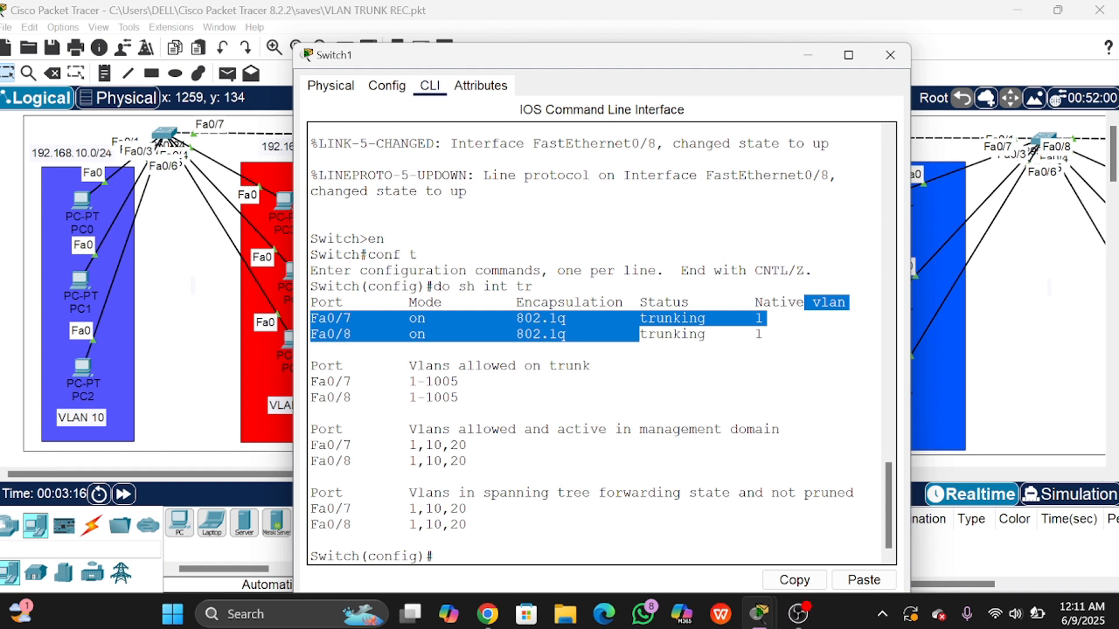
left_click(723, 333)
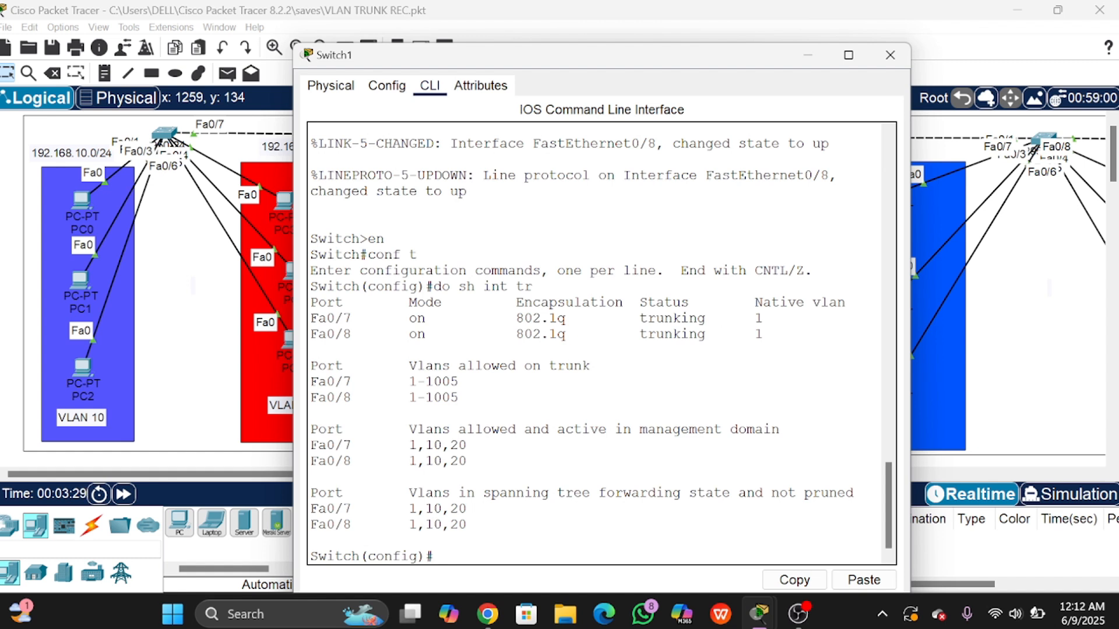
left_click(610, 11)
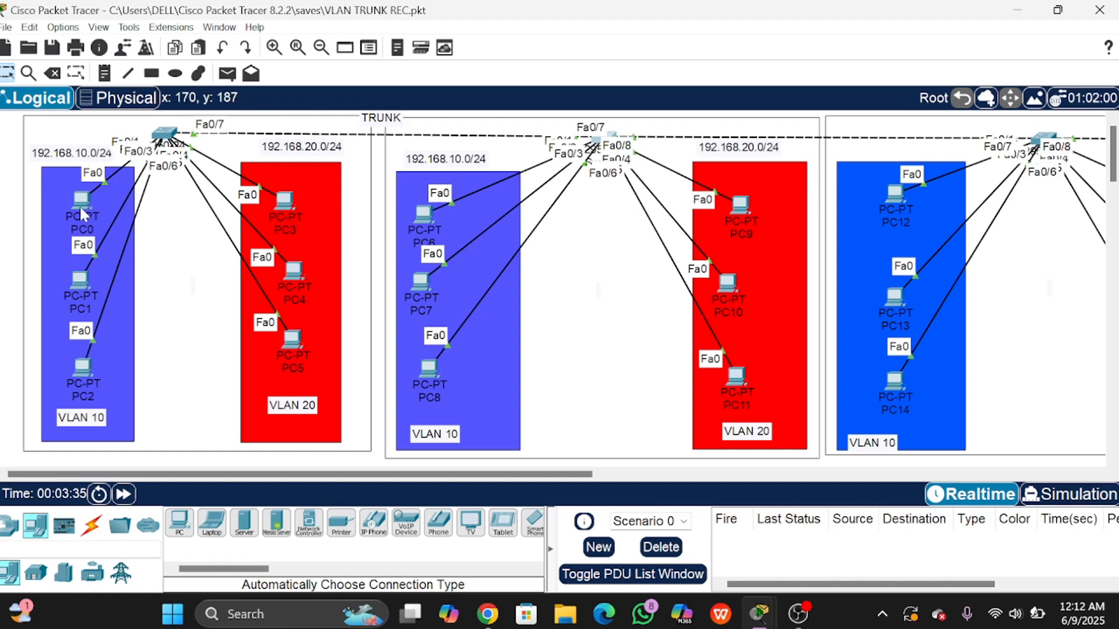
Step: Reposition PC6, PC2, PC7 and PC8, settling PC2 and PC8 back inside their VLAN 10 areas
mouse_move(79, 205)
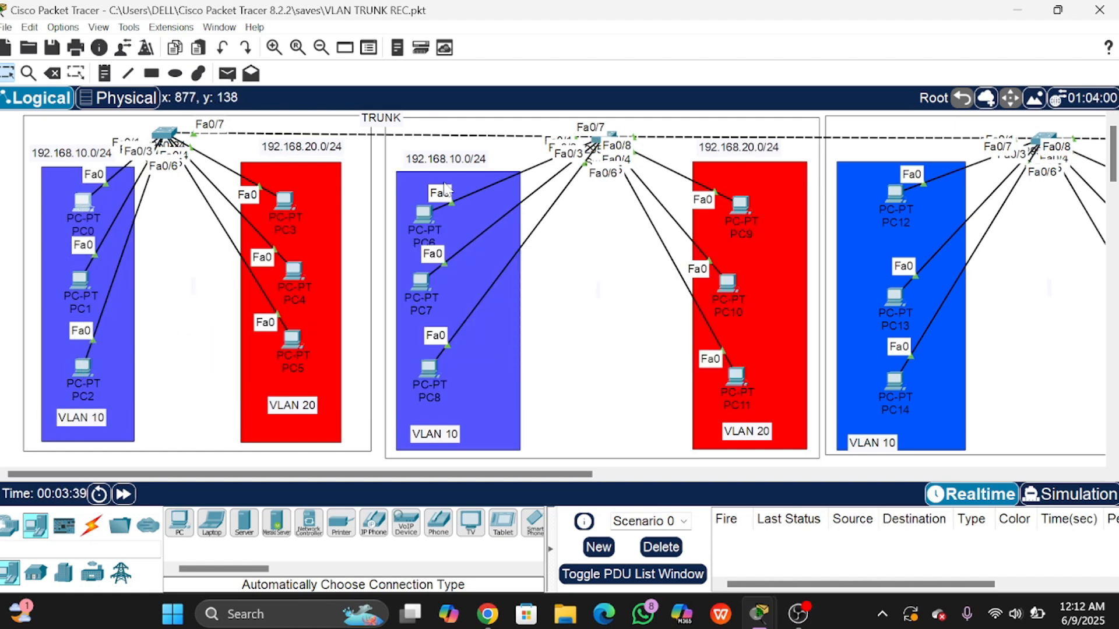
left_click_drag(428, 213, 440, 210)
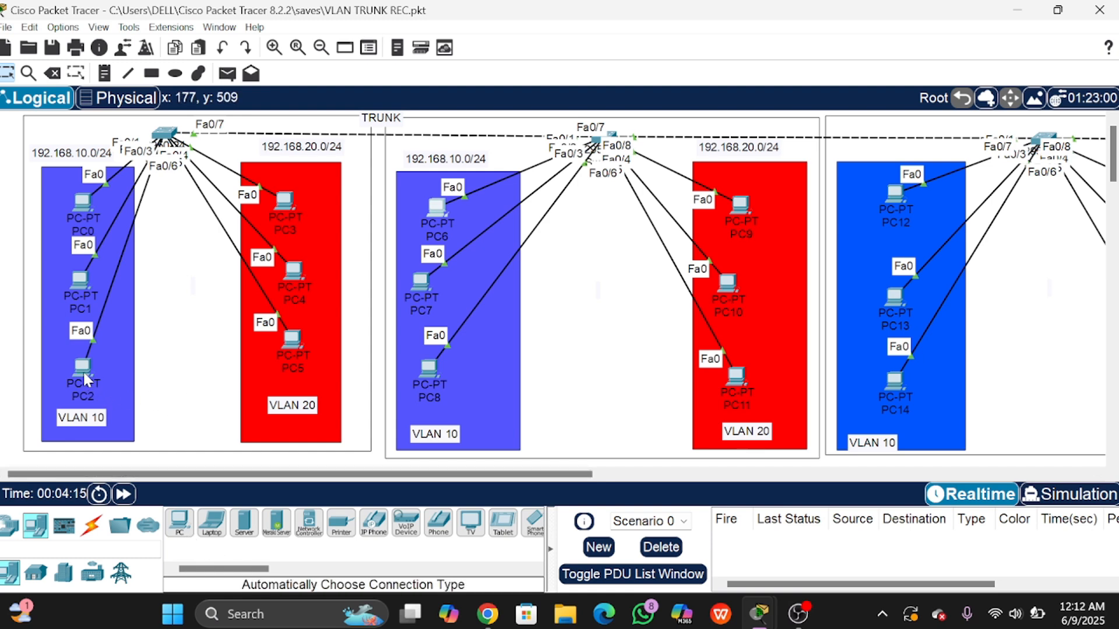
left_click_drag(85, 376, 185, 380)
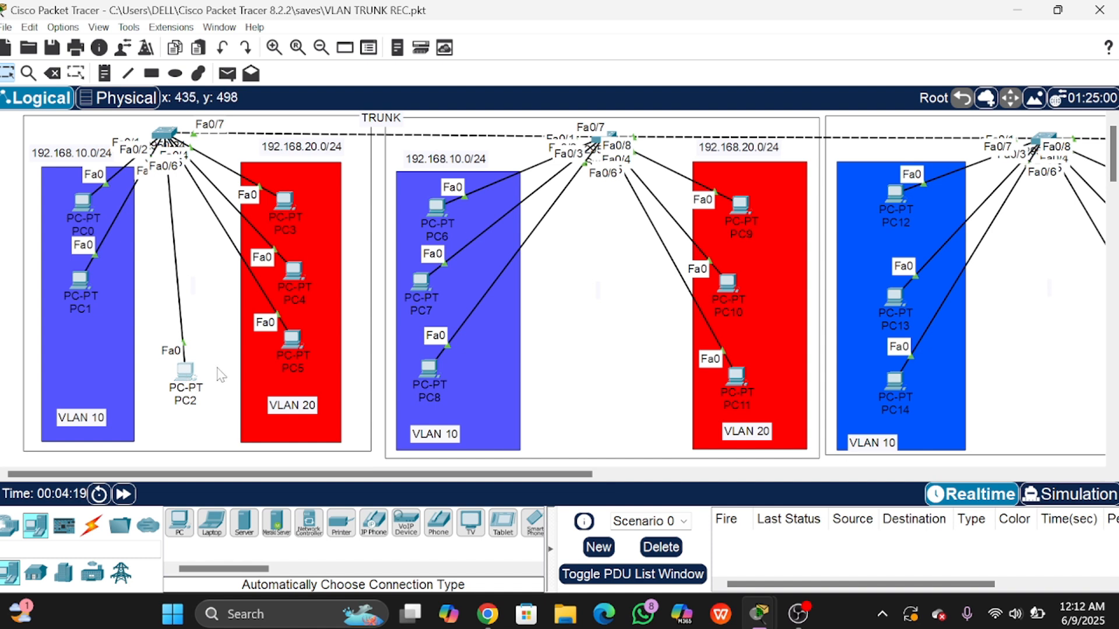
left_click_drag(436, 389, 618, 397)
left_click_drag(187, 383, 180, 387)
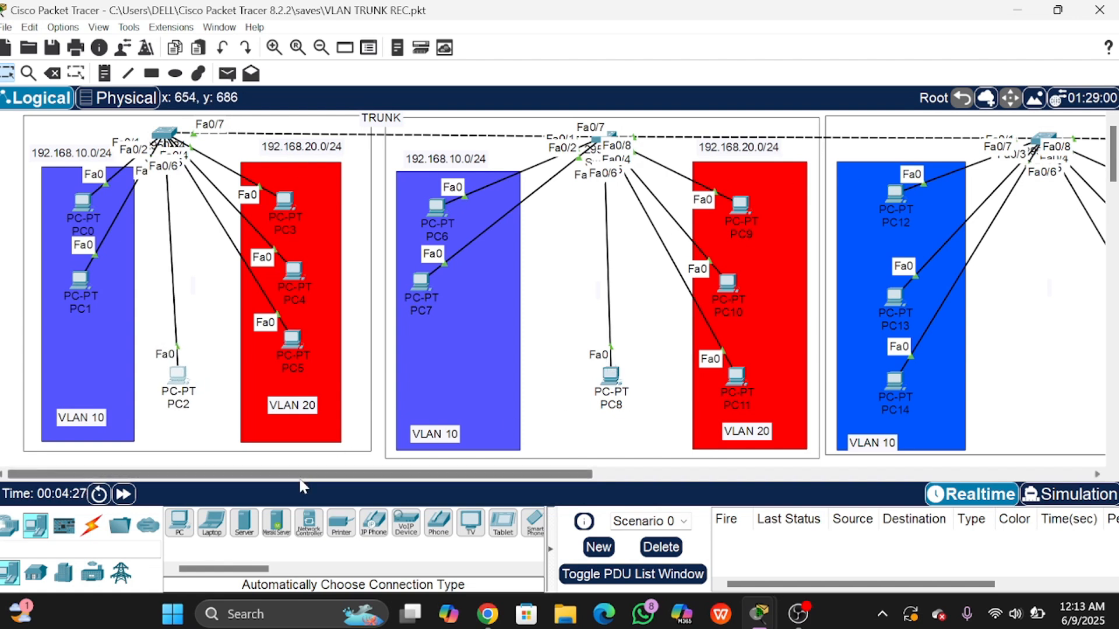
mouse_move(279, 475)
left_mouse_down()
mouse_move(515, 476)
mouse_move(256, 475)
left_mouse_up()
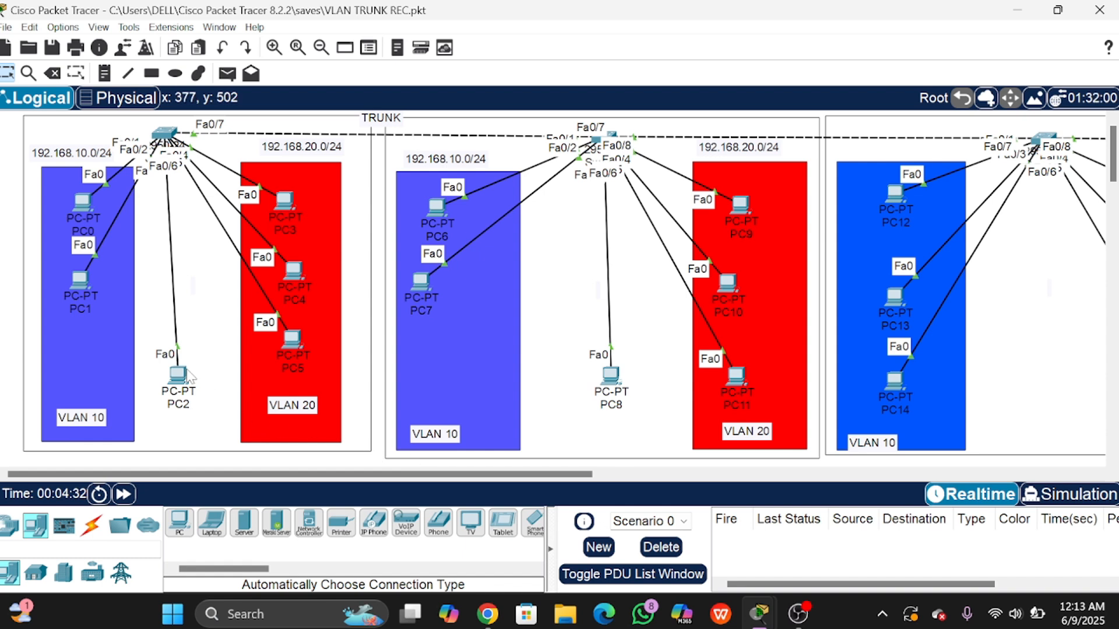
left_click_drag(179, 376, 72, 349)
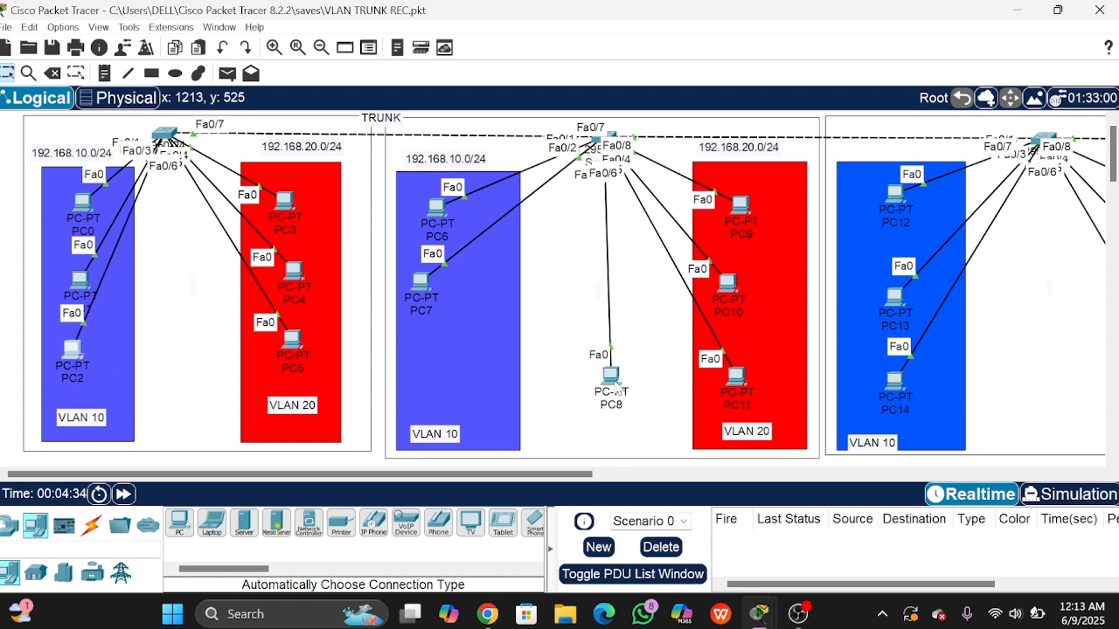
left_click_drag(614, 386, 446, 370)
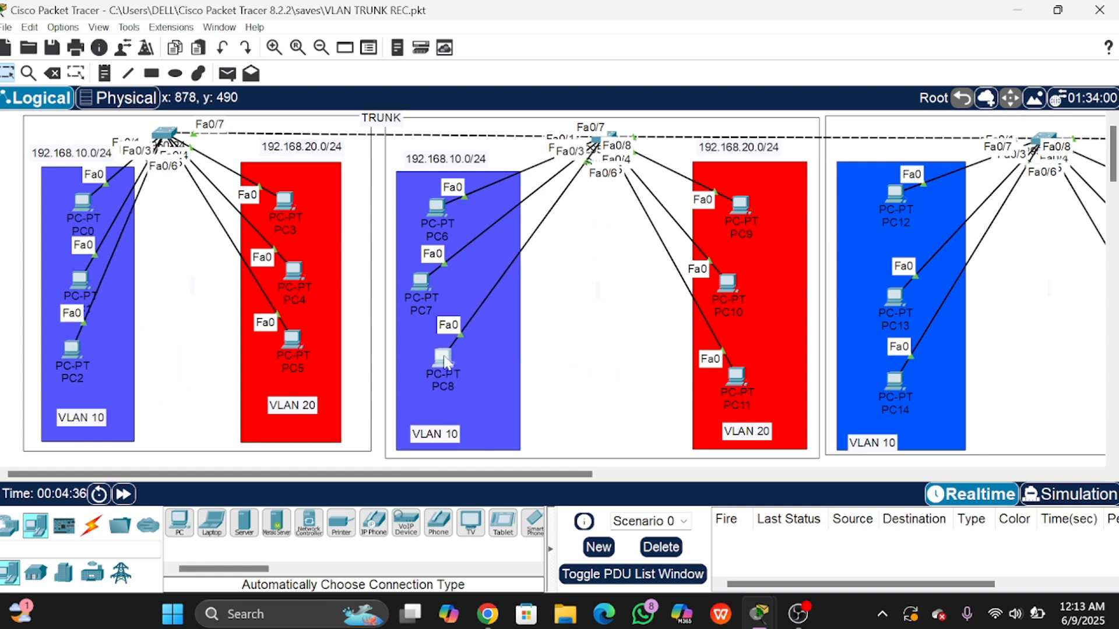
left_click_drag(427, 294, 444, 302)
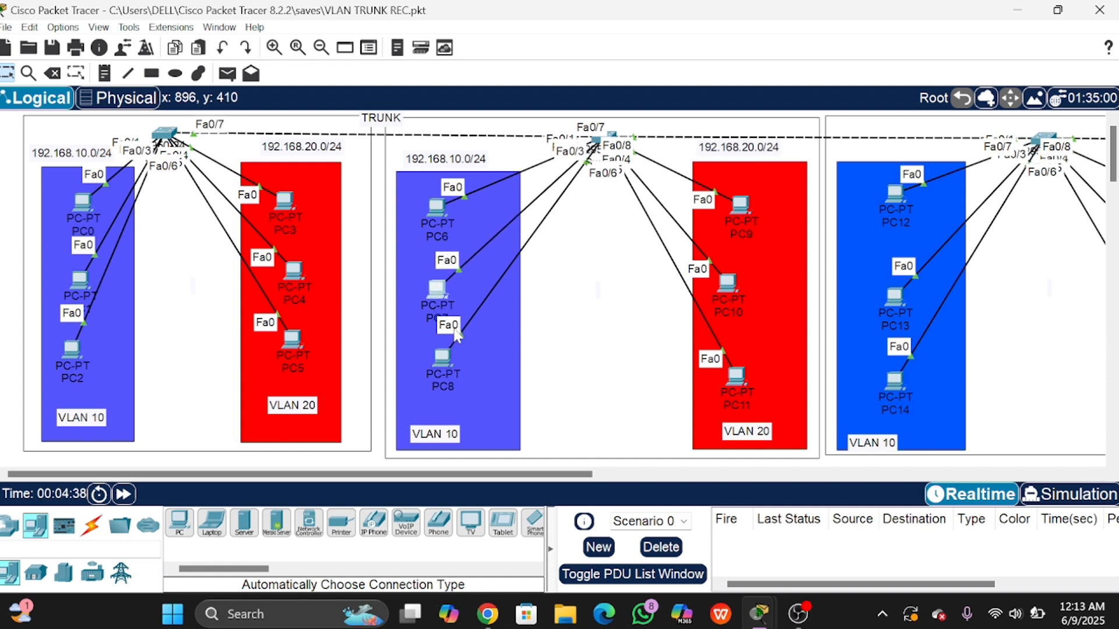
left_click_drag(446, 364, 452, 378)
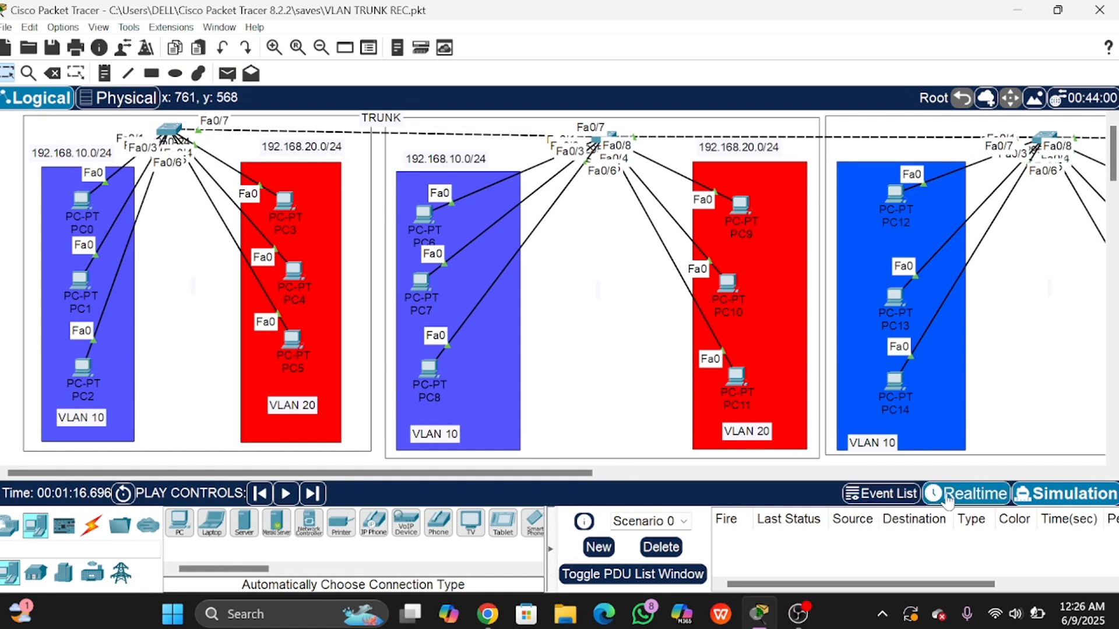
Step: Return to Realtime mode and open Switch0's CLI in privileged EXEC mode with en
left_click(967, 494)
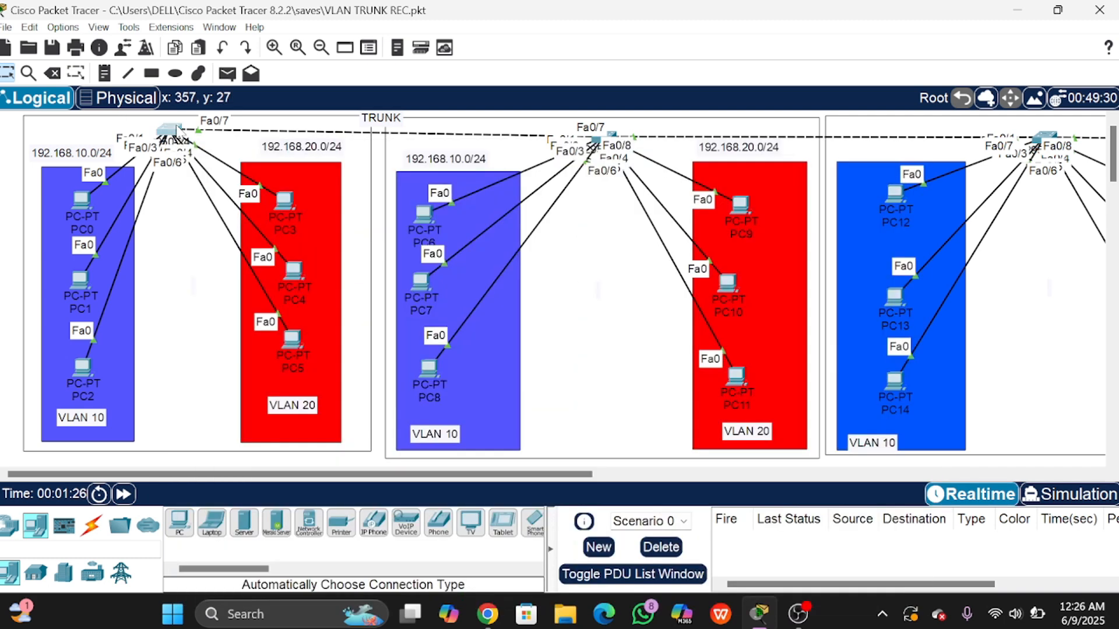
left_click(177, 130)
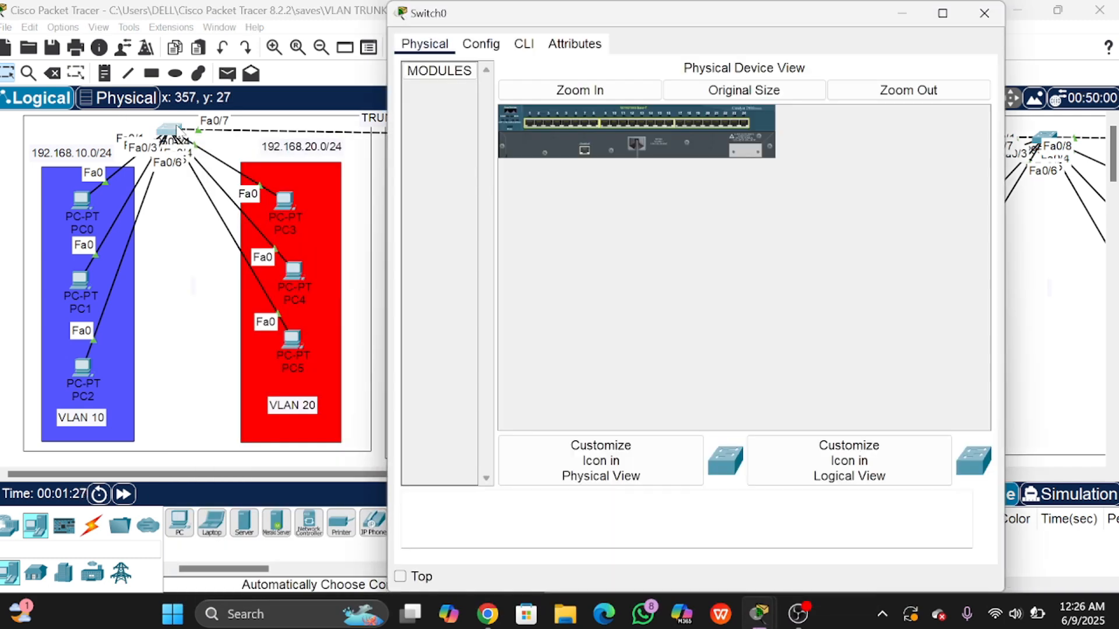
left_click(523, 43)
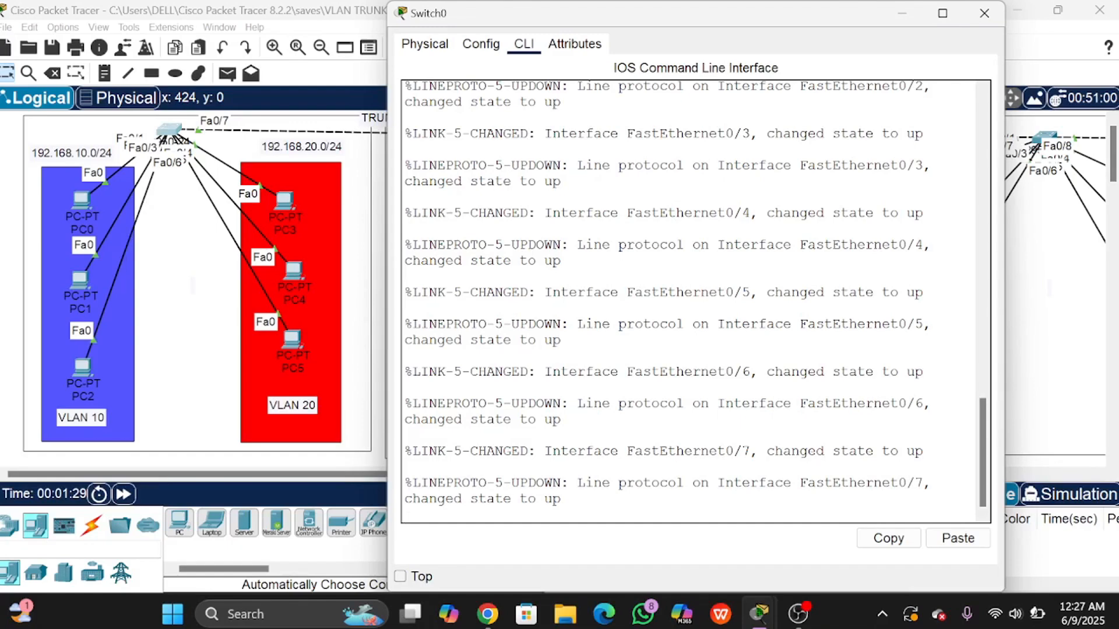
key("Return")
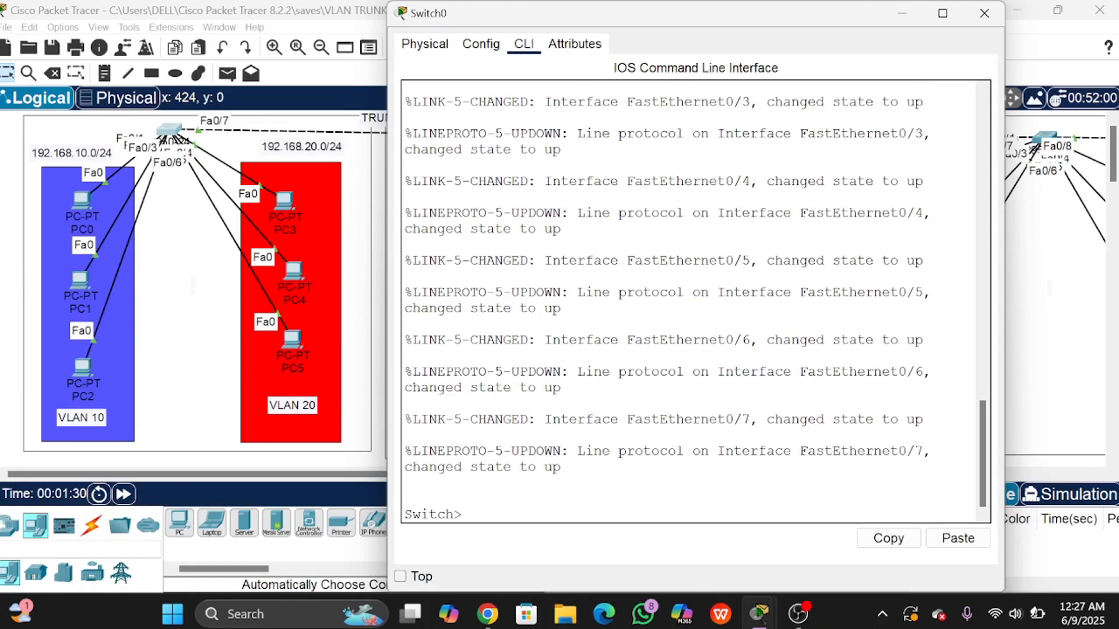
type("en")
key("Return")
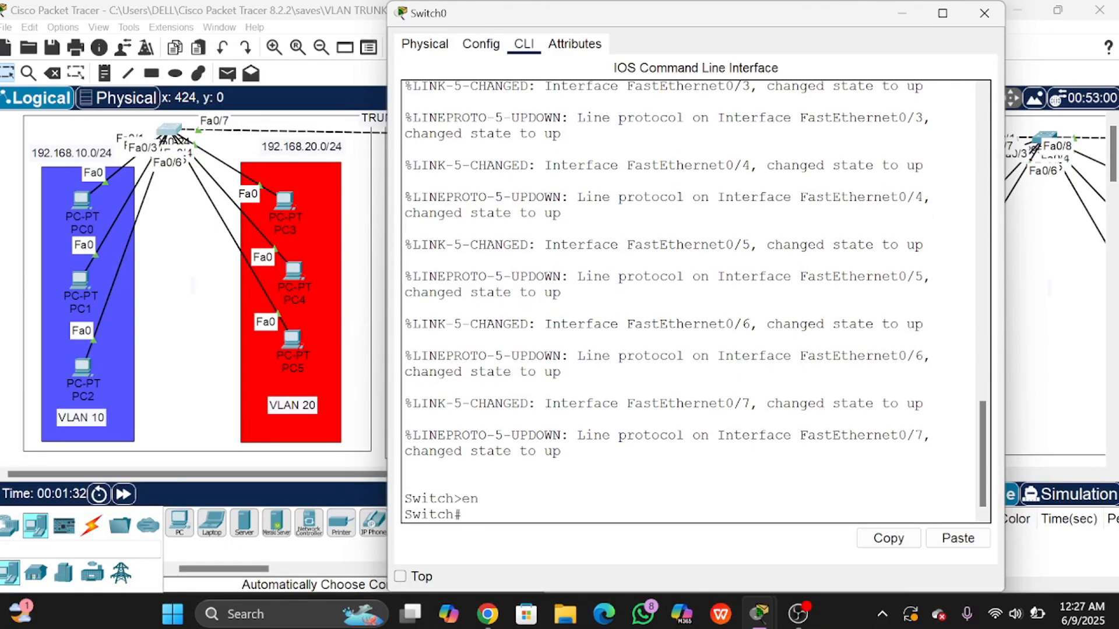
Step: From conf t, run do sh int tr showing Fa0/7 trunking, native VLAN 1, allowed VLANs 10,20
type("conf t")
key("Return")
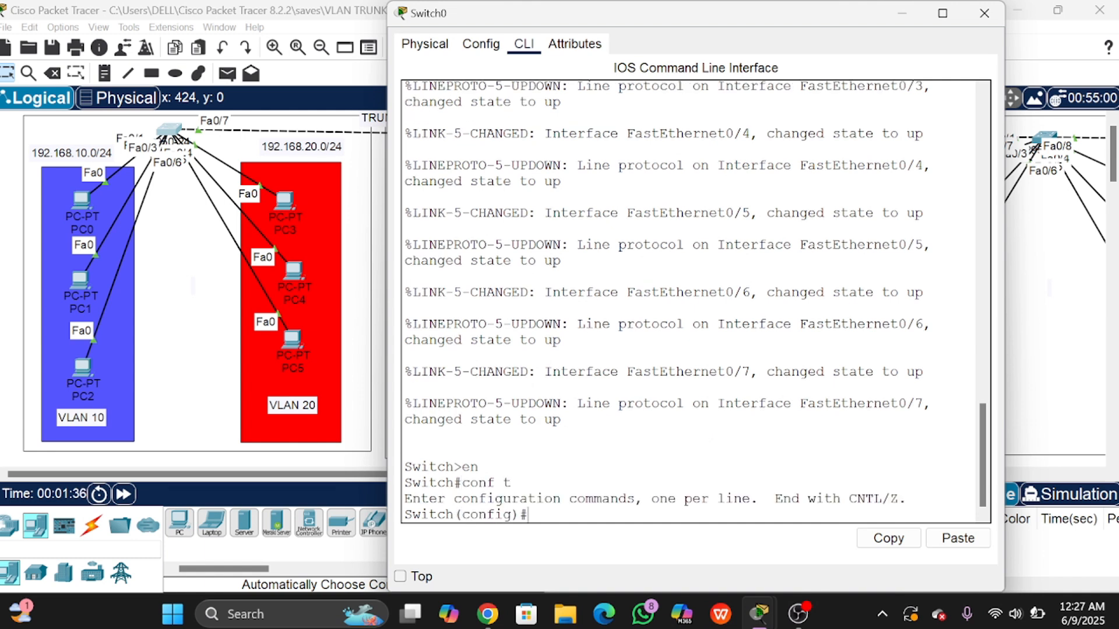
type("do sh int tr")
key("Return")
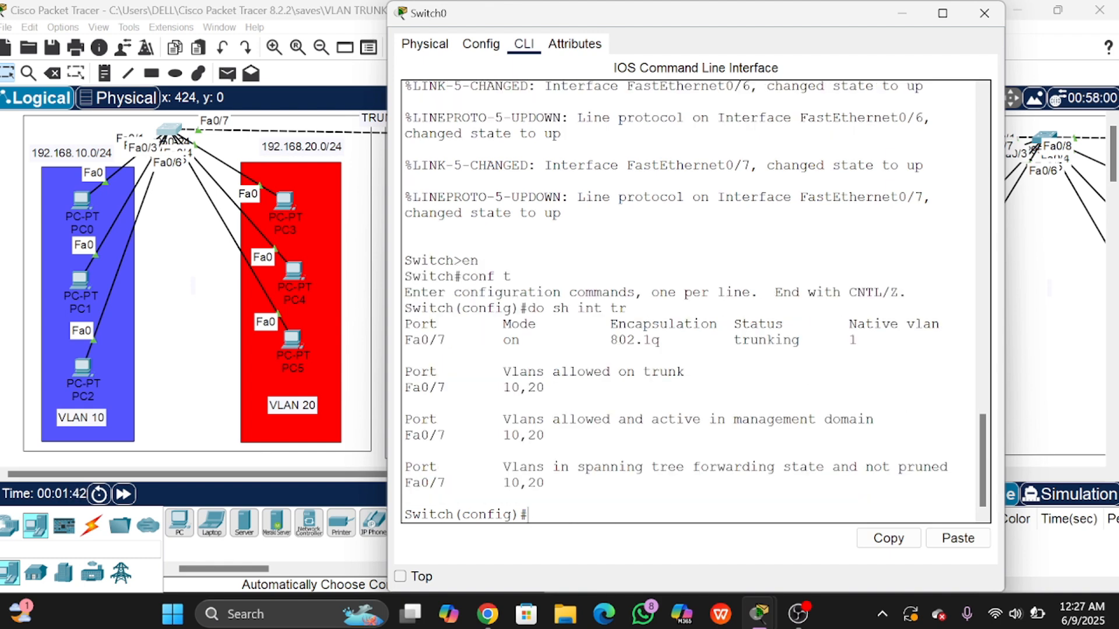
left_click_drag(453, 340, 859, 340)
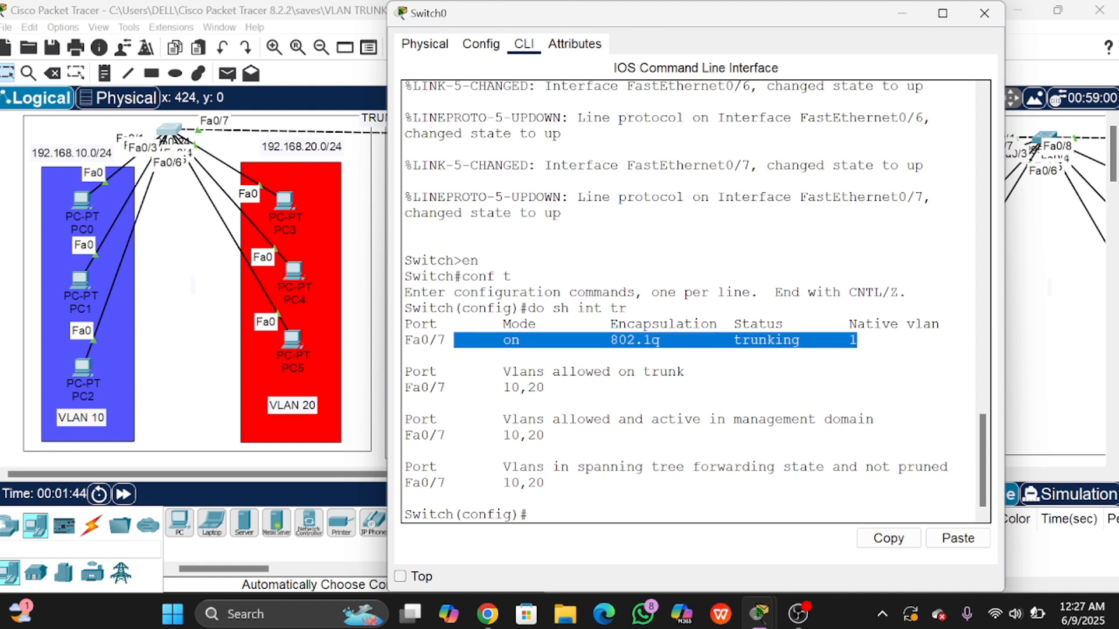
left_click(856, 339)
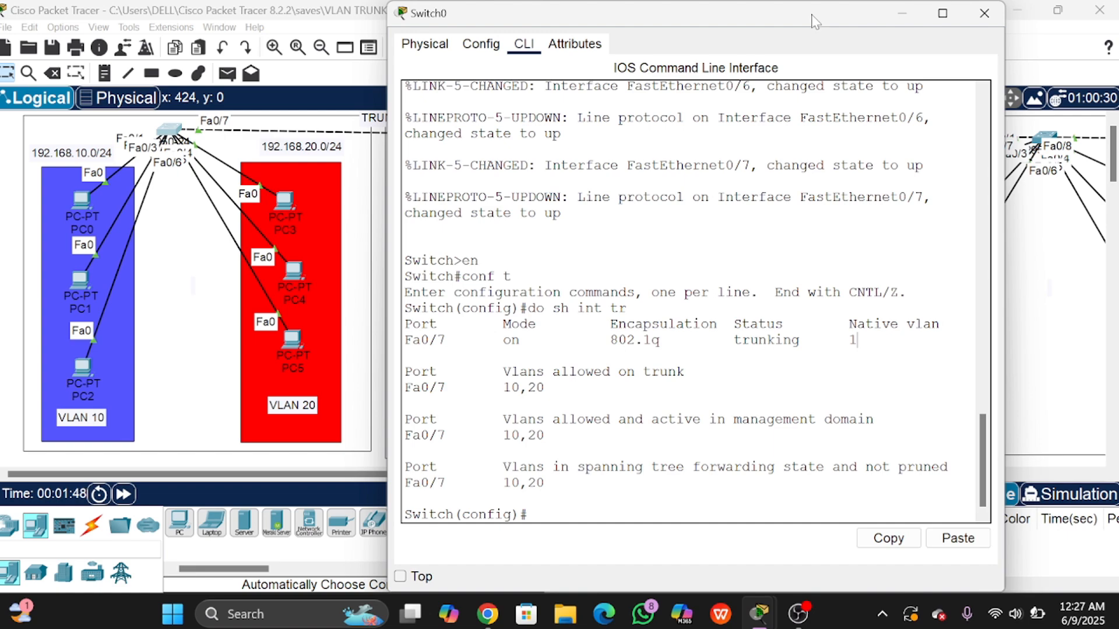
left_click_drag(814, 21, 699, 46)
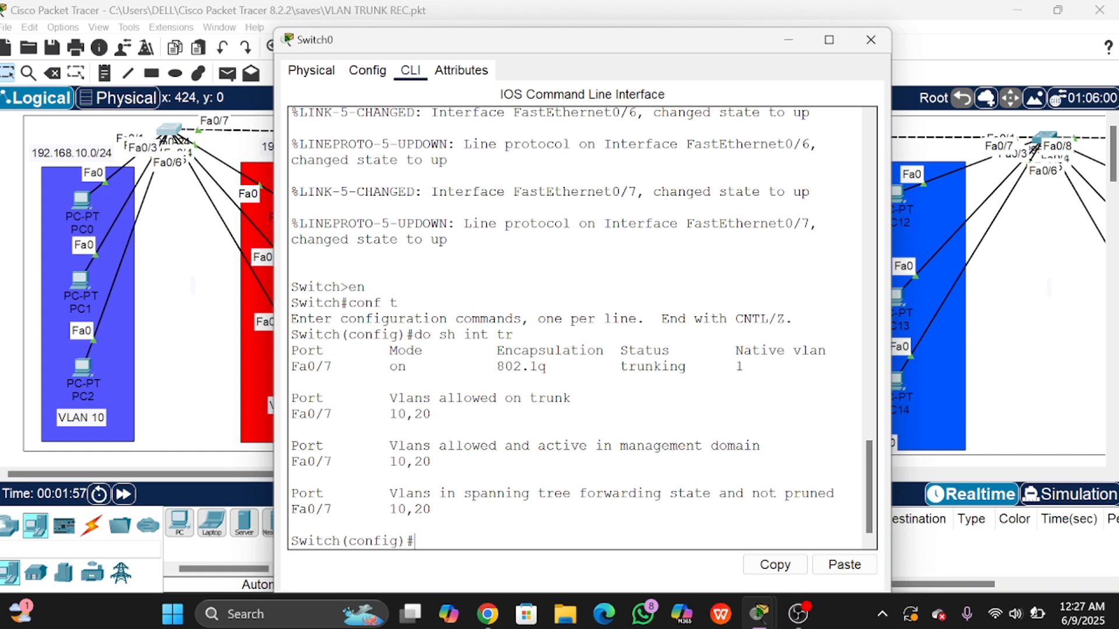
Step: On Switch0's Fa0/7 interface, apply switchport trunk native vlan 20
type("nt fa0/7")
key("Return")
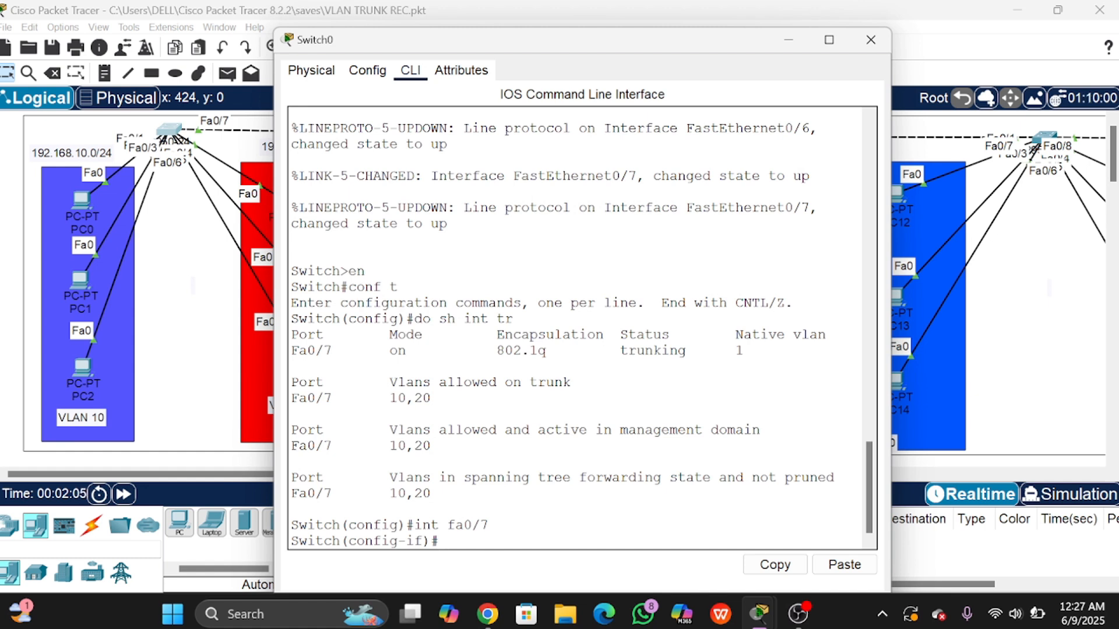
type("sw")
key("Tab")
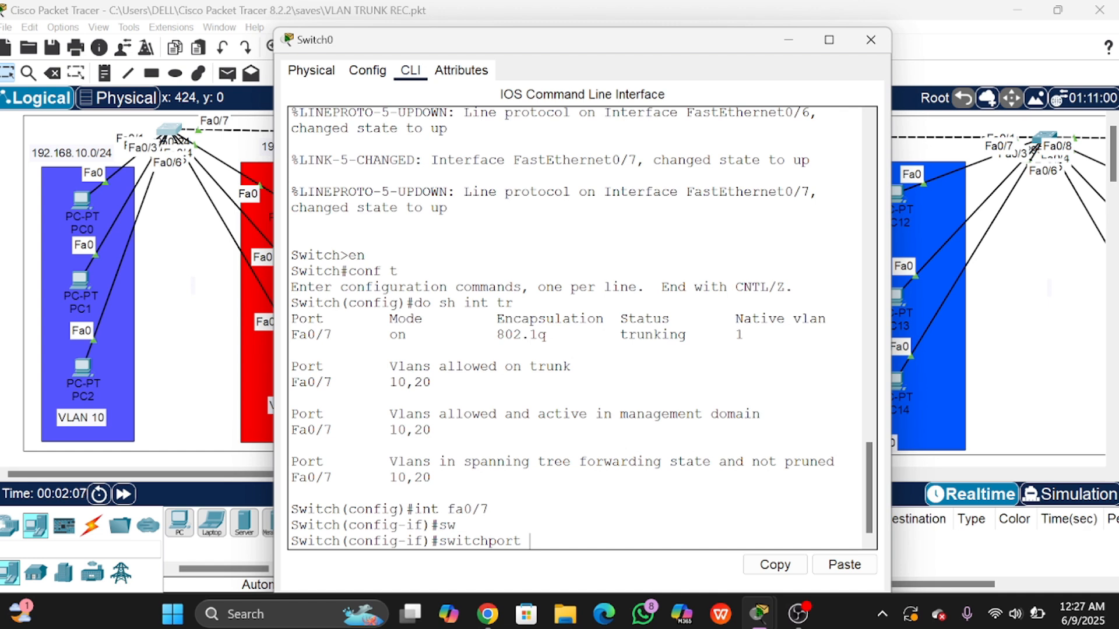
type("tr")
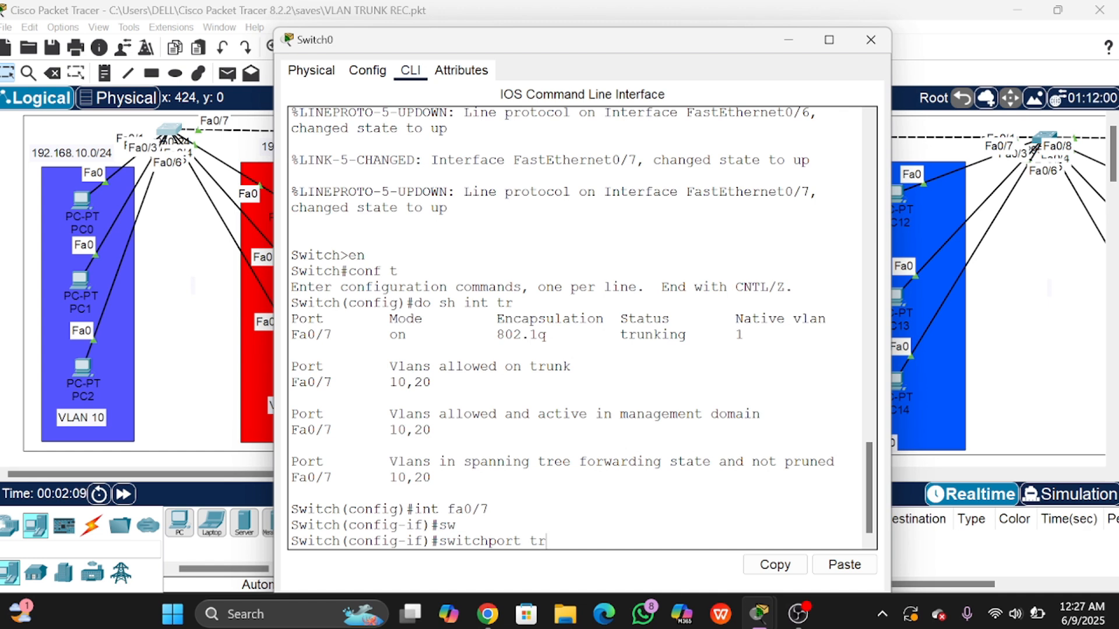
key("Tab")
type("na")
key("Tab")
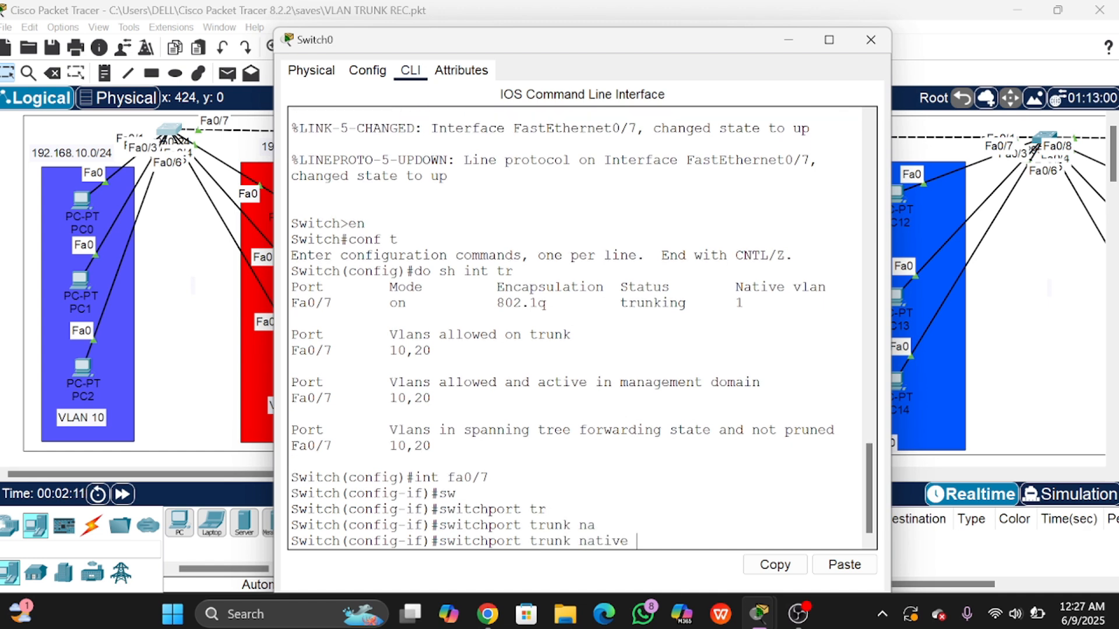
type("vl")
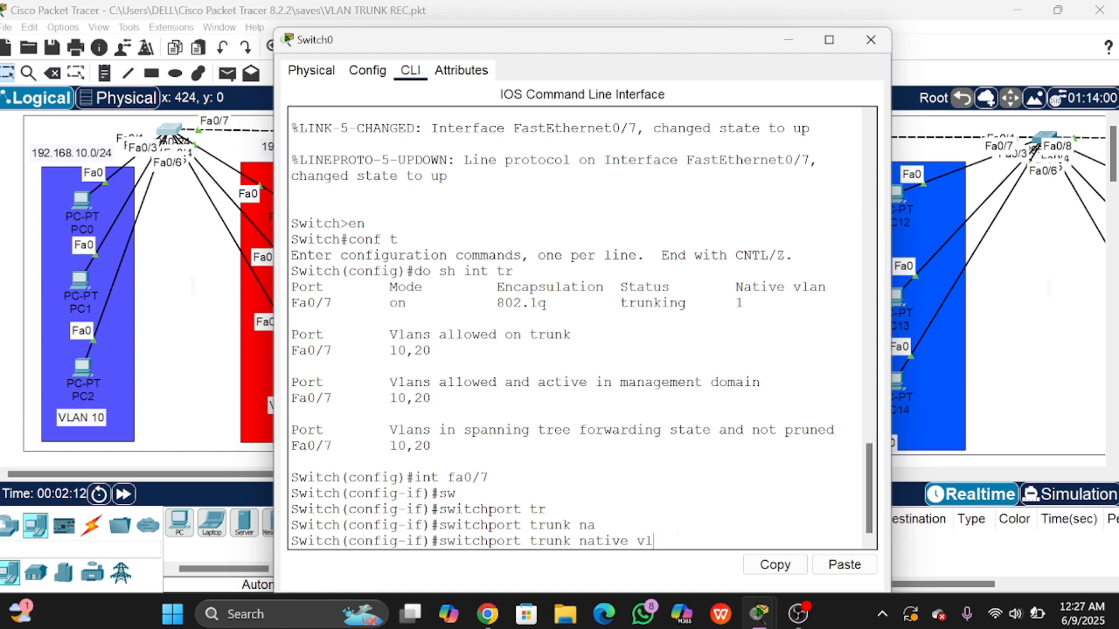
key("Tab")
type("20")
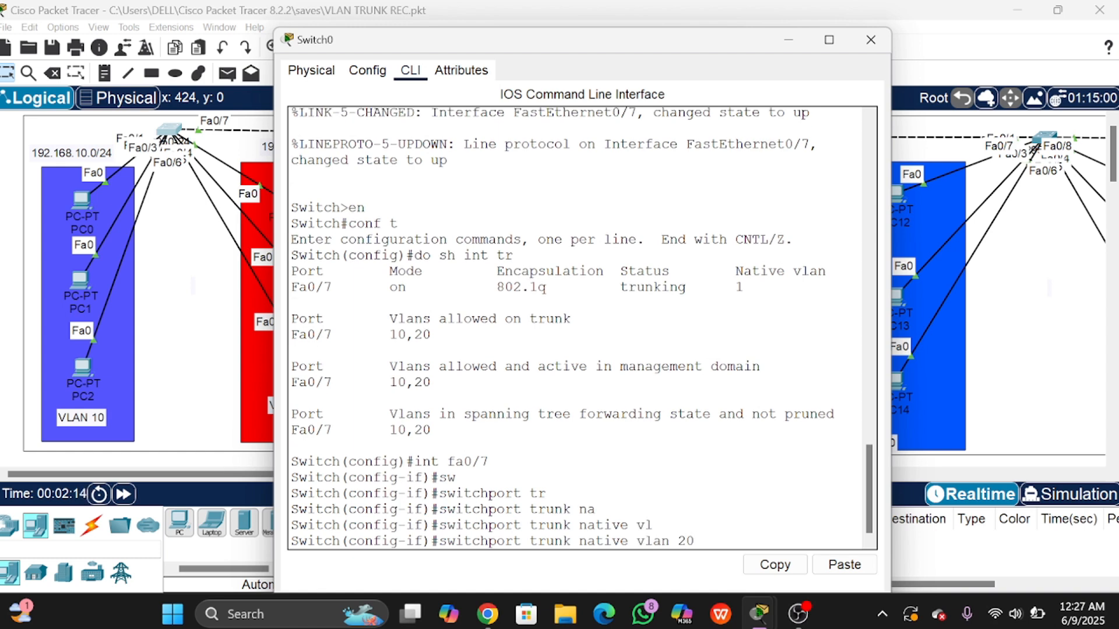
key("Return")
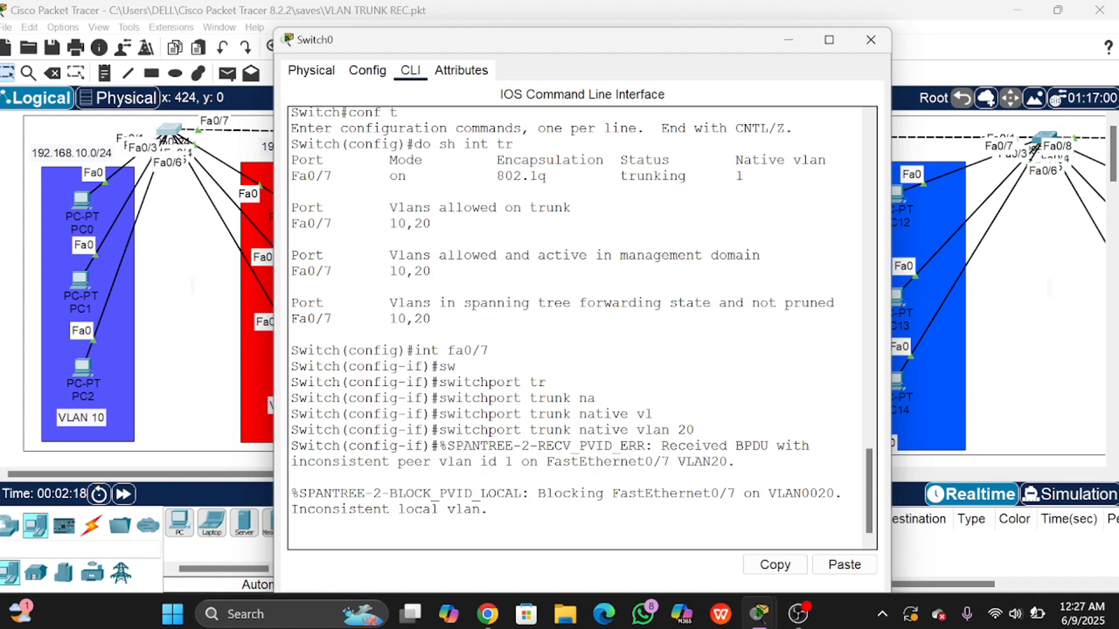
Step: Confirm native VLAN 20 on Fa0/7 with do sh int tr, then return to the topology
key("Return")
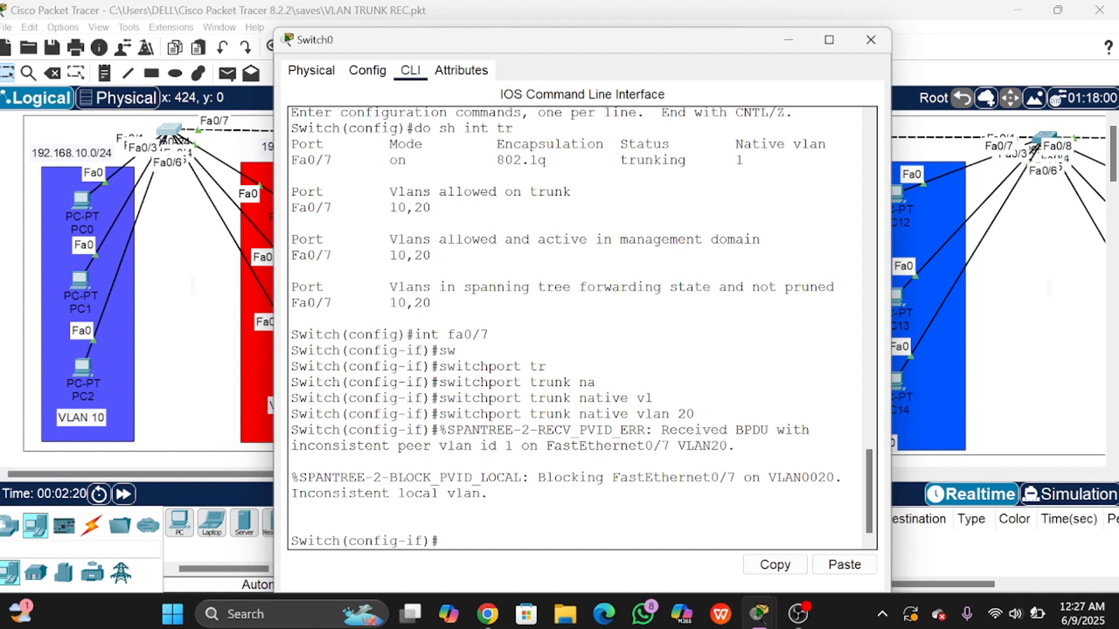
type("do sh int tr")
key("Return")
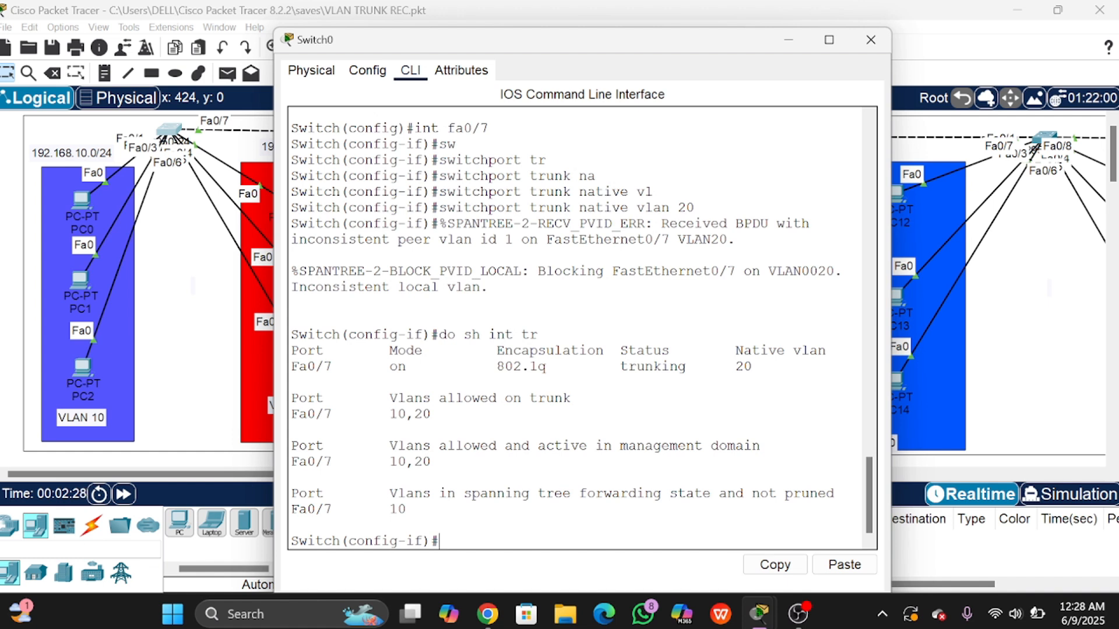
left_click_drag(299, 366, 653, 366)
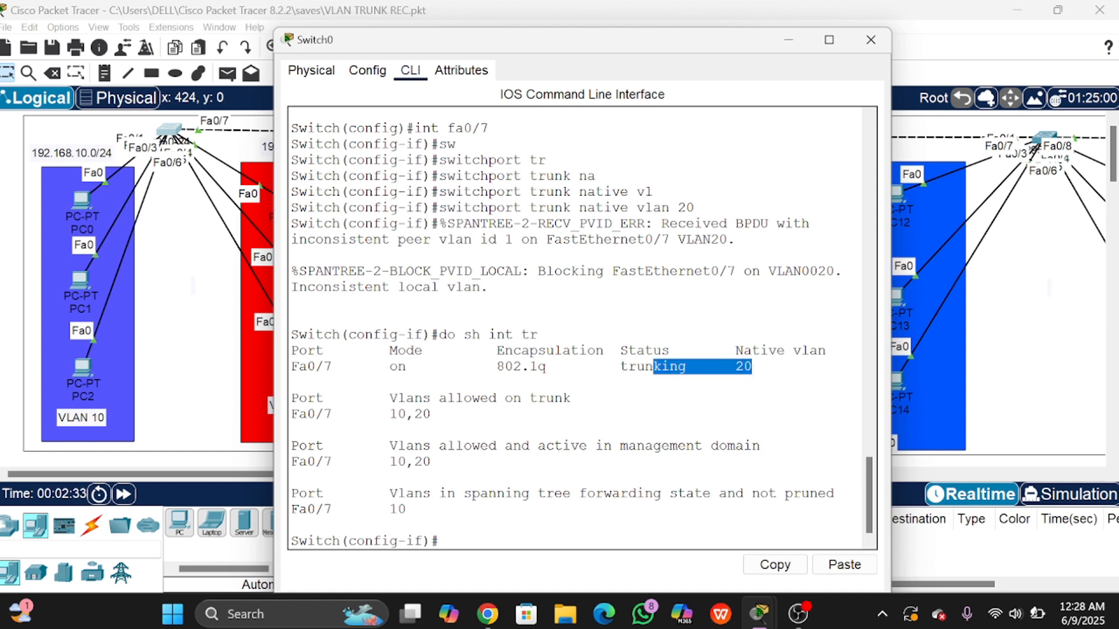
left_click(188, 244)
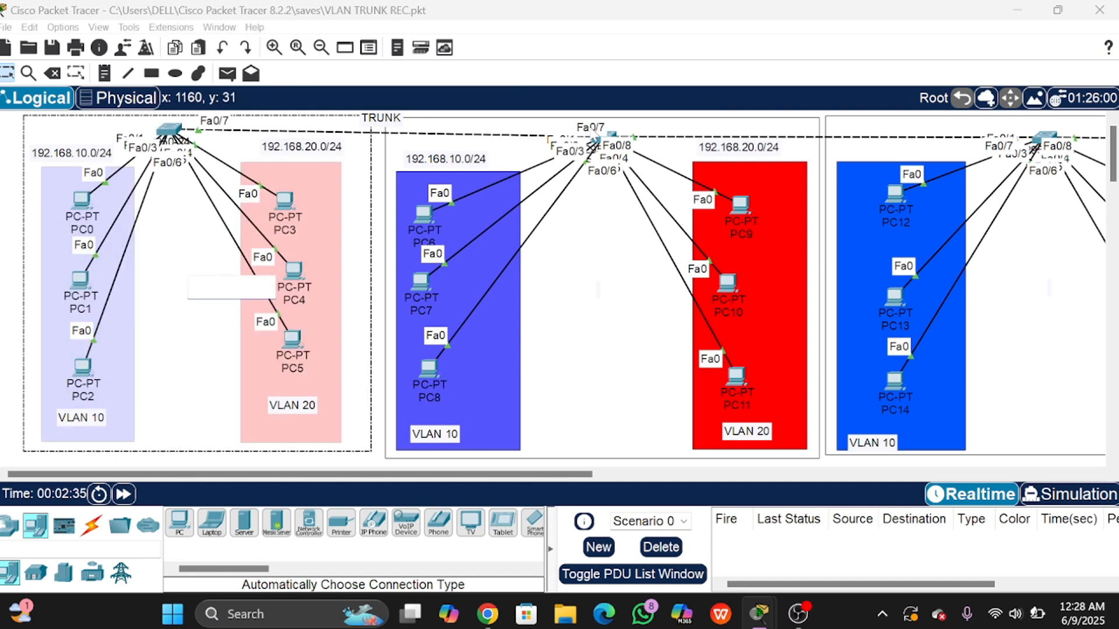
left_click(608, 143)
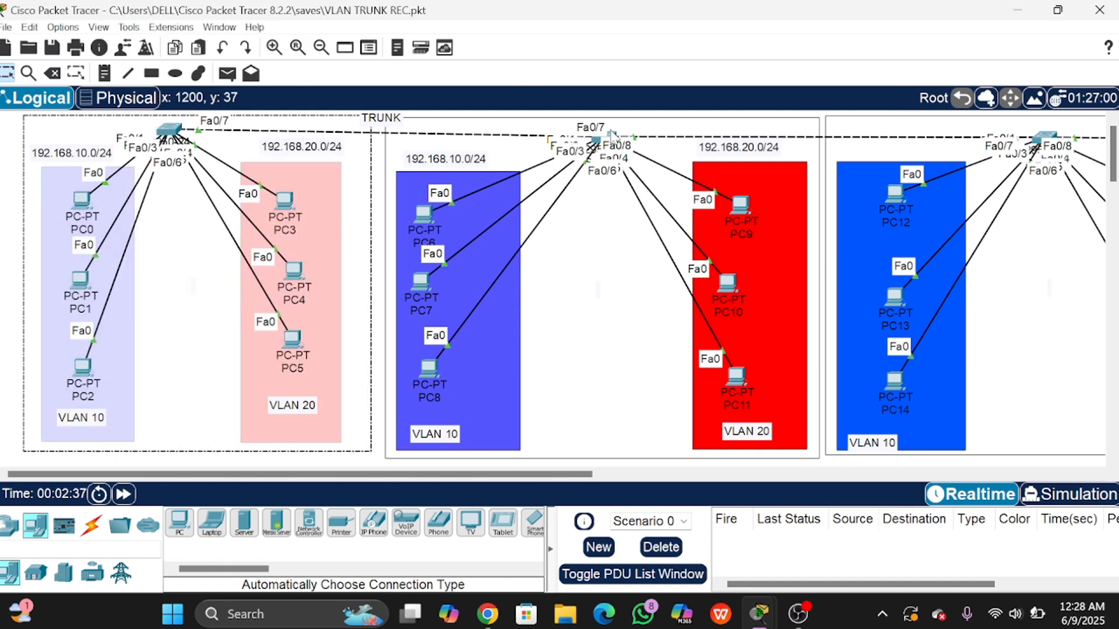
Step: Open Switch1's CLI and enter global configuration mode with en and conf t
left_click(610, 142)
left_click(523, 44)
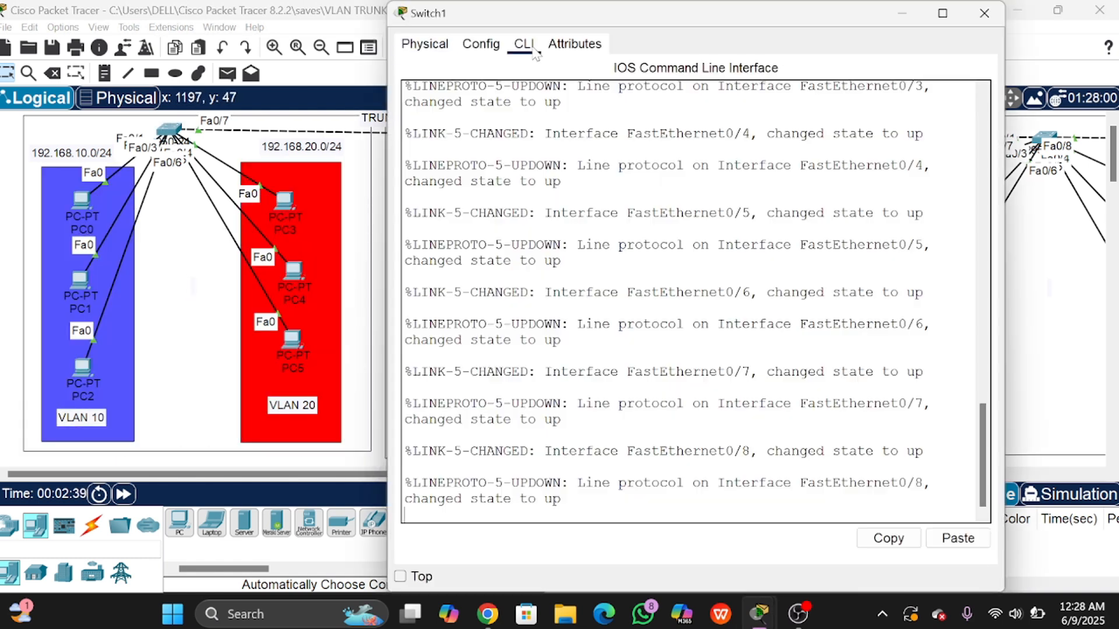
key("Return")
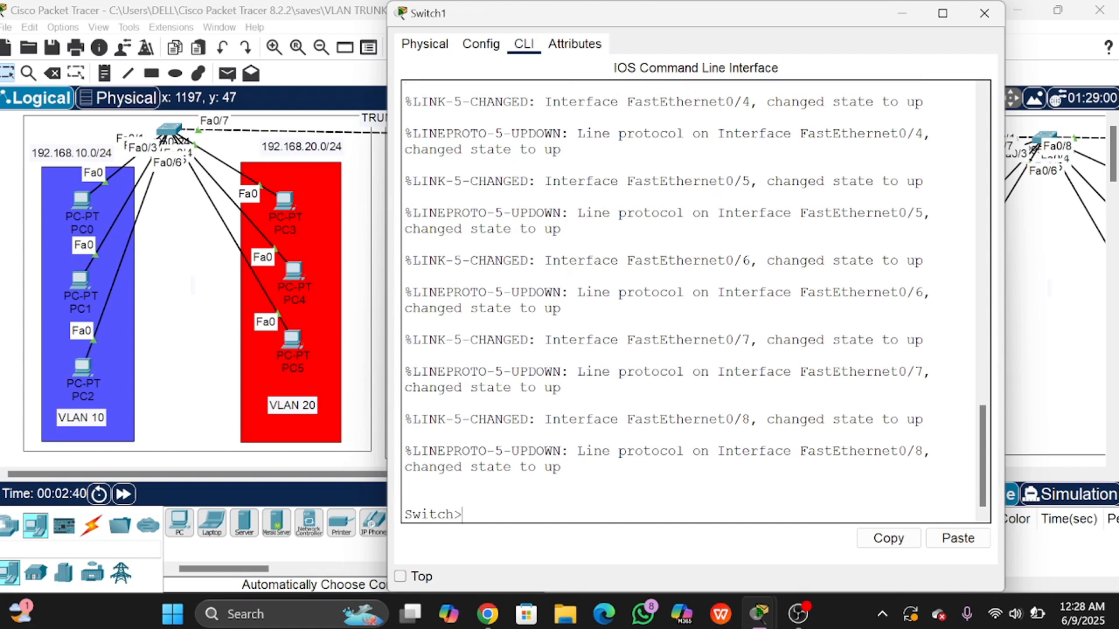
type("en")
key("Return")
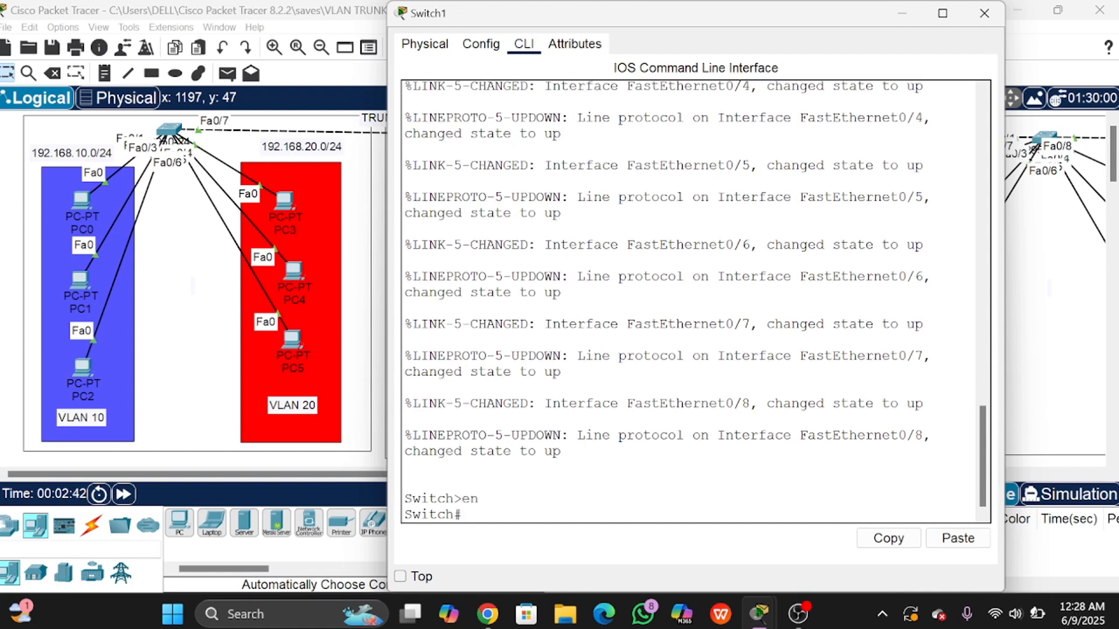
type("f t")
key("Return")
Step: Run do sh int tr on Switch1, noting Fa0/7 still on native VLAN 1
type("do")
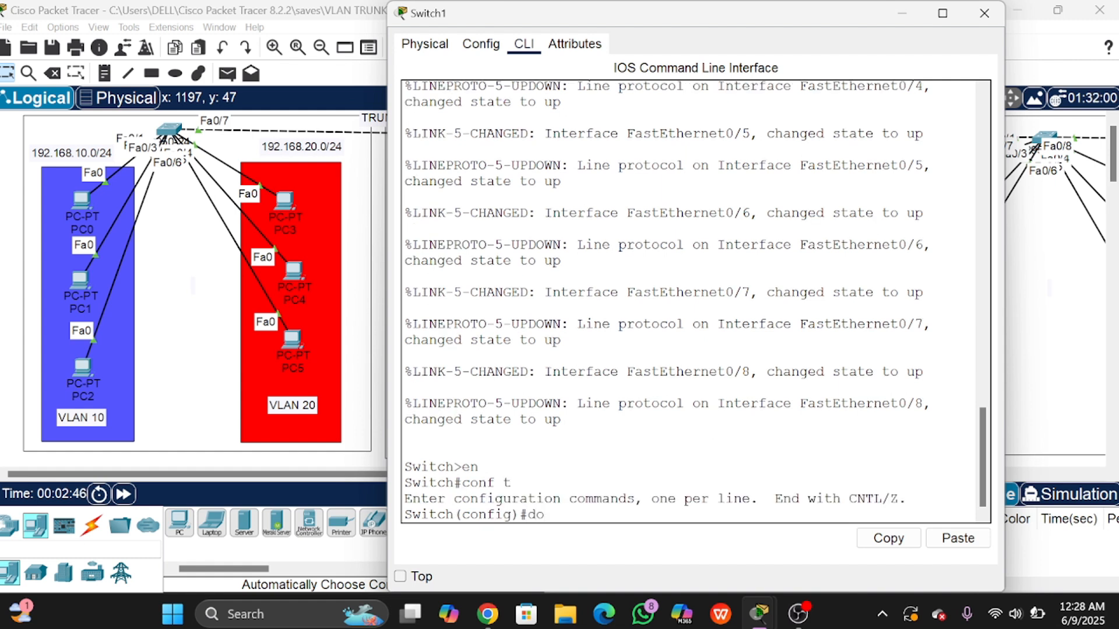
type(" sh int tr")
key("Return")
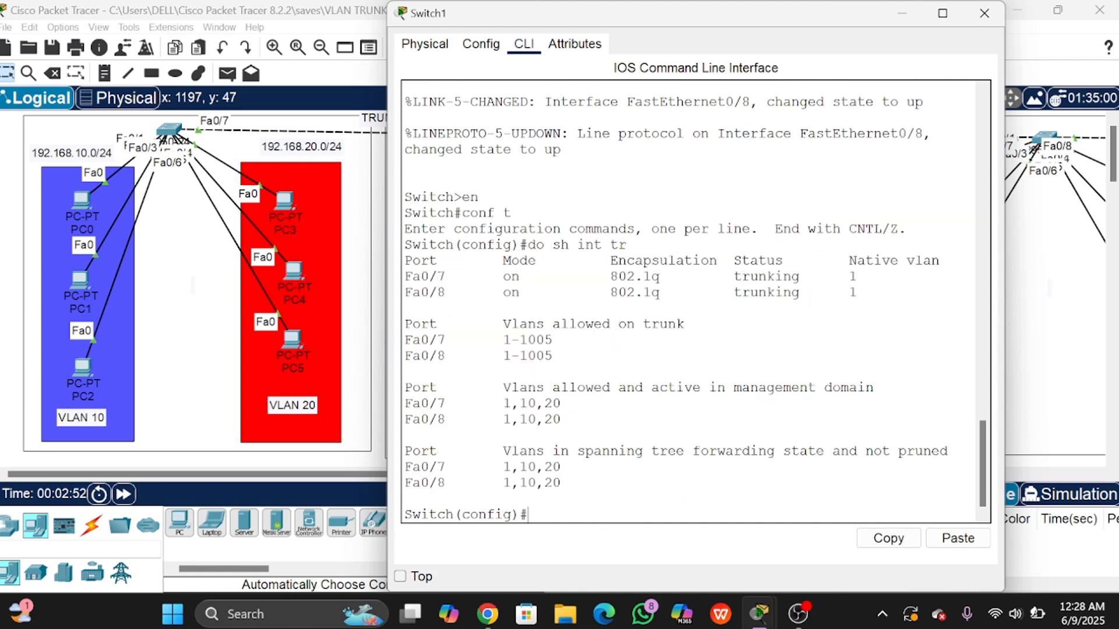
left_click_drag(783, 276, 856, 276)
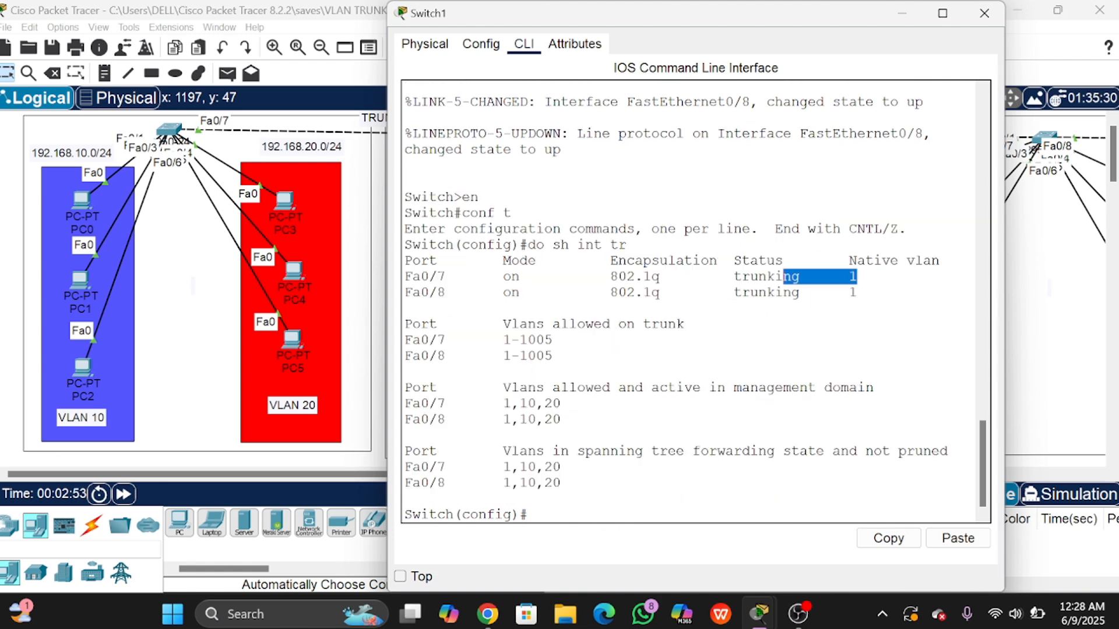
left_click(364, 220)
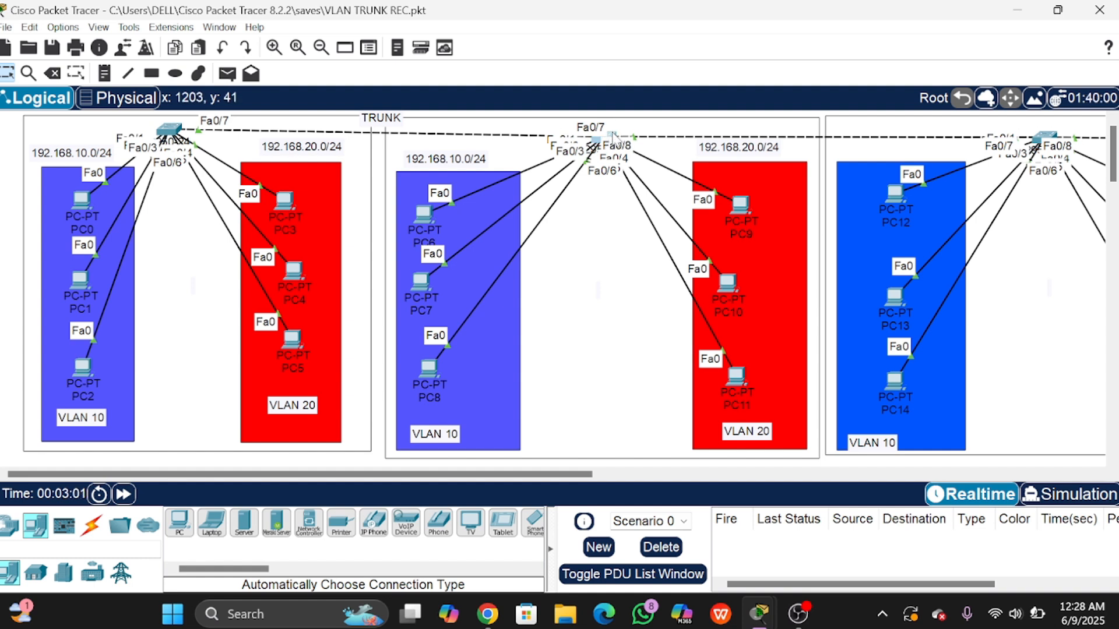
mouse_move(613, 136)
left_mouse_down()
mouse_move(621, 125)
mouse_move(607, 134)
left_mouse_up()
Step: On Switch1's Fa0/7 interface, apply switchport trunk native vlan 20
left_click(607, 135)
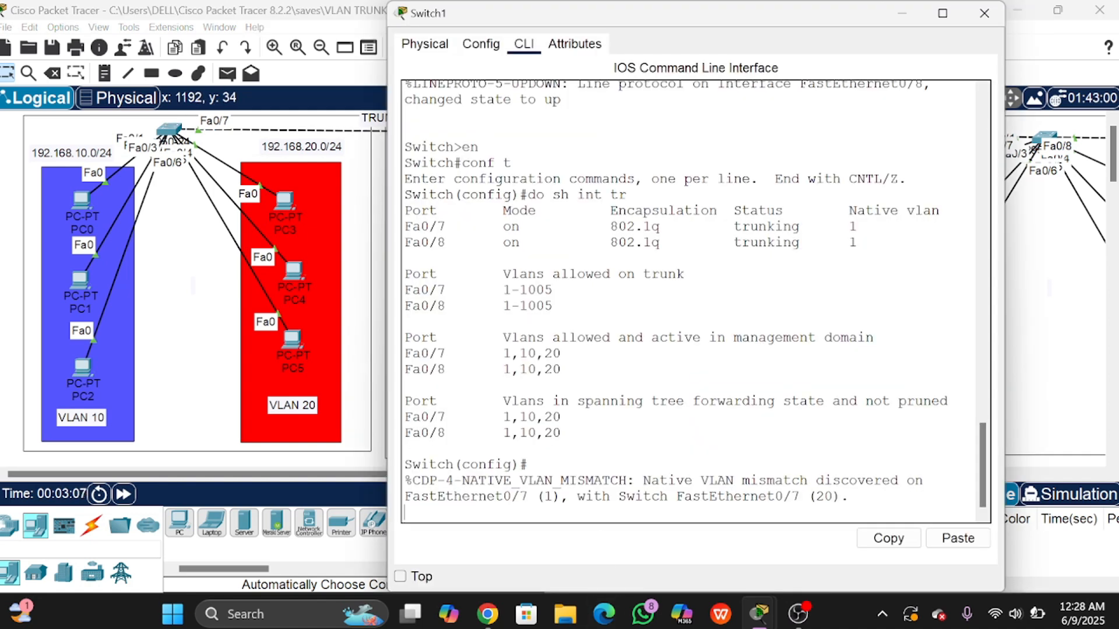
key("Return")
type("int ")
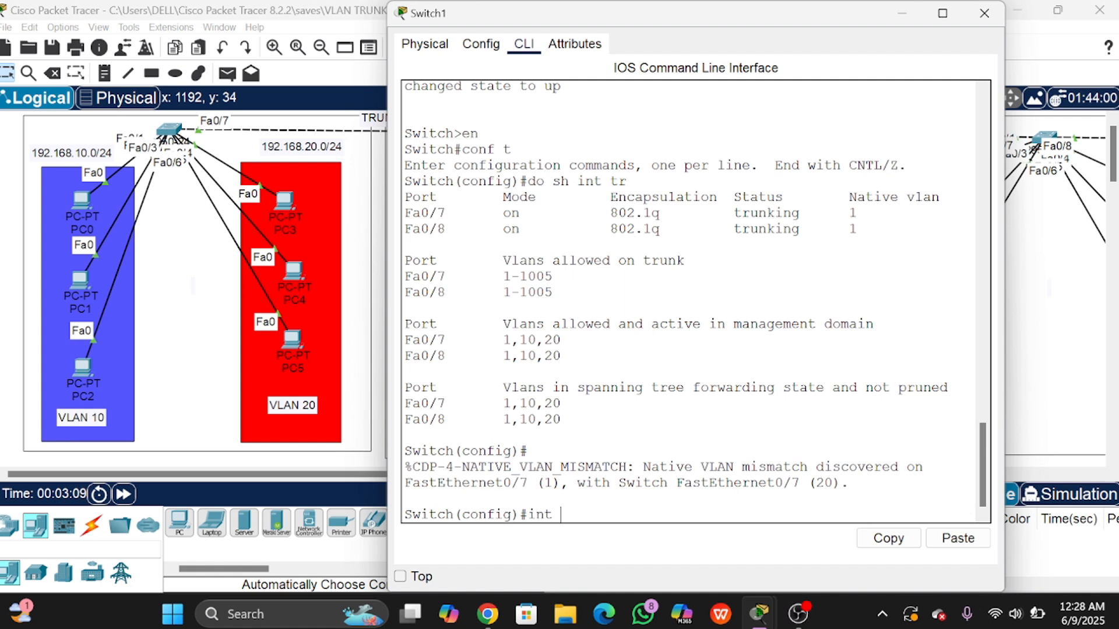
type("fa0/7")
key("Return")
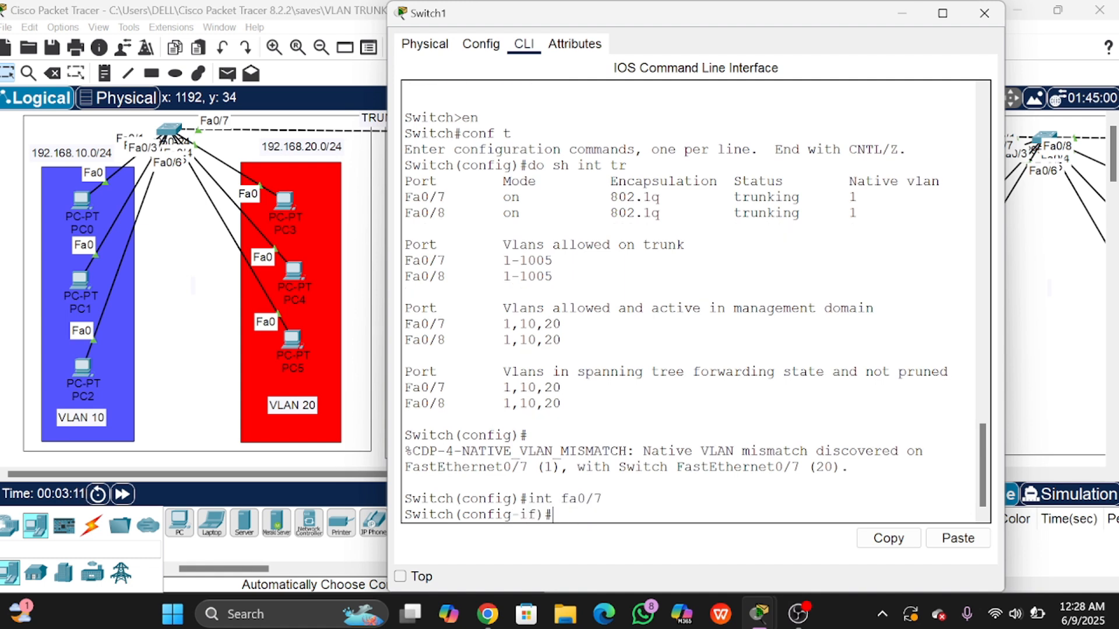
type("sw")
key("Tab")
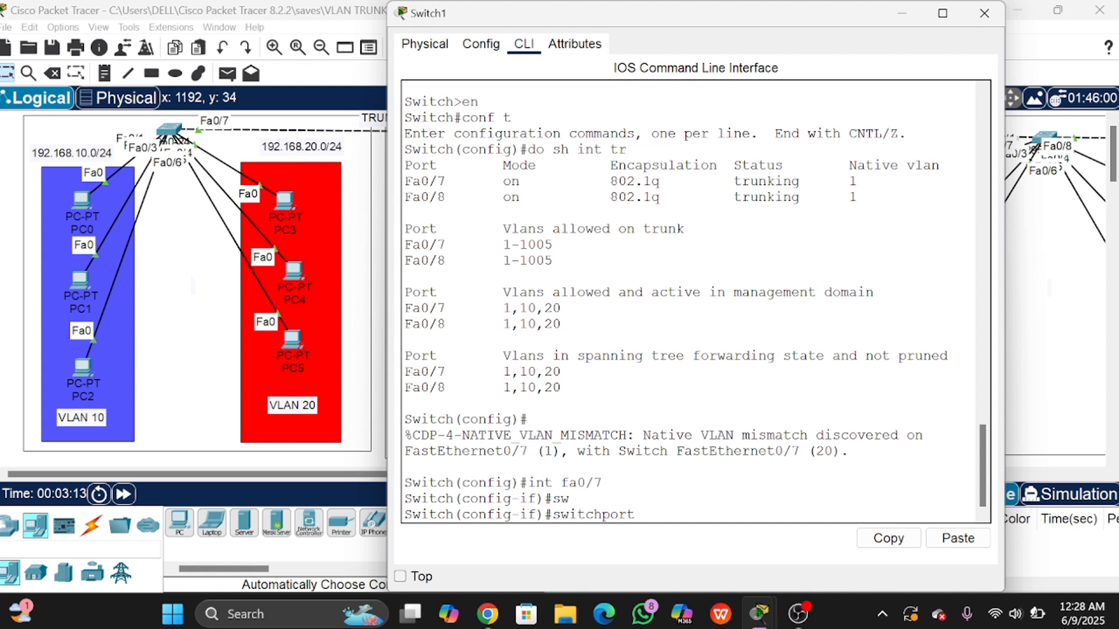
type("tr")
key("Tab")
type("na")
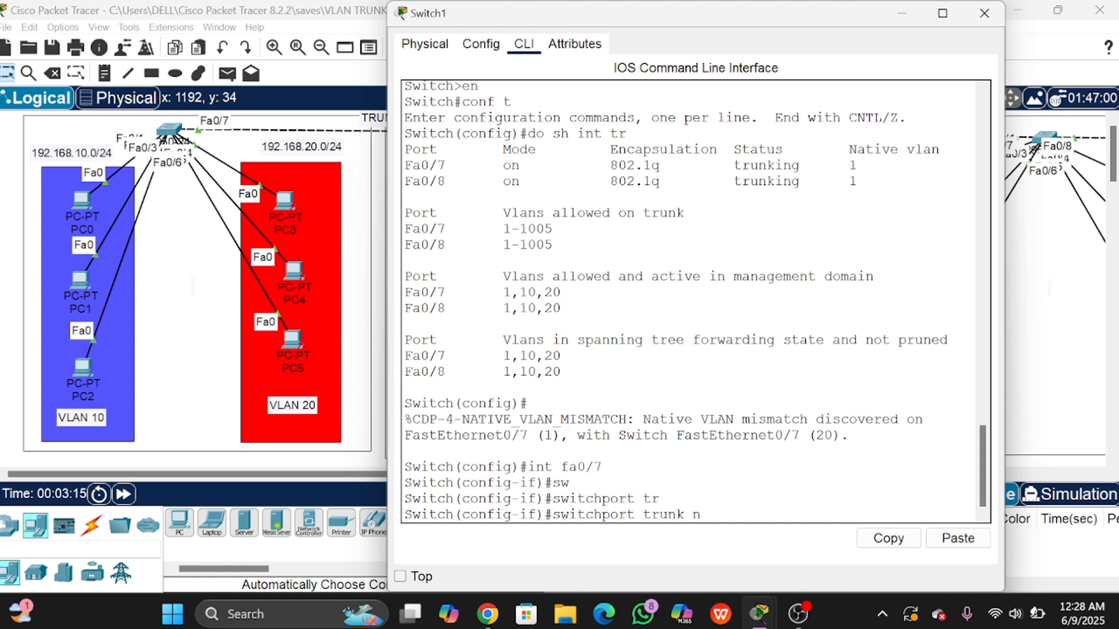
key("Tab")
type("v")
key("Tab")
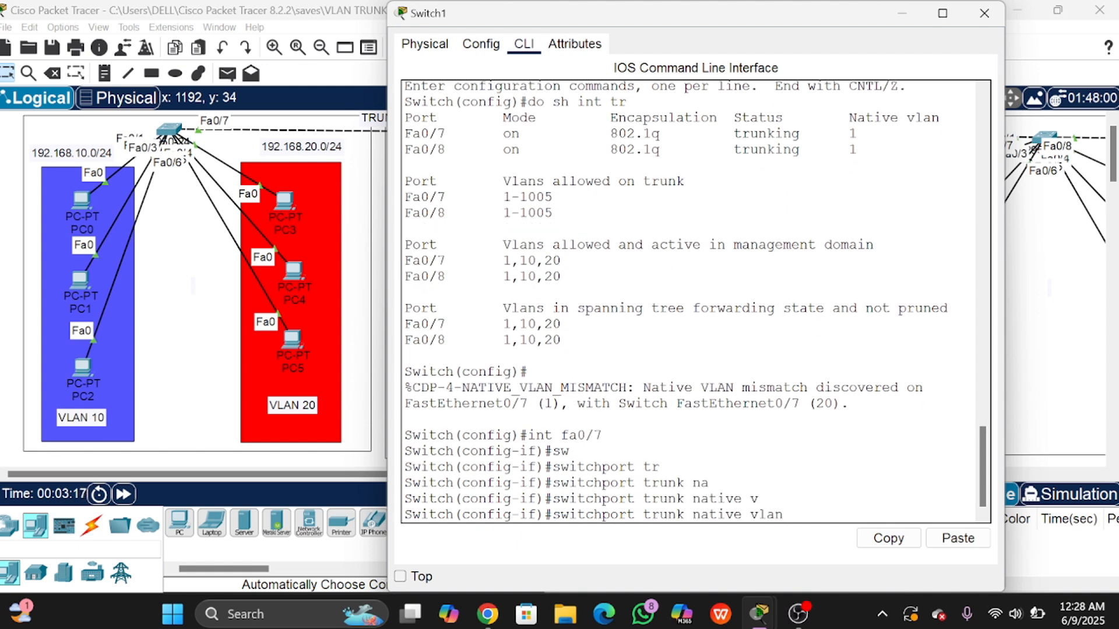
type("20")
key("Return")
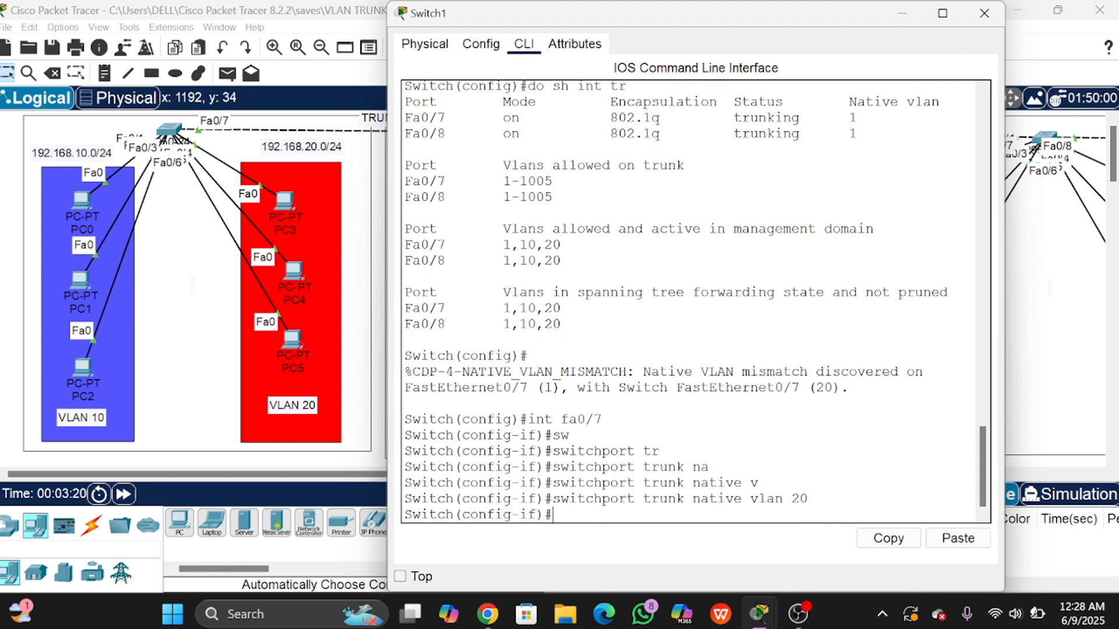
Step: Exit interface mode, confirm native VLAN 20 in the trunk summary, and close Switch1's window
type("ex")
key("Return")
type("do")
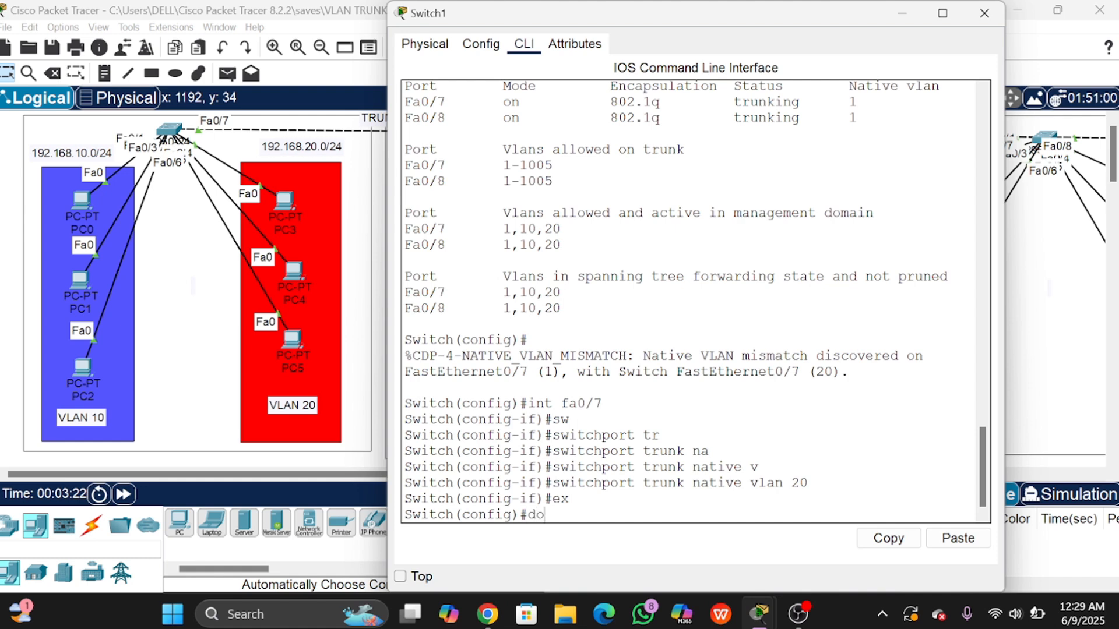
type(" sh int tr")
key("Return")
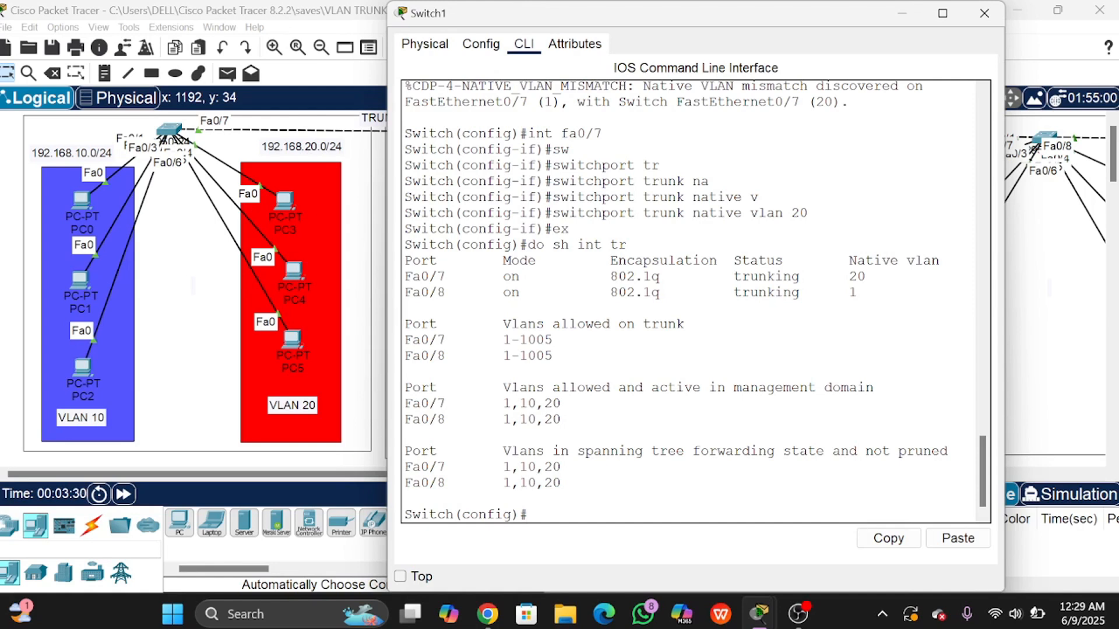
left_click_drag(865, 278, 552, 245)
left_click(552, 245)
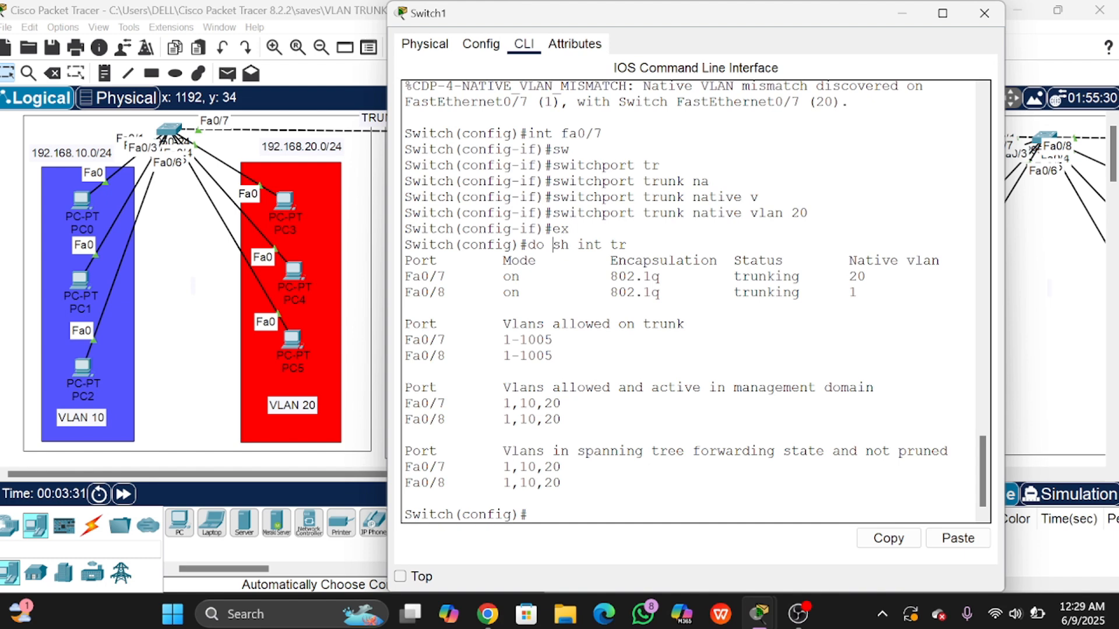
left_click(985, 14)
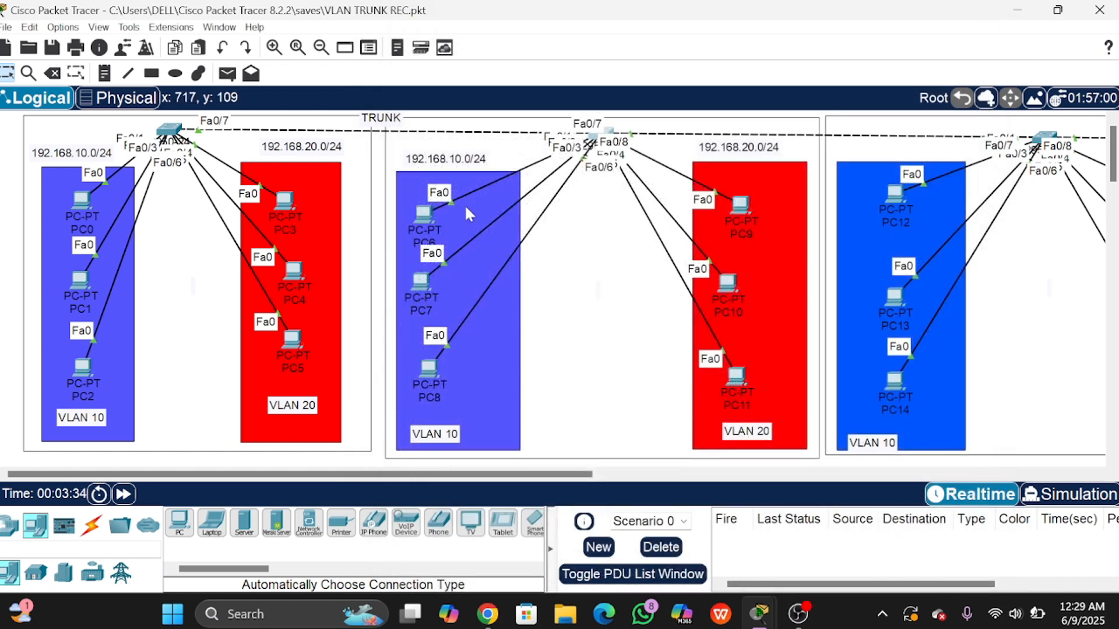
Step: In Simulation mode, add a simple PDU ping from PC4 to PC10
left_click(1052, 505)
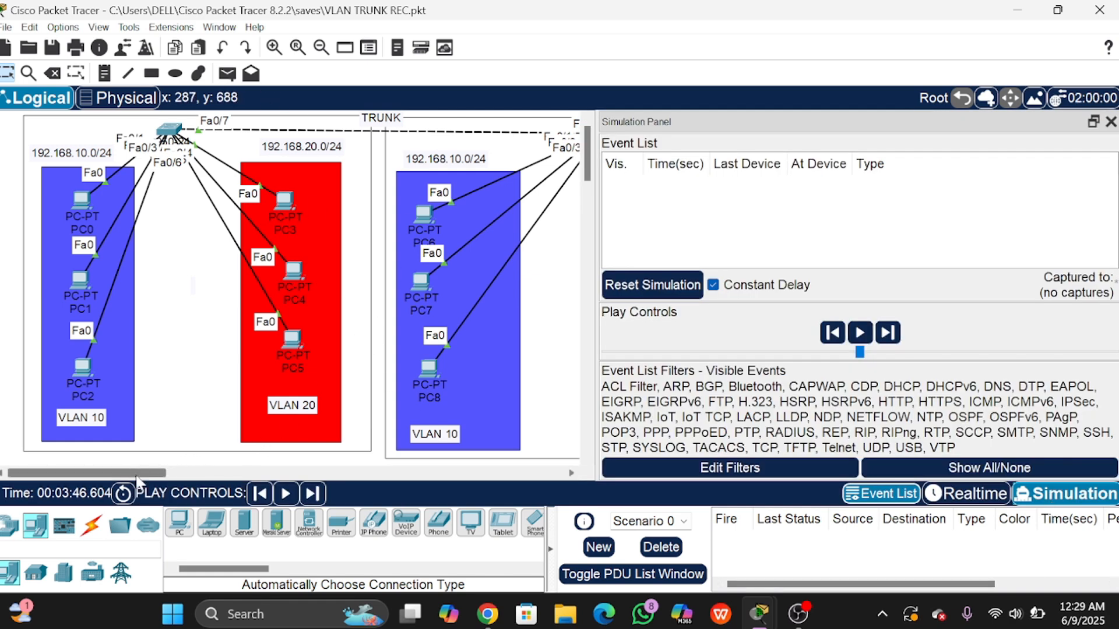
left_click_drag(137, 477, 187, 478)
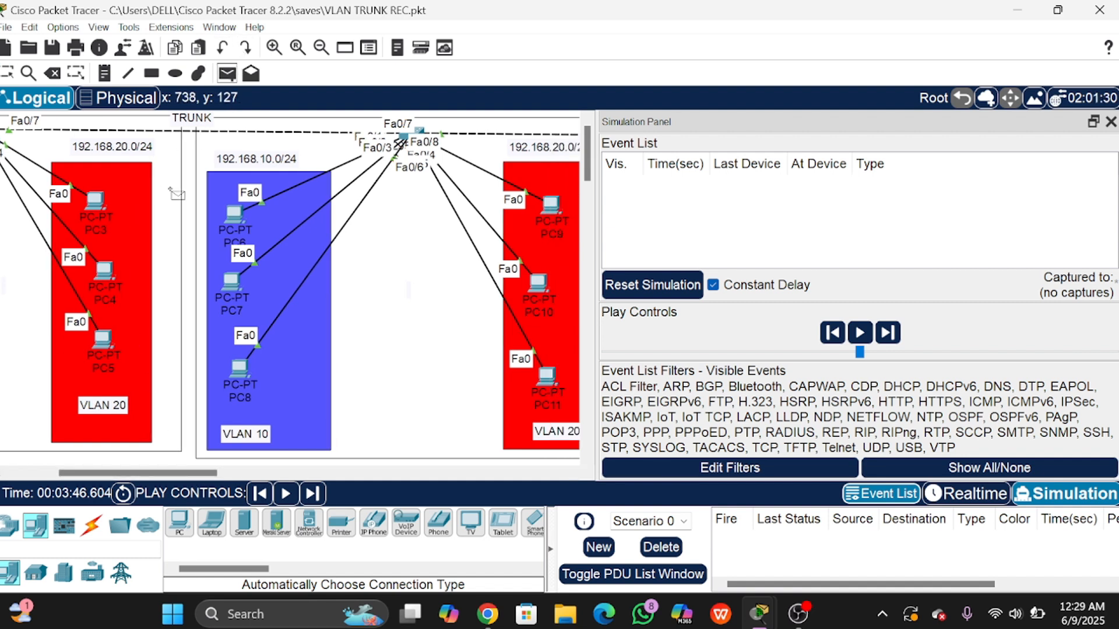
left_click(114, 274)
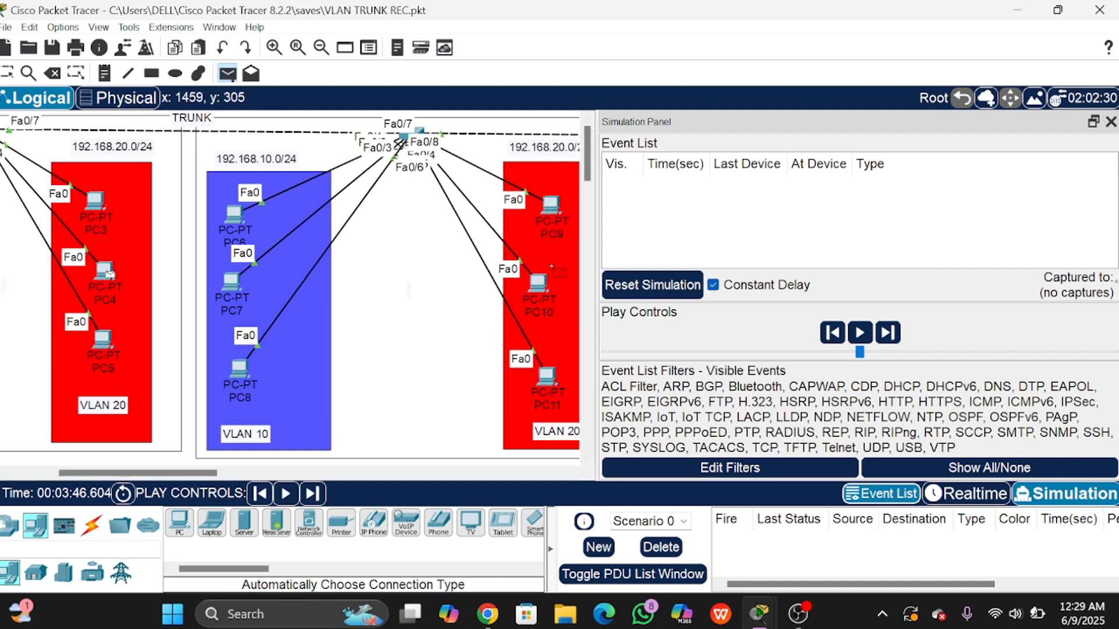
left_click(546, 284)
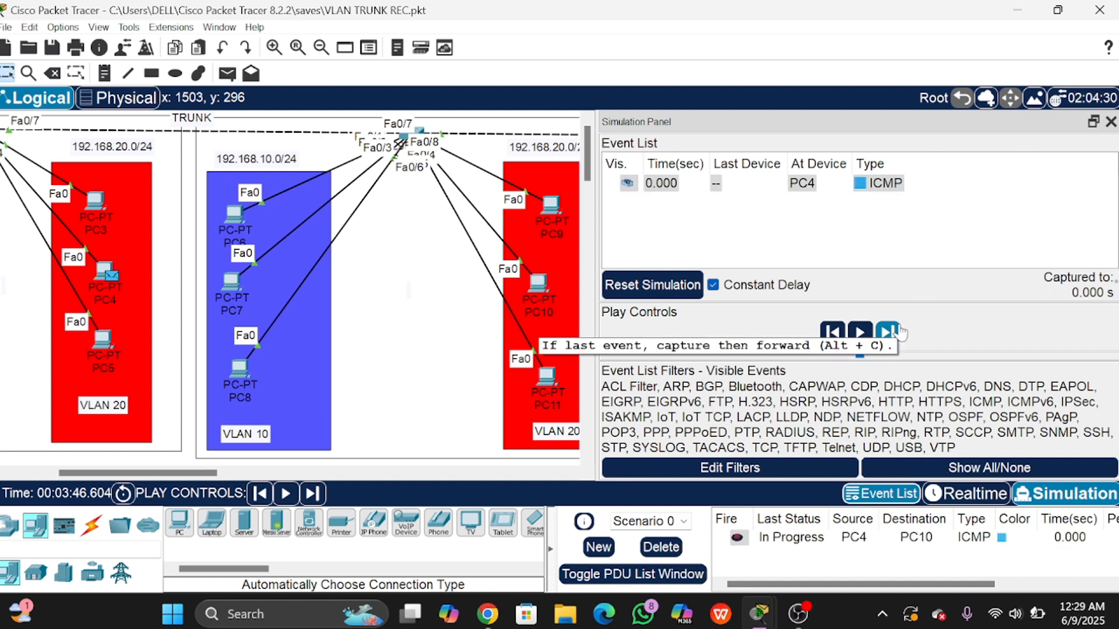
left_click_drag(182, 477, 168, 476)
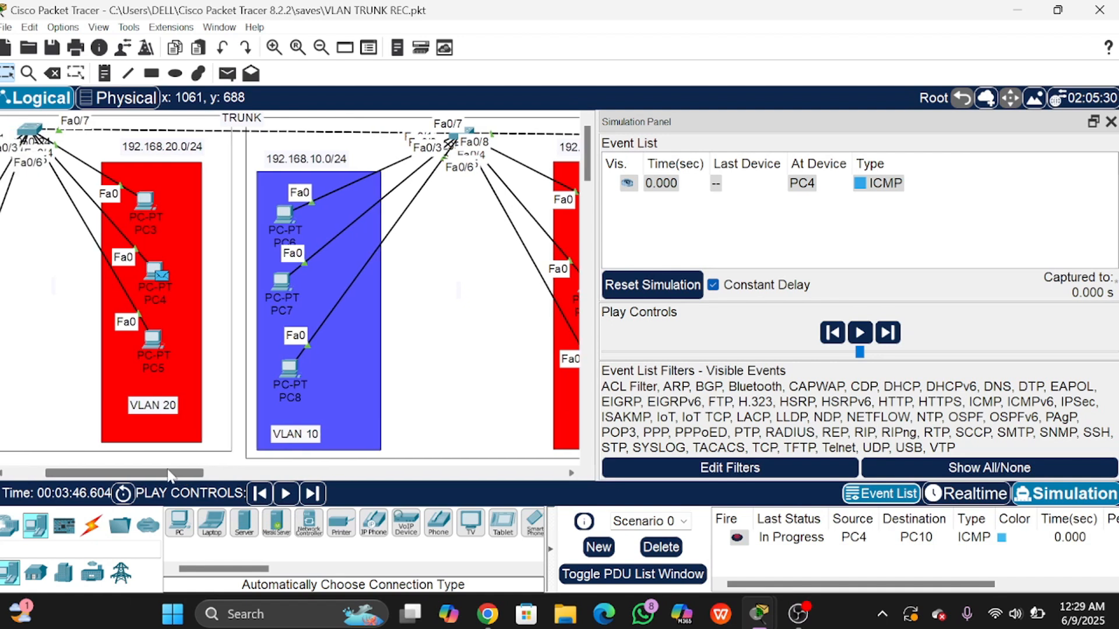
Step: Step the ping through Switch0 and Switch1 to PC10 and view PC10's packet details
left_click(896, 333)
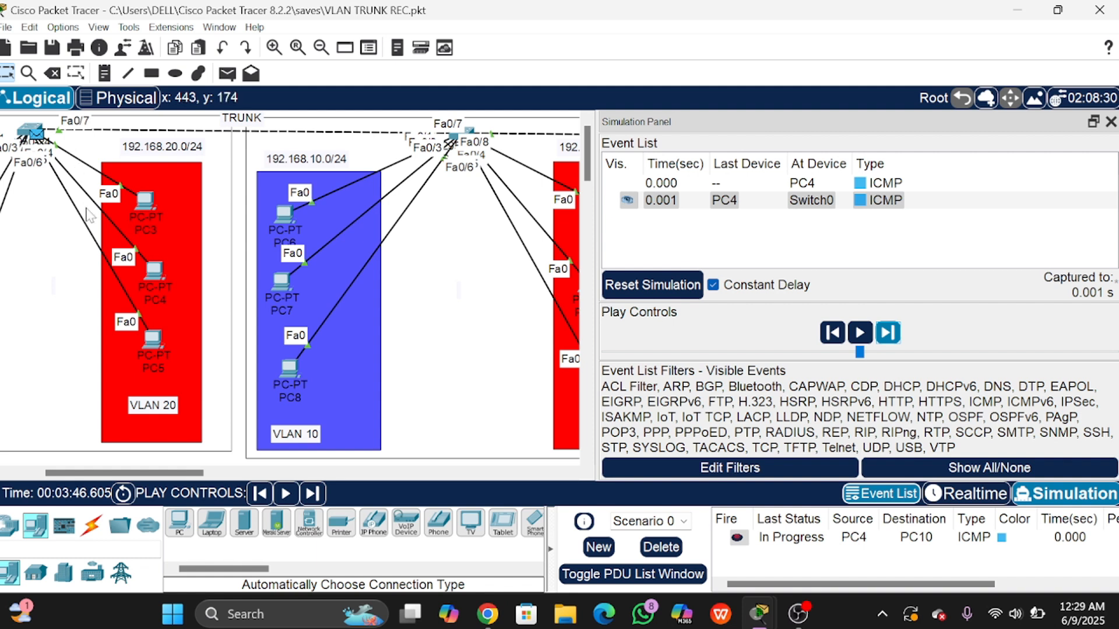
left_click(889, 334)
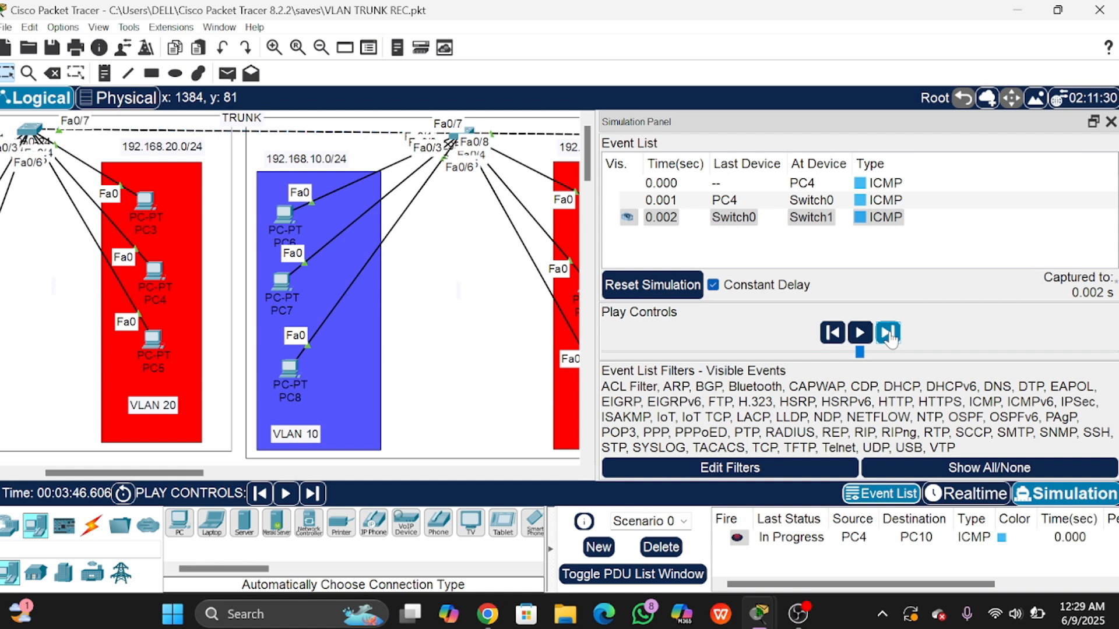
left_click(888, 334)
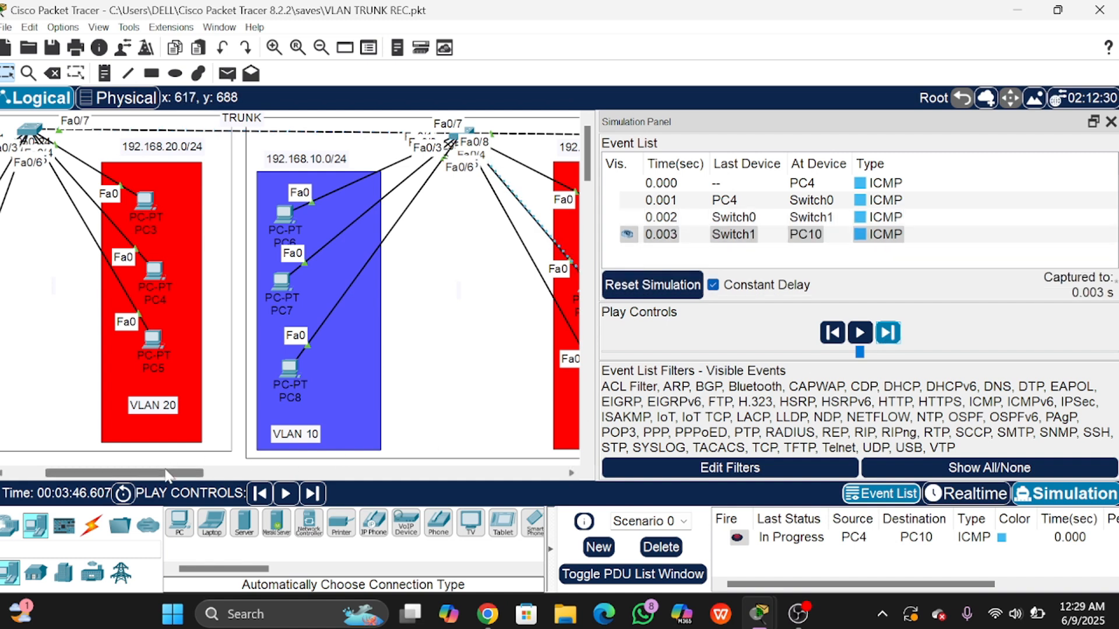
left_click_drag(168, 475, 193, 475)
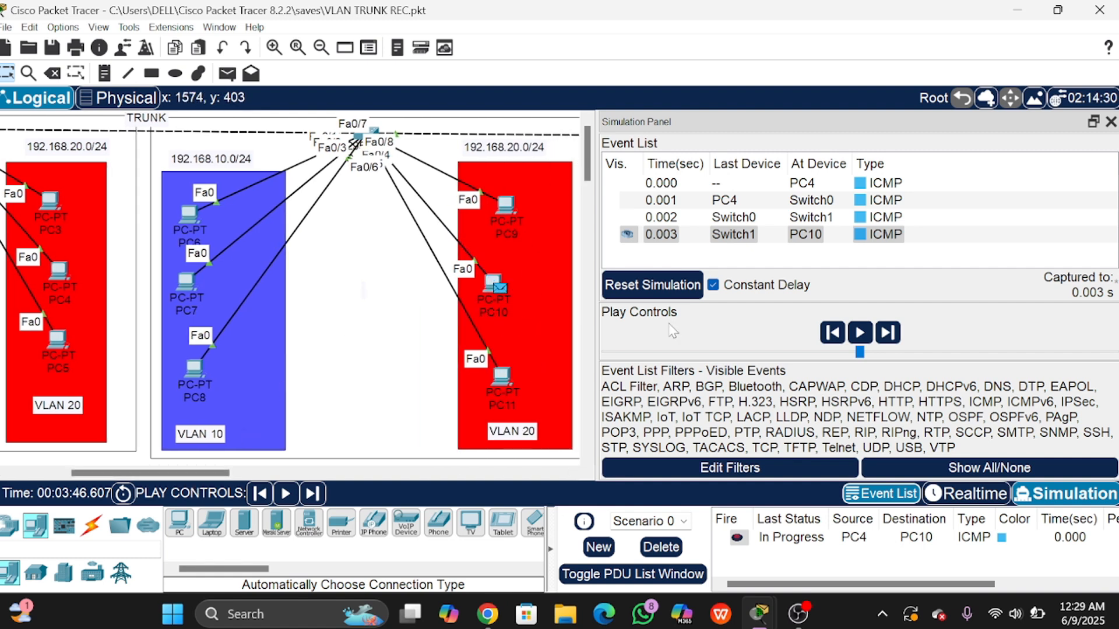
left_click(887, 333)
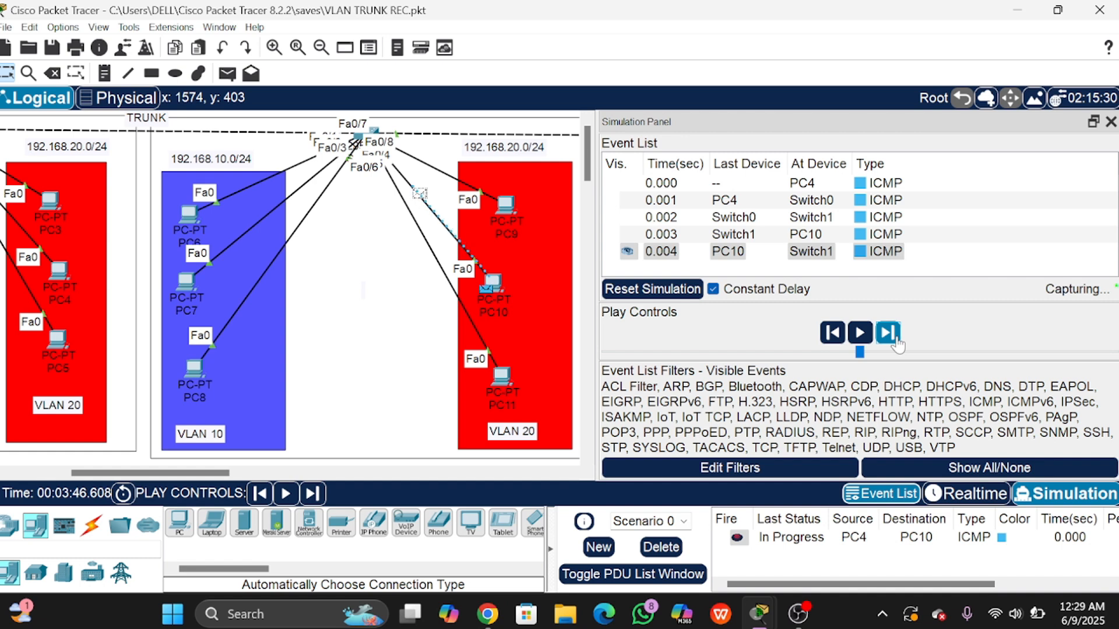
left_click(880, 234)
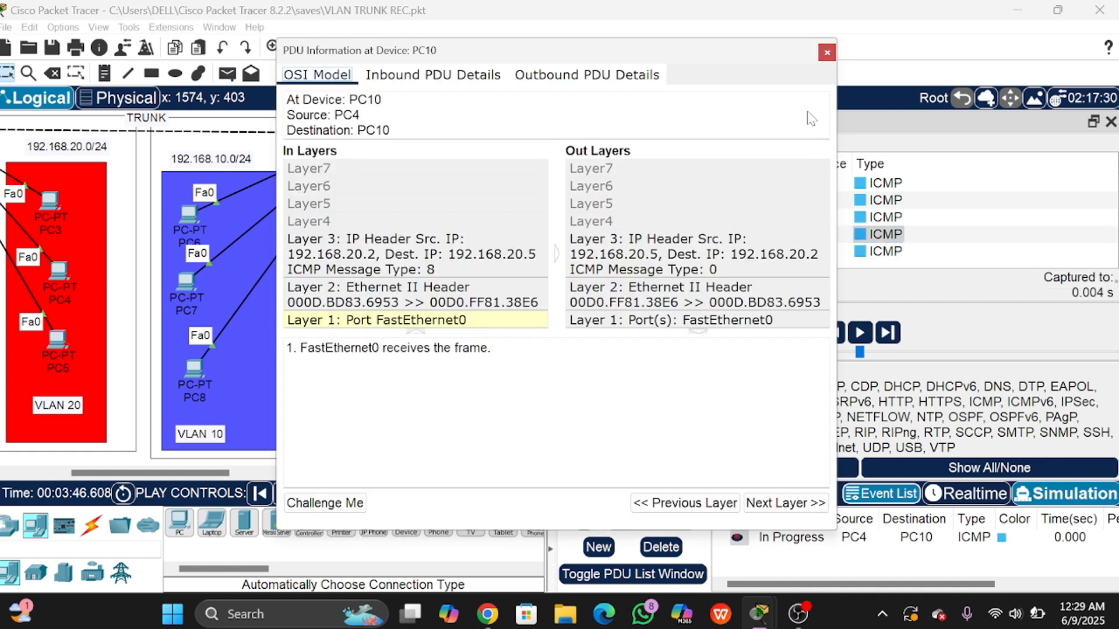
Step: Inspect the packets at Switch1, then forward the echo reply through Switch0 back to PC4
left_click(826, 53)
left_click(896, 217)
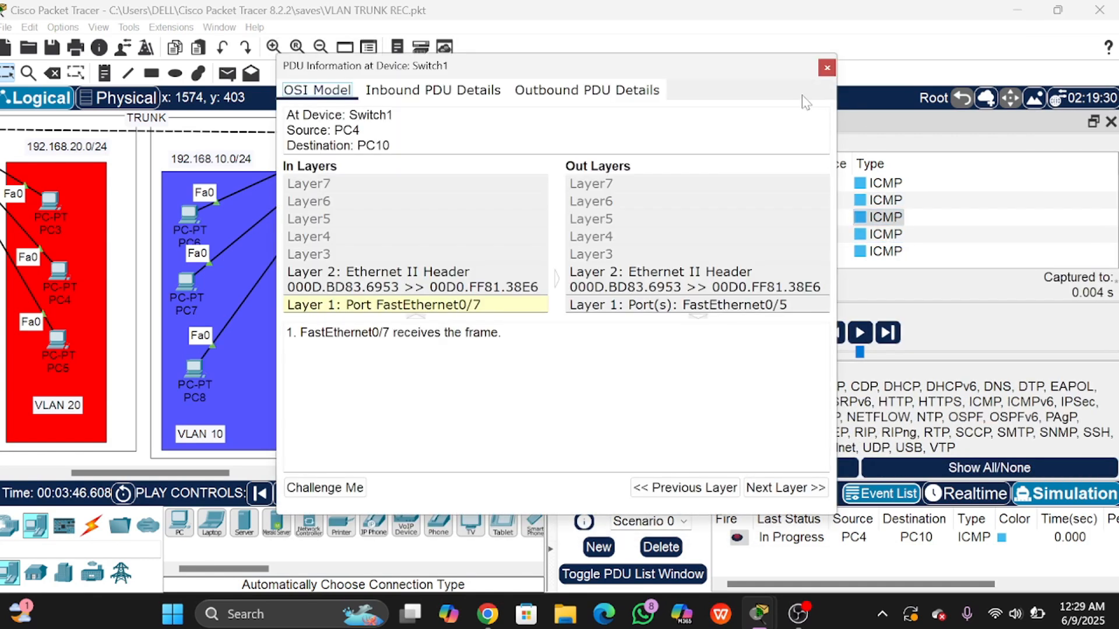
left_click(827, 67)
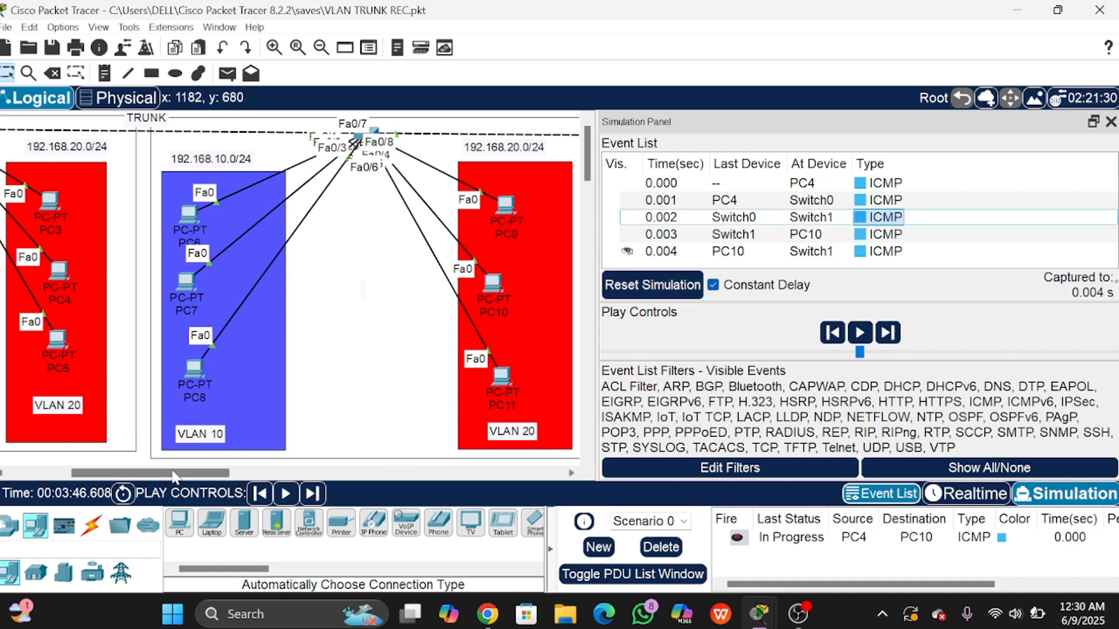
left_click_drag(174, 474, 145, 476)
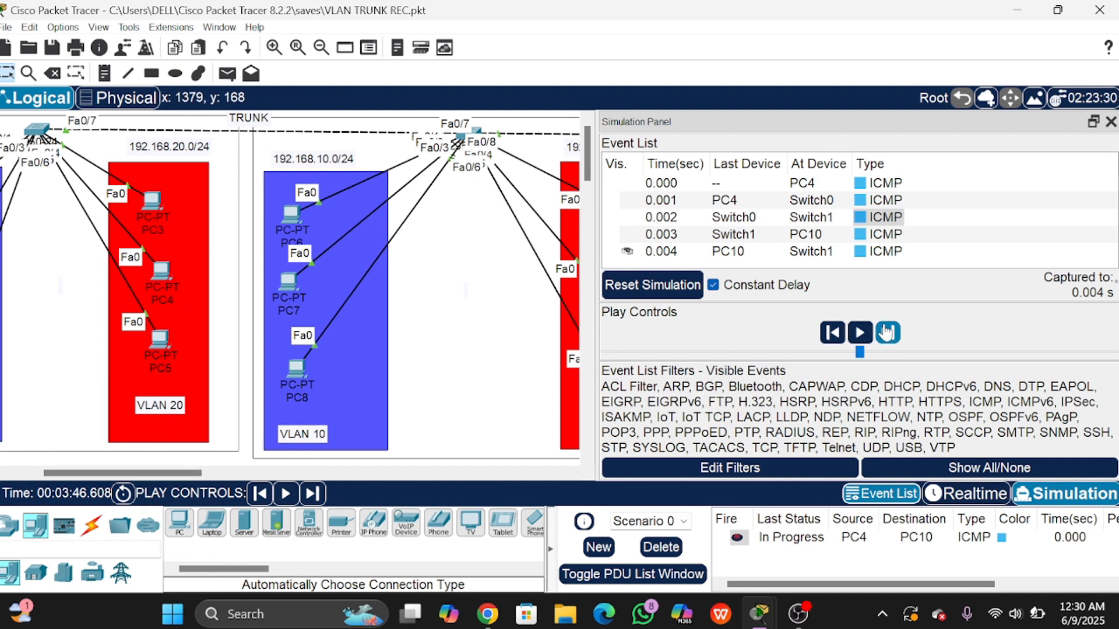
left_click(895, 251)
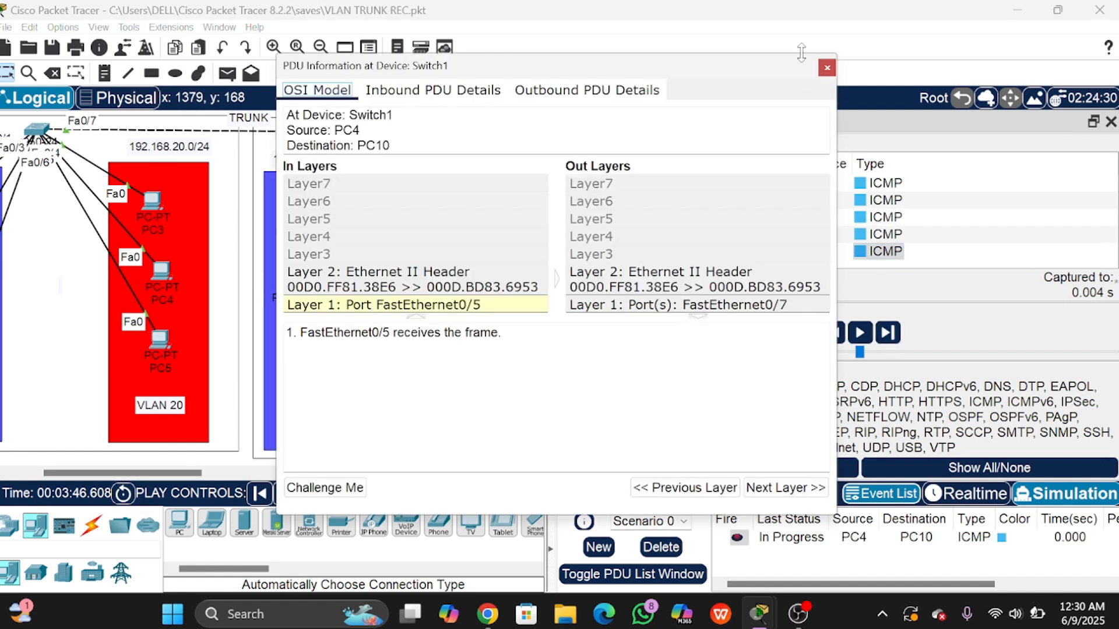
left_click(826, 67)
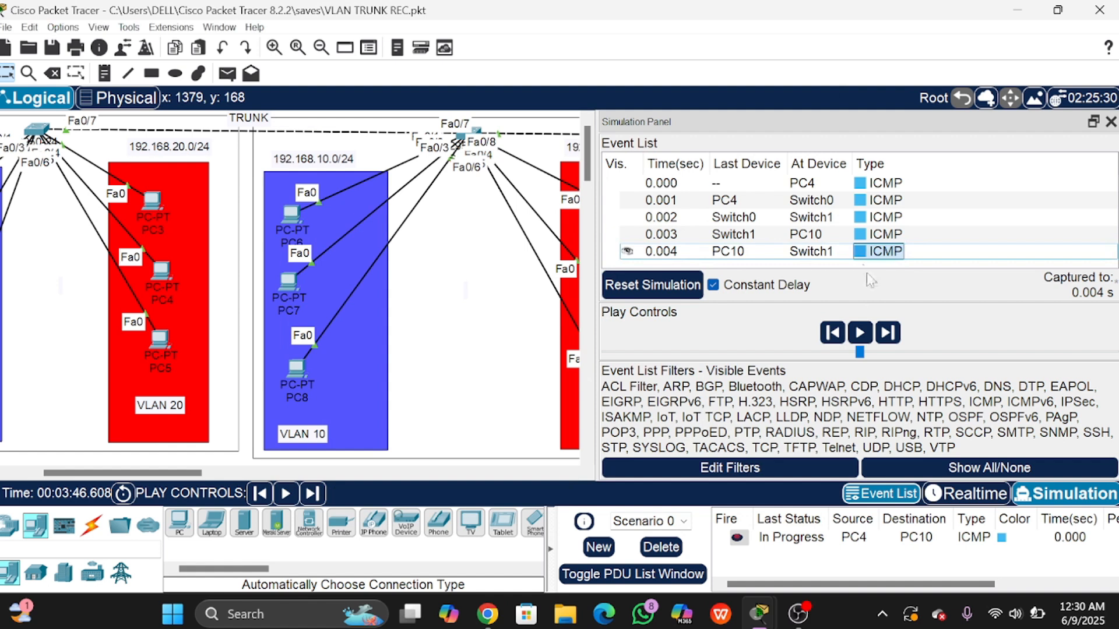
left_click(887, 333)
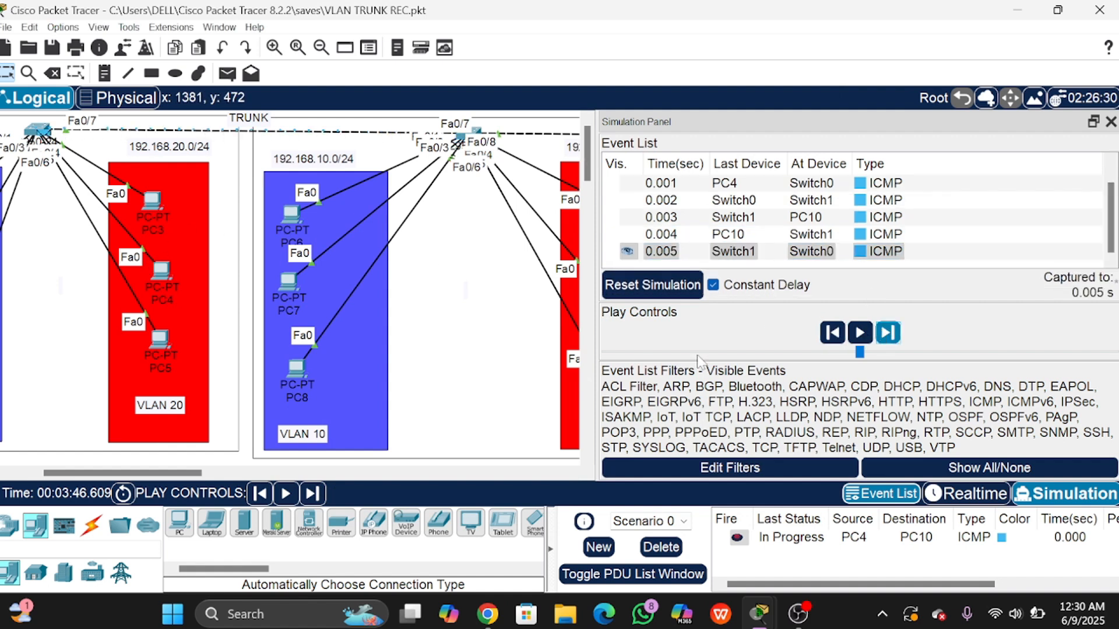
left_click(887, 333)
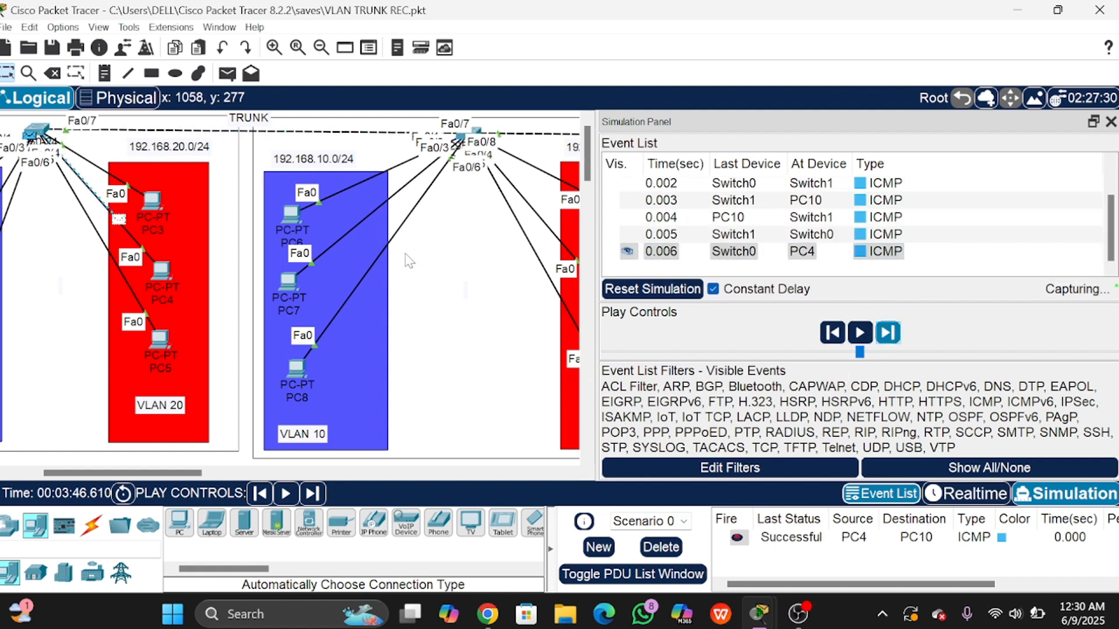
left_click(897, 337)
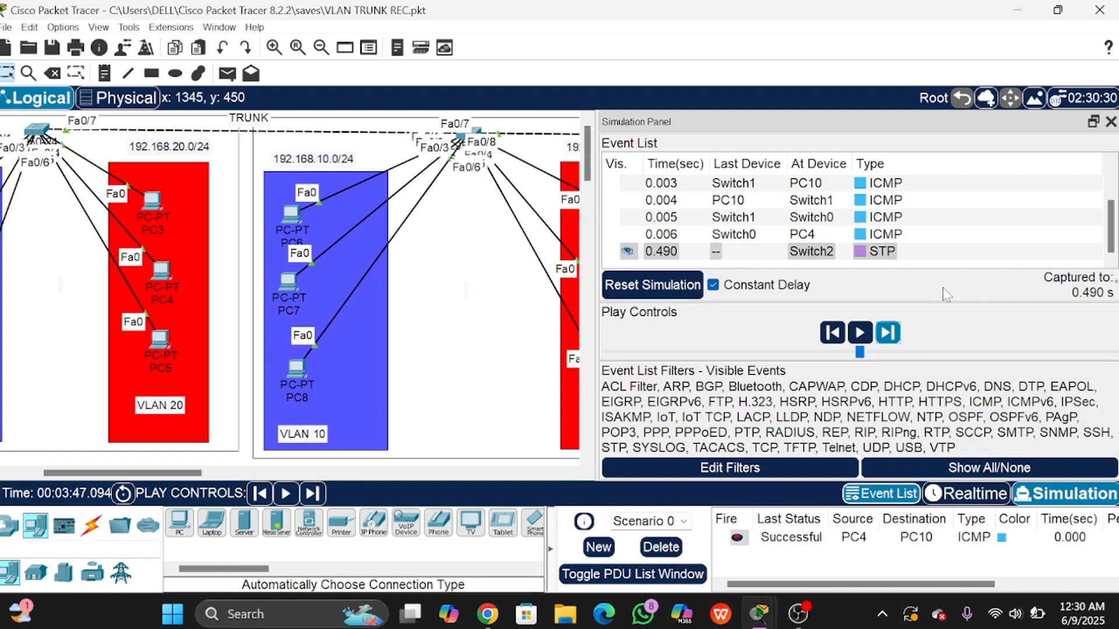
Step: Review the PDU details of every reply and request event back to PC4's original request
left_click(869, 235)
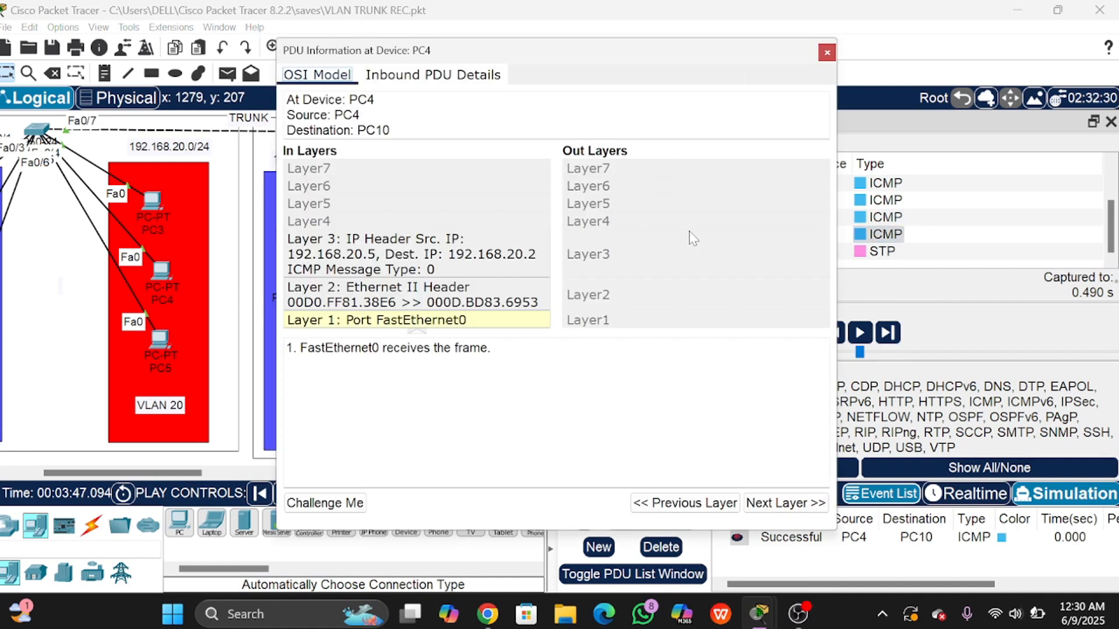
left_click(884, 217)
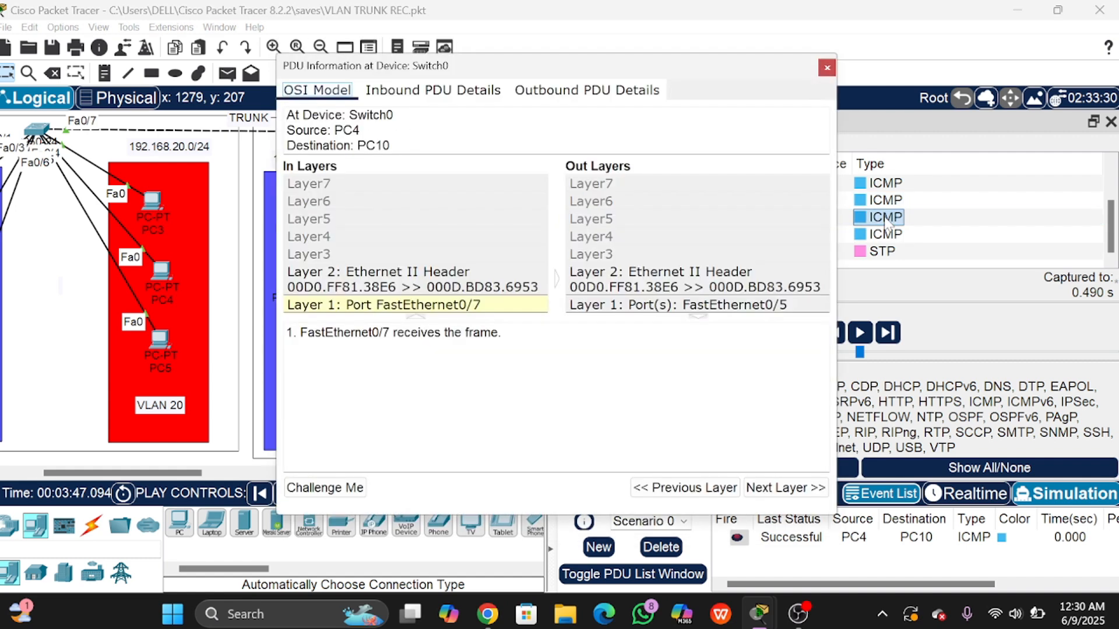
left_click(886, 202)
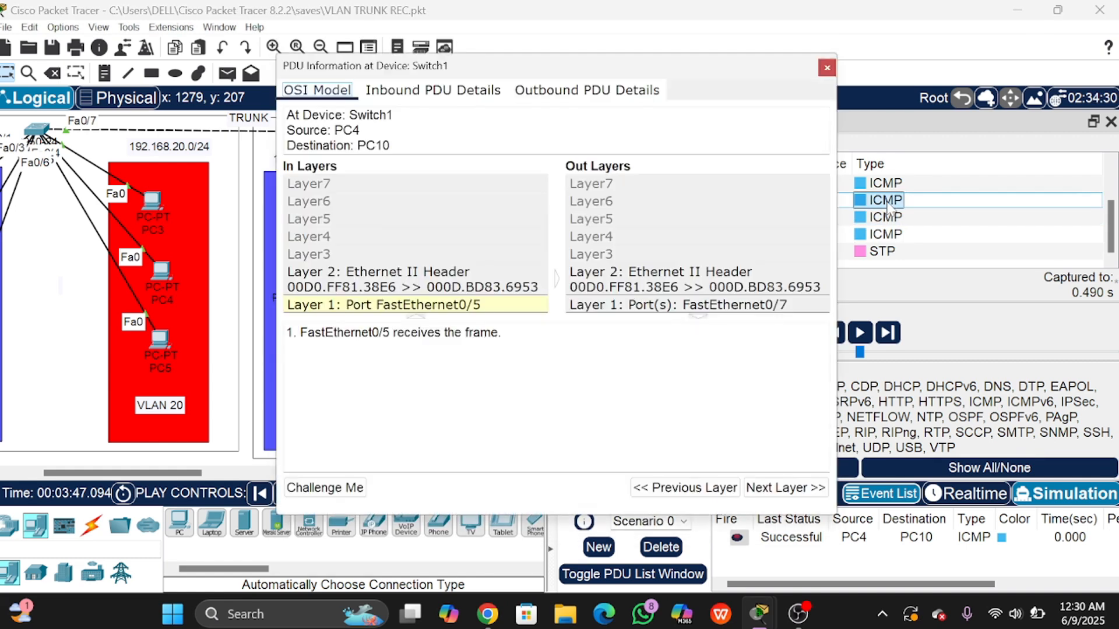
left_click(885, 184)
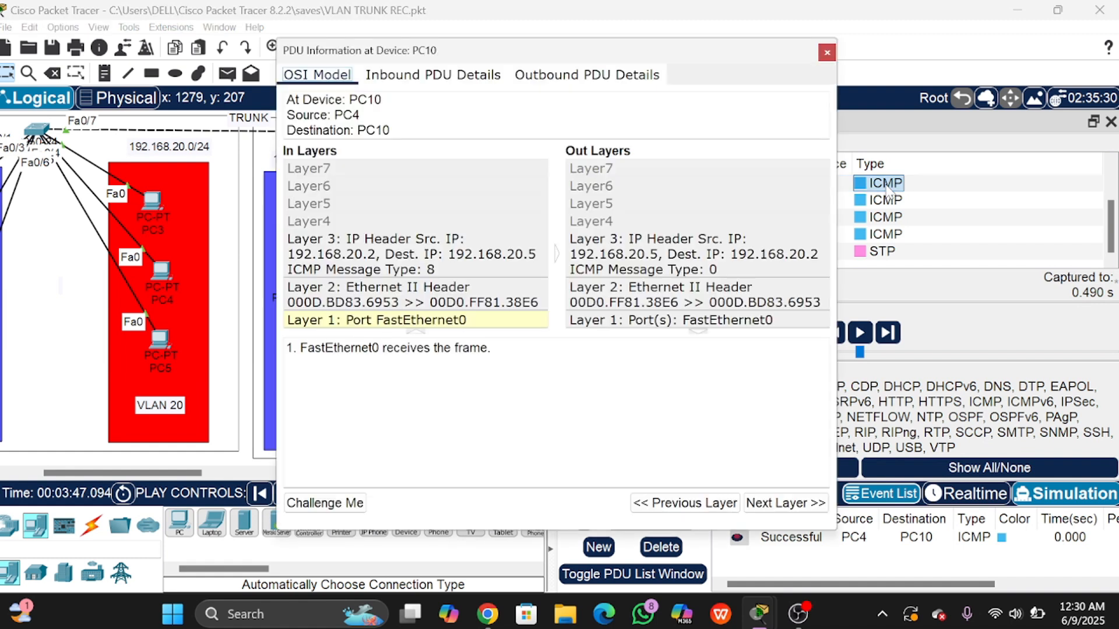
scroll(889, 234, "up", 1)
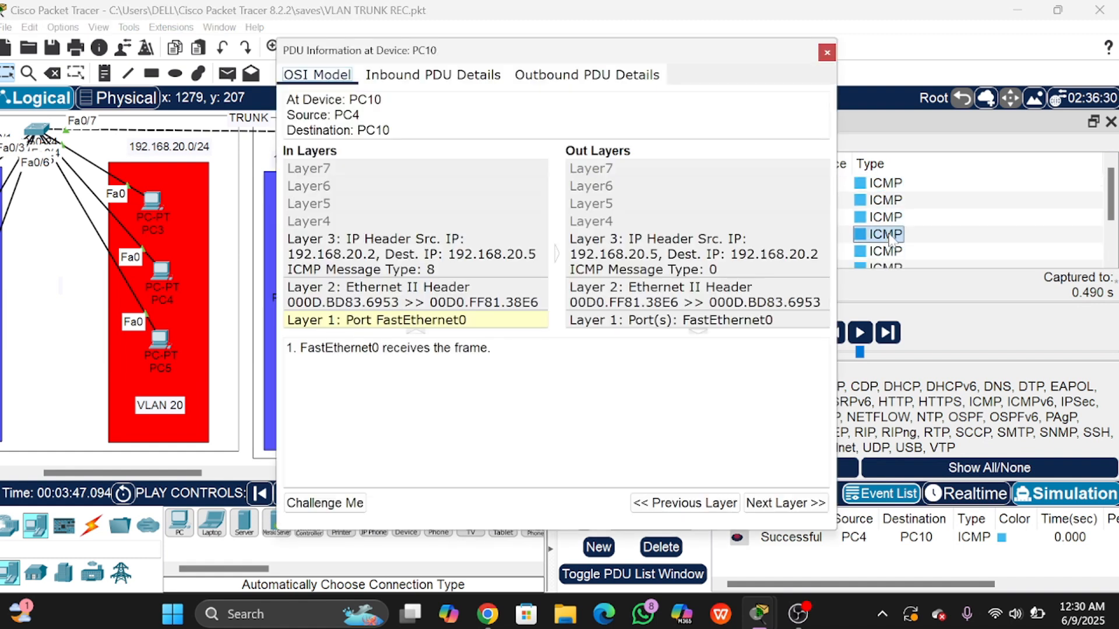
left_click(886, 216)
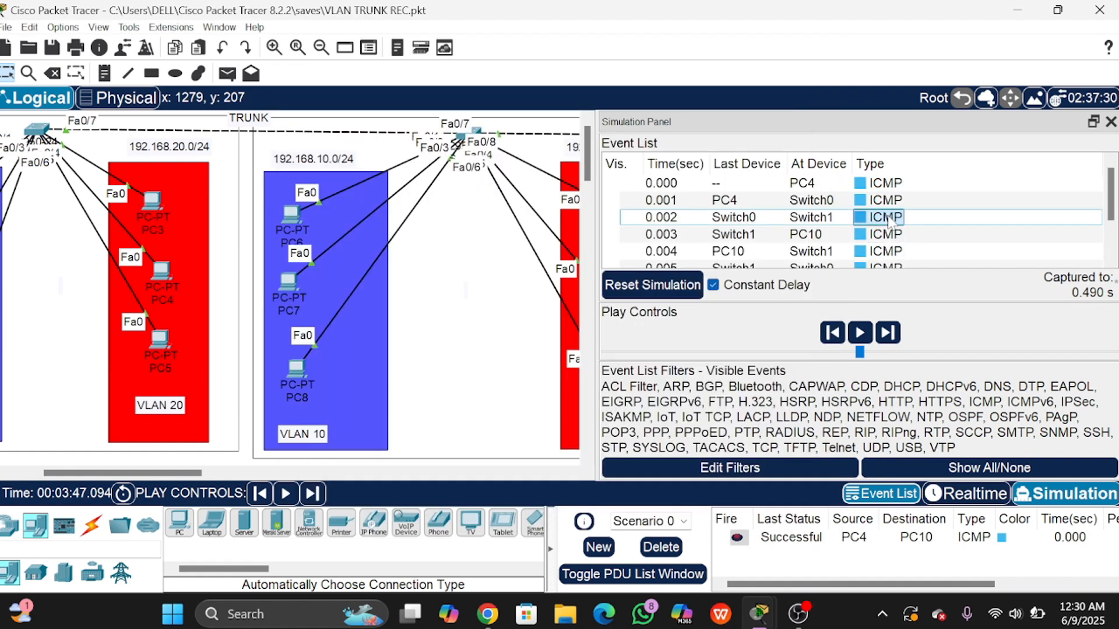
left_click(885, 200)
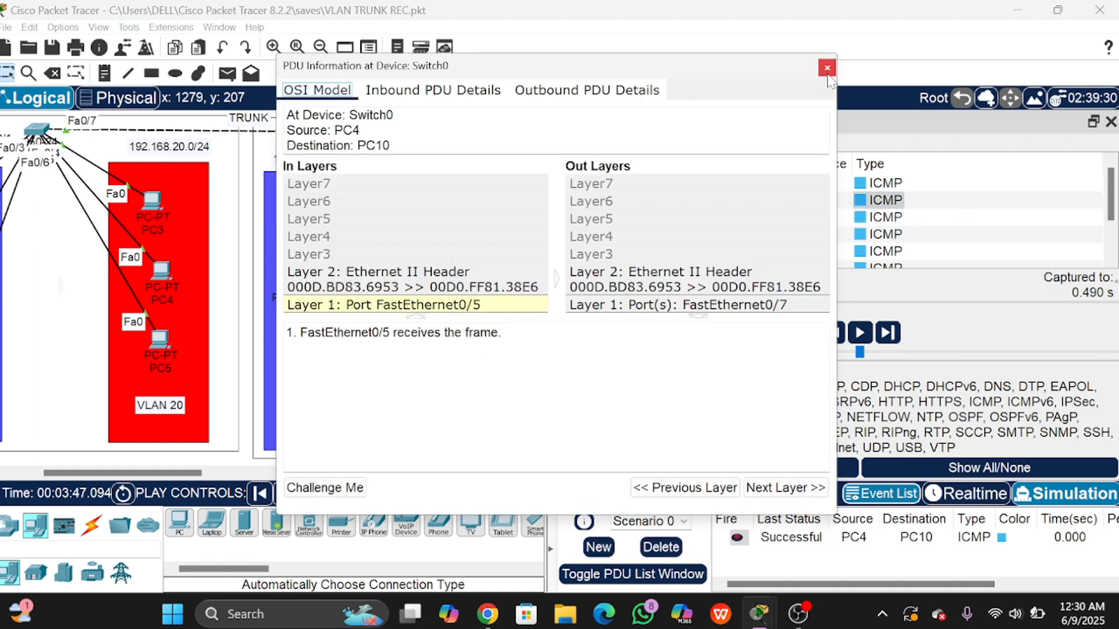
left_click(827, 68)
left_click(886, 183)
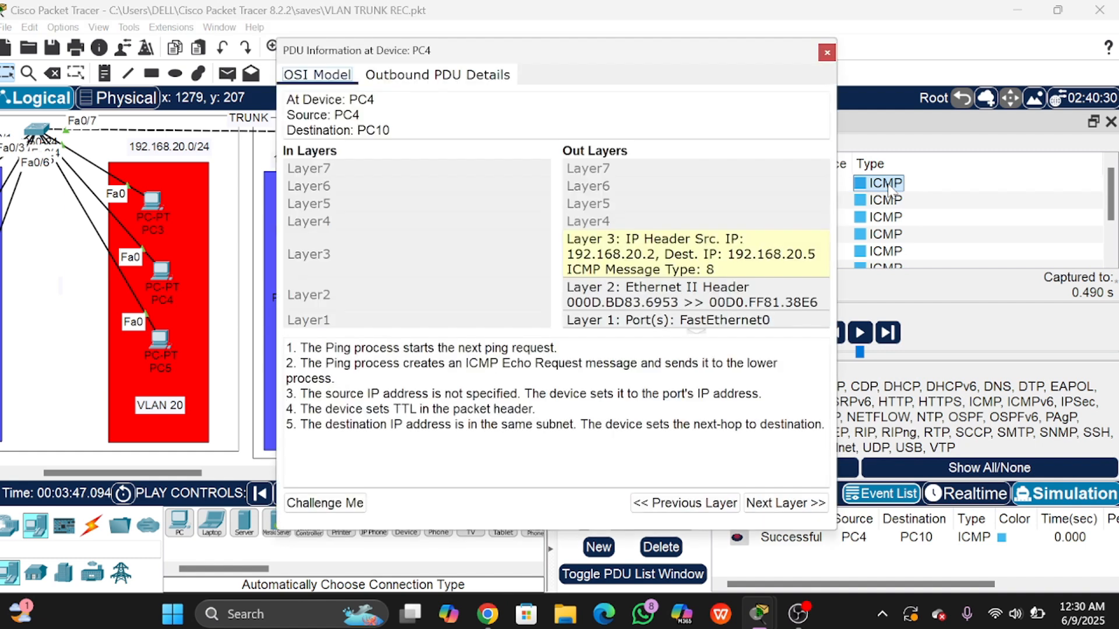
left_click(828, 53)
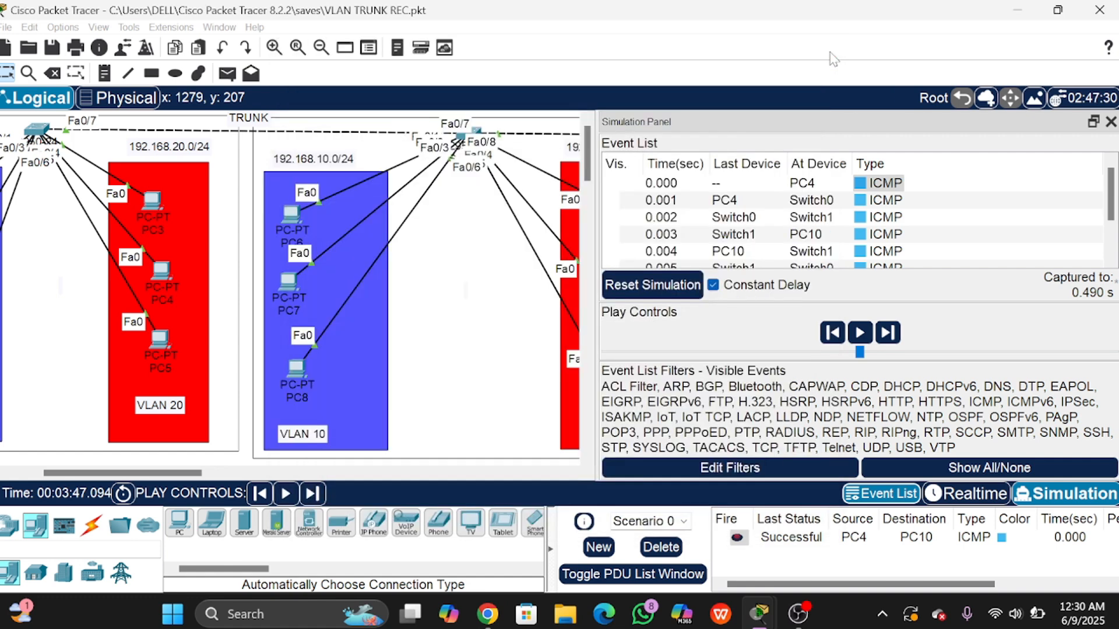
Step: Switch back to Realtime mode and open Switch0's CLI
scroll(877, 220, "down", 1)
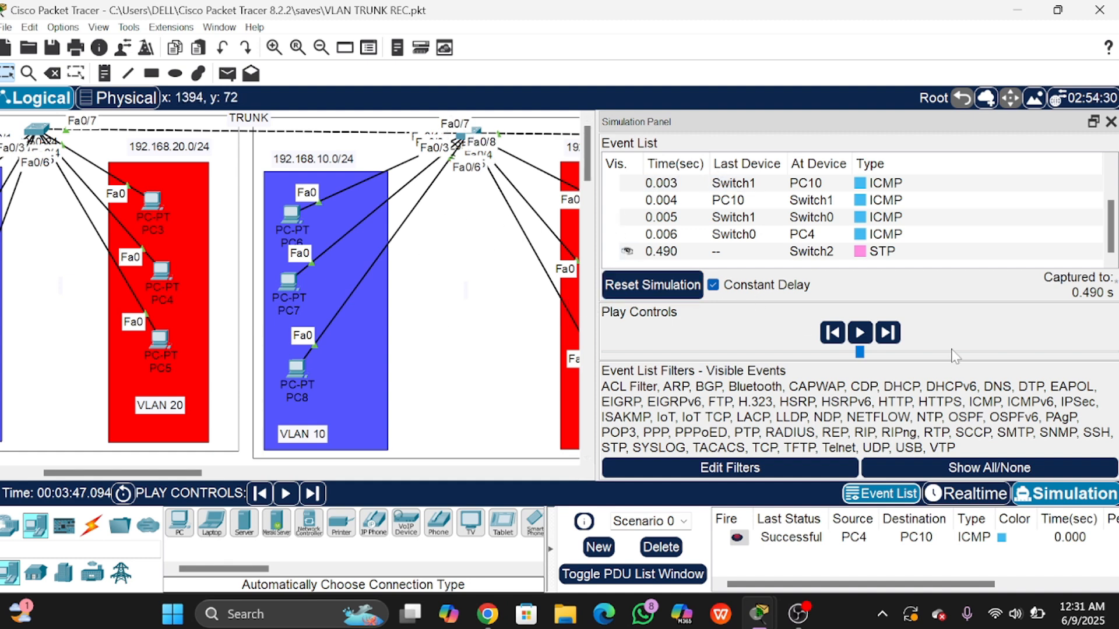
left_click(981, 498)
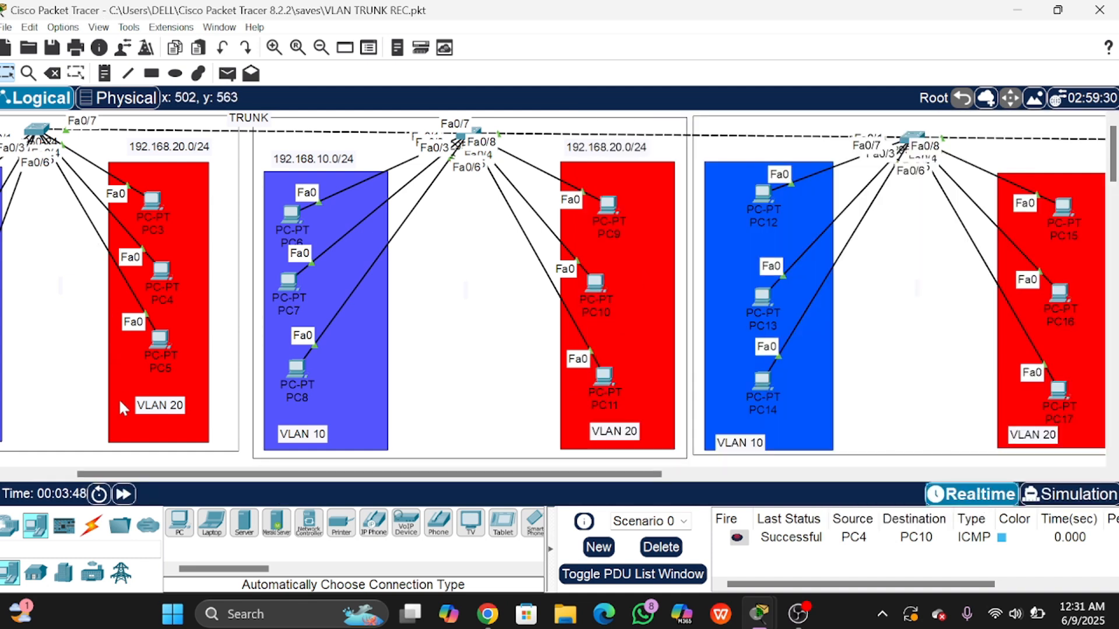
left_click_drag(128, 474, 86, 474)
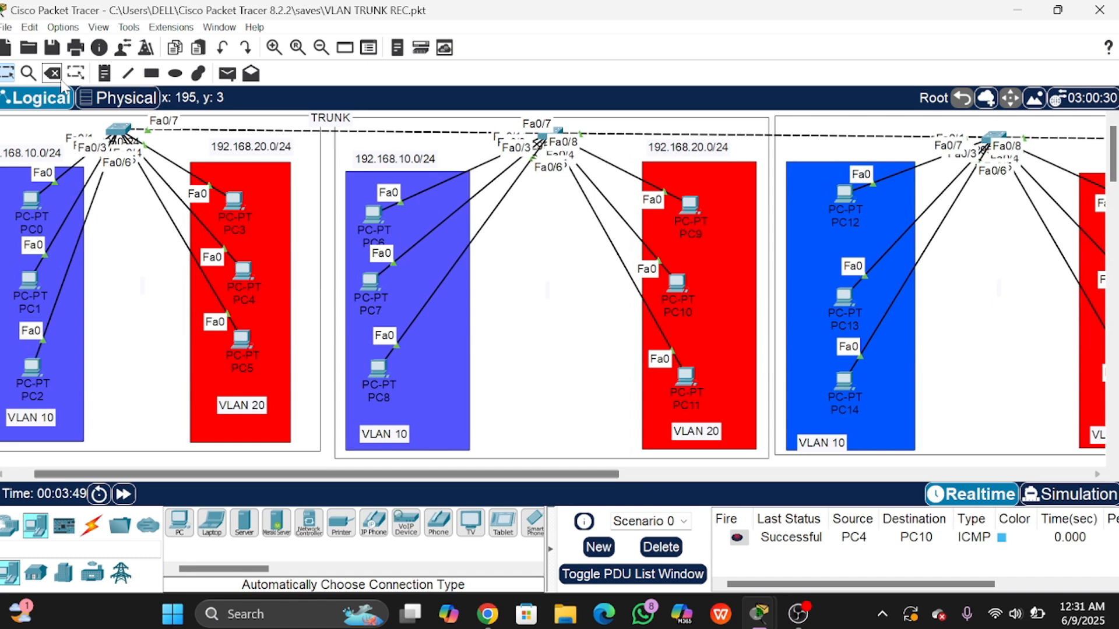
left_click(120, 130)
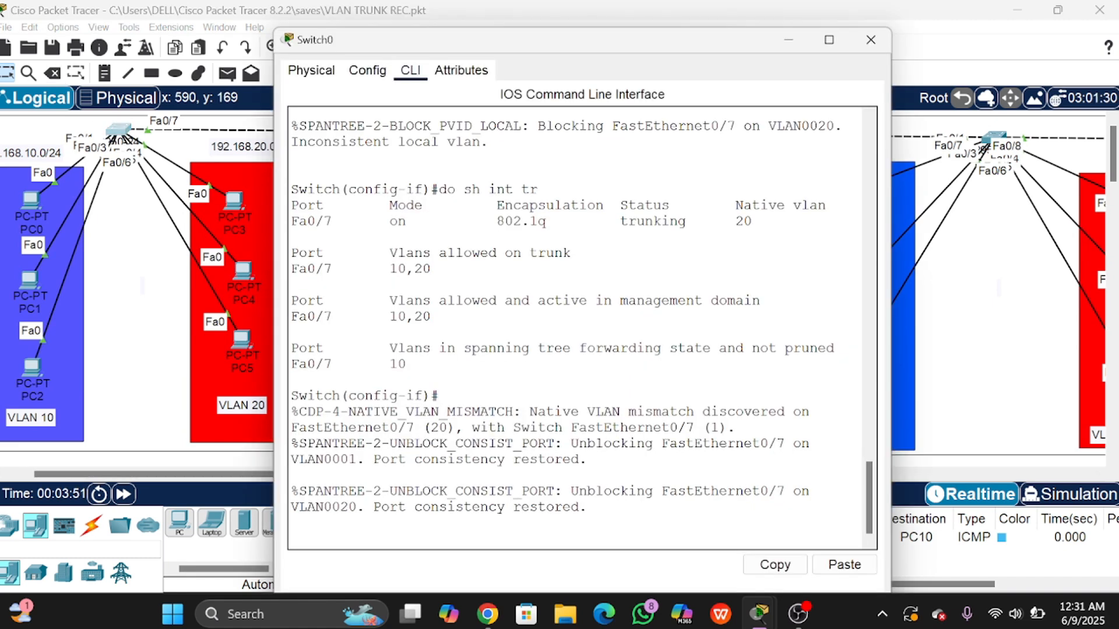
Step: Apply switchport trunk native vlan 1 to Switch0's Fa0/7
key("Return")
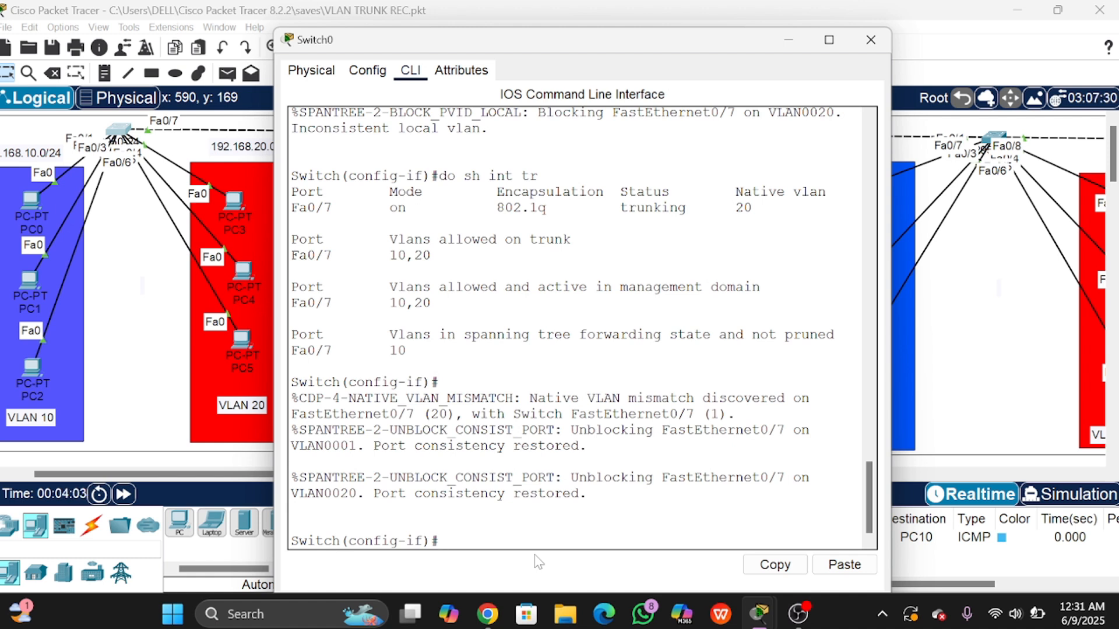
type("sw")
key("Tab")
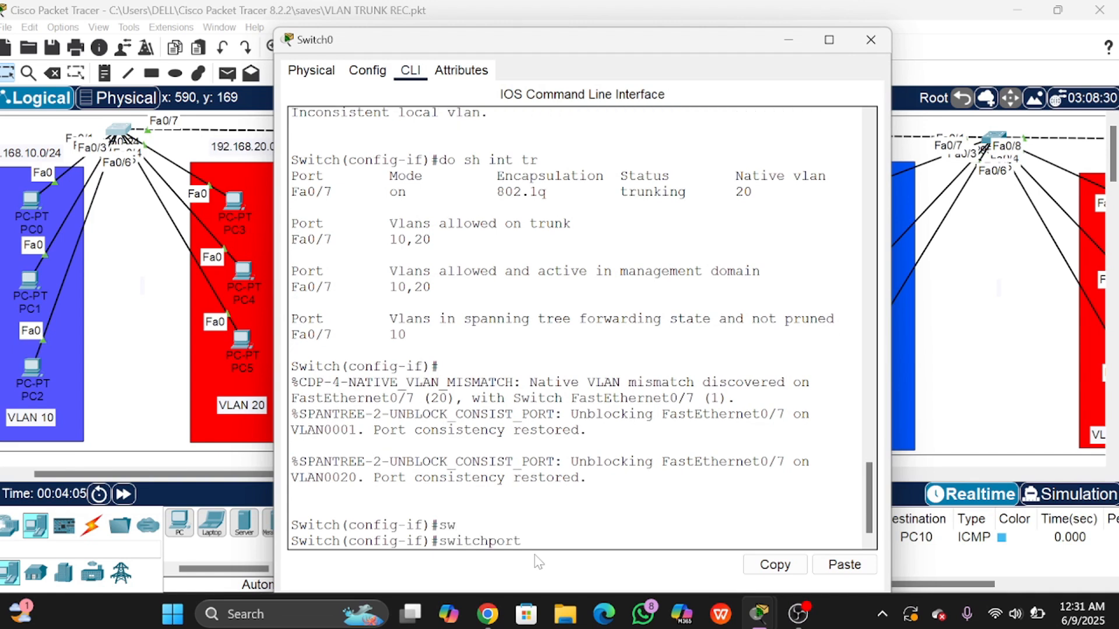
type("tr")
key("Tab")
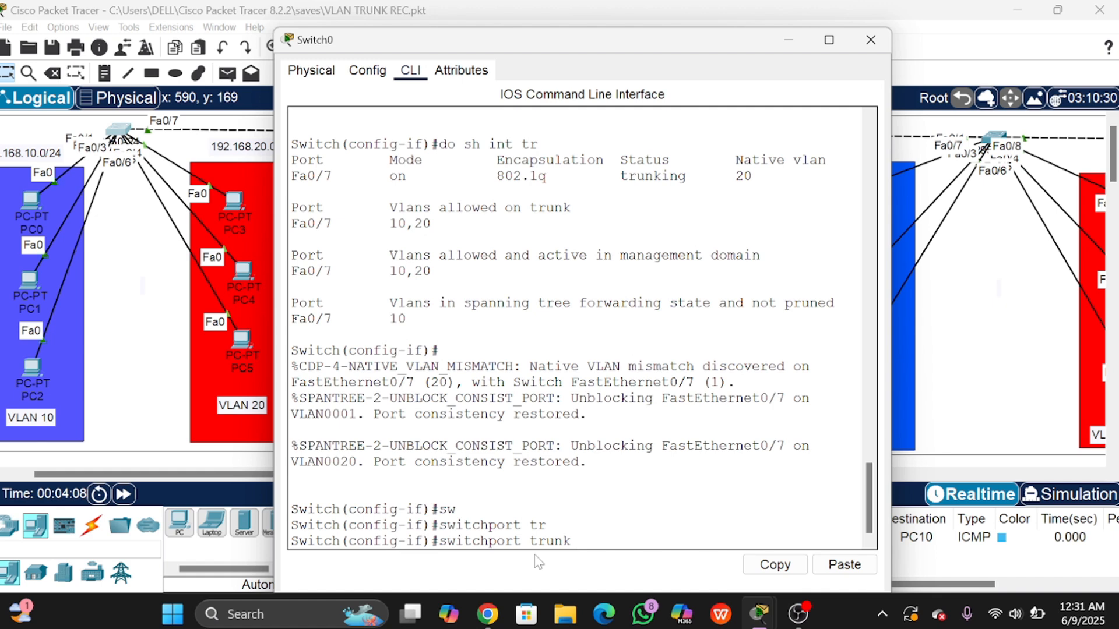
type("n")
key("Tab")
type("vl")
key("Tab")
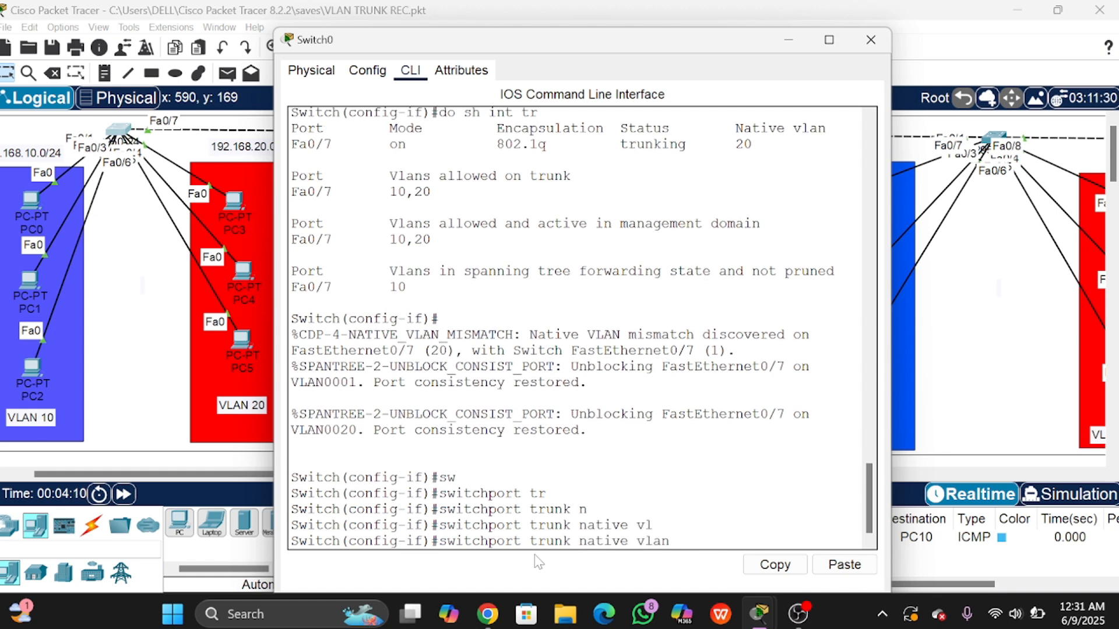
type("1")
key("Return")
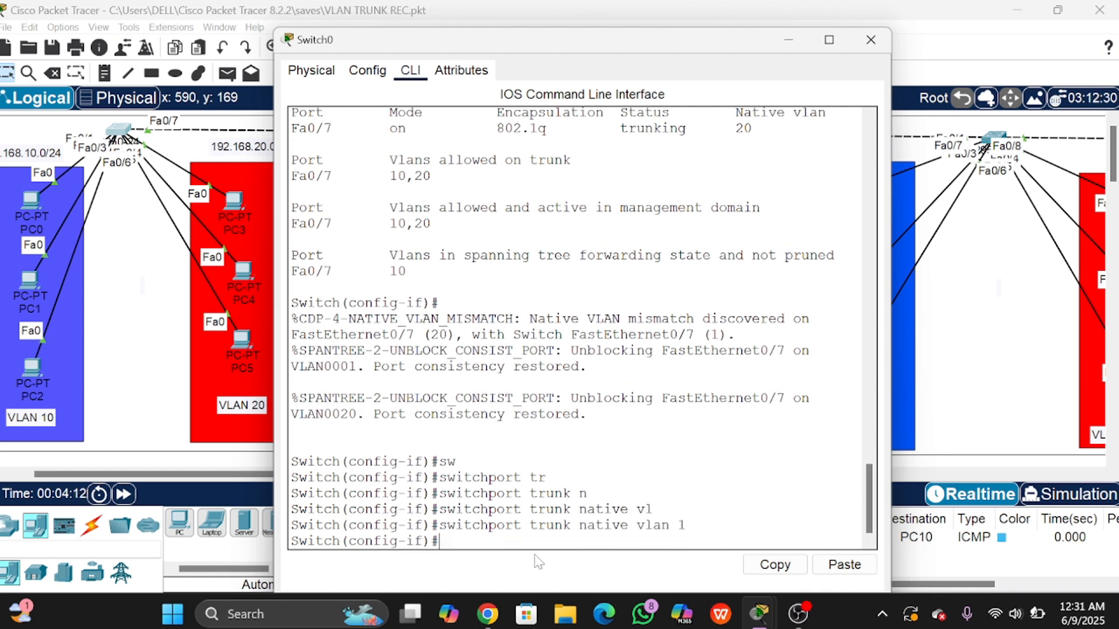
Step: Confirm Fa0/7 trunking on native VLAN 1 with do sh int tr, then return to the topology
key("Return")
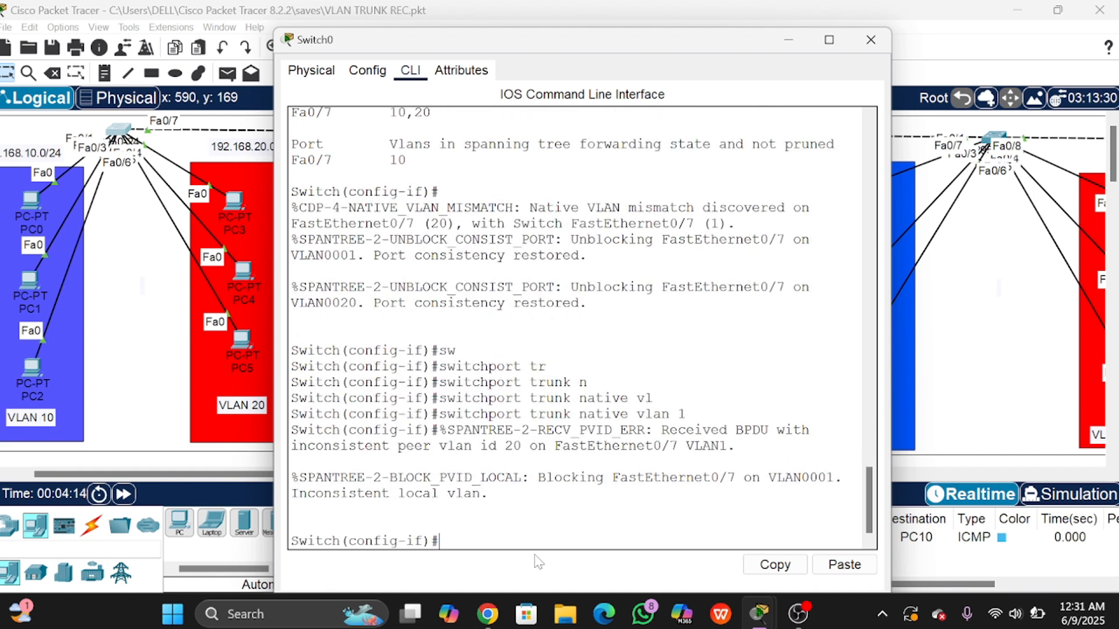
type("do sh int tr")
key("Return")
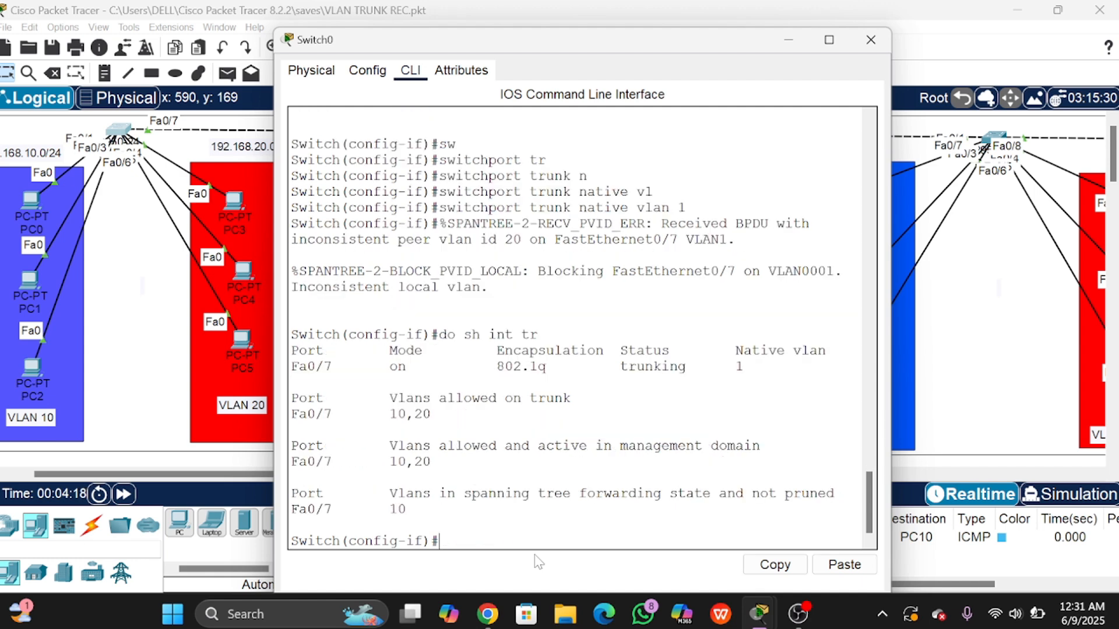
left_click_drag(604, 367, 744, 366)
left_click(743, 380)
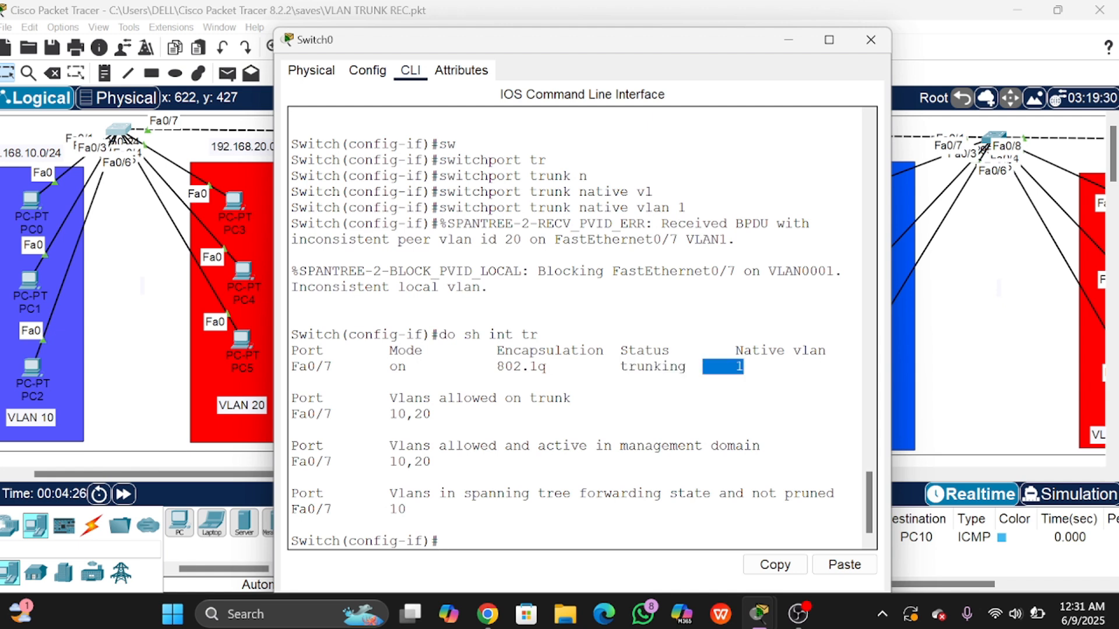
left_click(735, 382)
left_click(147, 277)
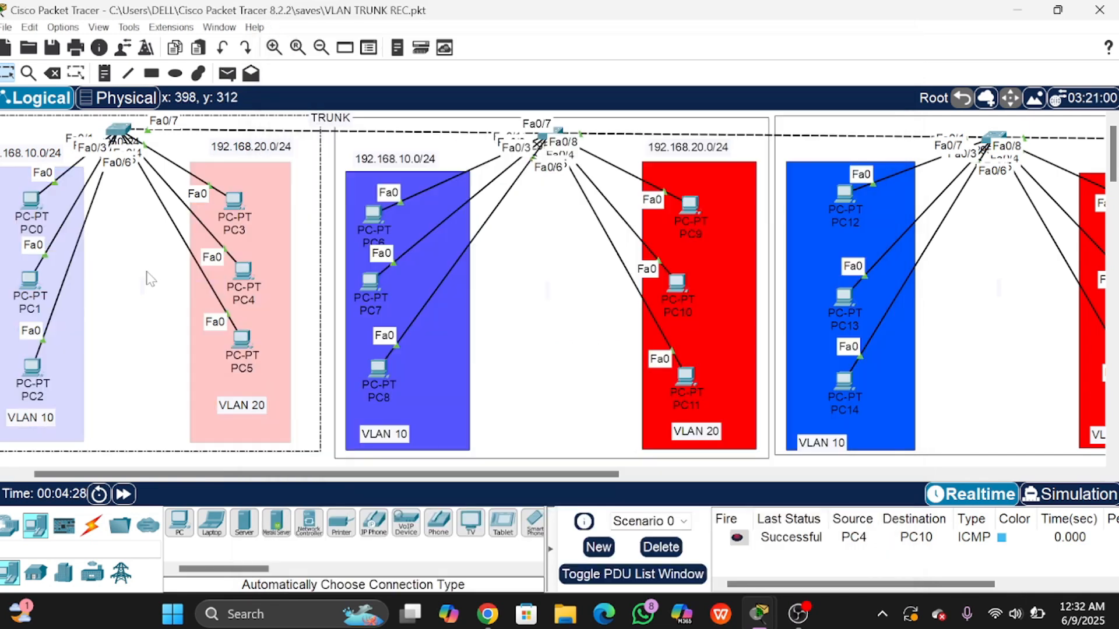
Step: Open Switch1's console and enter configuration for interface Fa0/7
left_click(557, 131)
left_click(557, 132)
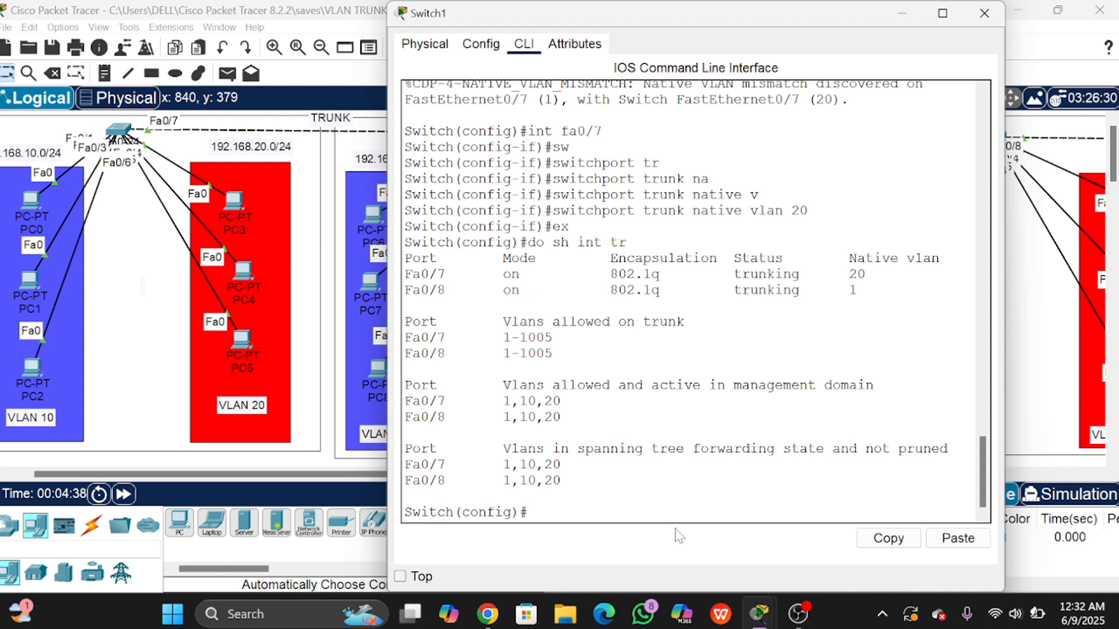
type("int fa0/7")
key("Return")
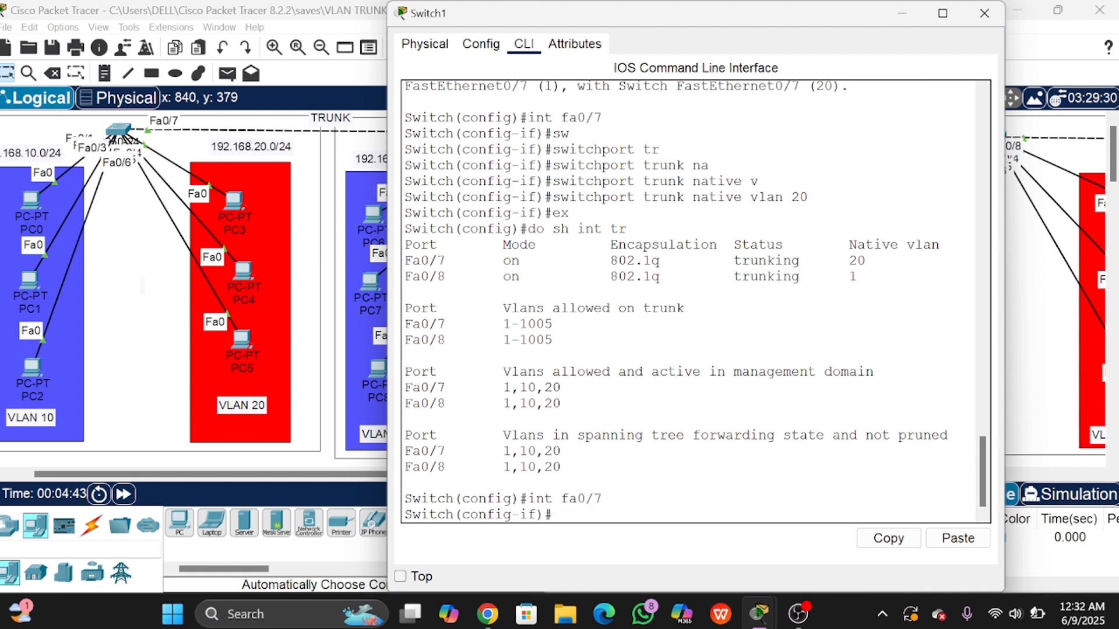
Step: Set Fa0/7's trunk native VLAN to 1 and exit interface configuration mode
type("sw")
key("Tab")
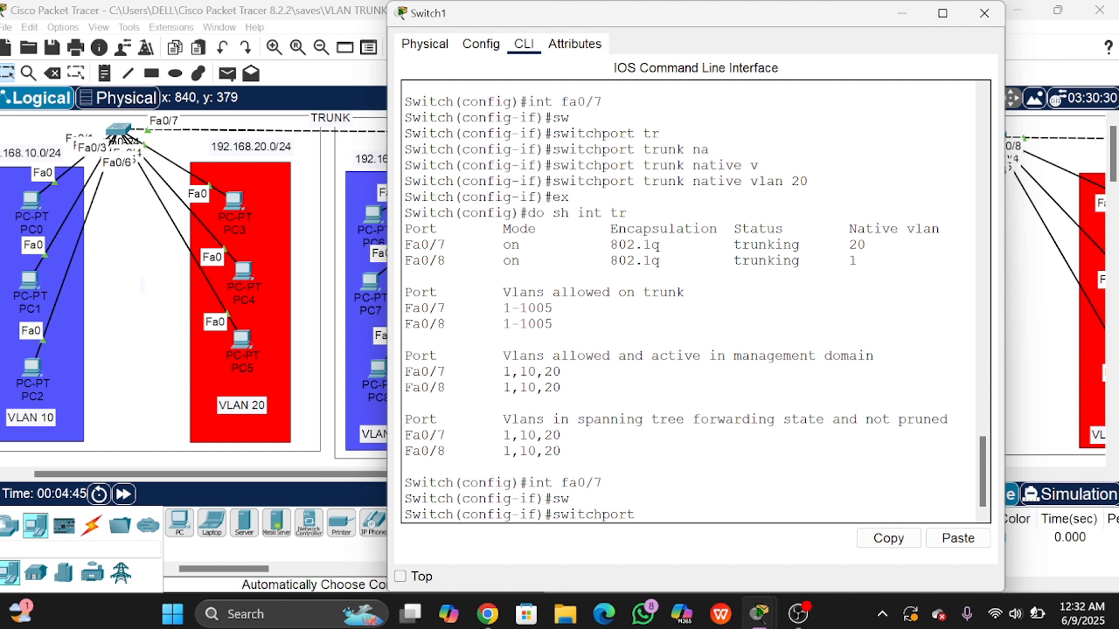
type("tr")
key("Tab")
type("n")
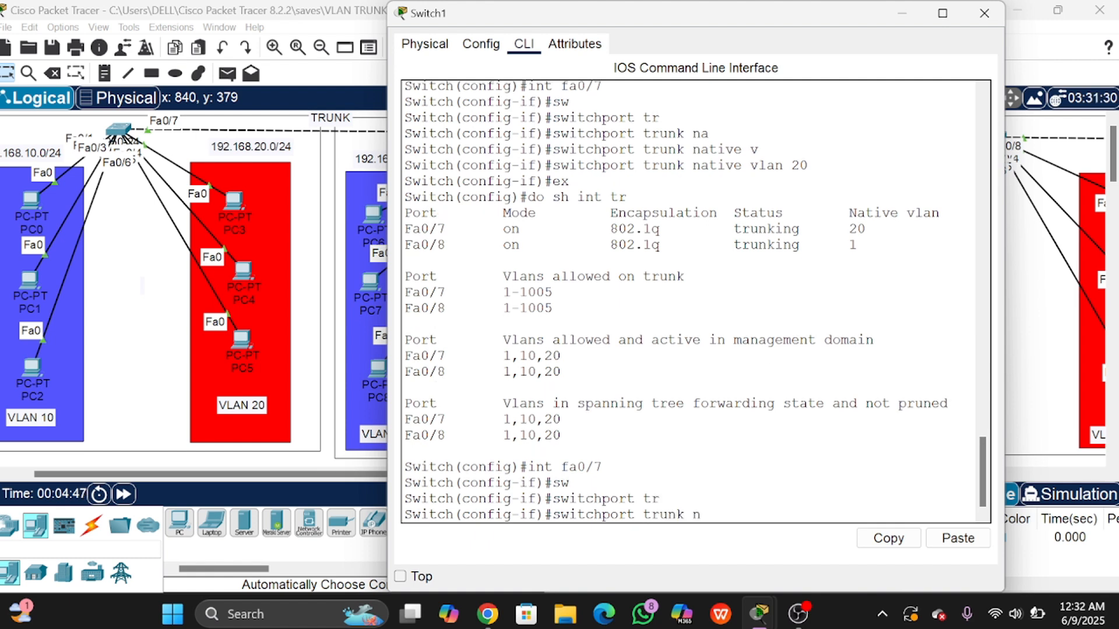
type("a")
key("Tab")
type("vlan")
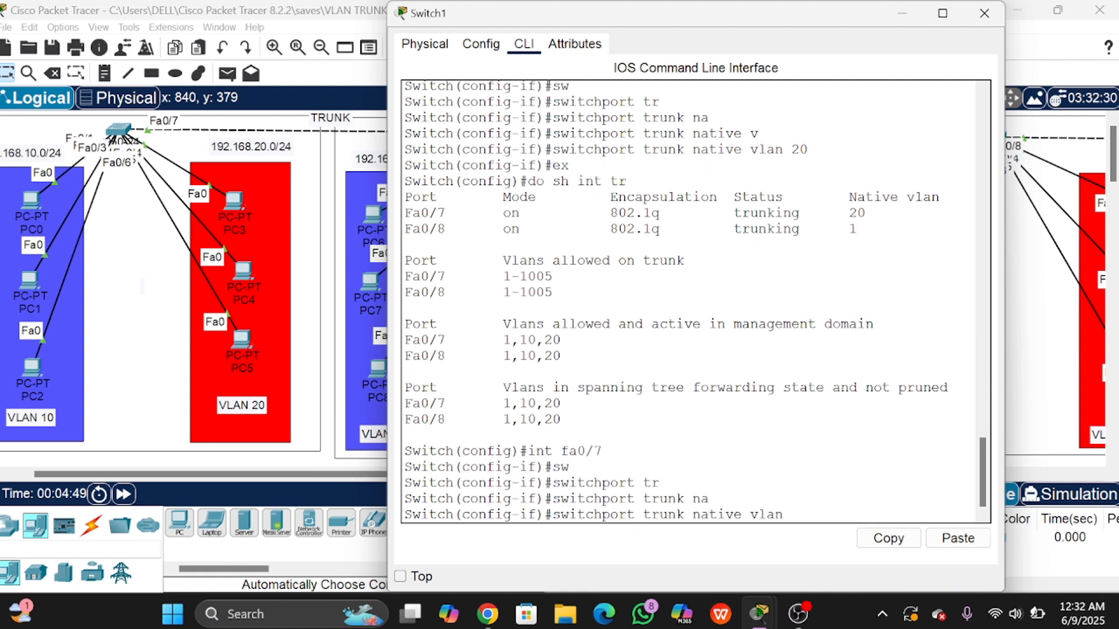
key("Tab")
type("1")
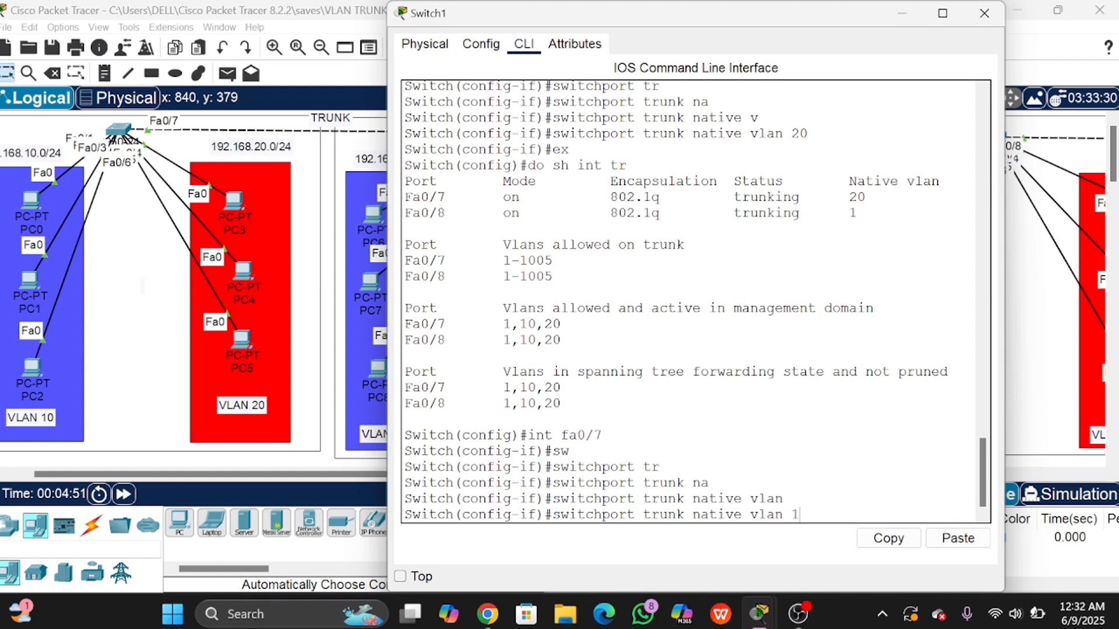
key("Return")
type("ex")
key("Return")
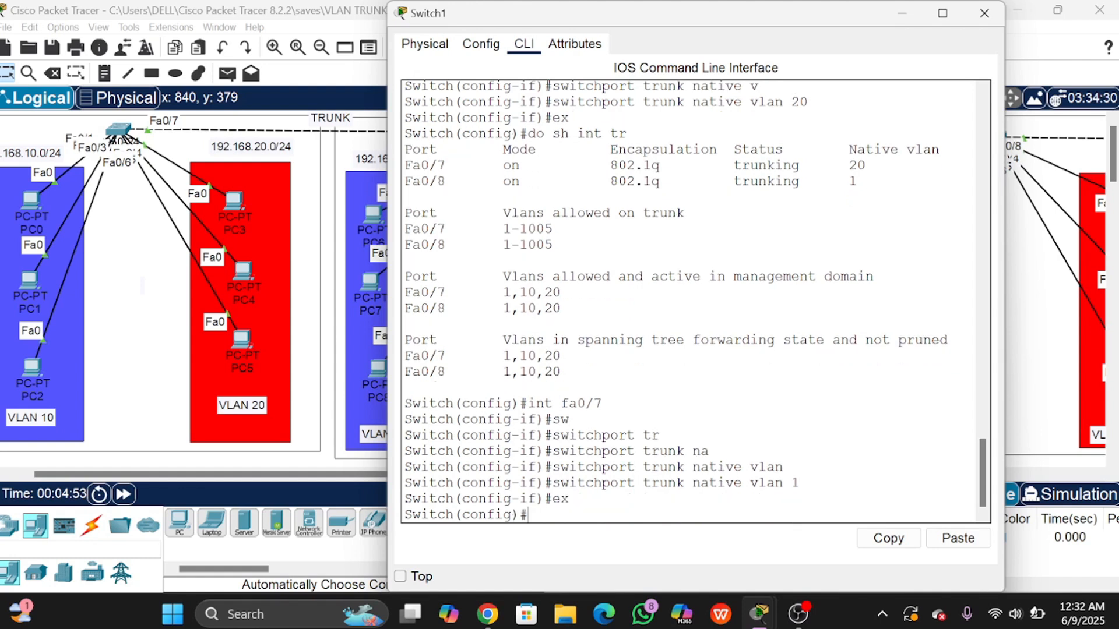
Step: Run 'do sh int tr' and confirm Fa0/7 now shows native VLAN 1
type("do sh int tr")
key("Return")
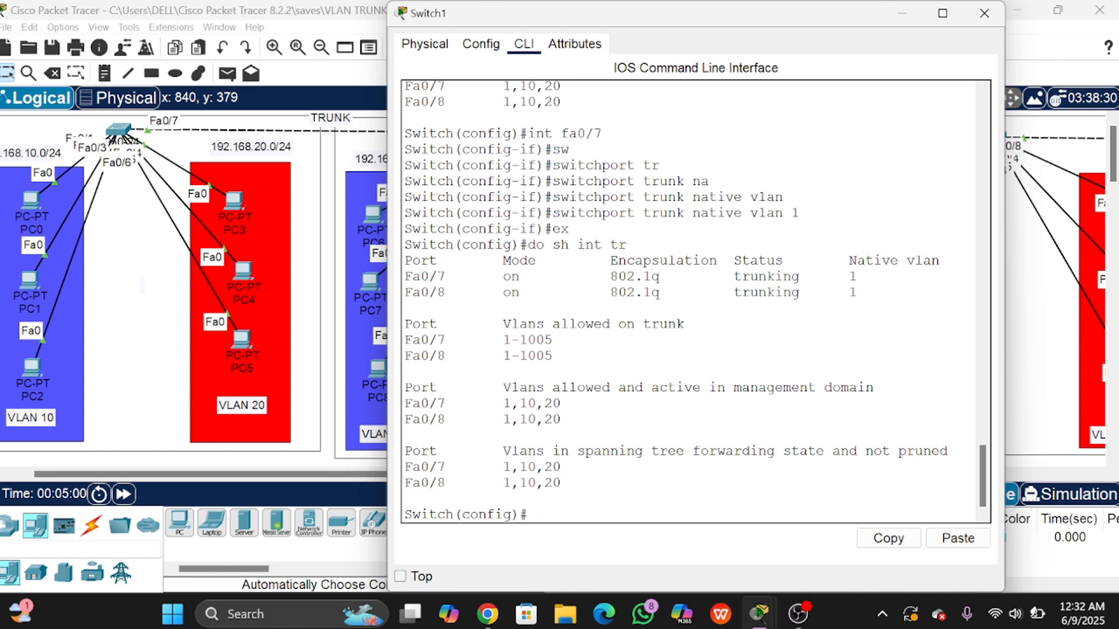
left_click_drag(405, 277, 857, 277)
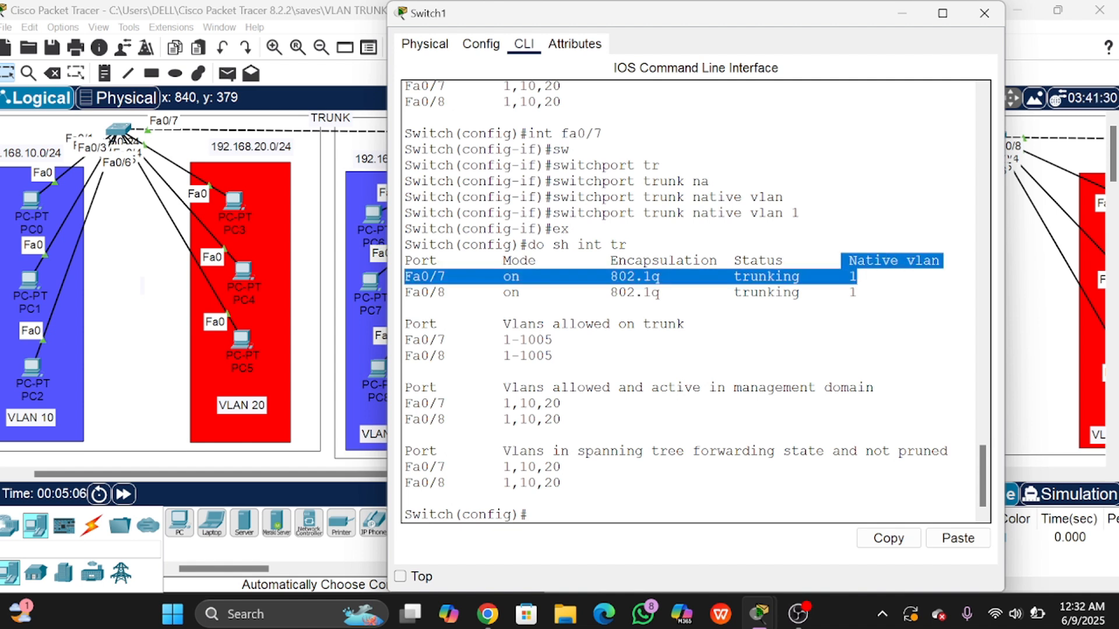
left_click(856, 276)
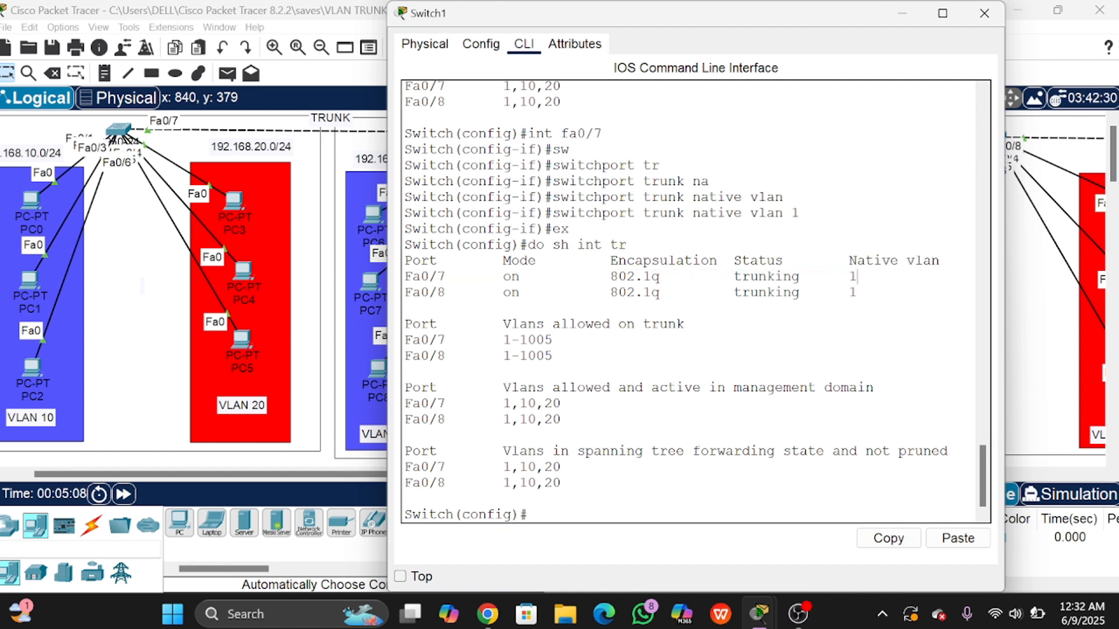
Step: Close Switch1's console and pan the workspace to bring PC0–PC2 into view
left_click(984, 13)
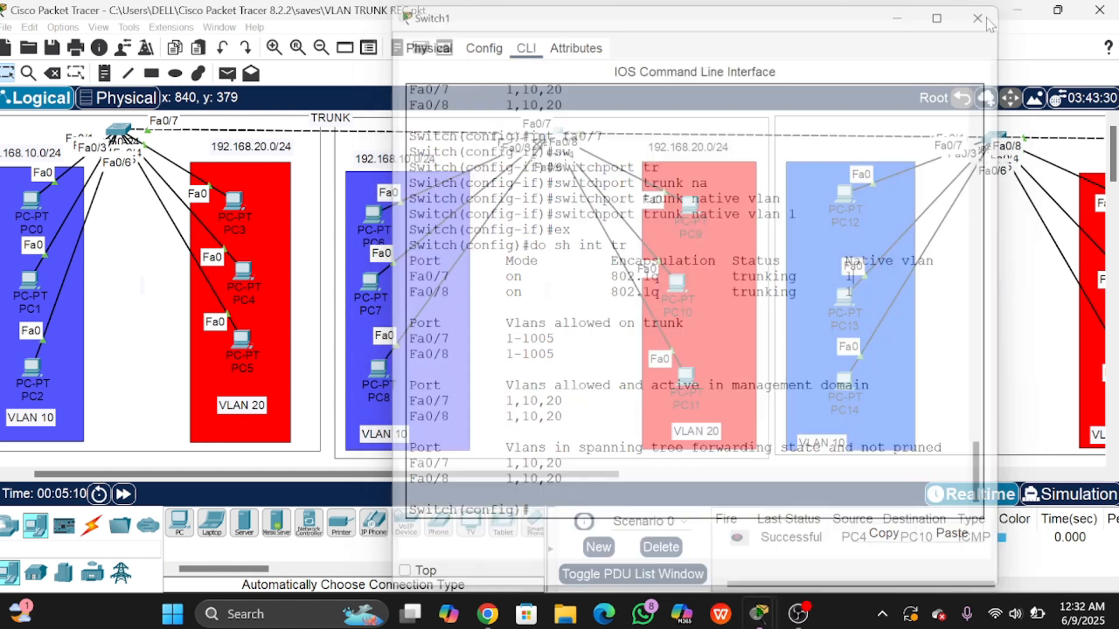
left_click_drag(507, 474, 481, 473)
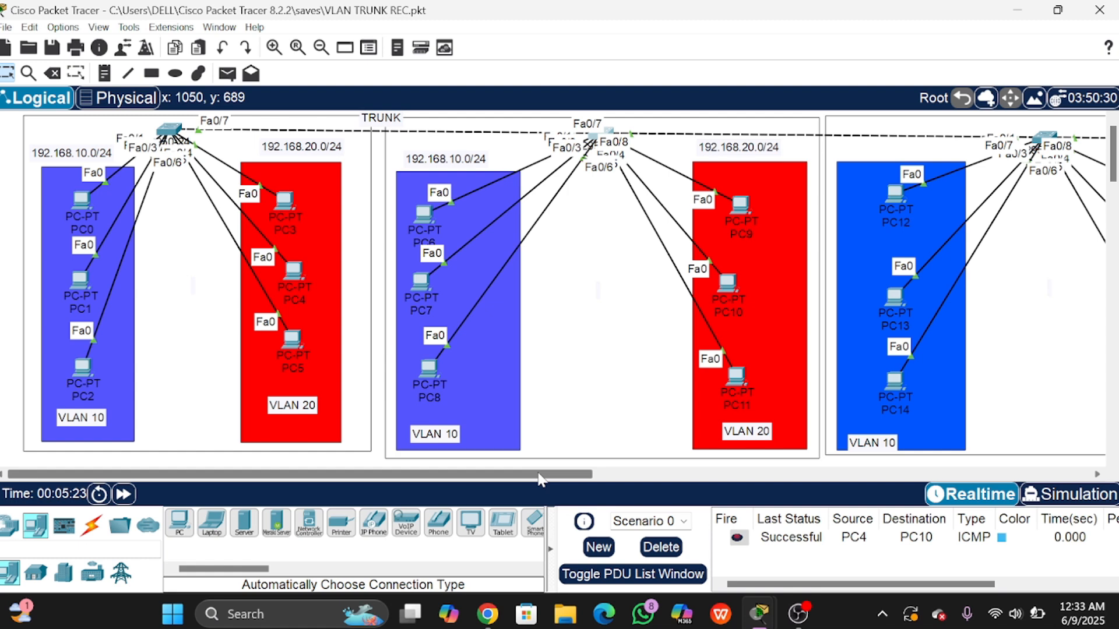
left_click_drag(541, 478, 499, 480)
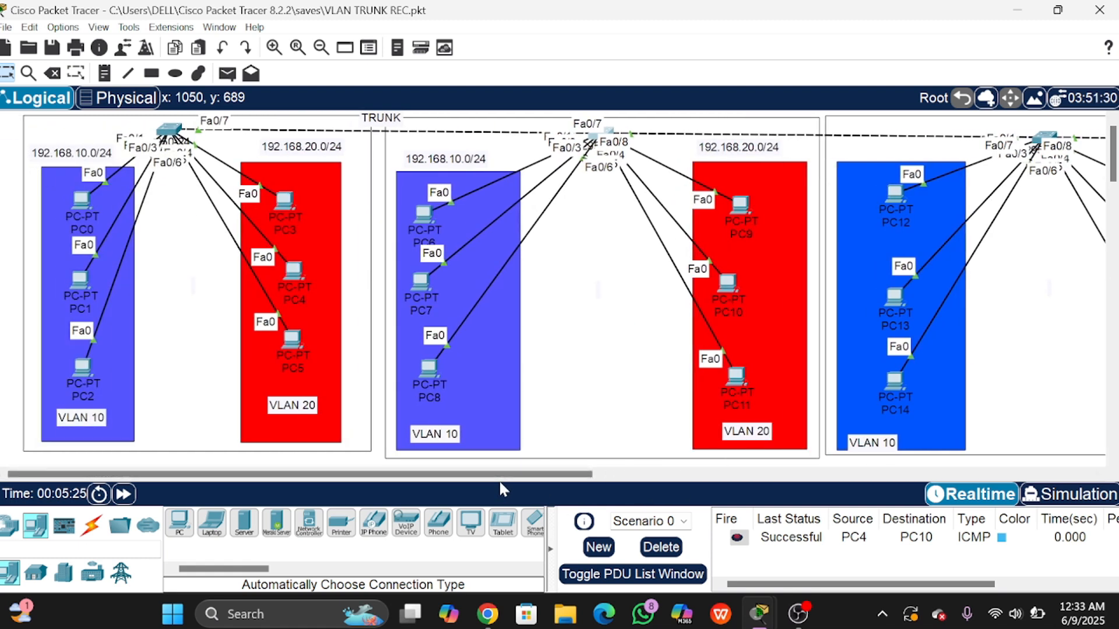